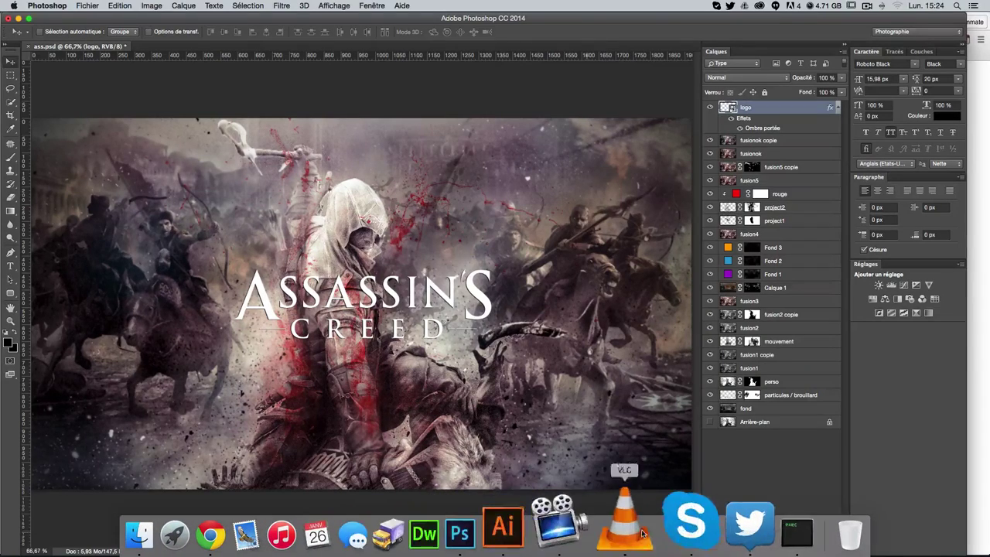
# Switch from the Assassin's Creed poster to the War compositing tutorial in Chrome
pyautogui.click(263, 534)
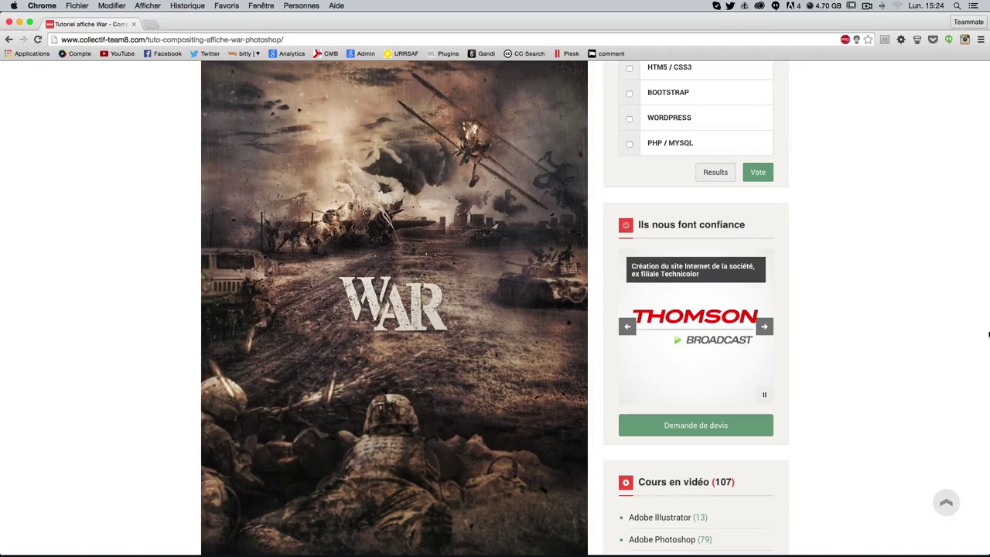
pyautogui.moveTo(503, 529)
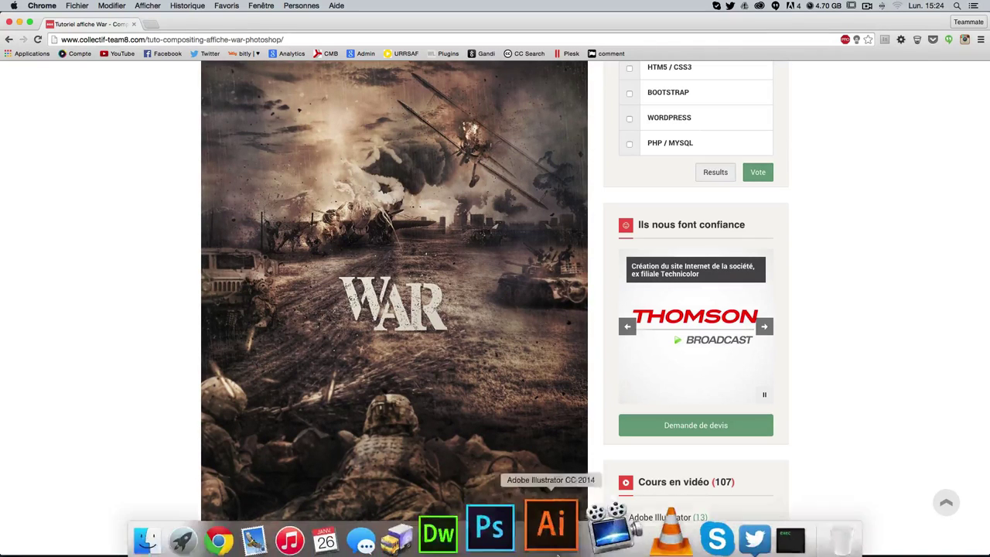
# Leave the Chrome War tutorial and go back to Photoshop
pyautogui.click(489, 529)
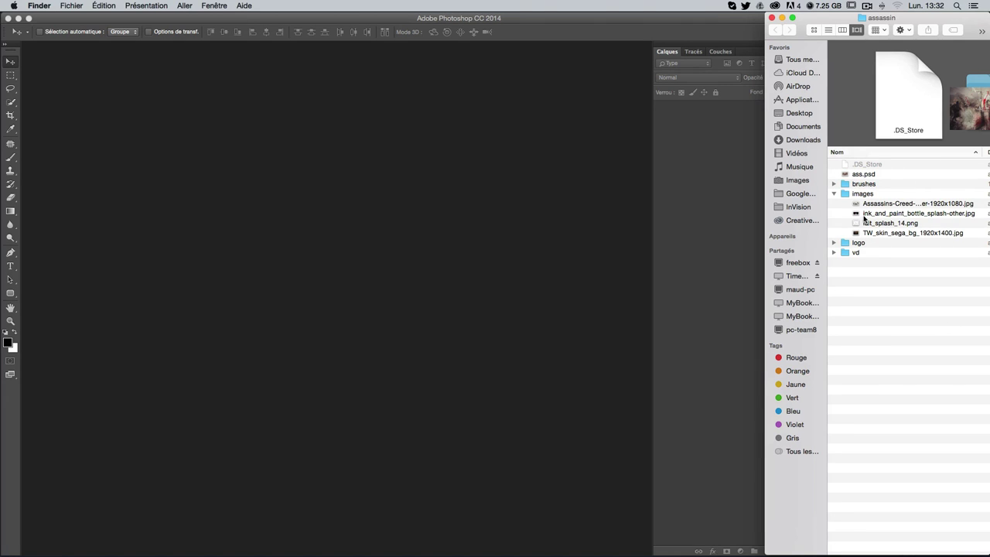
# Preview the brushes, images and logo folders and three image files, then lower the window to reveal SSD
pyautogui.click(871, 184)
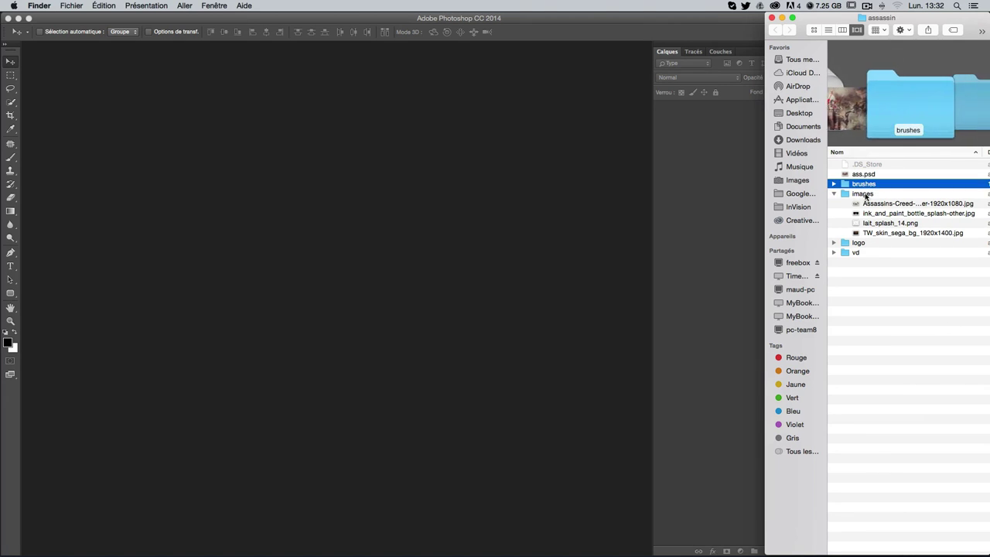
pyautogui.click(862, 193)
pyautogui.click(857, 242)
pyautogui.click(928, 358)
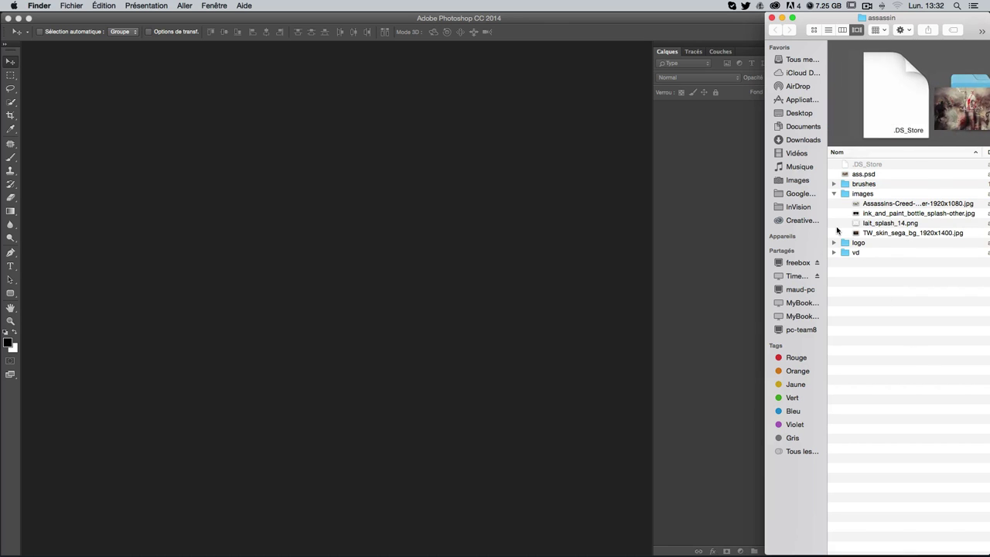
pyautogui.click(881, 203)
pyautogui.click(877, 224)
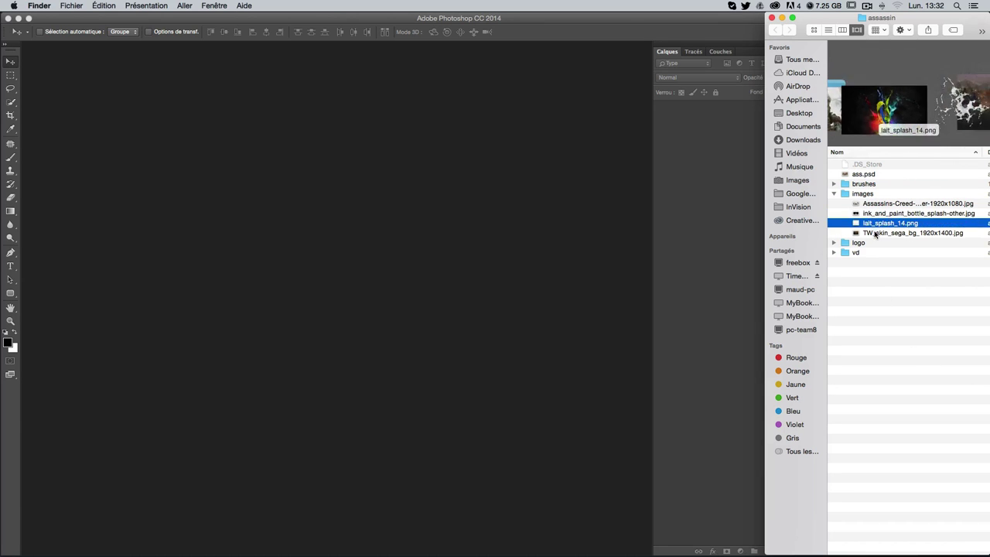
pyautogui.click(909, 324)
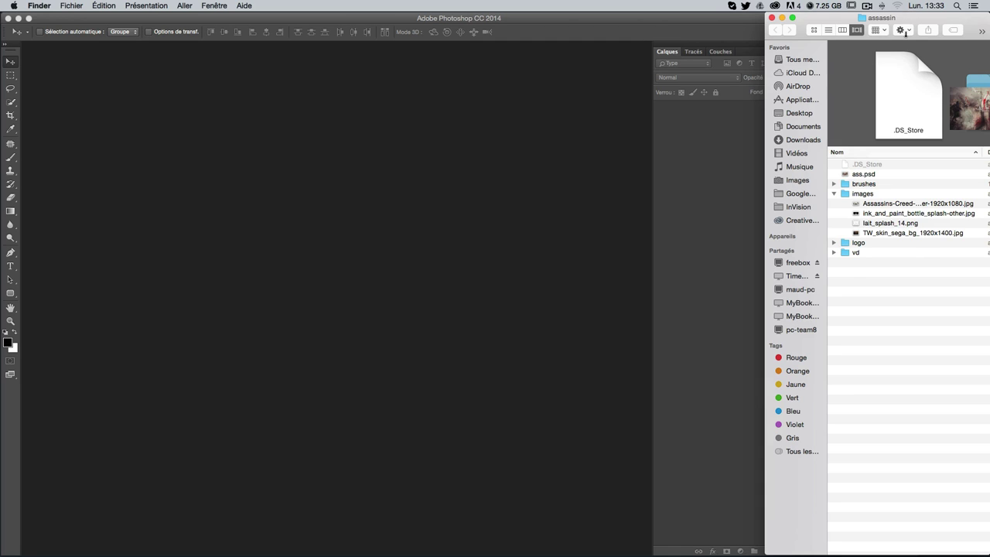
pyautogui.moveTo(908, 17); pyautogui.dragTo(900, 65)
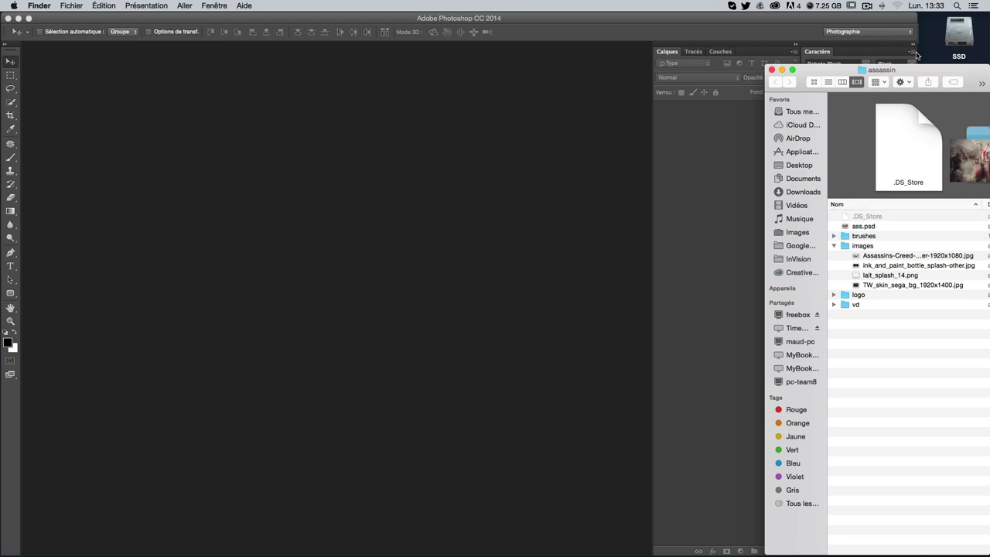
# Open the SSD drive beside the project window and browse its Applications folder
pyautogui.doubleClick(967, 35)
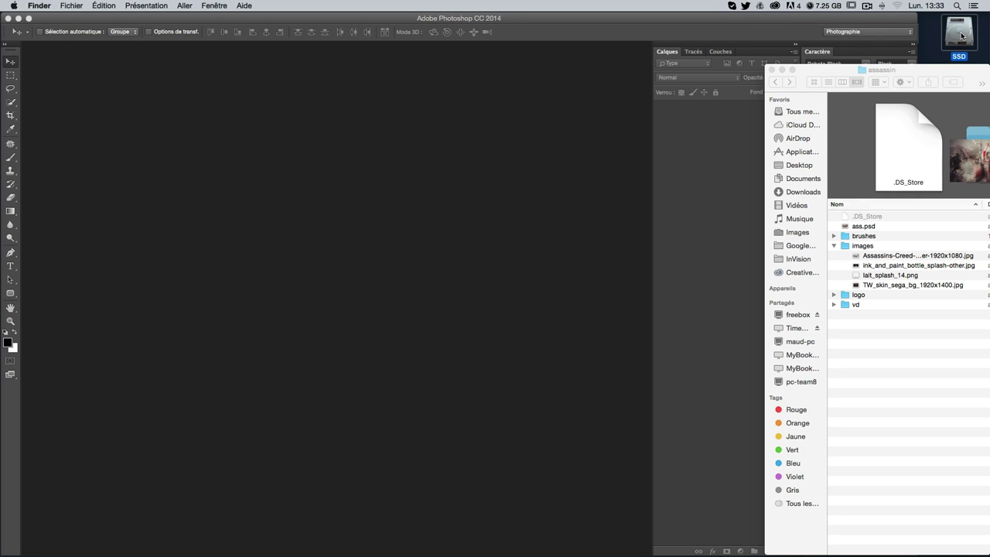
pyautogui.moveTo(309, 18); pyautogui.dragTo(578, 66)
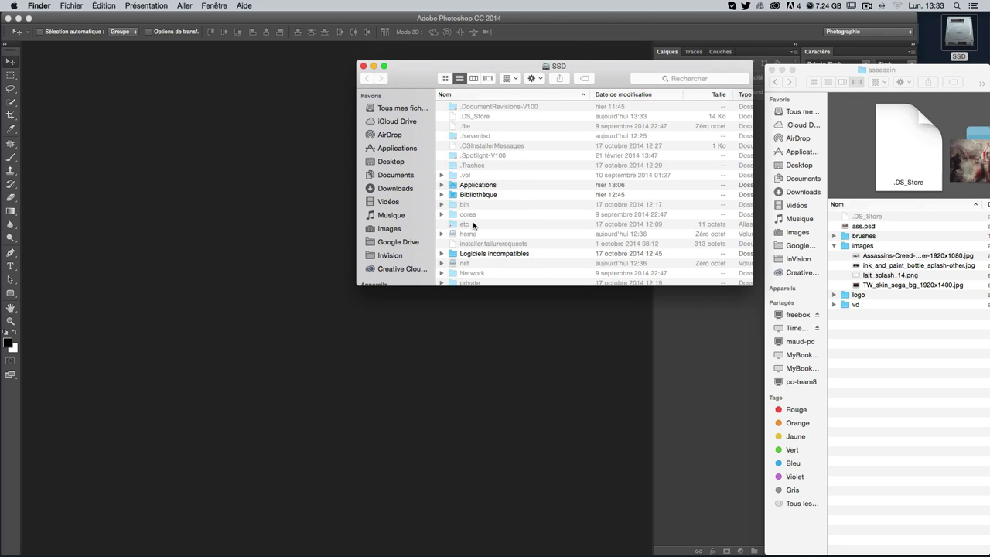
pyautogui.doubleClick(479, 186)
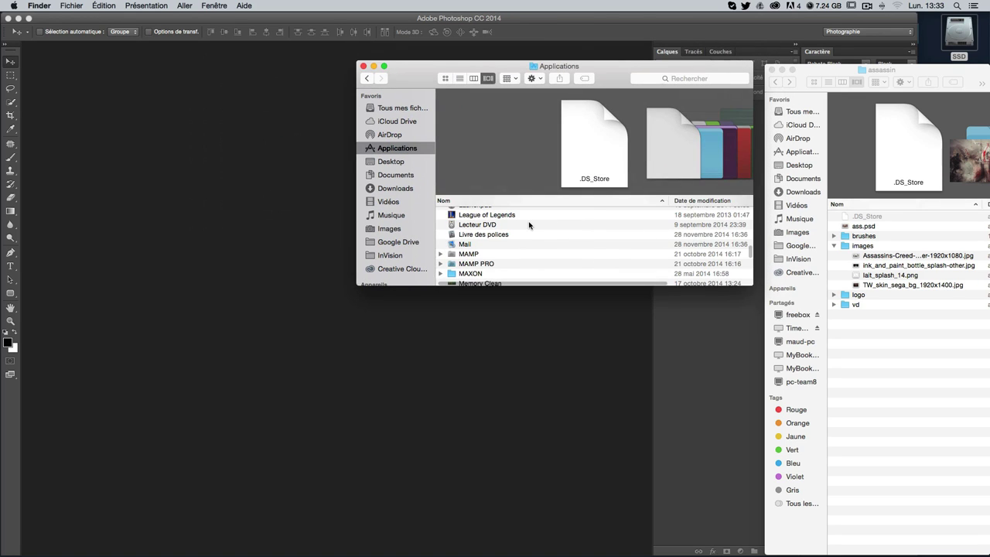
pyautogui.scroll(-5, 515, 250)
pyautogui.scroll(-5, 512, 249)
pyautogui.scroll(5, 512, 250)
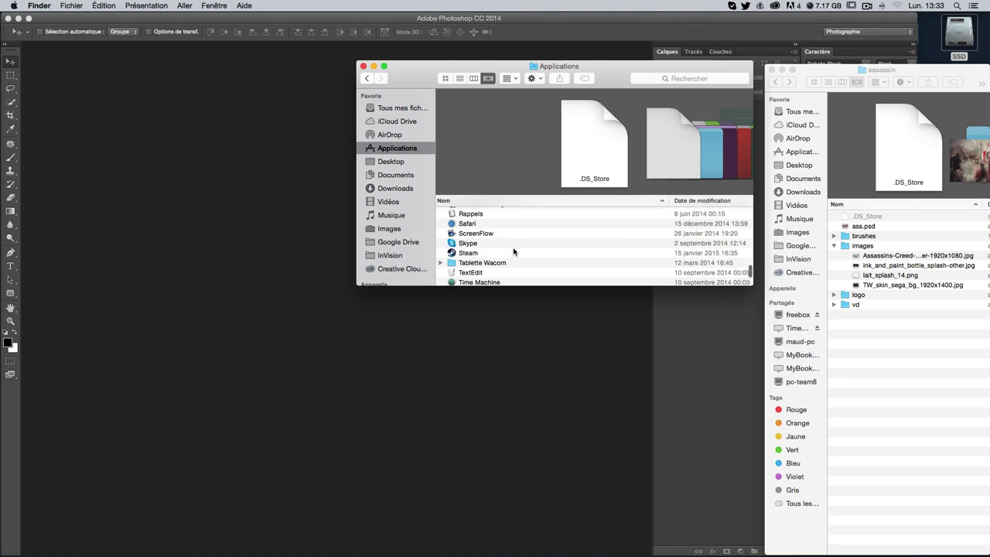
pyautogui.scroll(5, 510, 252)
pyautogui.scroll(5, 502, 255)
pyautogui.scroll(-2, 489, 263)
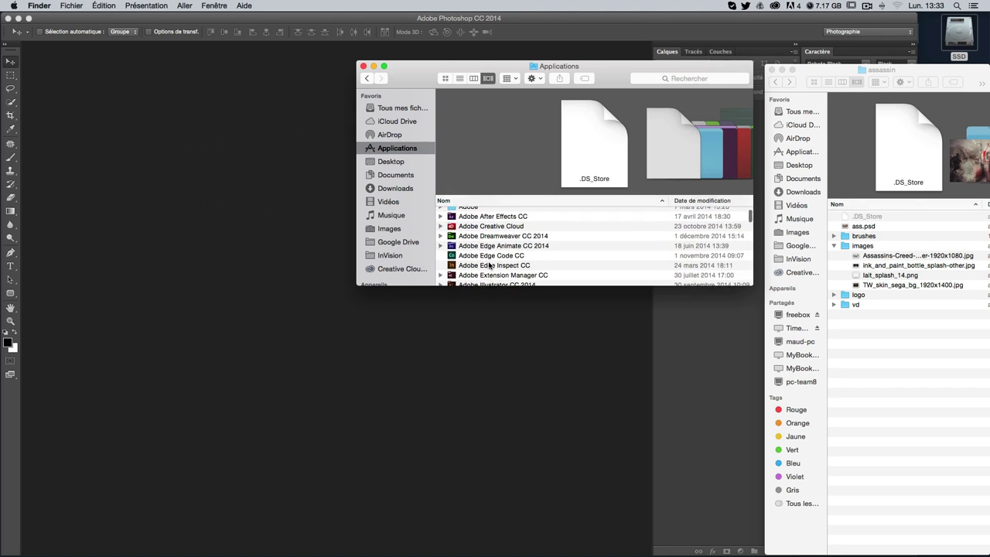
pyautogui.scroll(-4, 488, 263)
# Open Adobe Photoshop CC 2014 > Presets > Brushes
pyautogui.doubleClick(489, 264)
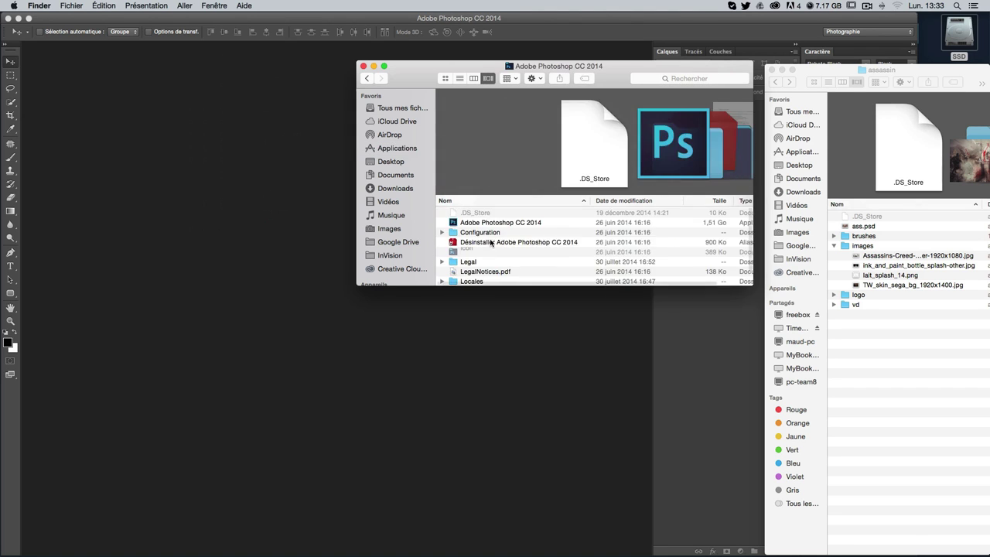
pyautogui.moveTo(492, 286); pyautogui.dragTo(472, 376)
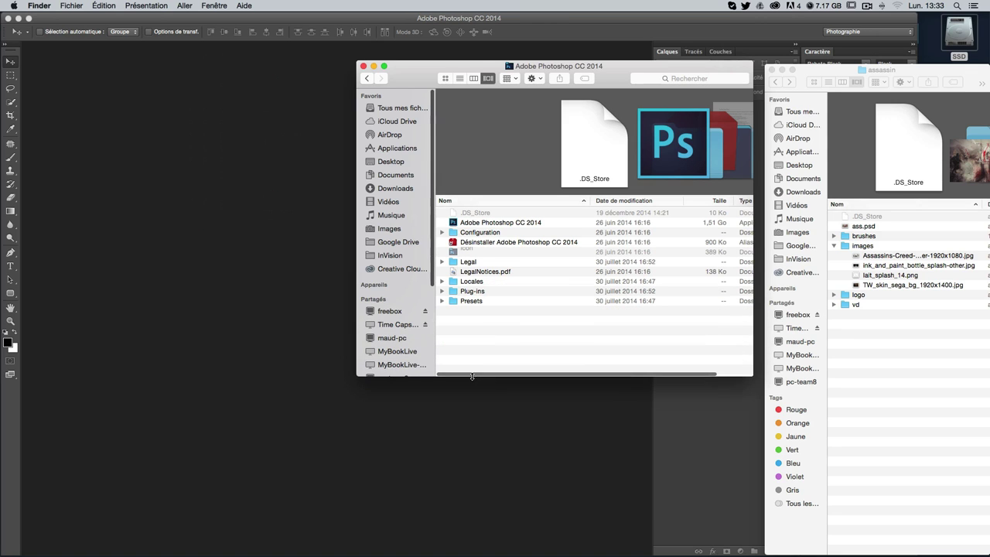
pyautogui.doubleClick(470, 300)
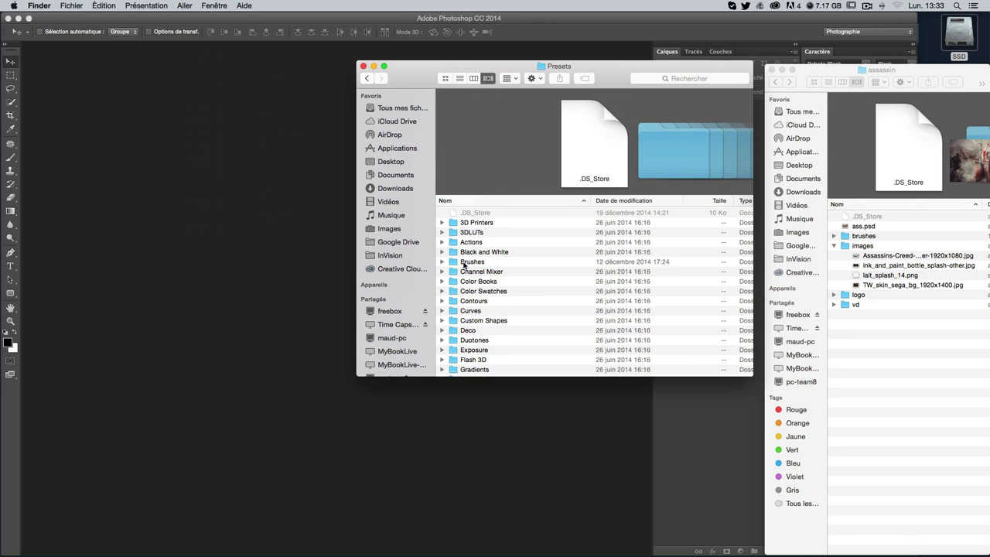
pyautogui.doubleClick(472, 262)
pyautogui.scroll(-2, 471, 267)
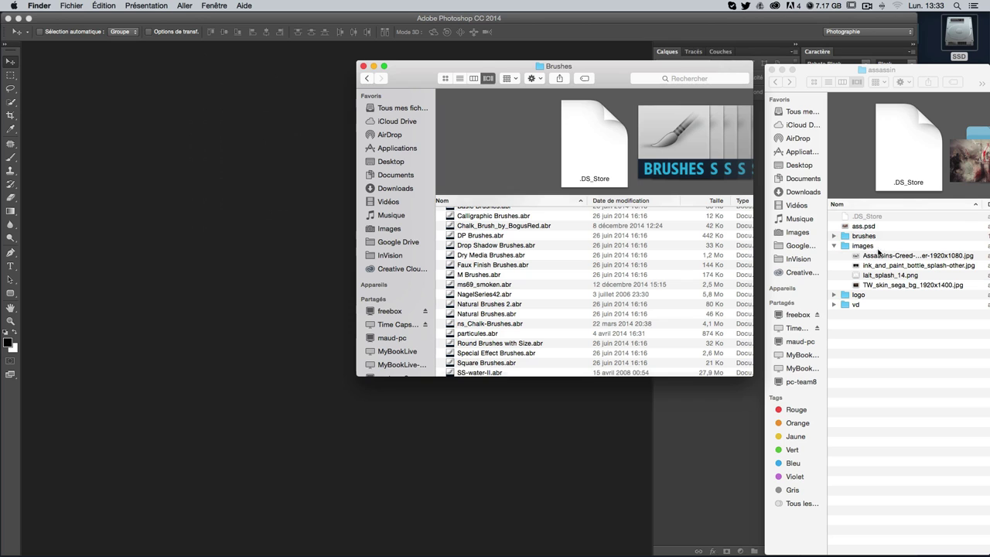
# Copy the five project .abr brush files into the Brushes presets folder and close it
pyautogui.click(834, 236)
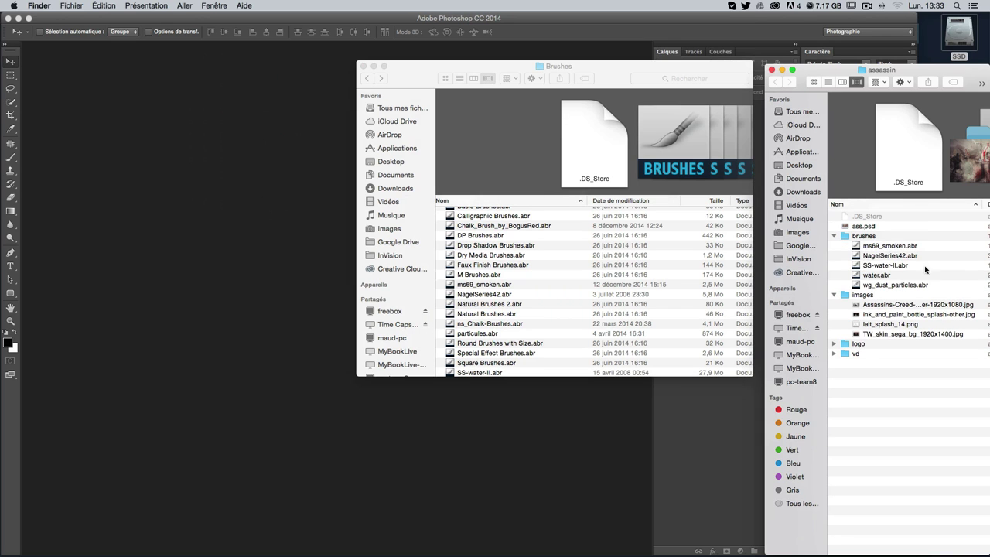
pyautogui.moveTo(844, 289); pyautogui.dragTo(847, 249)
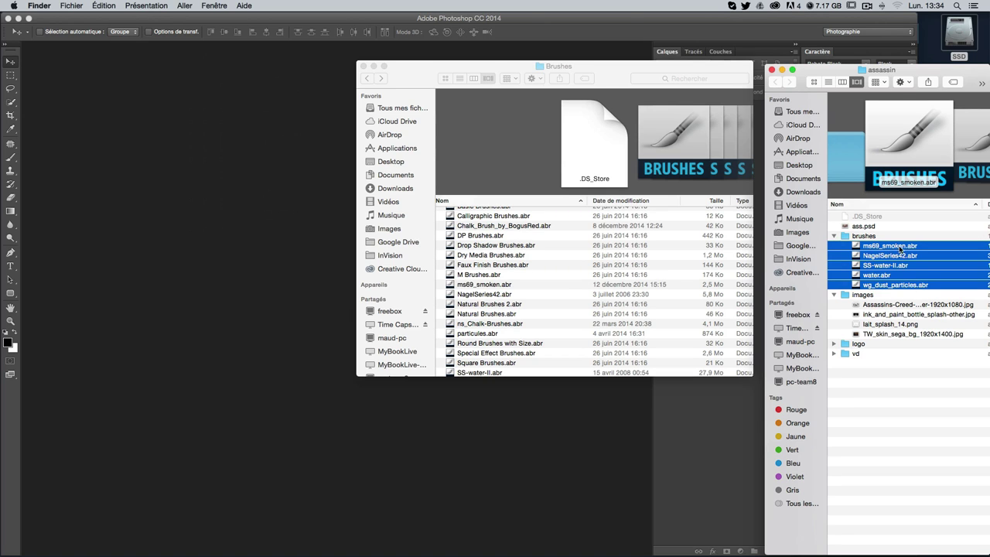
pyautogui.moveTo(898, 254)
pyautogui.mouseDown()
pyautogui.moveTo(396, 271)
pyautogui.moveTo(866, 253)
pyautogui.mouseUp()
pyautogui.click(361, 66)
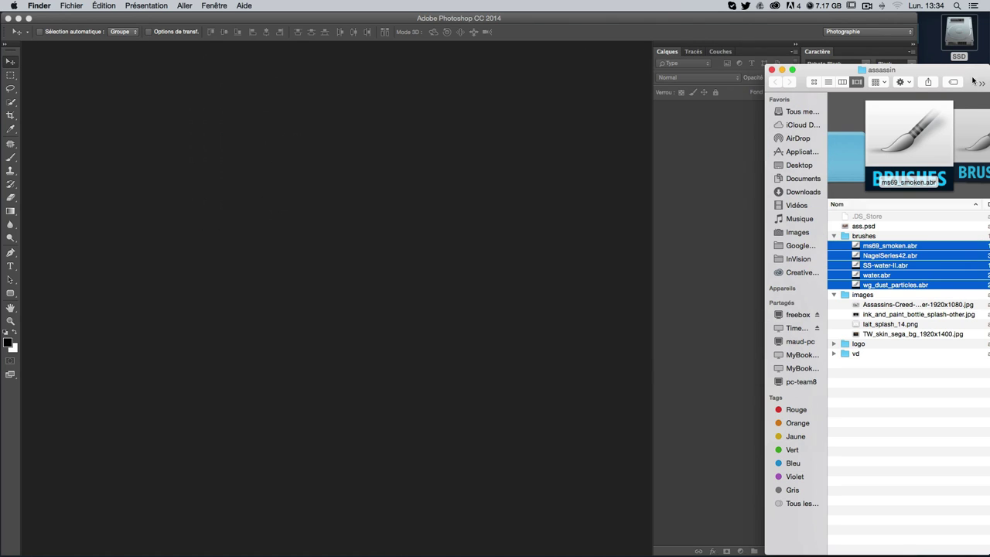
# Open Assassins-Creed-III-Wallpaper-1920x1080.jpg with Adobe Photoshop CC 2014 from its context menu
pyautogui.moveTo(848, 55); pyautogui.dragTo(848, 5)
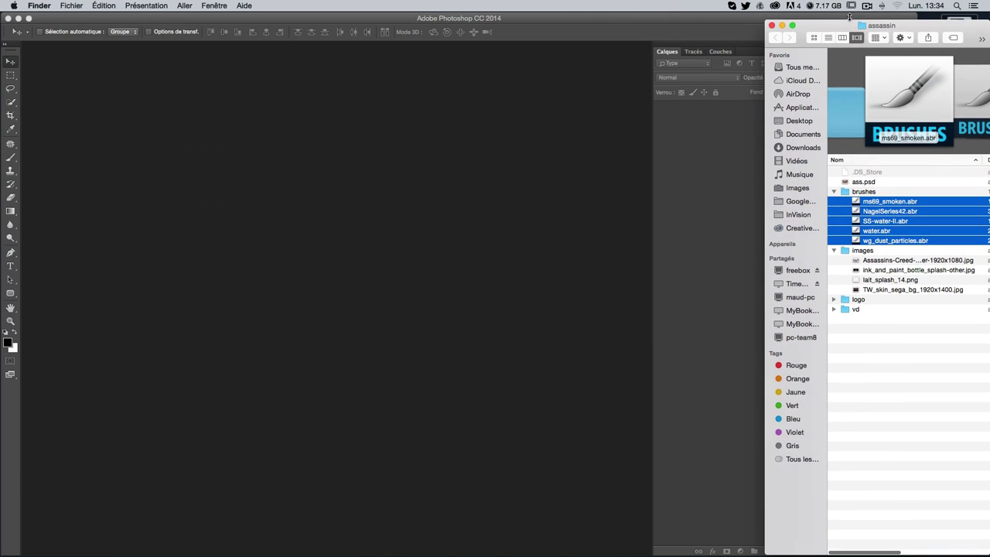
pyautogui.click(925, 363)
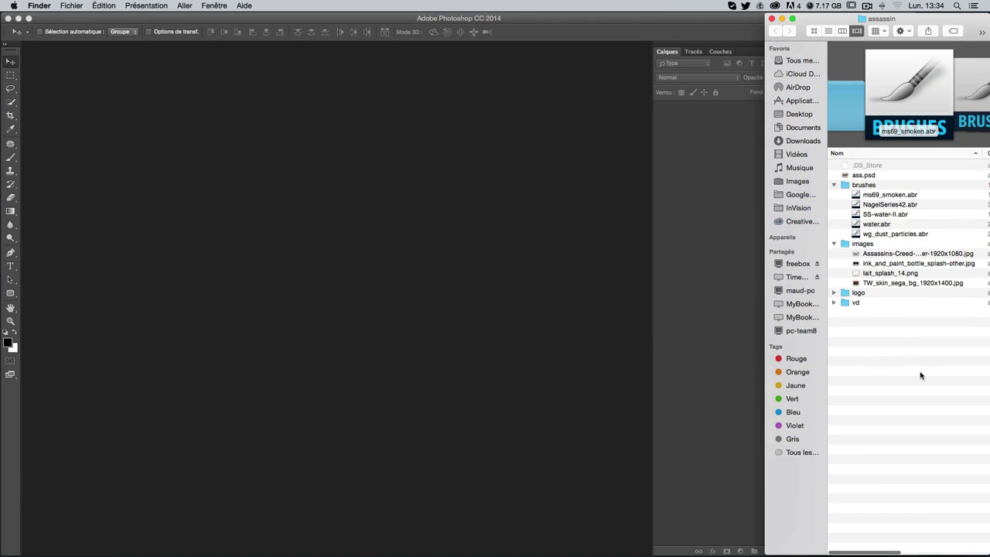
pyautogui.click(870, 253)
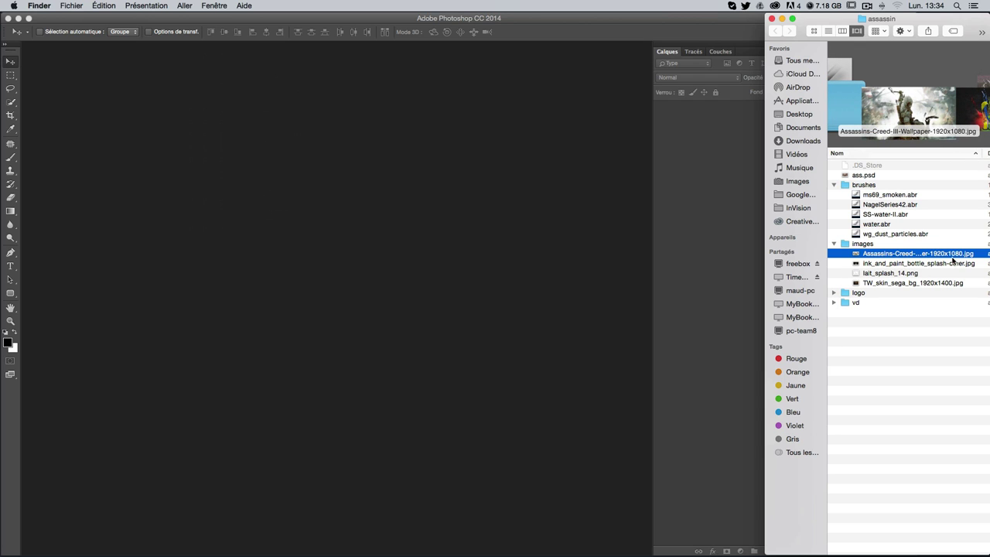
pyautogui.rightClick(872, 258)
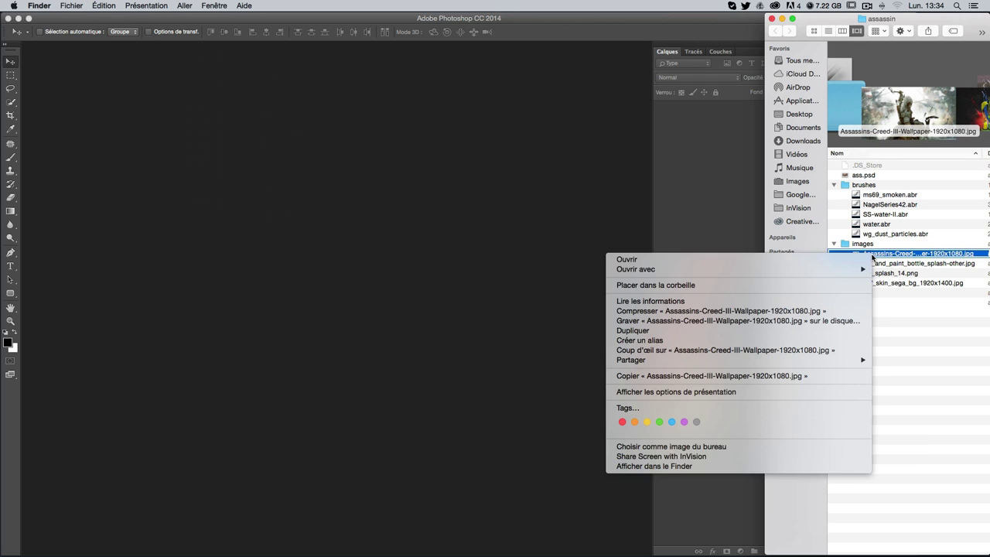
pyautogui.moveTo(635, 269)
pyautogui.click(548, 309)
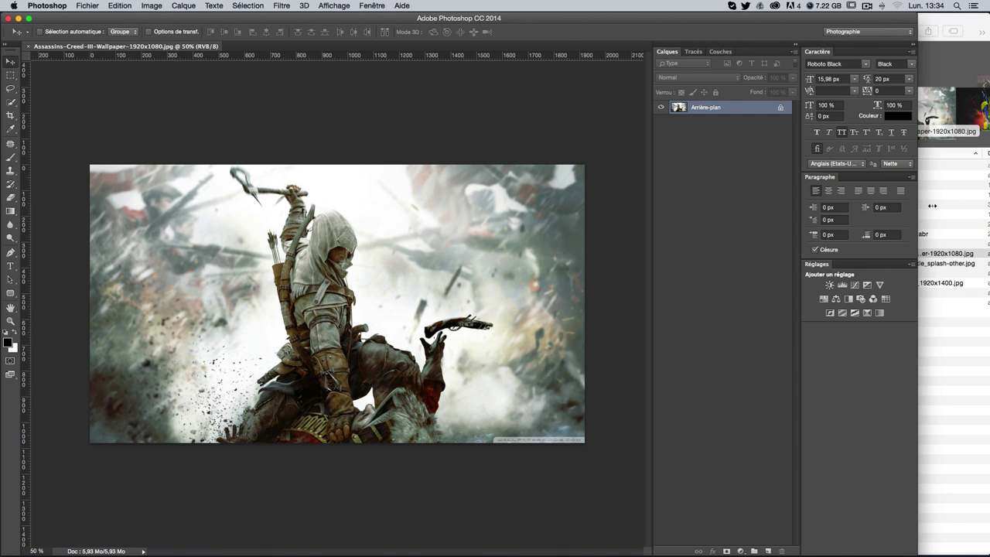
# Convert the wallpaper to Niveaux de gris mode, discarding colour information, and save it
pyautogui.moveTo(932, 205); pyautogui.dragTo(966, 205)
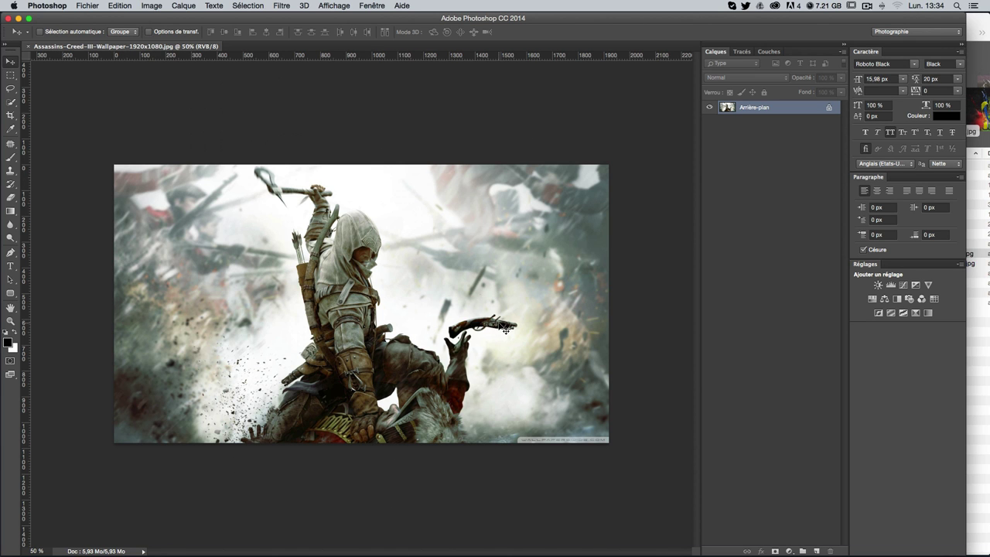
pyautogui.press('super+plus')
pyautogui.press('super+plus')
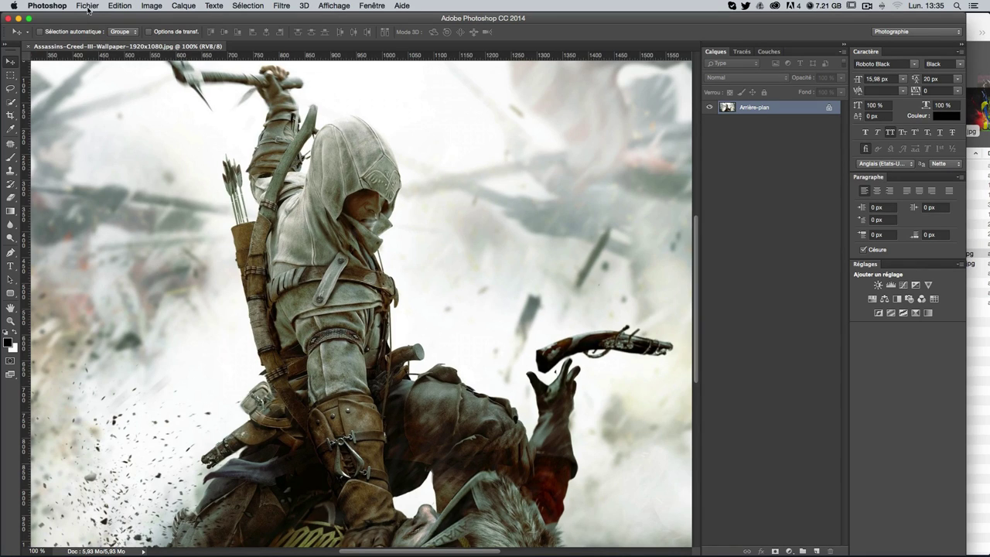
pyautogui.click(155, 8)
pyautogui.moveTo(157, 18)
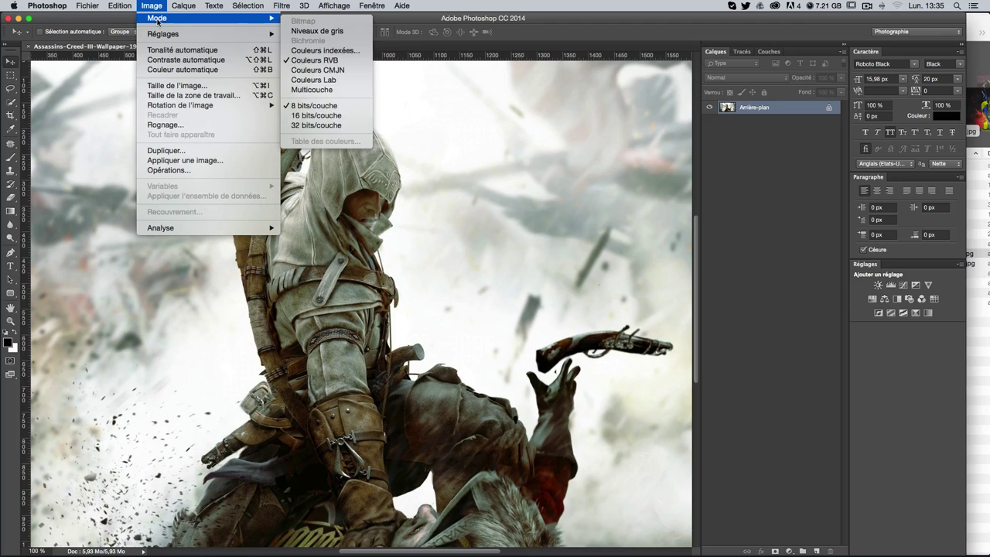
pyautogui.click(316, 31)
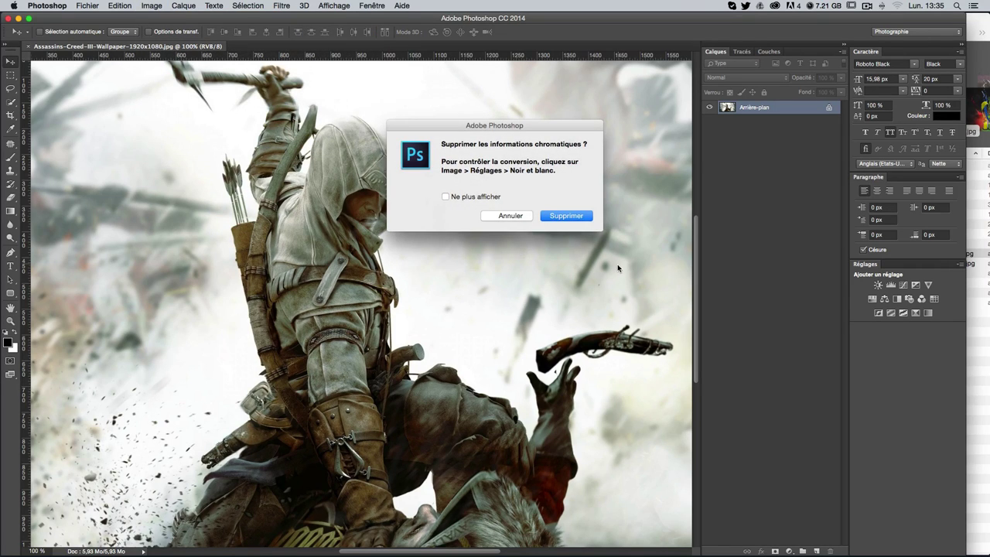
pyautogui.click(574, 224)
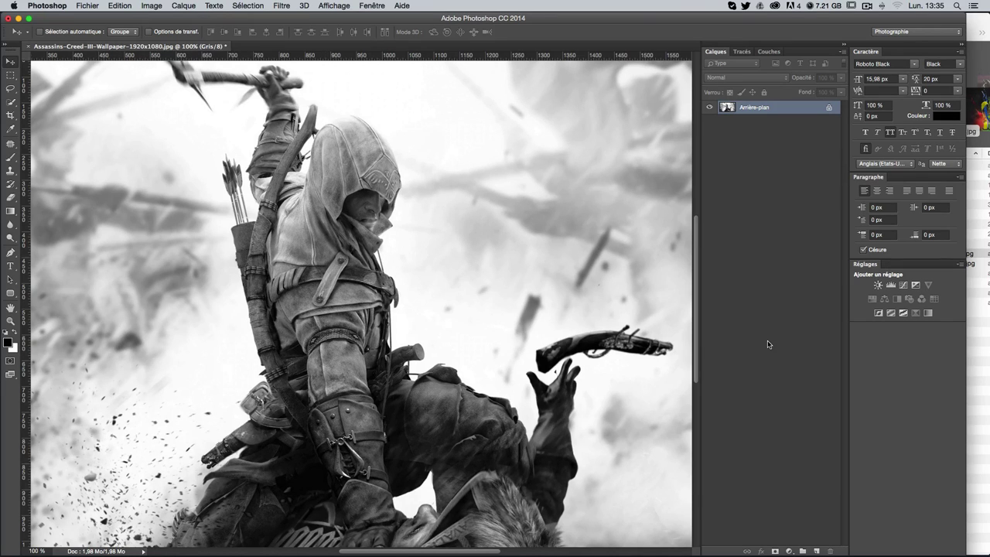
pyautogui.press('super+minus')
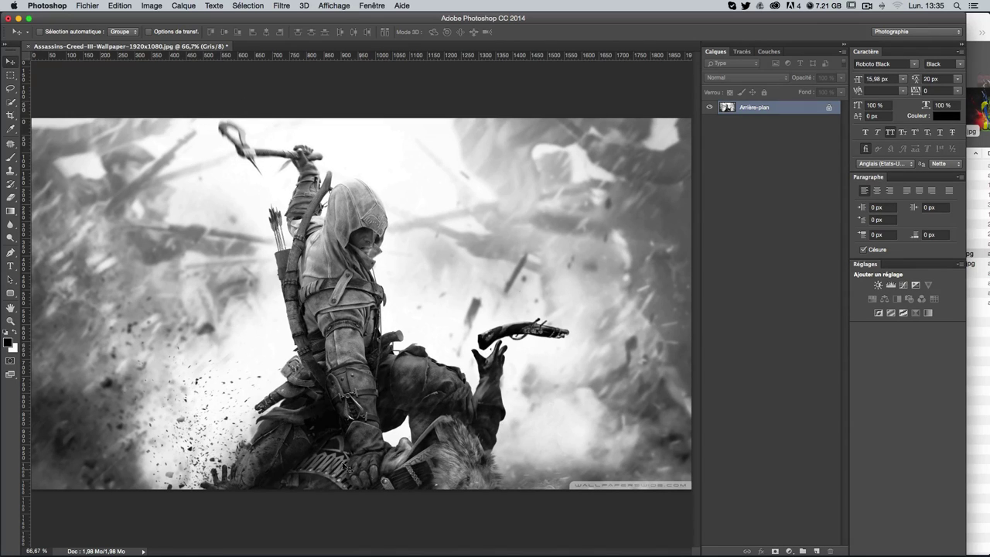
pyautogui.hotkey('ctrl', 's')
# With the Quick Selection tool, paint the upper-left and top background toward the hero's head
pyautogui.click(11, 102)
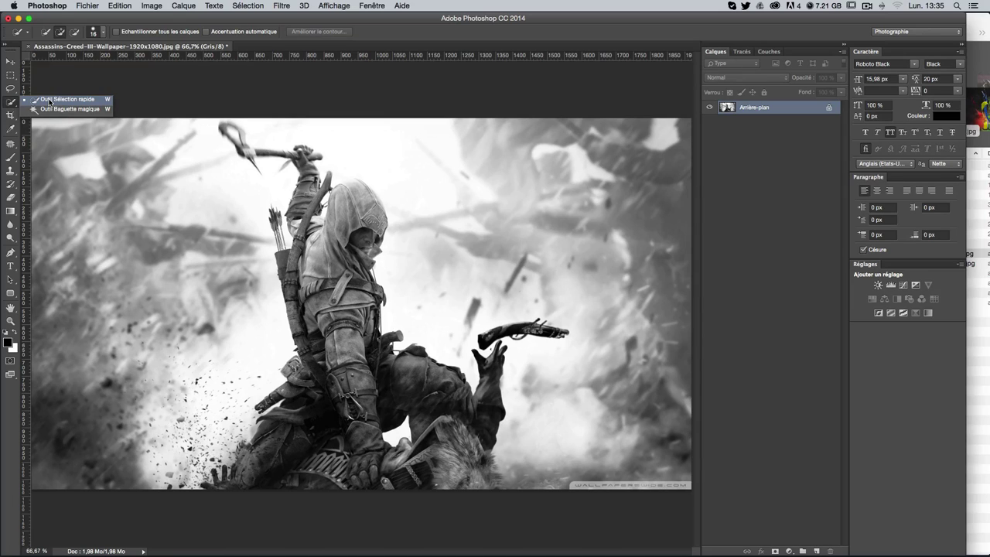
pyautogui.click(48, 109)
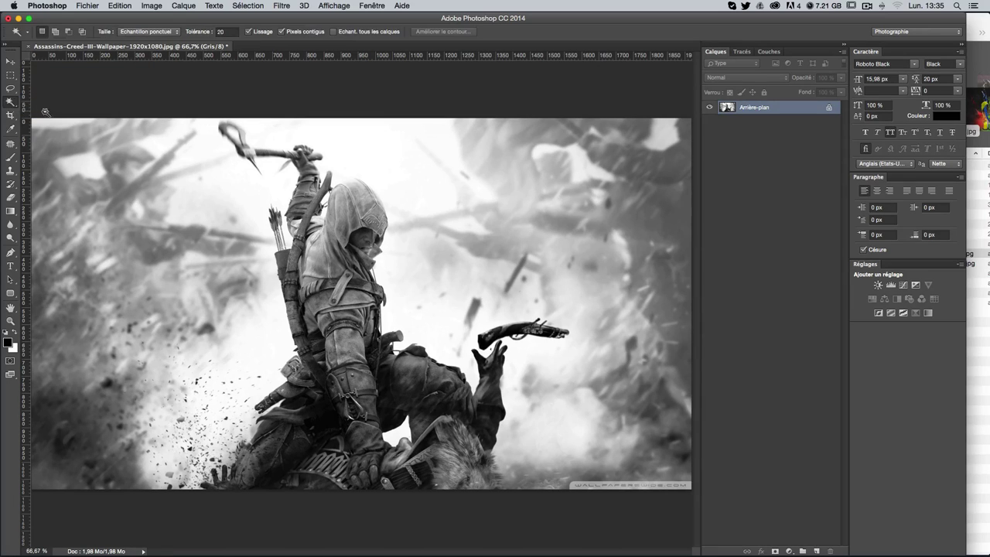
pyautogui.click(14, 103)
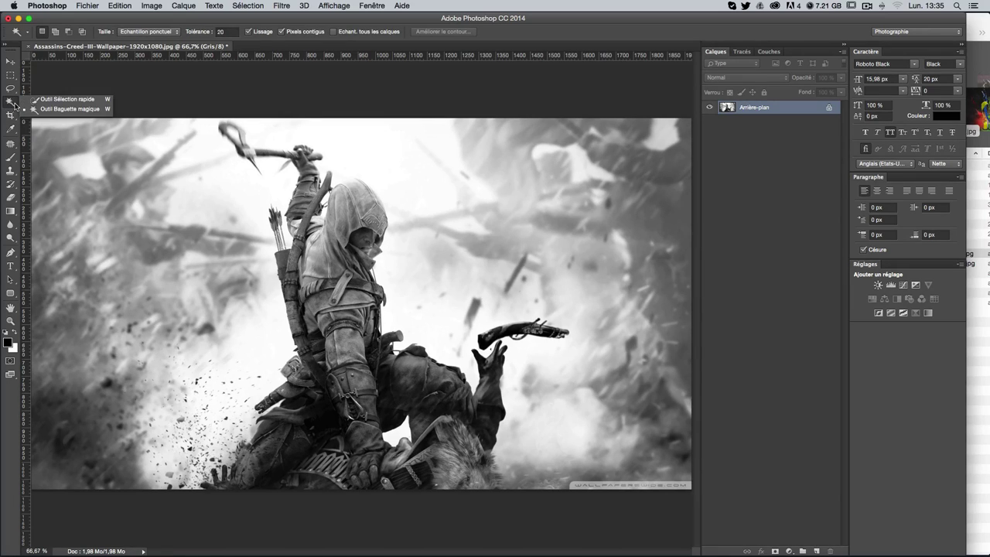
pyautogui.click(63, 100)
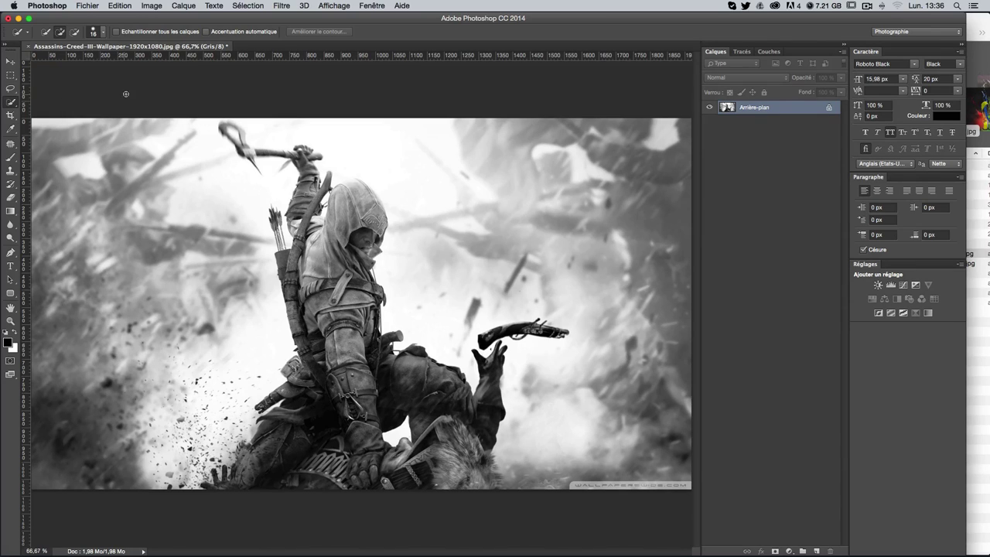
pyautogui.moveTo(59, 148)
pyautogui.mouseDown()
pyautogui.moveTo(206, 275)
pyautogui.moveTo(160, 334)
pyautogui.mouseUp()
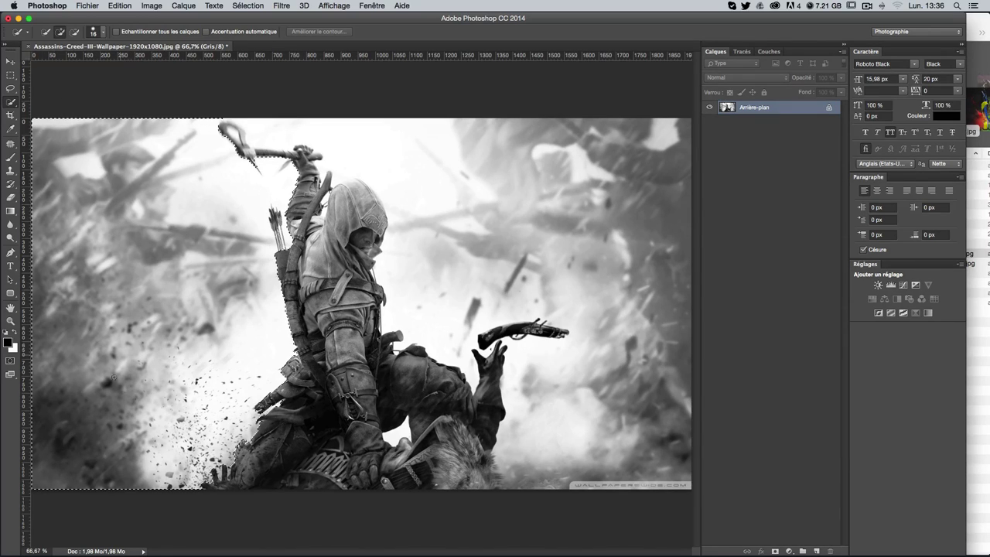
pyautogui.moveTo(236, 117)
pyautogui.mouseDown()
pyautogui.moveTo(650, 174)
pyautogui.moveTo(677, 290)
pyautogui.moveTo(636, 330)
pyautogui.mouseUp()
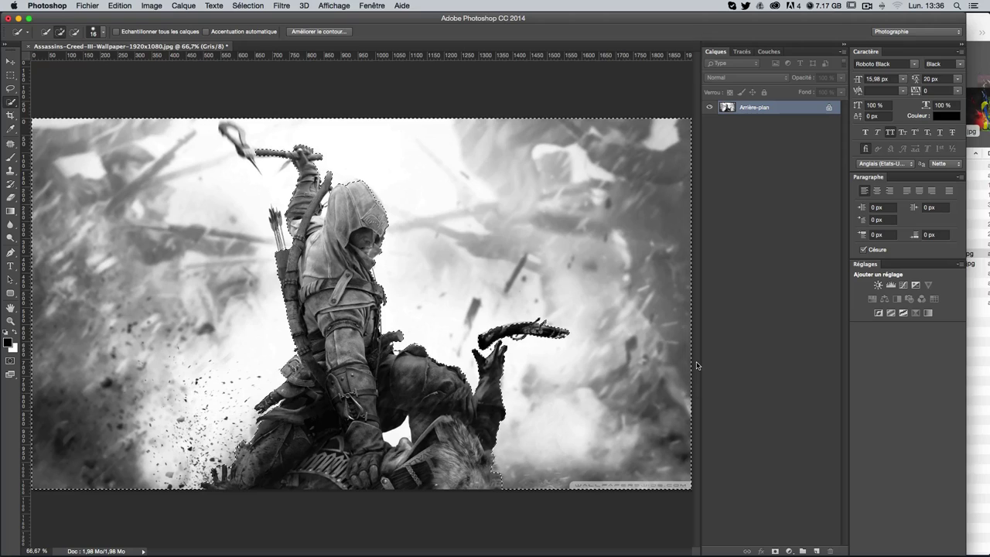
# At 100% zoom, subtract the blade tip from the background selection
pyautogui.press('super+1')
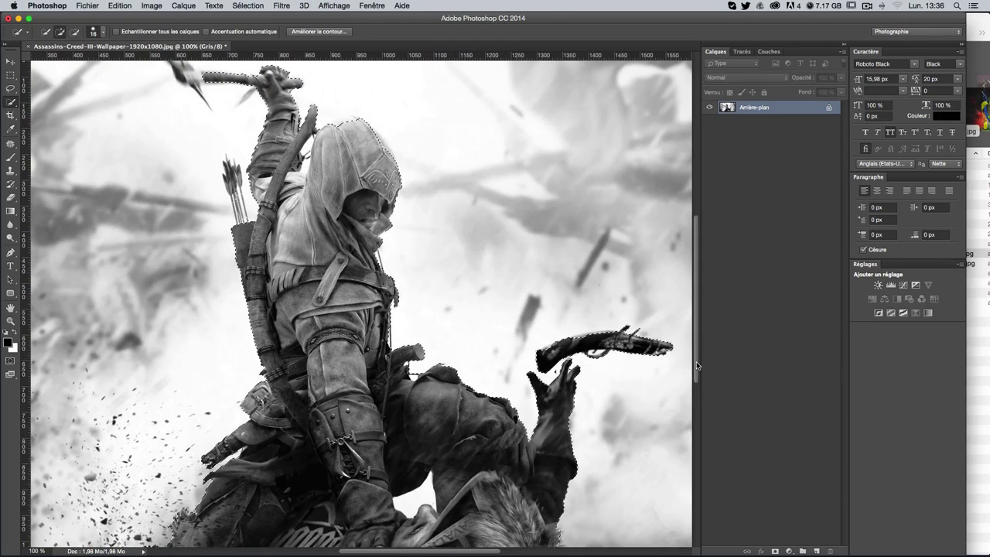
pyautogui.scroll(3, 370, 233)
pyautogui.hscroll(-2, 348, 231)
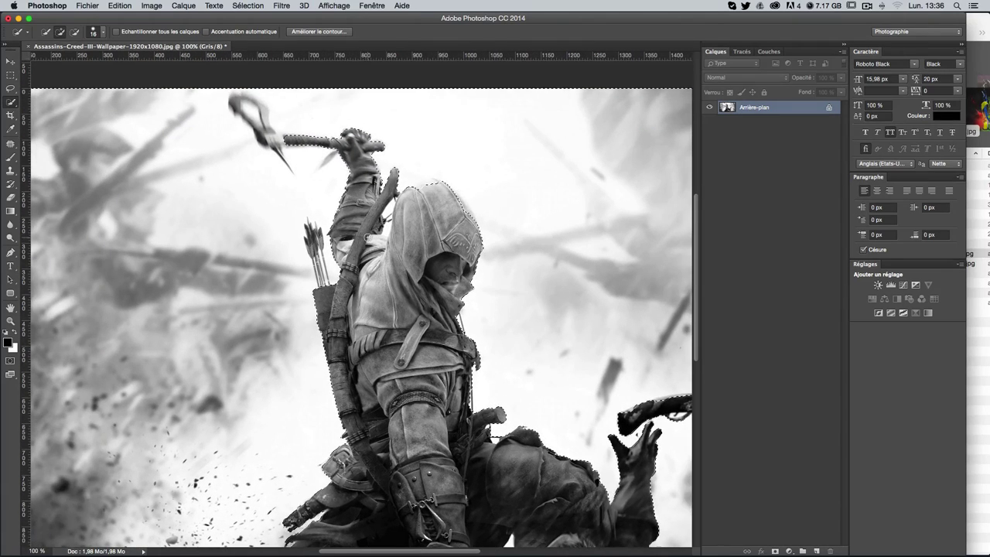
pyautogui.hscroll(-2, 325, 228)
pyautogui.hscroll(-1, 306, 225)
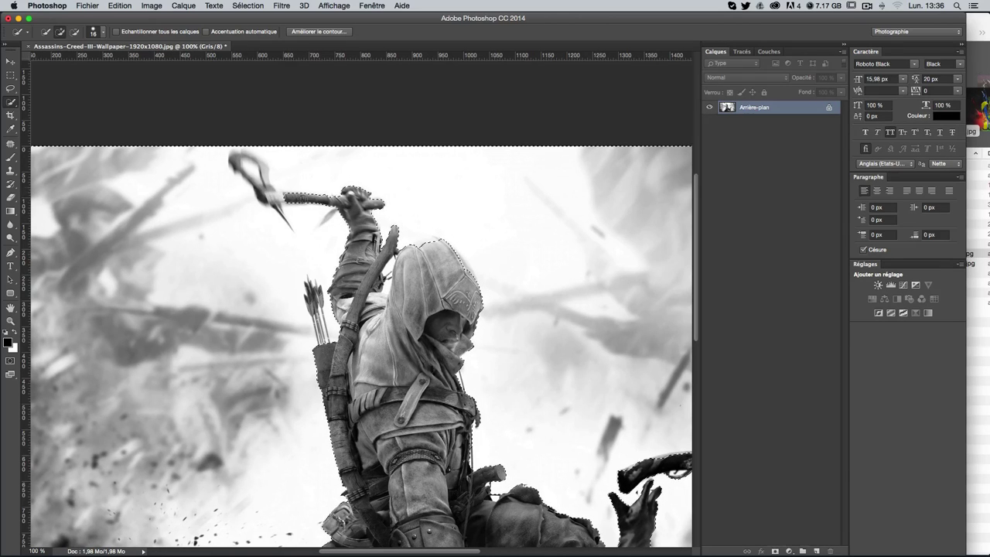
pyautogui.press('alt')
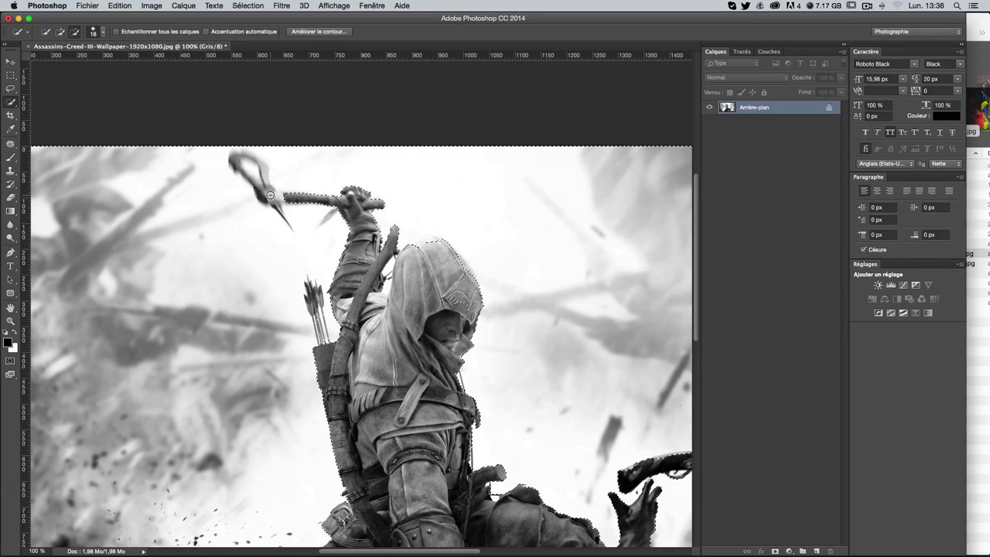
pyautogui.press('alt')
pyautogui.press('alt')
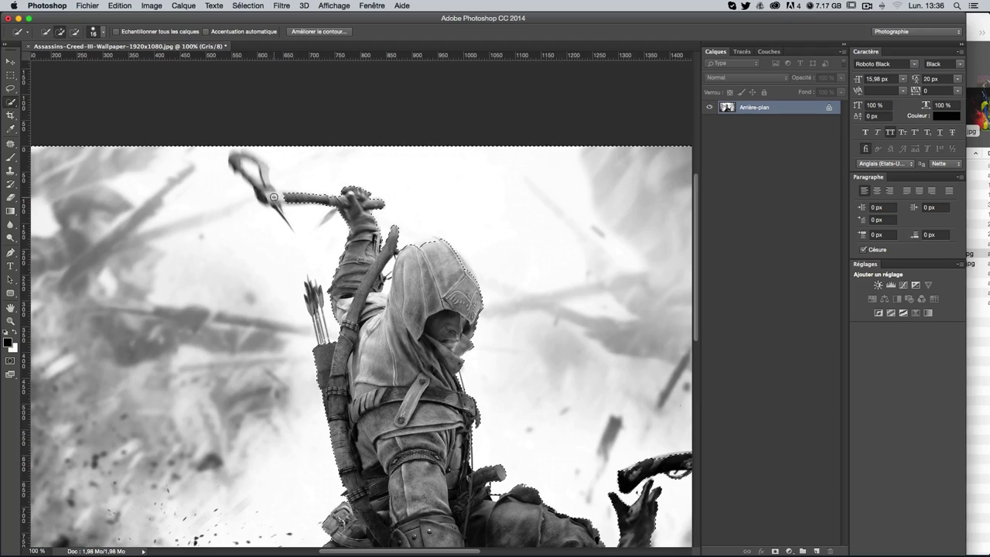
pyautogui.press('alt')
pyautogui.press('alt')
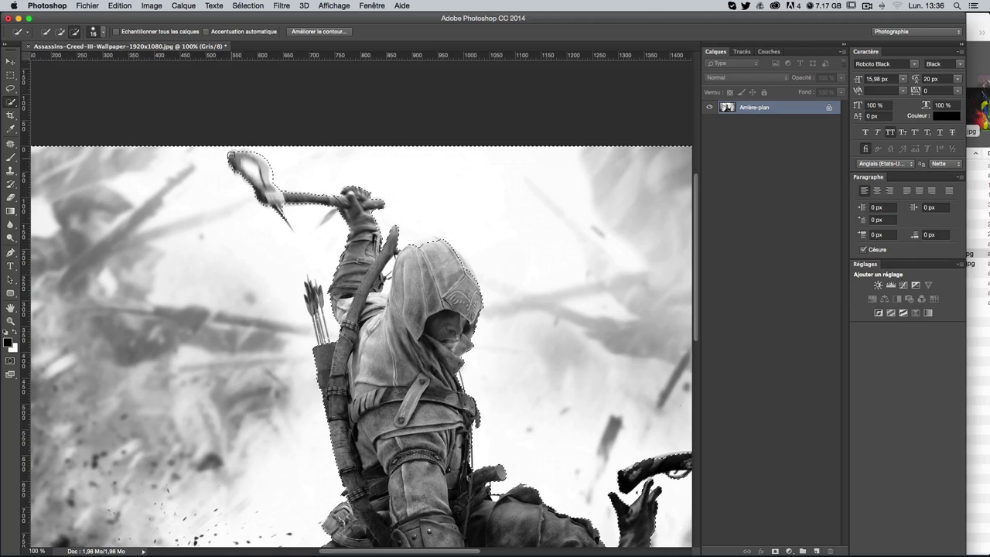
pyautogui.press('alt')
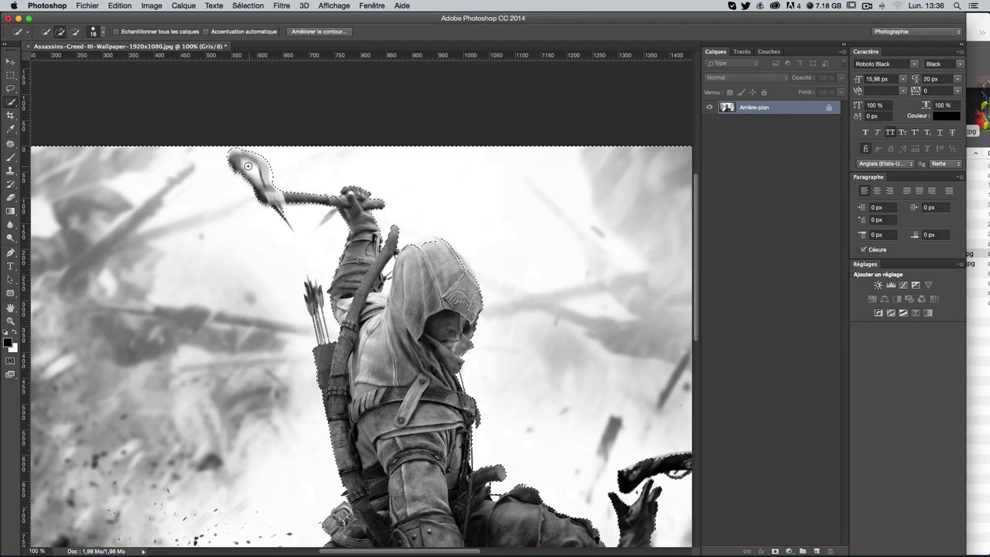
pyautogui.press('alt')
pyautogui.press('alt')
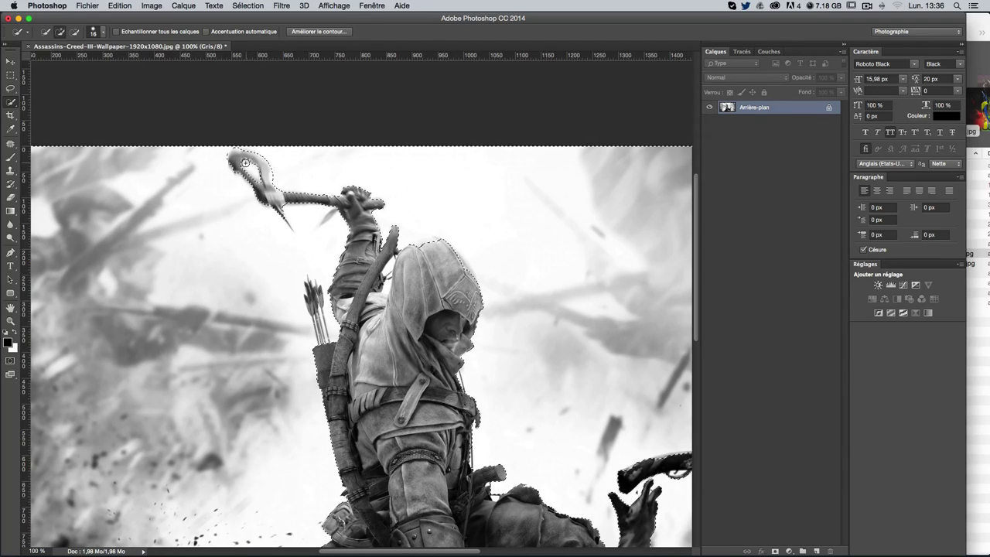
pyautogui.press('alt')
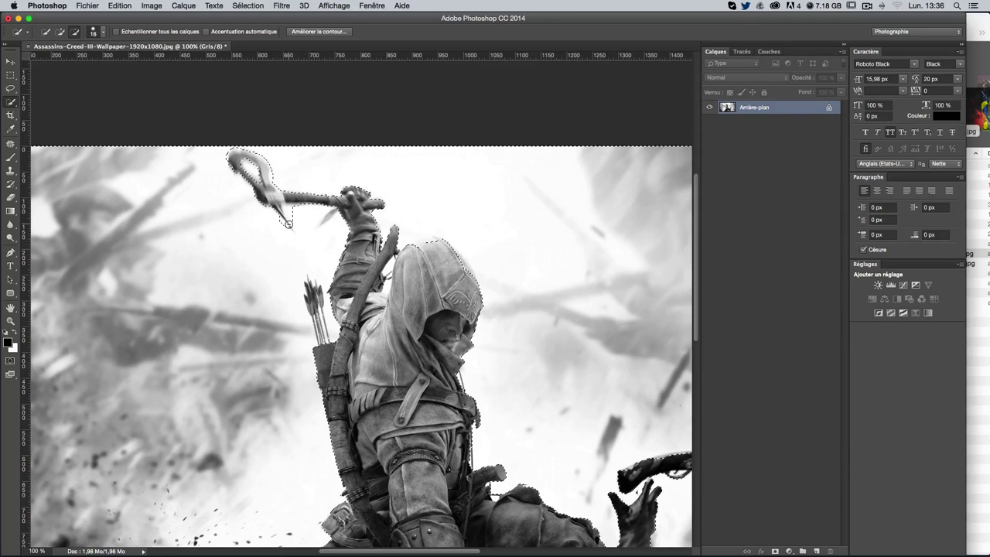
pyautogui.moveTo(287, 223); pyautogui.dragTo(303, 228)
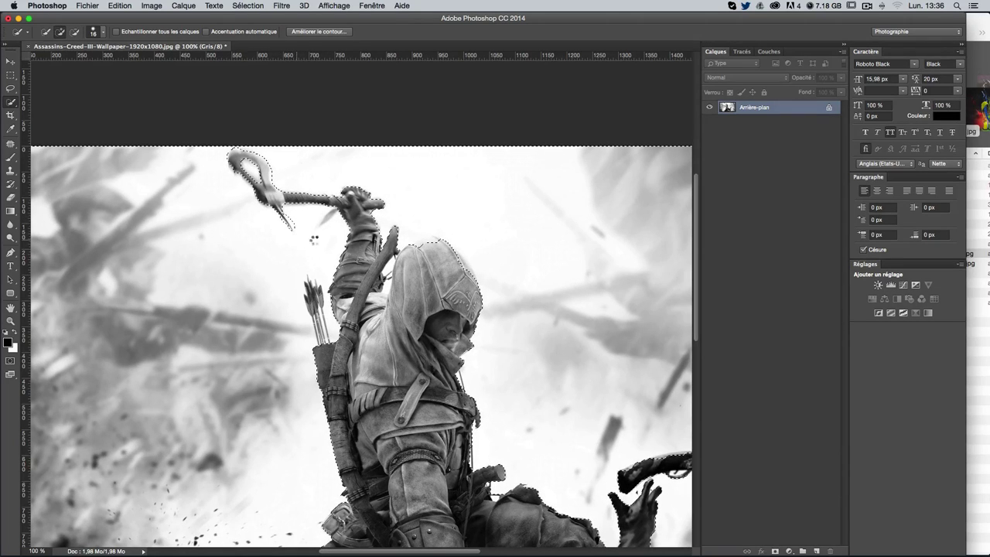
# At 300%, with a harder ~3 px brush, tighten the selection around the blade tip, loop and hilt
pyautogui.press('super+plus')
pyautogui.press('super+plus')
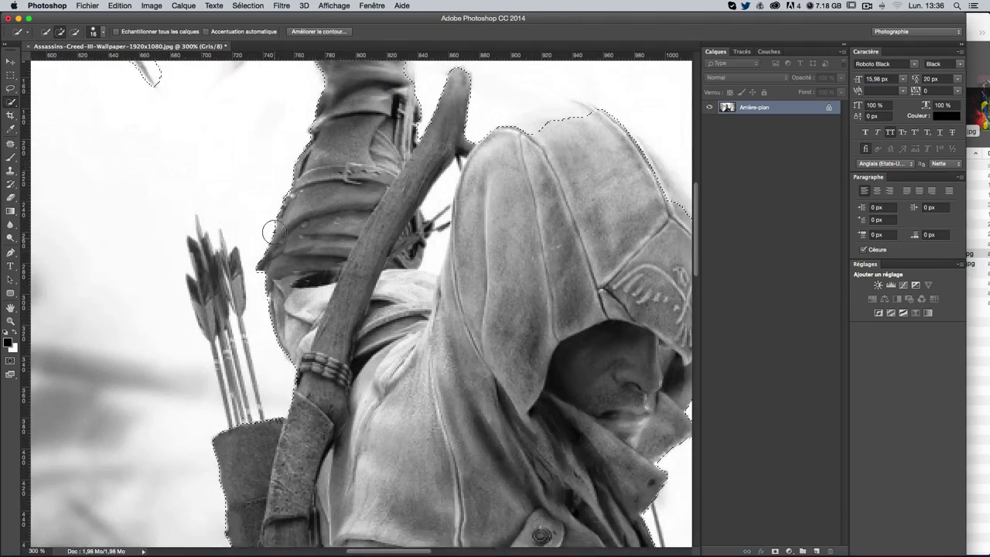
pyautogui.scroll(5, 274, 232)
pyautogui.hscroll(-3, 250, 214)
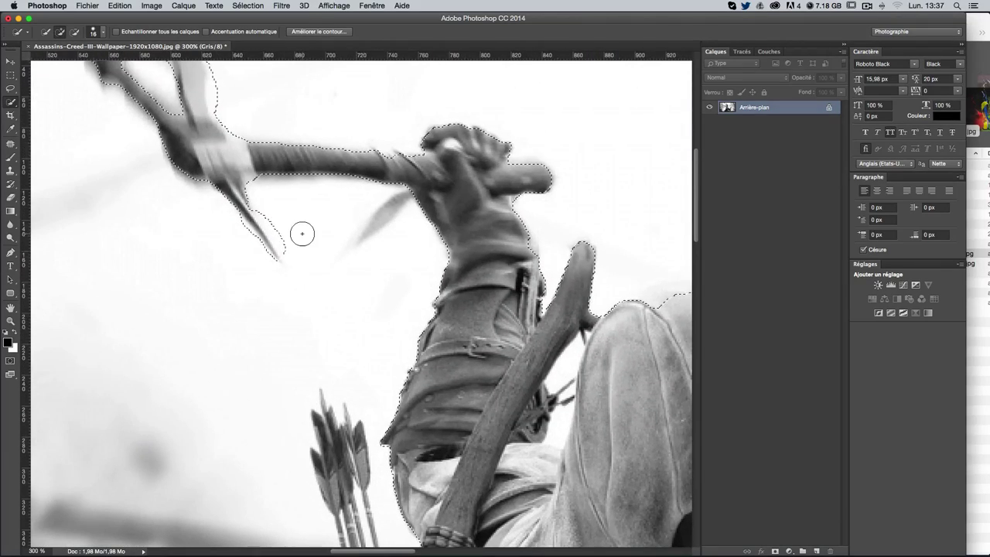
pyautogui.moveTo(302, 233)
pyautogui.mouseDown()
pyautogui.moveTo(414, 196)
pyautogui.moveTo(482, 274)
pyautogui.moveTo(590, 321)
pyautogui.mouseUp()
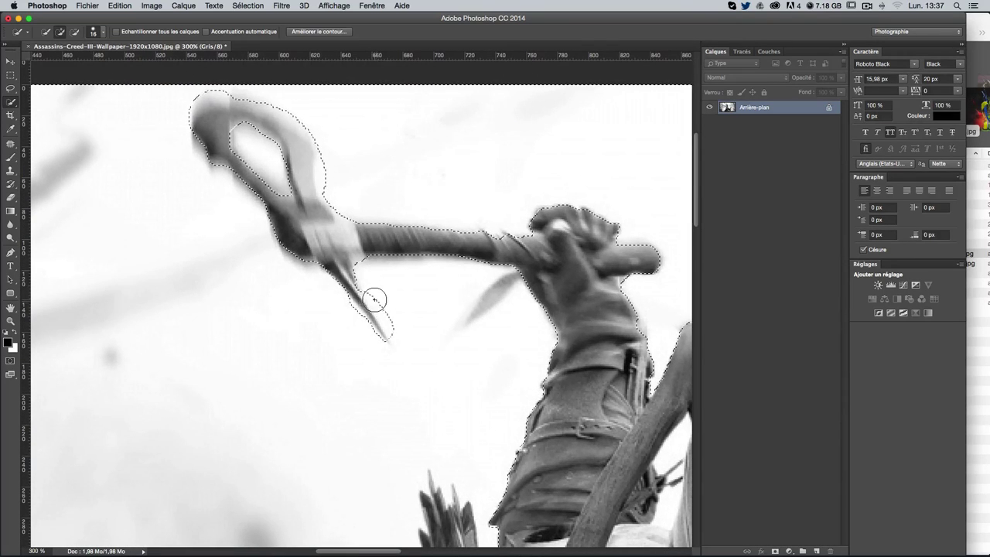
pyautogui.keyDown('alt'); pyautogui.click(380, 293); pyautogui.keyUp('alt')
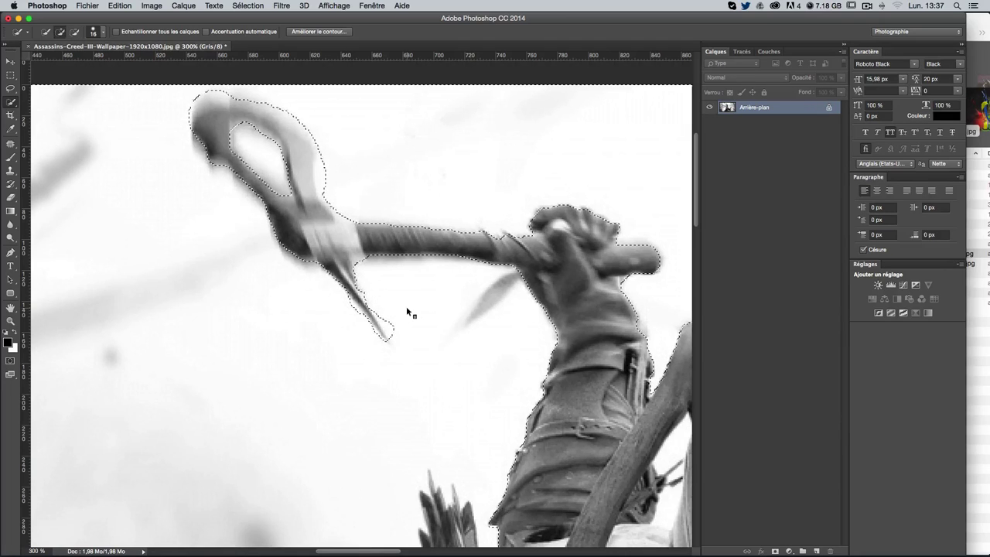
pyautogui.moveTo(407, 307)
pyautogui.mouseDown()
pyautogui.moveTo(408, 295)
pyautogui.moveTo(367, 290)
pyautogui.moveTo(379, 244)
pyautogui.mouseUp()
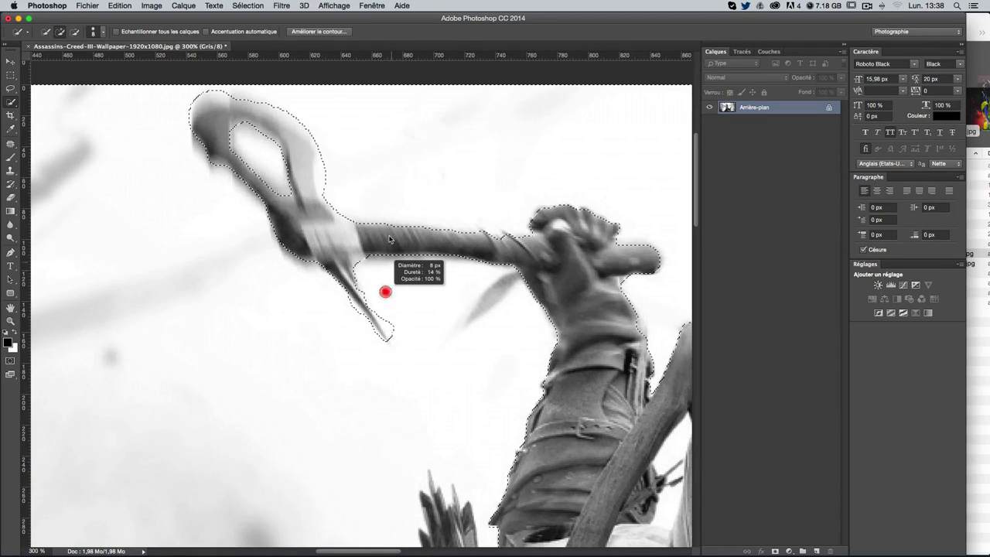
pyautogui.moveTo(378, 203)
pyautogui.mouseDown()
pyautogui.moveTo(383, 269)
pyautogui.moveTo(402, 188)
pyautogui.moveTo(394, 368)
pyautogui.moveTo(336, 353)
pyautogui.moveTo(309, 301)
pyautogui.mouseUp()
pyautogui.moveTo(381, 306)
pyautogui.mouseDown()
pyautogui.moveTo(356, 307)
pyautogui.moveTo(374, 305)
pyautogui.mouseUp()
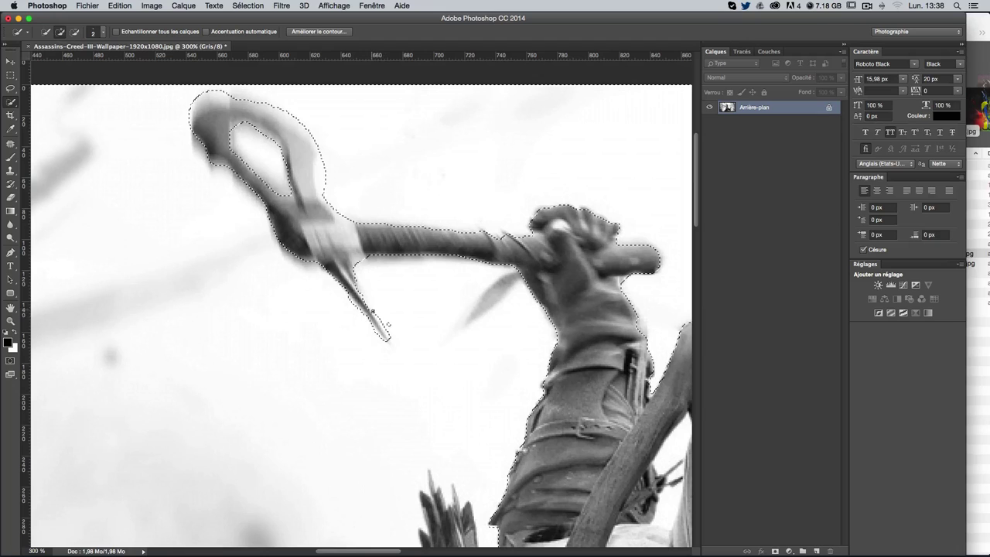
pyautogui.click(392, 333)
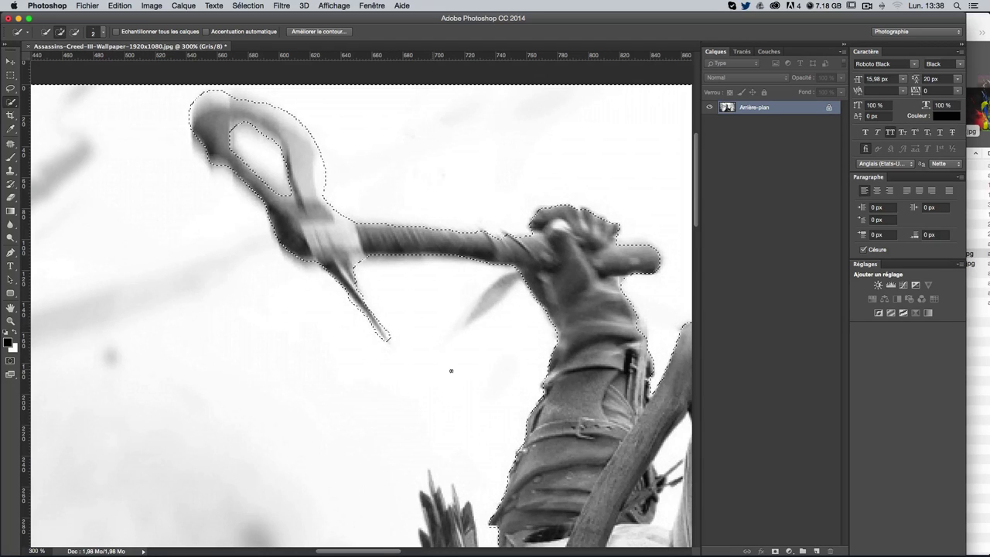
pyautogui.moveTo(356, 198); pyautogui.dragTo(320, 184)
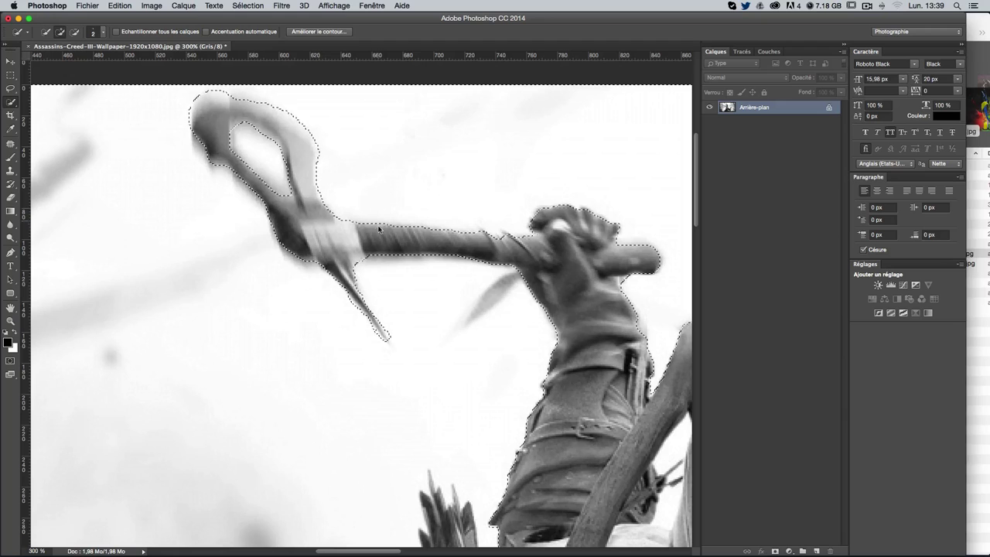
# Subtract the flying arrow shaft from the selection, then zoom out to 200%
pyautogui.press('alt')
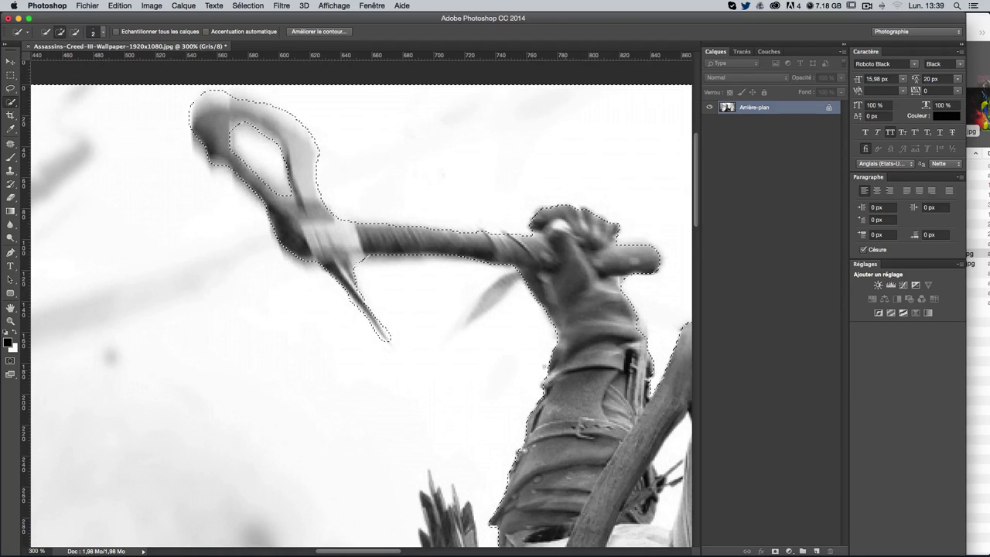
pyautogui.scroll(-3, 558, 224)
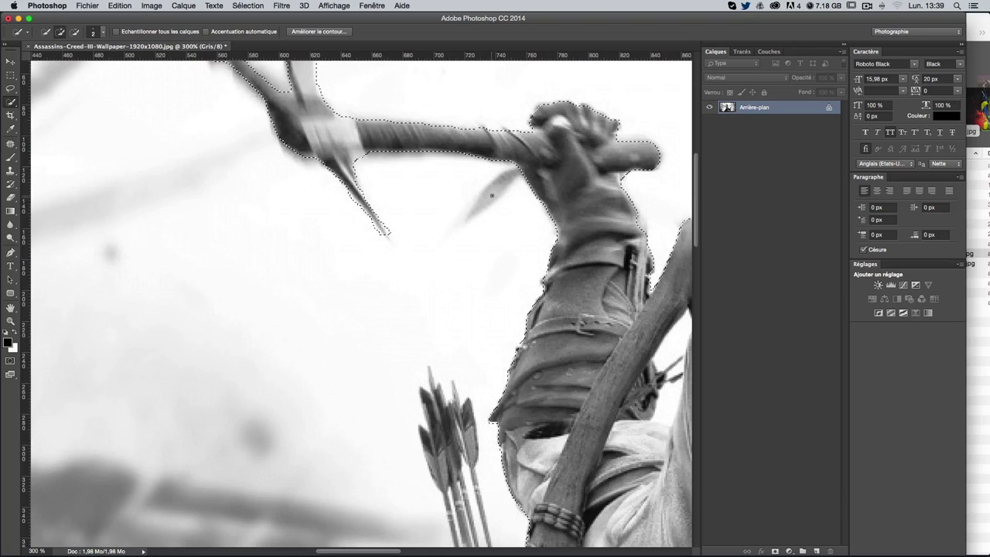
pyautogui.press('alt')
pyautogui.click(463, 221)
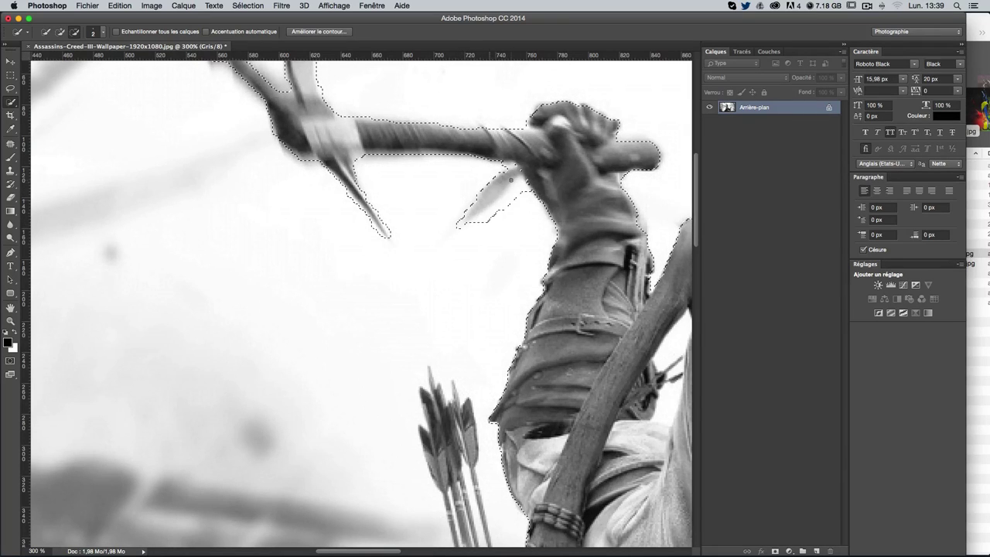
pyautogui.moveTo(467, 222); pyautogui.dragTo(483, 219)
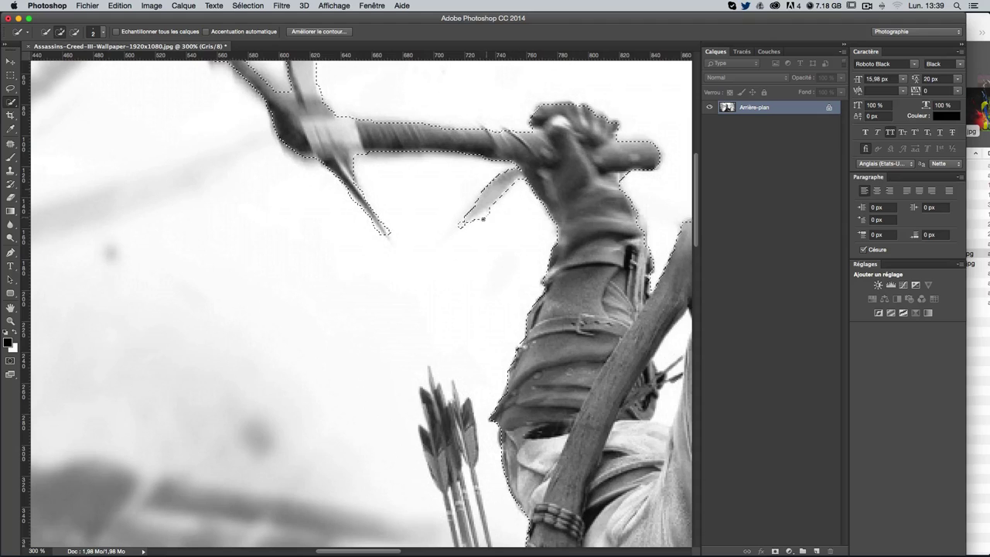
pyautogui.press('super+h')
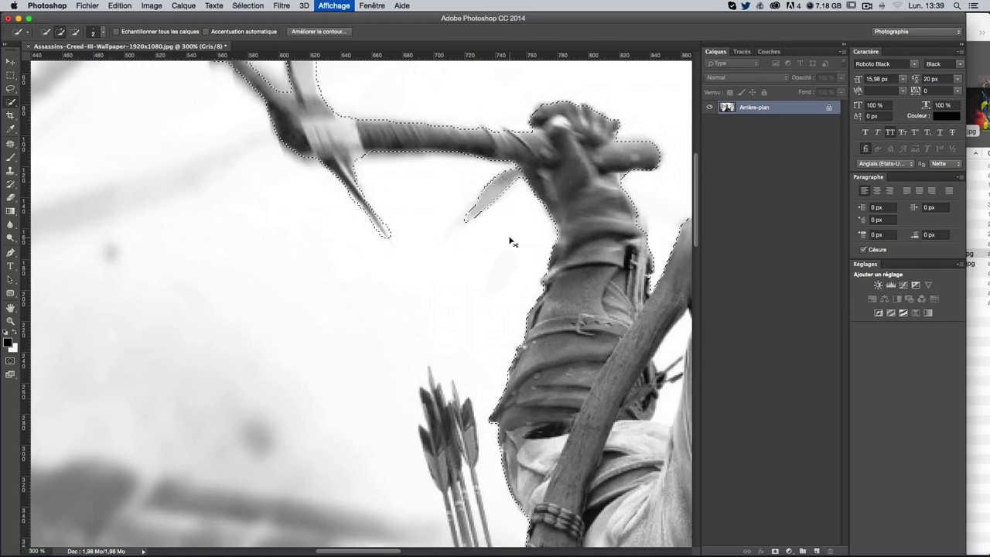
pyautogui.press('super+minus')
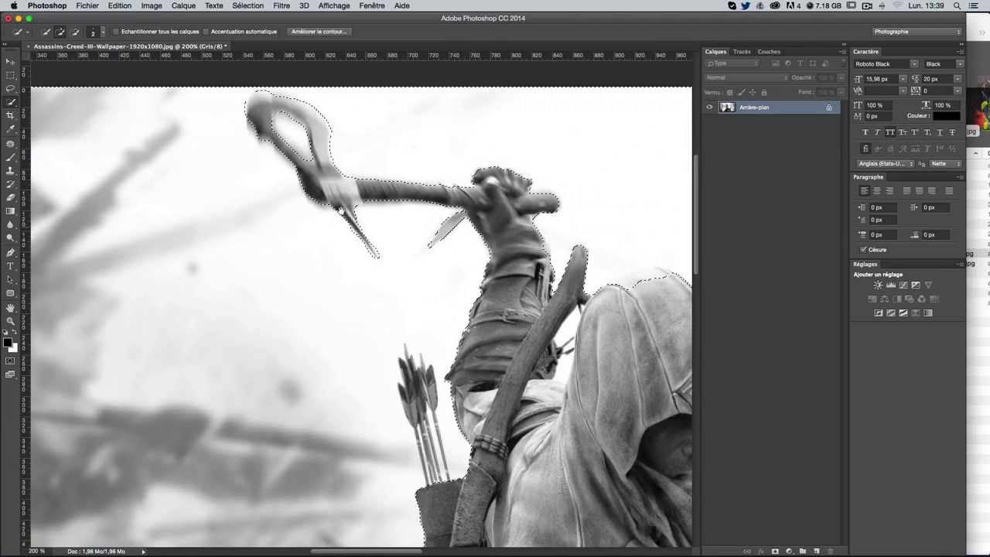
# With a 5 px brush, trim the hood top, extend along the bow and remove the stray arm patch
pyautogui.hscroll(5, 341, 207)
pyautogui.scroll(-2, 341, 208)
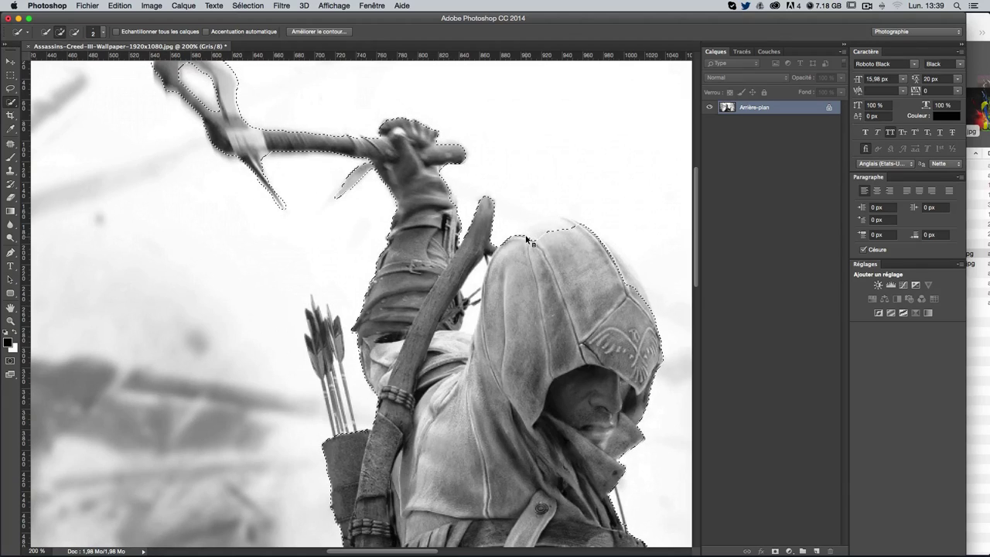
pyautogui.moveTo(526, 240); pyautogui.dragTo(529, 239)
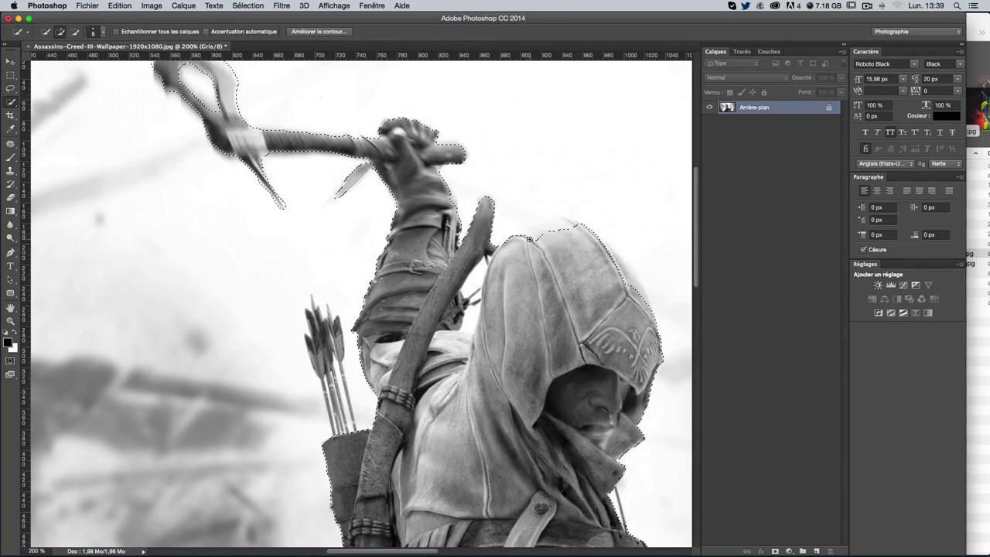
pyautogui.press('alt')
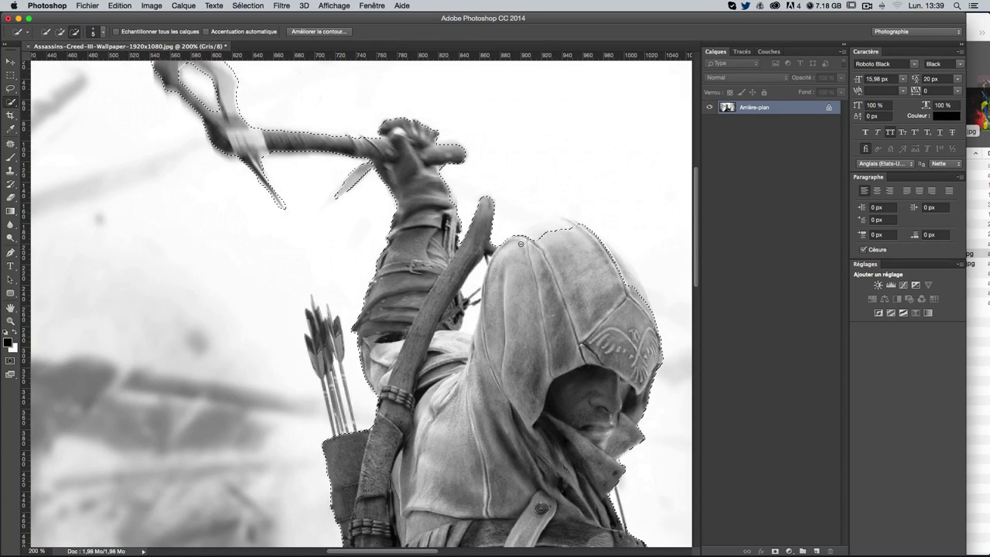
pyautogui.moveTo(520, 244); pyautogui.dragTo(546, 231)
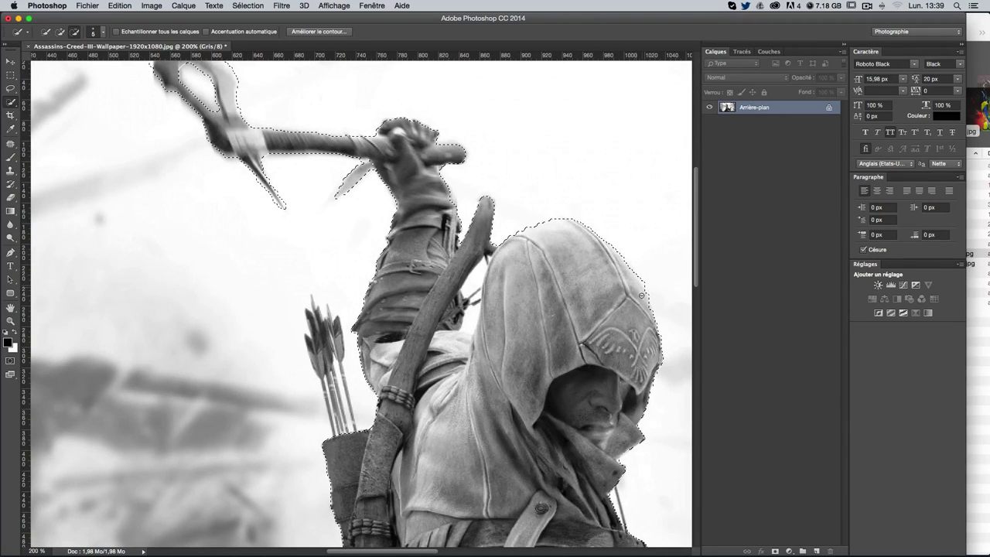
pyautogui.press('alt')
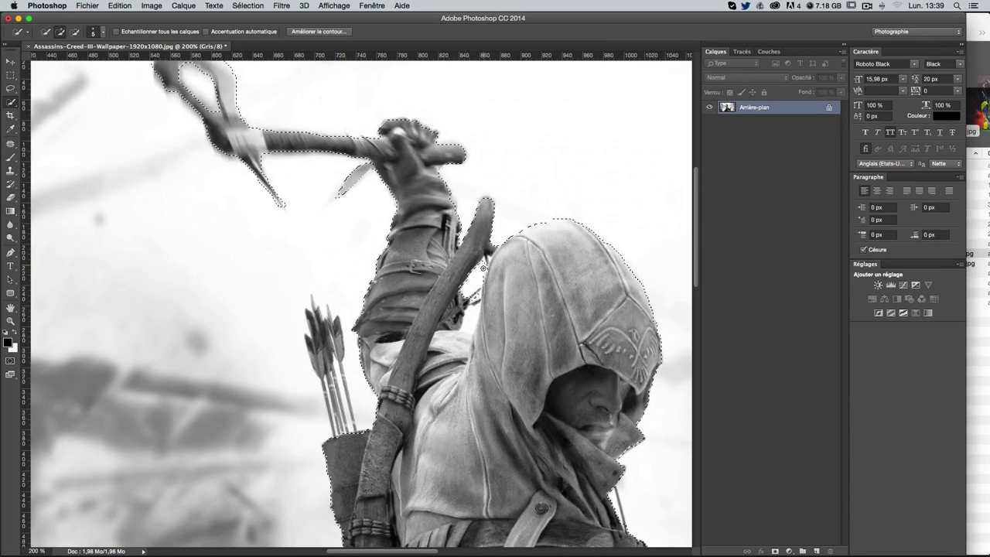
pyautogui.moveTo(478, 290); pyautogui.dragTo(473, 312)
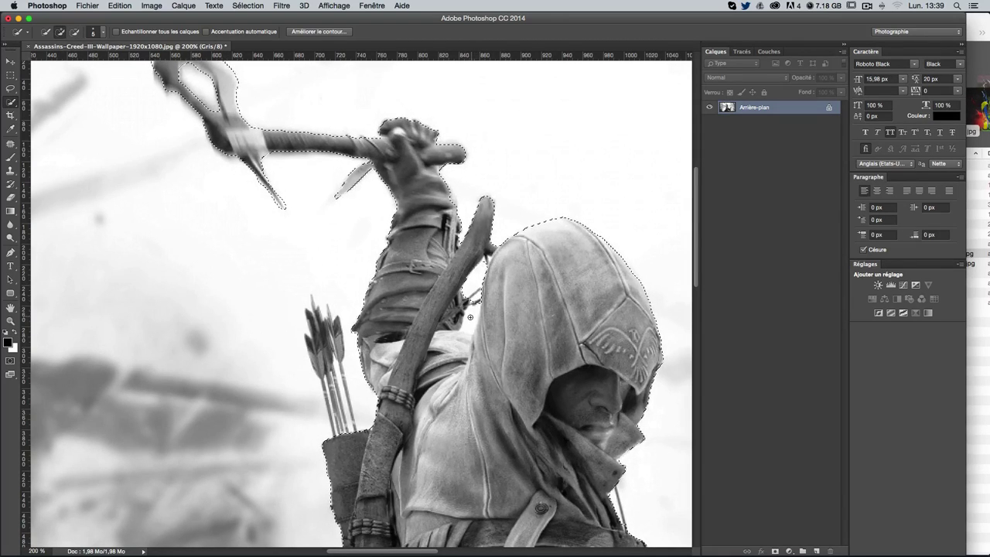
pyautogui.click(456, 354)
pyautogui.keyDown('alt'); pyautogui.click(459, 355); pyautogui.keyUp('alt')
# At 400%, refine the selection edge around the arrows and strap, then return to 200%
pyautogui.press('super+plus')
pyautogui.hscroll(4, 479, 283)
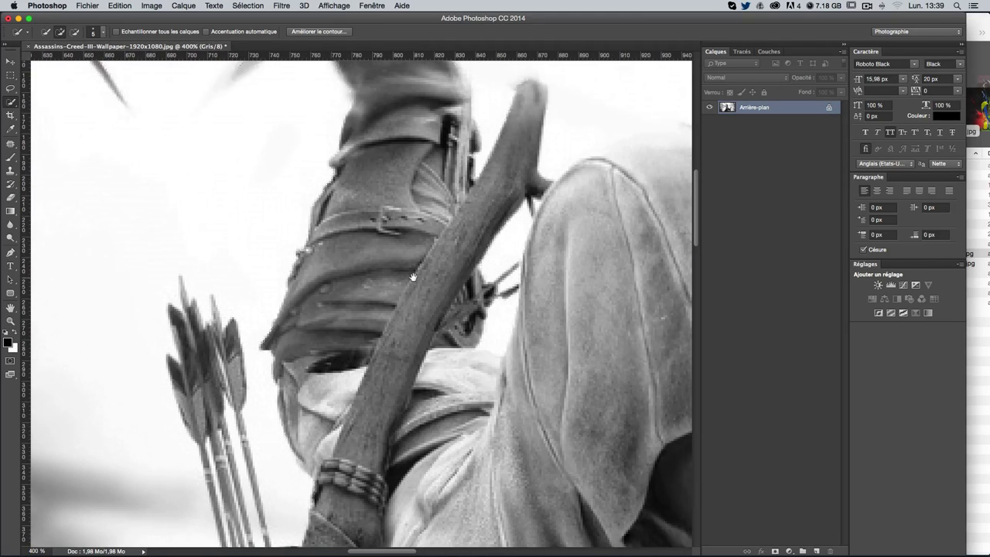
pyautogui.moveTo(514, 276); pyautogui.dragTo(507, 286)
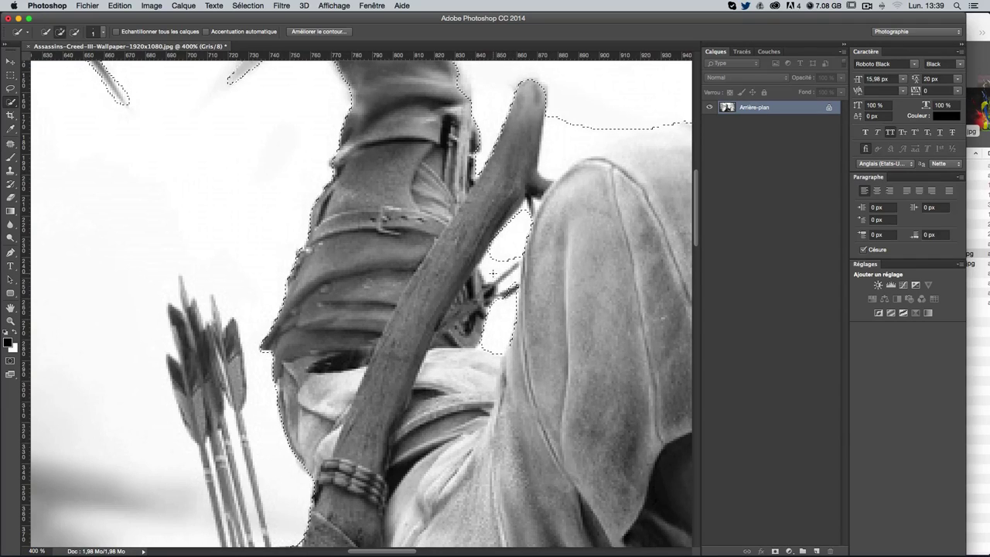
pyautogui.moveTo(497, 272)
pyautogui.mouseDown()
pyautogui.moveTo(487, 268)
pyautogui.moveTo(501, 265)
pyautogui.mouseUp()
pyautogui.press('super+minus')
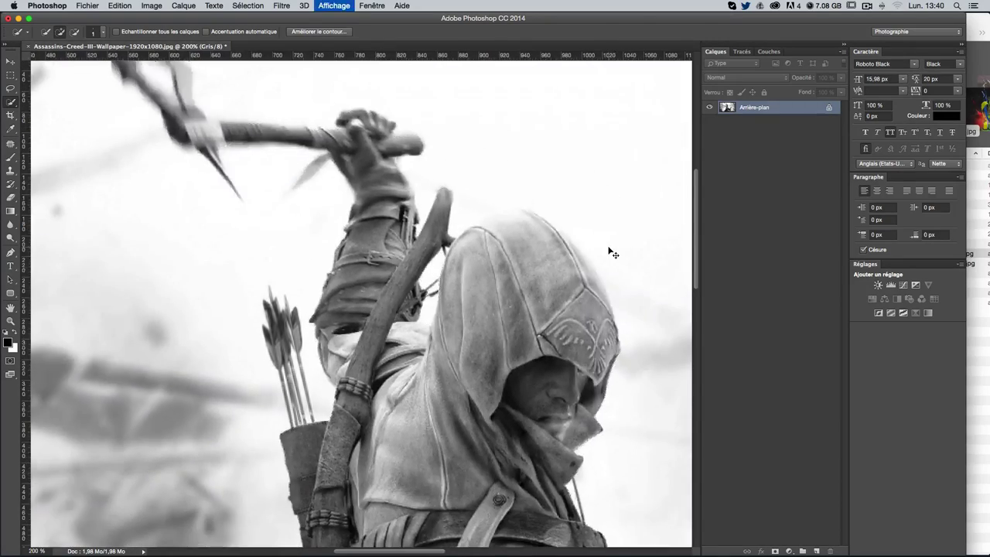
pyautogui.press('super+minus')
pyautogui.press('super+plus')
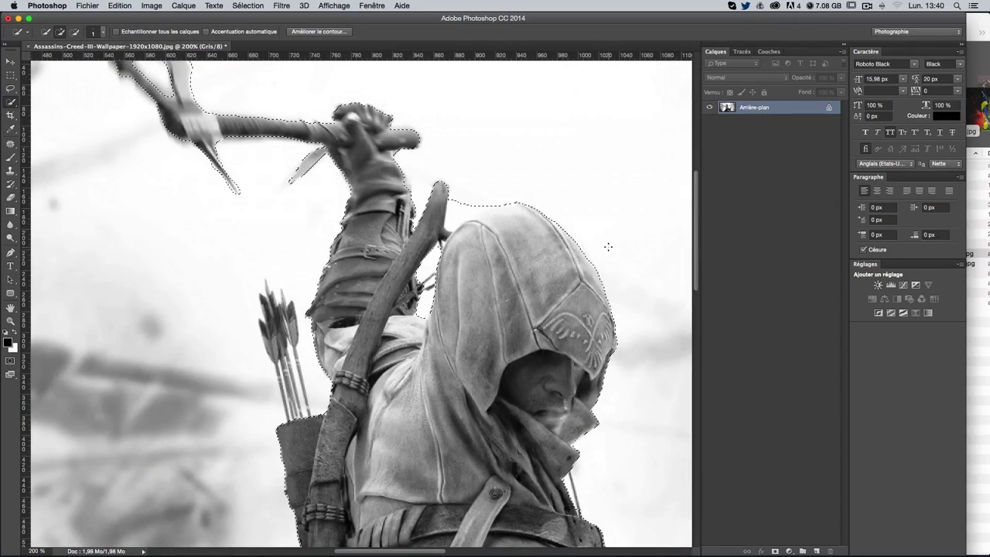
pyautogui.scroll(-2, 416, 211)
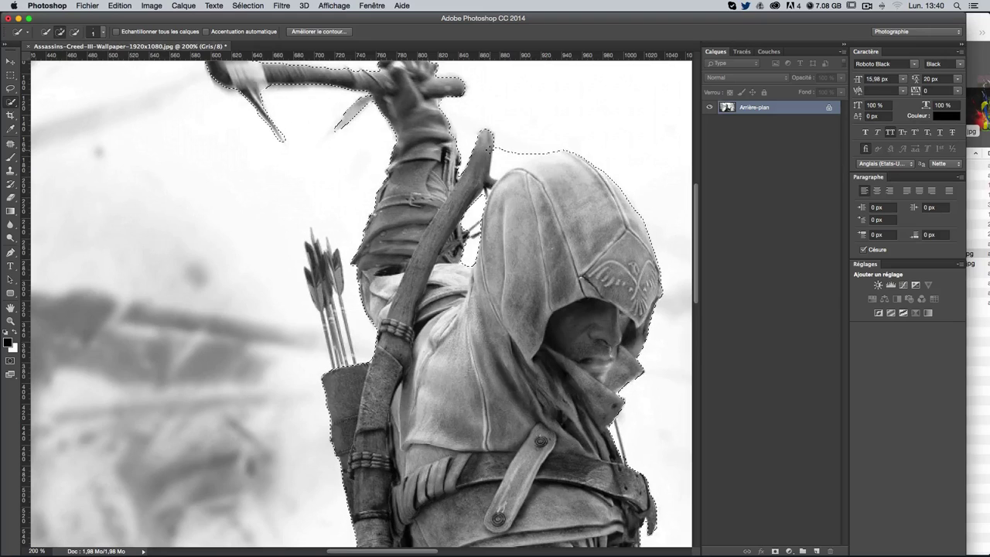
# Adjust the hood's top edge and subtract the sky beside the arrows and near their tips
pyautogui.moveTo(512, 150); pyautogui.dragTo(498, 160)
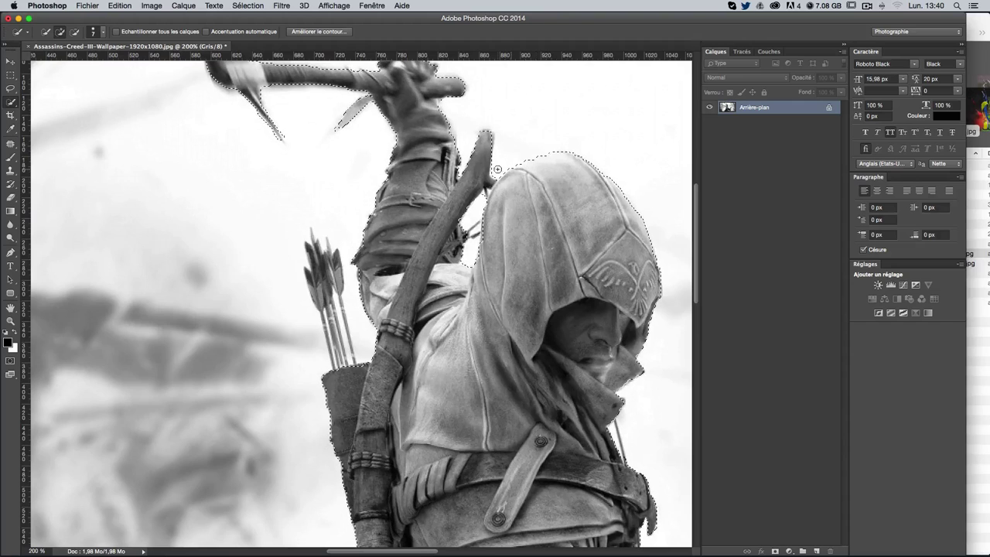
pyautogui.press('alt')
pyautogui.keyDown('alt'); pyautogui.click(321, 297); pyautogui.keyUp('alt')
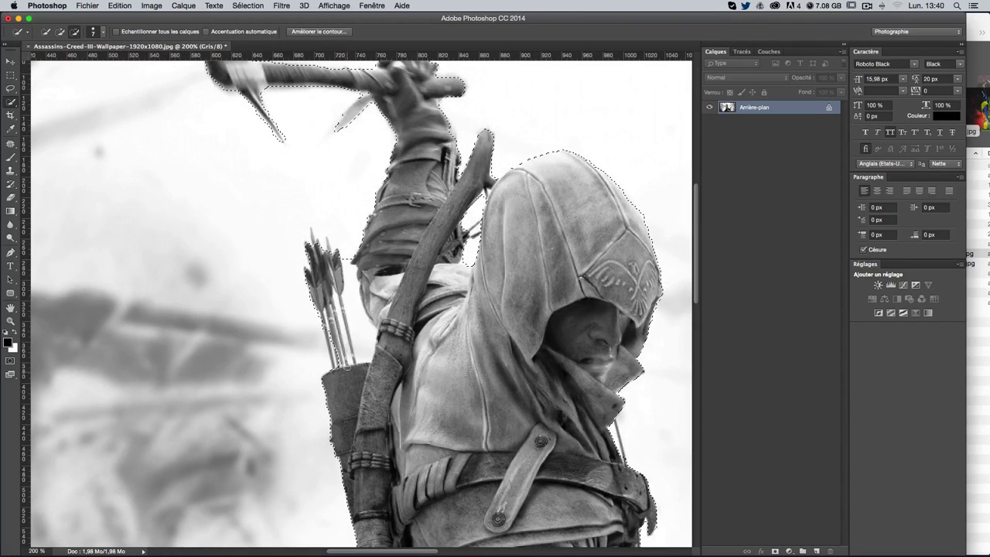
pyautogui.keyDown('alt'); pyautogui.click(316, 236); pyautogui.keyUp('alt')
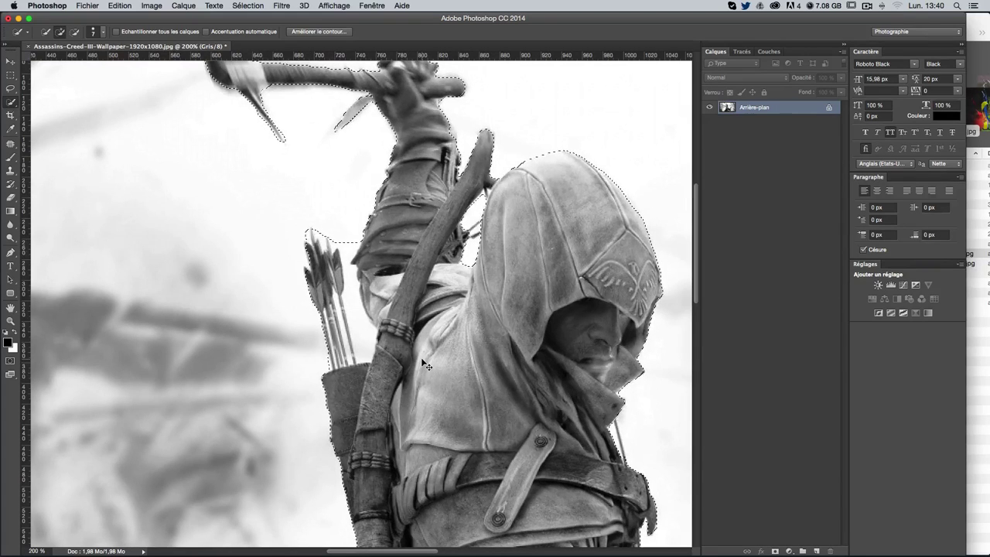
pyautogui.press('super+plus')
# With a 7 px brush, remove the sky between the arrows and body and beside the lower arrows
pyautogui.keyDown('alt'); pyautogui.click(336, 219); pyautogui.keyUp('alt')
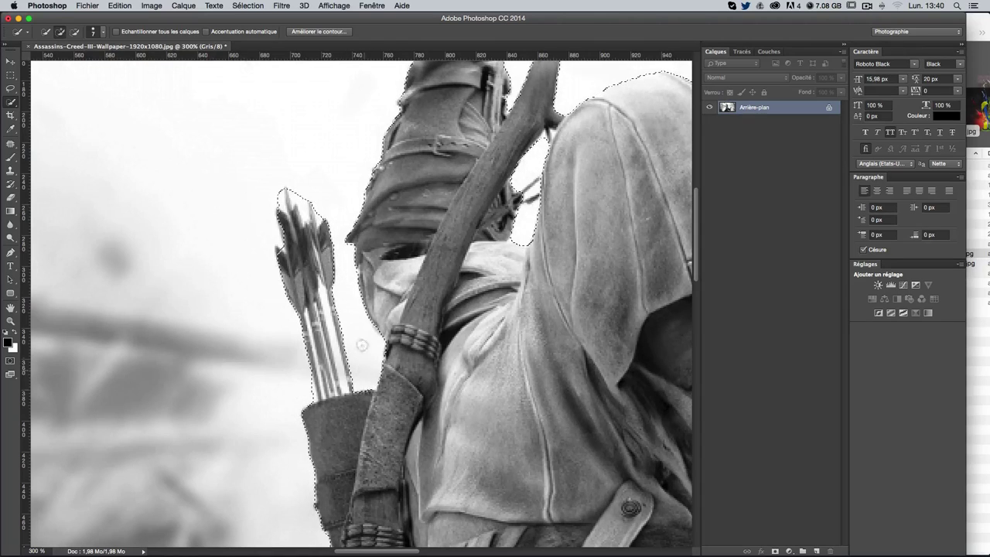
pyautogui.keyDown('alt'); pyautogui.click(344, 378); pyautogui.keyUp('alt')
pyautogui.moveTo(344, 378); pyautogui.dragTo(347, 373)
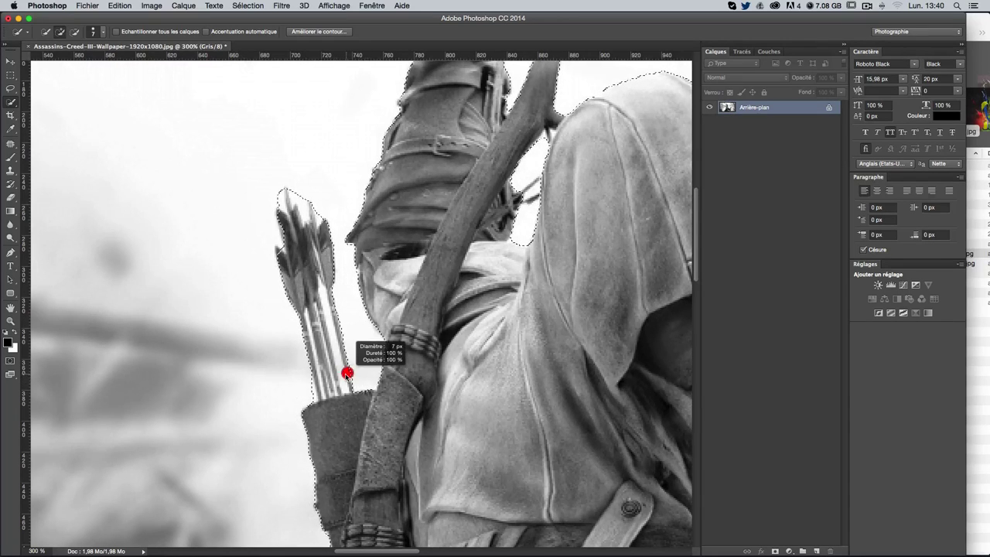
pyautogui.keyDown('alt'); pyautogui.click(341, 364); pyautogui.keyUp('alt')
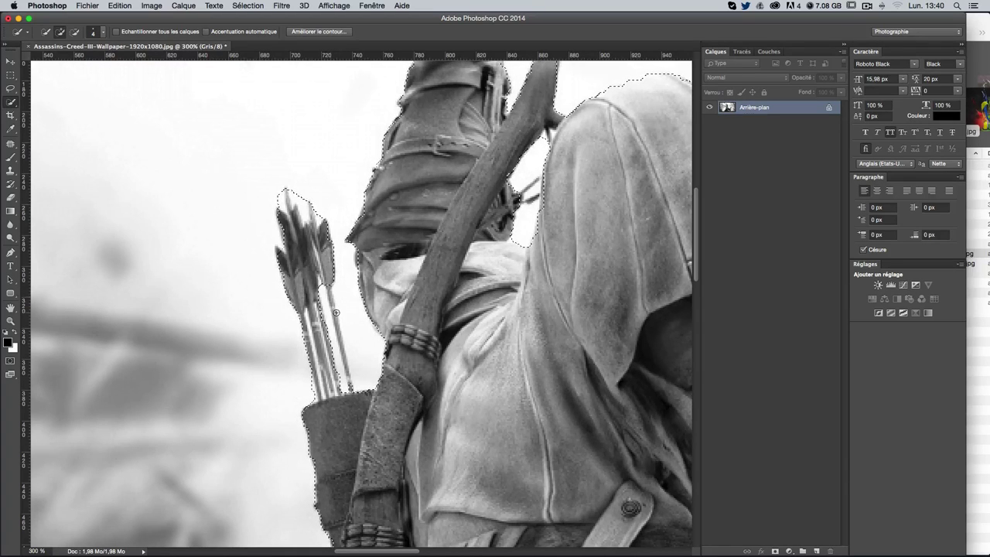
pyautogui.press('alt')
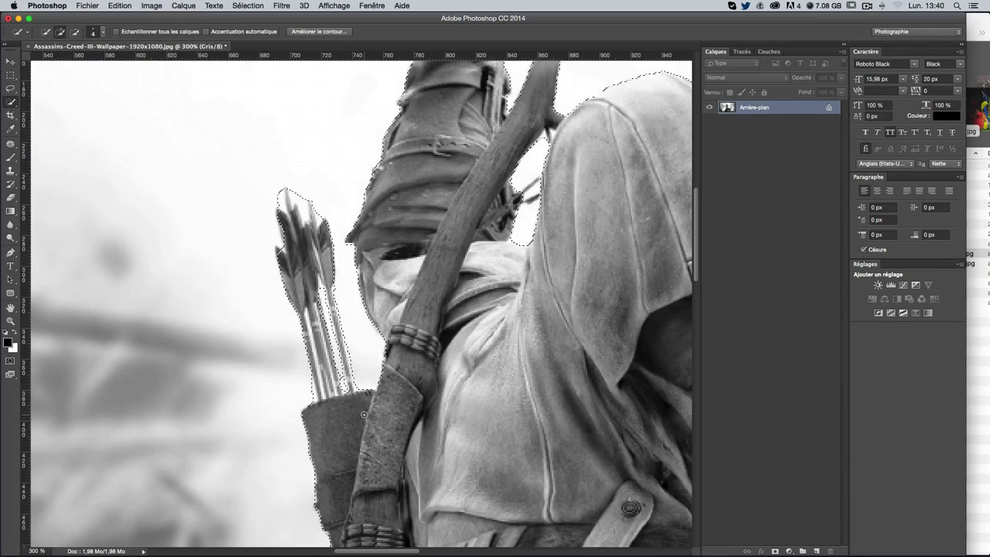
pyautogui.press('super+plus')
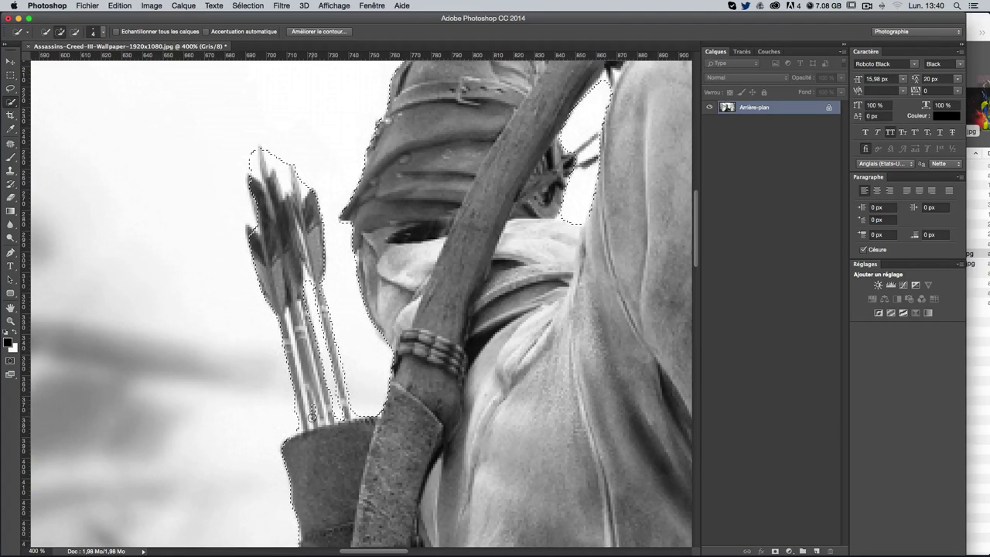
# At 400%, subtract sky around the arrow tips and along the shafts so the outline hugs them
pyautogui.press('alt')
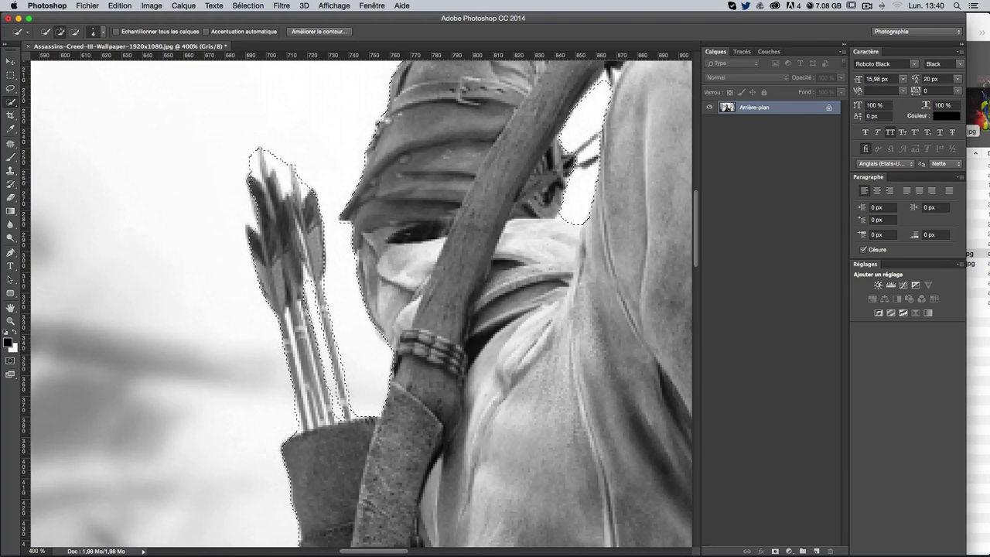
pyautogui.press('alt')
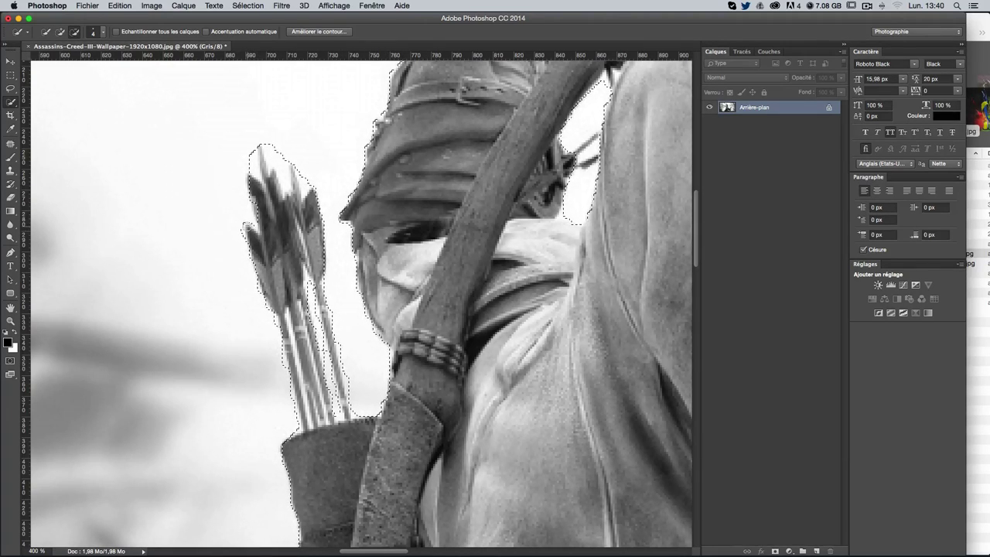
pyautogui.keyDown('alt'); pyautogui.click(255, 157); pyautogui.keyUp('alt')
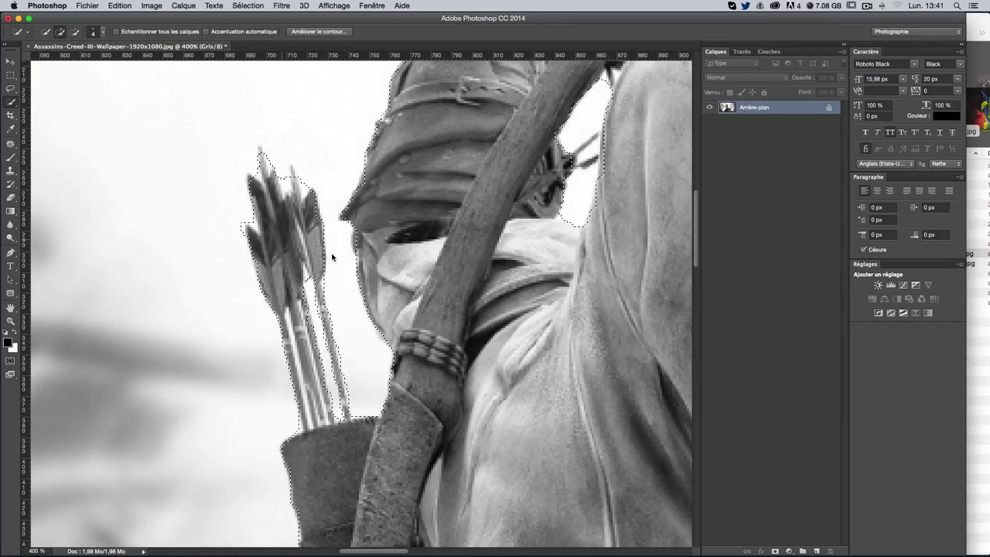
pyautogui.keyDown('alt'); pyautogui.click(284, 184); pyautogui.keyUp('alt')
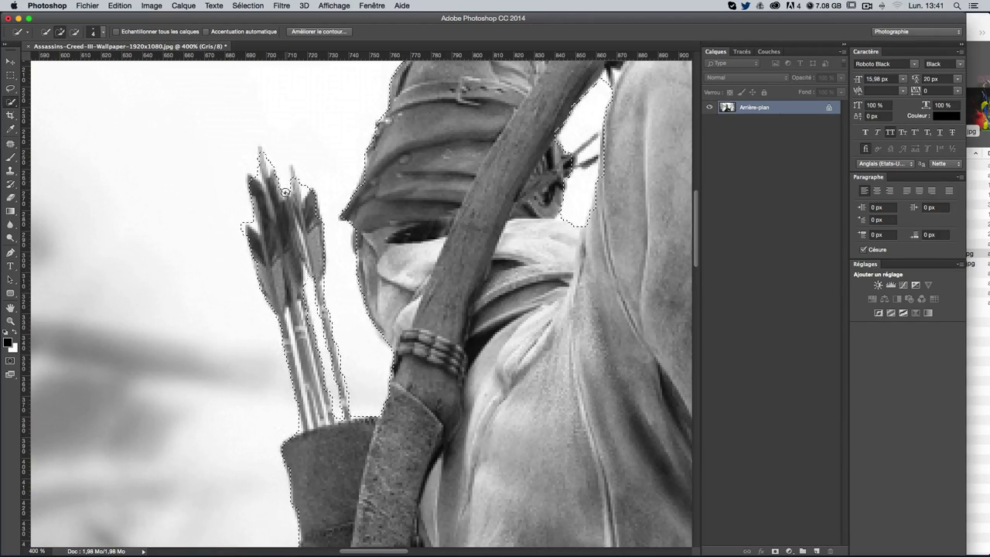
pyautogui.keyDown('alt'); pyautogui.click(304, 191); pyautogui.keyUp('alt')
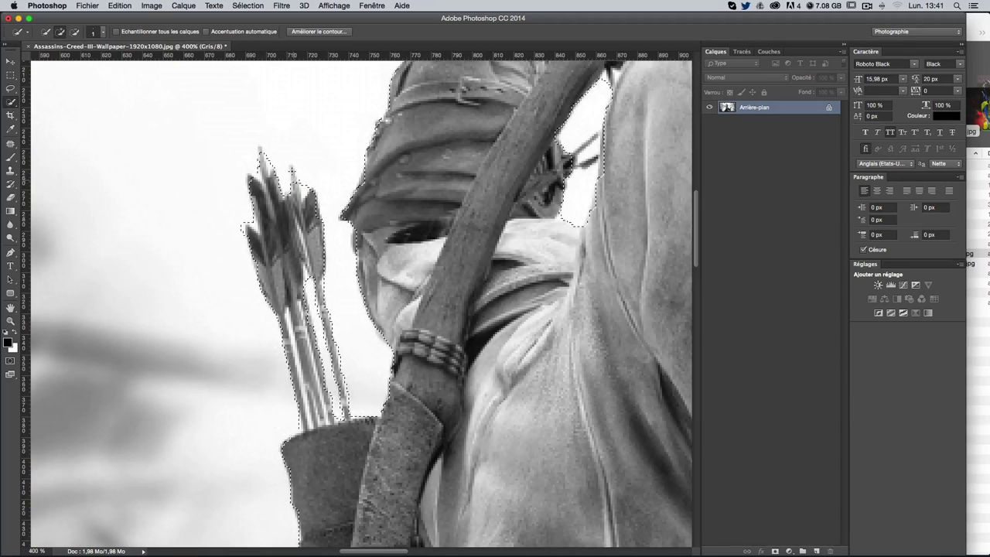
pyautogui.keyDown('alt'); pyautogui.click(328, 278); pyautogui.keyUp('alt')
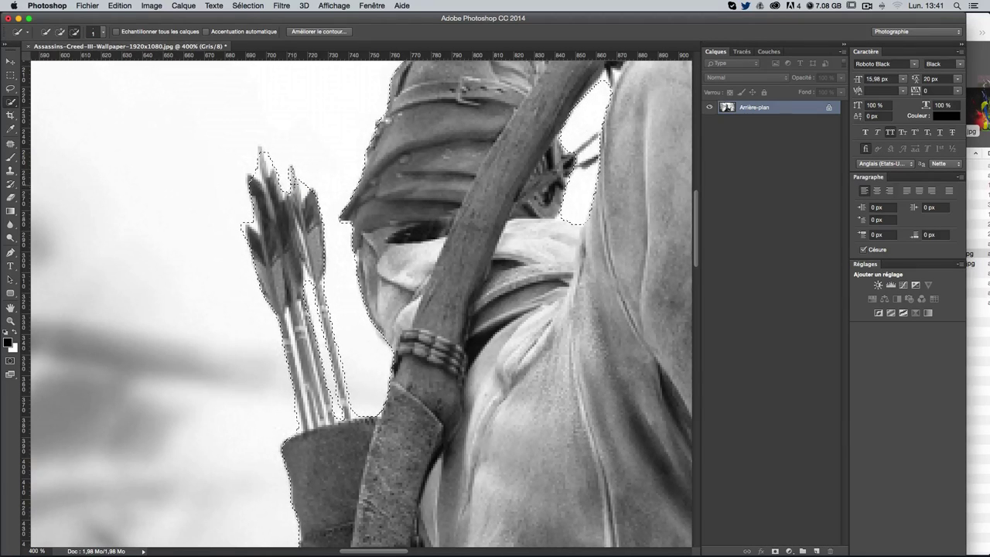
pyautogui.keyDown('alt'); pyautogui.click(302, 181); pyautogui.keyUp('alt')
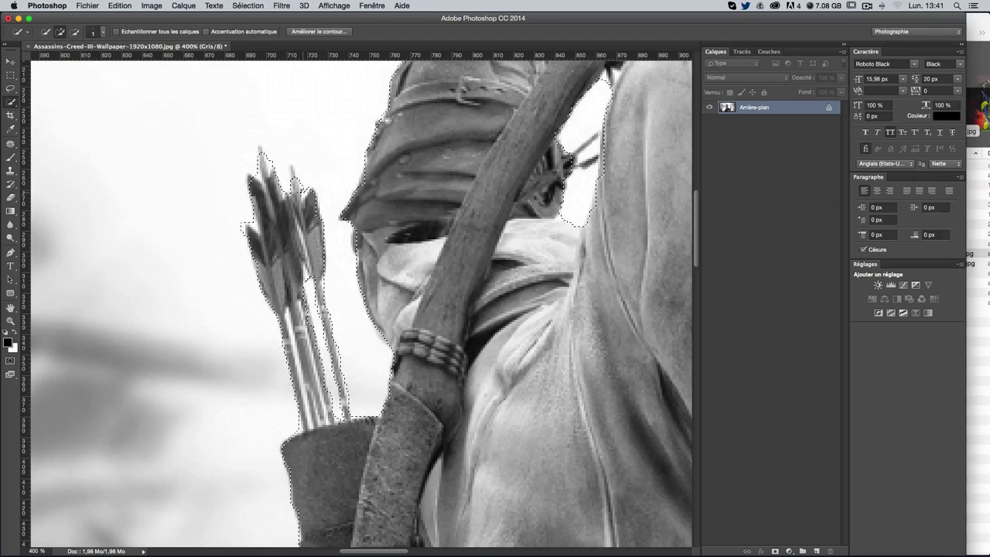
pyautogui.keyDown('alt'); pyautogui.click(299, 197); pyautogui.keyUp('alt')
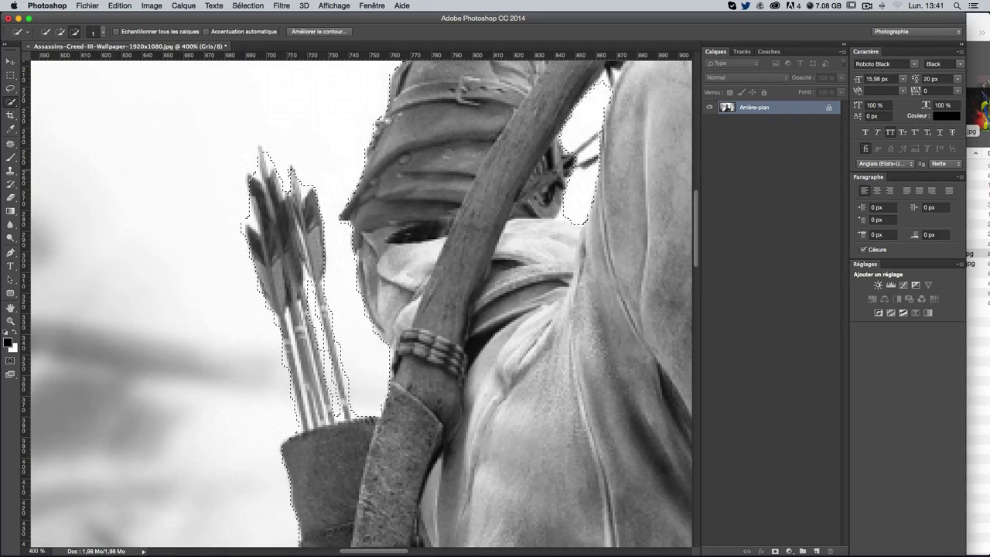
pyautogui.keyDown('alt'); pyautogui.click(269, 153); pyautogui.keyUp('alt')
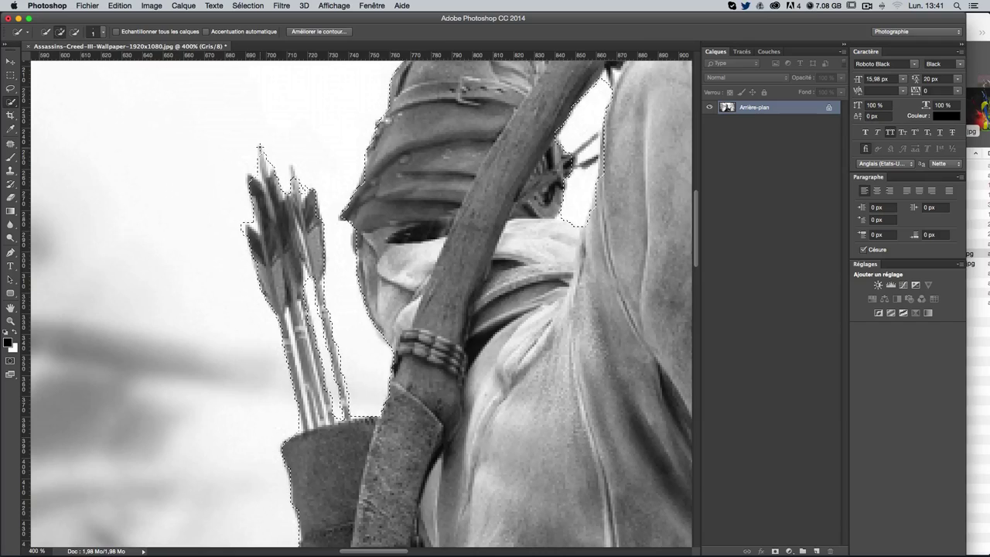
pyautogui.keyDown('alt'); pyautogui.click(258, 147); pyautogui.keyUp('alt')
pyautogui.keyDown('alt'); pyautogui.click(262, 165); pyautogui.keyUp('alt')
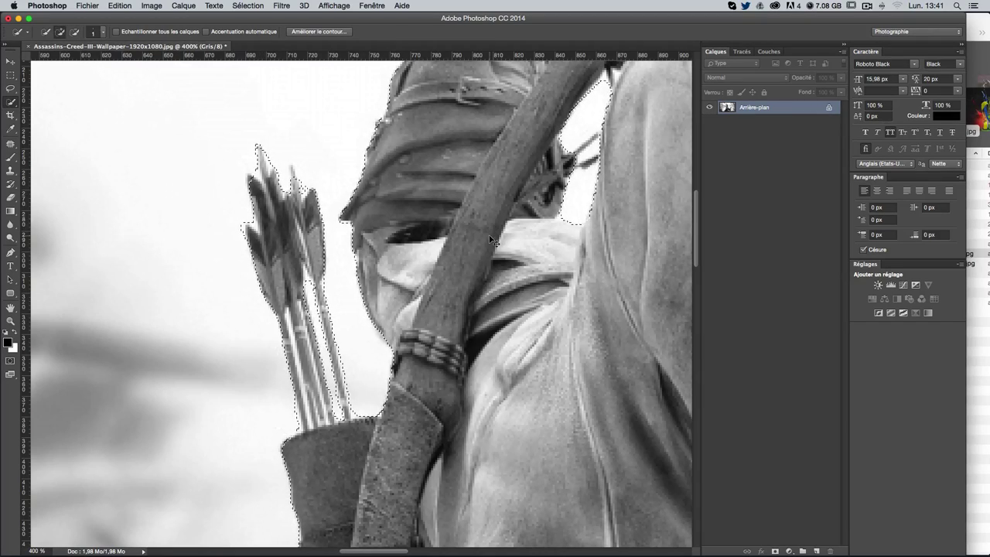
# Zoom to 400% on the hand area and add the small patch below the bar
pyautogui.hotkey('ctrl', '-')
pyautogui.hotkey('ctrl', '-')
pyautogui.hotkey('ctrl', '-')
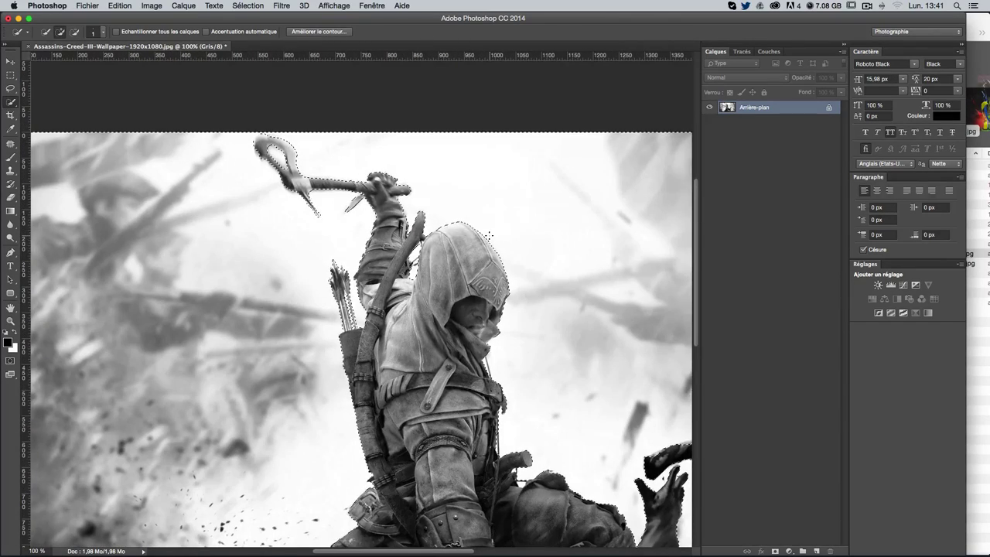
pyautogui.scroll(-5, 489, 234)
pyautogui.hscroll(2, 489, 235)
pyautogui.hotkey('ctrl', '+')
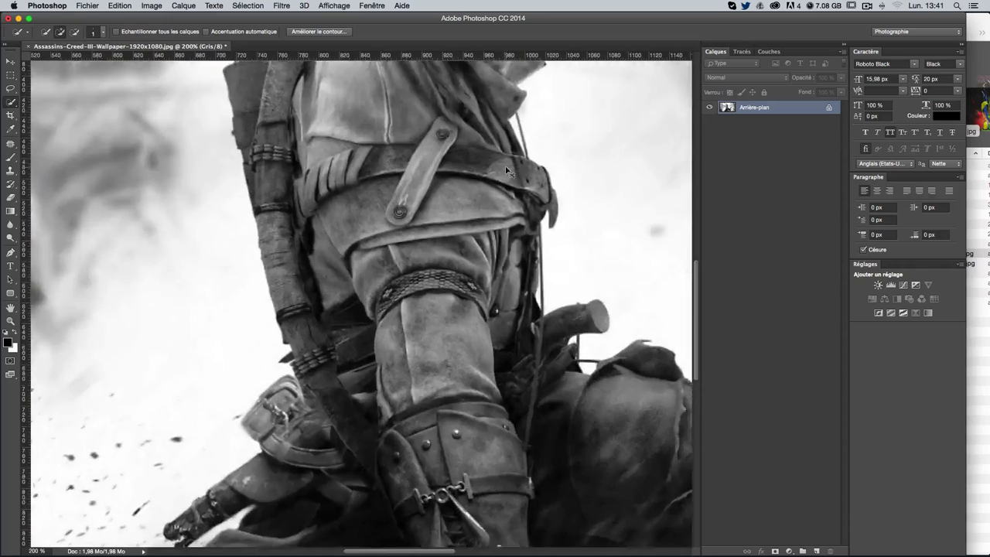
pyautogui.hotkey('ctrl', '+')
pyautogui.hscroll(5, 293, 206)
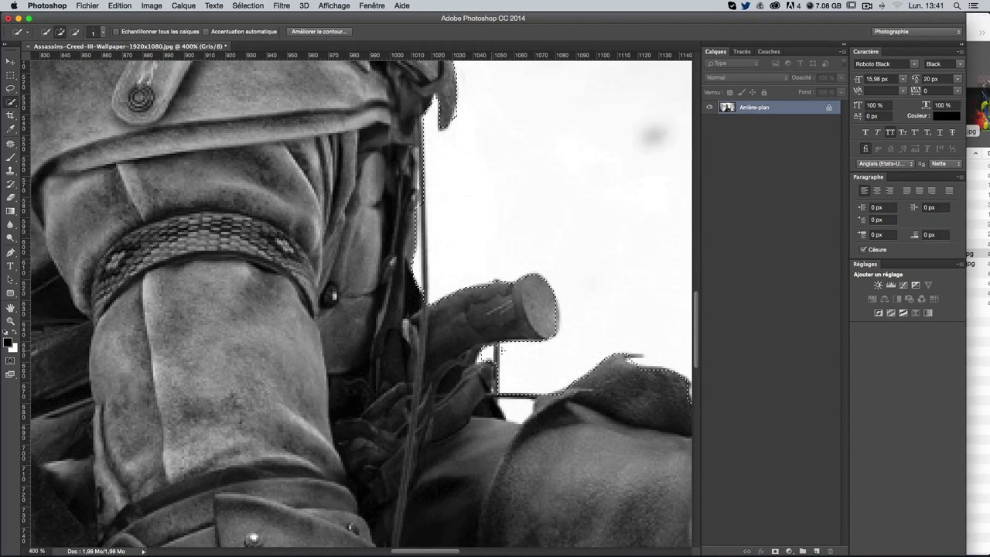
pyautogui.click(512, 405)
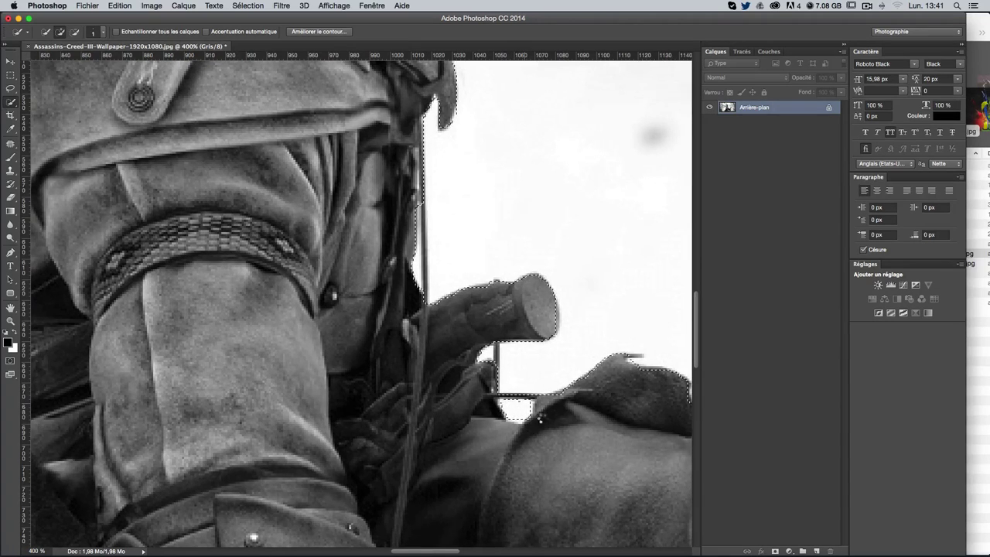
pyautogui.moveTo(671, 431)
pyautogui.mouseDown()
pyautogui.moveTo(560, 353)
pyautogui.moveTo(527, 299)
pyautogui.moveTo(287, 291)
pyautogui.mouseUp()
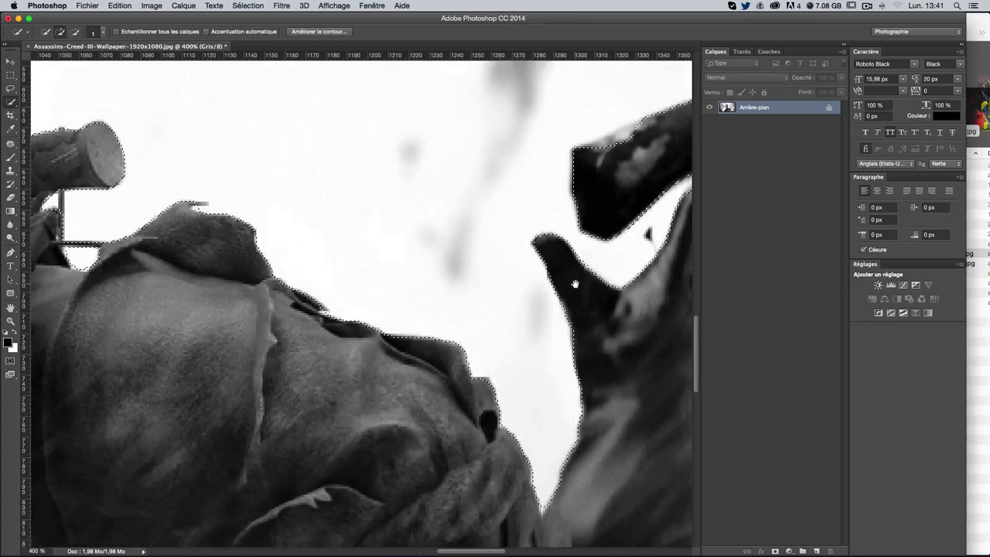
# Remove the white gap inside the pistol's trigger guard from the selection
pyautogui.moveTo(575, 283); pyautogui.dragTo(360, 353)
pyautogui.moveTo(608, 271); pyautogui.dragTo(464, 317)
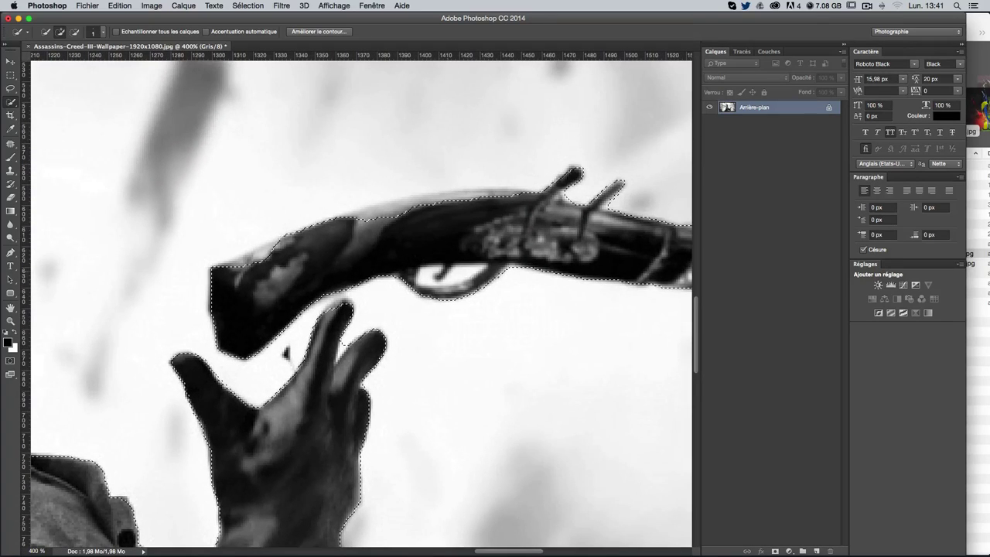
pyautogui.click(421, 276)
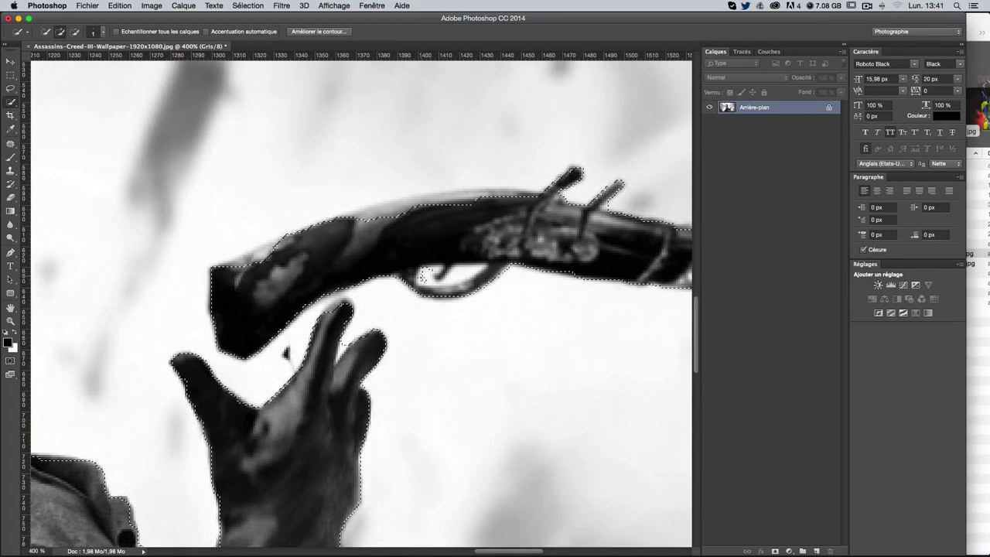
pyautogui.moveTo(422, 276); pyautogui.dragTo(462, 270)
pyautogui.keyDown('alt'); pyautogui.click(447, 272); pyautogui.keyUp('alt')
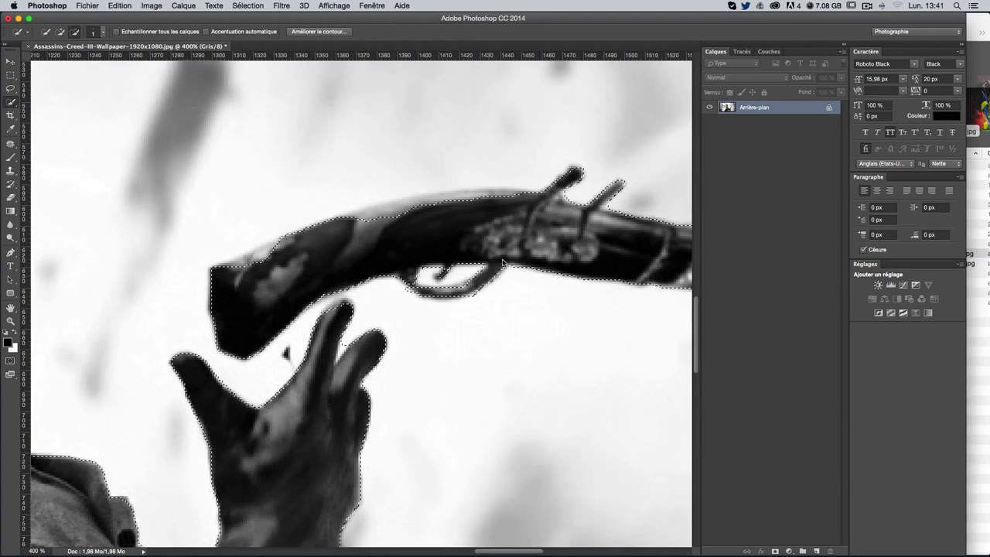
pyautogui.keyDown('alt'); pyautogui.click(445, 288); pyautogui.keyUp('alt')
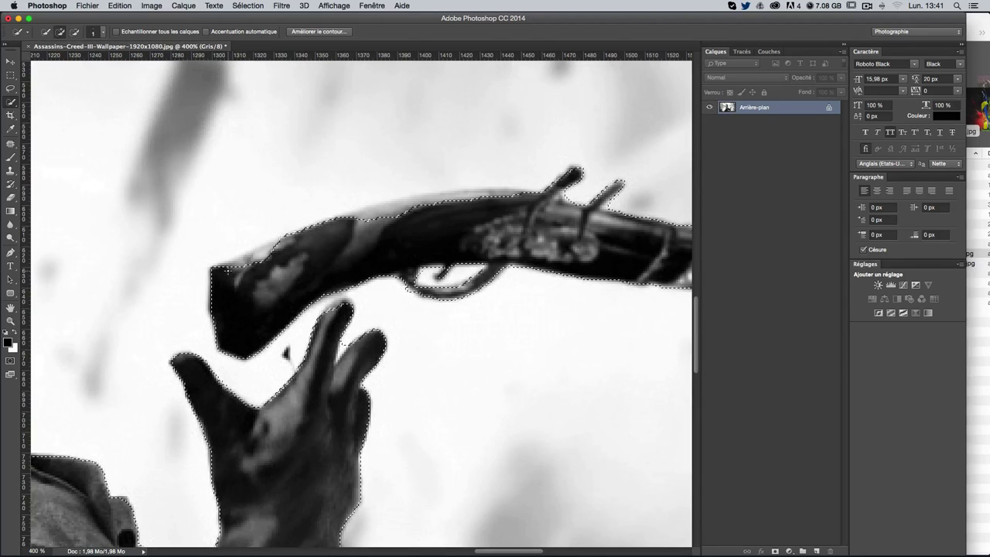
# Smooth the selection along the stock's top edge and check the whole pistol out to its muzzle
pyautogui.moveTo(236, 265)
pyautogui.mouseDown()
pyautogui.moveTo(225, 270)
pyautogui.moveTo(274, 261)
pyautogui.mouseUp()
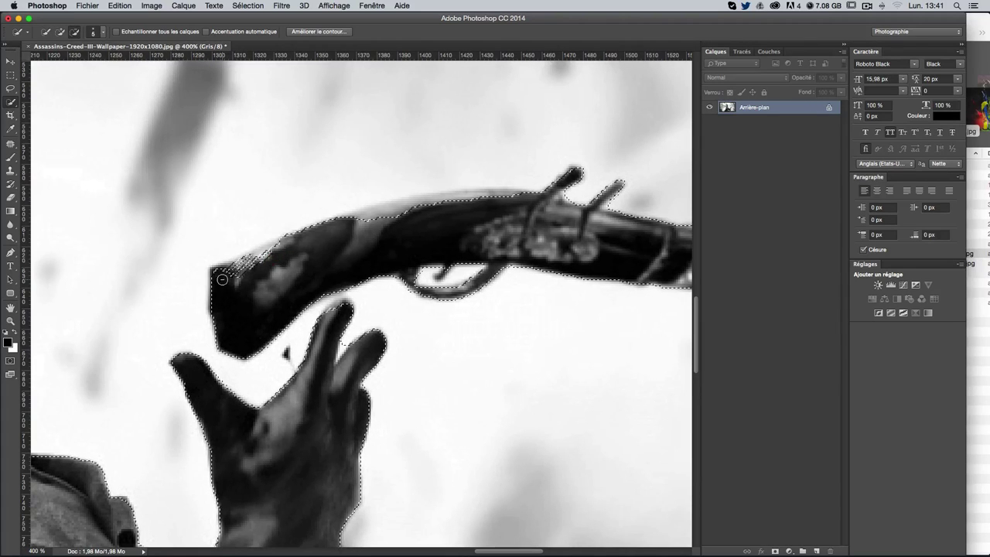
pyautogui.moveTo(221, 276); pyautogui.dragTo(261, 256)
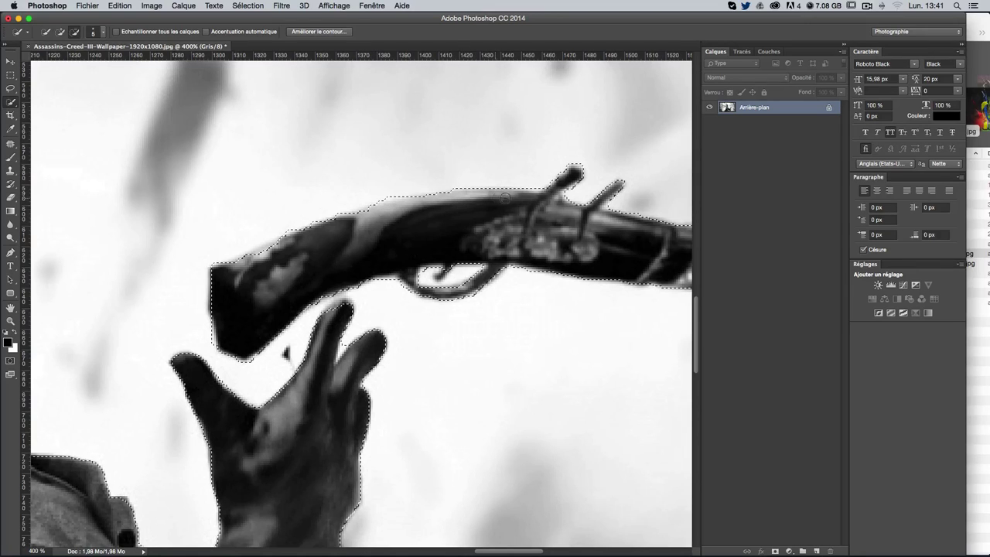
pyautogui.keyDown('alt'); pyautogui.click(216, 276); pyautogui.keyUp('alt')
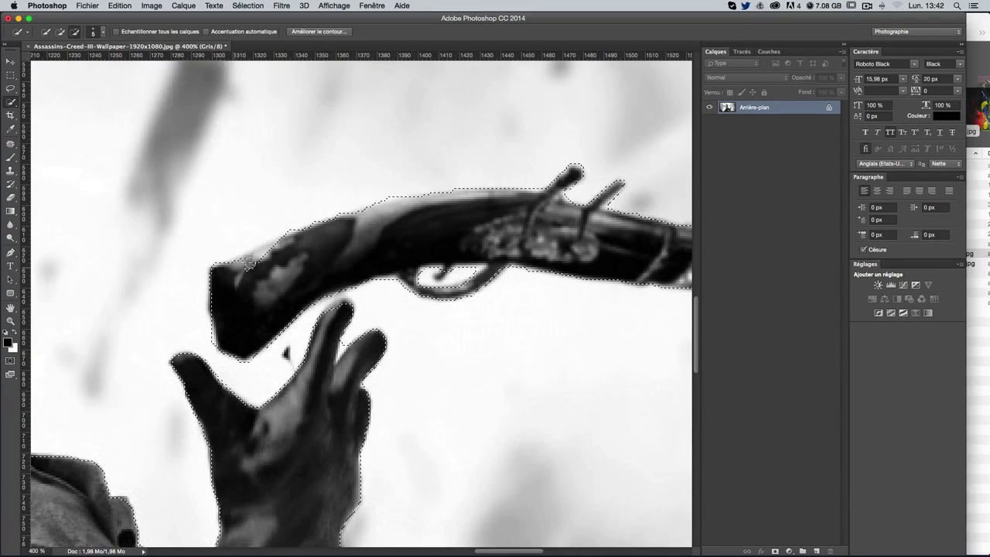
pyautogui.moveTo(522, 211); pyautogui.dragTo(344, 199)
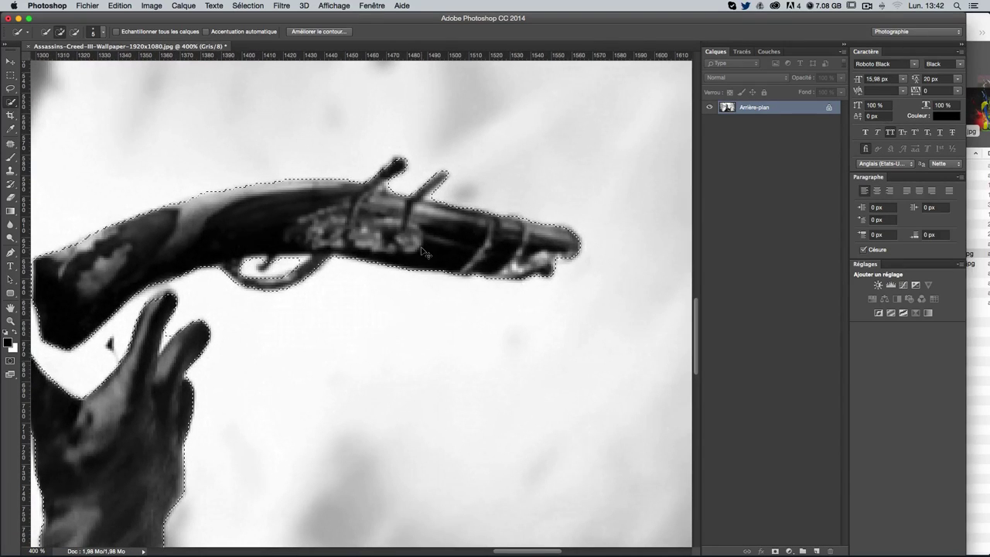
pyautogui.scroll(-1, 424, 251)
pyautogui.moveTo(268, 327); pyautogui.dragTo(369, 311)
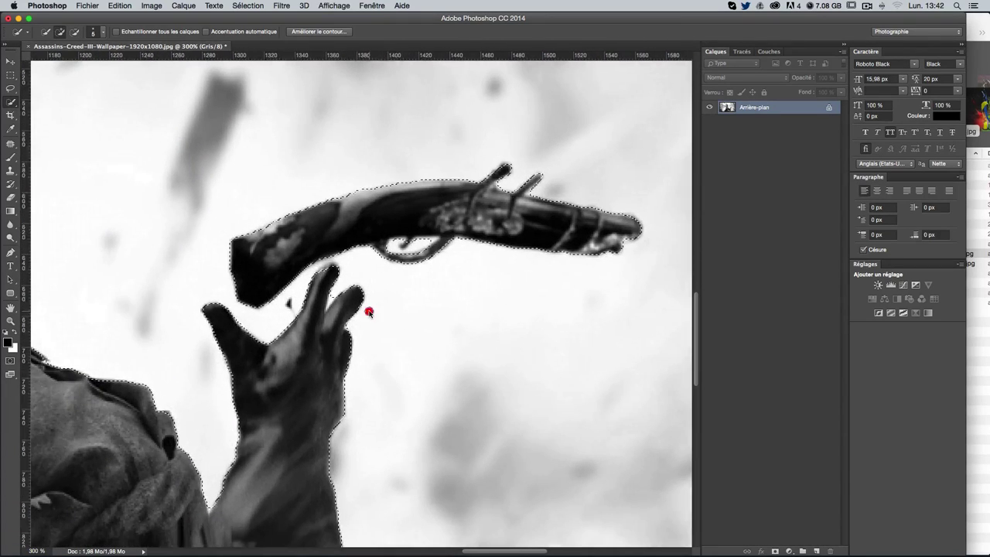
pyautogui.press('[')
pyautogui.press('[')
pyautogui.press('[')
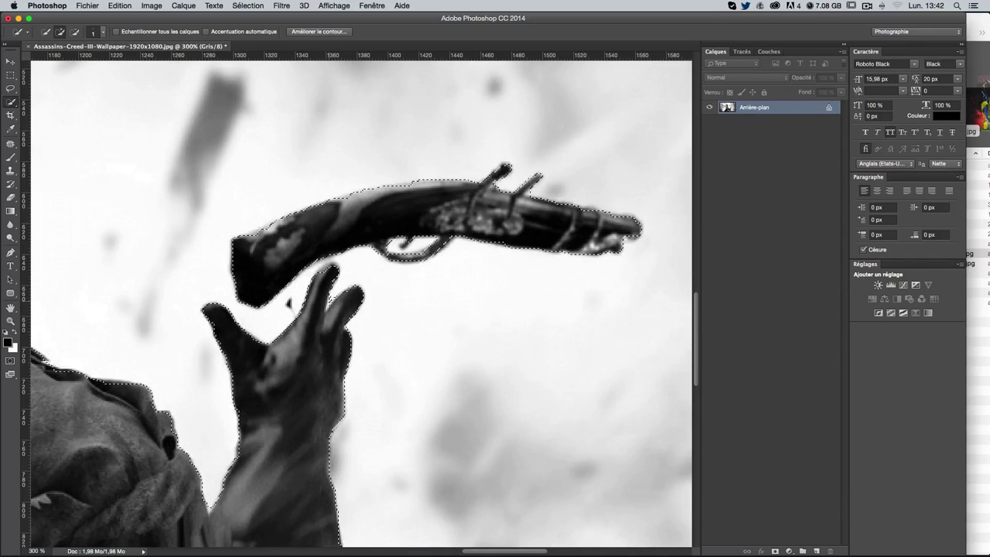
# Subtract the white gap beside the gloved hand from the hero selection
pyautogui.moveTo(289, 380); pyautogui.dragTo(380, 186)
pyautogui.moveTo(320, 415); pyautogui.dragTo(373, 281)
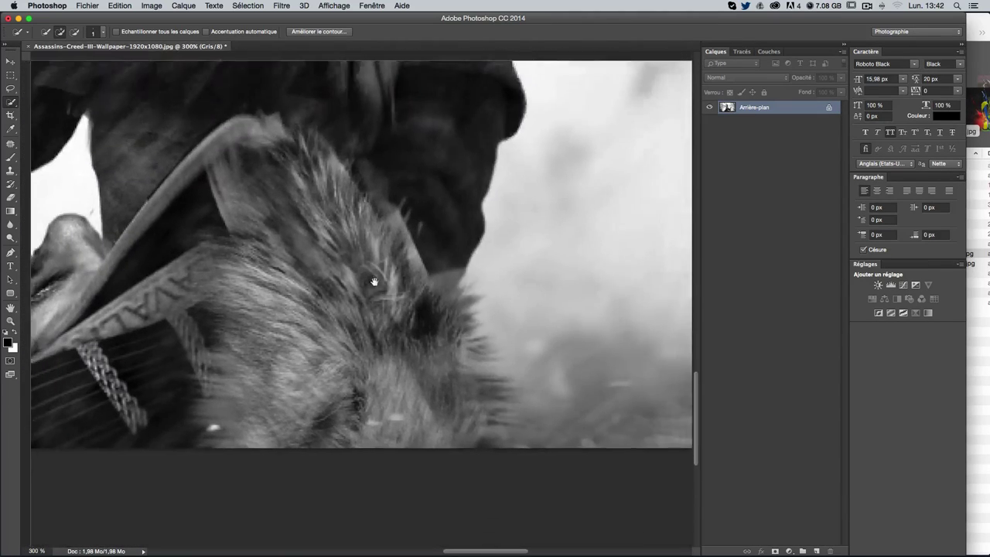
pyautogui.moveTo(413, 526); pyautogui.dragTo(444, 417)
pyautogui.press('super+r')
pyautogui.moveTo(150, 166)
pyautogui.mouseDown()
pyautogui.moveTo(375, 271)
pyautogui.moveTo(478, 365)
pyautogui.mouseUp()
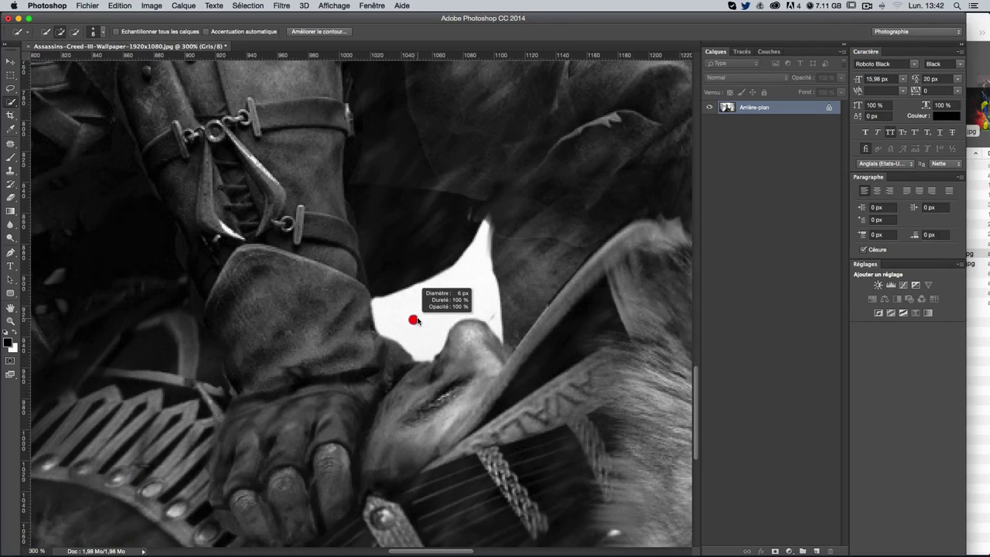
pyautogui.moveTo(380, 316); pyautogui.dragTo(464, 331)
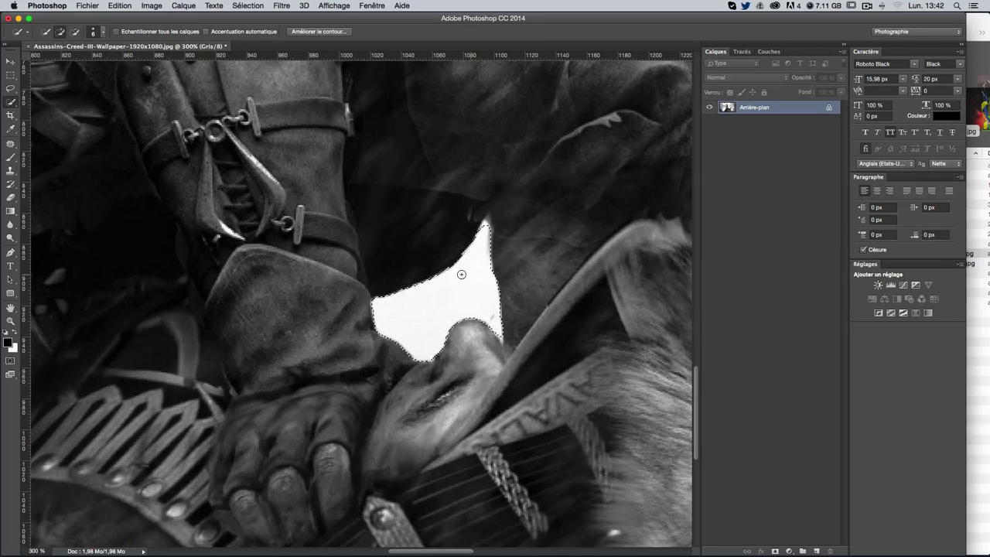
# Shrink the brush to 4 px and add the lower-left hand's fingers
pyautogui.keyDown('ctrl'); pyautogui.keyDown('alt'); pyautogui.click(480, 240); pyautogui.keyUp('alt'); pyautogui.keyUp('ctrl')
pyautogui.moveTo(480, 239); pyautogui.dragTo(484, 224)
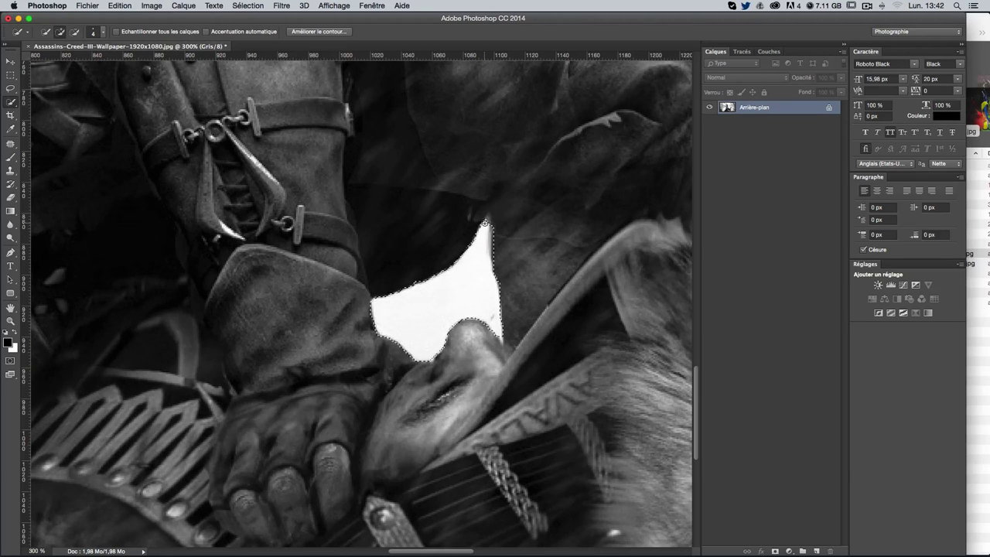
pyautogui.moveTo(350, 282); pyautogui.dragTo(513, 271)
pyautogui.press('super+minus')
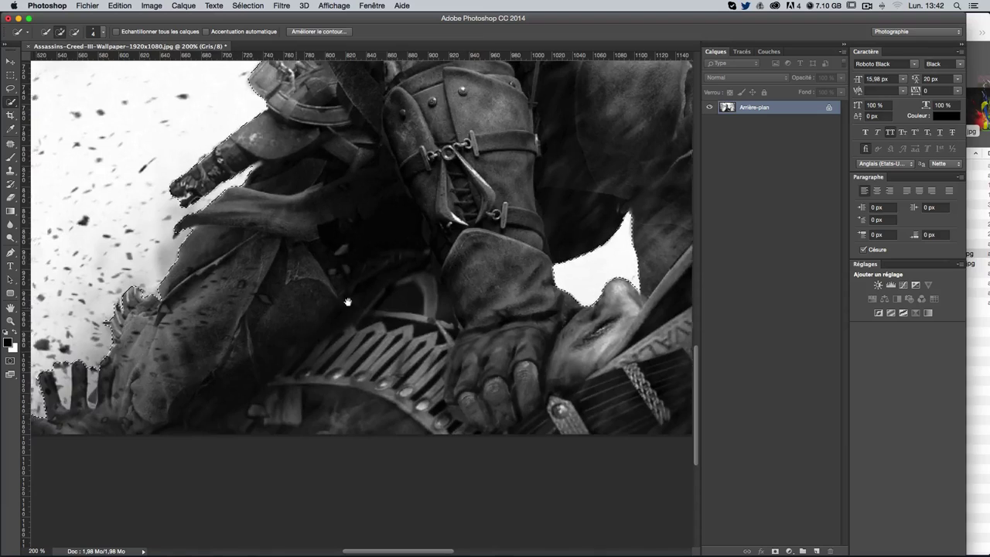
pyautogui.hscroll(-5, 342, 283)
pyautogui.scroll(-3, 405, 325)
pyautogui.press('super+plus')
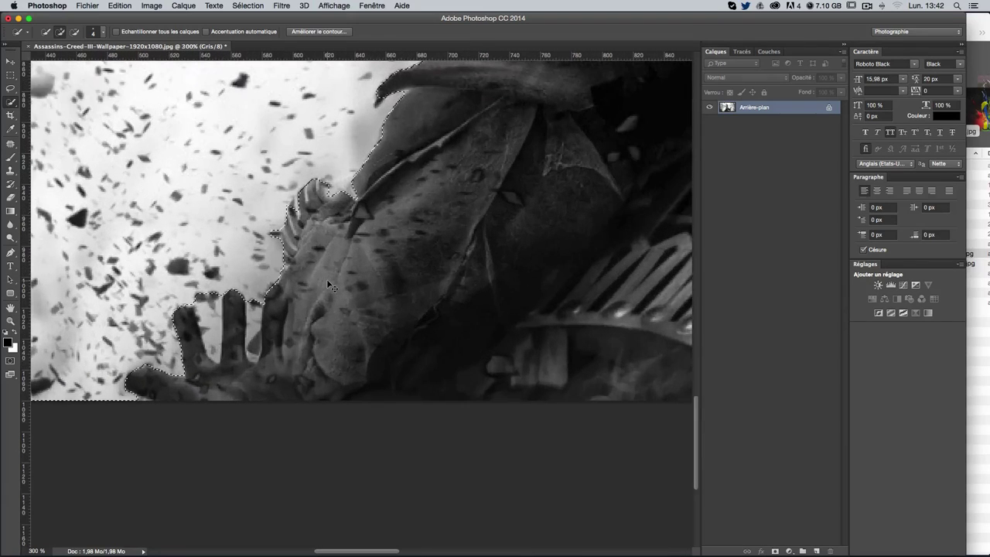
pyautogui.moveTo(205, 328); pyautogui.dragTo(230, 336)
pyautogui.moveTo(229, 336)
pyautogui.mouseDown()
pyautogui.moveTo(251, 355)
pyautogui.moveTo(255, 317)
pyautogui.mouseUp()
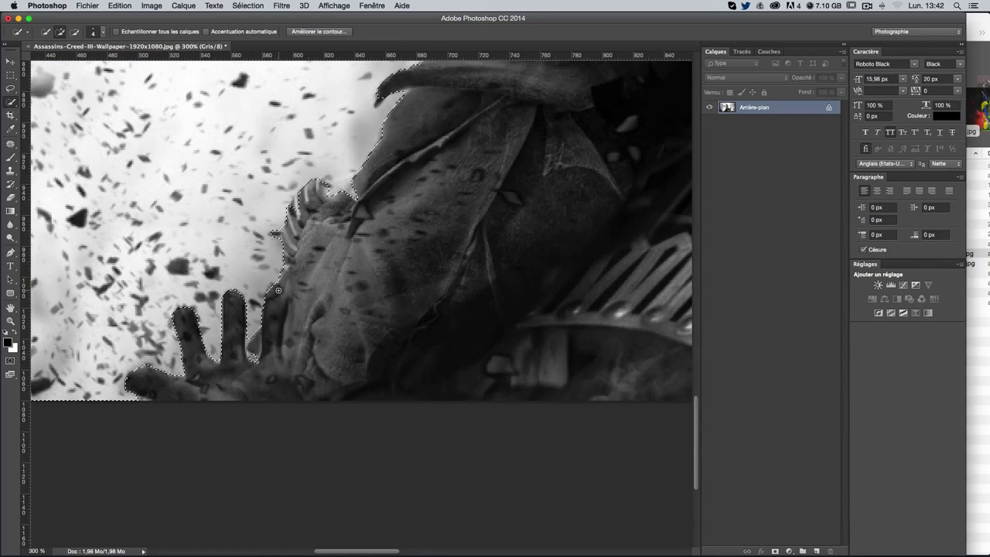
# Zoom and pan over the figure to check selection edges, including the shoulder strap
pyautogui.press('super+plus')
pyautogui.press('super+minus')
pyautogui.press('super+minus')
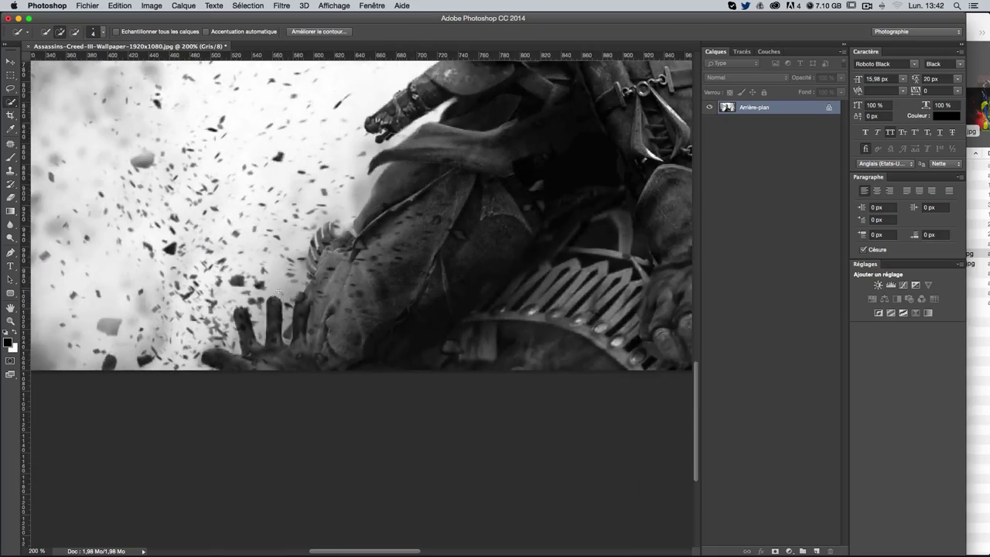
pyautogui.moveTo(429, 154); pyautogui.dragTo(379, 289)
pyautogui.scroll(5, 378, 289)
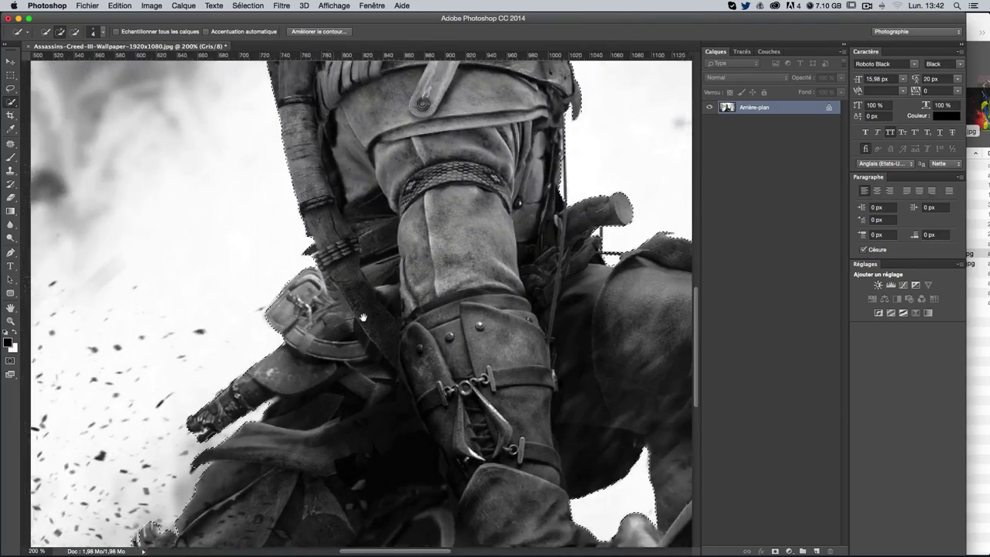
pyautogui.scroll(5, 363, 310)
pyautogui.scroll(5, 348, 325)
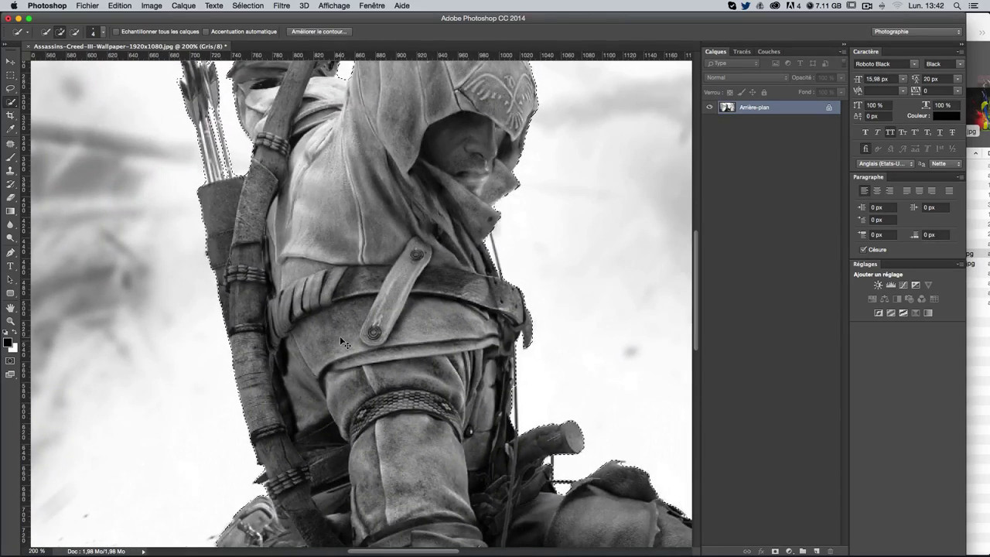
pyautogui.press('super+minus')
pyautogui.press('super+plus')
pyautogui.press('super+plus')
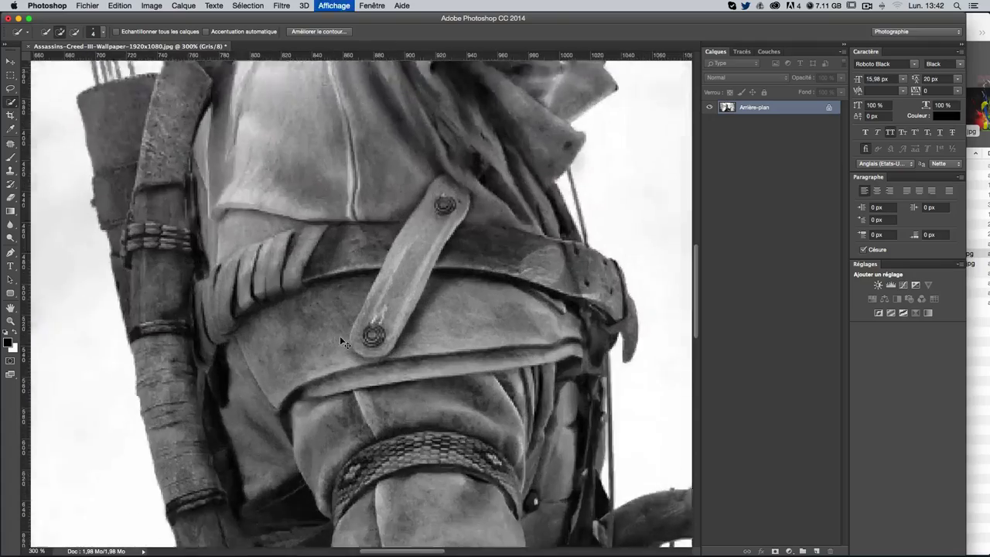
pyautogui.press('super+plus')
pyautogui.hscroll(3, 368, 205)
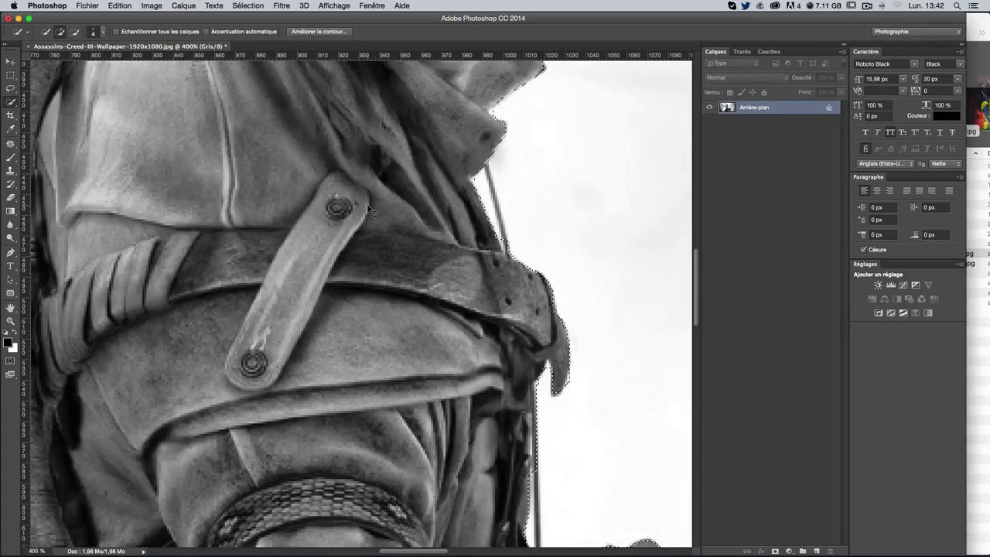
pyautogui.press('super+minus')
pyautogui.press('super+minus')
pyautogui.press('super+minus')
pyautogui.hscroll(-5, 357, 302)
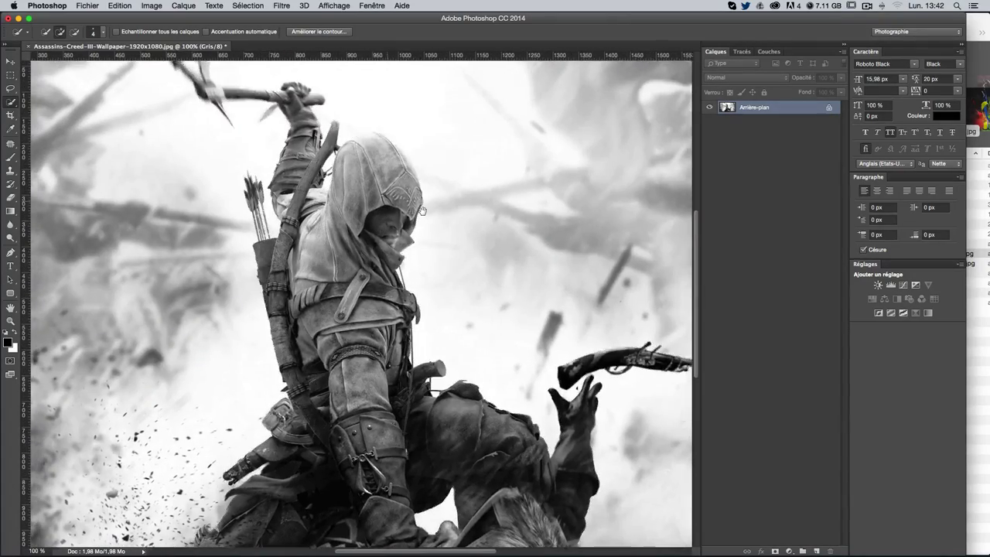
# Open Améliorer le contour and cycle its preview modes to inspect the cutout
pyautogui.click(319, 33)
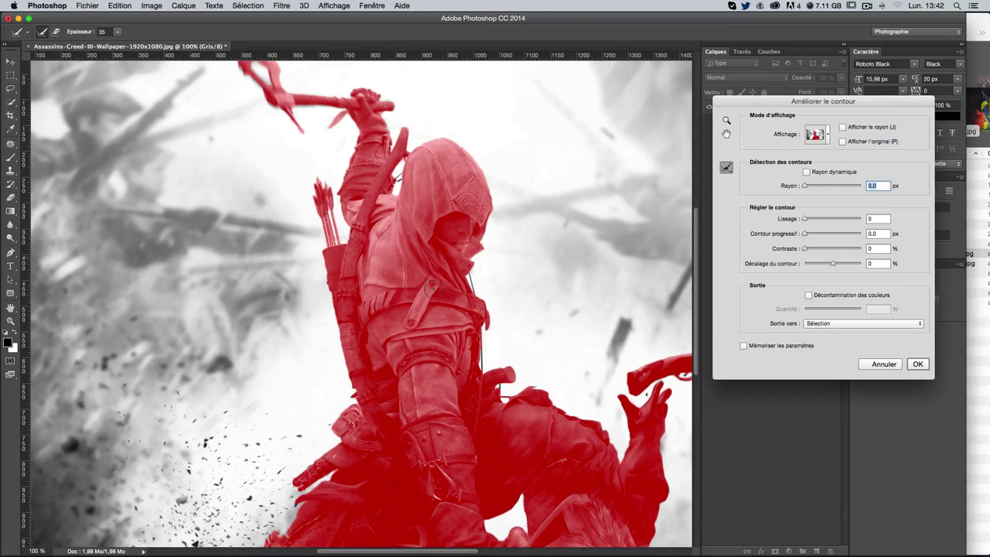
pyautogui.scroll(-5, 490, 374)
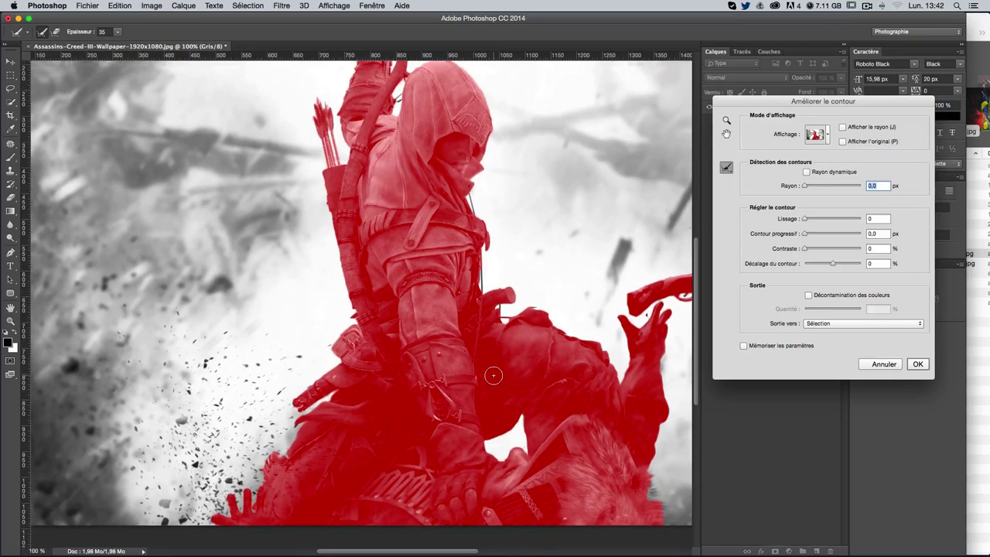
pyautogui.scroll(8, 495, 375)
pyautogui.scroll(-4, 494, 375)
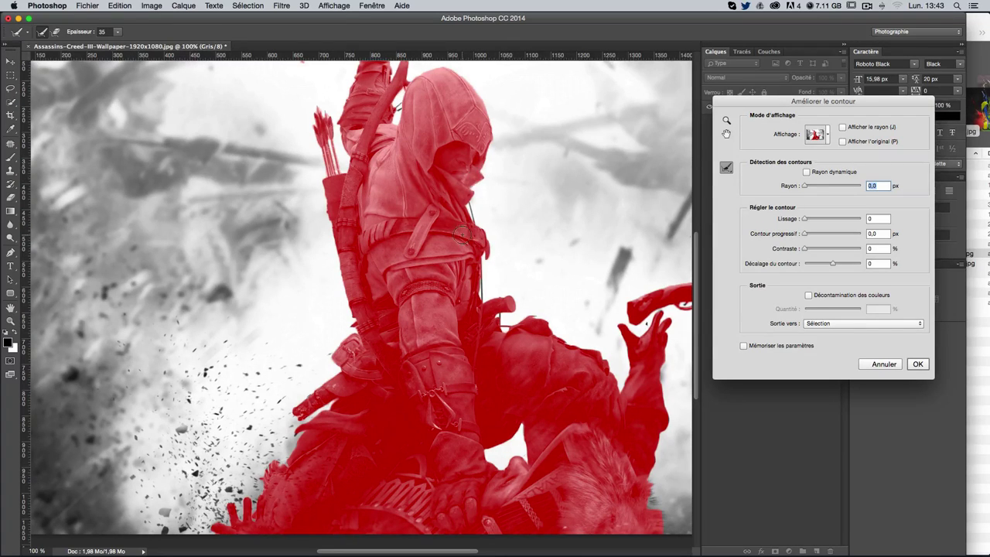
pyautogui.scroll(3, 462, 234)
pyautogui.scroll(1, 462, 234)
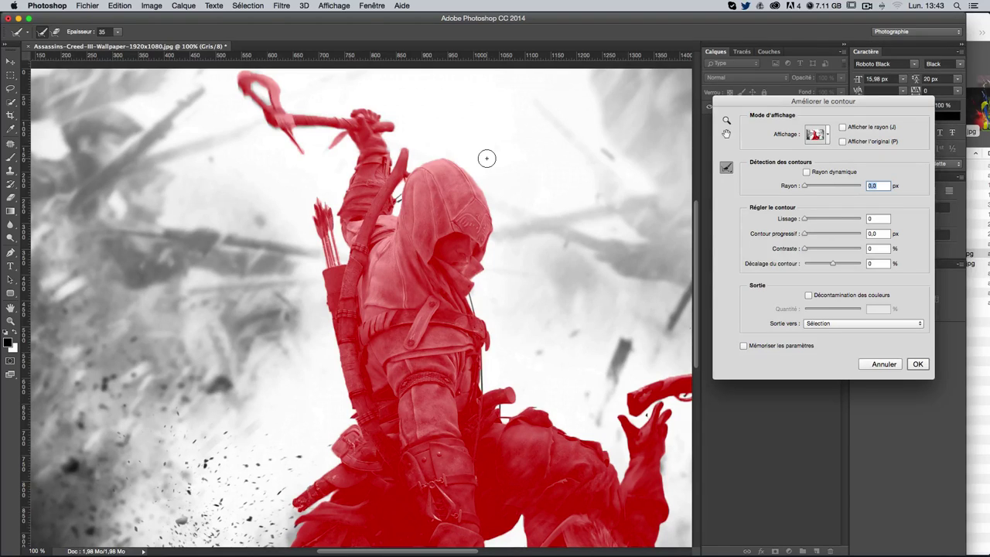
pyautogui.press('f')
pyautogui.press('f')
pyautogui.press('f')
pyautogui.press('f')
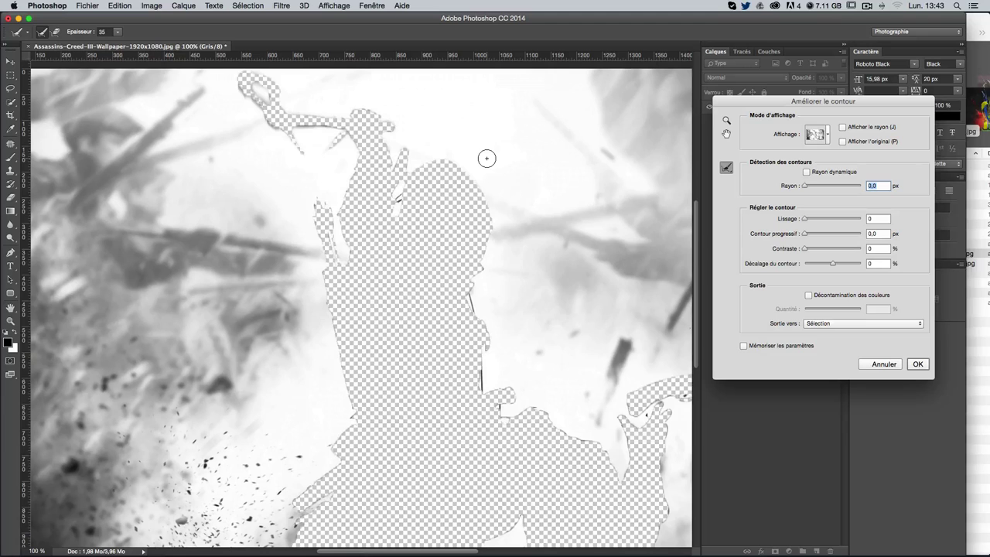
pyautogui.press('f')
pyautogui.press('f')
pyautogui.press('f')
pyautogui.press('f')
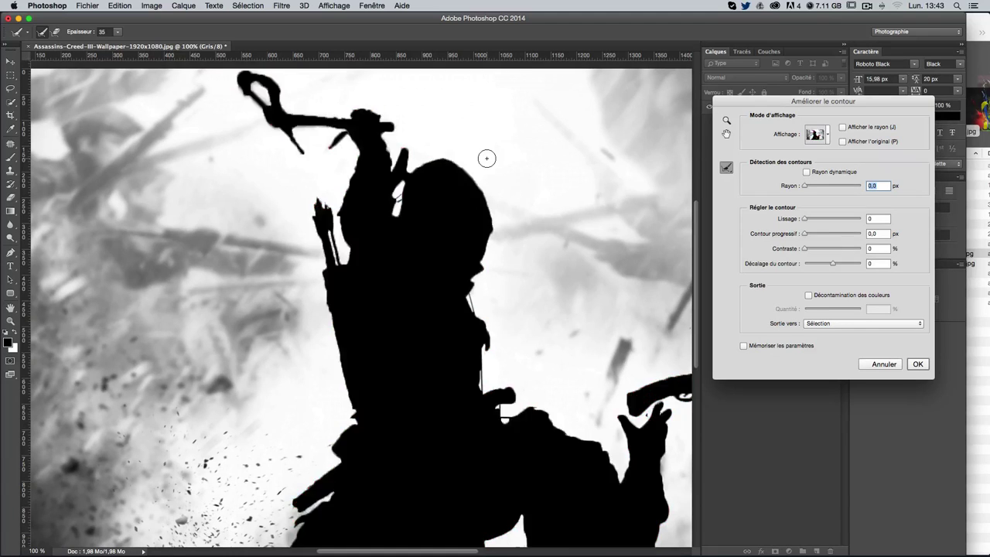
pyautogui.hotkey('shift', 'f')
pyautogui.press('f')
pyautogui.press('f')
pyautogui.press('f')
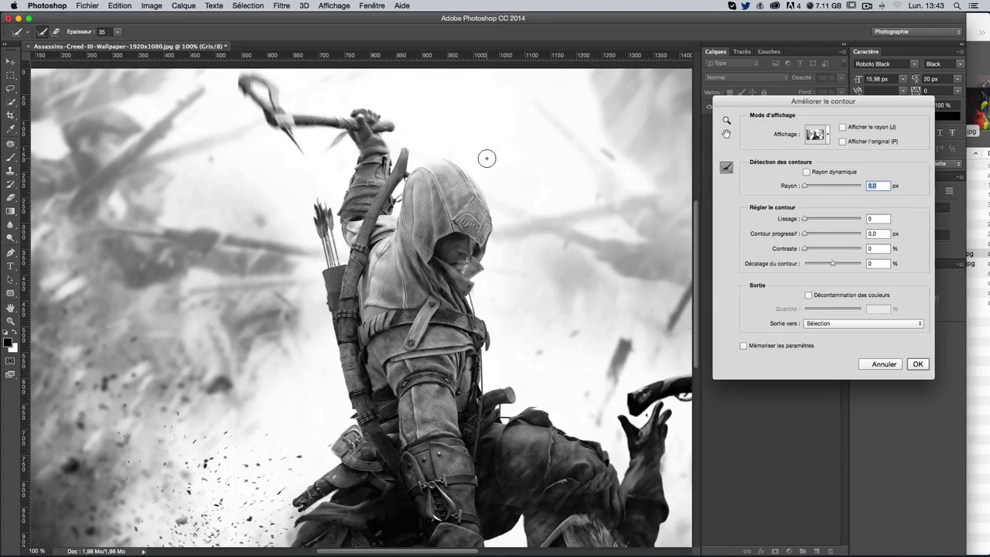
pyautogui.press('f')
pyautogui.press('f')
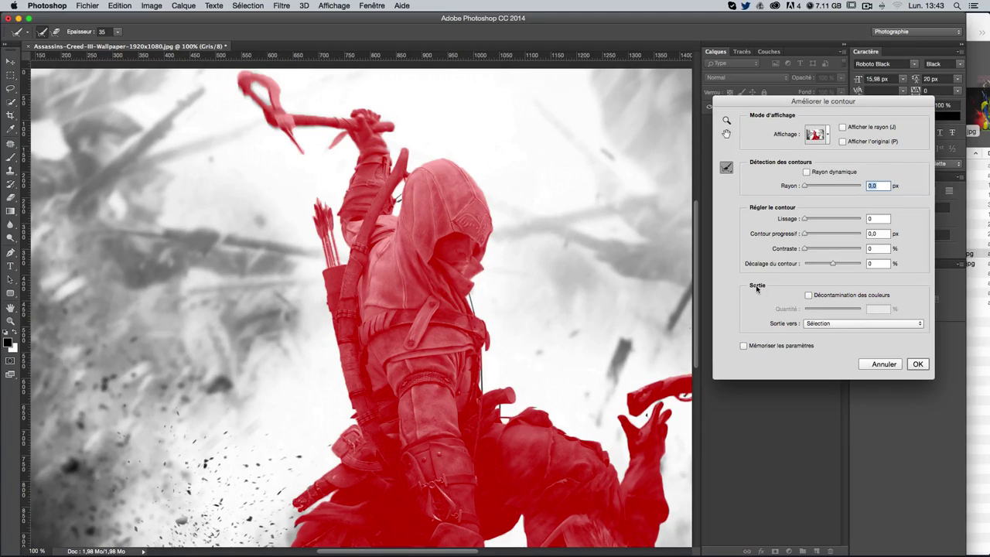
# Output the refined selection as Nouveau calque avec masque de fusion
pyautogui.click(846, 322)
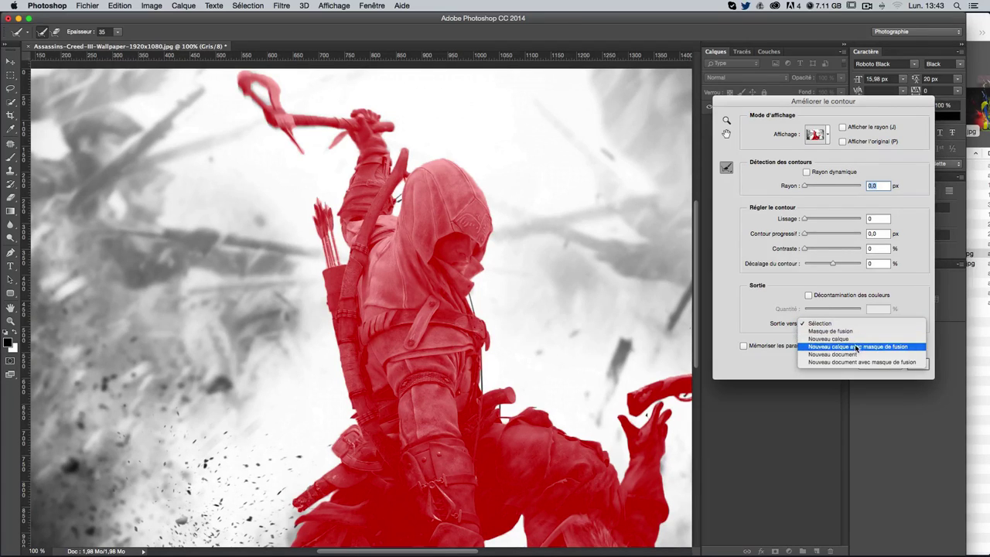
pyautogui.click(831, 347)
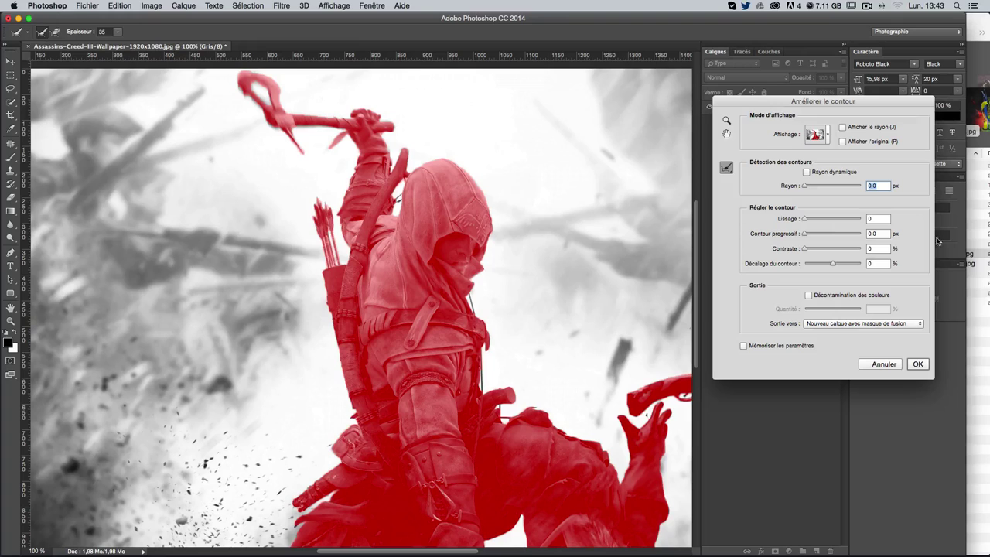
pyautogui.click(912, 363)
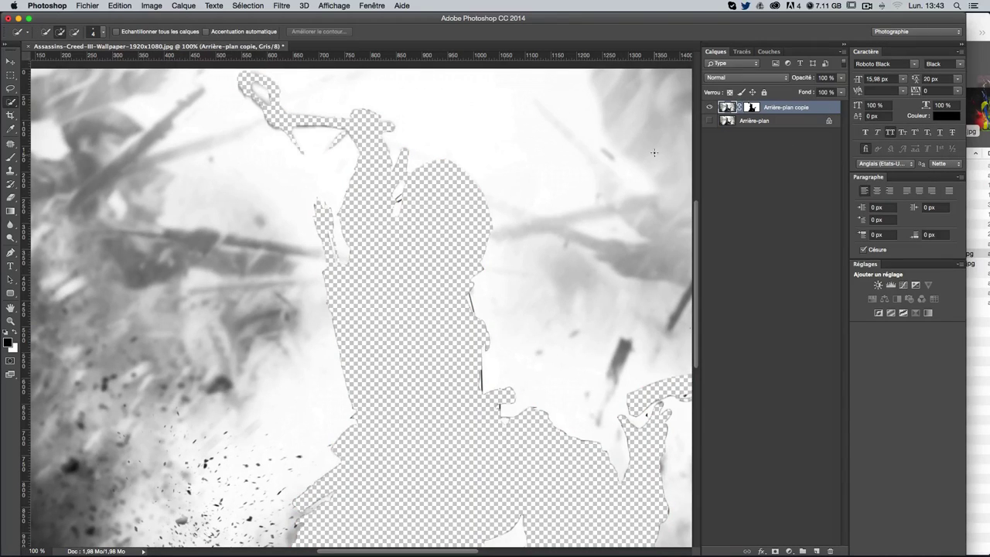
# Undo the masked-layer output, returning to the single Arrière-plan layer
pyautogui.hotkey('ctrl', 'z')
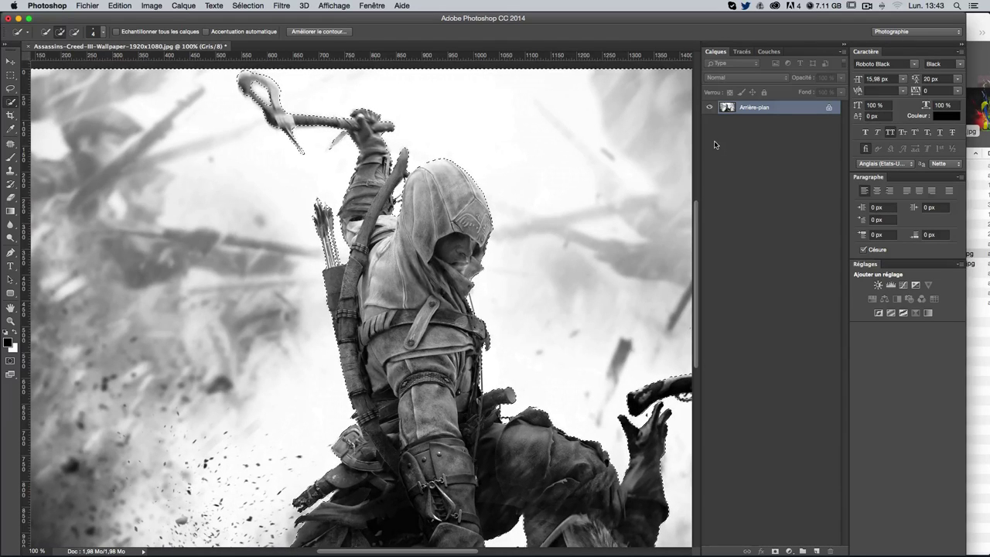
# Browse the Sélection menu, then open Améliorer le contour from the options bar
pyautogui.click(248, 6)
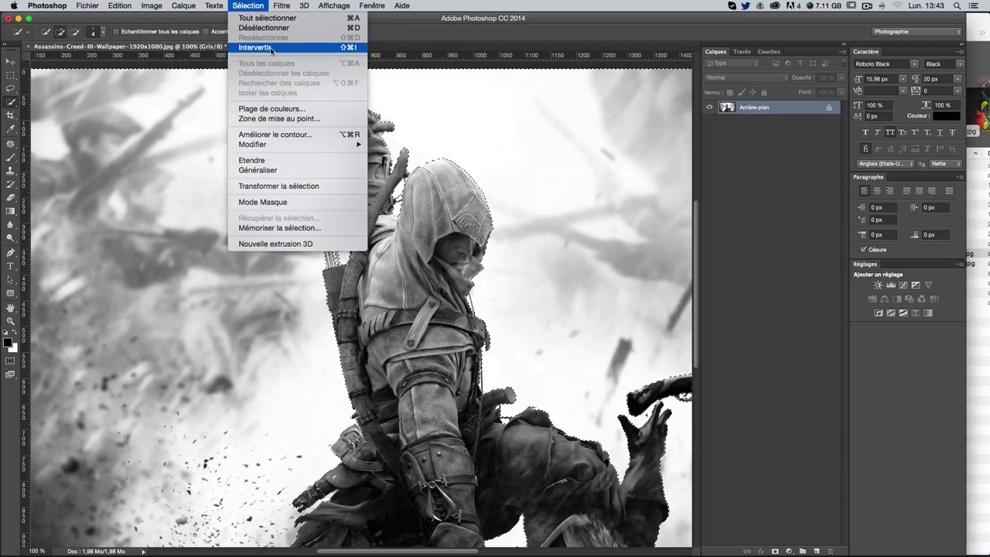
pyautogui.click(281, 6)
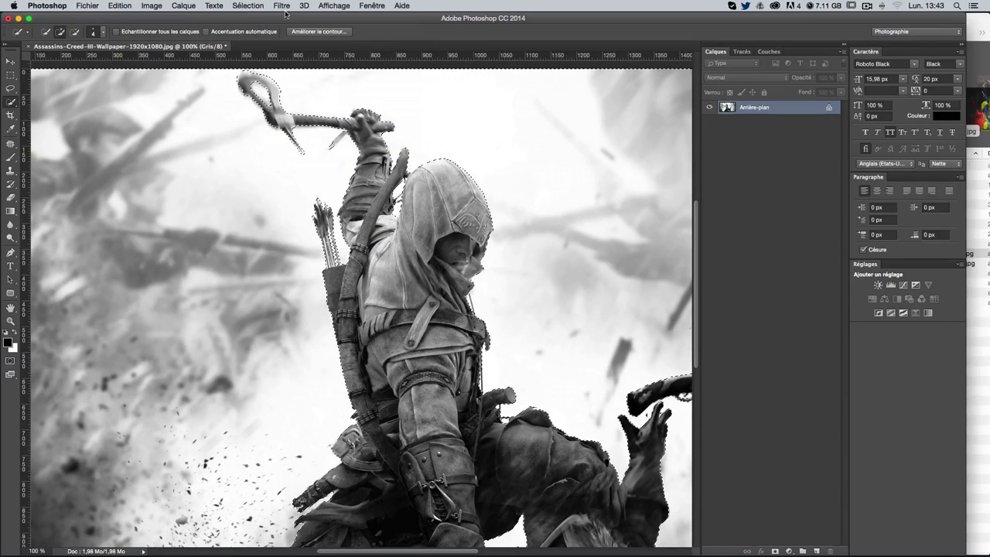
pyautogui.click(246, 6)
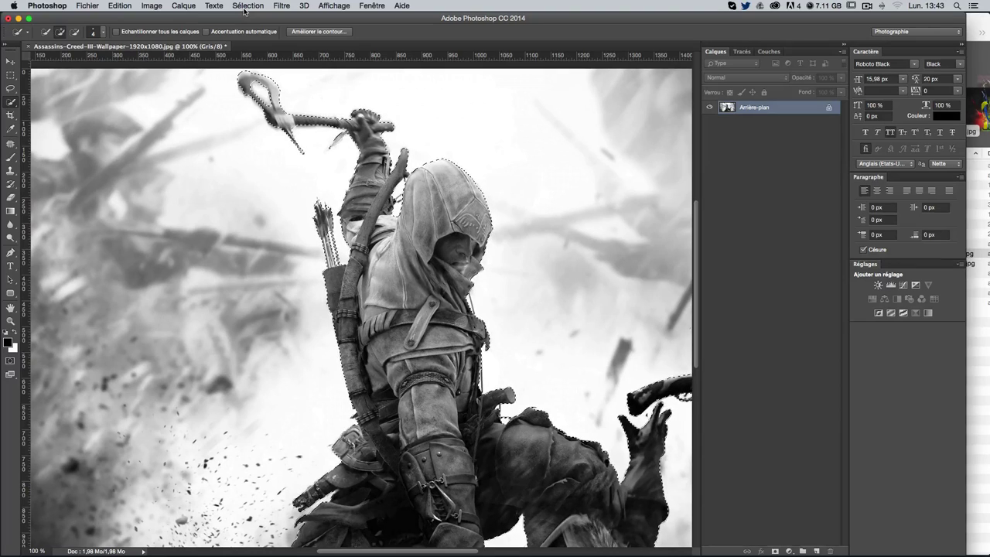
pyautogui.click(305, 31)
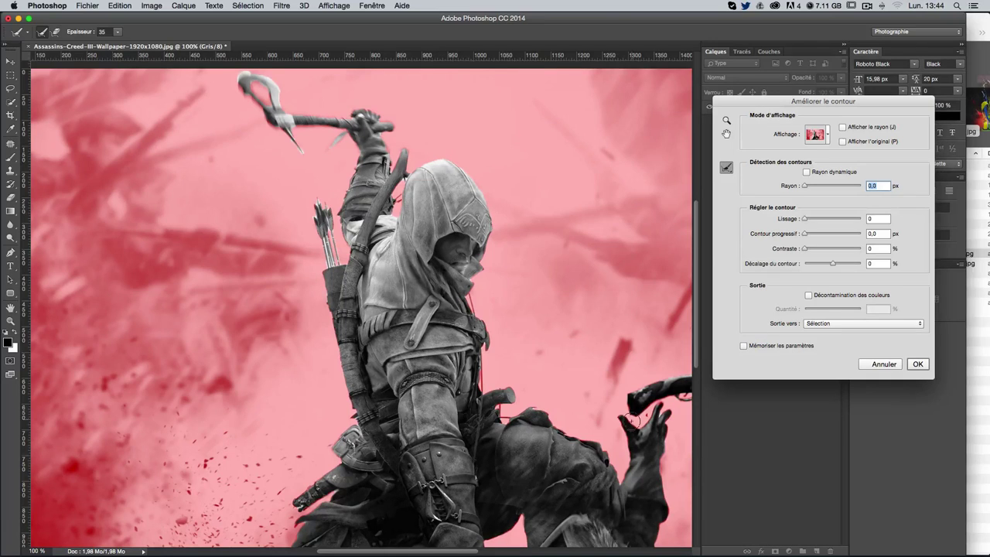
# Set Sortie vers to Nouveau calque avec masque de fusion and apply it
pyautogui.scroll(-2, 630, 420)
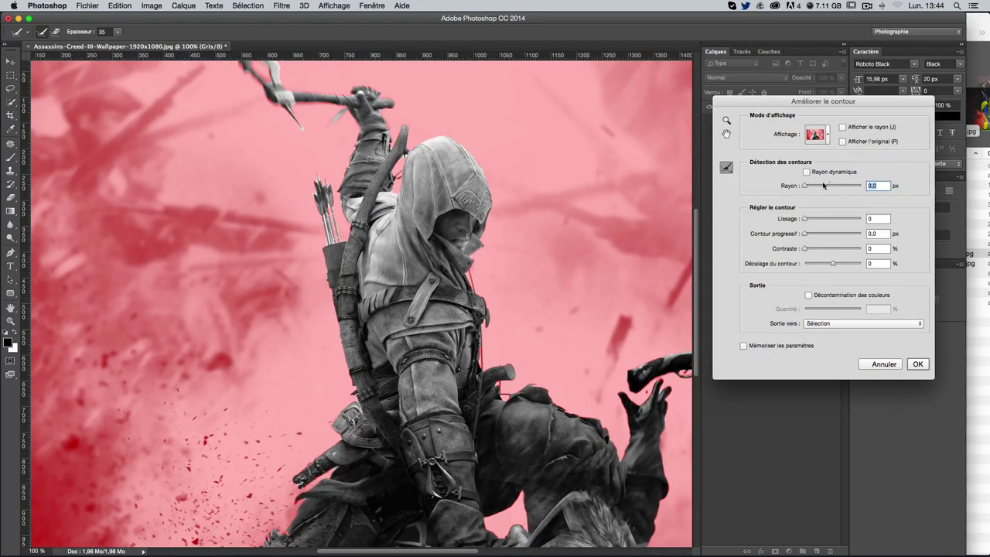
pyautogui.click(834, 324)
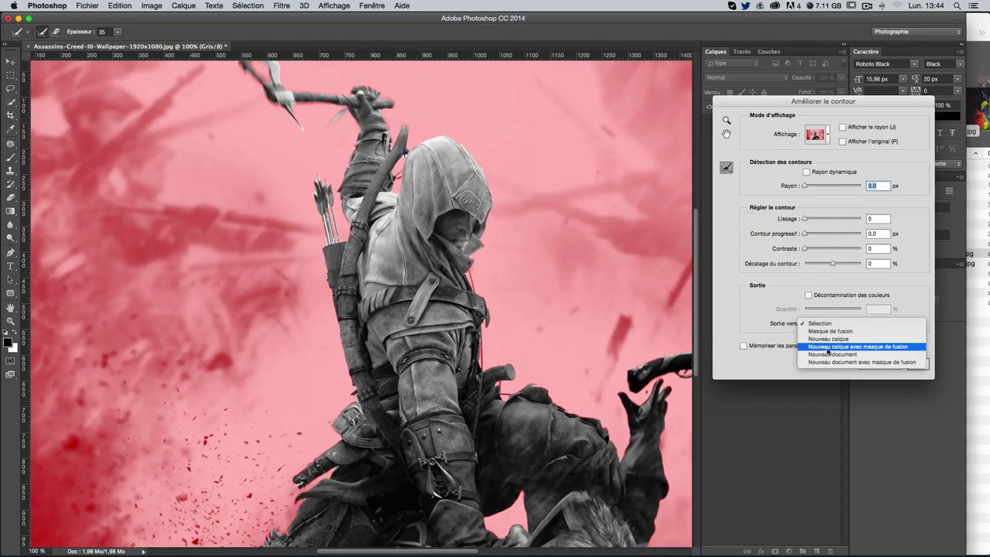
pyautogui.click(828, 348)
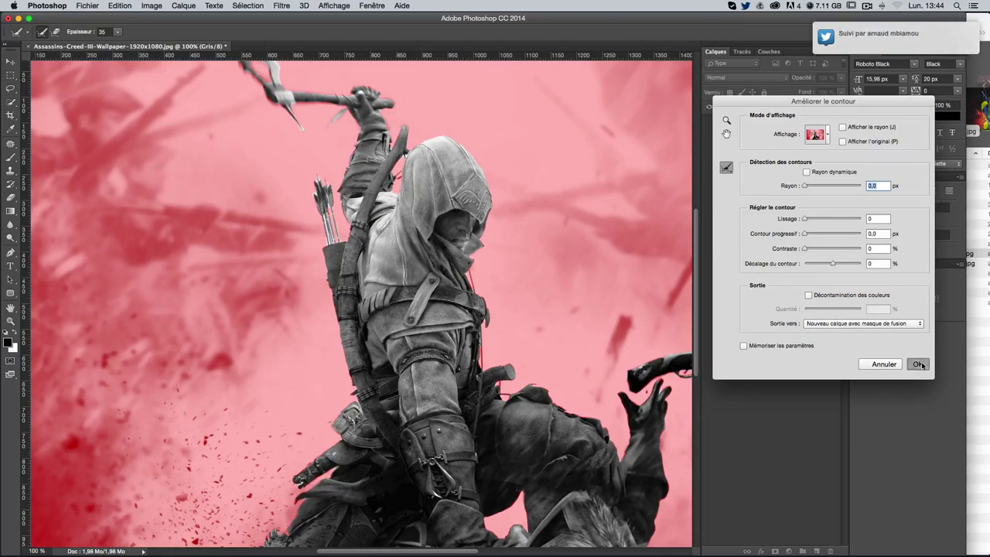
pyautogui.click(918, 364)
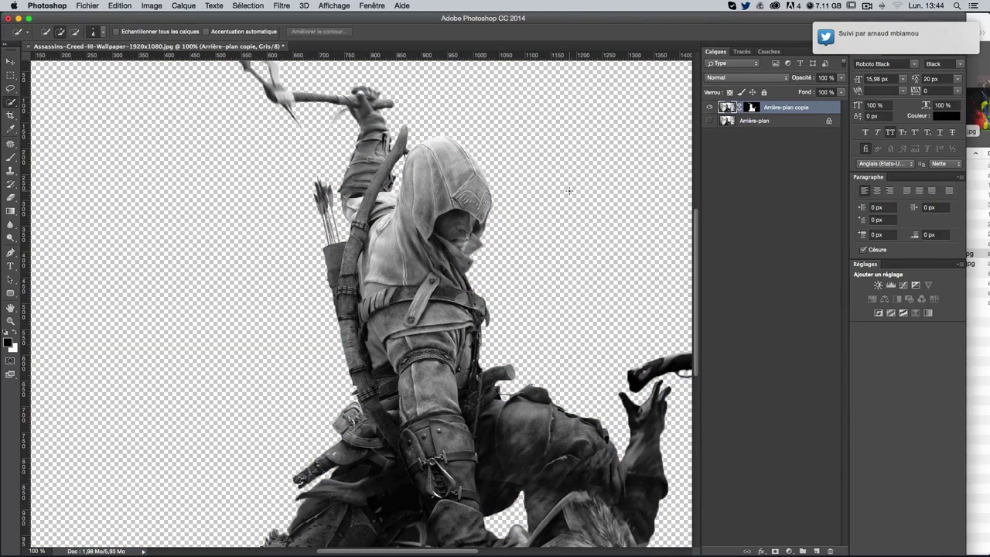
# Fit the image in the window and create a new empty layer named fond
pyautogui.hotkey('ctrl', '-')
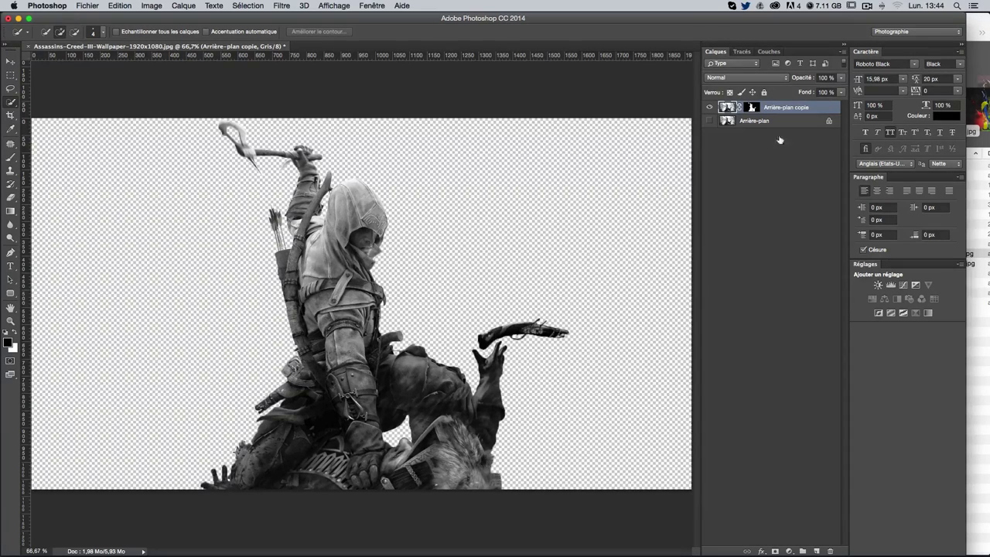
pyautogui.click(817, 551)
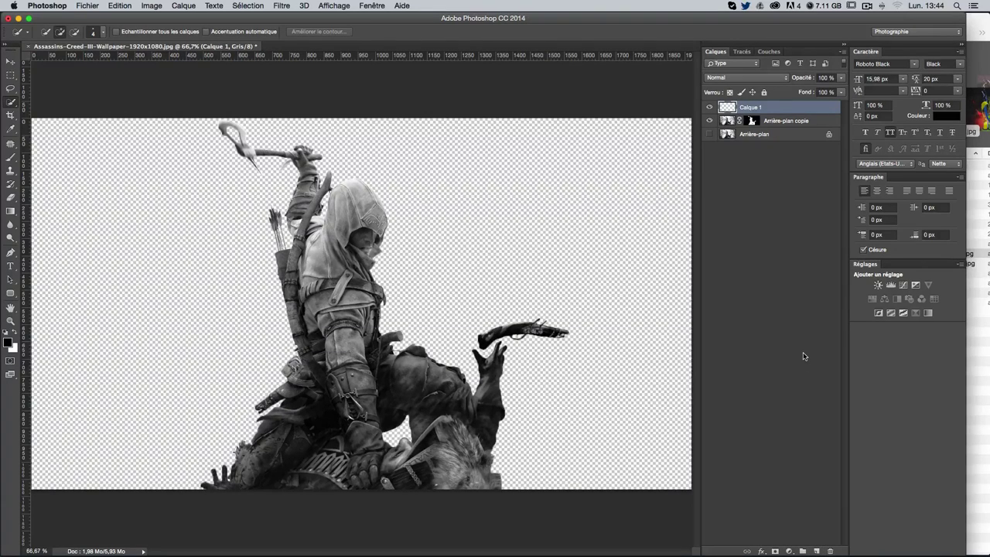
pyautogui.hotkey('ctrl', 'z')
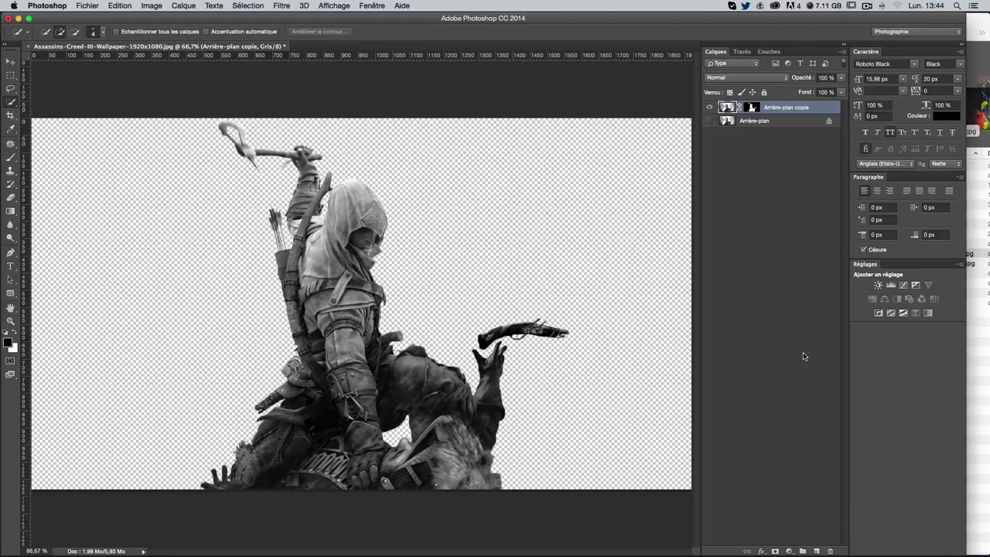
pyautogui.hotkey('ctrl', 'shift', 'n')
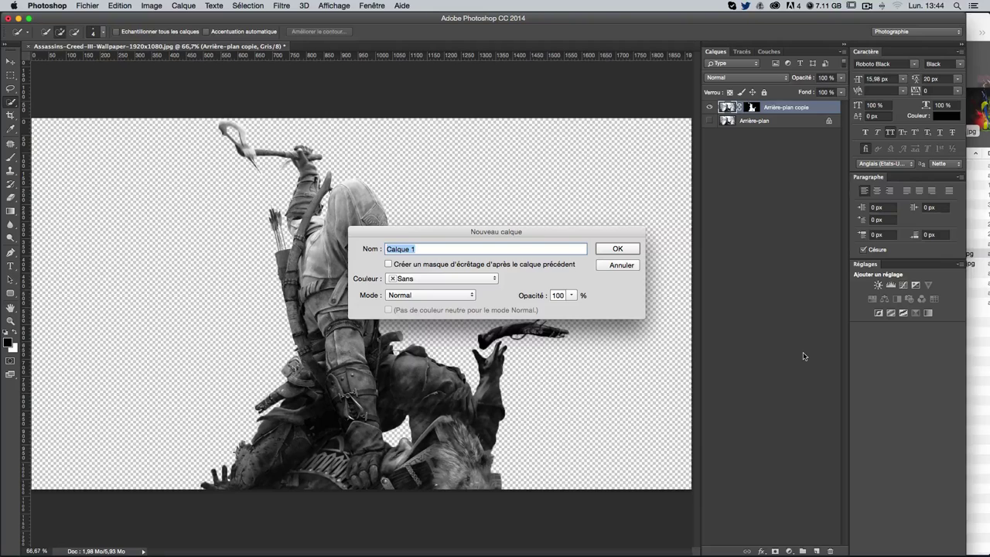
pyautogui.write('fond')
pyautogui.press('Return')
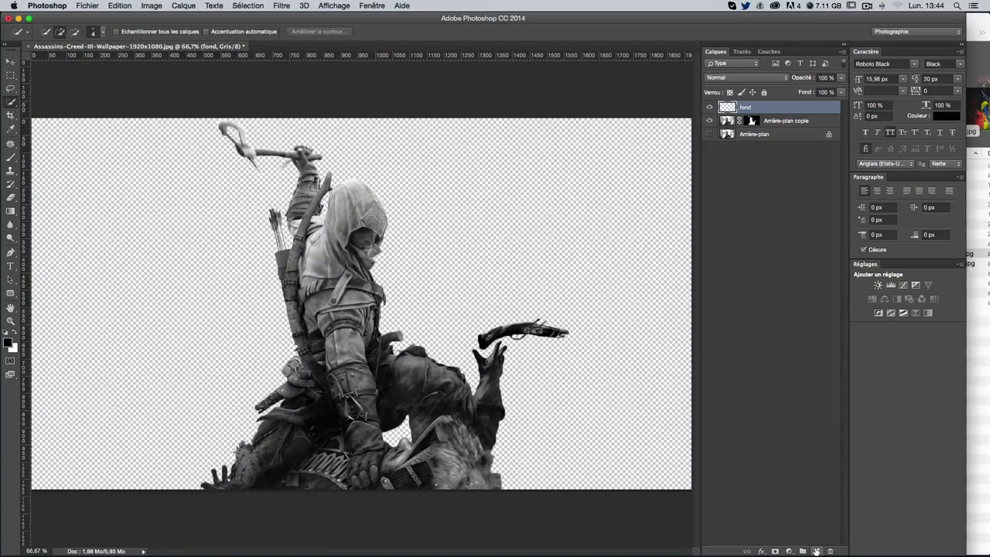
# Rename it particules / brouillard, move it below the hero copy, and rename the copy perso
pyautogui.doubleClick(745, 106)
pyautogui.write('particules / brouillar')
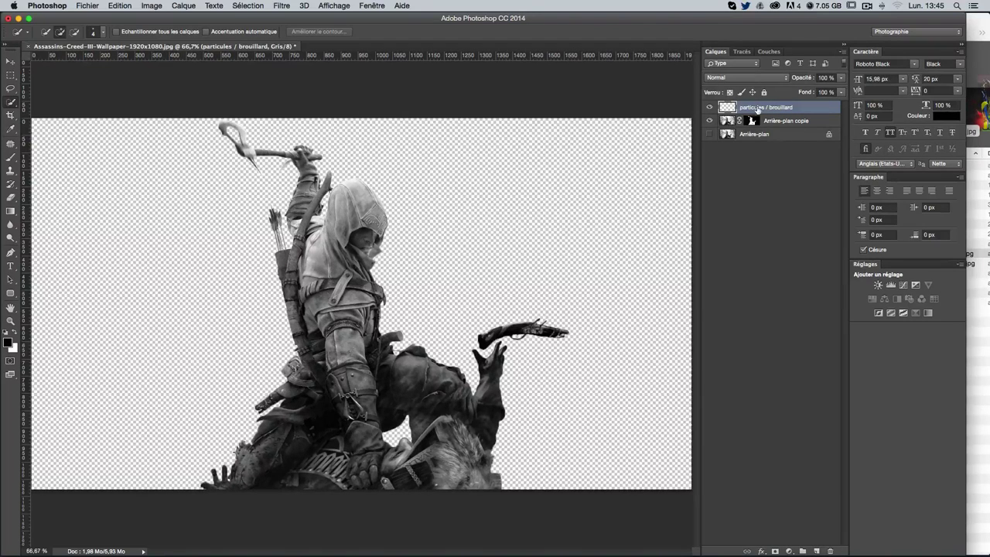
pyautogui.moveTo(758, 108)
pyautogui.mouseDown()
pyautogui.moveTo(763, 129)
pyautogui.moveTo(774, 127)
pyautogui.mouseUp()
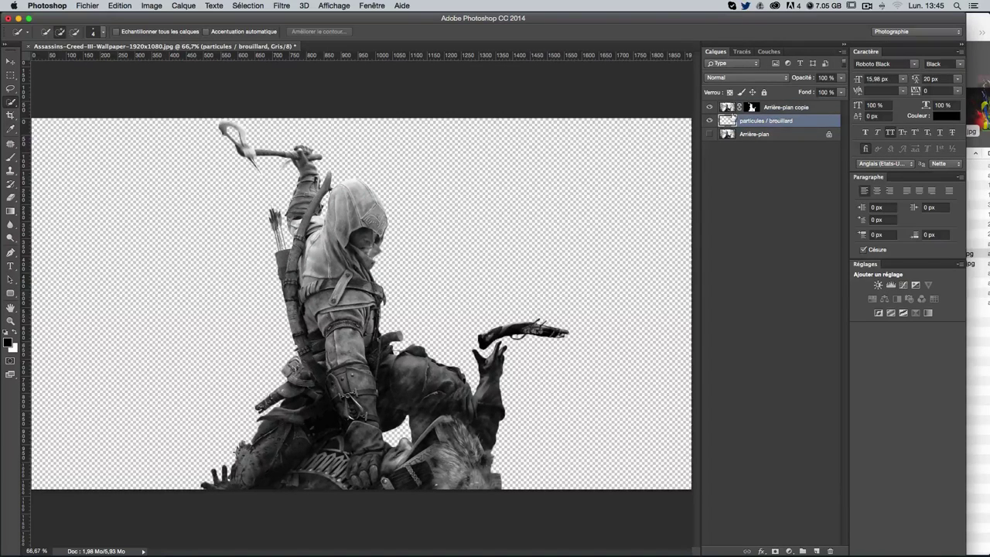
pyautogui.doubleClick(781, 107)
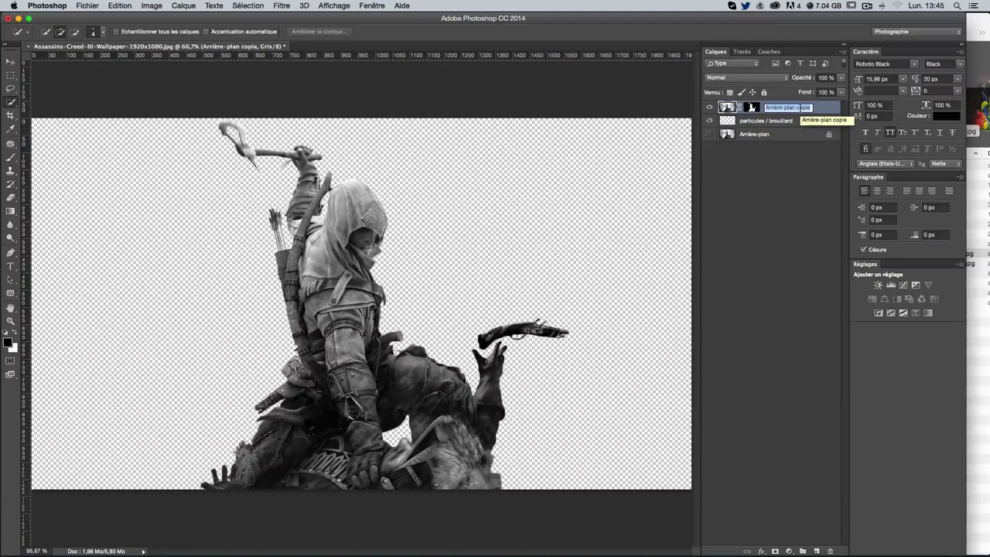
pyautogui.write('p')
pyautogui.write('erso')
pyautogui.press('Return')
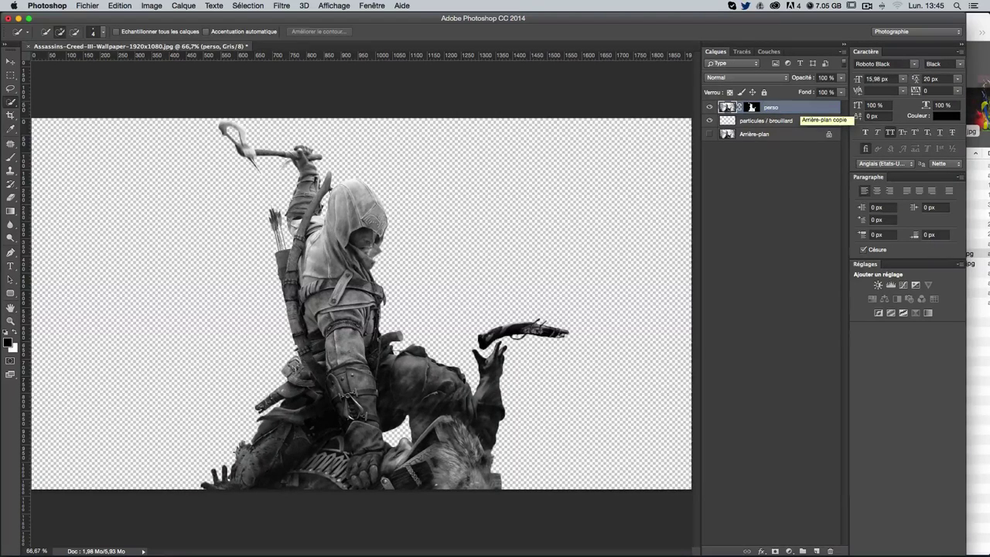
# Open TW_skin_sega_bg_1920x1400.jpg from Finder in Photoshop, dismissing the colour profile warning
pyautogui.click(980, 27)
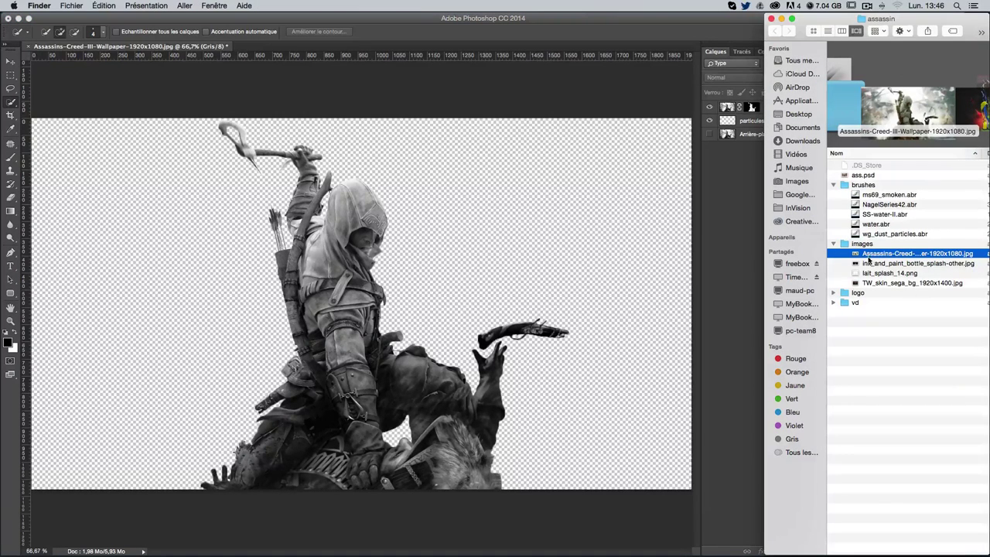
pyautogui.scroll(-3, 864, 111)
pyautogui.scroll(-1, 864, 111)
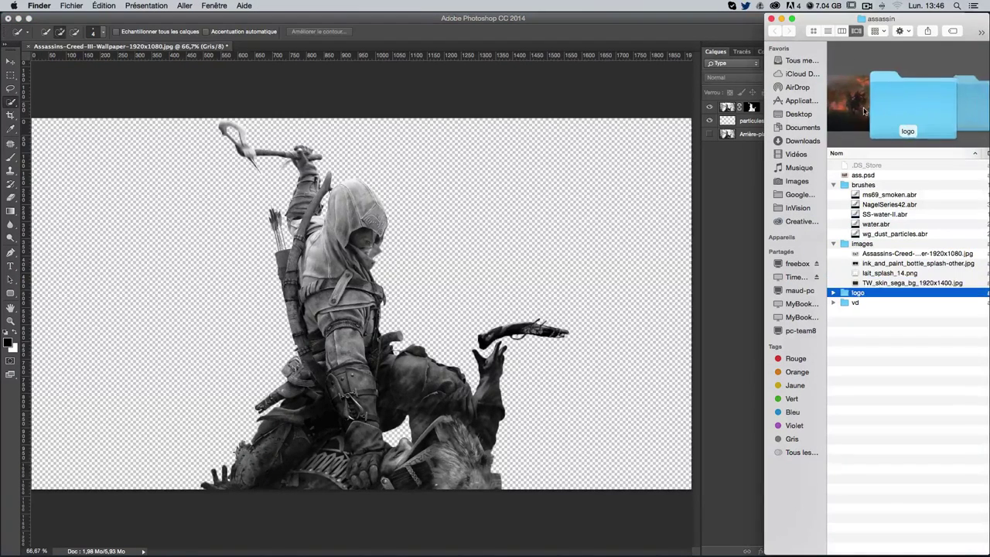
pyautogui.scroll(1, 865, 111)
pyautogui.rightClick(873, 287)
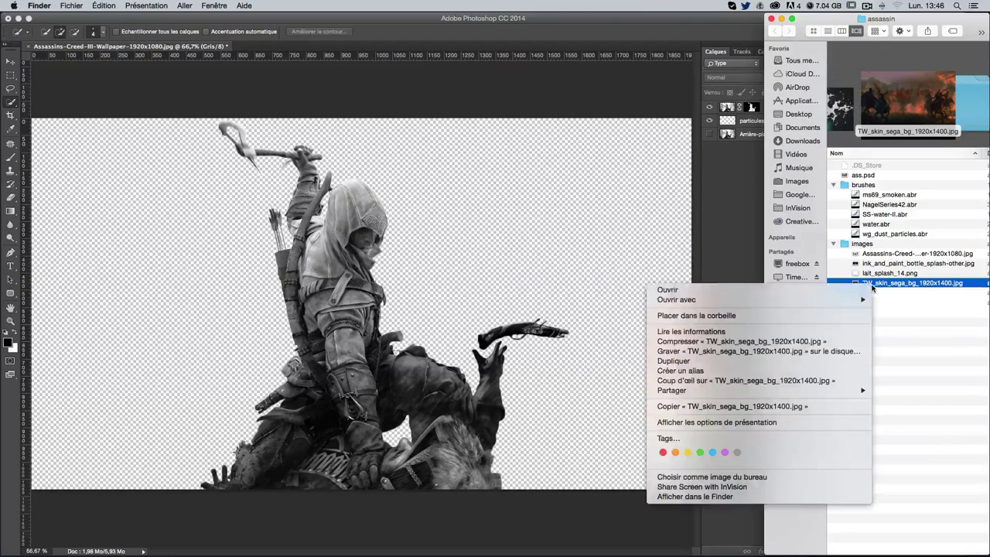
pyautogui.moveTo(676, 299)
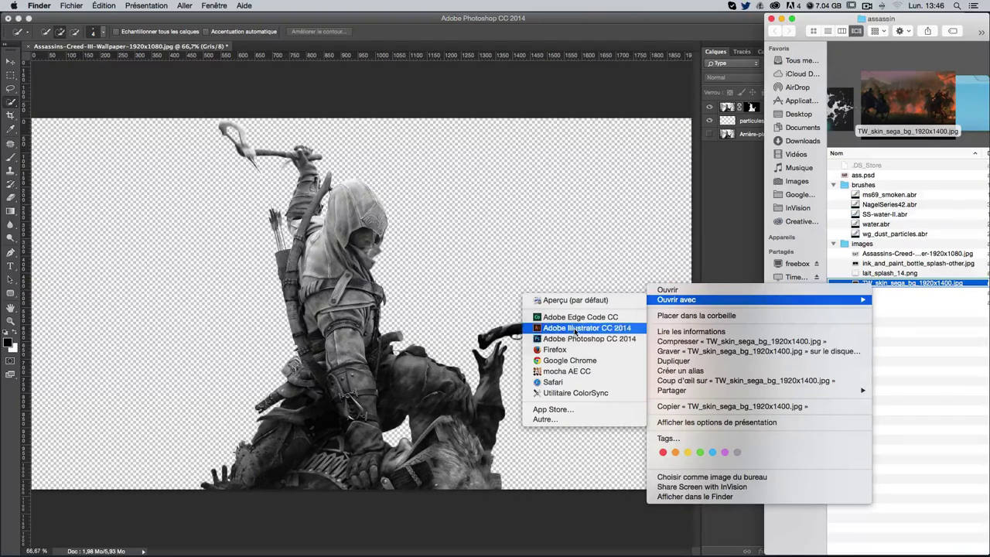
pyautogui.click(572, 337)
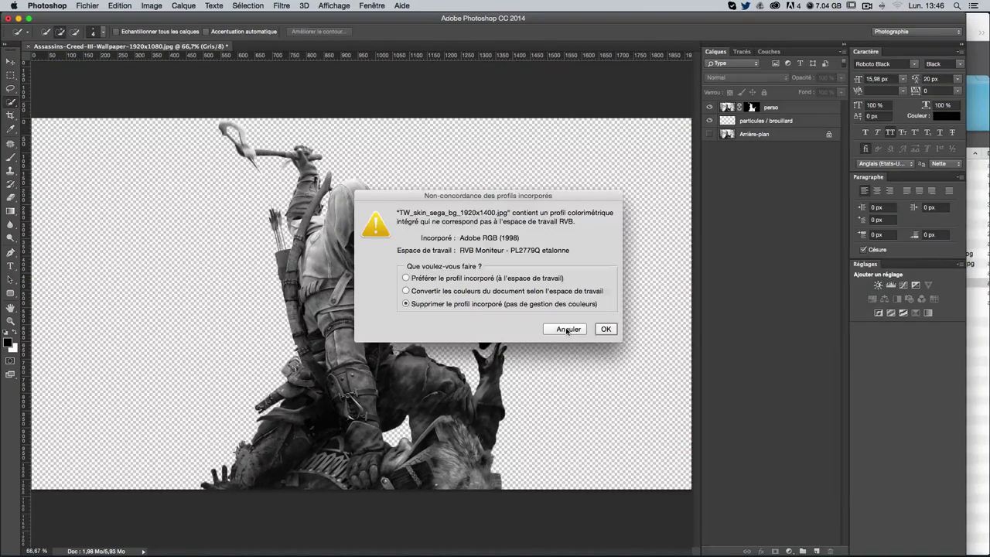
pyautogui.click(605, 329)
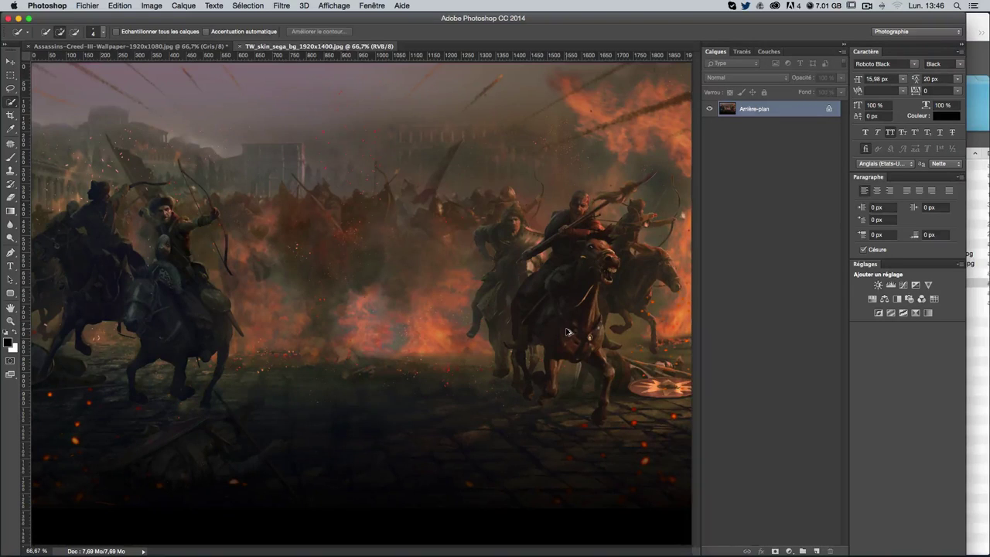
# Check its image size, select all, close it, and paste it into the hero document
pyautogui.hotkey('ctrl', 'alt', 'i')
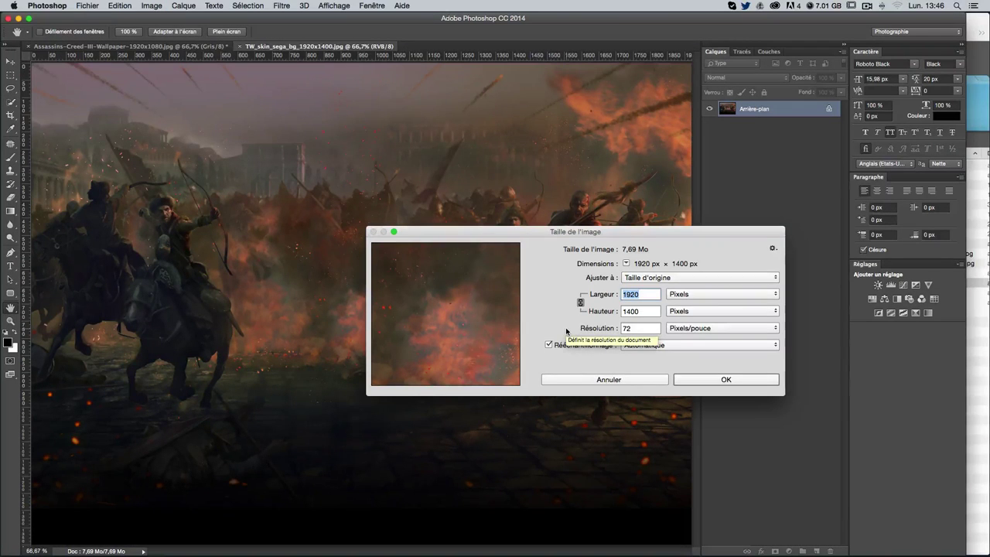
pyautogui.press('Escape')
pyautogui.press('w')
pyautogui.hotkey('ctrl', 'a')
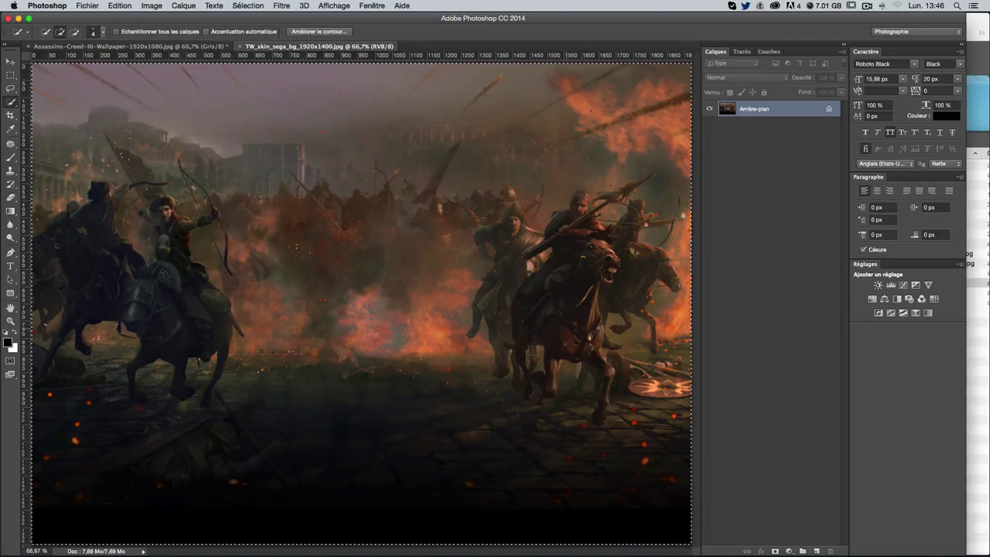
pyautogui.hotkey('ctrl', 'w')
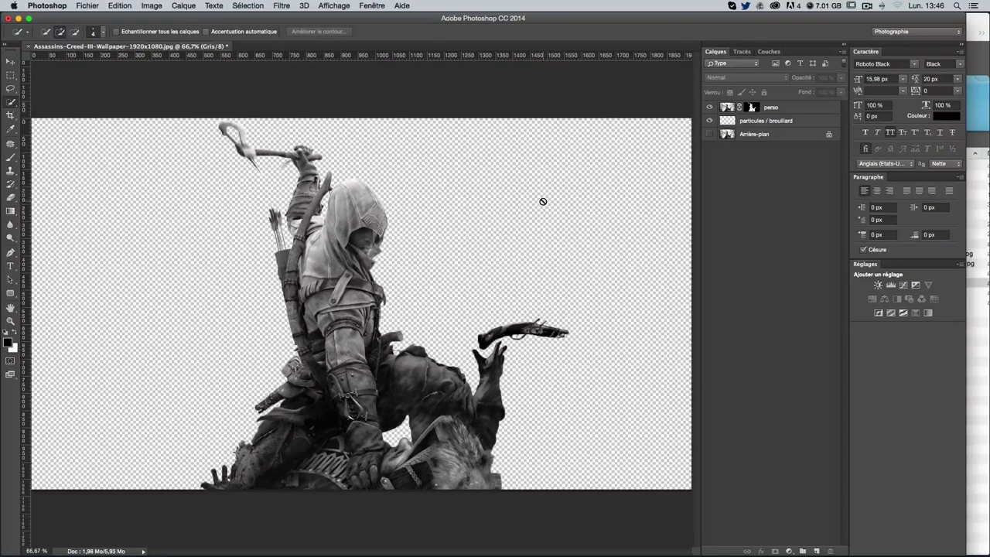
pyautogui.hotkey('ctrl', 'v')
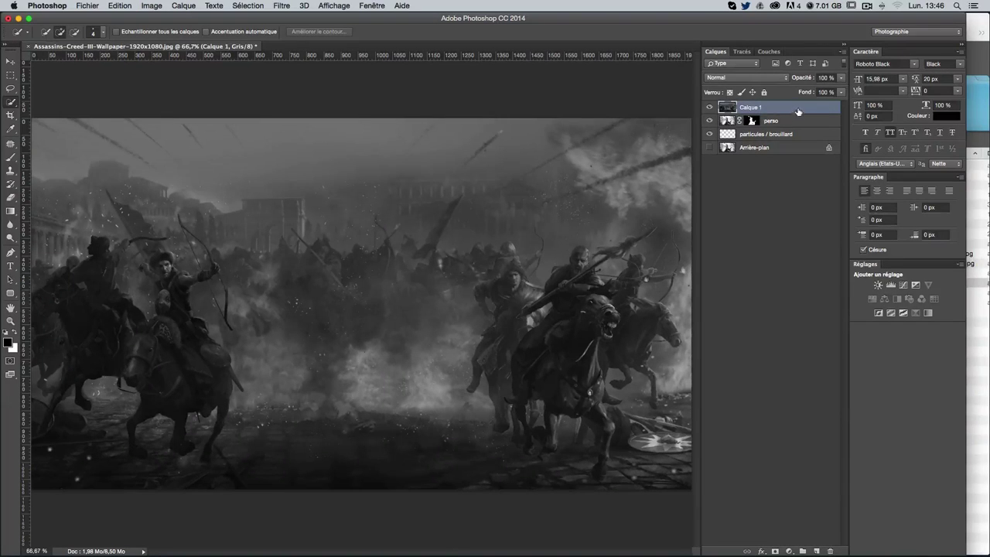
# Rename the pasted battle layer fond and place it below the hero and particle layers
pyautogui.moveTo(796, 114); pyautogui.dragTo(791, 123)
pyautogui.doubleClick(751, 106)
pyautogui.write('fe')
pyautogui.press('Return')
pyautogui.moveTo(766, 134); pyautogui.dragTo(753, 141)
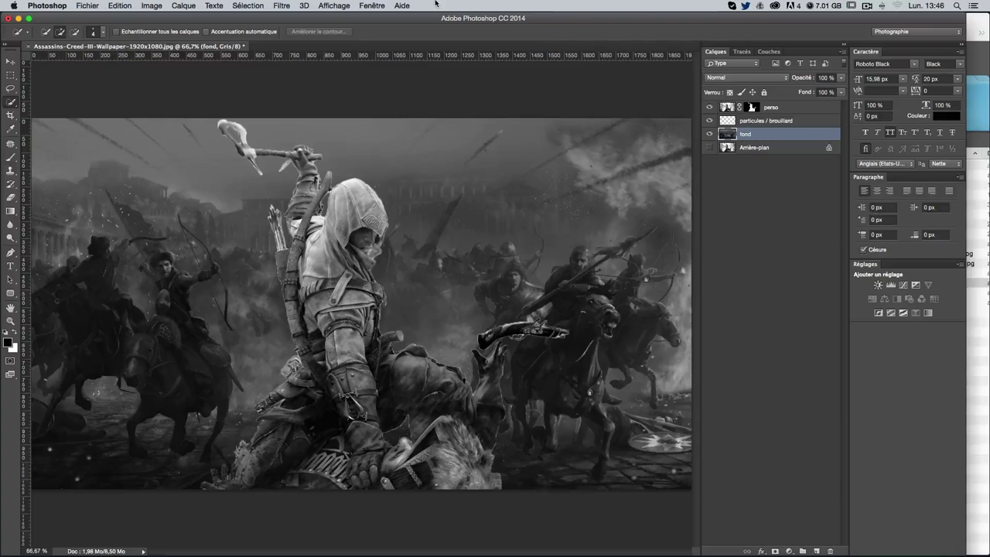
# Keep the battle background full-size, cancelling a resize, and move it down about 117 px
pyautogui.click(10, 61)
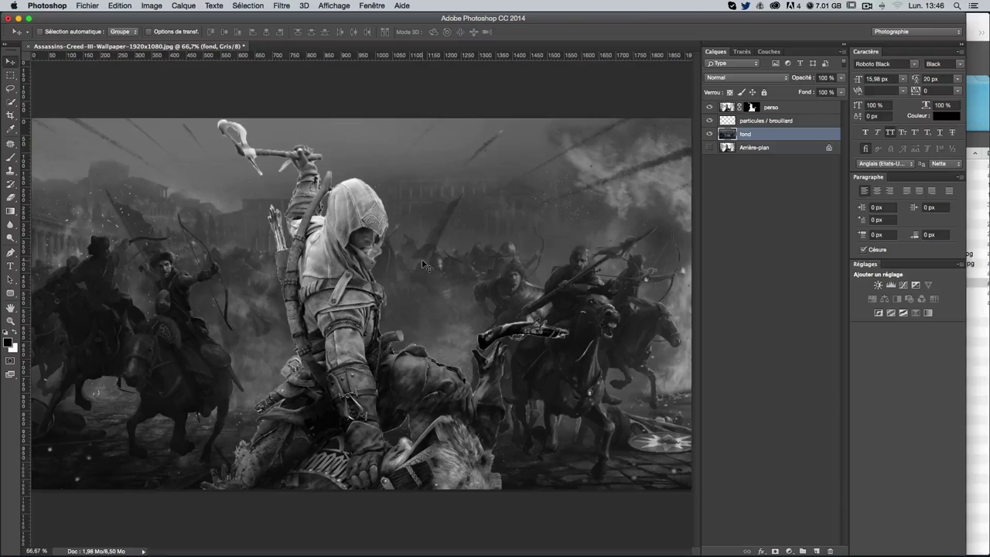
pyautogui.hotkey('ctrl', 't')
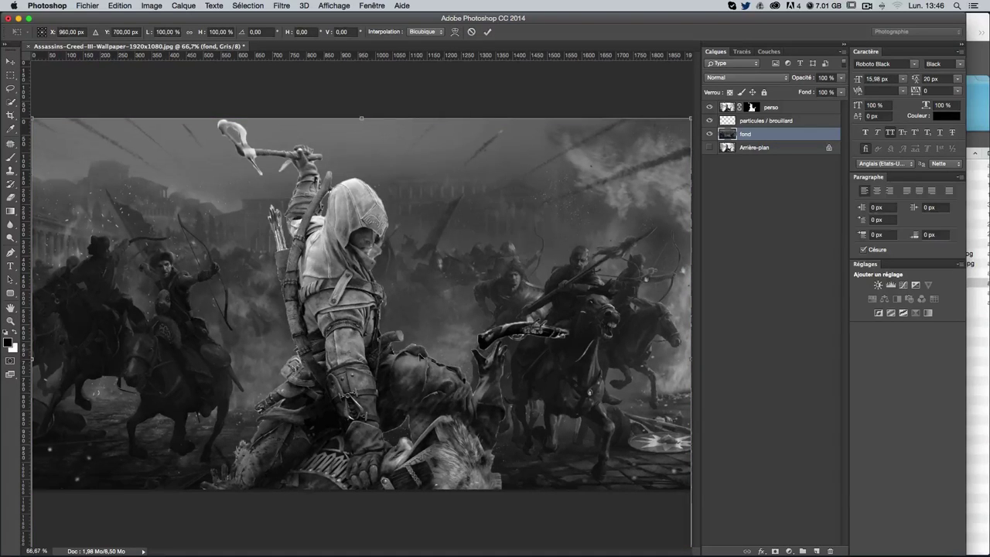
pyautogui.moveTo(691, 118); pyautogui.dragTo(568, 207)
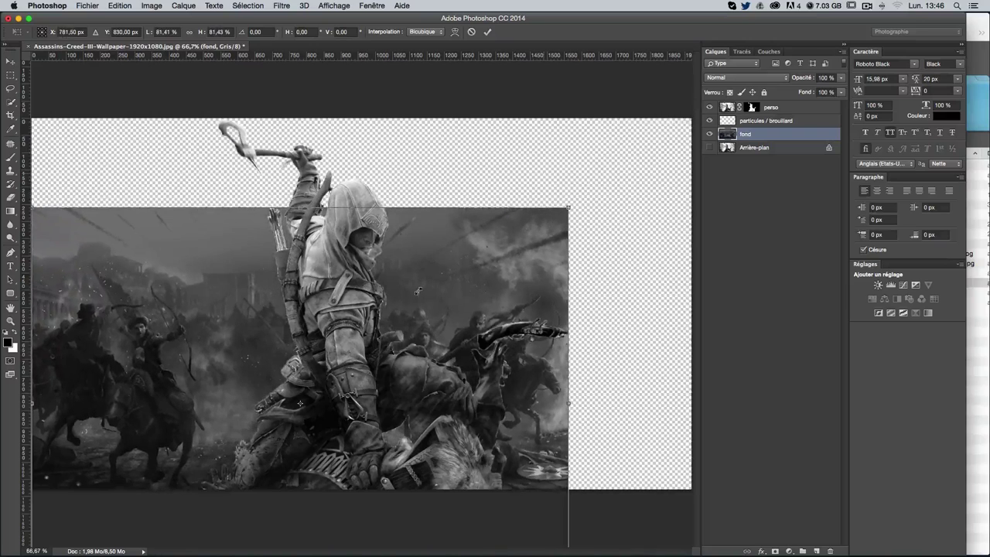
pyautogui.moveTo(418, 291); pyautogui.dragTo(452, 222)
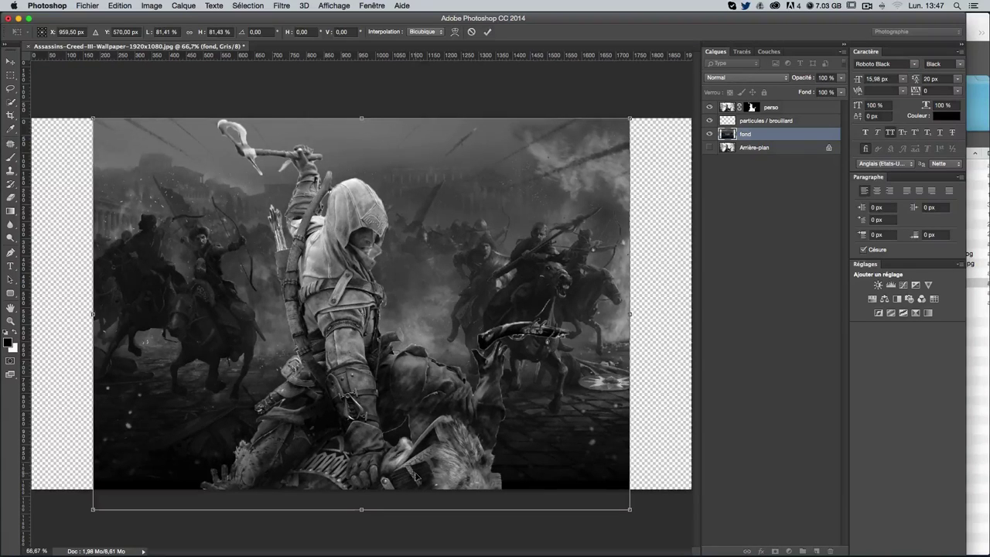
pyautogui.press('Escape')
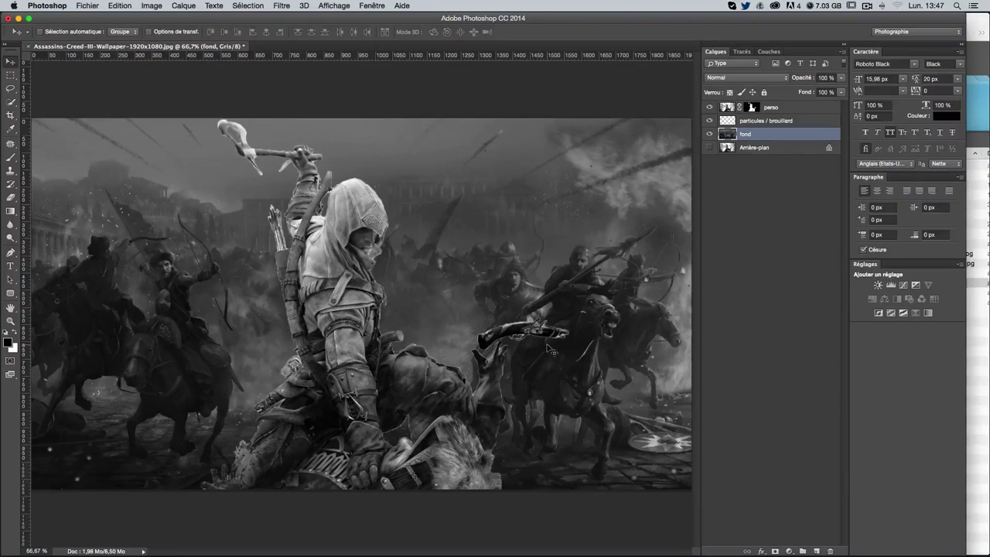
pyautogui.moveTo(525, 391); pyautogui.dragTo(525, 354)
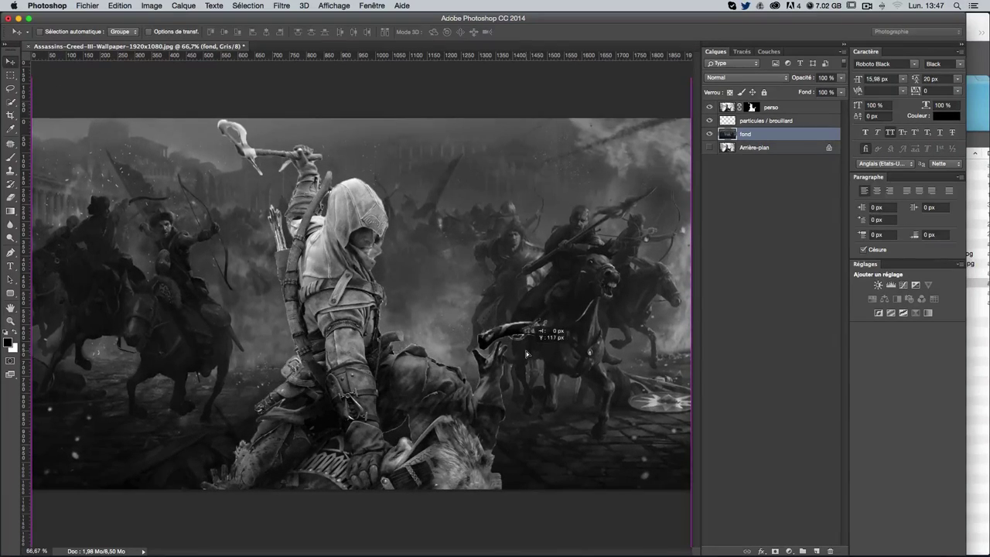
pyautogui.moveTo(526, 354); pyautogui.dragTo(526, 353)
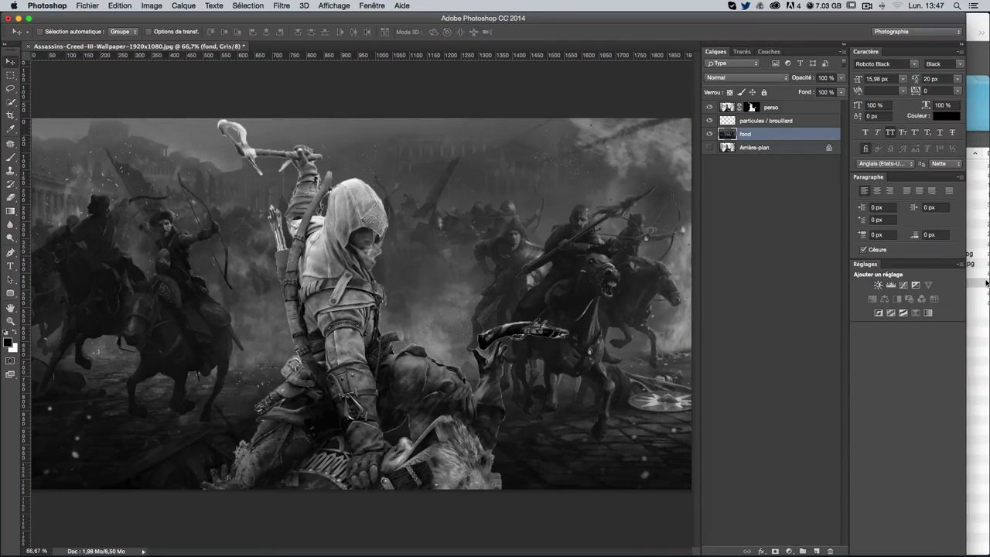
pyautogui.moveTo(966, 291); pyautogui.dragTo(972, 291)
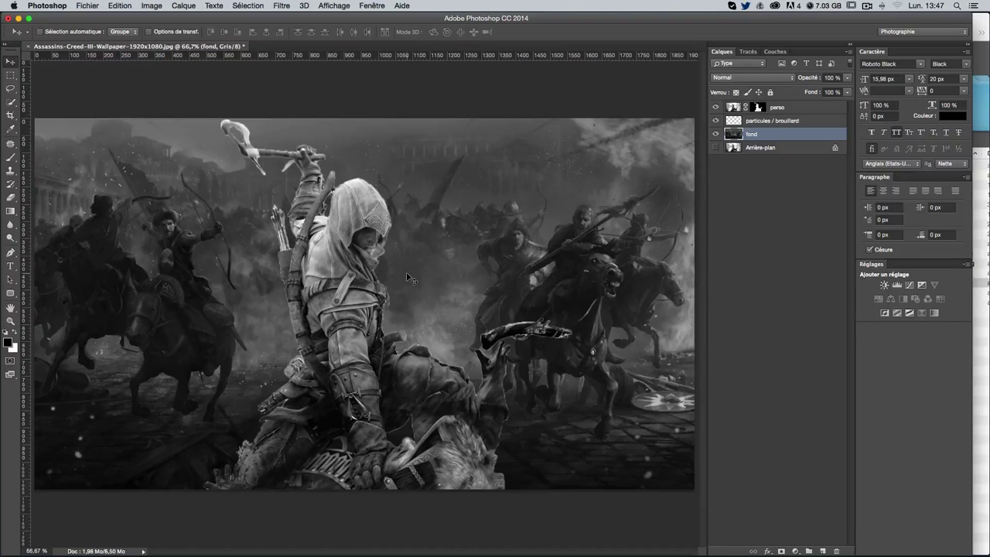
# Select the perso mask and zoom to 200% on the hero's hood
pyautogui.click(759, 108)
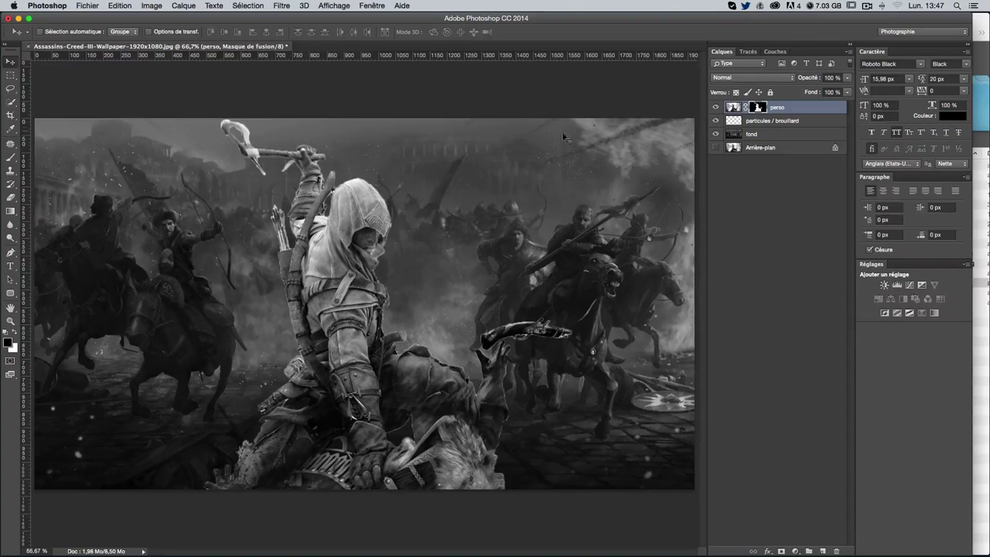
pyautogui.hotkey('ctrl', '+')
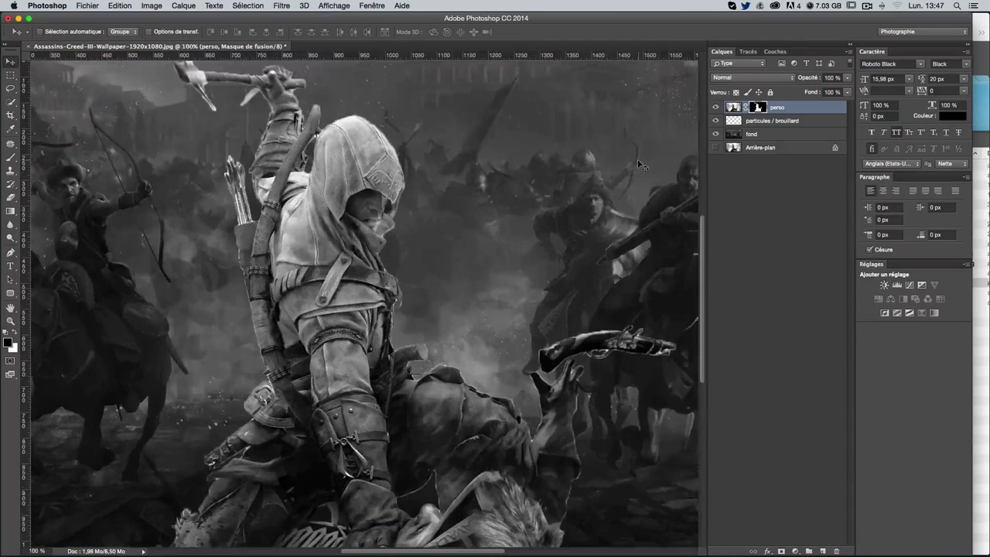
pyautogui.moveTo(518, 230); pyautogui.dragTo(554, 273)
pyautogui.hotkey('ctrl', '+')
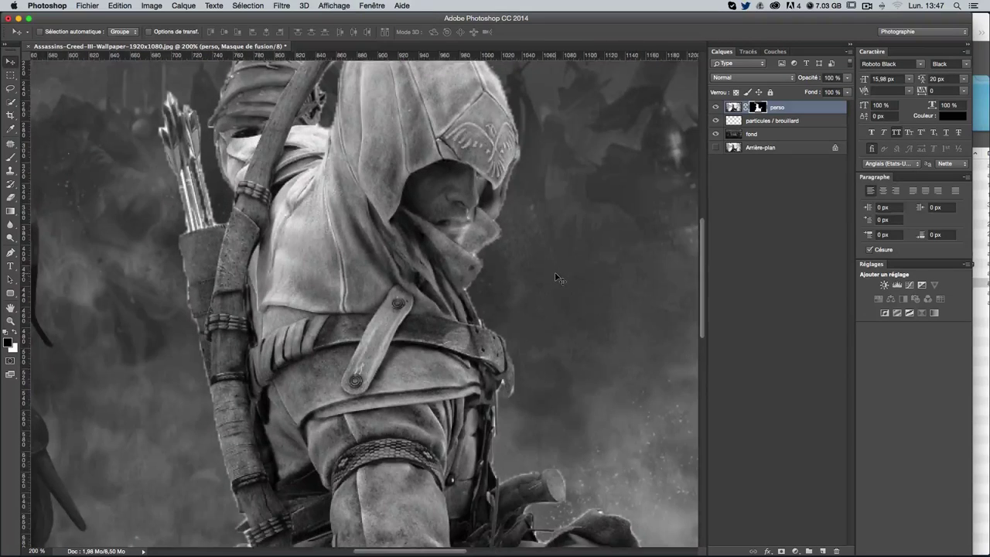
pyautogui.moveTo(332, 221); pyautogui.dragTo(416, 423)
pyautogui.scroll(3, 416, 424)
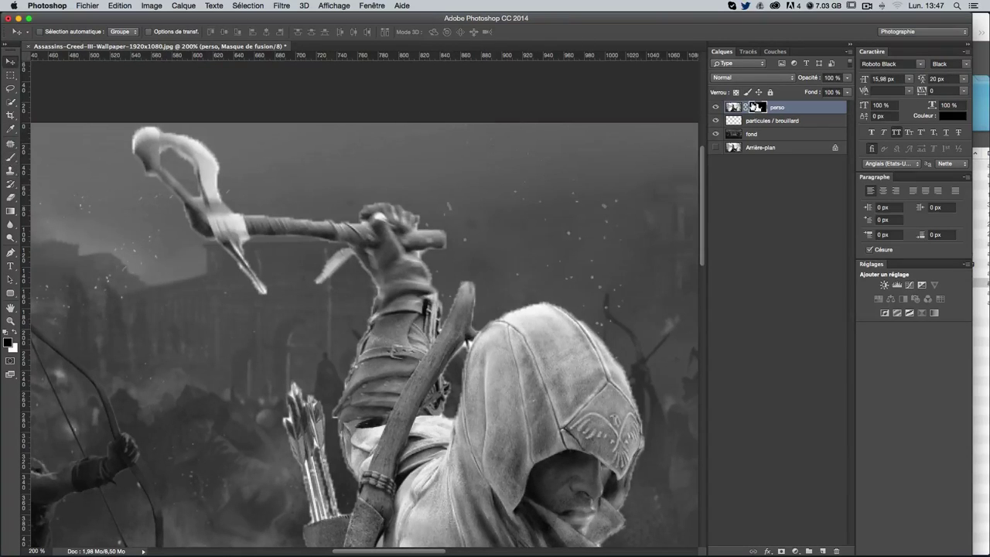
# Set up a hard round Brush at 100% opacity and 5 px
pyautogui.click(736, 107)
pyautogui.click(11, 159)
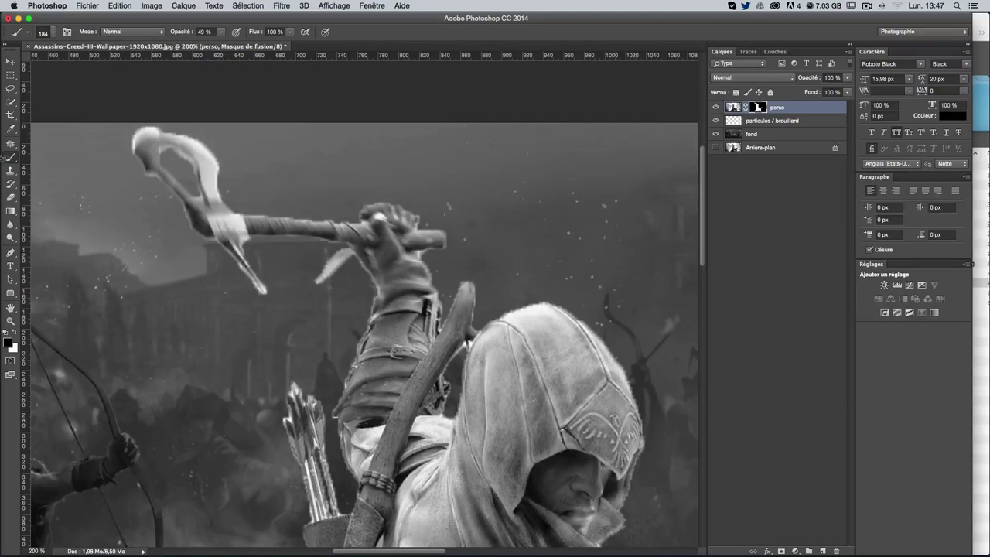
pyautogui.click(52, 33)
pyautogui.click(373, 66)
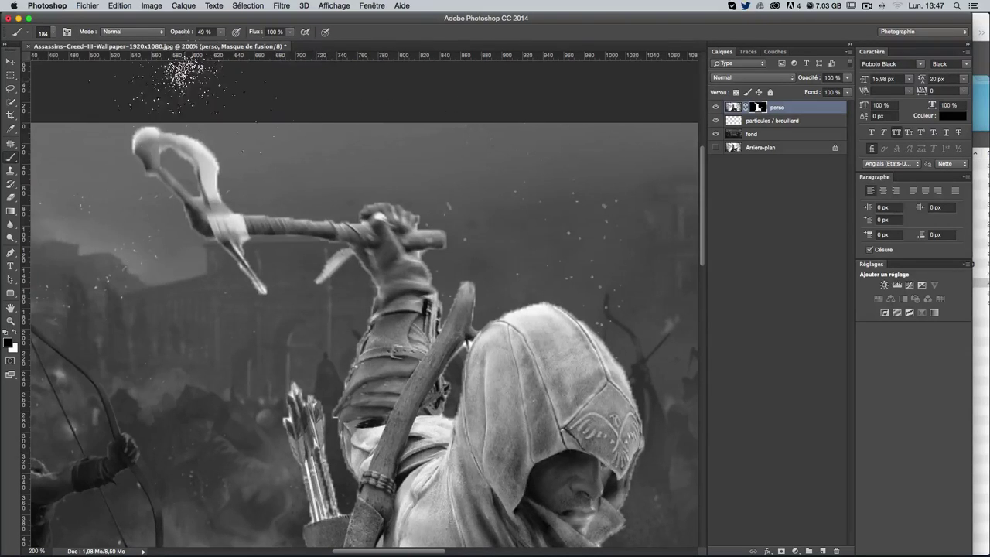
pyautogui.click(53, 33)
pyautogui.scroll(10, 69, 162)
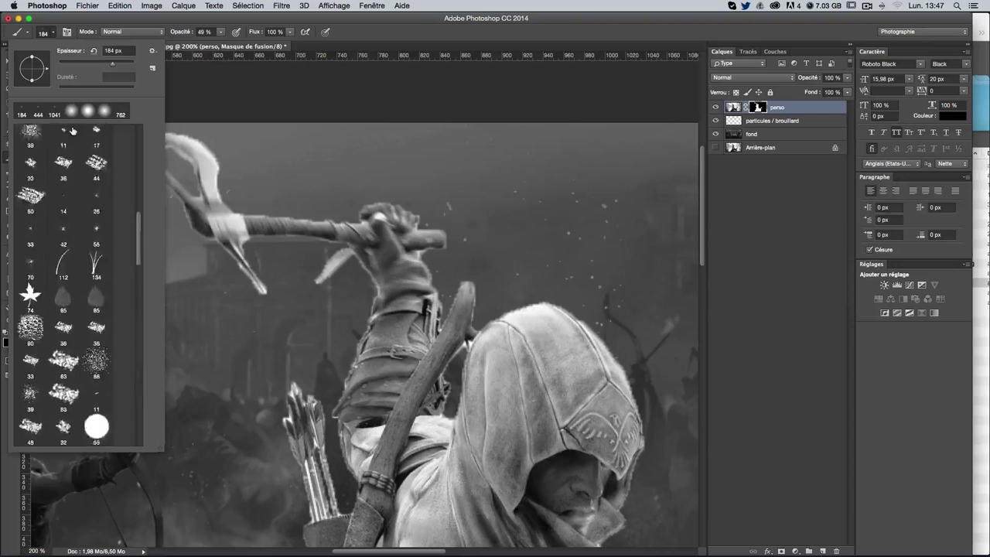
pyautogui.scroll(10, 69, 154)
pyautogui.click(65, 139)
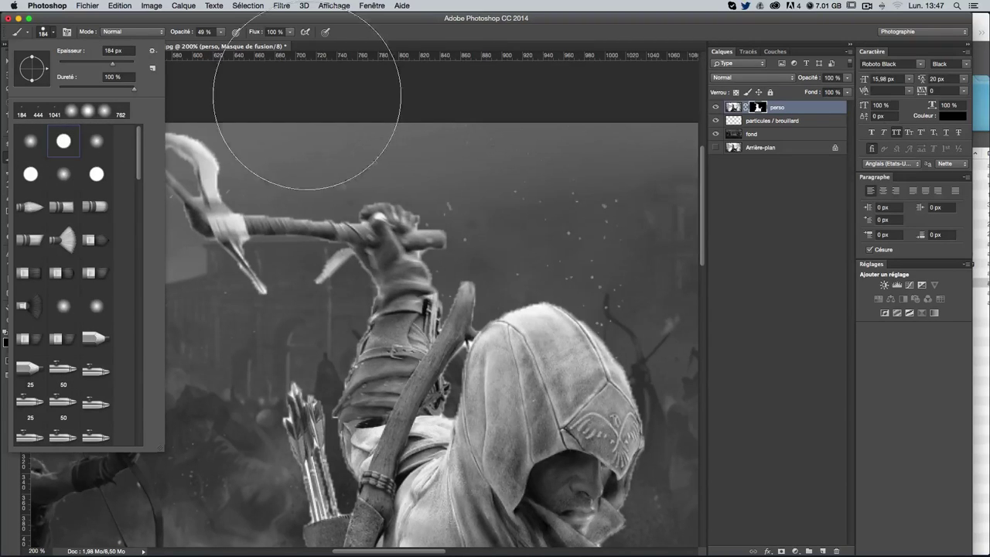
pyautogui.moveTo(415, 209)
pyautogui.mouseDown()
pyautogui.moveTo(376, 211)
pyautogui.moveTo(324, 183)
pyautogui.moveTo(341, 280)
pyautogui.mouseUp()
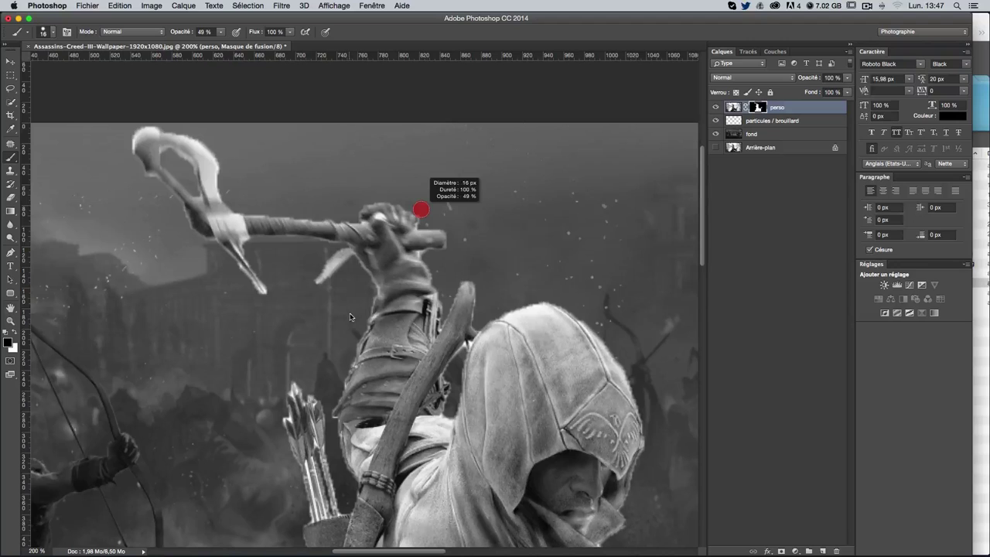
pyautogui.moveTo(350, 316); pyautogui.dragTo(324, 232)
pyautogui.moveTo(221, 32); pyautogui.dragTo(233, 45)
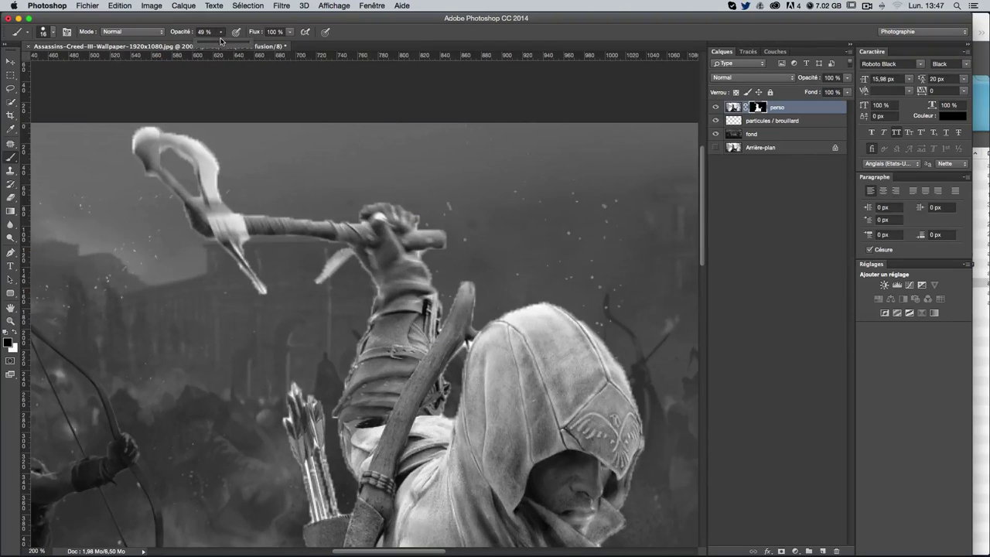
pyautogui.moveTo(208, 156); pyautogui.dragTo(185, 155)
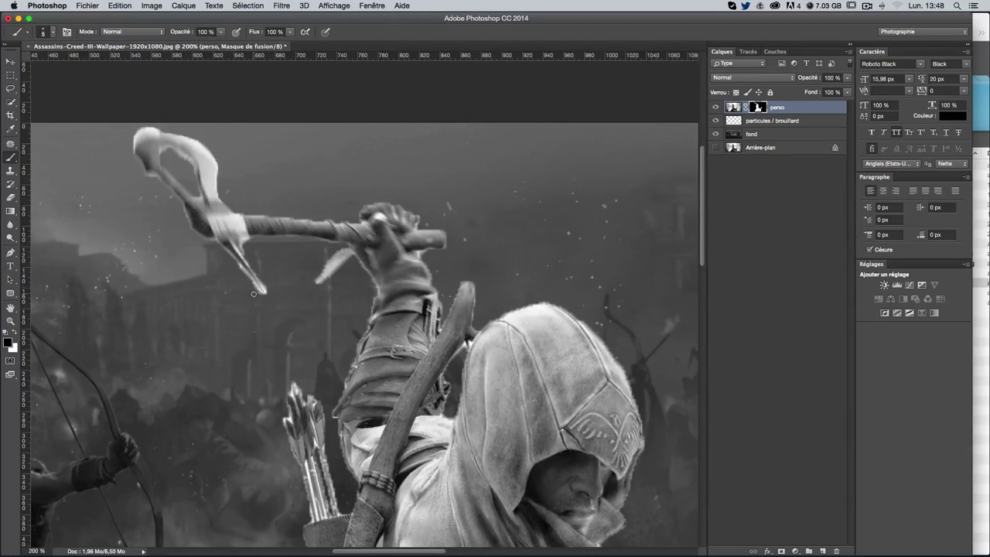
# Paint out the light fringe along the blade tip, blade edge and top of the hood
pyautogui.moveTo(258, 294); pyautogui.dragTo(269, 292)
pyautogui.moveTo(249, 258); pyautogui.dragTo(242, 251)
pyautogui.moveTo(409, 326); pyautogui.dragTo(353, 209)
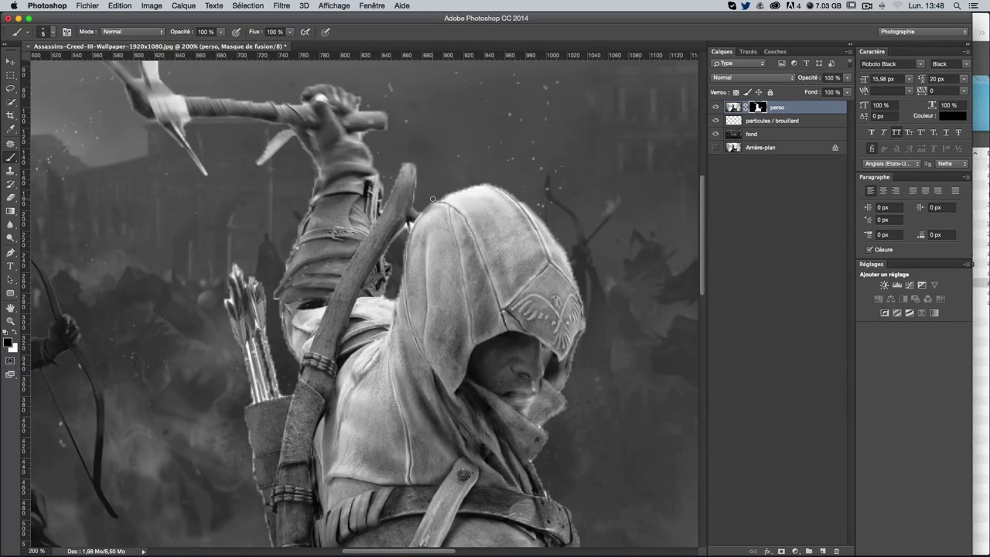
pyautogui.moveTo(482, 180)
pyautogui.mouseDown()
pyautogui.moveTo(523, 200)
pyautogui.moveTo(562, 241)
pyautogui.moveTo(586, 305)
pyautogui.mouseUp()
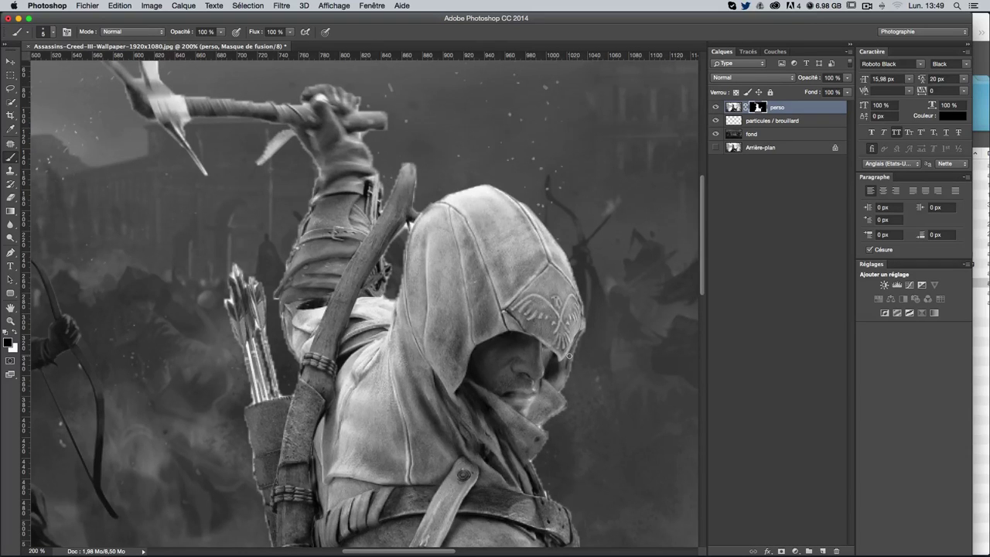
pyautogui.scroll(-3, 569, 356)
pyautogui.scroll(-2, 549, 348)
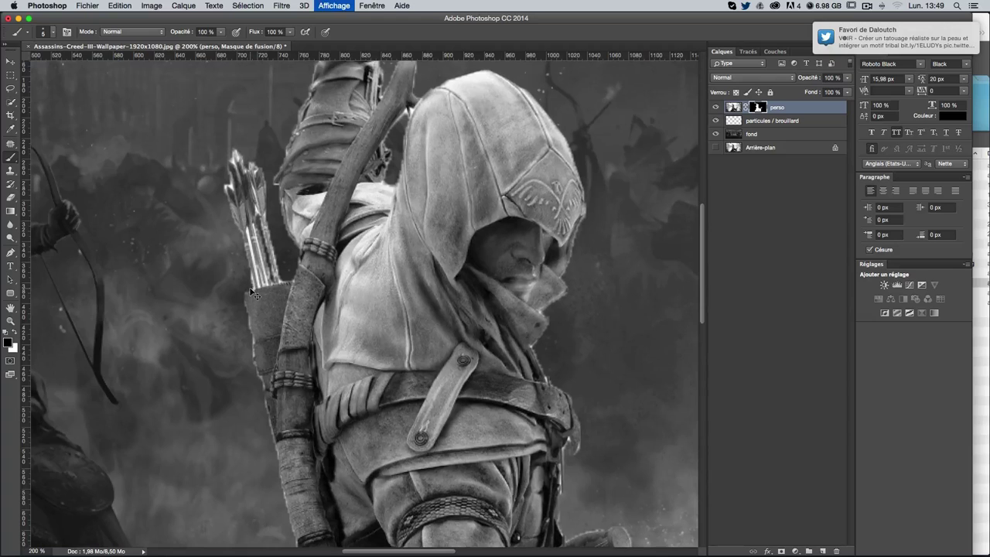
pyautogui.scroll(2, 251, 293)
# Bring the quiver's arrows into view and shrink the brush to 2 px
pyautogui.moveTo(271, 265); pyautogui.dragTo(410, 346)
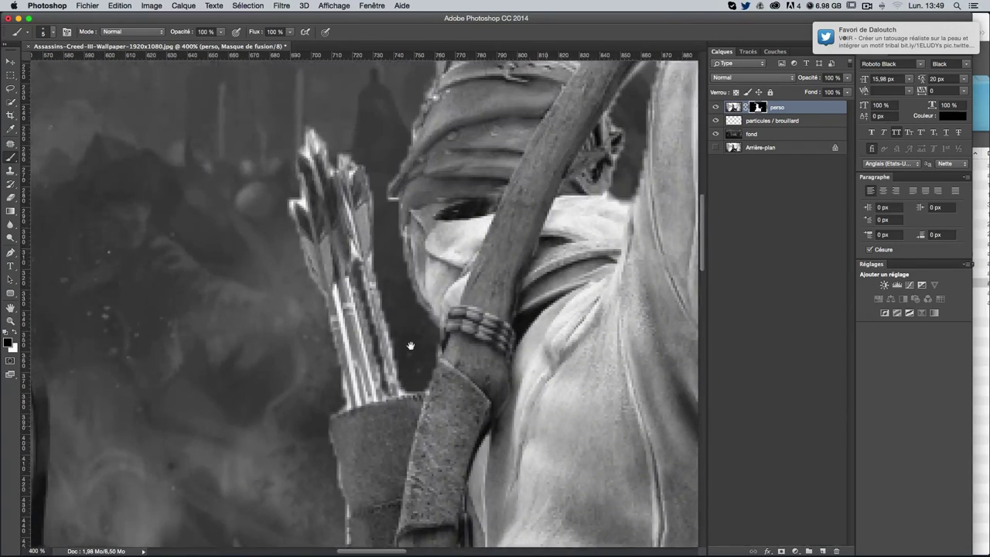
pyautogui.keyDown('ctrl'); pyautogui.keyDown('alt'); pyautogui.click(287, 224); pyautogui.keyUp('alt'); pyautogui.keyUp('ctrl')
pyautogui.moveTo(283, 226)
pyautogui.mouseDown()
pyautogui.moveTo(306, 206)
pyautogui.moveTo(288, 219)
pyautogui.moveTo(305, 200)
pyautogui.moveTo(307, 129)
pyautogui.moveTo(301, 149)
pyautogui.moveTo(324, 160)
pyautogui.moveTo(324, 144)
pyautogui.mouseUp()
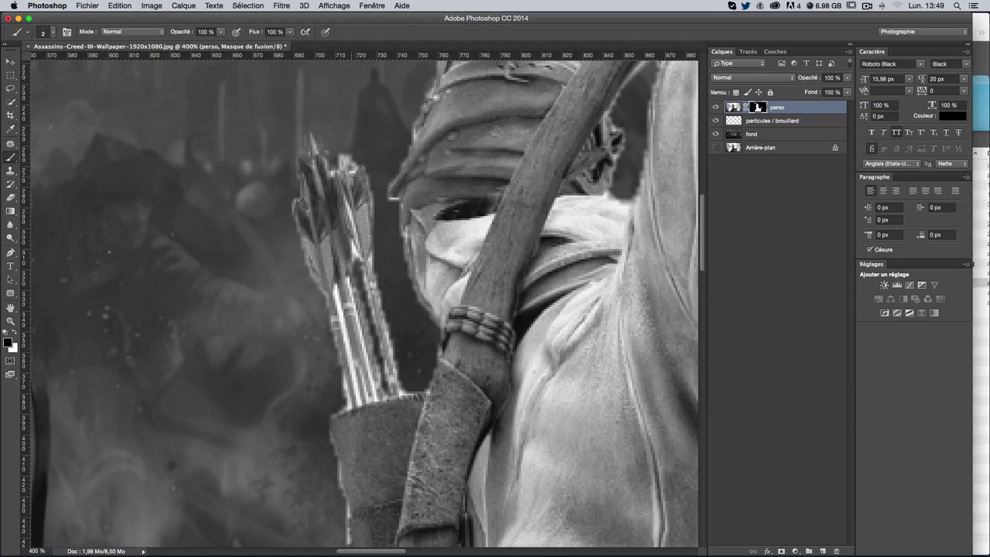
# Paint out the light fringe along the arrow tips, shafts and the quiver's top edge
pyautogui.moveTo(352, 176)
pyautogui.mouseDown()
pyautogui.moveTo(360, 164)
pyautogui.moveTo(372, 194)
pyautogui.mouseUp()
pyautogui.moveTo(361, 404); pyautogui.dragTo(340, 288)
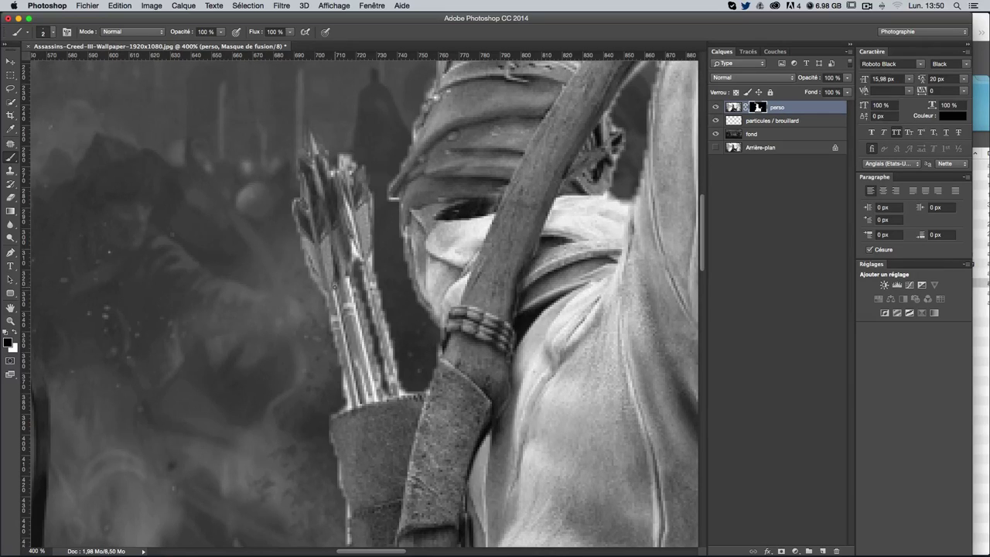
pyautogui.keyDown('shift'); pyautogui.click(359, 404); pyautogui.keyUp('shift')
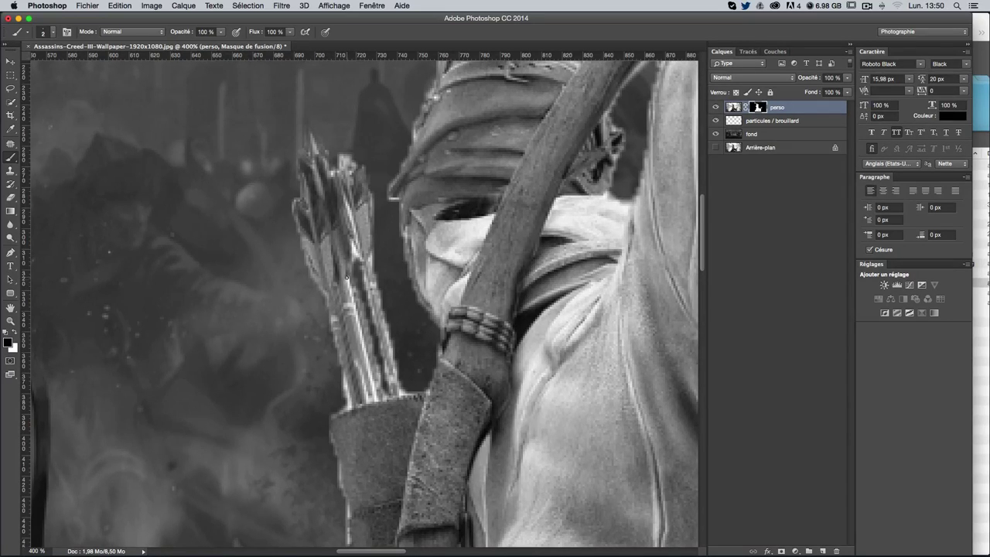
pyautogui.keyDown('shift'); pyautogui.click(377, 398); pyautogui.keyUp('shift')
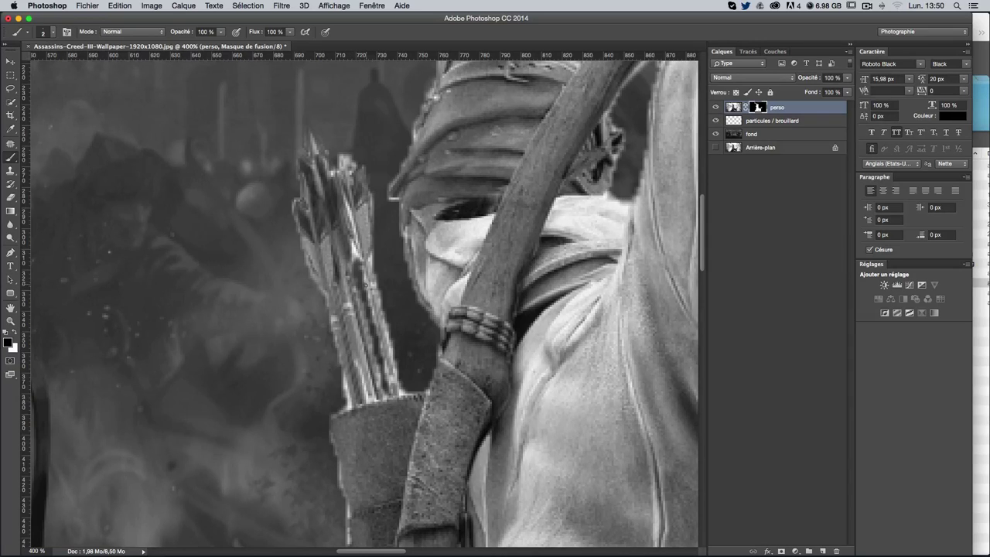
pyautogui.keyDown('shift'); pyautogui.click(346, 285); pyautogui.keyUp('shift')
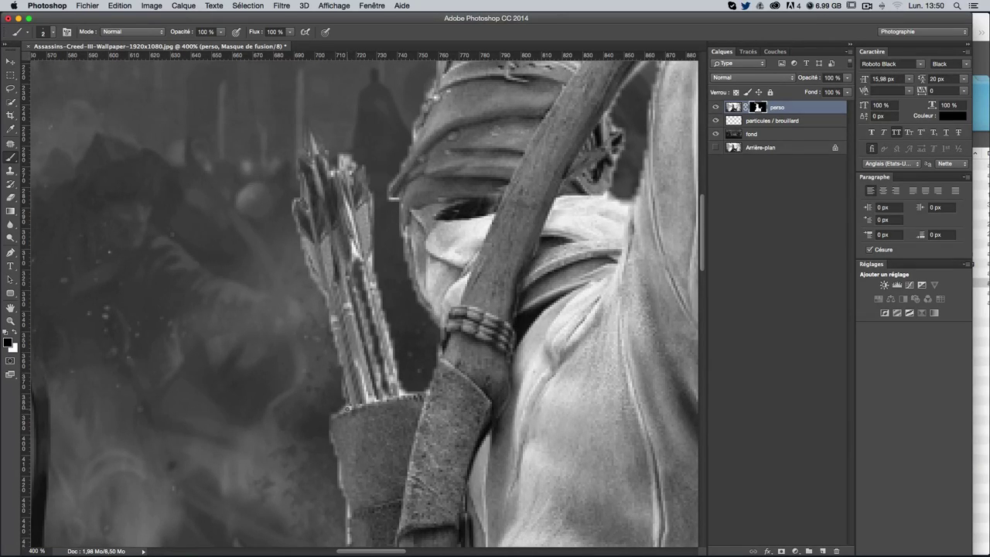
pyautogui.moveTo(348, 407); pyautogui.dragTo(331, 418)
pyautogui.moveTo(404, 393)
pyautogui.mouseDown()
pyautogui.moveTo(415, 394)
pyautogui.moveTo(367, 400)
pyautogui.mouseUp()
pyautogui.moveTo(360, 242); pyautogui.dragTo(358, 245)
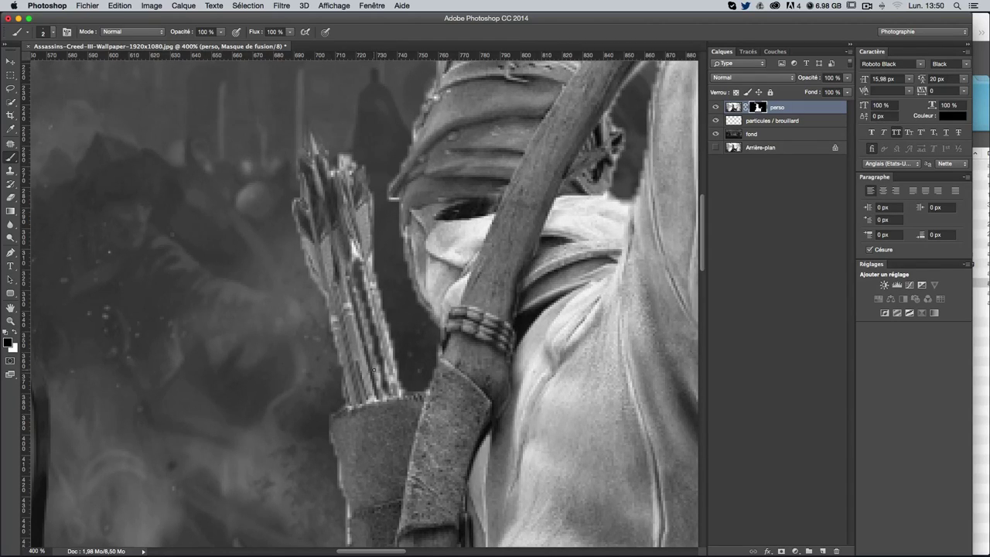
pyautogui.scroll(-3, 373, 370)
pyautogui.moveTo(353, 159); pyautogui.dragTo(357, 164)
pyautogui.scroll(-5, 352, 373)
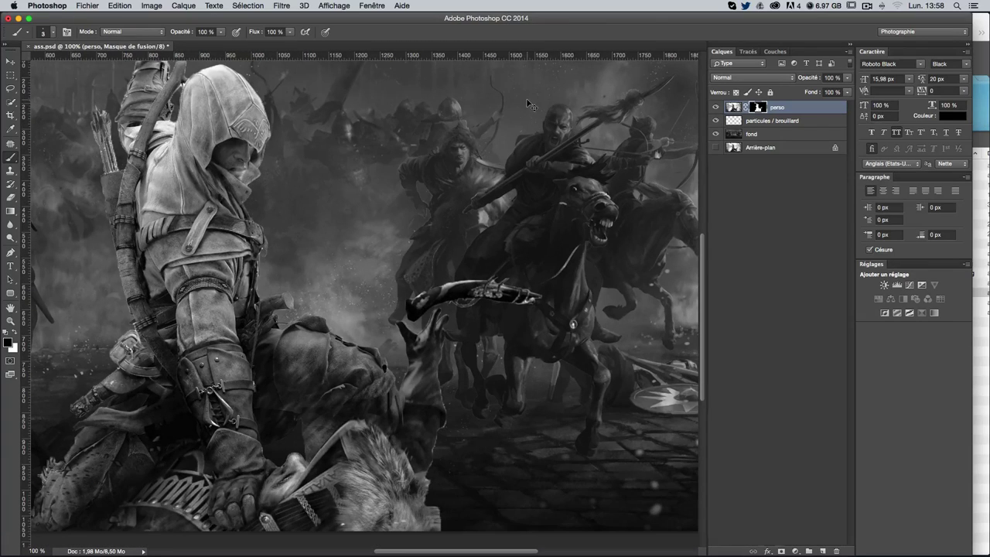
pyautogui.press('super+plus')
pyautogui.scroll(-5, 464, 232)
pyautogui.scroll(-5, 433, 263)
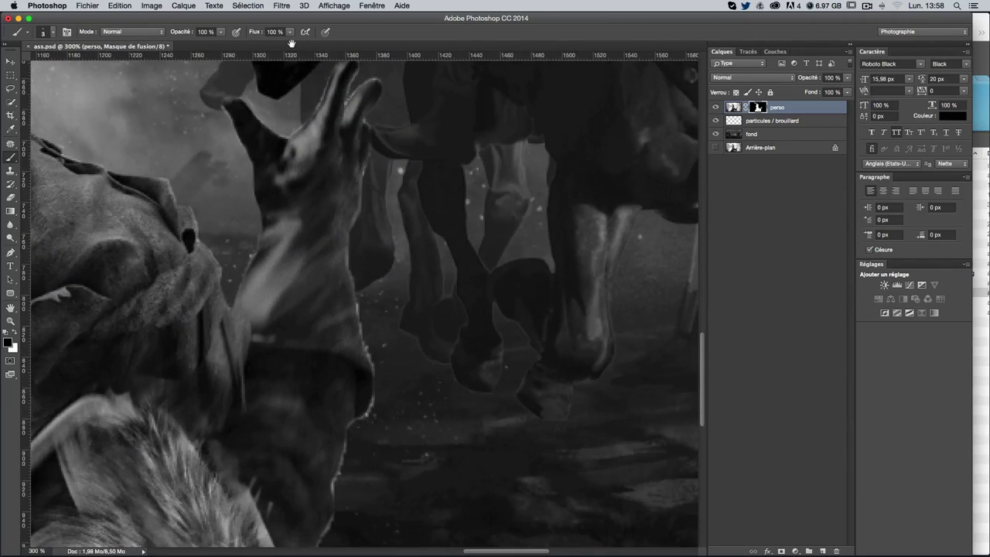
pyautogui.hscroll(2, 418, 286)
pyautogui.moveTo(377, 372); pyautogui.dragTo(362, 422)
pyautogui.moveTo(371, 406); pyautogui.dragTo(337, 474)
pyautogui.scroll(-3, 338, 474)
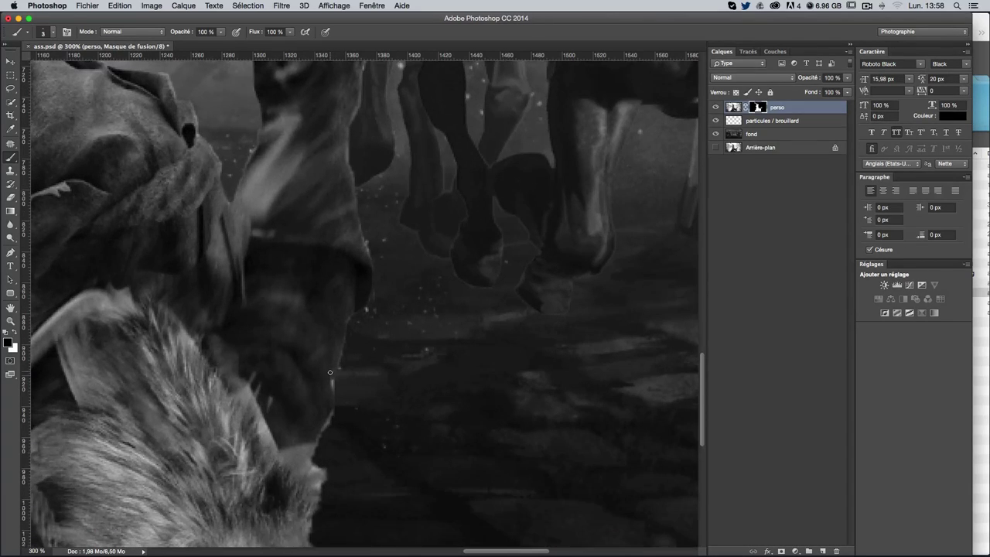
pyautogui.moveTo(333, 383); pyautogui.dragTo(323, 435)
pyautogui.moveTo(335, 399); pyautogui.dragTo(345, 351)
pyautogui.scroll(-5, 340, 324)
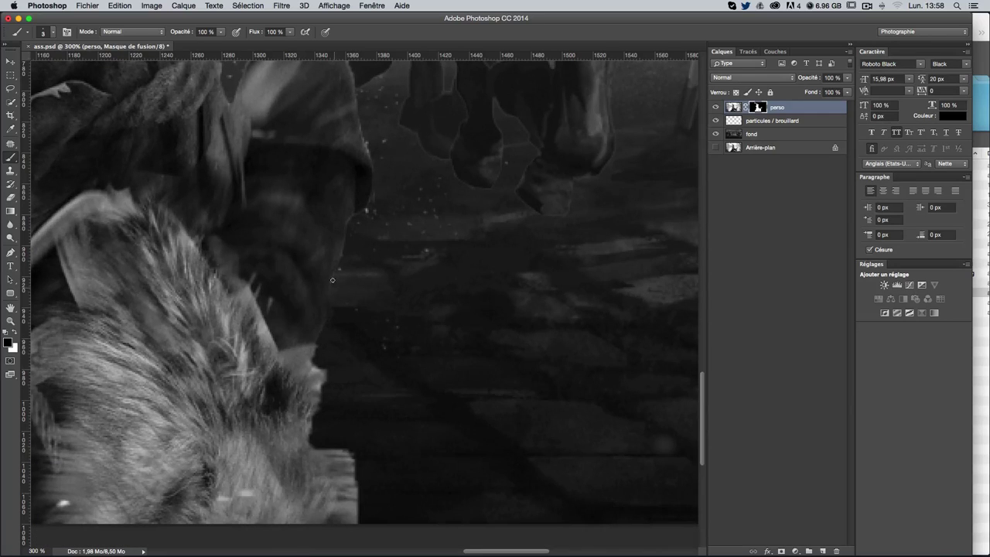
pyautogui.hscroll(-10, 340, 309)
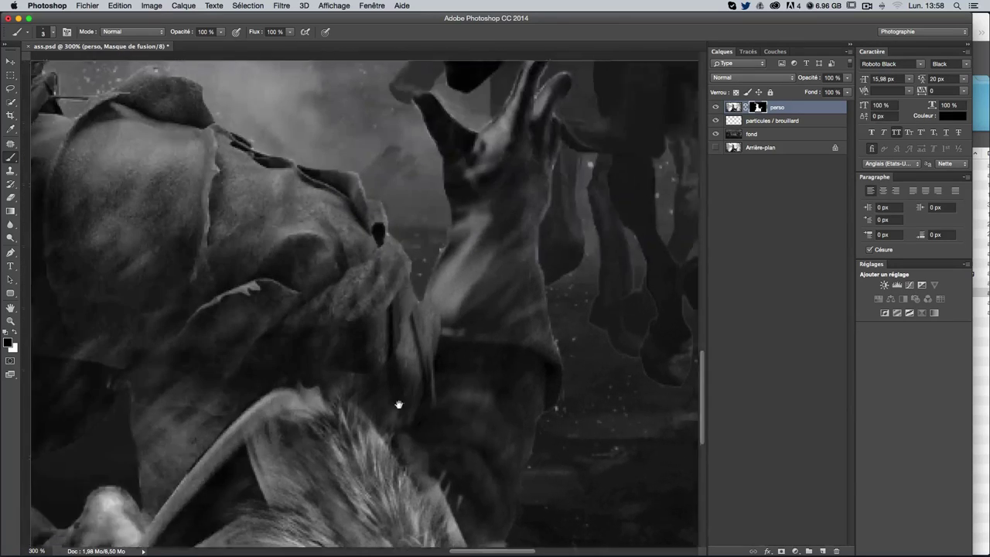
pyautogui.scroll(5, 353, 331)
pyautogui.scroll(-1, 353, 330)
pyautogui.scroll(-1, 353, 330)
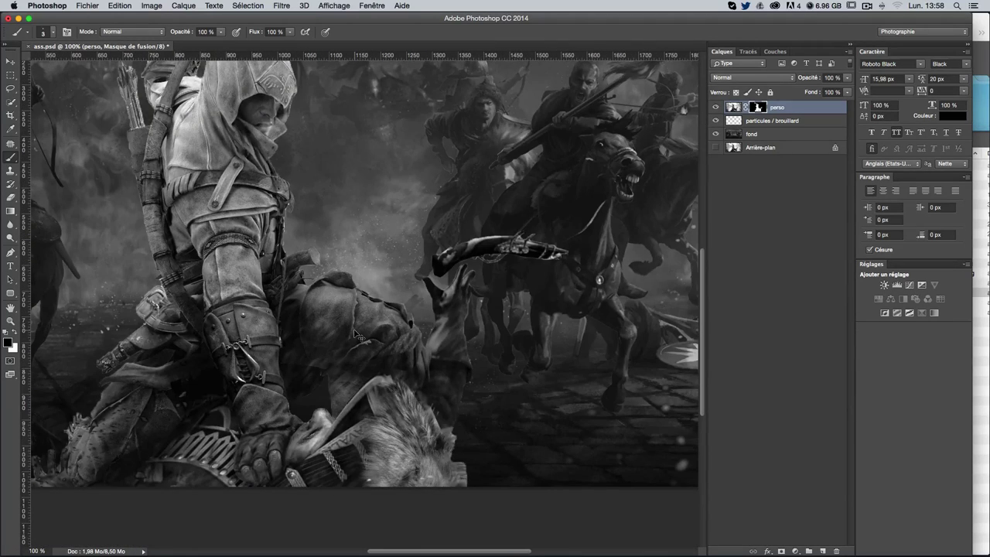
pyautogui.hscroll(-10, 353, 330)
pyautogui.scroll(5, 356, 294)
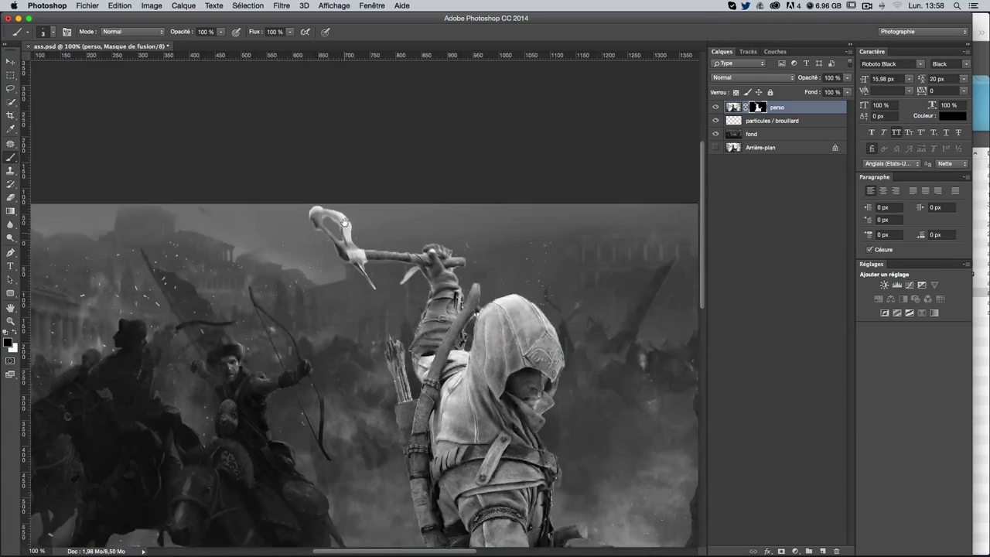
pyautogui.hscroll(-3, 358, 236)
pyautogui.scroll(-5, 358, 235)
pyautogui.hscroll(1, 358, 236)
pyautogui.scroll(-1, 387, 262)
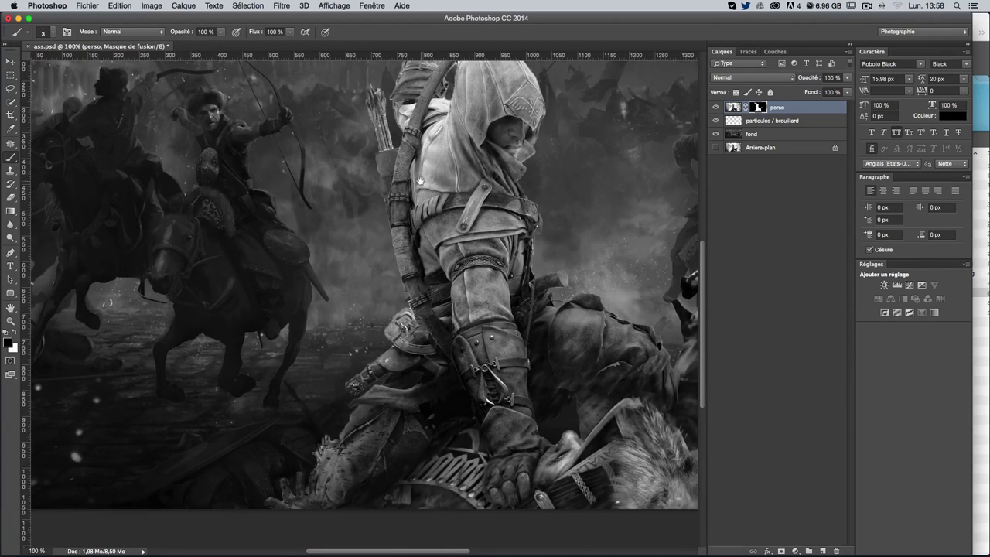
pyautogui.scroll(-1, 447, 309)
pyautogui.scroll(5, 433, 325)
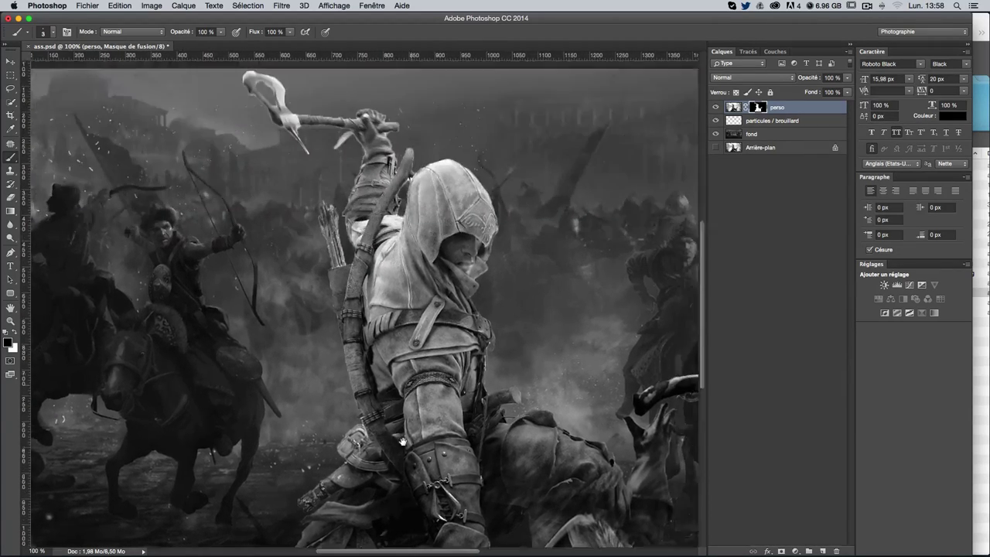
pyautogui.scroll(5, 406, 358)
pyautogui.hscroll(3, 406, 358)
pyautogui.press('super+plus')
pyautogui.press('super+plus')
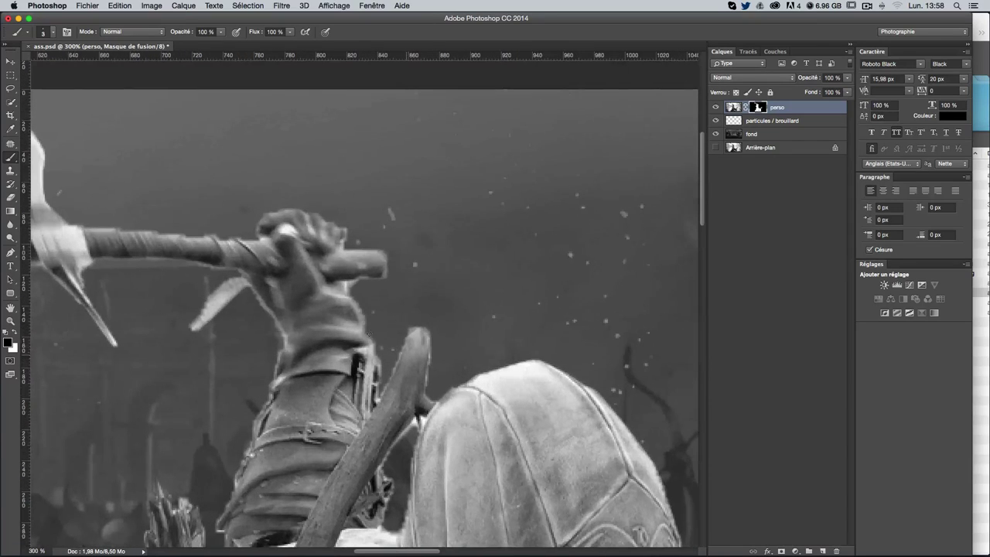
# On the perso mask, hide the light fringes along the arm, stick and quiver, and reveal the arrow tip
pyautogui.moveTo(267, 305); pyautogui.dragTo(274, 378)
pyautogui.moveTo(254, 295); pyautogui.dragTo(285, 343)
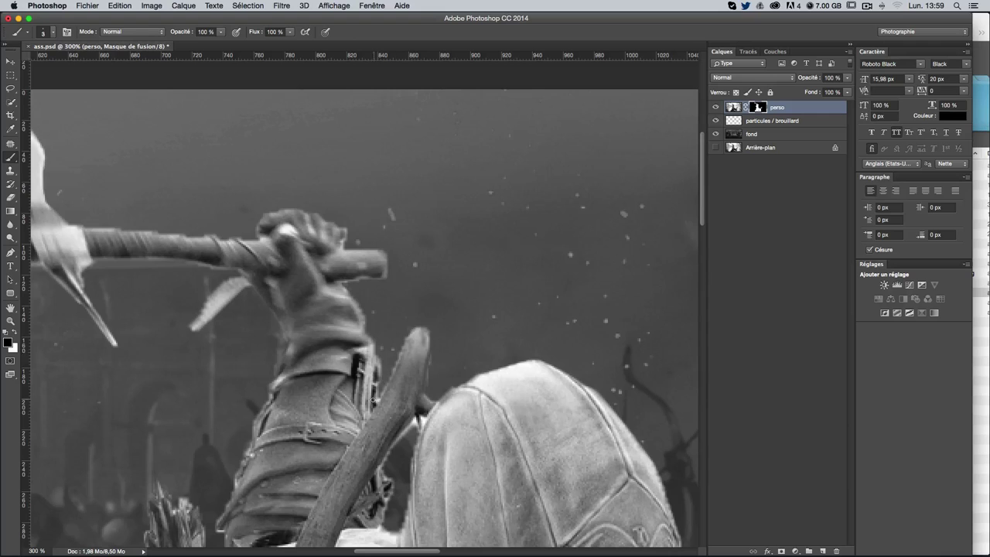
pyautogui.moveTo(402, 345); pyautogui.dragTo(382, 394)
pyautogui.scroll(-5, 335, 419)
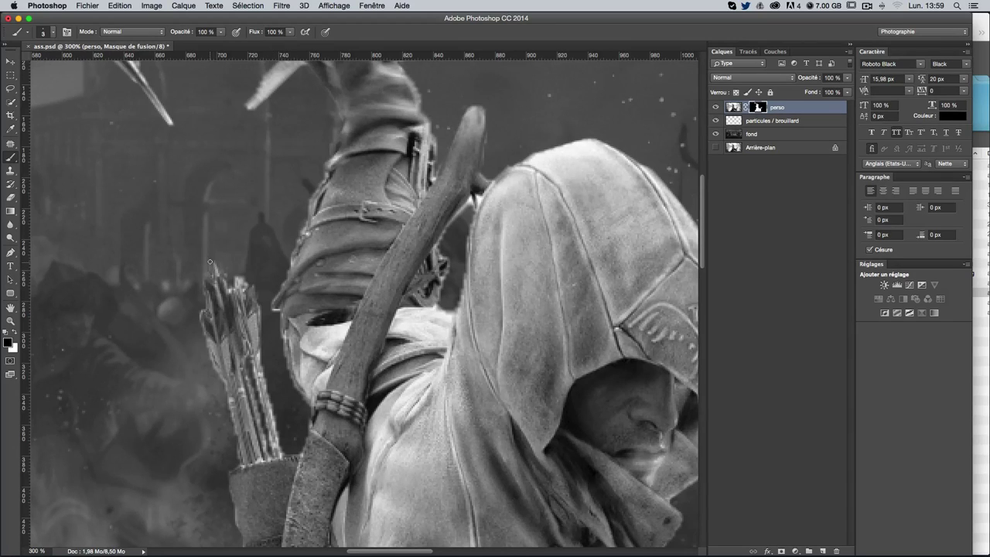
pyautogui.moveTo(210, 262); pyautogui.dragTo(222, 260)
pyautogui.moveTo(260, 357); pyautogui.dragTo(282, 450)
pyautogui.hotkey('ctrl', '0')
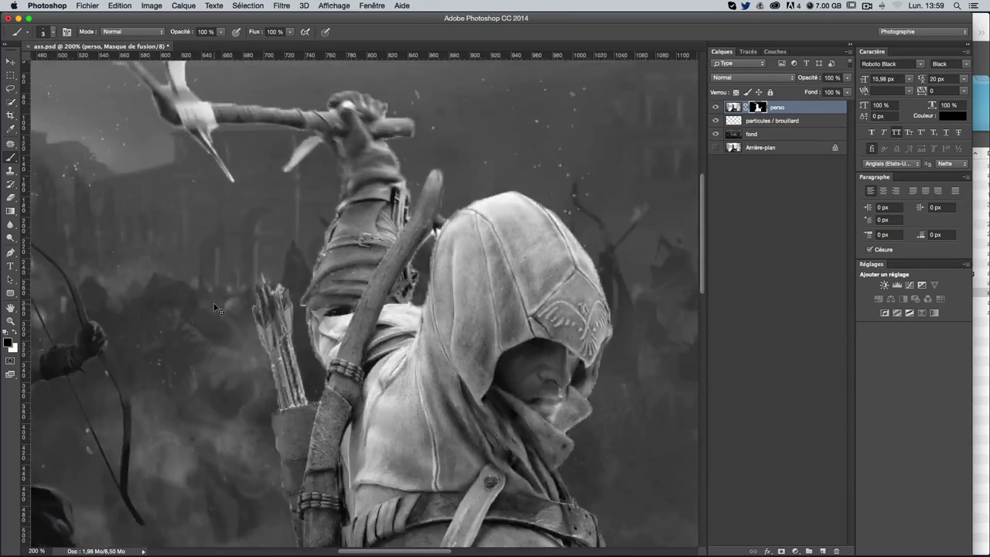
# Select the particules / brouillard layer and hide the Arrière-plan layer
pyautogui.press('v')
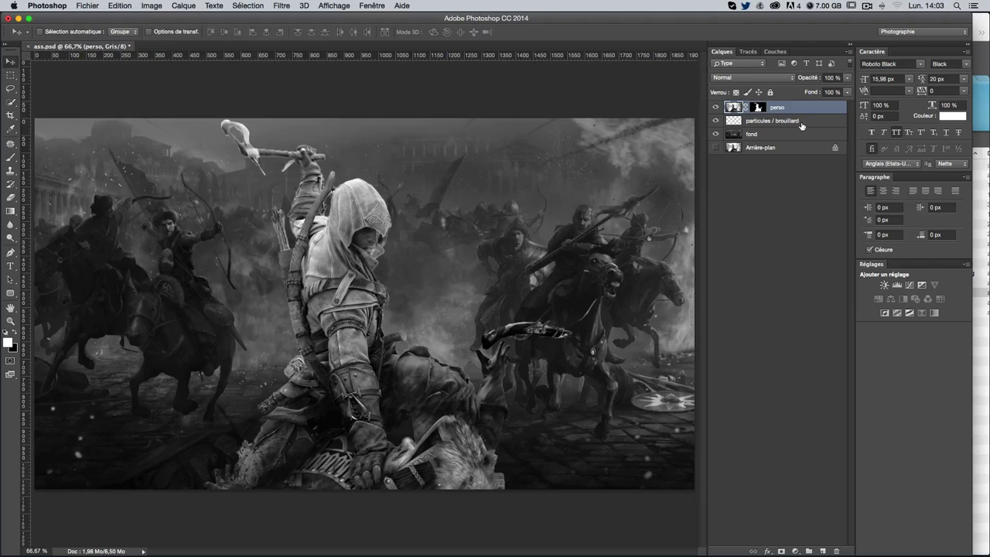
pyautogui.click(803, 123)
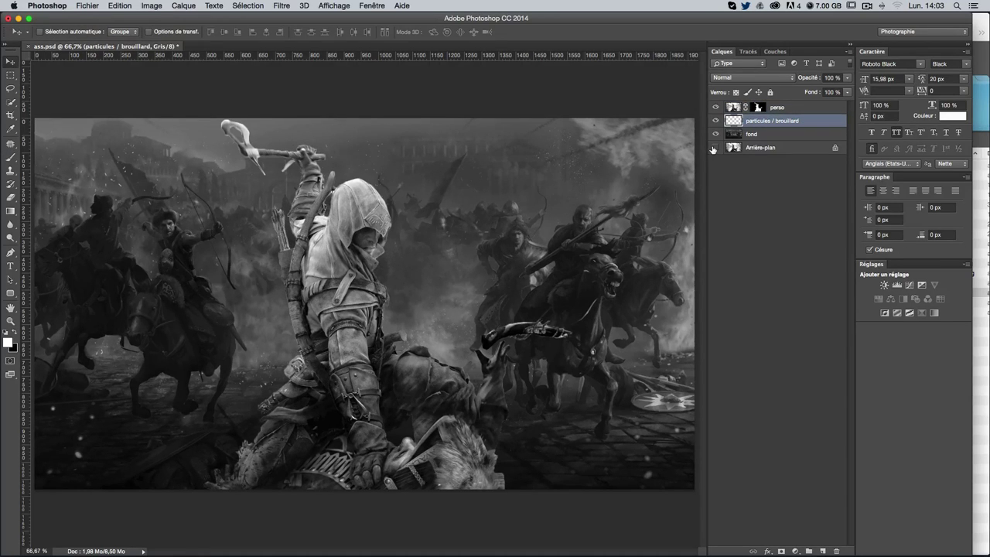
pyautogui.click(714, 148)
# Reset the brush presets to the default brush set
pyautogui.click(10, 154)
pyautogui.click(55, 34)
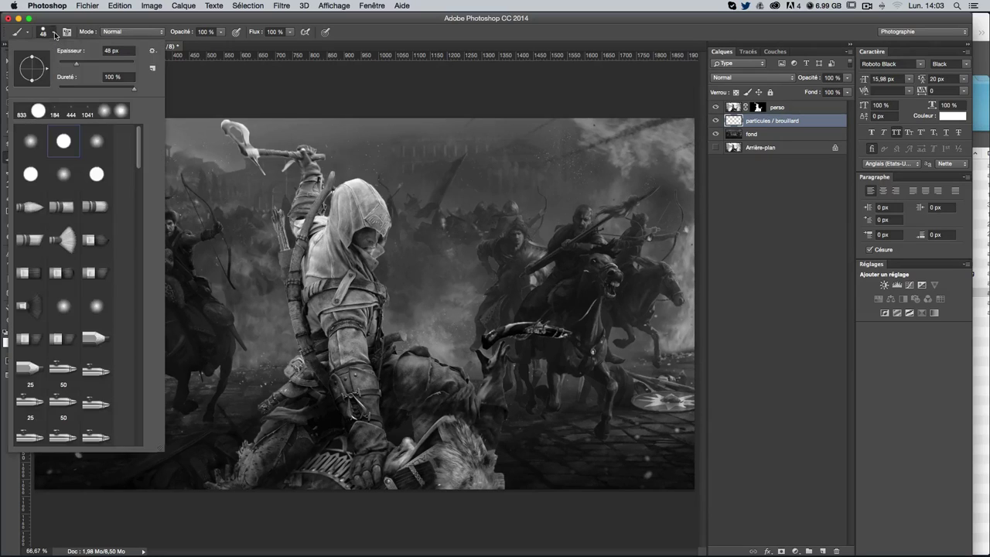
pyautogui.click(153, 51)
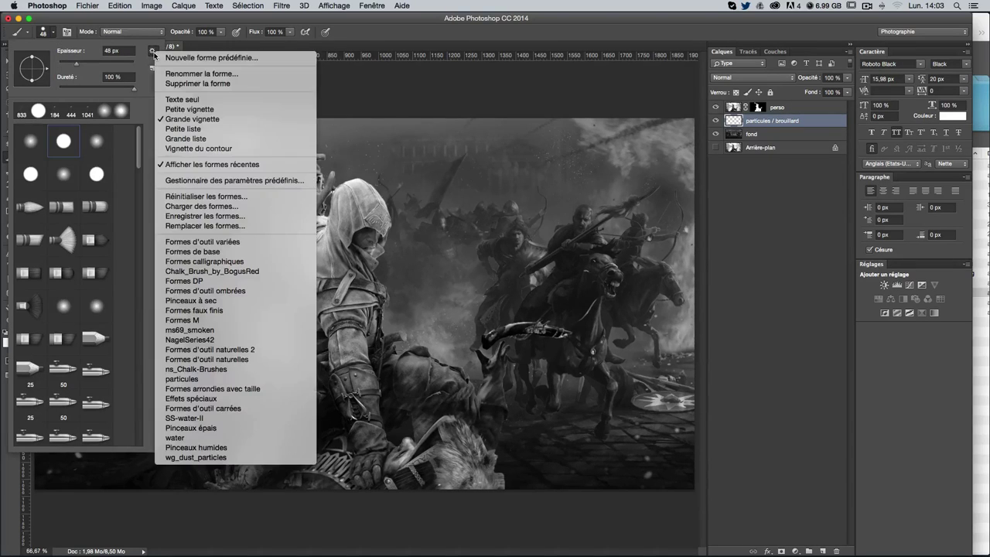
pyautogui.click(213, 198)
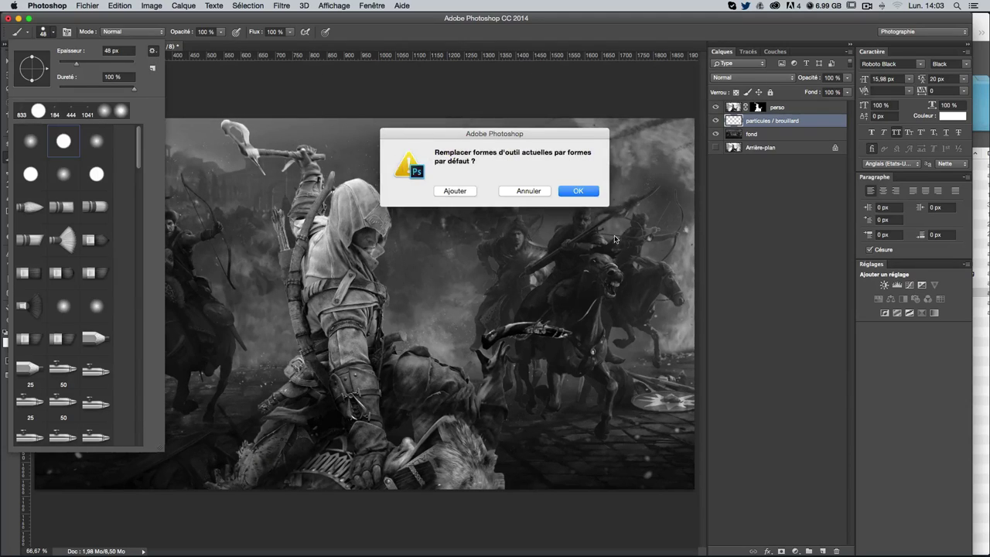
pyautogui.click(577, 191)
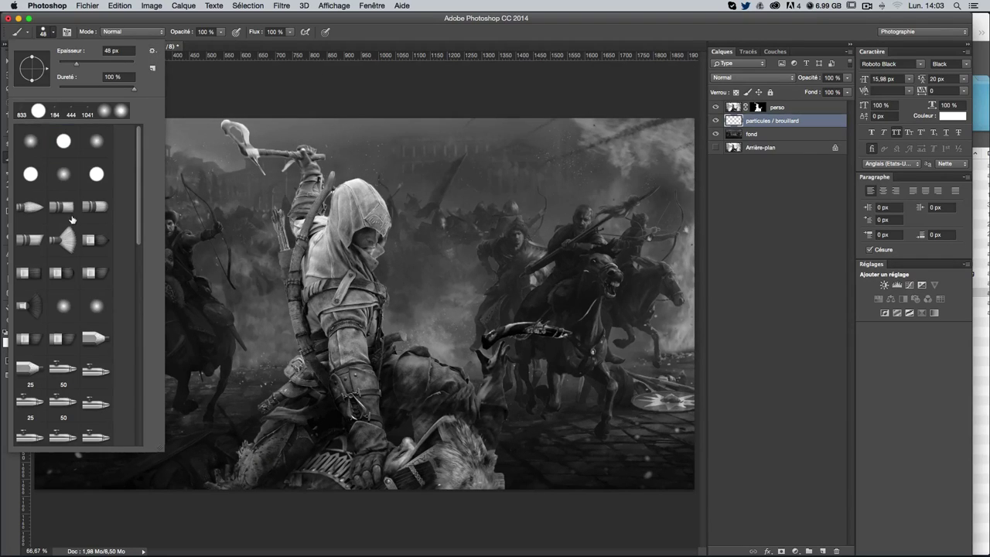
pyautogui.scroll(5, 100, 294)
pyautogui.scroll(5, 100, 294)
# Append the NagelSeries42 smoke brushes and pick the 870 px smoke brush
pyautogui.click(153, 53)
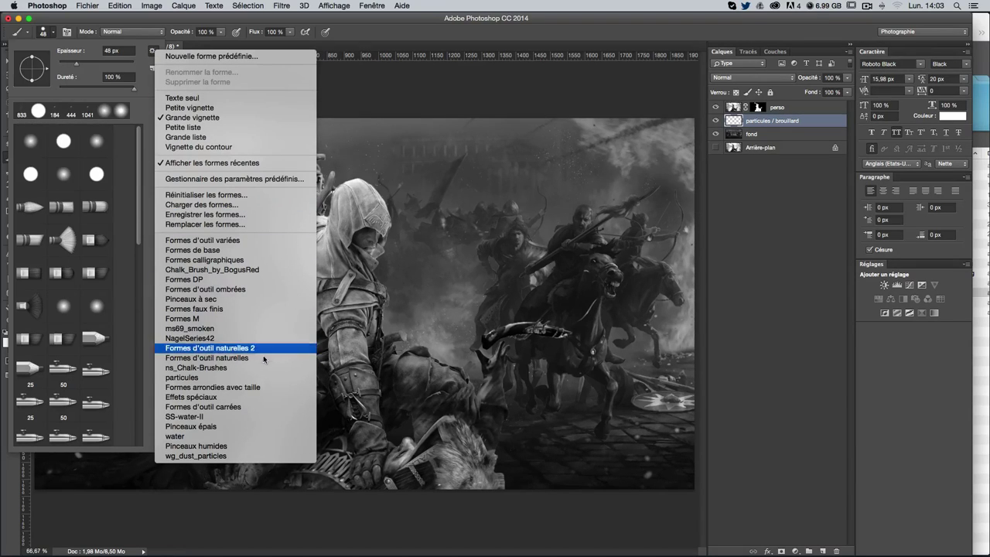
pyautogui.click(202, 341)
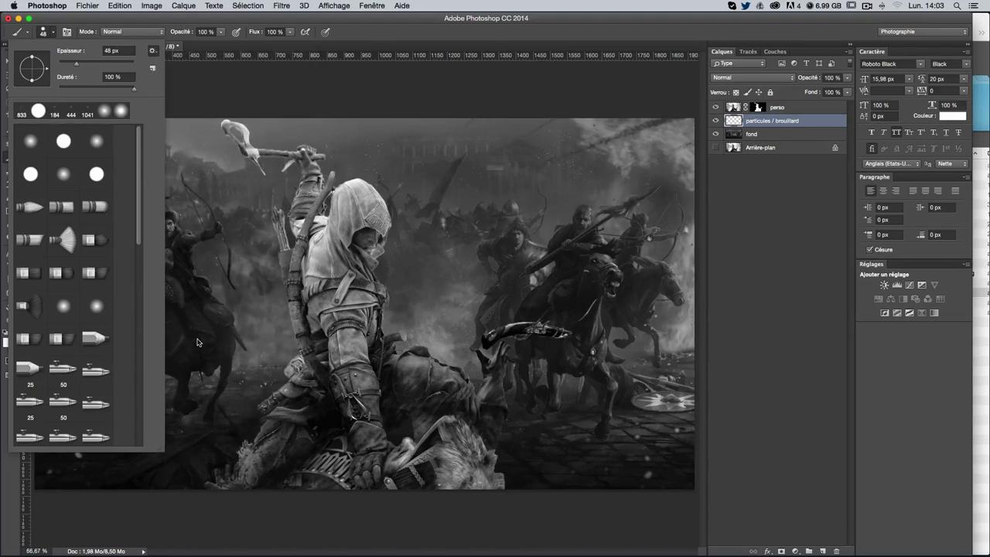
pyautogui.click(460, 195)
pyautogui.moveTo(139, 204); pyautogui.dragTo(155, 437)
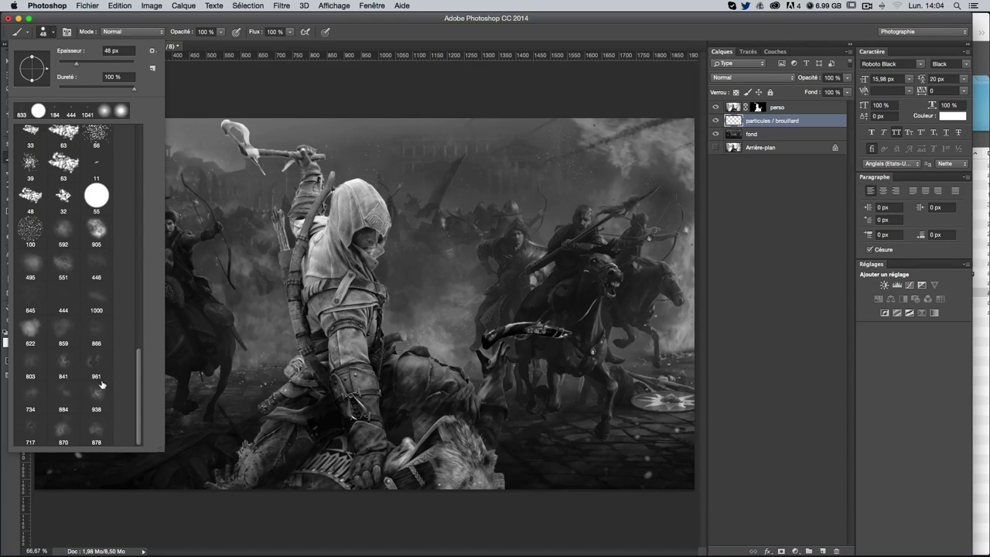
pyautogui.click(64, 427)
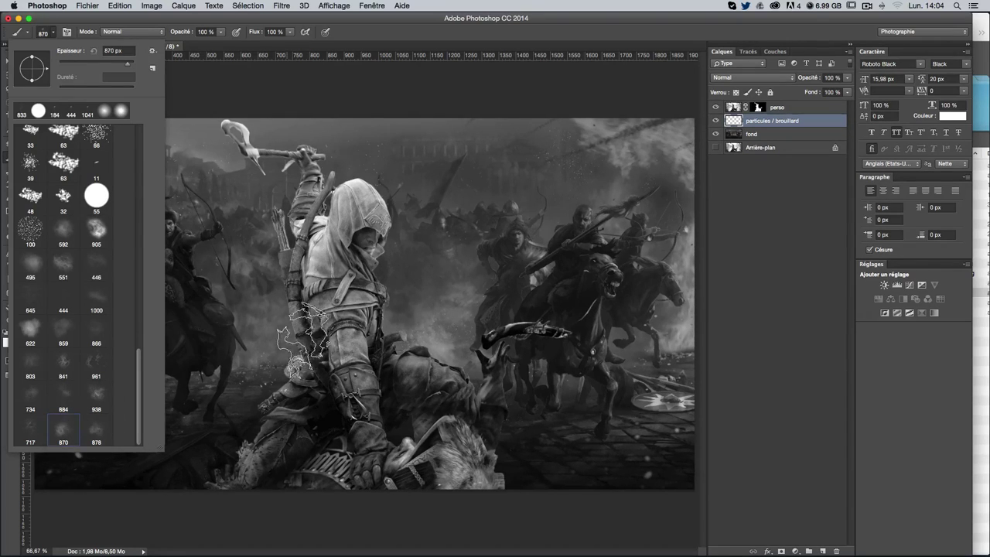
# Paint white fog over the lower part of the scene and the right-side riders
pyautogui.press('Return')
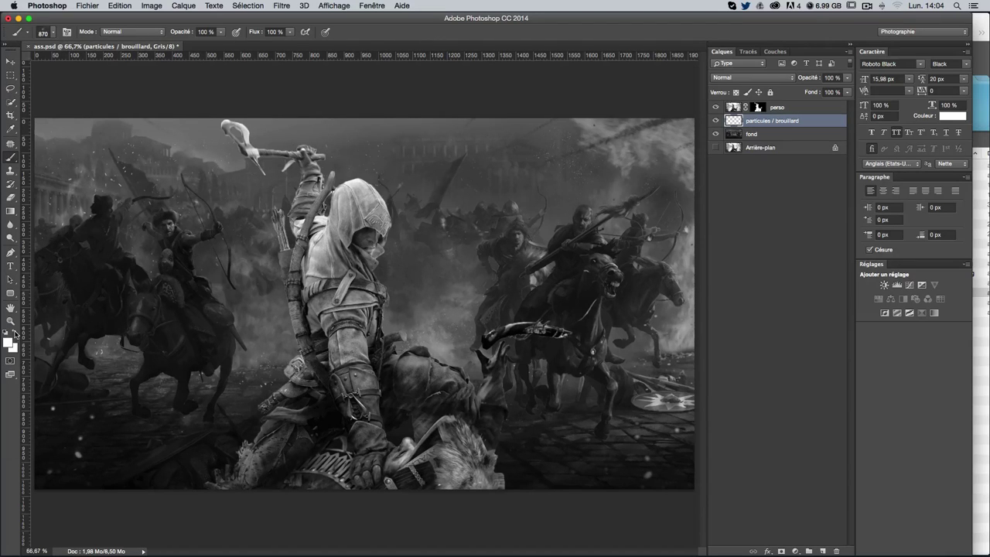
pyautogui.click(15, 333)
pyautogui.click(14, 332)
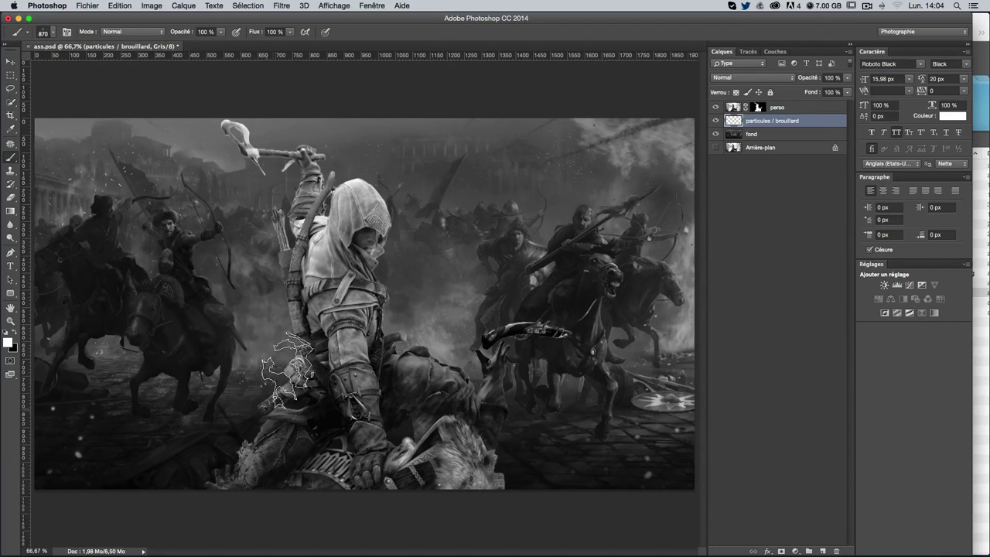
pyautogui.moveTo(147, 452); pyautogui.dragTo(88, 453)
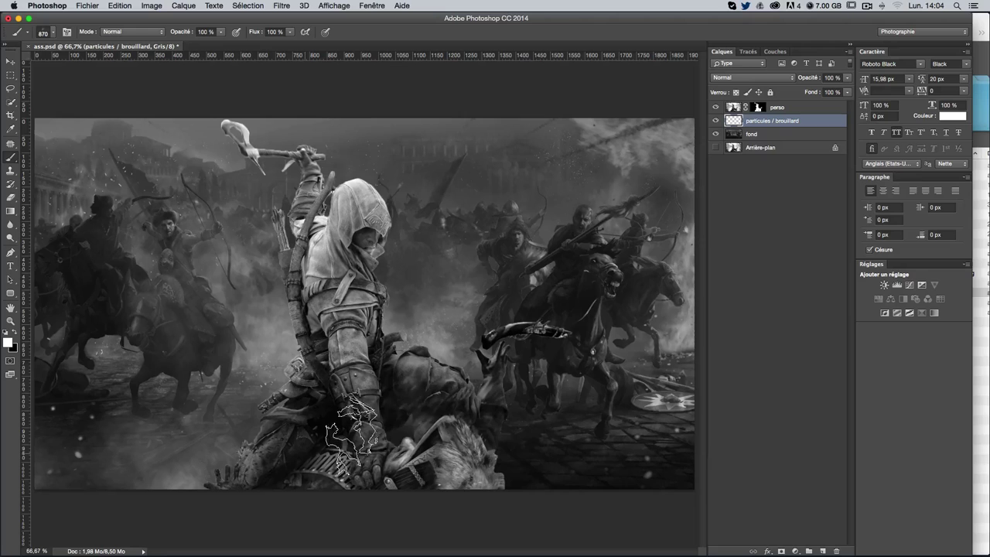
pyautogui.moveTo(514, 507); pyautogui.dragTo(587, 232)
pyautogui.moveTo(464, 232); pyautogui.dragTo(487, 387)
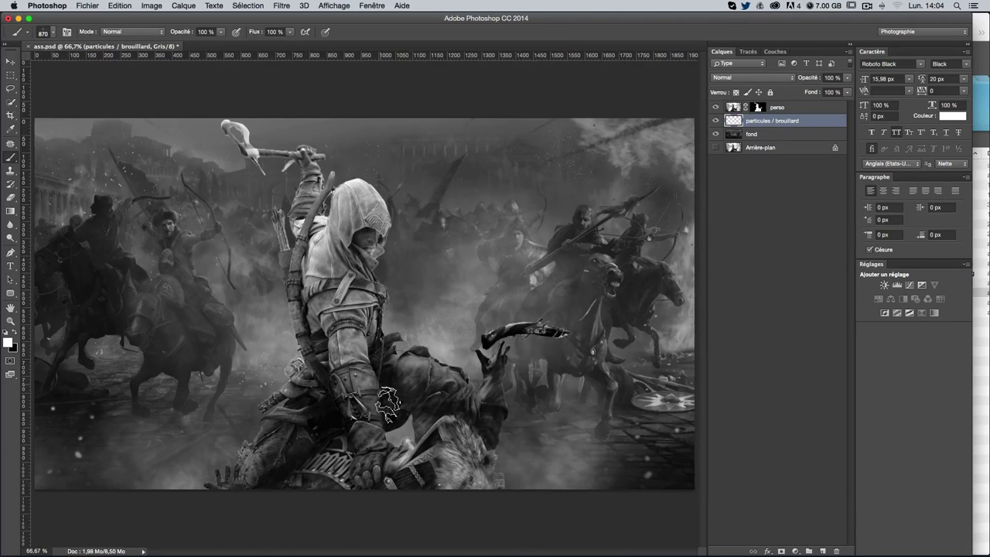
pyautogui.moveTo(541, 309); pyautogui.dragTo(650, 425)
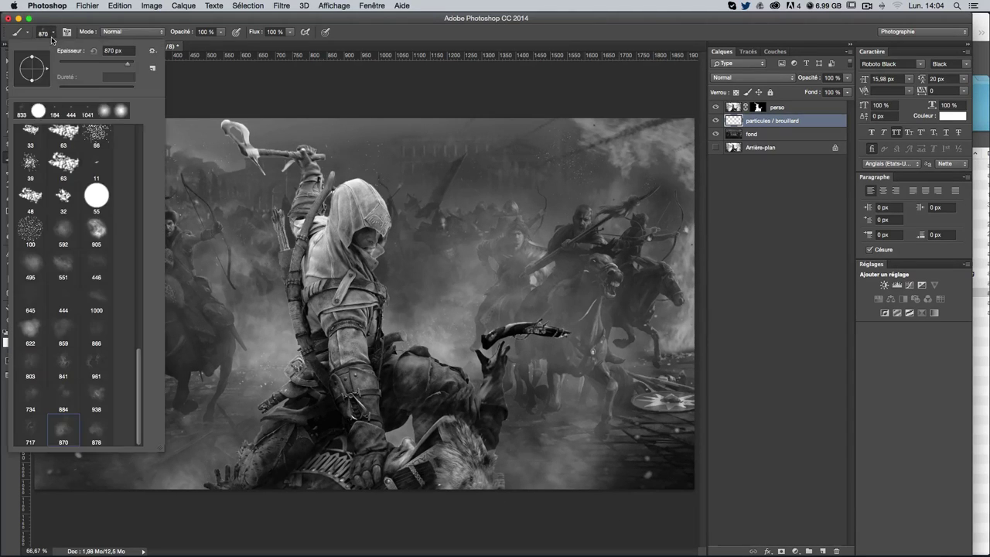
# Add fog over the left horsemen with the 1000 px brush and the lower left with the 803 px brush
pyautogui.click(43, 33)
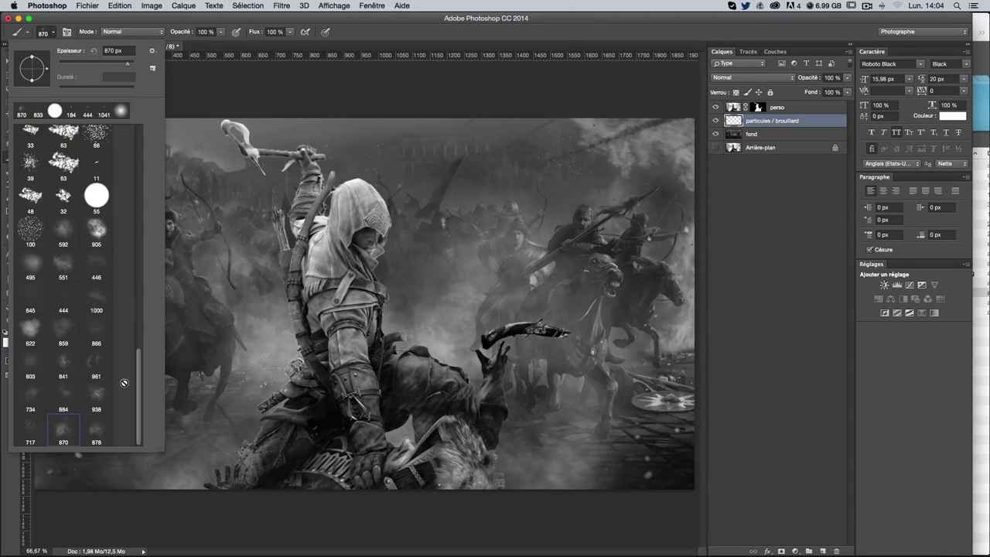
pyautogui.click(95, 300)
pyautogui.click(278, 320)
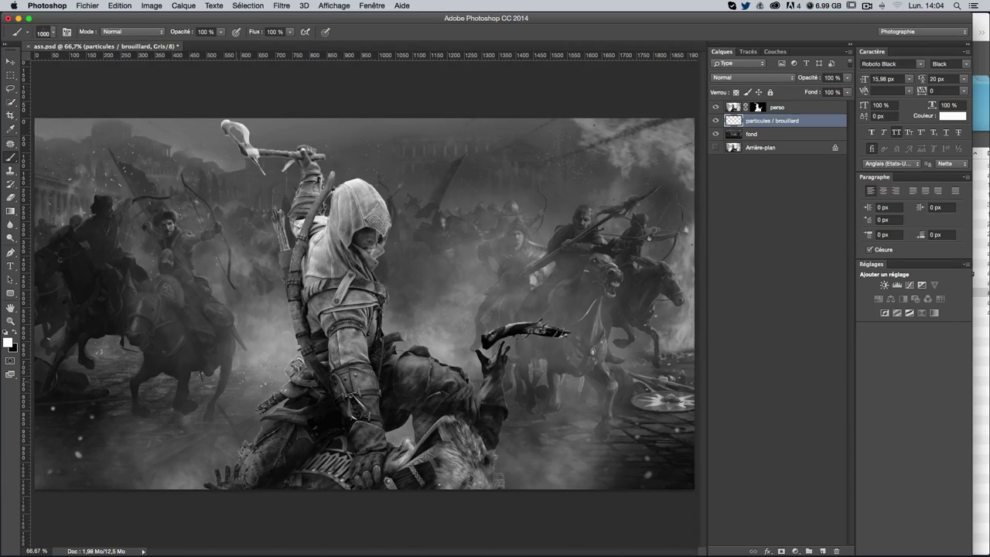
pyautogui.click(309, 337)
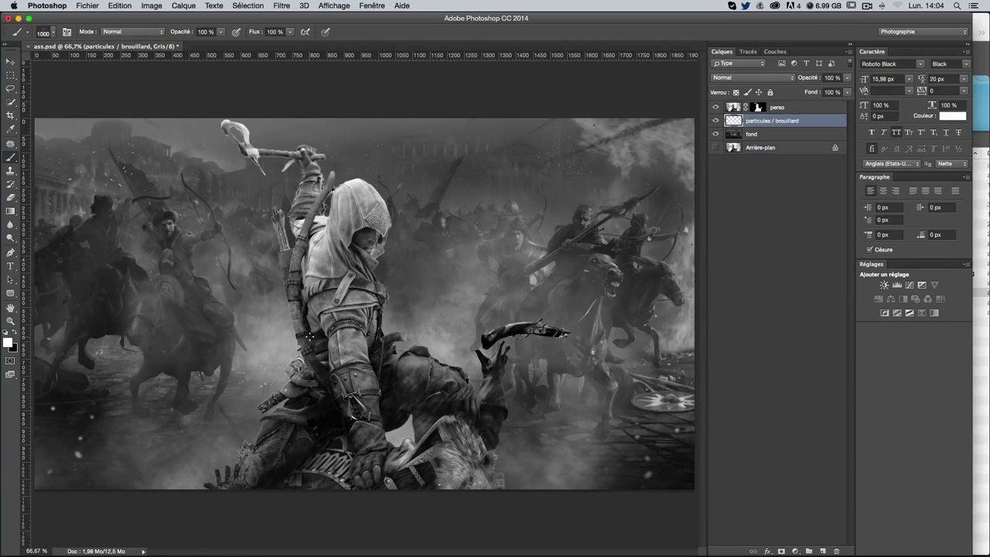
pyautogui.click(48, 34)
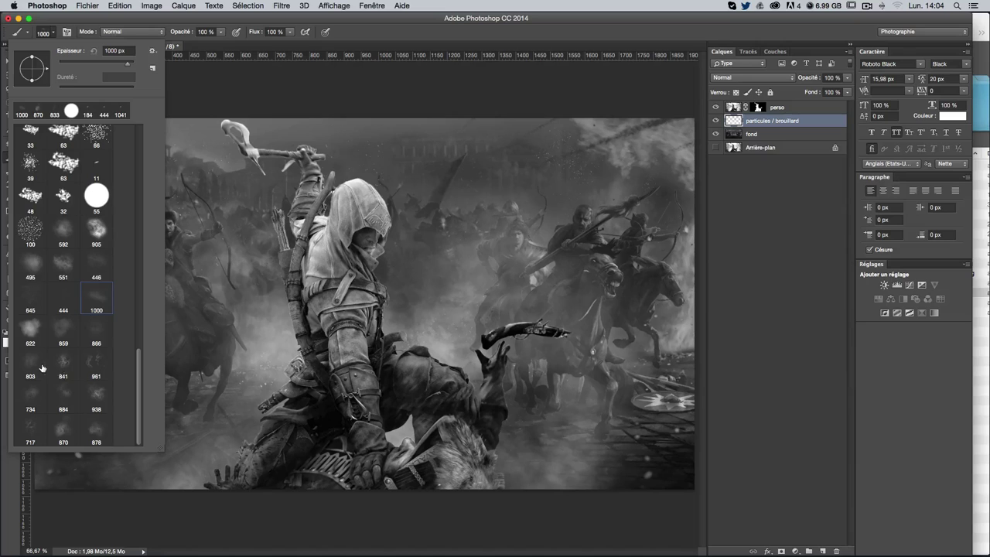
pyautogui.click(39, 366)
pyautogui.press('Return')
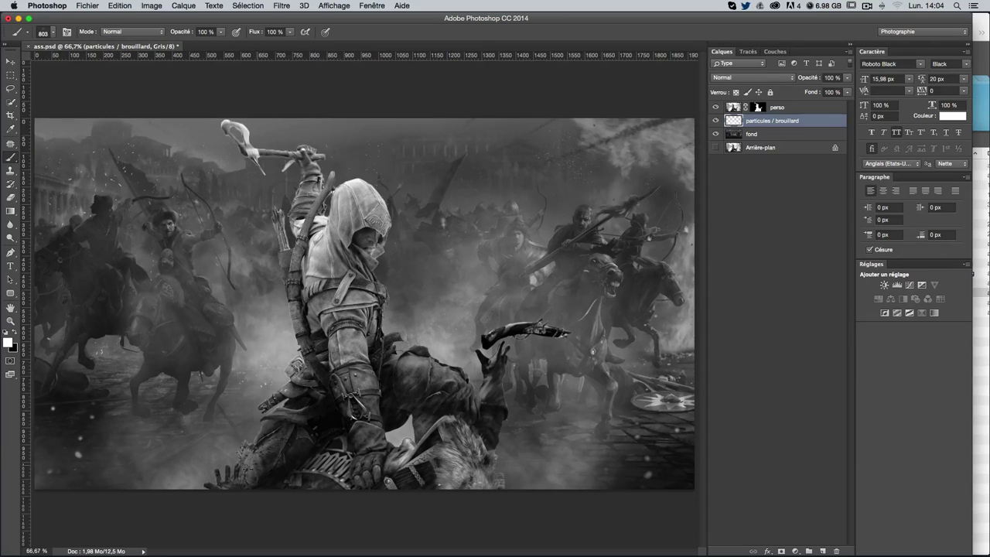
pyautogui.moveTo(246, 430); pyautogui.dragTo(179, 491)
# Switch to the 717 px smoke brush and brighten the fog along the lower left, undoing a lower-right stroke
pyautogui.click(43, 34)
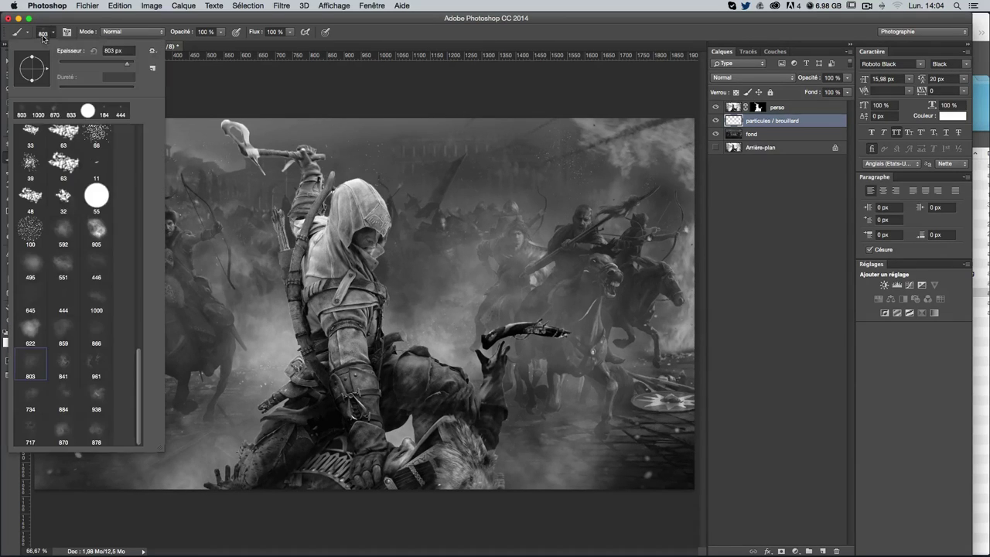
pyautogui.click(29, 297)
pyautogui.press('Return')
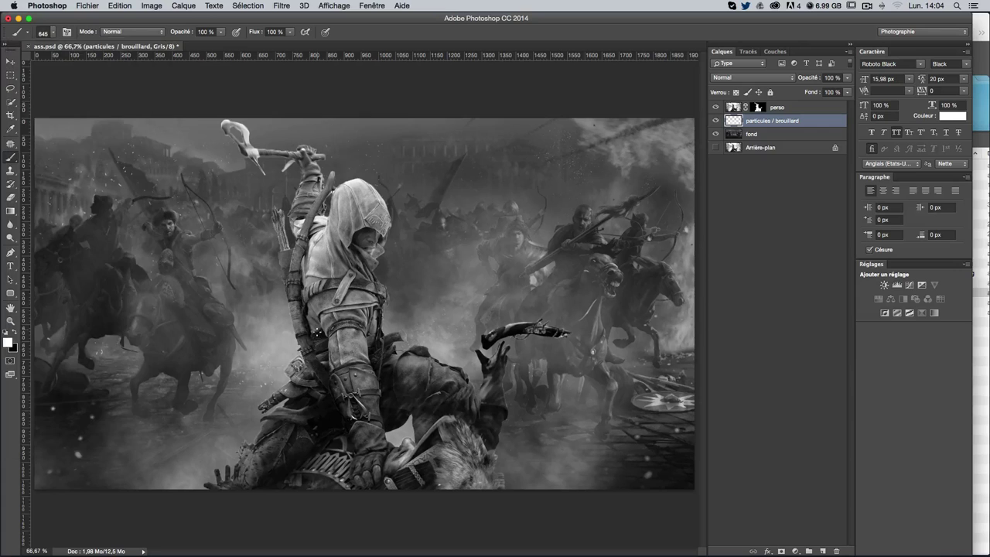
pyautogui.click(48, 32)
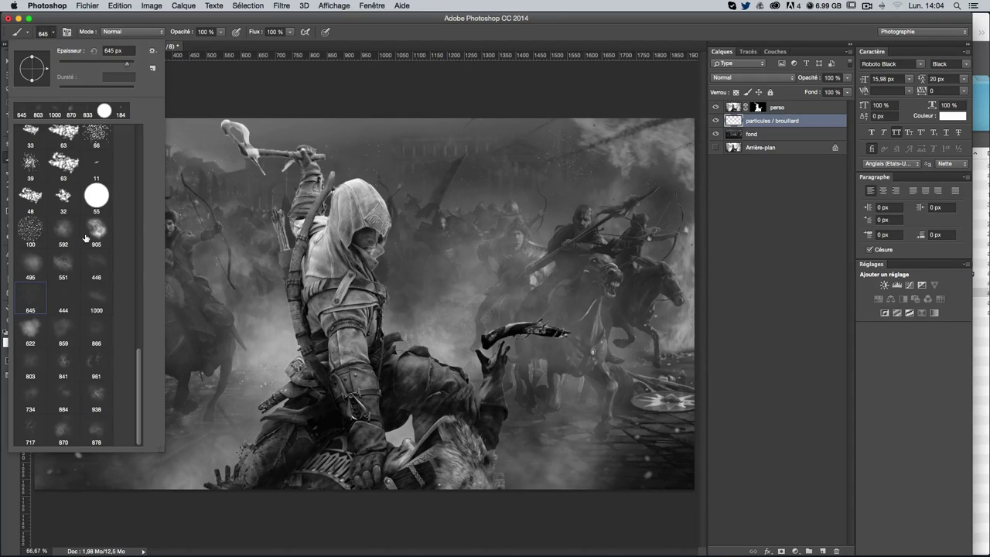
pyautogui.click(37, 272)
pyautogui.press('Return')
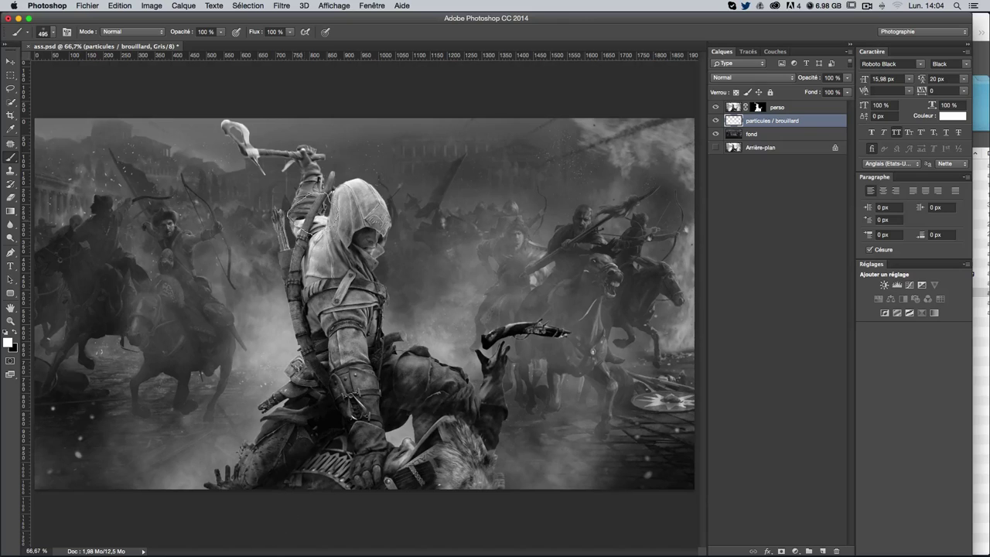
pyautogui.click(43, 36)
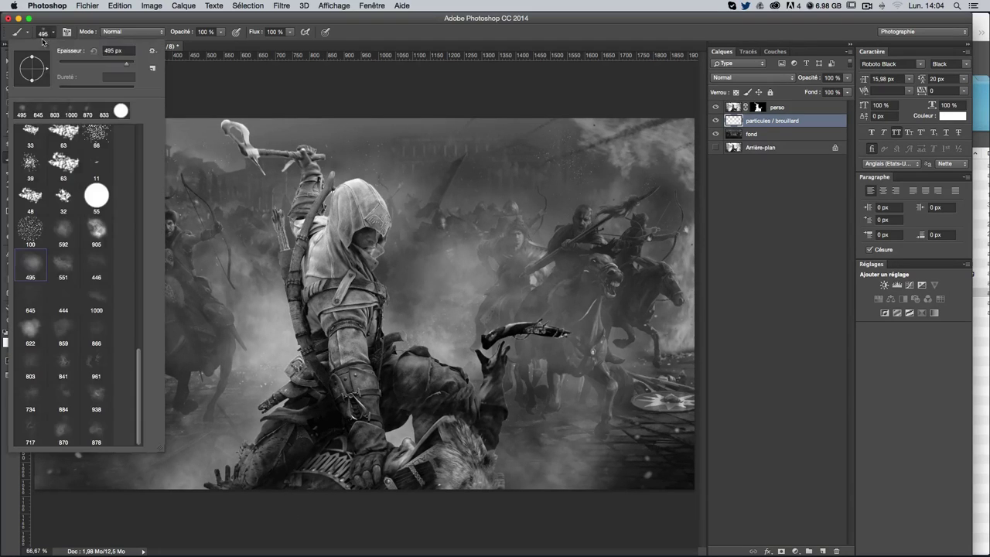
pyautogui.click(37, 427)
pyautogui.press('Return')
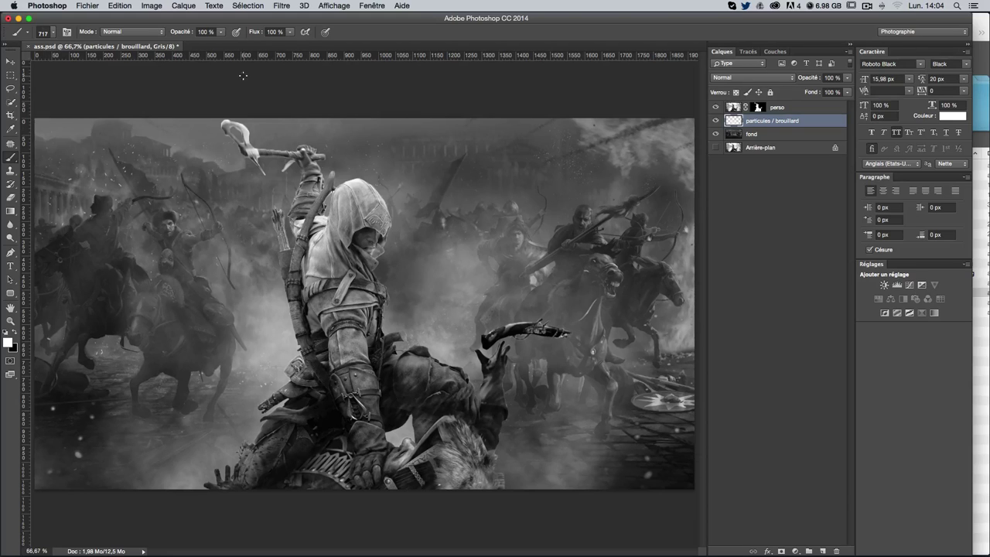
pyautogui.moveTo(612, 527); pyautogui.dragTo(584, 473)
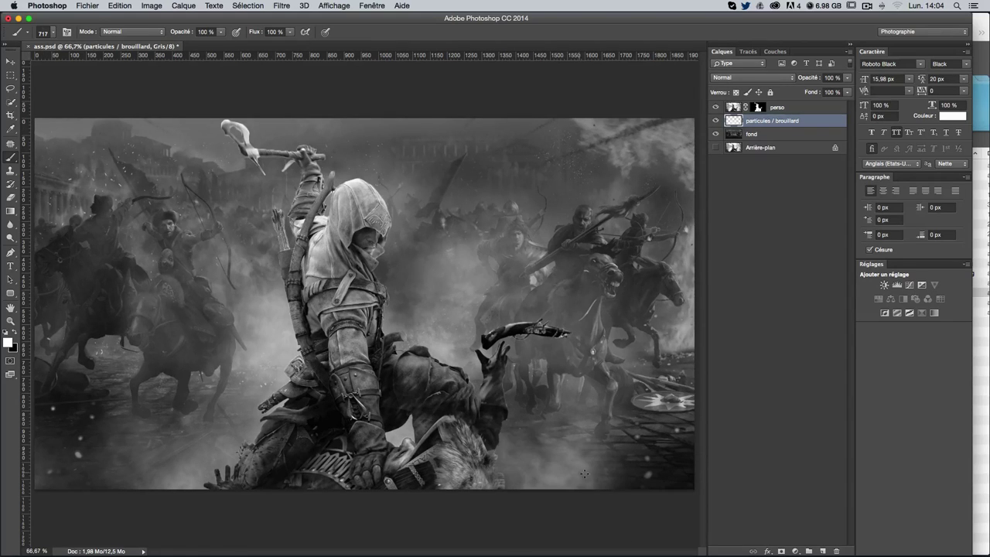
pyautogui.hotkey('ctrl', 'z')
pyautogui.moveTo(224, 474); pyautogui.dragTo(133, 487)
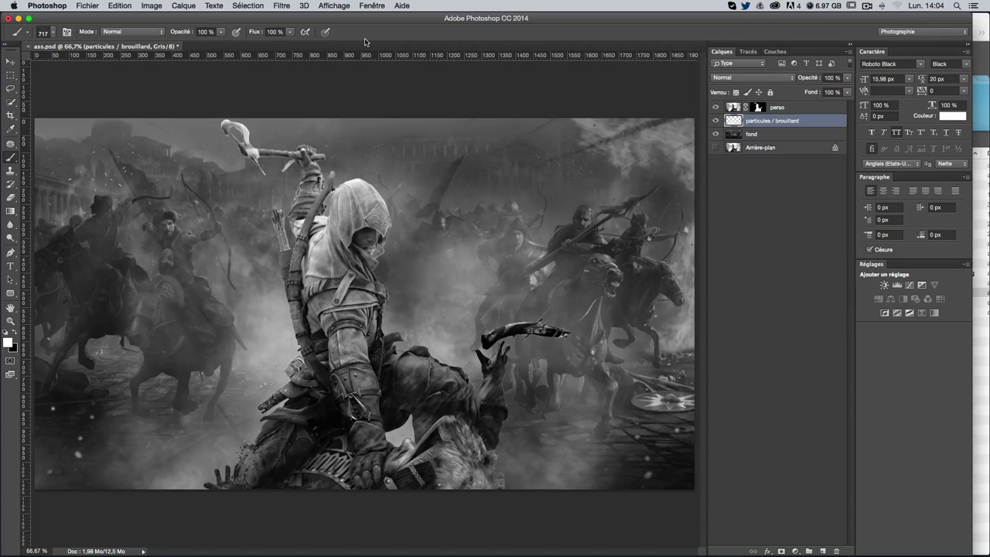
# Bring up the list of brush presets again
pyautogui.click(46, 33)
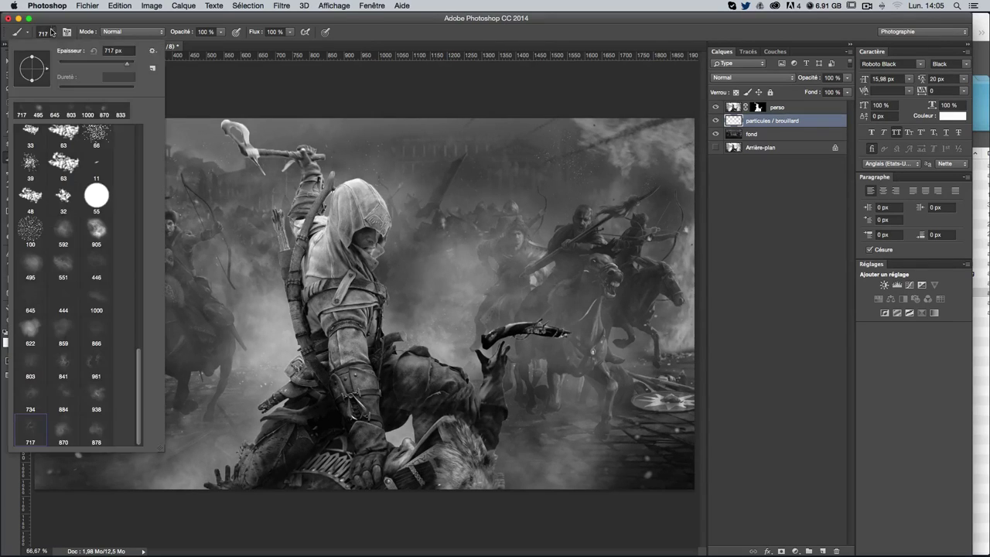
pyautogui.click(54, 35)
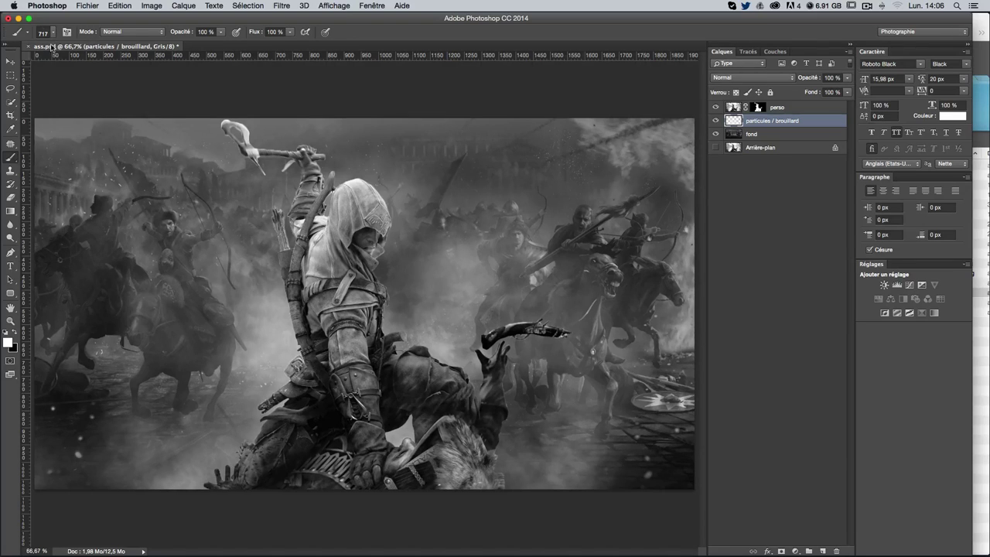
pyautogui.click(51, 33)
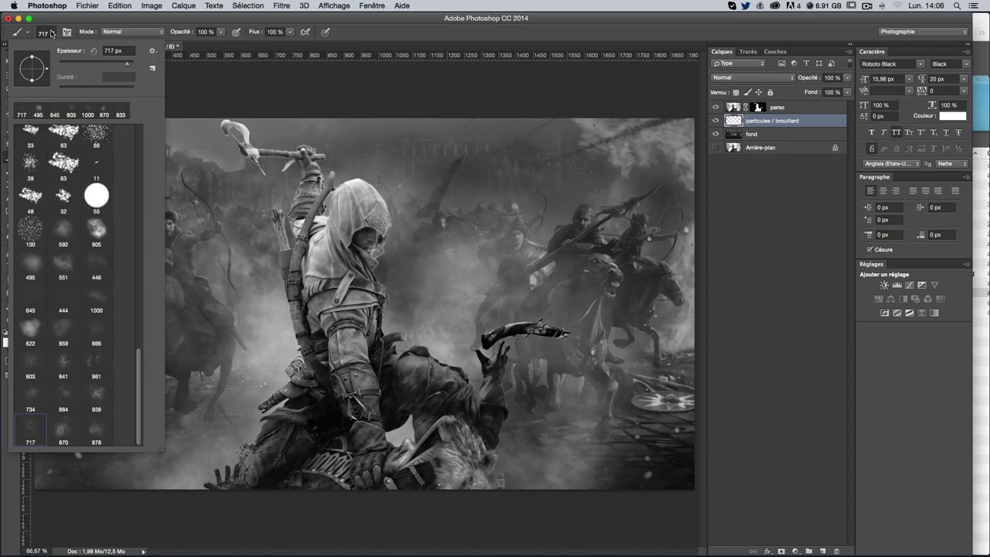
# Append the wg_dust_particles brush set and select the 2499 dust particle brush
pyautogui.click(152, 51)
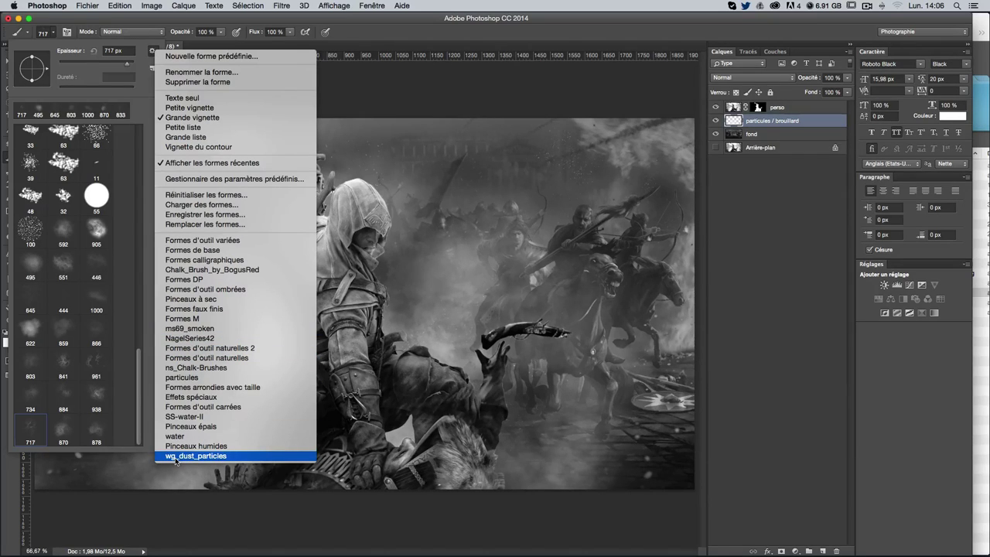
pyautogui.click(178, 457)
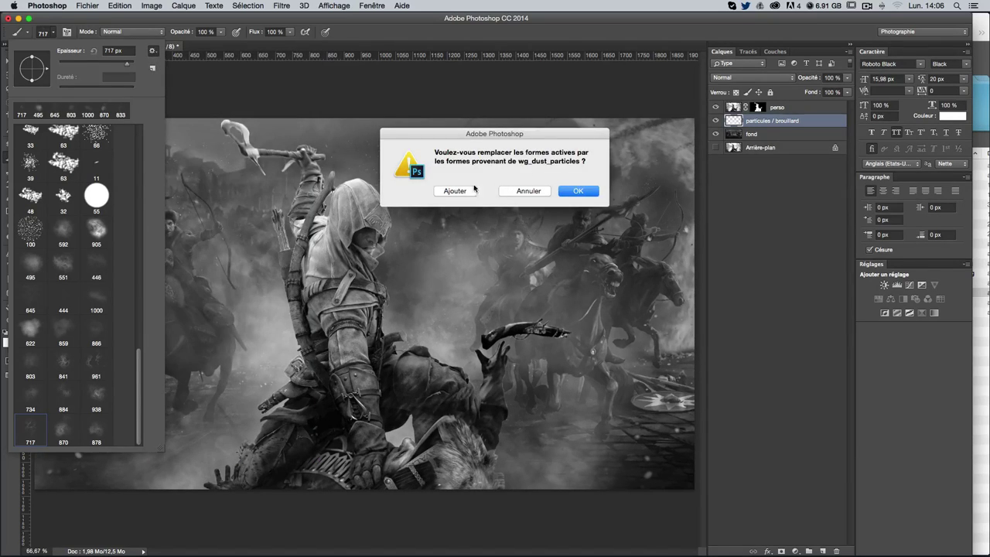
pyautogui.click(412, 199)
pyautogui.scroll(-5, 94, 311)
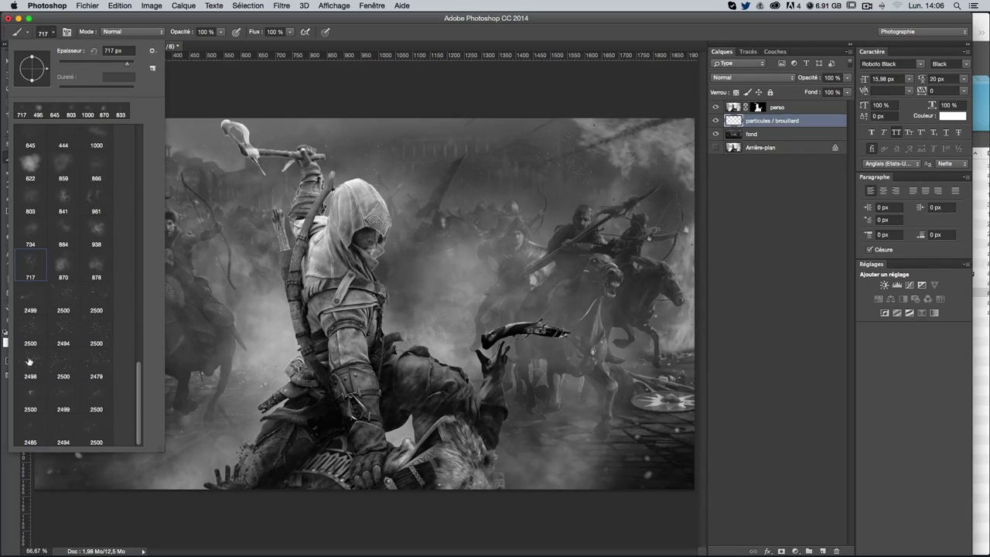
pyautogui.click(31, 303)
# Undo the heavy white dust stamp and shrink the brush to about 1592 px
pyautogui.click(224, 278)
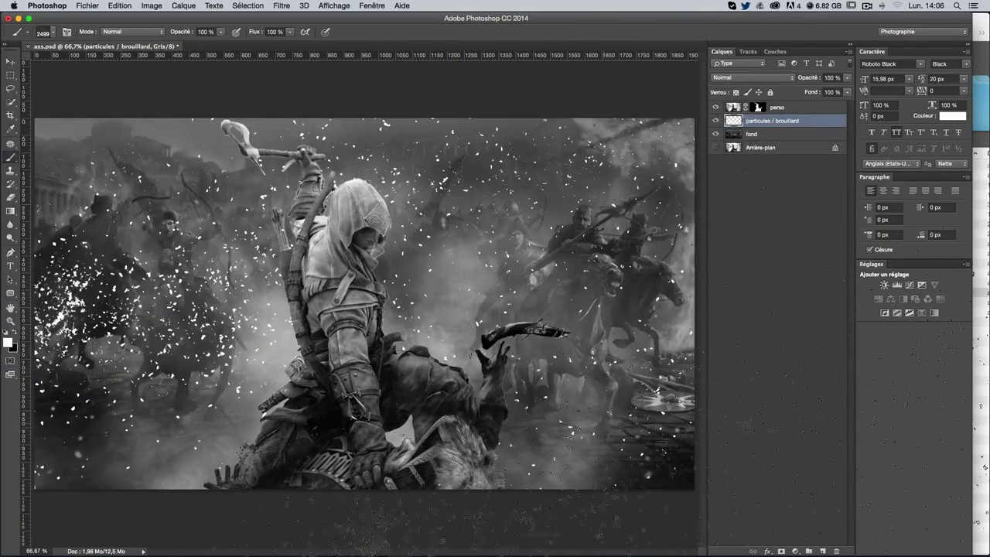
pyautogui.hotkey('ctrl', 'z')
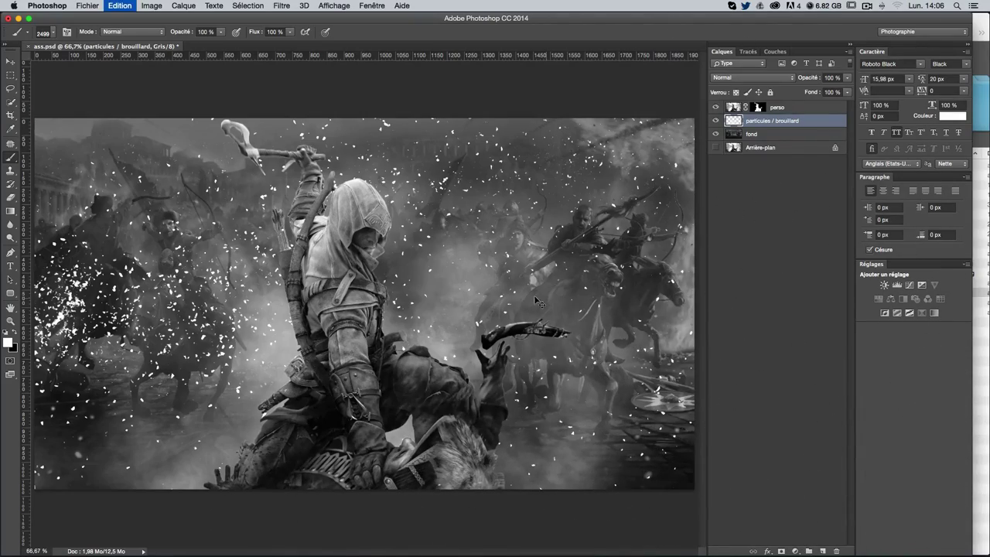
pyautogui.moveTo(526, 232); pyautogui.dragTo(444, 232)
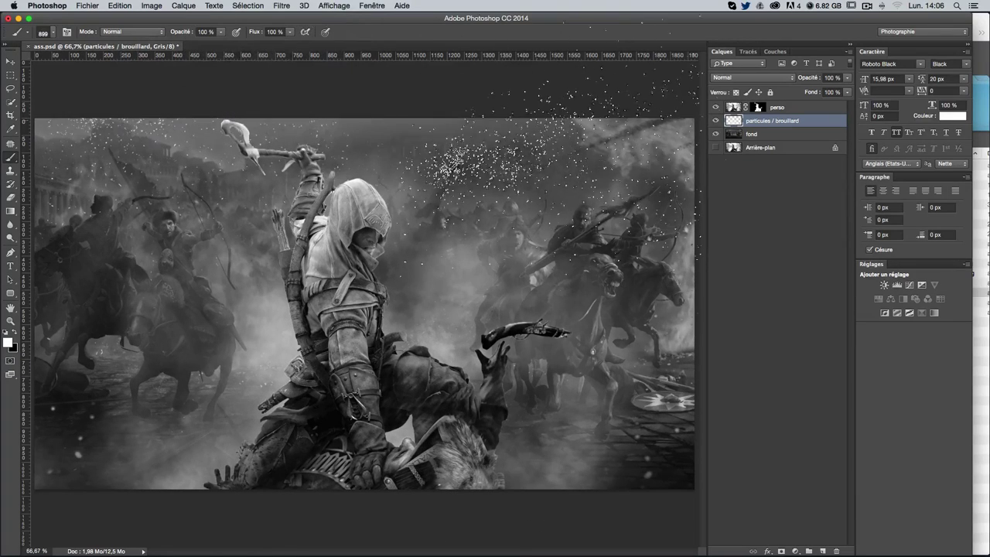
# Stamp white particles in the upper right and lower left with a 2500 particle brush at ~1800 px
pyautogui.click(44, 34)
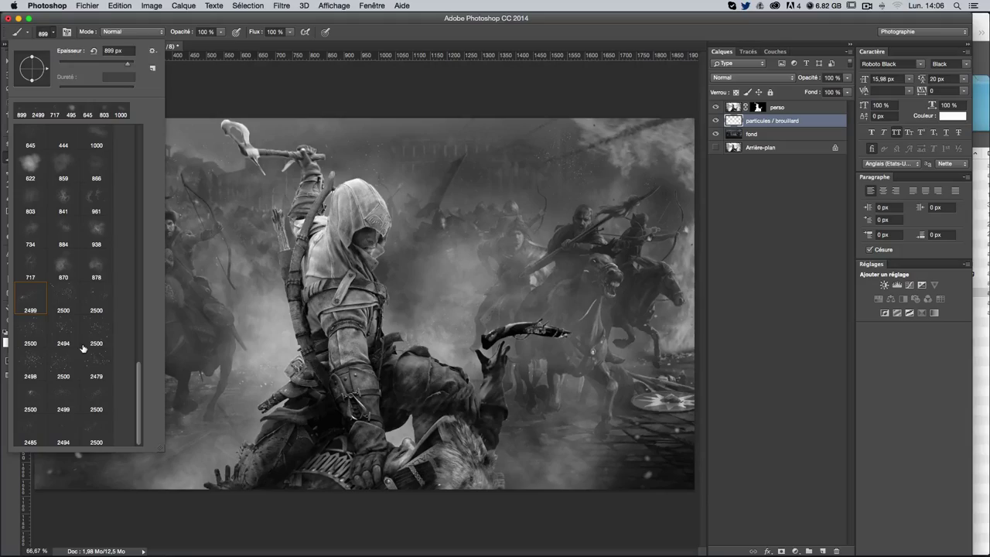
pyautogui.click(33, 335)
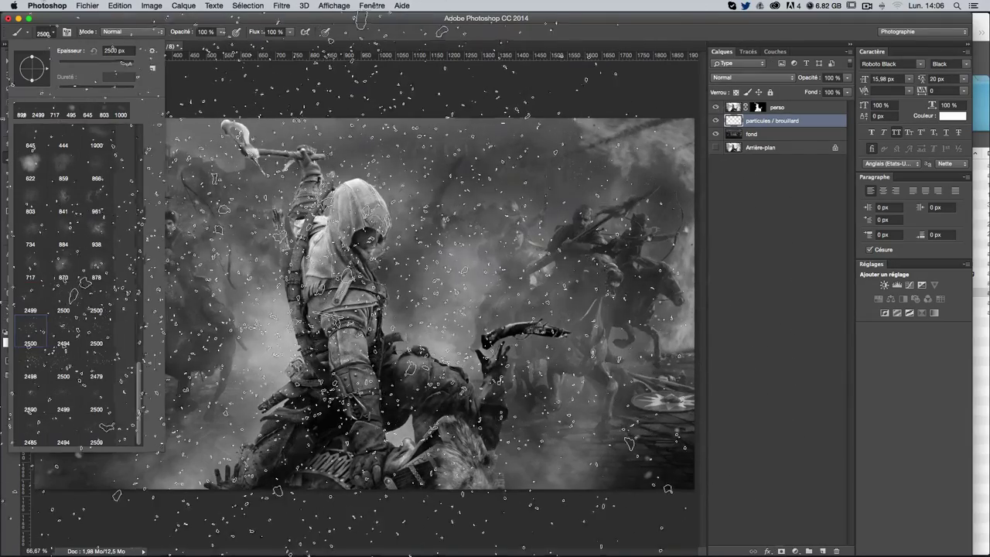
pyautogui.moveTo(382, 298); pyautogui.dragTo(194, 292)
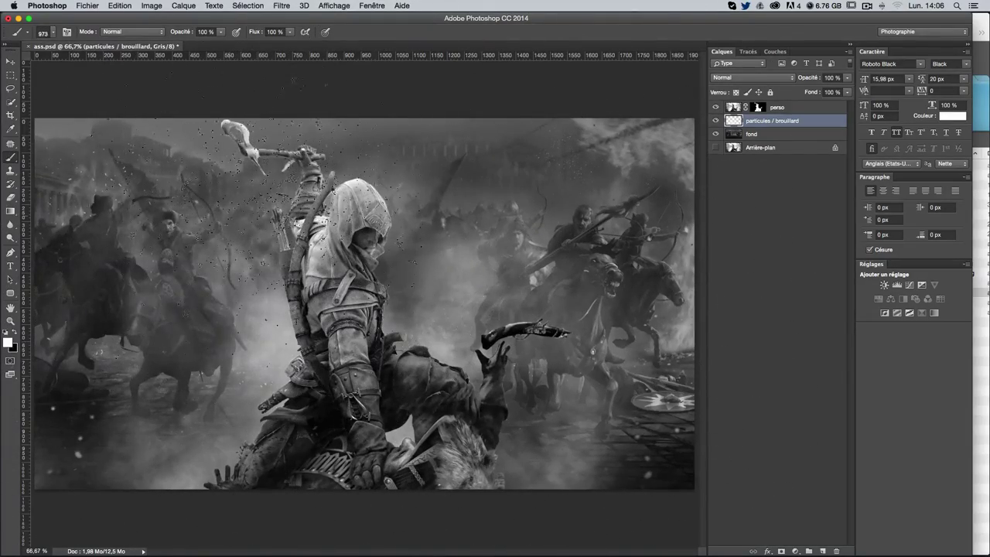
pyautogui.click(262, 228)
pyautogui.press('super+z')
pyautogui.click(634, 69)
pyautogui.click(178, 479)
# Zoom out to review the composition, return to 66.7%, and set black as the painting colour
pyautogui.press('super+minus')
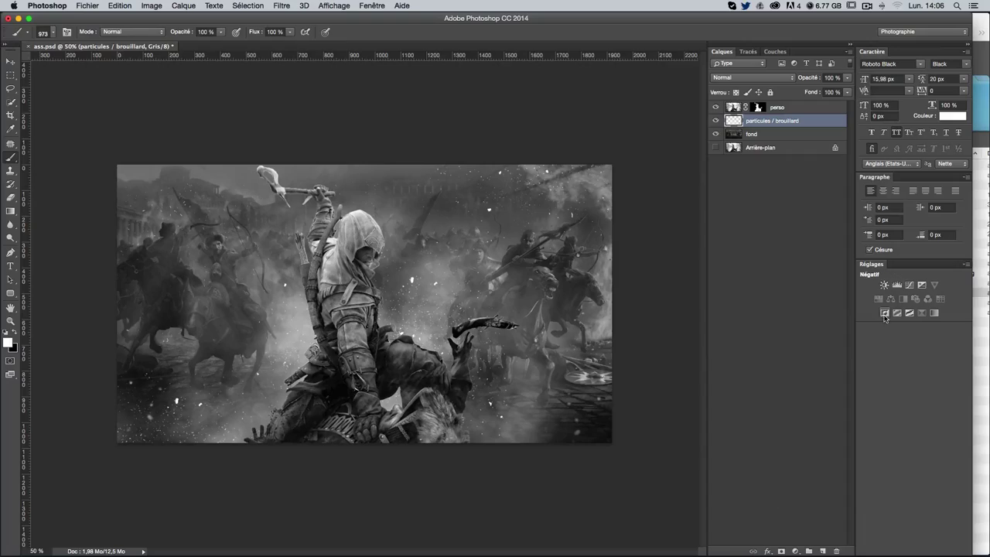
pyautogui.press('super+plus')
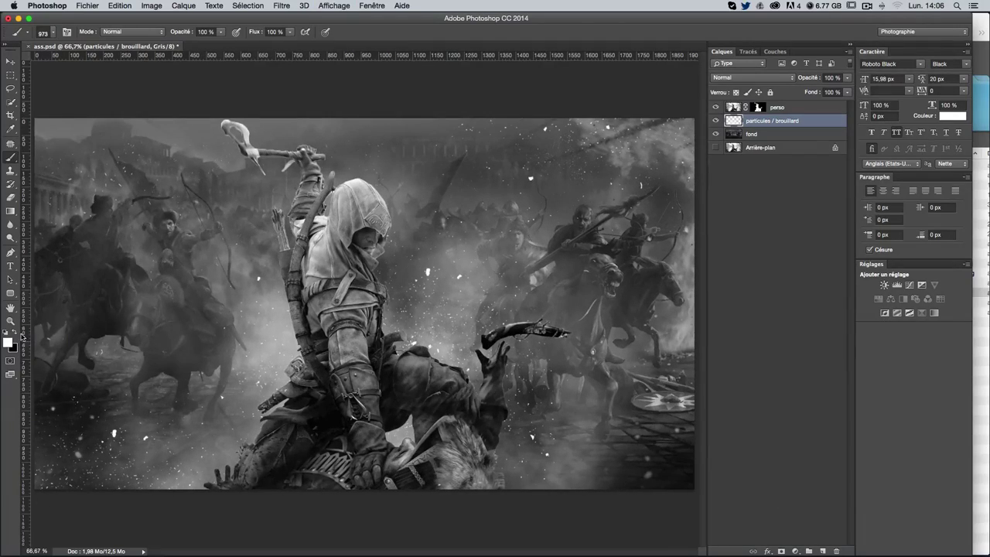
pyautogui.click(15, 331)
# Scatter black particles over the lower left and the hero's body, undoing the lower-right spray
pyautogui.moveTo(185, 324); pyautogui.dragTo(263, 440)
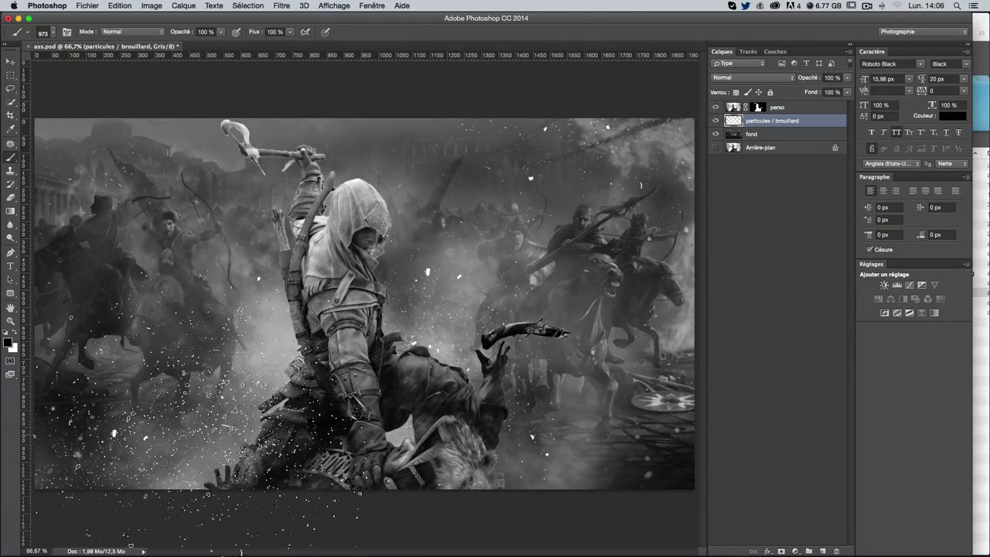
pyautogui.moveTo(232, 386); pyautogui.dragTo(317, 464)
pyautogui.moveTo(433, 394); pyautogui.dragTo(631, 493)
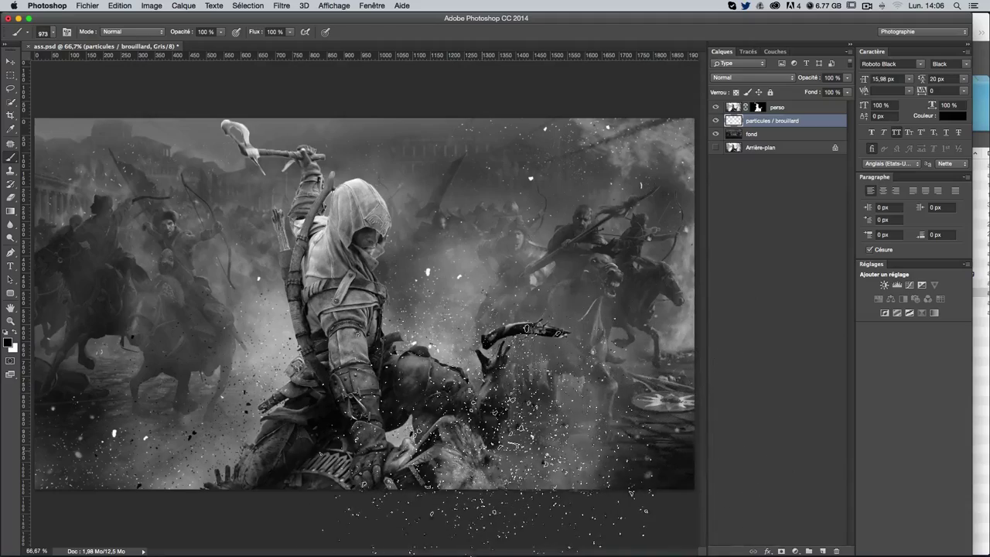
pyautogui.press('super+z')
pyautogui.moveTo(309, 363); pyautogui.dragTo(364, 418)
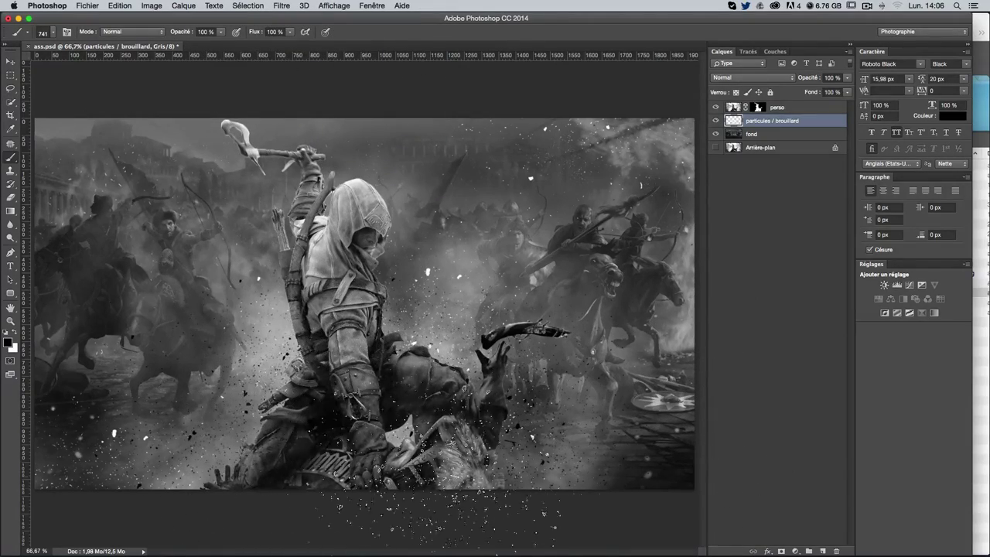
pyautogui.moveTo(340, 371); pyautogui.dragTo(556, 480)
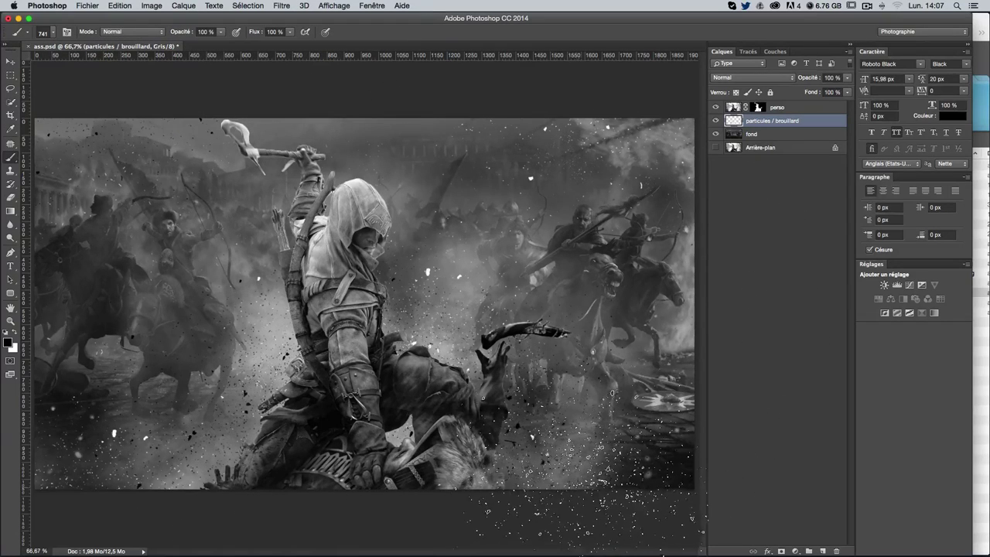
# With another 2500 particle brush at 630 px, stamp dark particles by the right horses
pyautogui.click(47, 35)
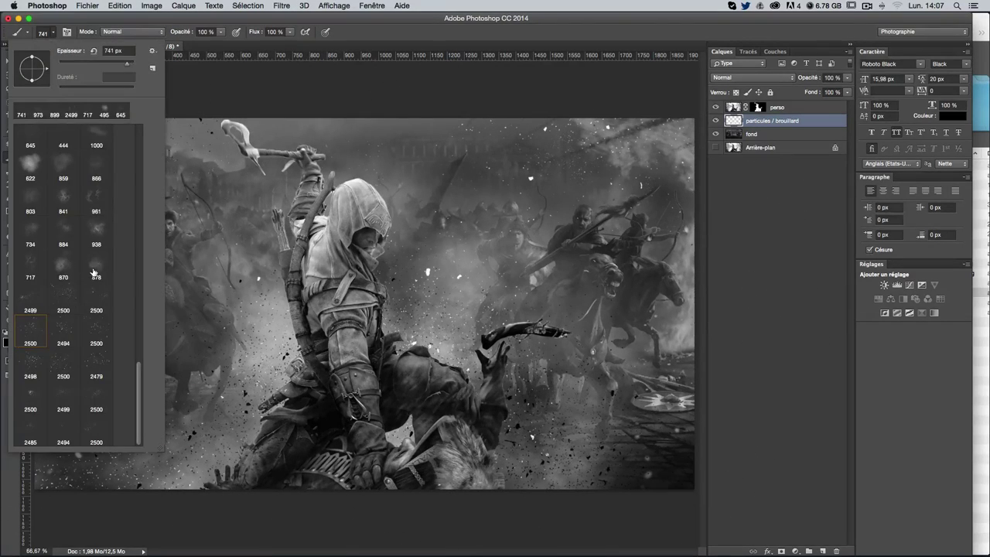
pyautogui.click(33, 401)
pyautogui.moveTo(437, 302); pyautogui.dragTo(448, 275)
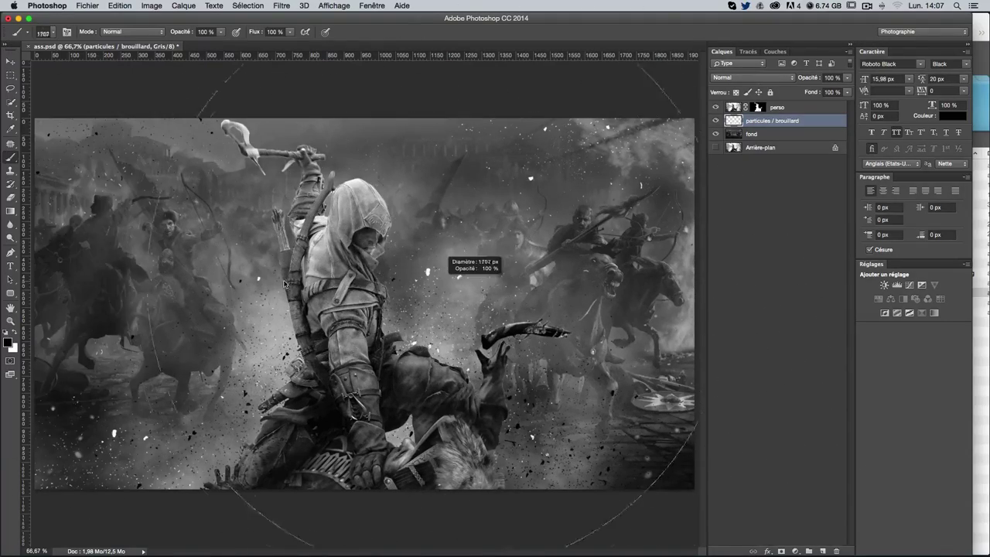
pyautogui.moveTo(162, 89); pyautogui.dragTo(618, 147)
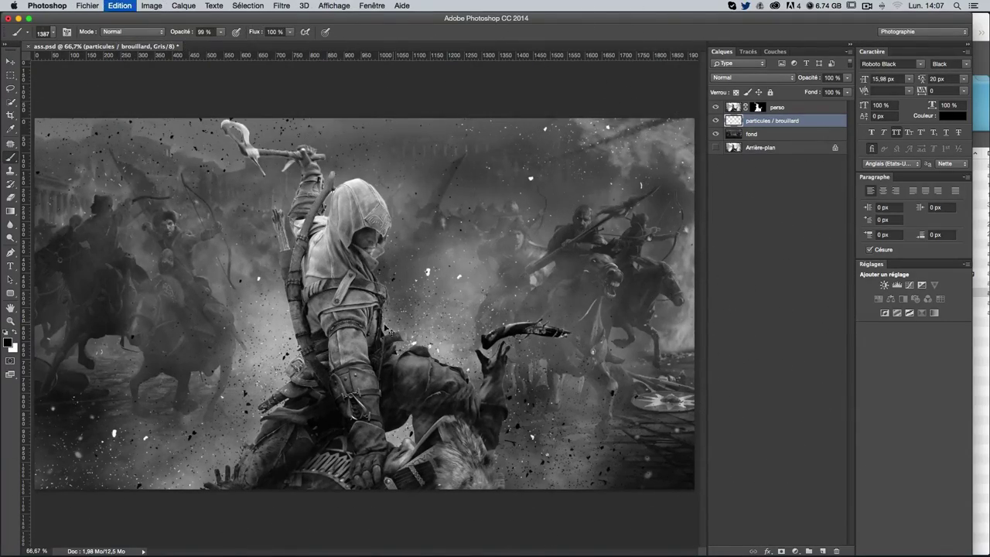
pyautogui.press('super+z')
pyautogui.press('super+z')
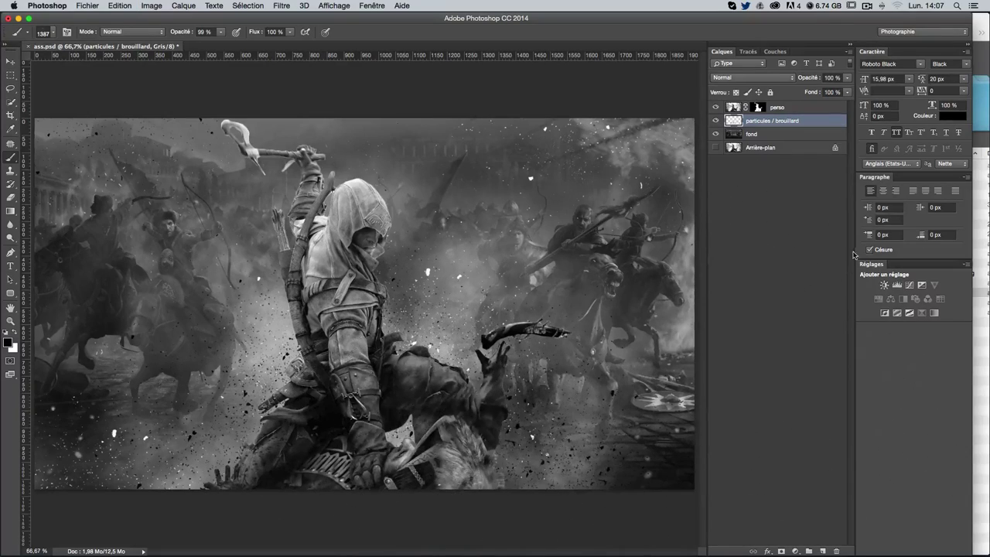
pyautogui.moveTo(495, 263); pyautogui.dragTo(436, 300)
pyautogui.click(650, 333)
pyautogui.press('super+z')
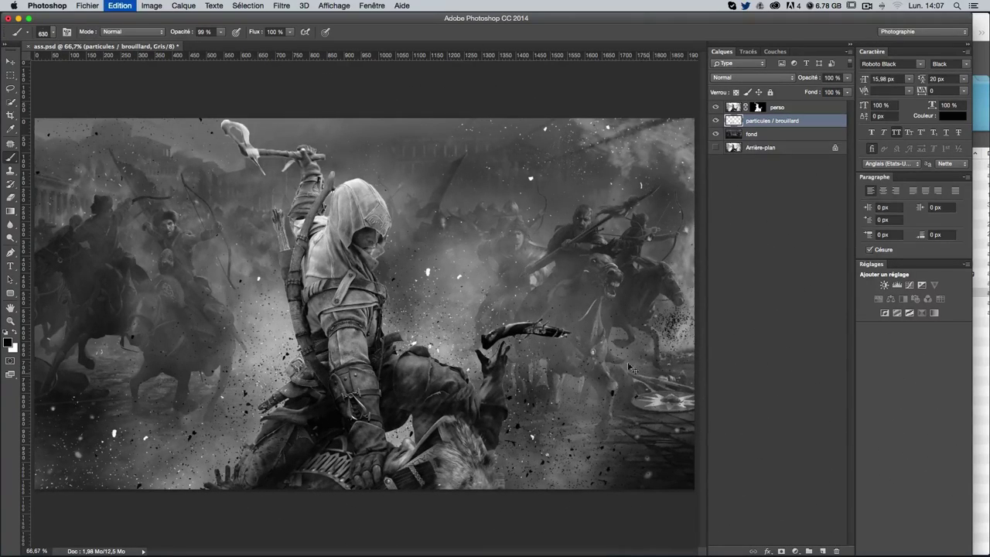
pyautogui.click(629, 368)
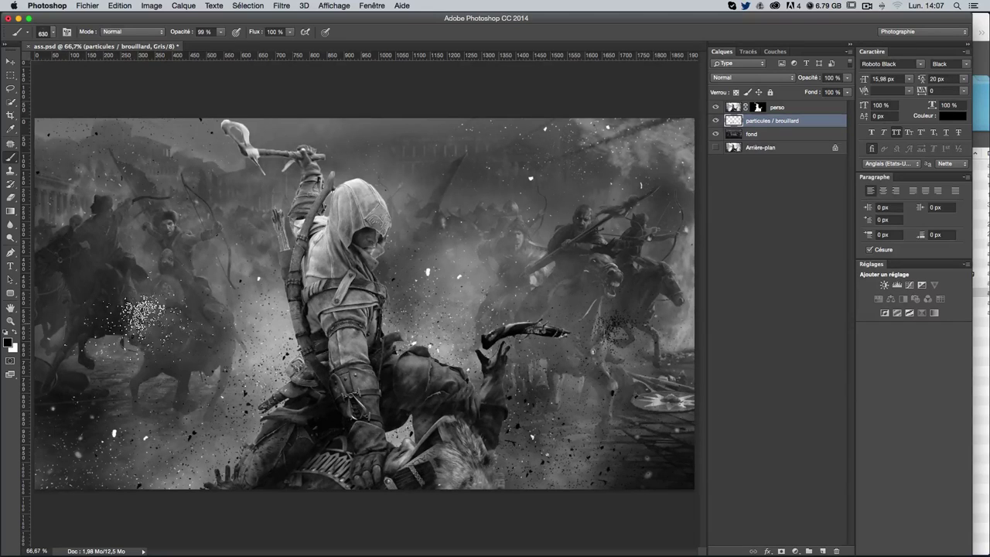
# Add dark particles on the left of the scene and over the left horseman
pyautogui.click(97, 371)
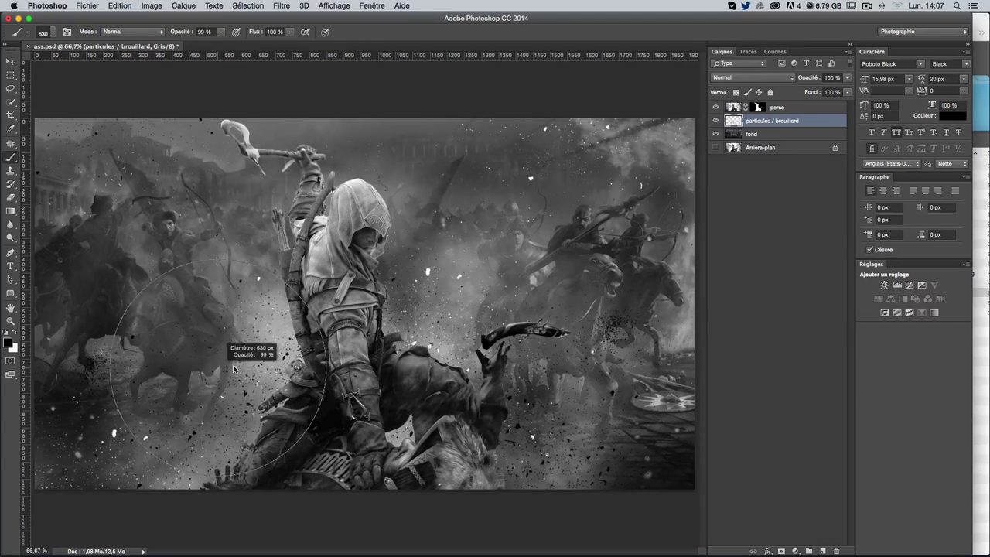
pyautogui.click(182, 357)
pyautogui.hotkey('ctrl', 'z')
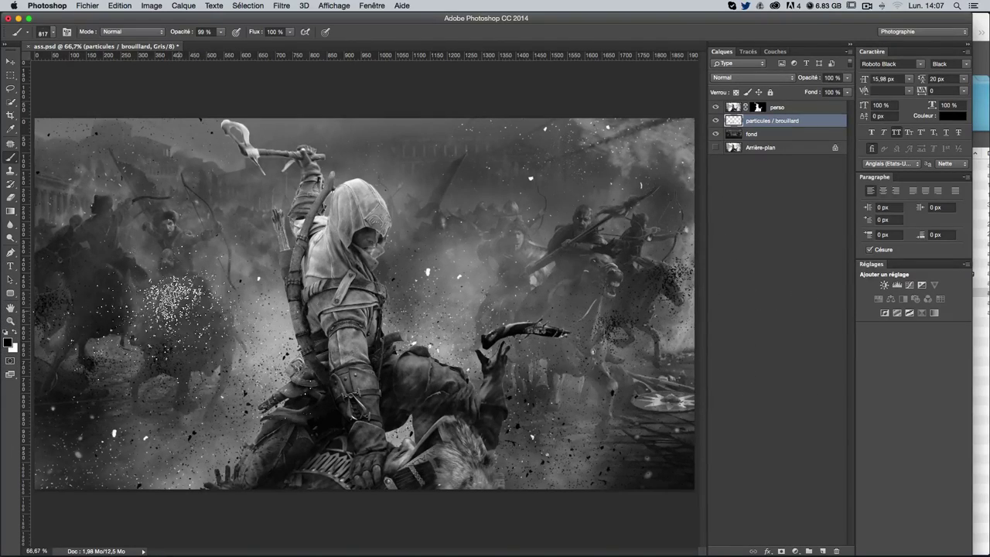
pyautogui.moveTo(232, 263); pyautogui.dragTo(197, 267)
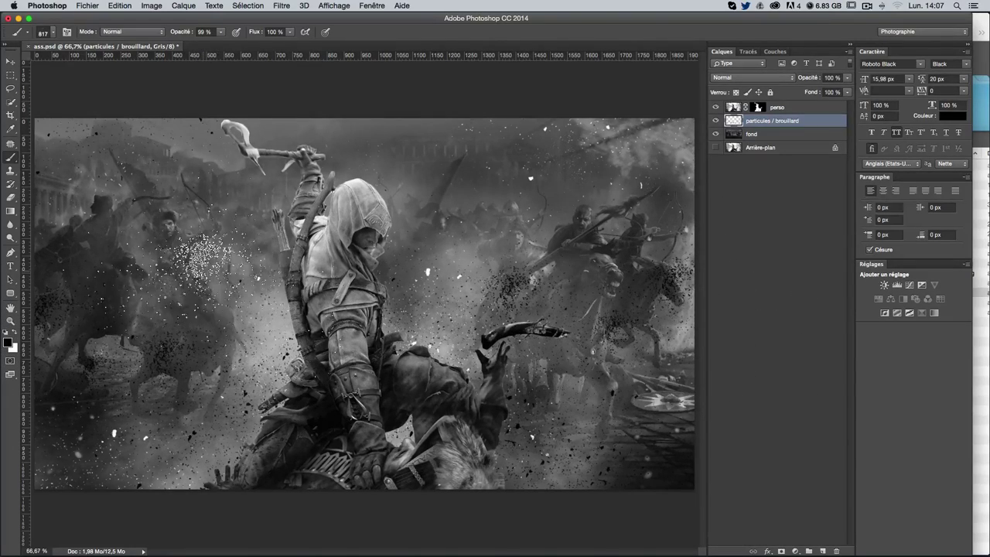
pyautogui.moveTo(189, 344)
pyautogui.mouseDown()
pyautogui.moveTo(97, 251)
pyautogui.moveTo(162, 271)
pyautogui.mouseUp()
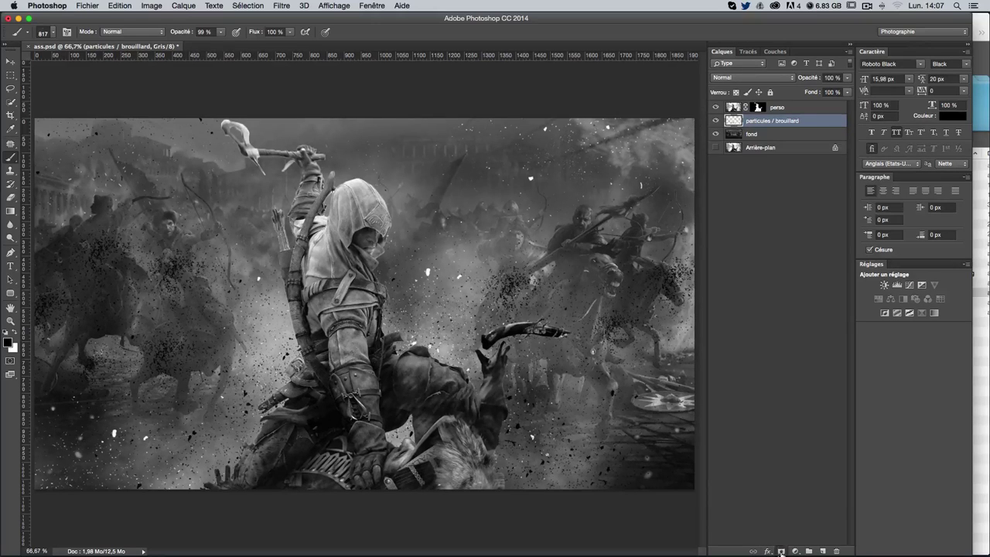
# Add a layer mask to particules / brouillard and set a soft brush to 33% opacity
pyautogui.click(780, 550)
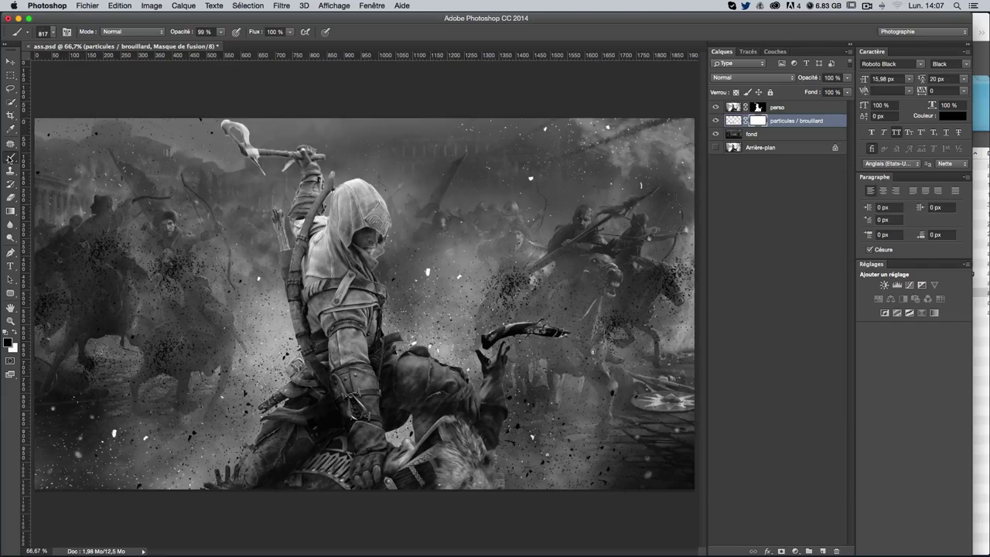
pyautogui.click(48, 34)
pyautogui.scroll(3, 35, 199)
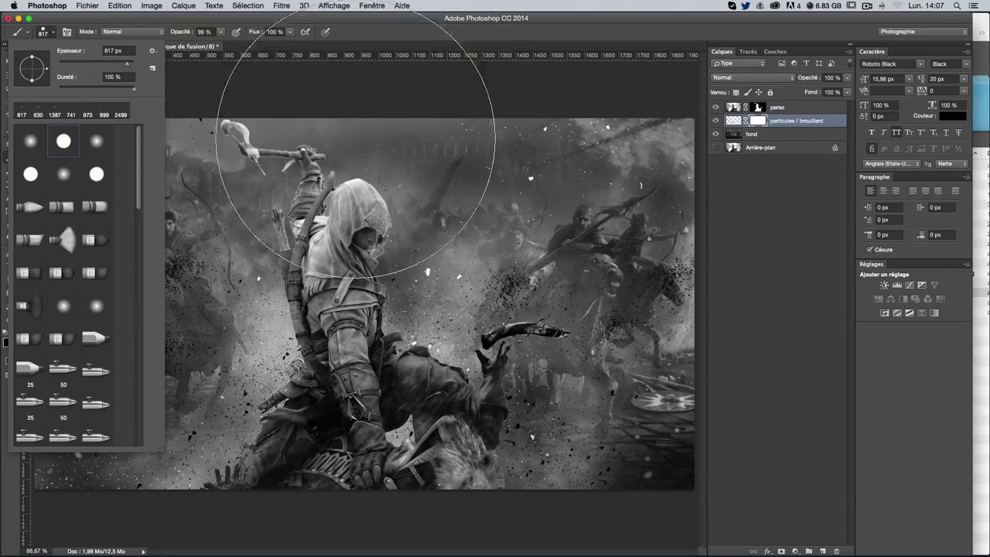
pyautogui.moveTo(406, 209)
pyautogui.mouseDown()
pyautogui.moveTo(333, 210)
pyautogui.moveTo(224, 239)
pyautogui.mouseUp()
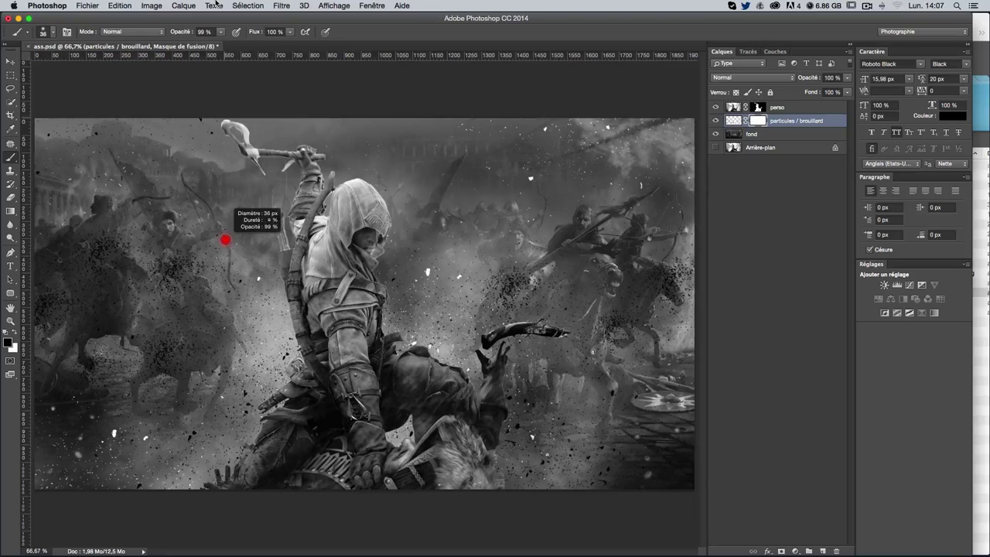
pyautogui.moveTo(170, 250); pyautogui.dragTo(182, 249)
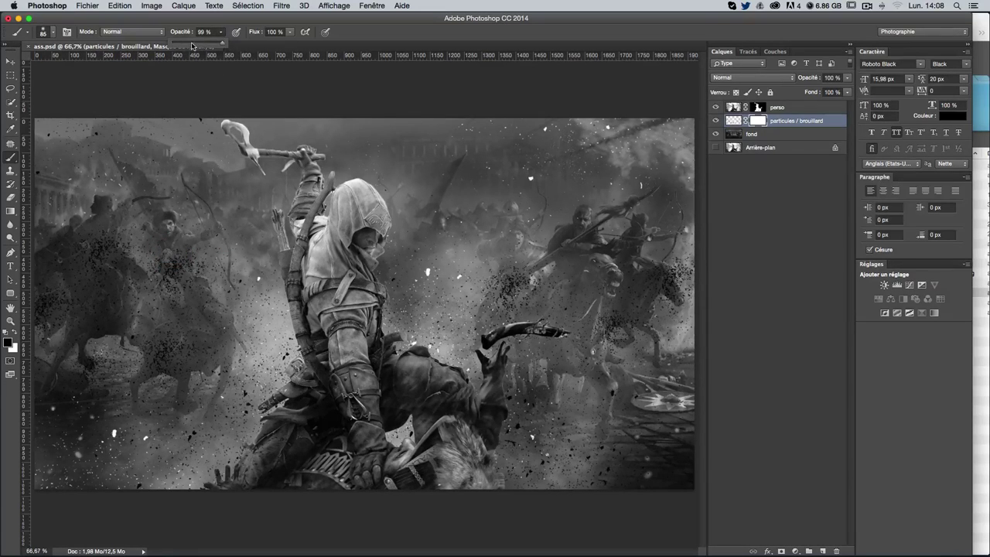
pyautogui.moveTo(192, 44)
pyautogui.mouseDown()
pyautogui.moveTo(180, 51)
pyautogui.moveTo(187, 46)
pyautogui.mouseUp()
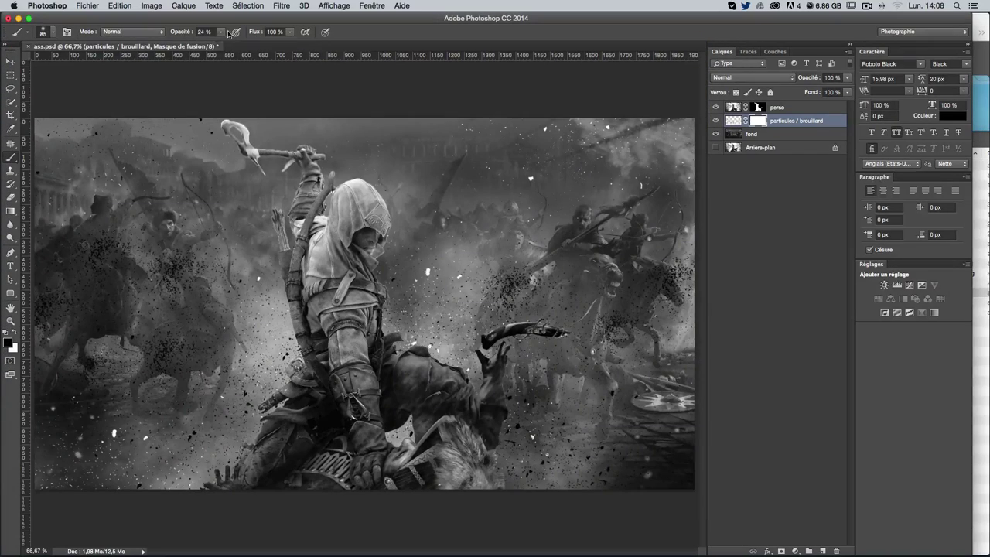
# Paint black on the mask over the left horseman, redoing the first stroke
pyautogui.moveTo(66, 272); pyautogui.dragTo(108, 259)
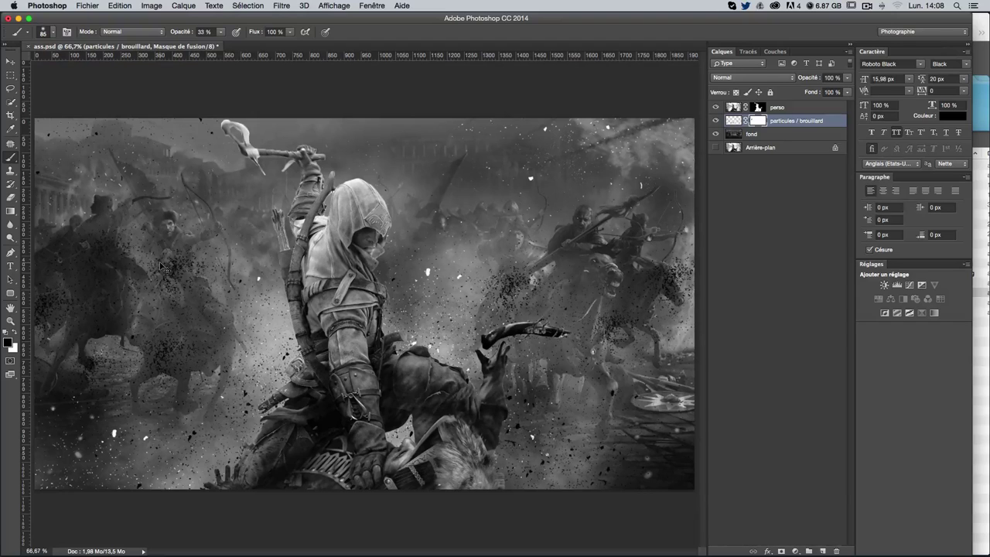
pyautogui.hotkey('ctrl', 'alt', 'z')
pyautogui.hotkey('ctrl', 'alt', 'z')
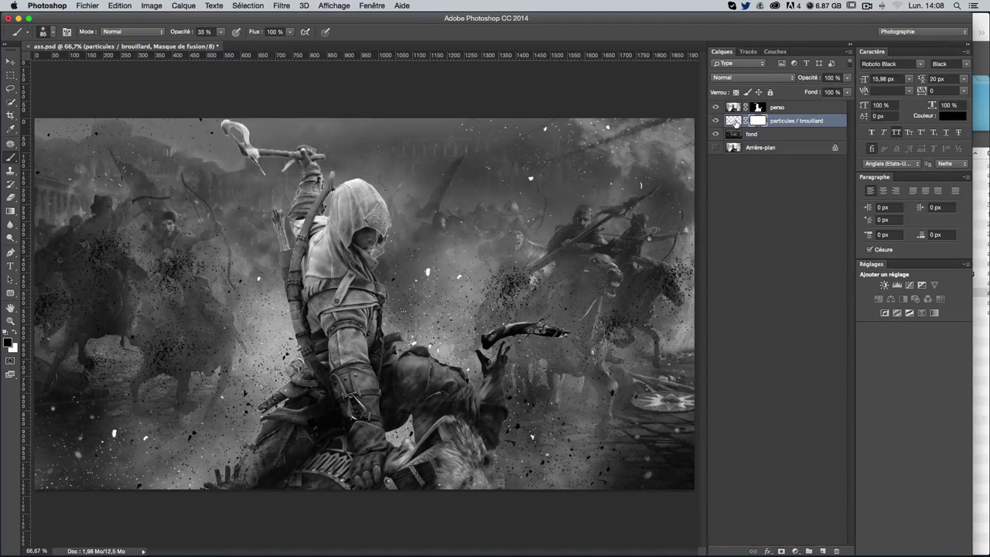
pyautogui.click(14, 333)
pyautogui.click(14, 332)
pyautogui.moveTo(100, 249); pyautogui.dragTo(78, 277)
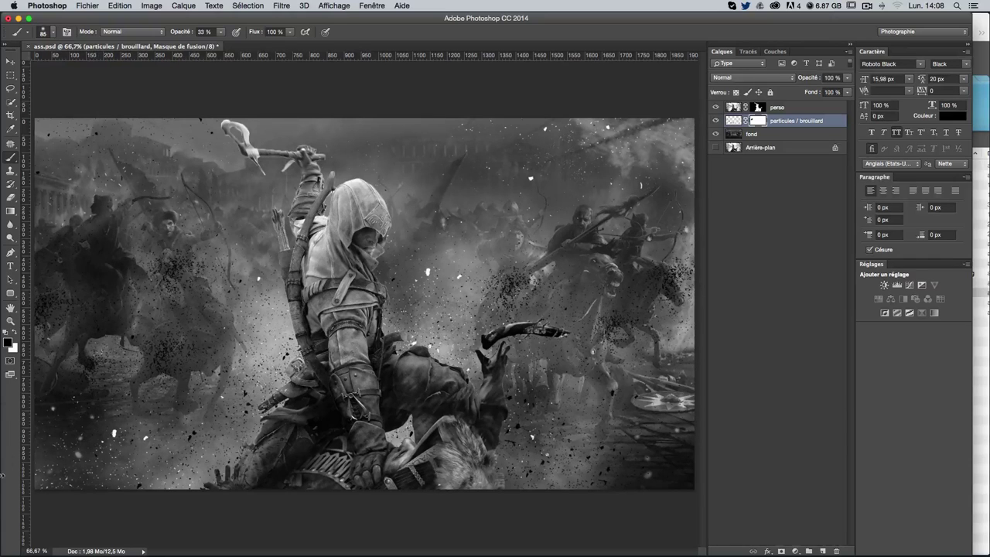
# Paint the fog mask black around the left horsemen with an 85 px brush
pyautogui.click(715, 120)
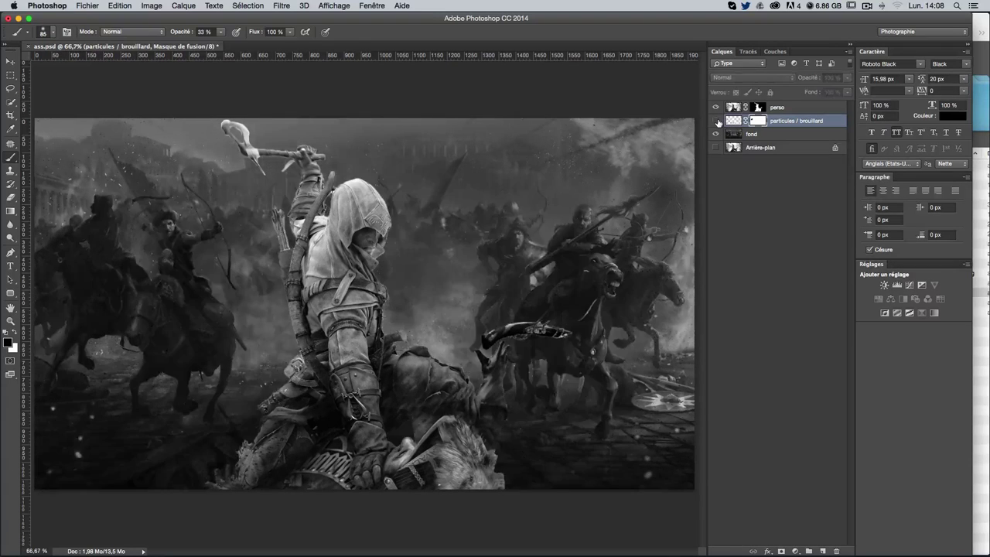
pyautogui.click(715, 121)
pyautogui.click(715, 121)
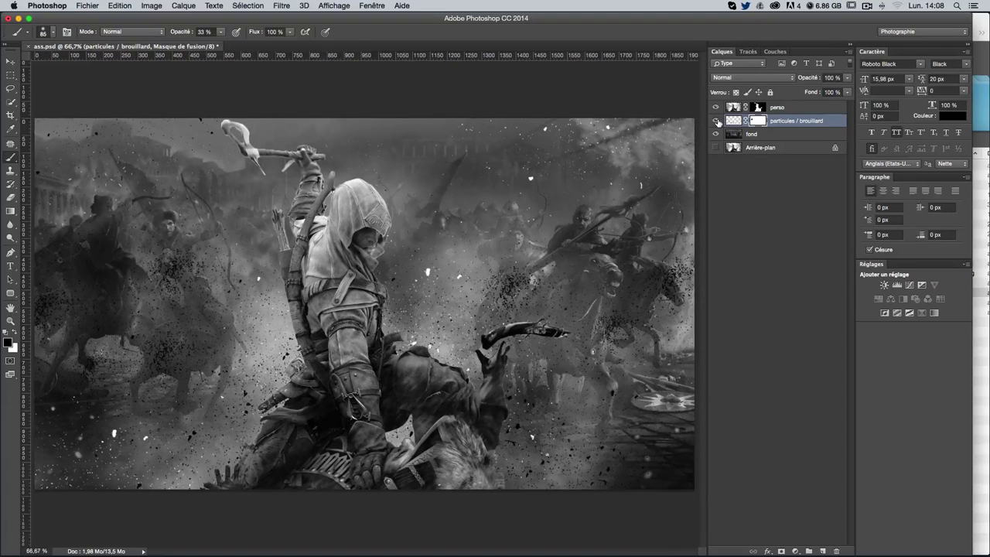
pyautogui.click(715, 121)
pyautogui.moveTo(146, 249); pyautogui.dragTo(193, 249)
pyautogui.moveTo(66, 299)
pyautogui.mouseDown()
pyautogui.moveTo(19, 298)
pyautogui.moveTo(45, 314)
pyautogui.mouseUp()
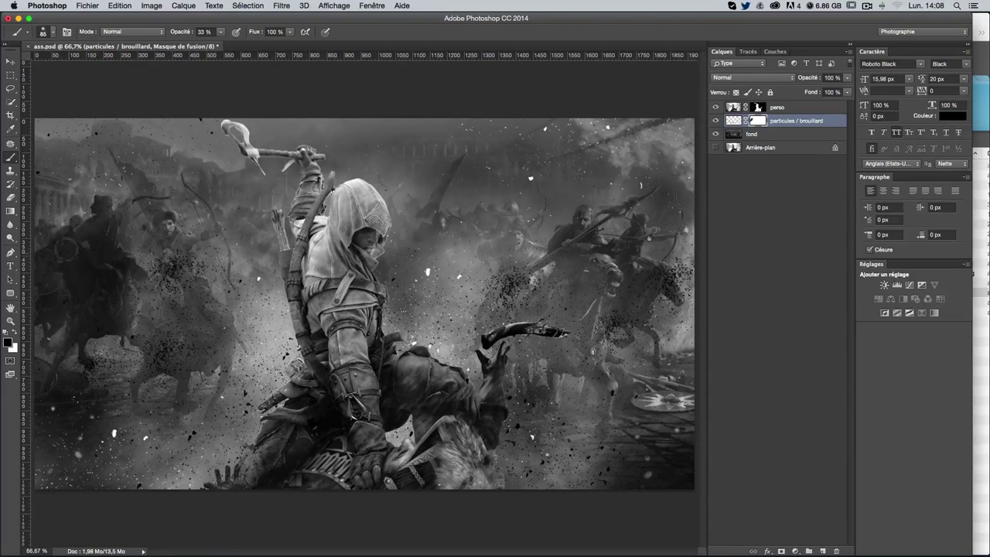
pyautogui.moveTo(174, 273)
pyautogui.mouseDown()
pyautogui.moveTo(158, 314)
pyautogui.moveTo(164, 303)
pyautogui.moveTo(128, 281)
pyautogui.moveTo(159, 348)
pyautogui.moveTo(154, 337)
pyautogui.moveTo(159, 365)
pyautogui.moveTo(133, 406)
pyautogui.moveTo(100, 358)
pyautogui.mouseUp()
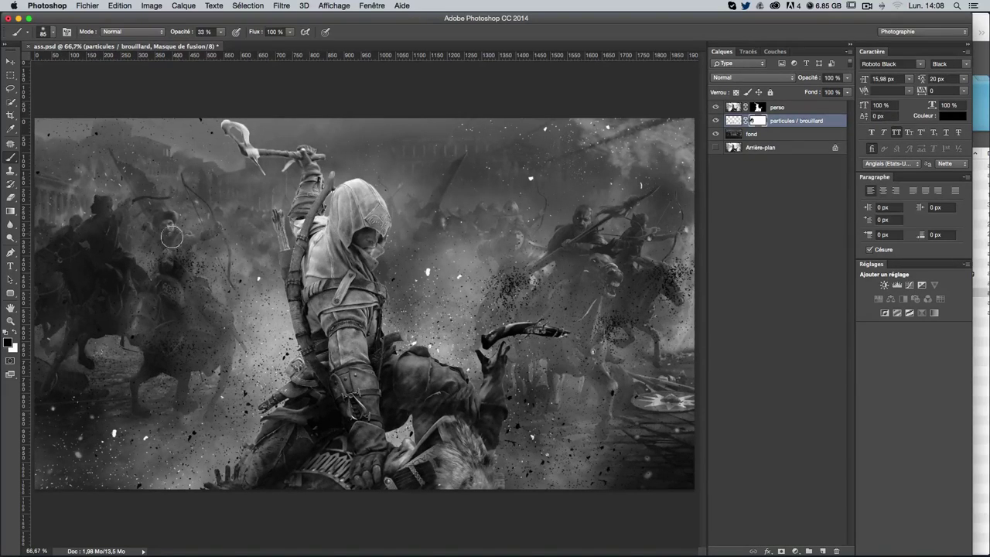
pyautogui.moveTo(152, 189)
pyautogui.mouseDown()
pyautogui.moveTo(132, 163)
pyautogui.moveTo(146, 215)
pyautogui.moveTo(103, 216)
pyautogui.moveTo(178, 232)
pyautogui.moveTo(212, 307)
pyautogui.mouseUp()
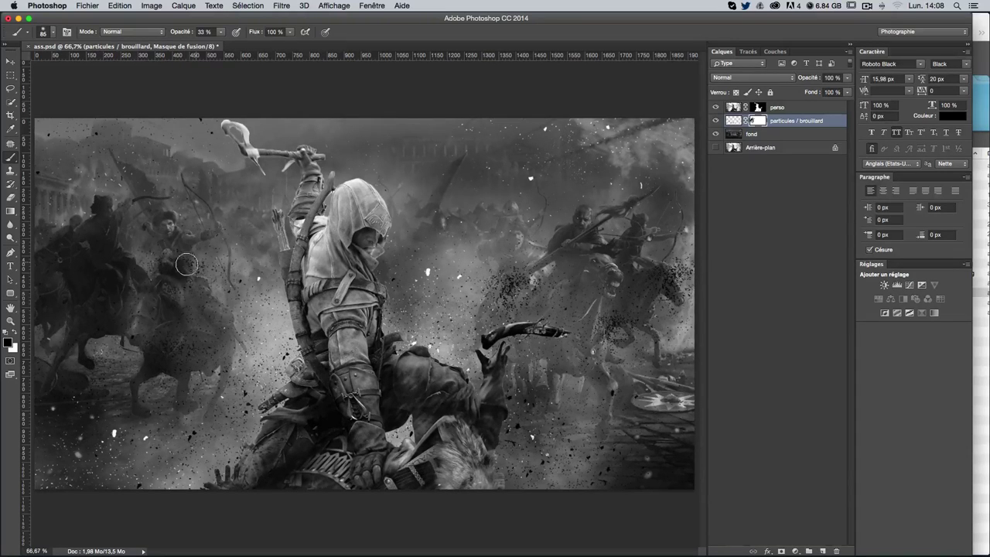
pyautogui.moveTo(186, 265)
pyautogui.mouseDown()
pyautogui.moveTo(197, 302)
pyautogui.moveTo(198, 270)
pyautogui.moveTo(210, 277)
pyautogui.moveTo(199, 274)
pyautogui.mouseUp()
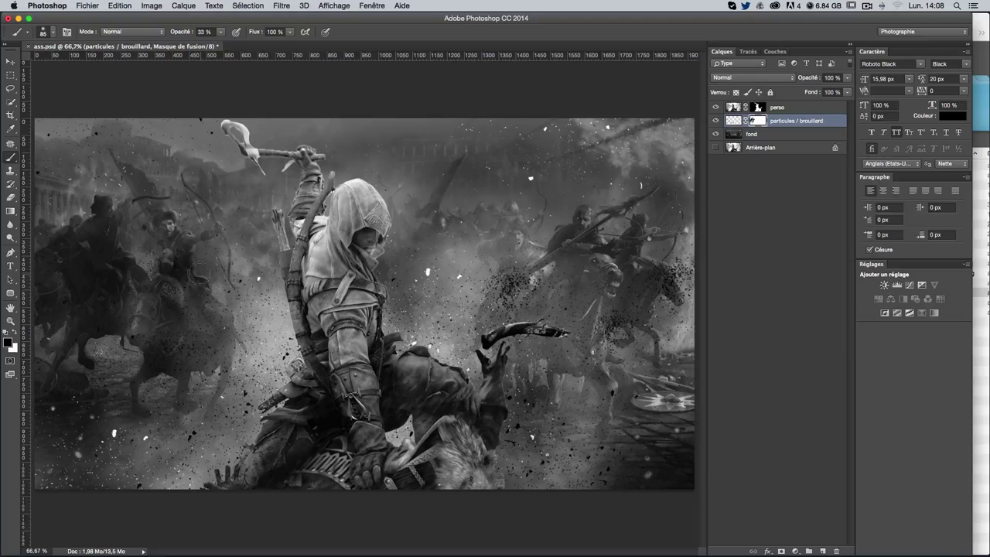
pyautogui.moveTo(200, 319); pyautogui.dragTo(185, 271)
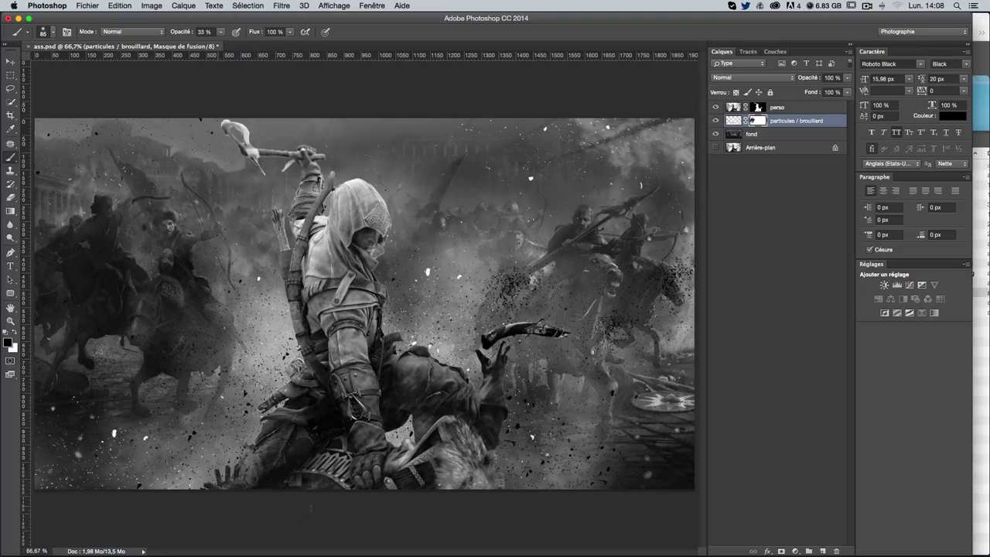
# Clear fog from the mask around the central and right riders, then select fond
pyautogui.moveTo(525, 302); pyautogui.dragTo(502, 251)
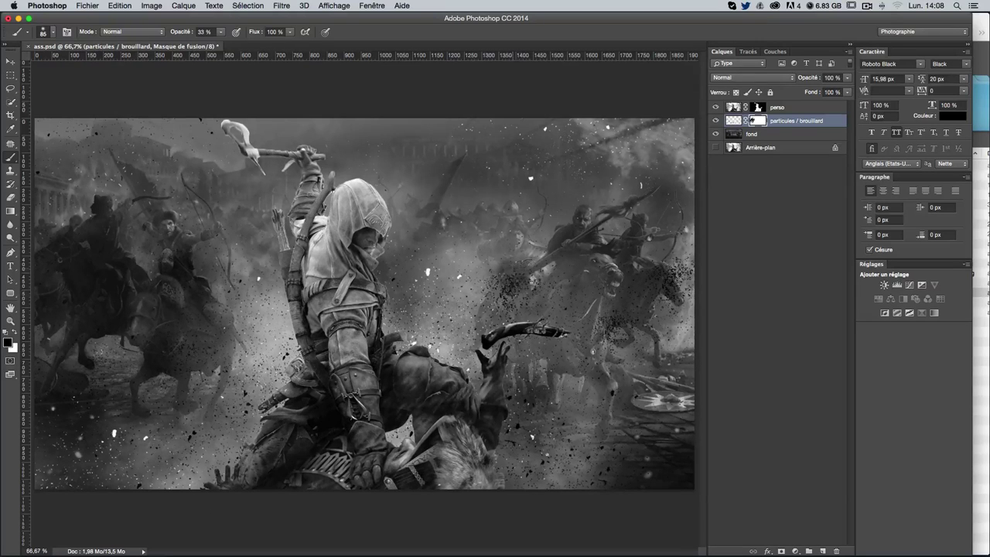
pyautogui.moveTo(492, 291)
pyautogui.mouseDown()
pyautogui.moveTo(556, 348)
pyautogui.moveTo(600, 370)
pyautogui.mouseUp()
pyautogui.moveTo(541, 294)
pyautogui.mouseDown()
pyautogui.moveTo(532, 267)
pyautogui.moveTo(545, 290)
pyautogui.moveTo(507, 309)
pyautogui.moveTo(510, 298)
pyautogui.moveTo(499, 303)
pyautogui.moveTo(618, 313)
pyautogui.moveTo(599, 340)
pyautogui.moveTo(619, 315)
pyautogui.mouseUp()
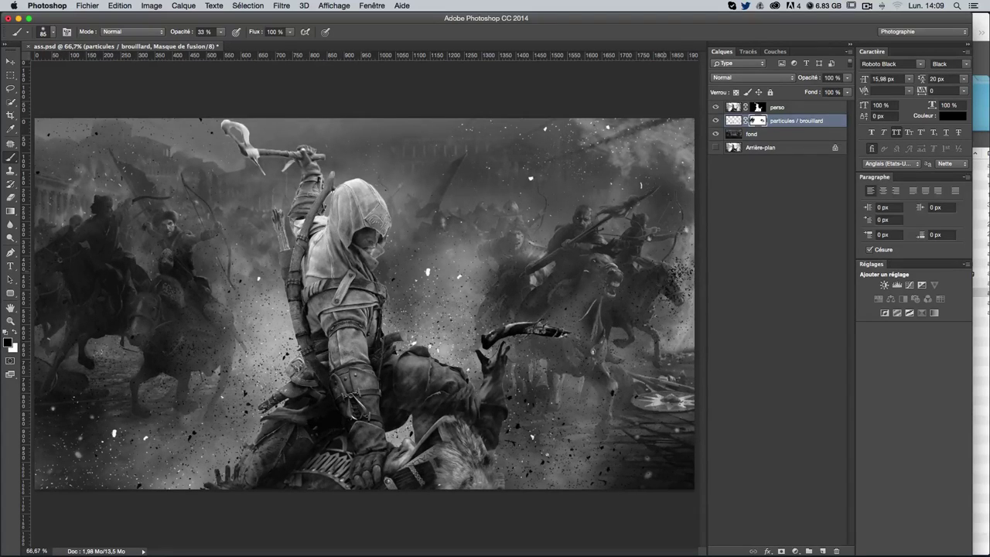
pyautogui.moveTo(664, 286)
pyautogui.mouseDown()
pyautogui.moveTo(684, 271)
pyautogui.moveTo(634, 289)
pyautogui.mouseUp()
pyautogui.click(764, 136)
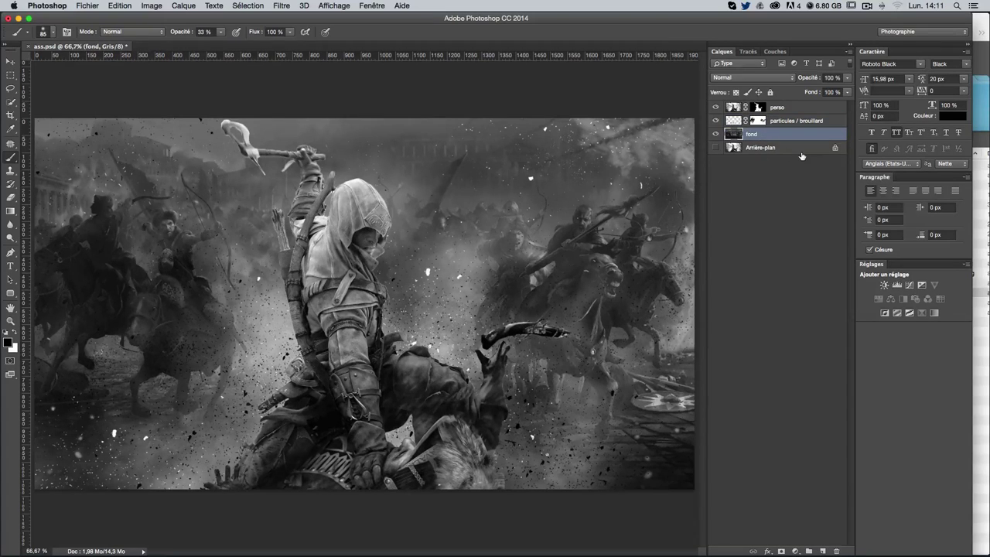
# Open Levels on the fond layer and move the dialog off the subject
pyautogui.press('super+l')
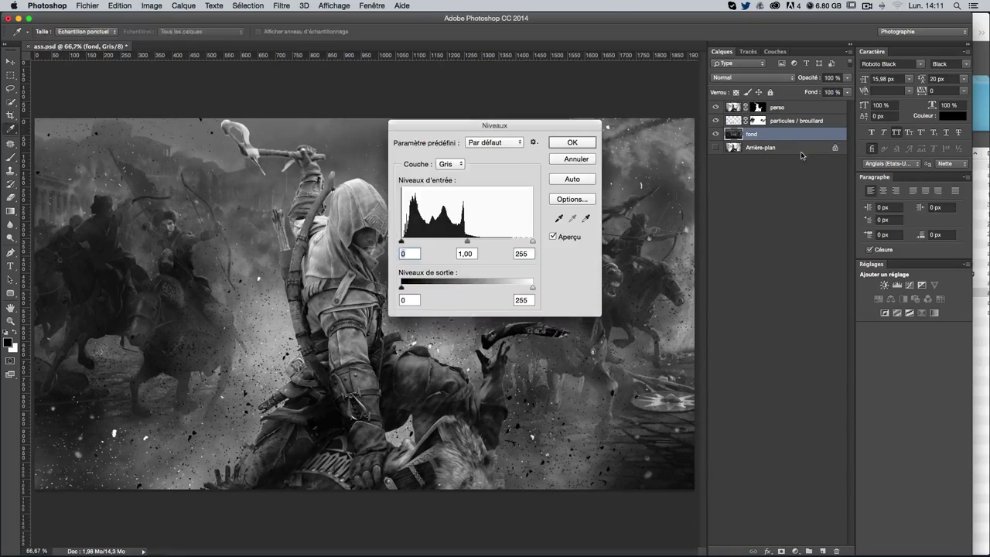
pyautogui.moveTo(516, 122); pyautogui.dragTo(894, 194)
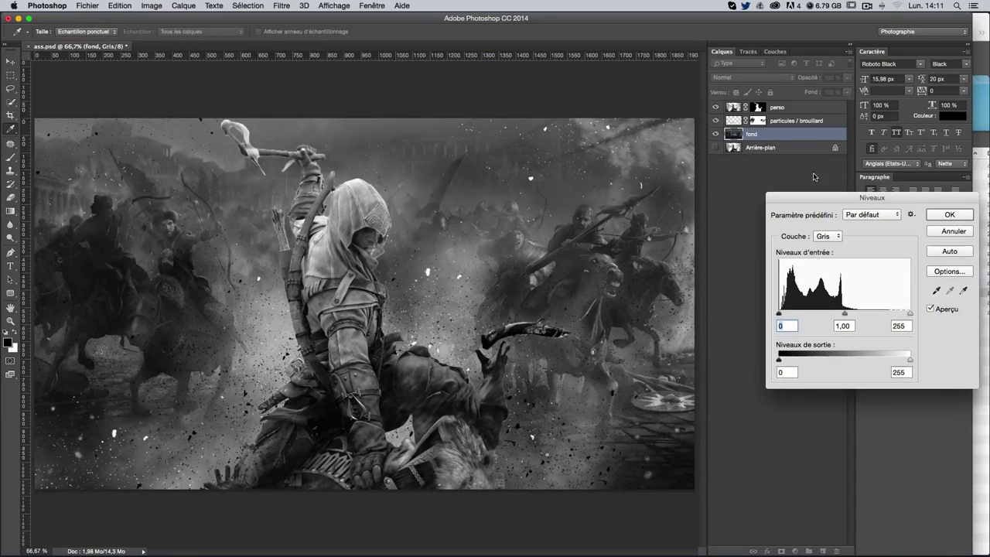
pyautogui.moveTo(813, 195); pyautogui.dragTo(637, 166)
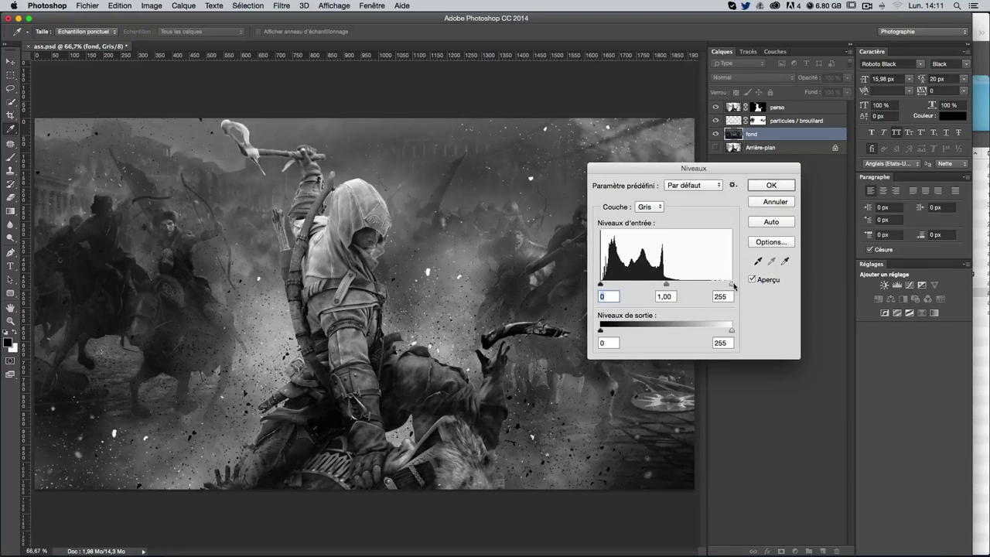
pyautogui.moveTo(696, 158); pyautogui.dragTo(736, 161)
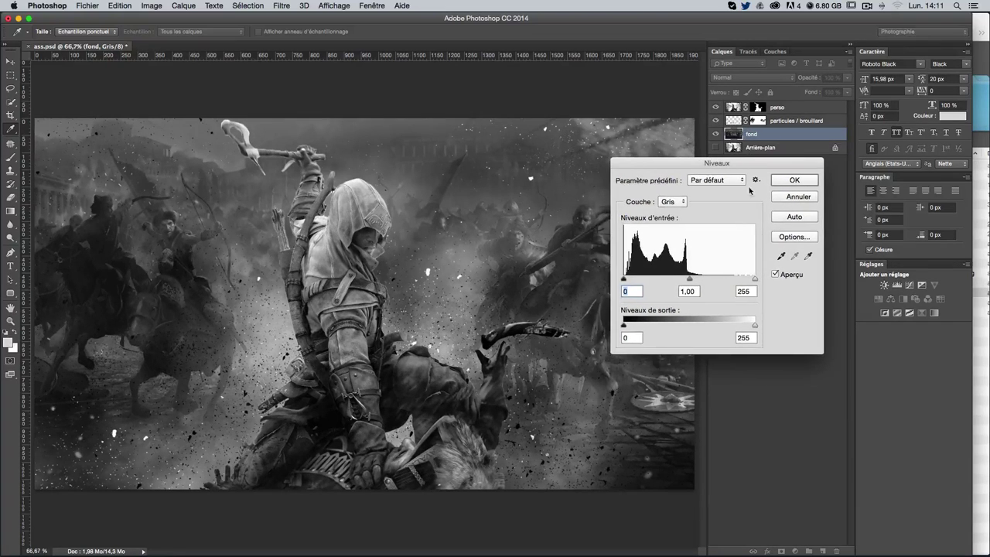
pyautogui.click(755, 280)
pyautogui.moveTo(694, 166); pyautogui.dragTo(755, 248)
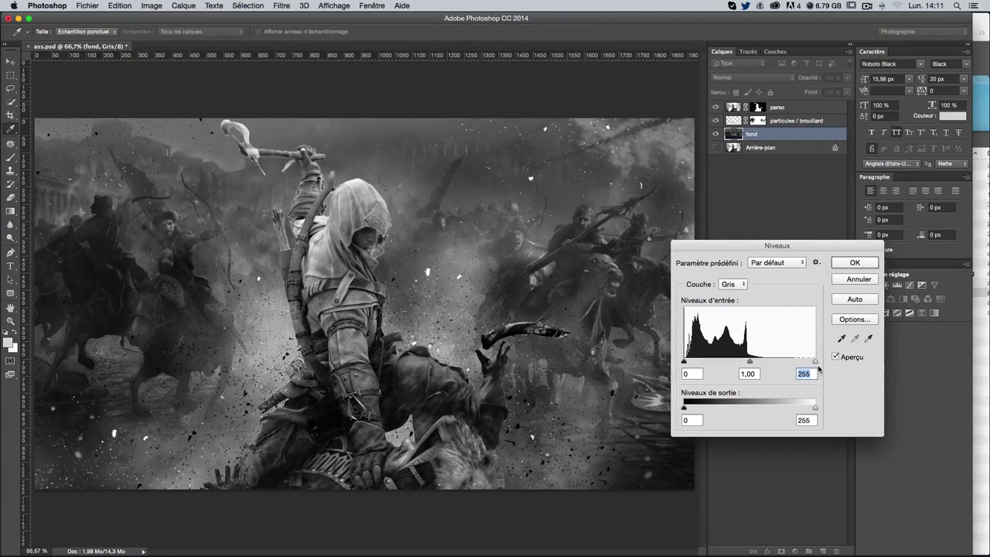
# Set fond's Levels to black 12, midtones 1.08, white 215 and apply
pyautogui.moveTo(815, 361); pyautogui.dragTo(795, 363)
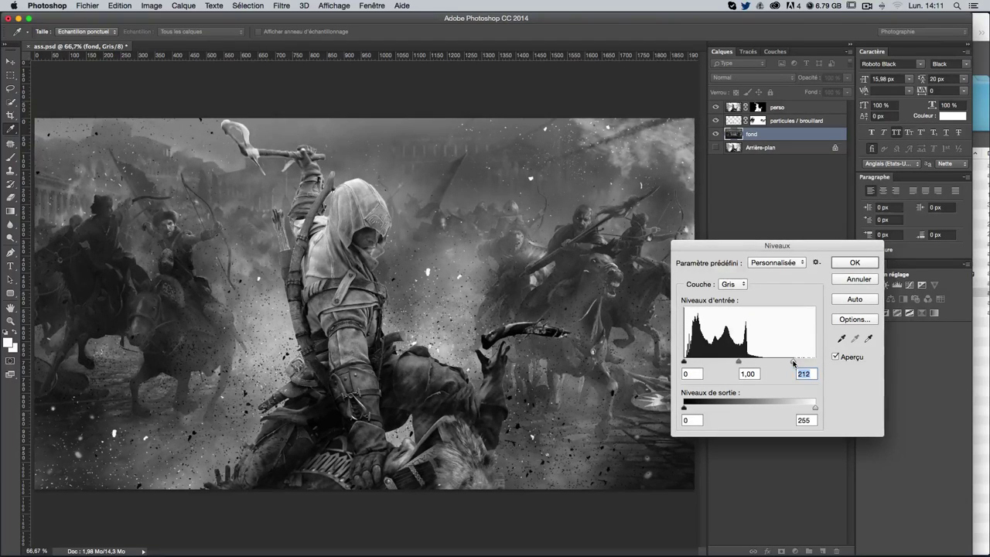
pyautogui.moveTo(794, 363); pyautogui.dragTo(795, 363)
pyautogui.moveTo(685, 363); pyautogui.dragTo(689, 363)
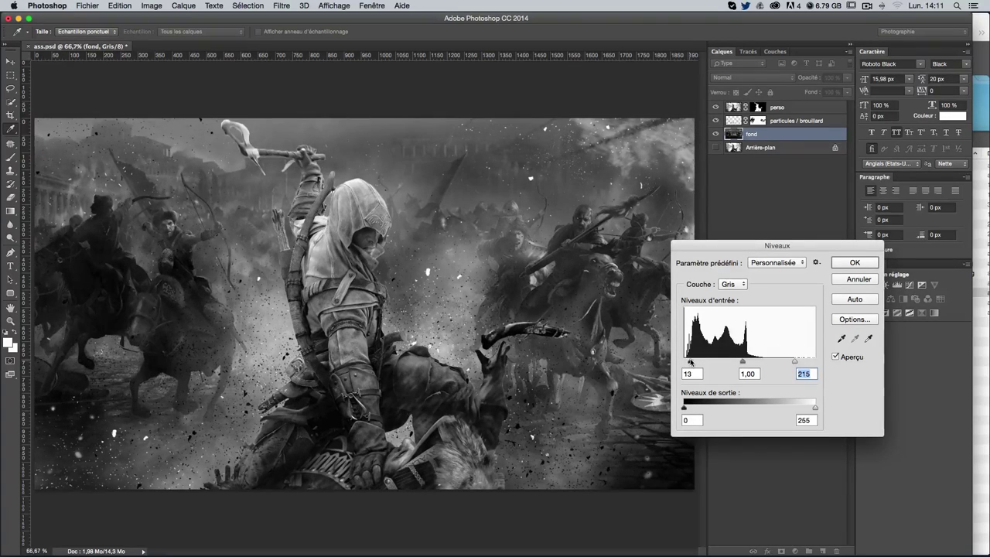
pyautogui.moveTo(689, 363); pyautogui.dragTo(742, 362)
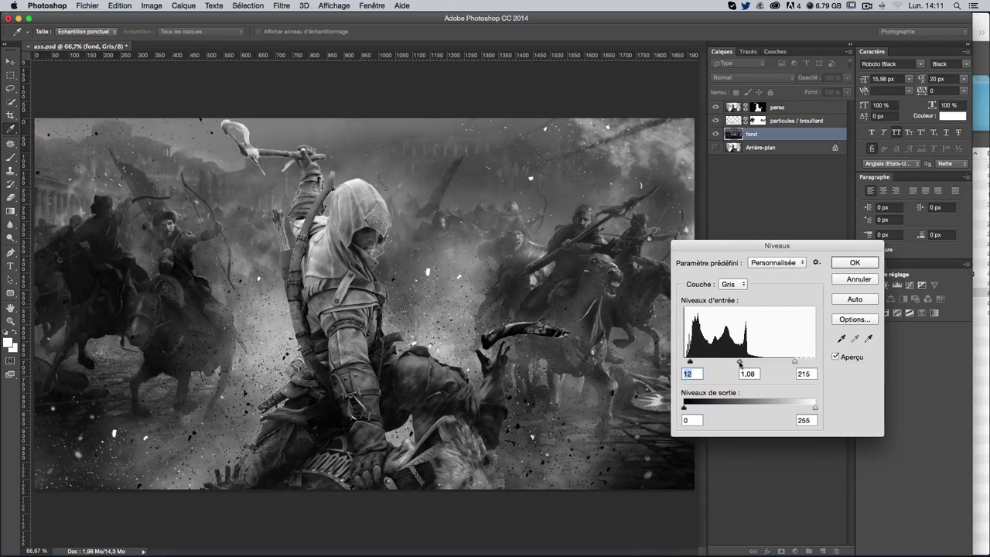
pyautogui.click(740, 363)
pyautogui.click(849, 266)
# Compare the fond Levels before and after, then select the perso layer
pyautogui.hotkey('ctrl', 'z')
pyautogui.hotkey('ctrl', 'z')
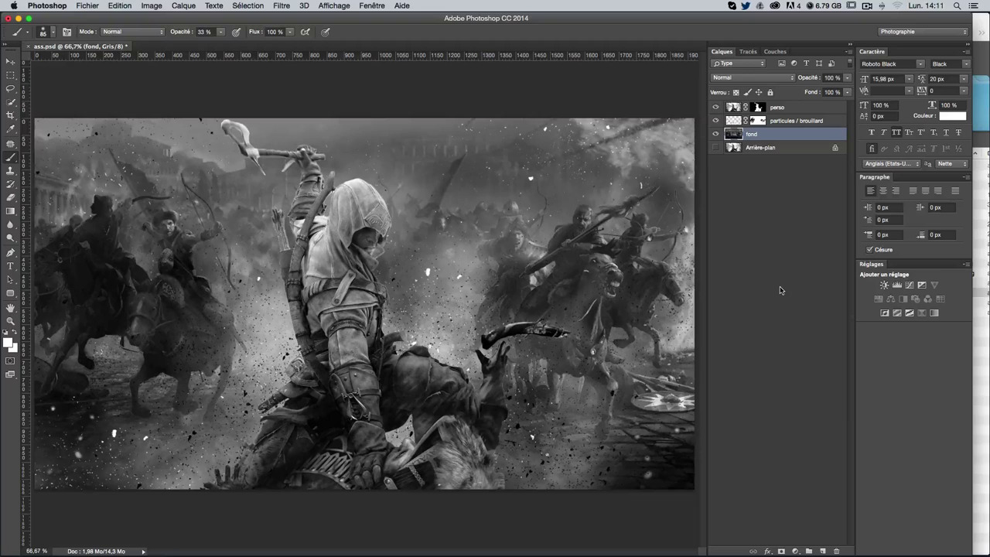
pyautogui.hotkey('ctrl', 'z')
pyautogui.hotkey('ctrl', 'z')
pyautogui.hotkey('ctrl', 'z')
pyautogui.hotkey('ctrl', 'z')
pyautogui.hotkey('ctrl', 'z')
pyautogui.hotkey('ctrl', 'z')
pyautogui.hotkey('ctrl', 'z')
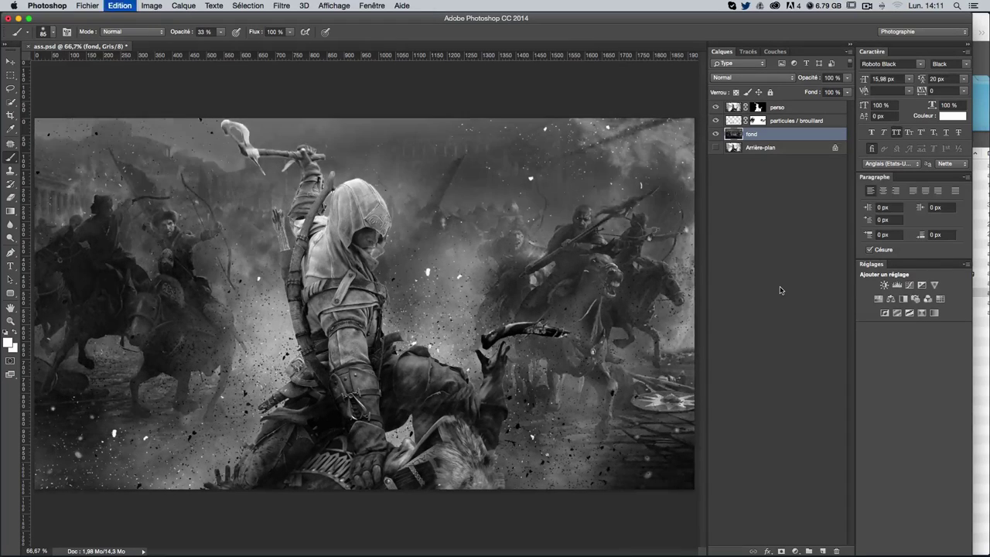
pyautogui.hotkey('ctrl', 'z')
pyautogui.hotkey('ctrl', 'z')
pyautogui.hotkey('ctrl', 'z')
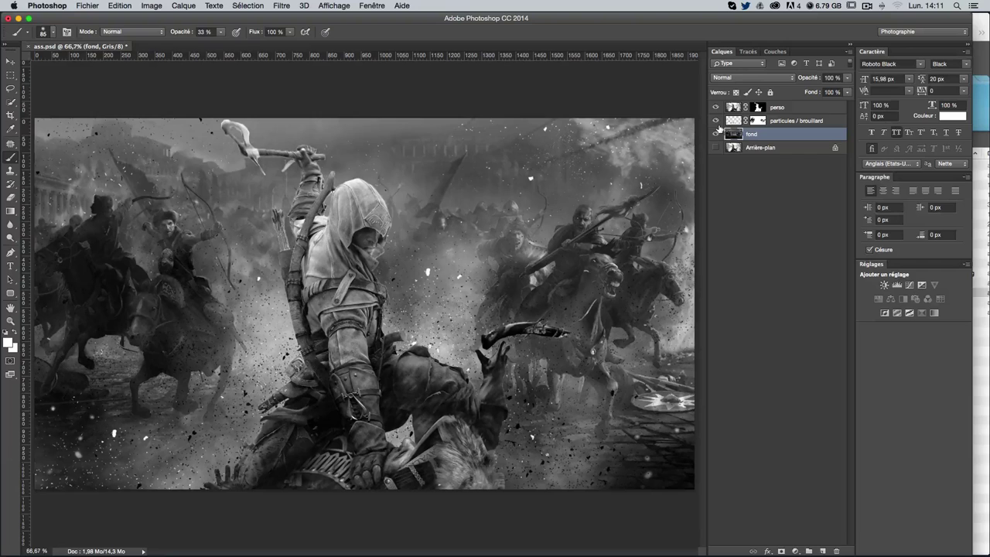
pyautogui.click(792, 110)
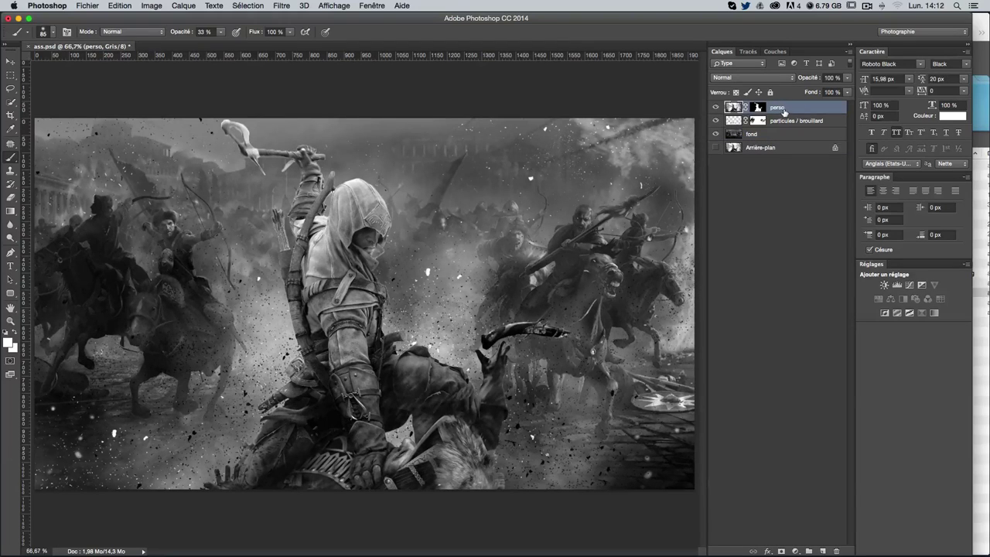
# Apply Levels 0 / 1.17 / 241 to the perso layer and compare before and after
pyautogui.hotkey('ctrl', 'l')
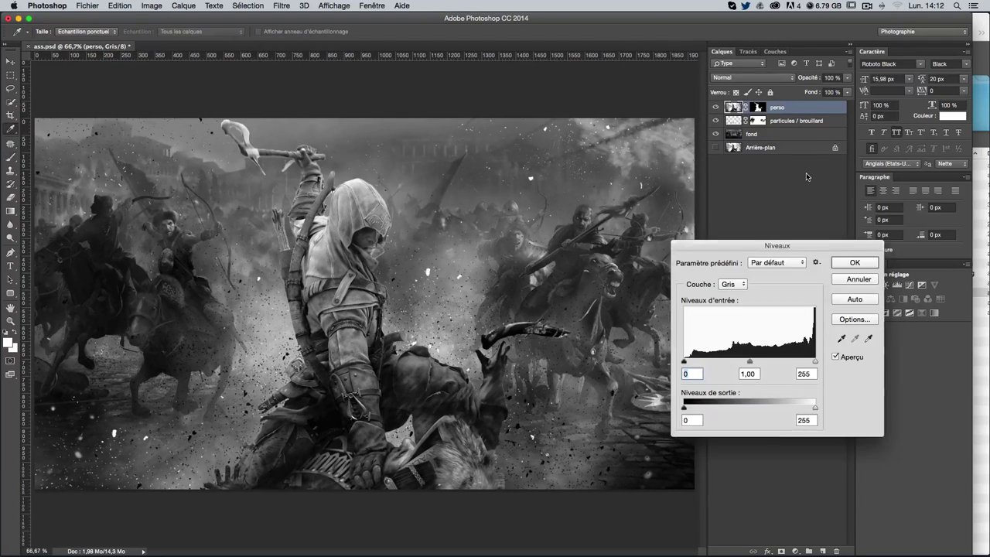
pyautogui.moveTo(815, 361); pyautogui.dragTo(808, 363)
pyautogui.moveTo(683, 362); pyautogui.dragTo(683, 362)
pyautogui.moveTo(745, 362); pyautogui.dragTo(741, 361)
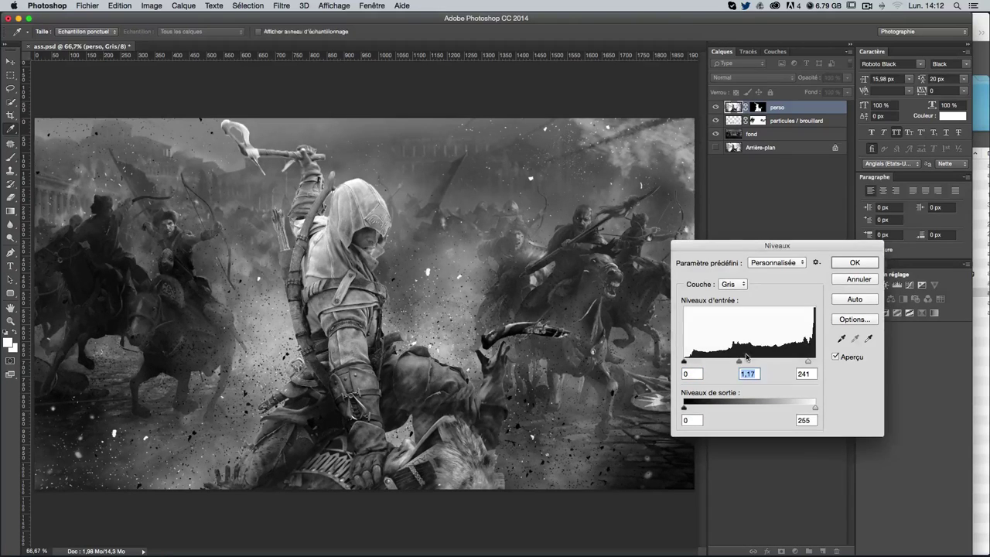
pyautogui.press('Return')
pyautogui.press('b')
pyautogui.hotkey('ctrl', 'z')
pyautogui.hotkey('ctrl', 'z')
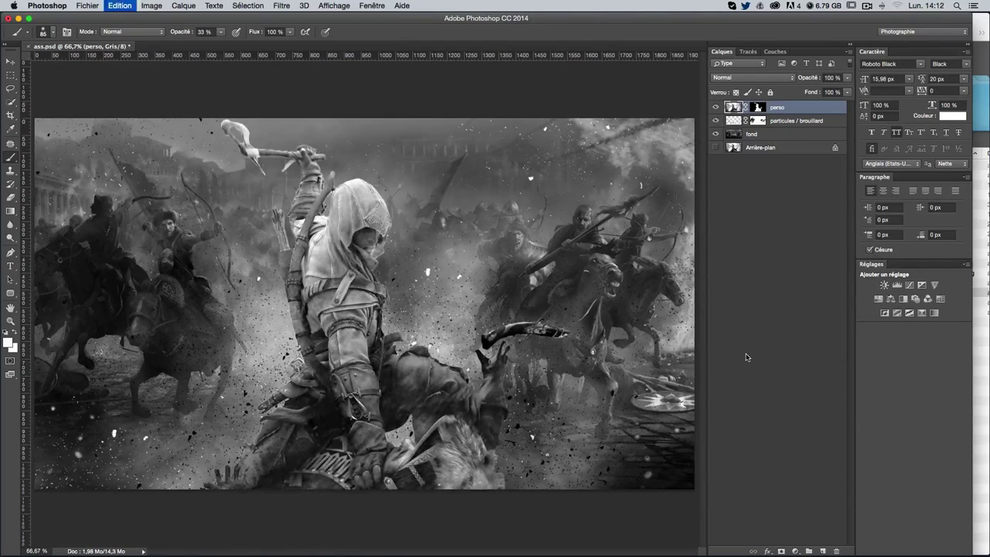
pyautogui.hotkey('ctrl', 'z')
pyautogui.hotkey('ctrl', 'z')
pyautogui.hotkey('ctrl', 'z')
pyautogui.hotkey('ctrl', 'z')
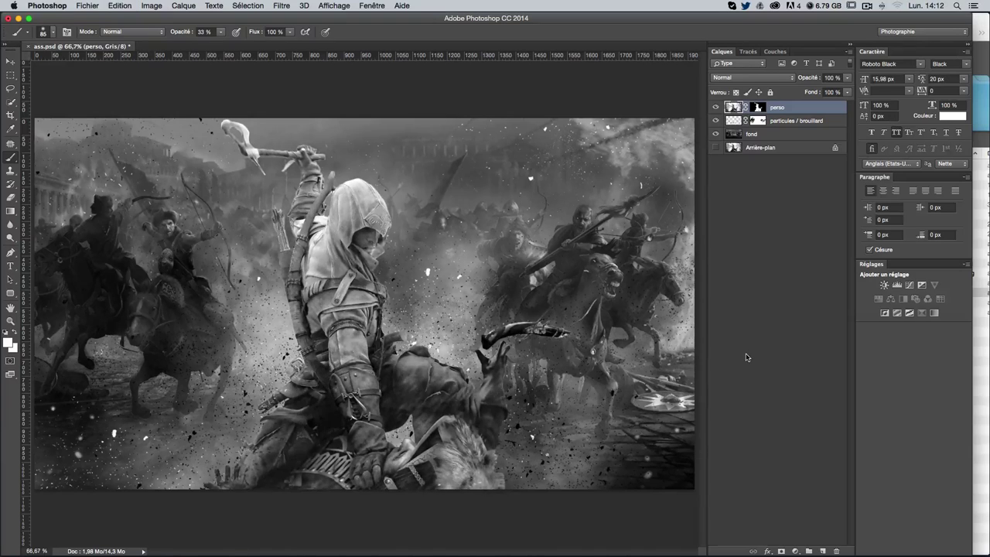
pyautogui.hotkey('ctrl', 'z')
pyautogui.hotkey('ctrl', 'z')
pyautogui.hotkey('ctrl', 'z')
pyautogui.hotkey('ctrl', 'z')
pyautogui.hotkey('ctrl', 'z')
pyautogui.hotkey('ctrl', 'z')
# Save the document and stamp all visible layers into a new merged layer
pyautogui.hotkey('ctrl', 's')
pyautogui.hotkey('ctrl', 'shift', 'alt', 'e')
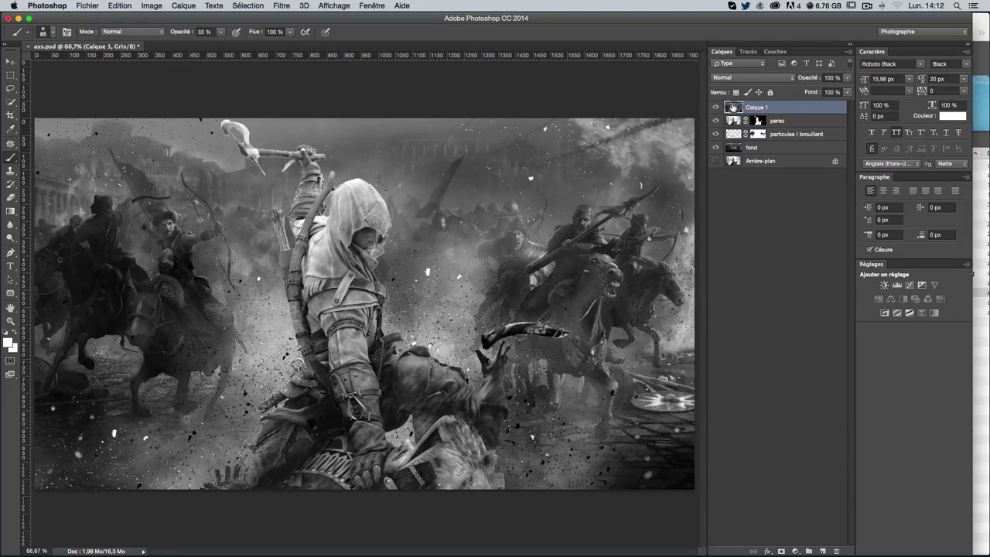
pyautogui.moveTo(715, 121); pyautogui.dragTo(717, 152)
pyautogui.moveTo(716, 147); pyautogui.dragTo(716, 122)
# Rename the merged layer fusion1 and duplicate it as fusion1 copie
pyautogui.doubleClick(758, 107)
pyautogui.write('fusion')
pyautogui.write('1')
pyautogui.press('Return')
pyautogui.hotkey('ctrl', 'j')
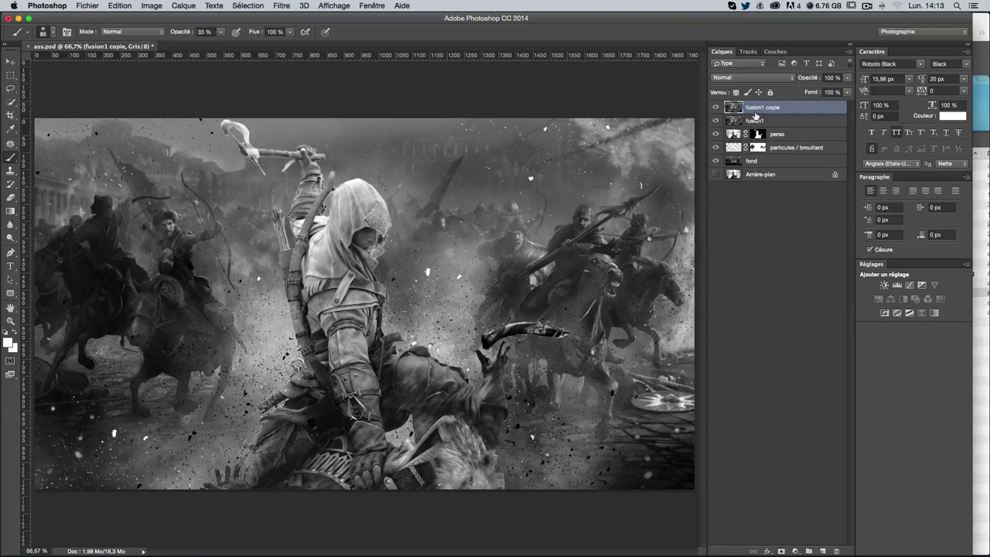
# Add Uniforme noise with Quantité 10 to fusion1 copie
pyautogui.click(283, 5)
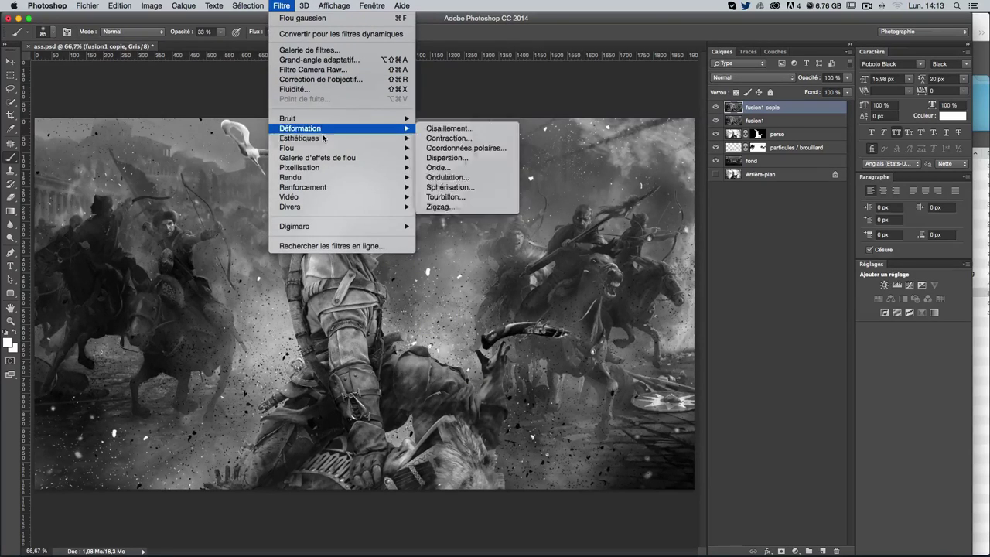
pyautogui.moveTo(288, 119)
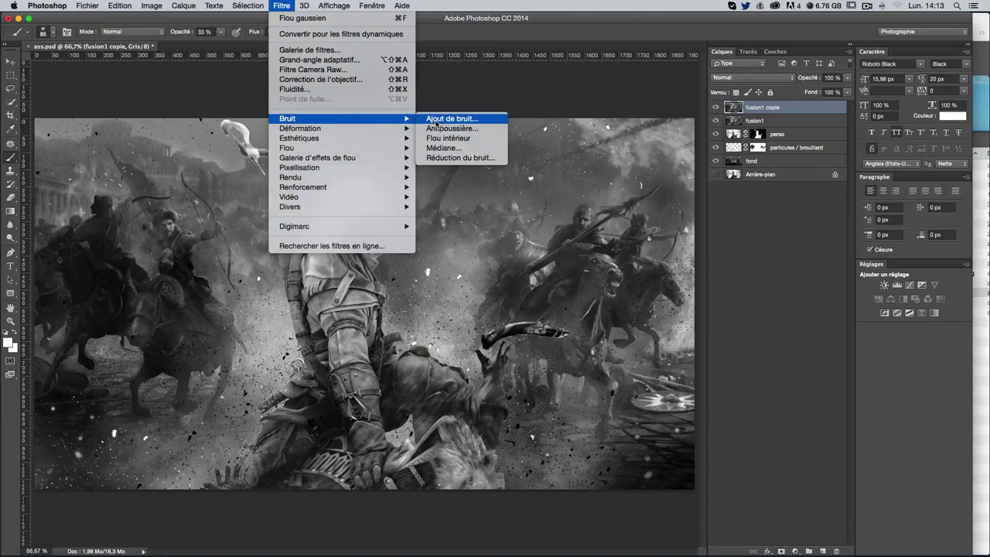
pyautogui.click(435, 122)
pyautogui.moveTo(468, 110); pyautogui.dragTo(729, 136)
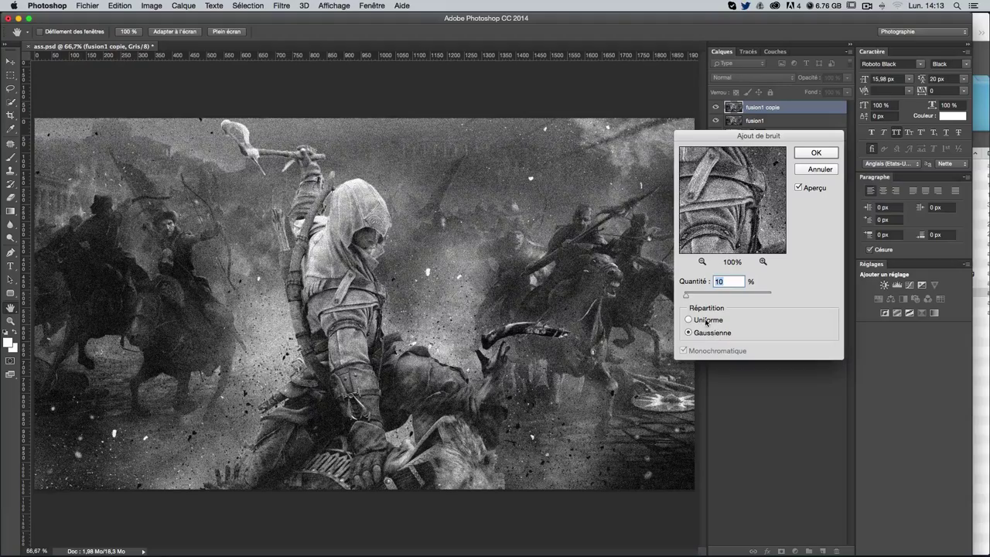
pyautogui.click(706, 320)
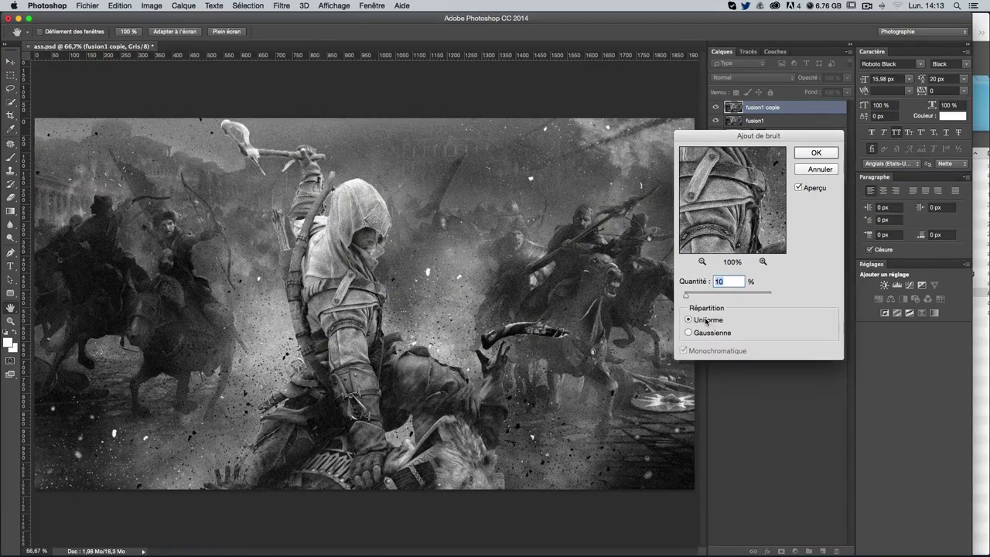
pyautogui.moveTo(686, 296); pyautogui.dragTo(688, 299)
pyautogui.write('10')
pyautogui.press('Return')
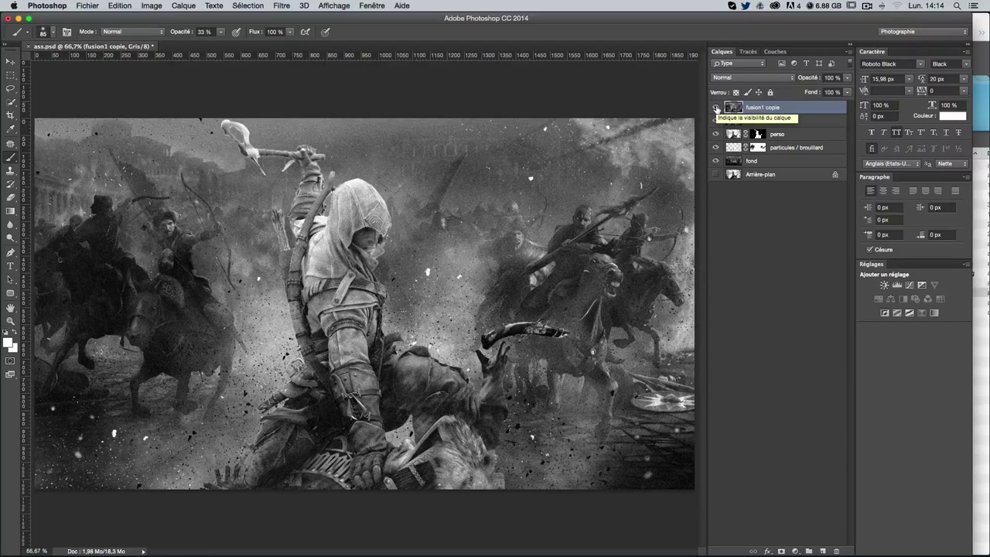
pyautogui.click(716, 107)
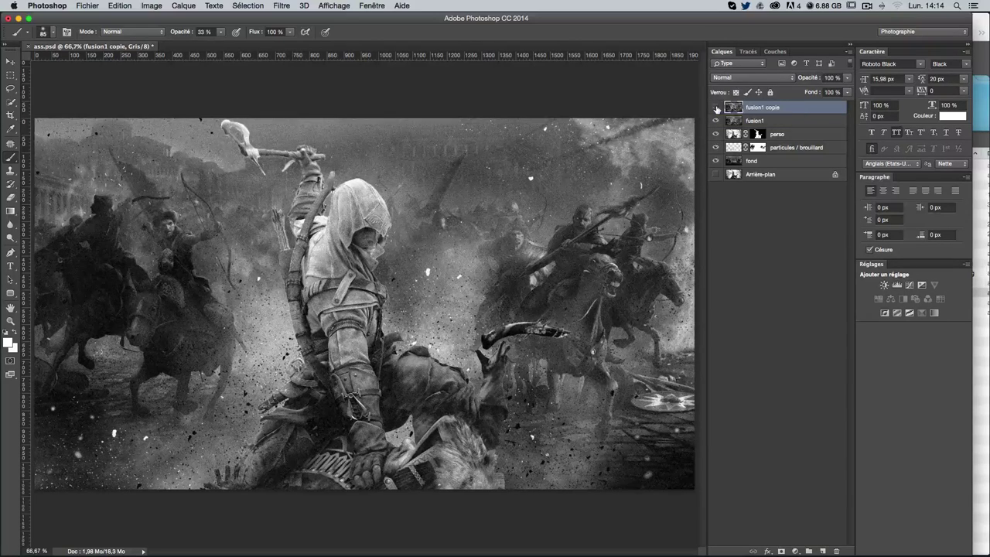
pyautogui.click(716, 108)
# Set fusion1 copie's opacity to 75% and toggle it to compare the effect
pyautogui.click(794, 78)
pyautogui.write('15')
pyautogui.press('Return')
pyautogui.click(716, 108)
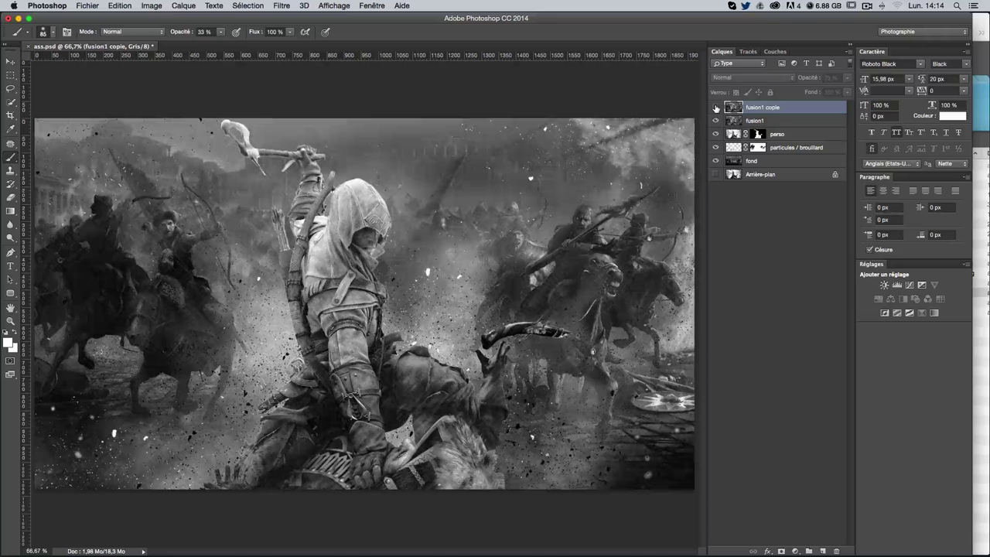
pyautogui.click(716, 107)
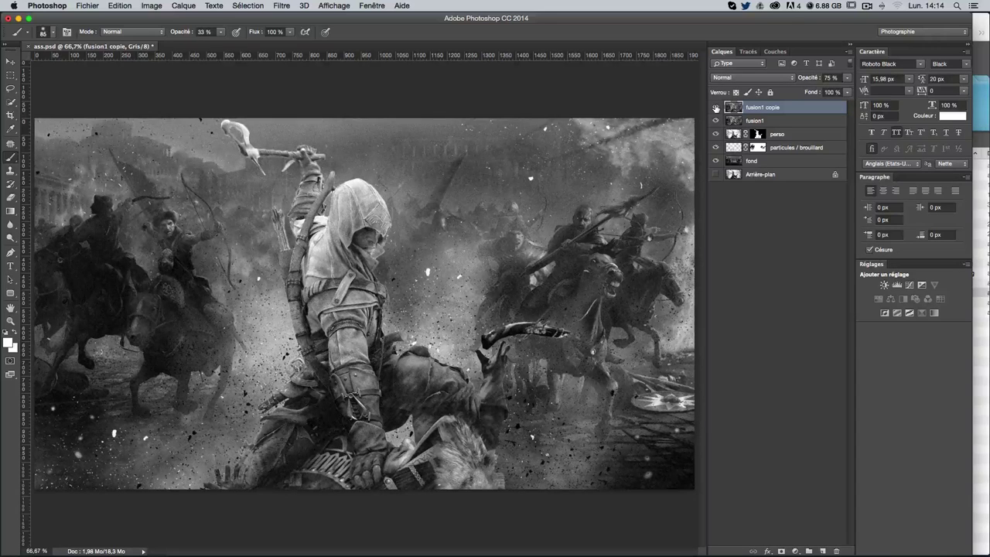
pyautogui.click(716, 107)
pyautogui.click(714, 177)
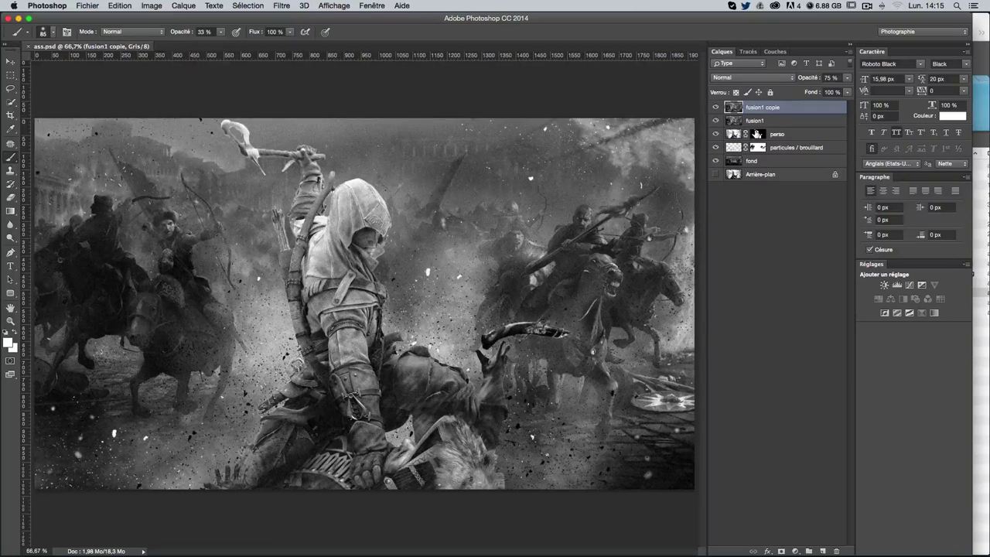
pyautogui.click(757, 134)
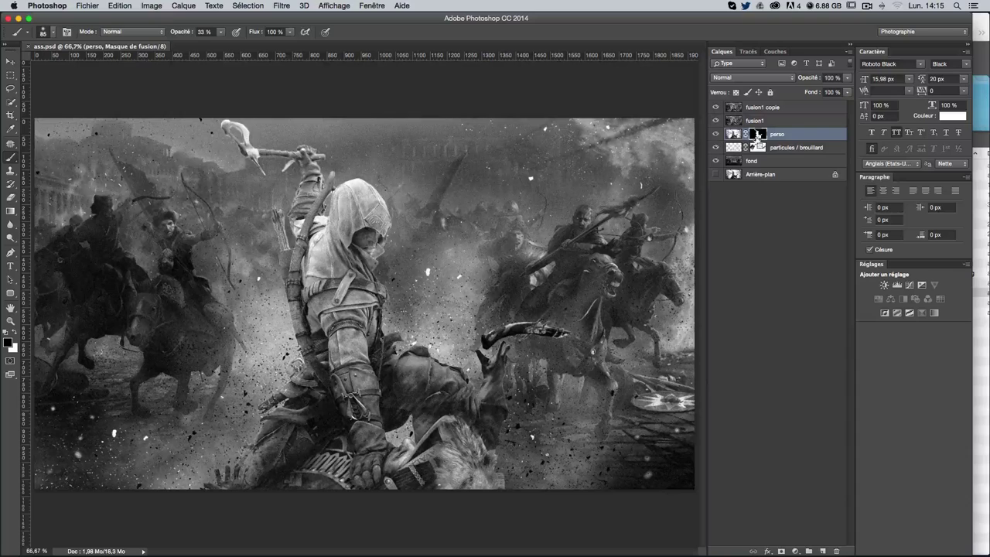
# Load the perso mask as a selection on fusion1 copie and copy it to Calque 1
pyautogui.keyDown('super'); pyautogui.click(756, 135); pyautogui.keyUp('super')
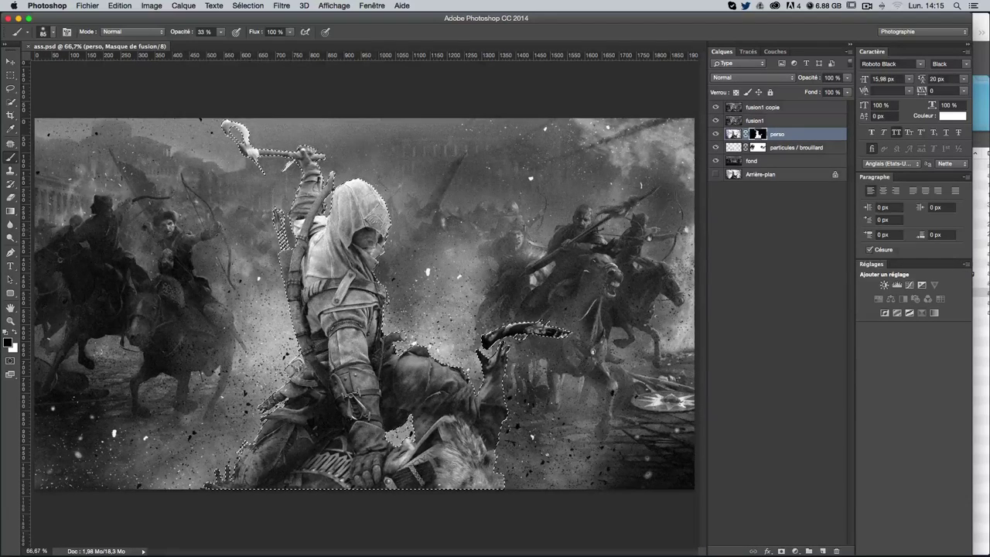
pyautogui.press('super+d')
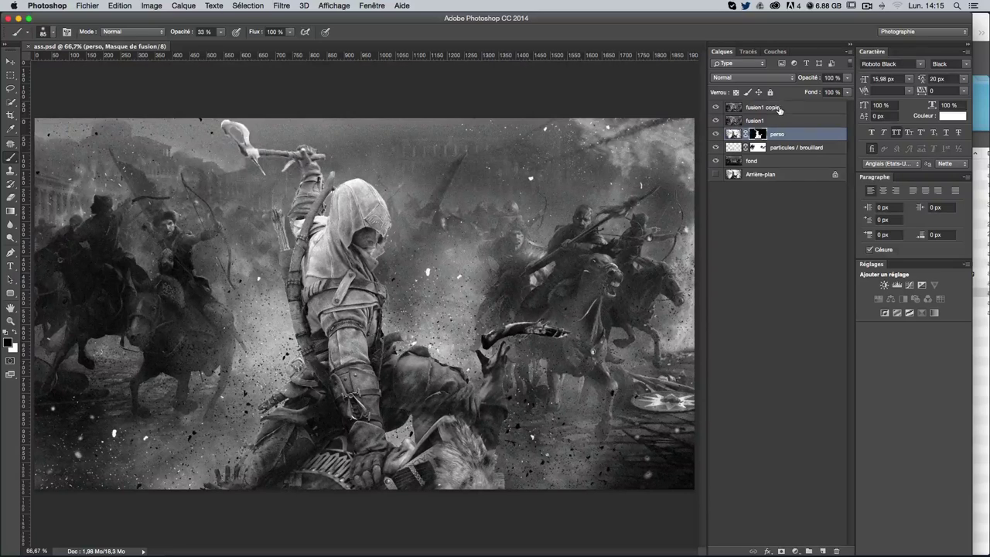
pyautogui.click(777, 108)
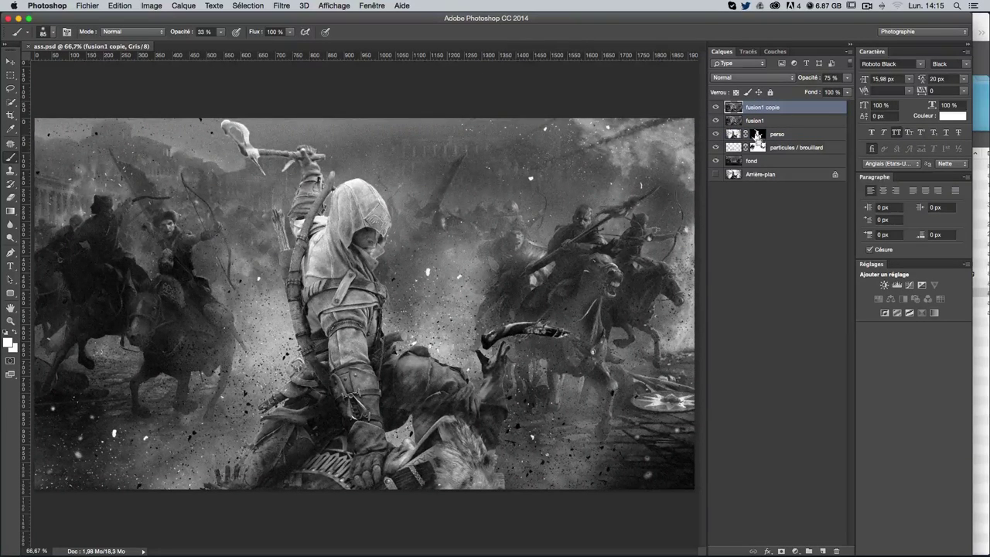
pyautogui.keyDown('super'); pyautogui.click(758, 136); pyautogui.keyUp('super')
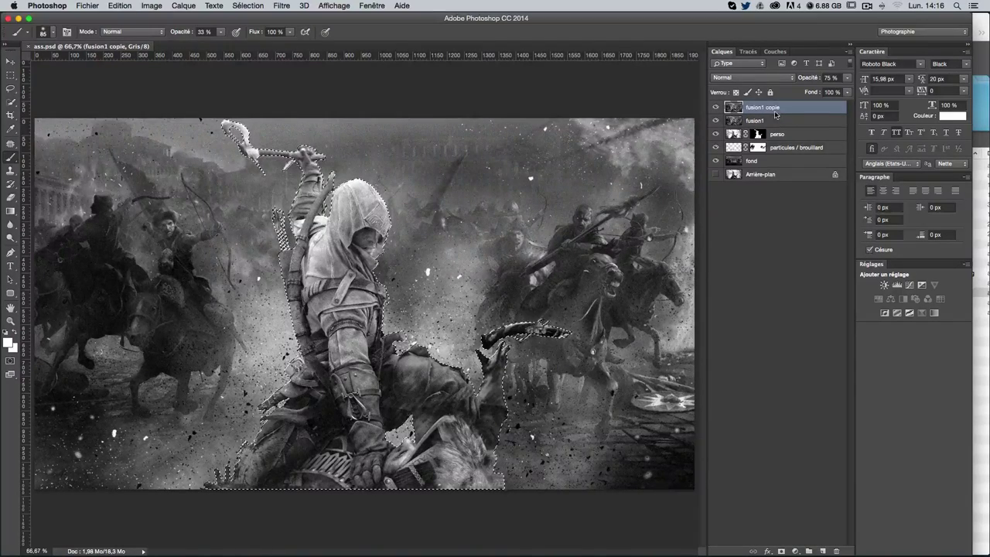
pyautogui.hotkey('ctrl', 'j')
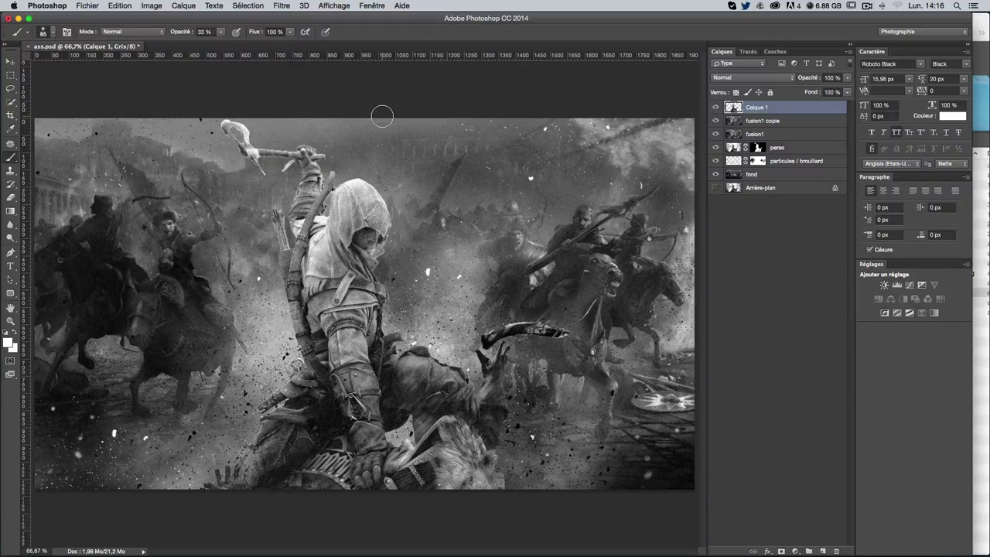
# Move Calque 1 to the right to create a doubled echo of the assassin
pyautogui.click(10, 61)
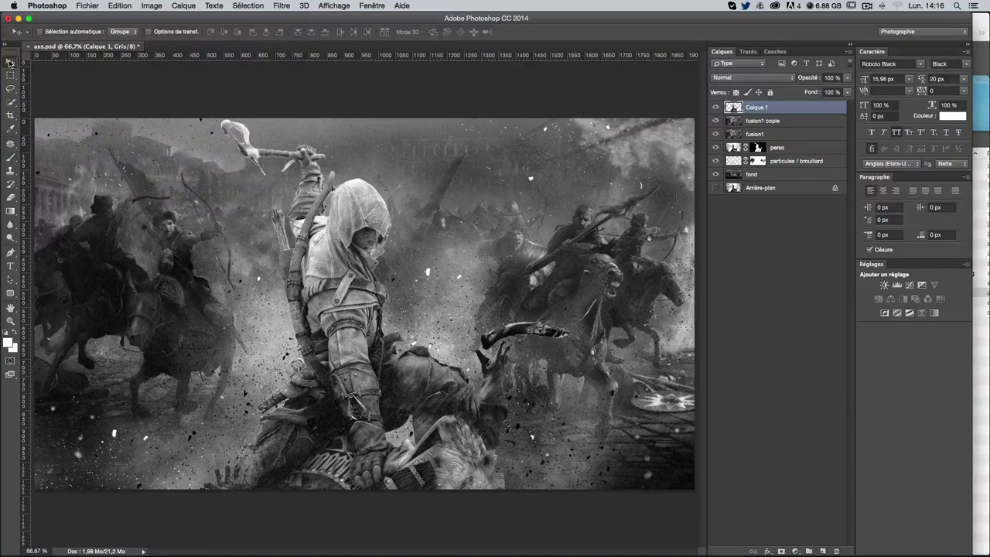
pyautogui.moveTo(426, 247); pyautogui.dragTo(571, 268)
pyautogui.moveTo(364, 263); pyautogui.dragTo(424, 259)
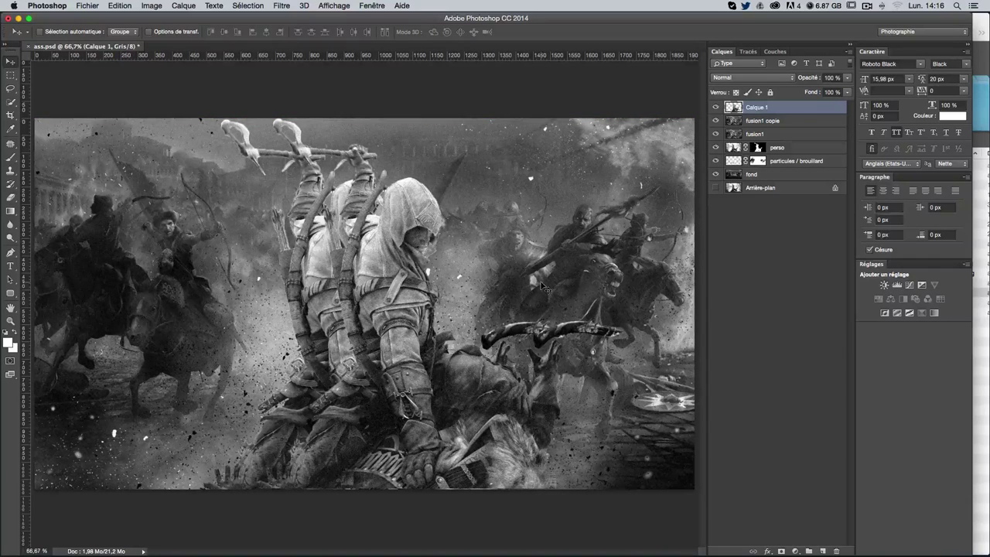
# Try a Flou directionnel motion blur on Calque 1, then cancel it
pyautogui.click(288, 6)
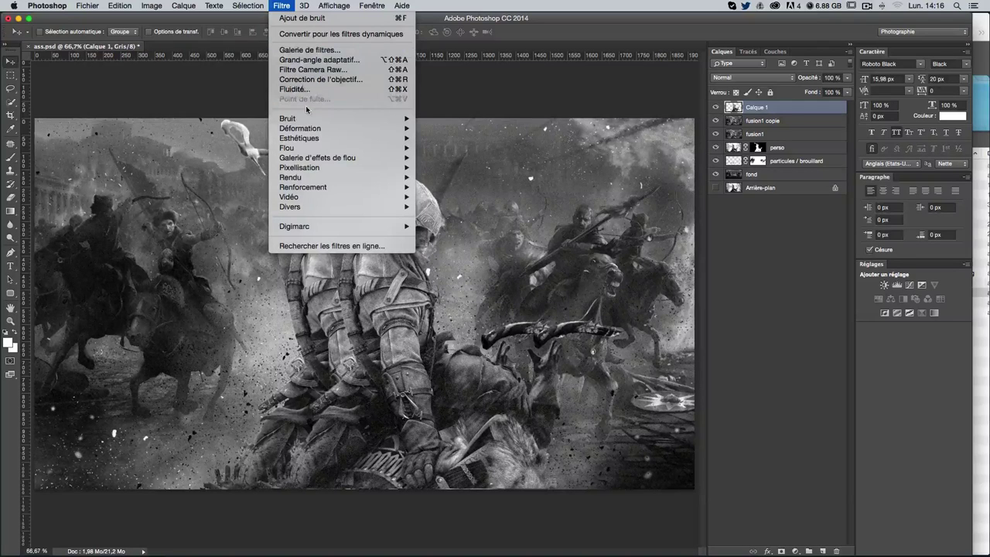
pyautogui.moveTo(287, 148)
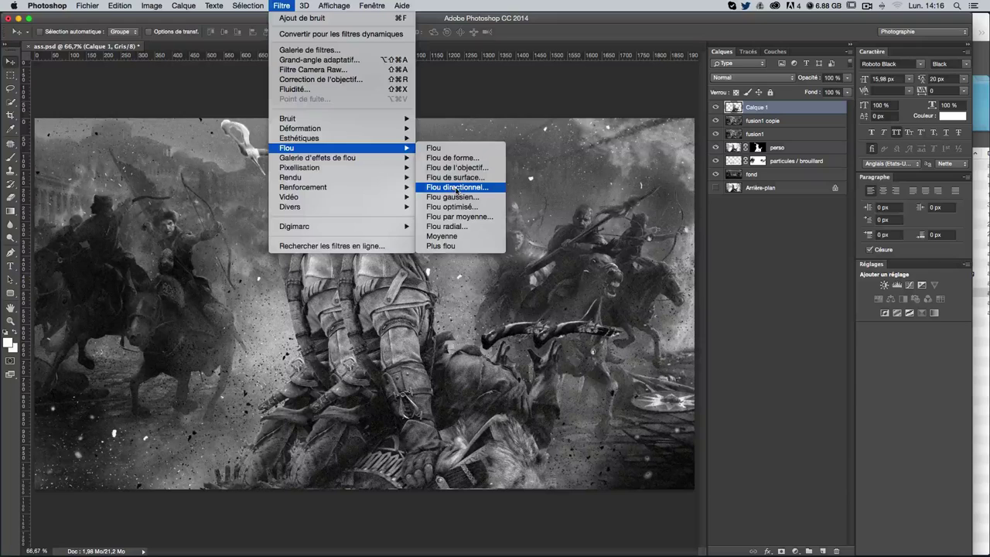
pyautogui.click(455, 187)
pyautogui.moveTo(431, 312); pyautogui.dragTo(425, 309)
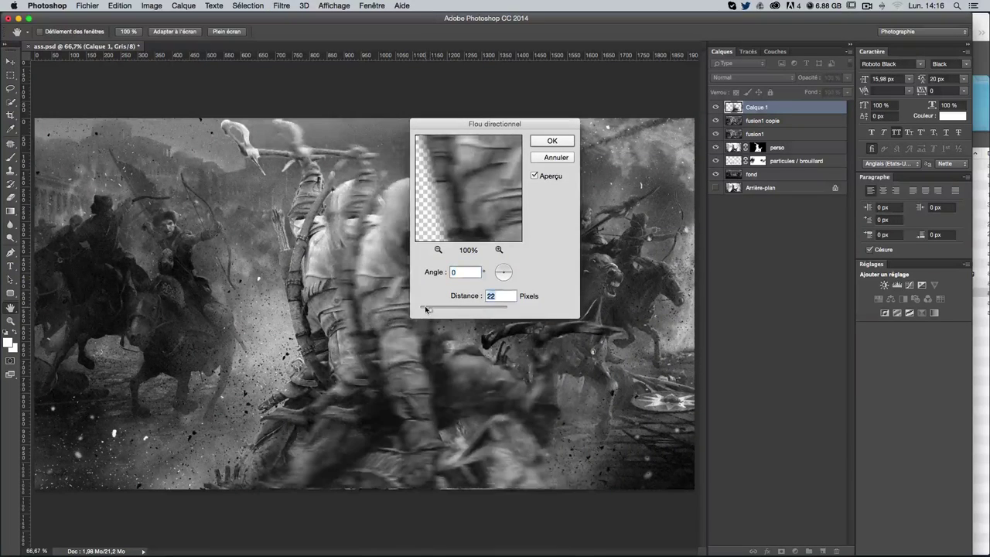
pyautogui.moveTo(505, 125); pyautogui.dragTo(693, 123)
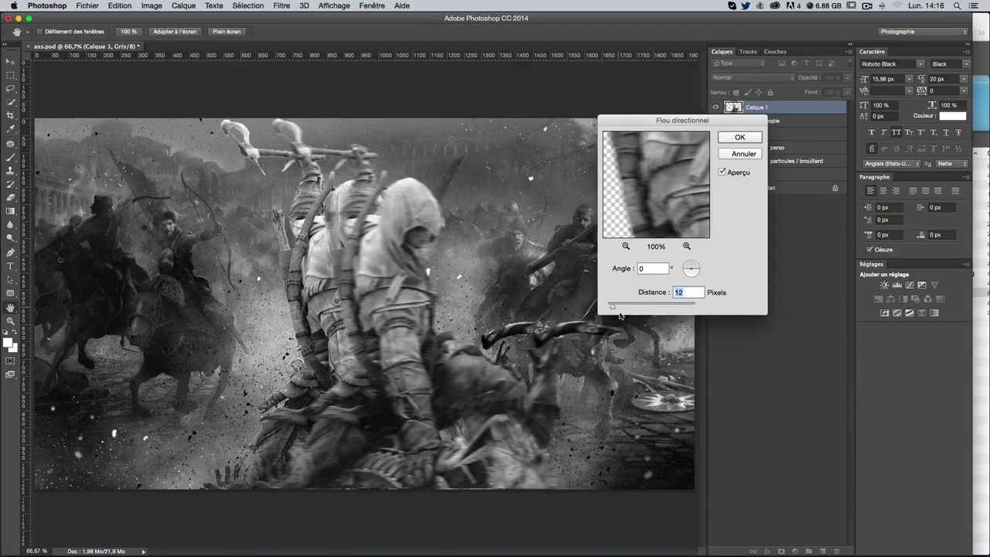
pyautogui.moveTo(615, 307)
pyautogui.mouseDown()
pyautogui.moveTo(663, 310)
pyautogui.moveTo(654, 311)
pyautogui.mouseUp()
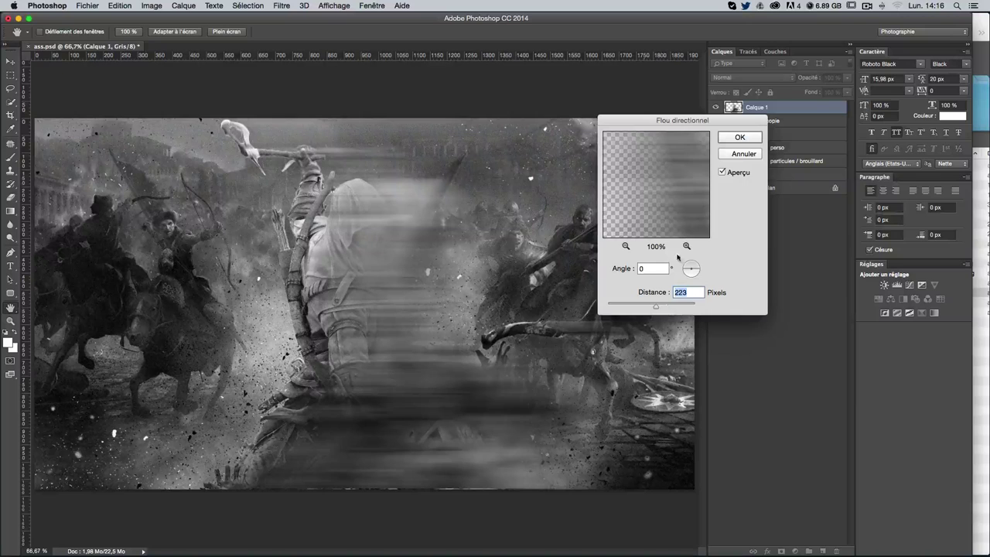
pyautogui.click(736, 155)
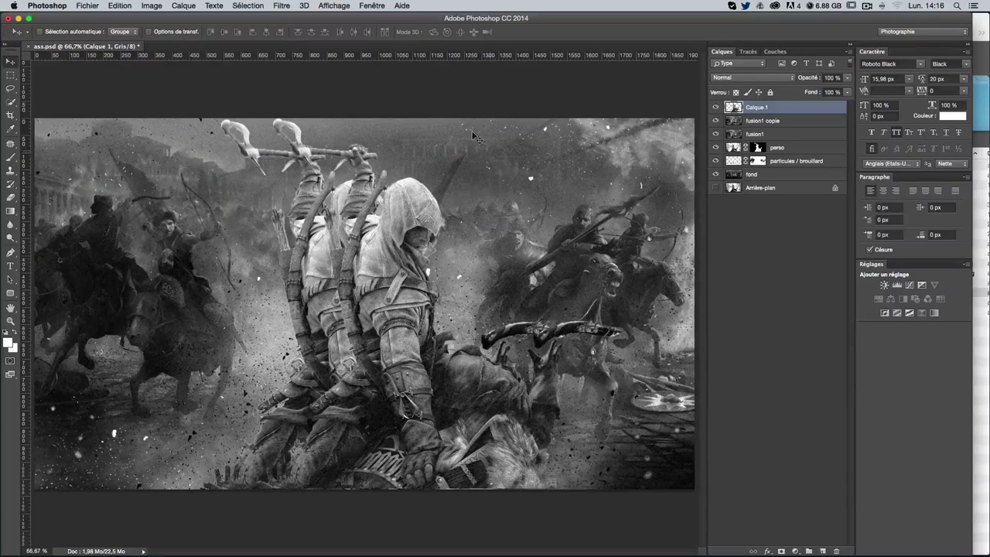
# Free-transform Calque 1 and rotate the copied figure 90 degrees
pyautogui.hotkey('ctrl', 't')
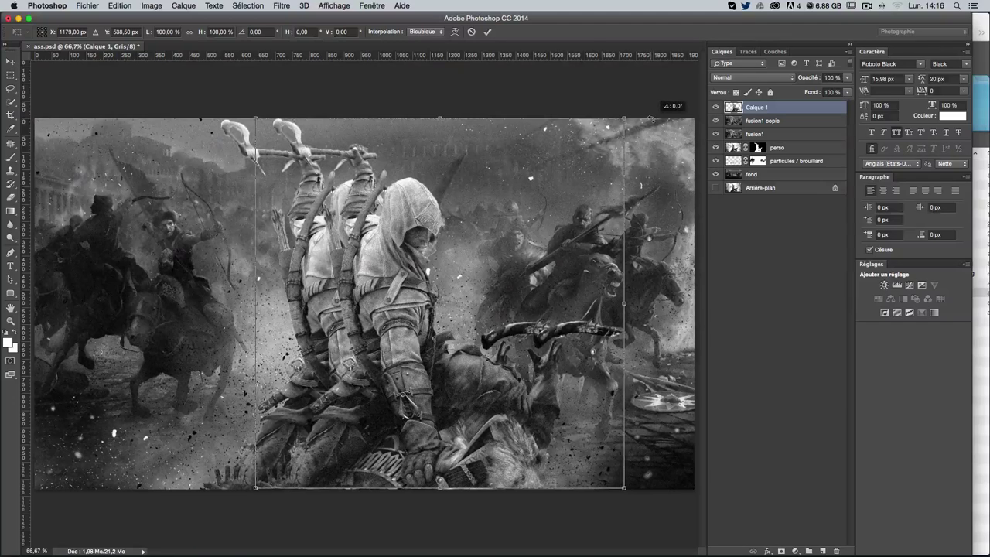
pyautogui.moveTo(632, 110)
pyautogui.mouseDown()
pyautogui.moveTo(669, 251)
pyautogui.moveTo(606, 410)
pyautogui.moveTo(587, 149)
pyautogui.moveTo(599, 184)
pyautogui.moveTo(607, 166)
pyautogui.moveTo(551, 378)
pyautogui.moveTo(540, 384)
pyautogui.mouseUp()
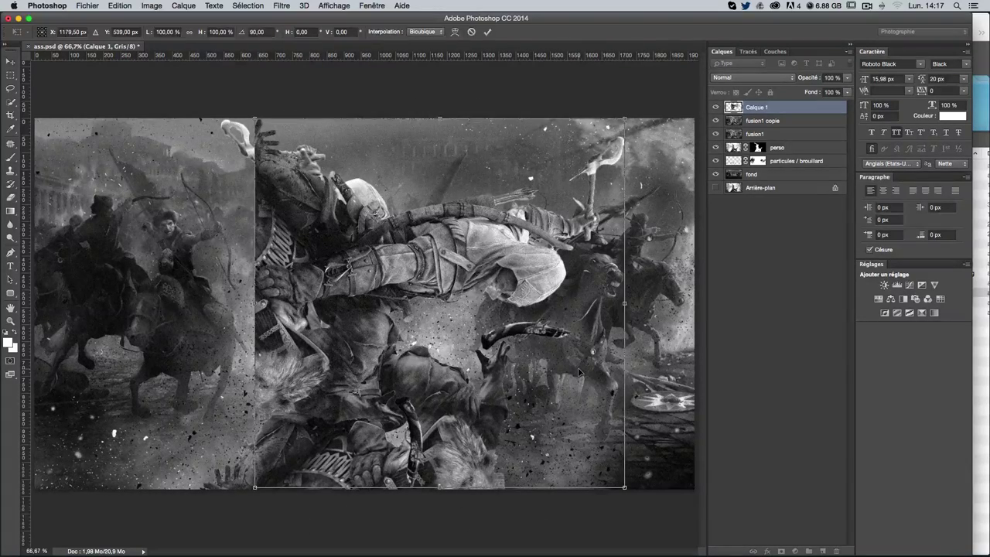
pyautogui.press('Return')
# Apply Flou directionnel at angle 0 and 276 pixels distance to Calque 1
pyautogui.click(284, 6)
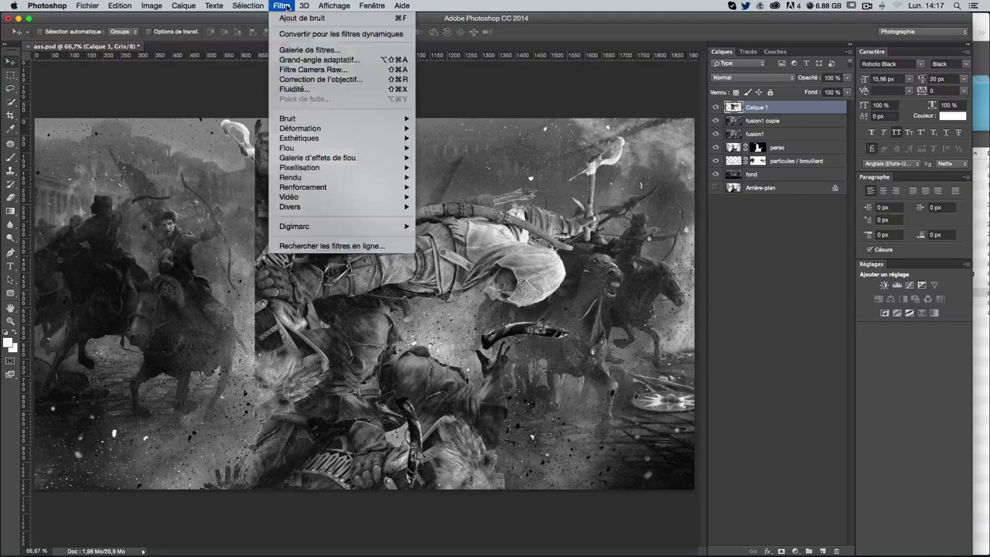
pyautogui.moveTo(298, 137)
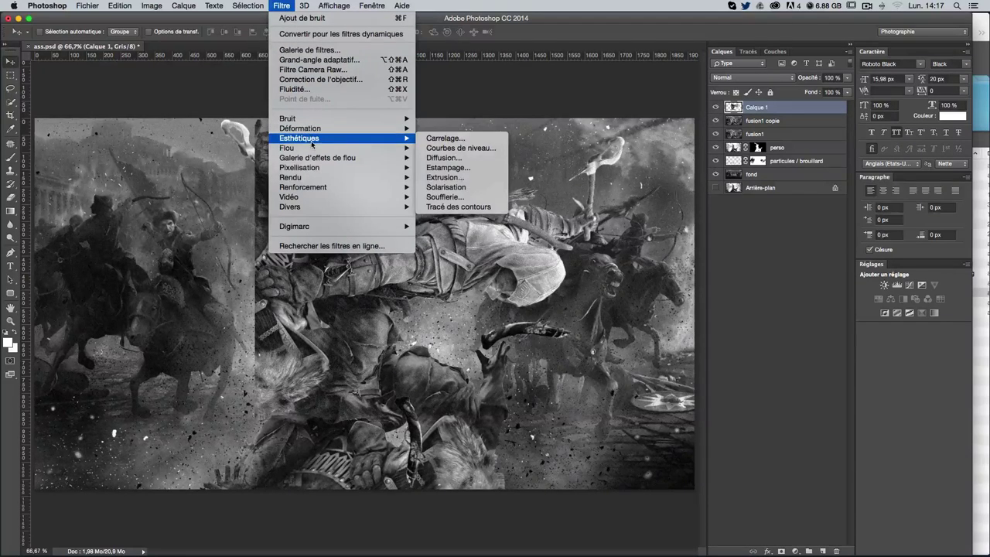
pyautogui.click(447, 187)
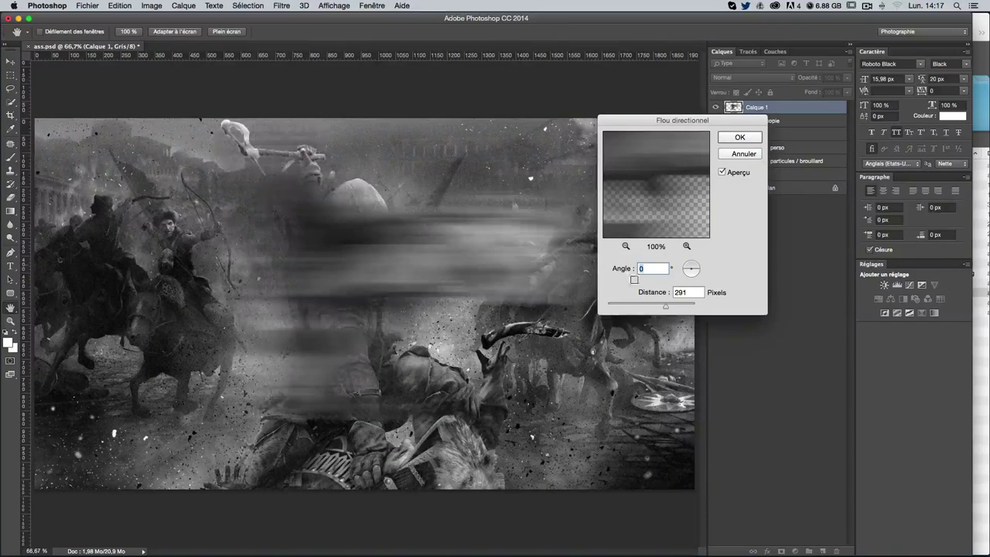
pyautogui.moveTo(667, 306); pyautogui.dragTo(662, 306)
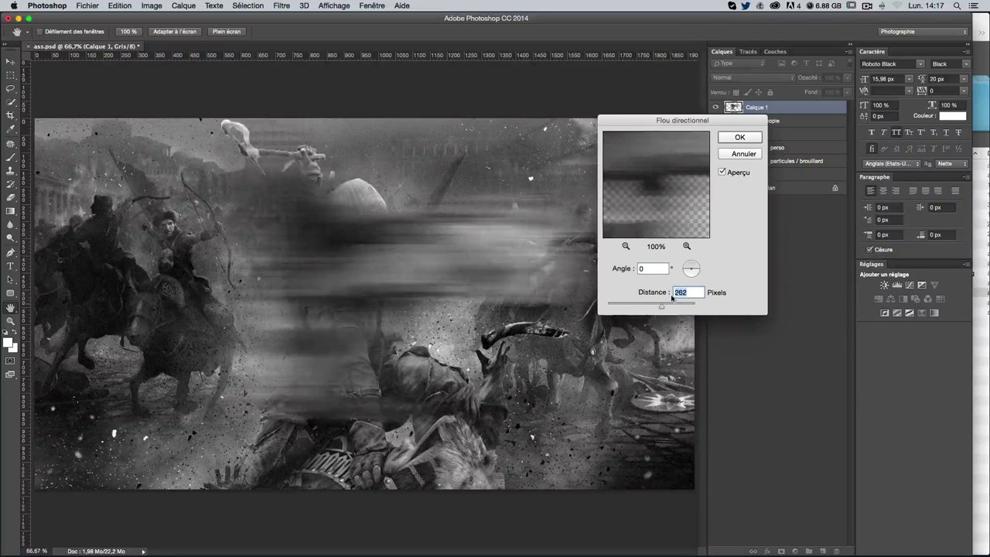
pyautogui.moveTo(673, 123); pyautogui.dragTo(740, 121)
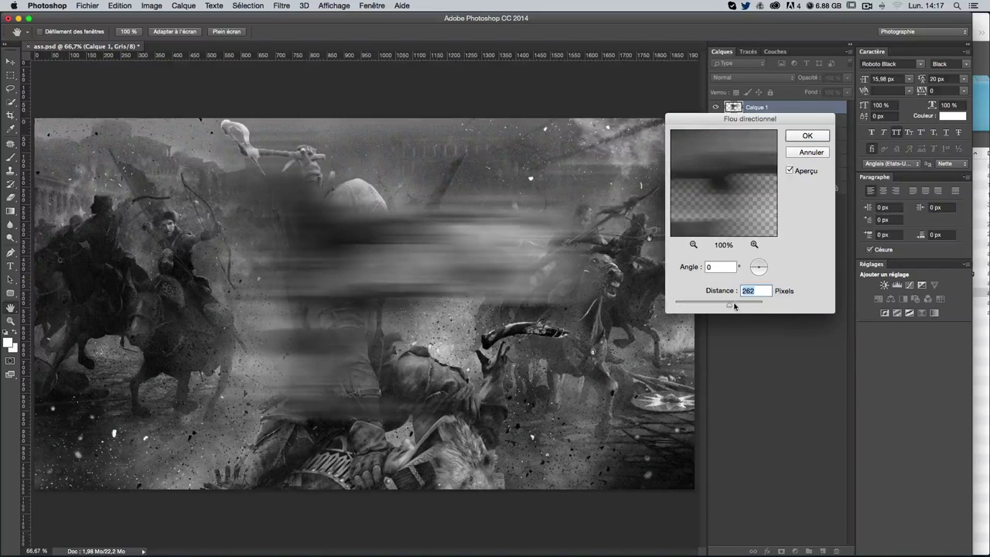
pyautogui.moveTo(731, 307); pyautogui.dragTo(731, 307)
pyautogui.click(799, 136)
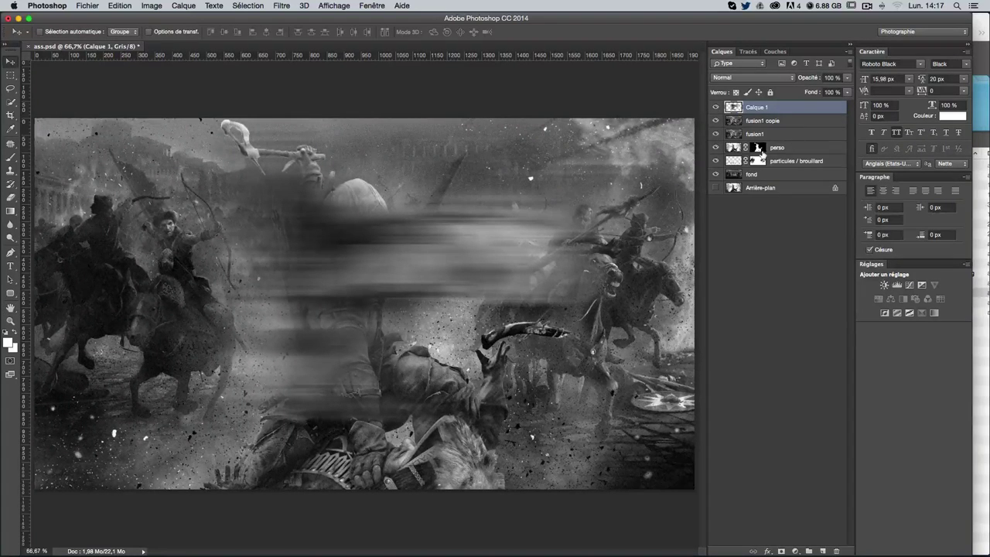
# Rotate the blurred layer -90° into vertical streaks and shift them over the hooded figure
pyautogui.hotkey('ctrl', 't')
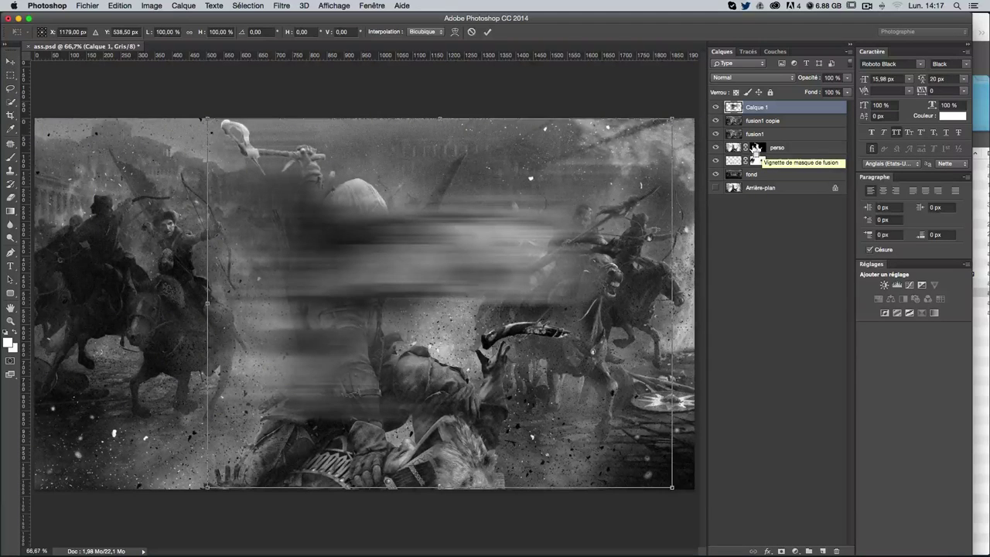
pyautogui.moveTo(677, 115)
pyautogui.mouseDown()
pyautogui.moveTo(430, 67)
pyautogui.moveTo(316, 134)
pyautogui.mouseUp()
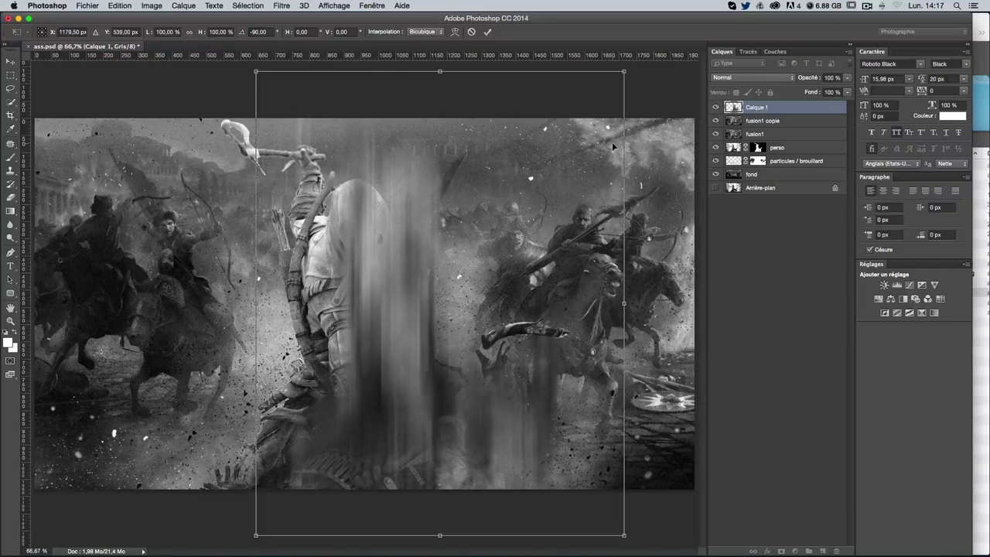
pyautogui.press('Return')
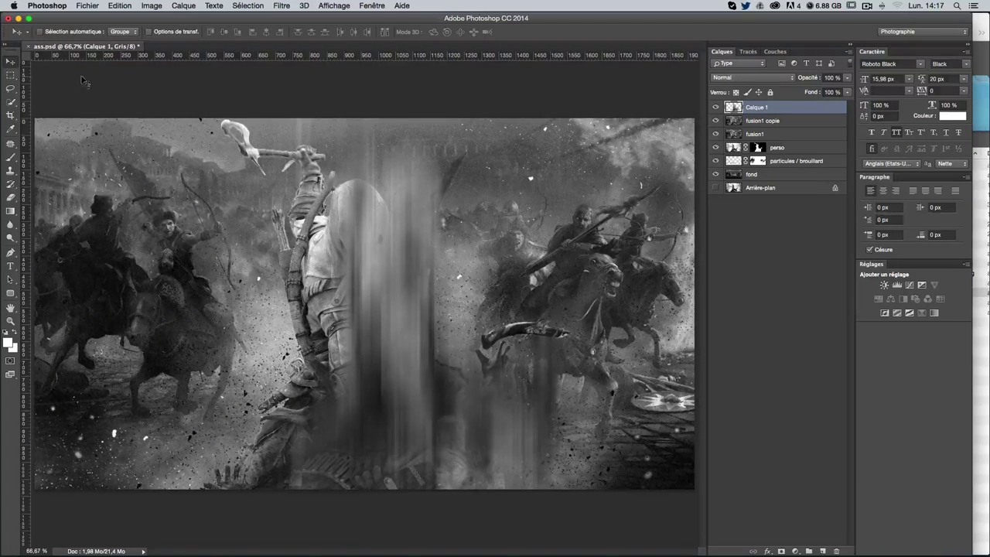
pyautogui.moveTo(408, 257)
pyautogui.mouseDown()
pyautogui.moveTo(351, 251)
pyautogui.moveTo(373, 260)
pyautogui.mouseUp()
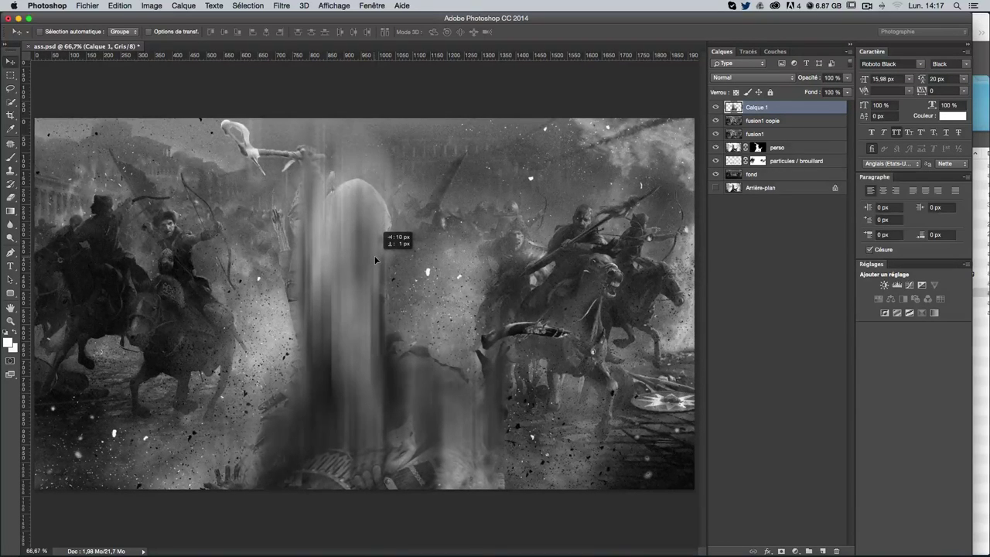
pyautogui.moveTo(373, 258); pyautogui.dragTo(373, 257)
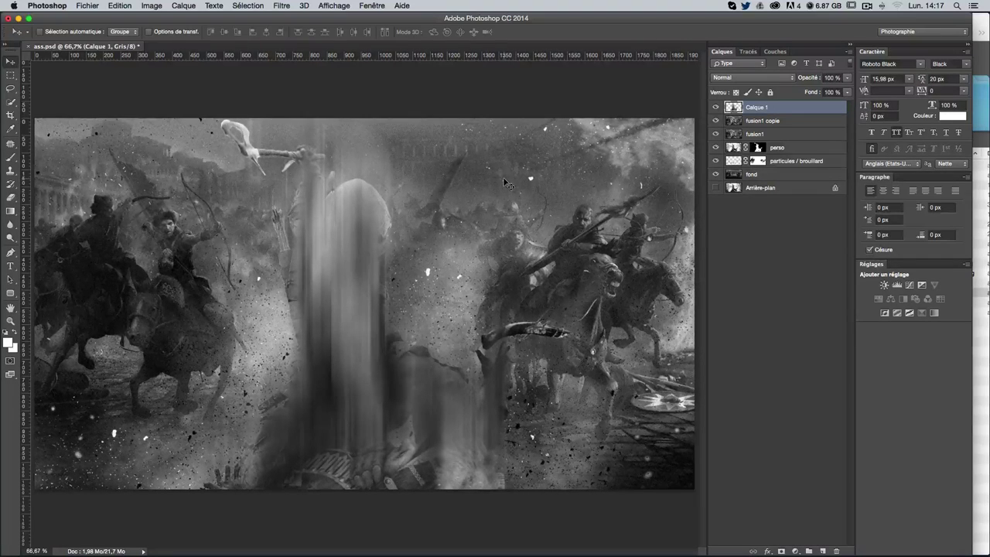
# Rename the Calque 1 layer to 'mouvement'
pyautogui.doubleClick(757, 108)
pyautogui.write('mouve')
pyautogui.write('ment')
pyautogui.press('Return')
# Add a layer mask to mouvement and paint the sharp hood, face, body and fur back through the blur
pyautogui.click(780, 551)
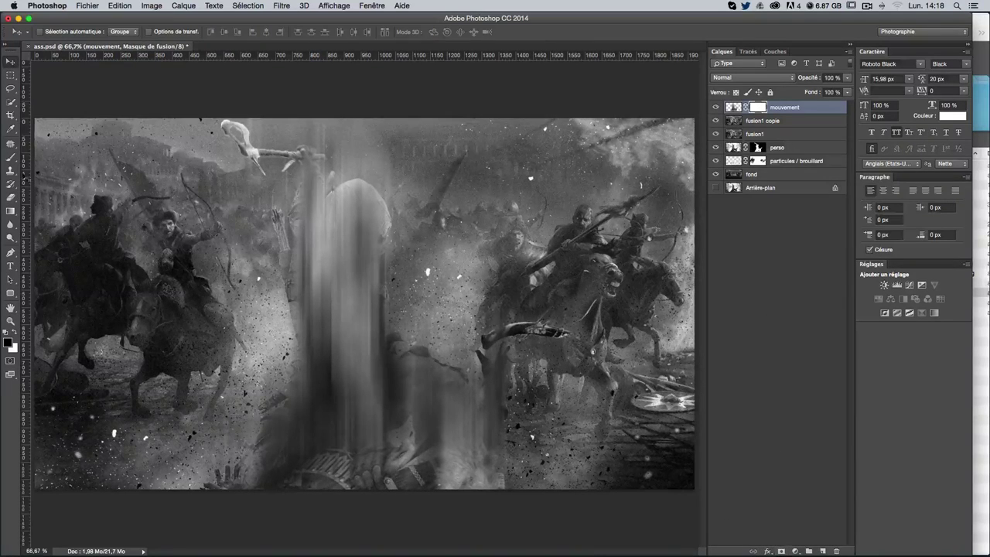
pyautogui.click(7, 160)
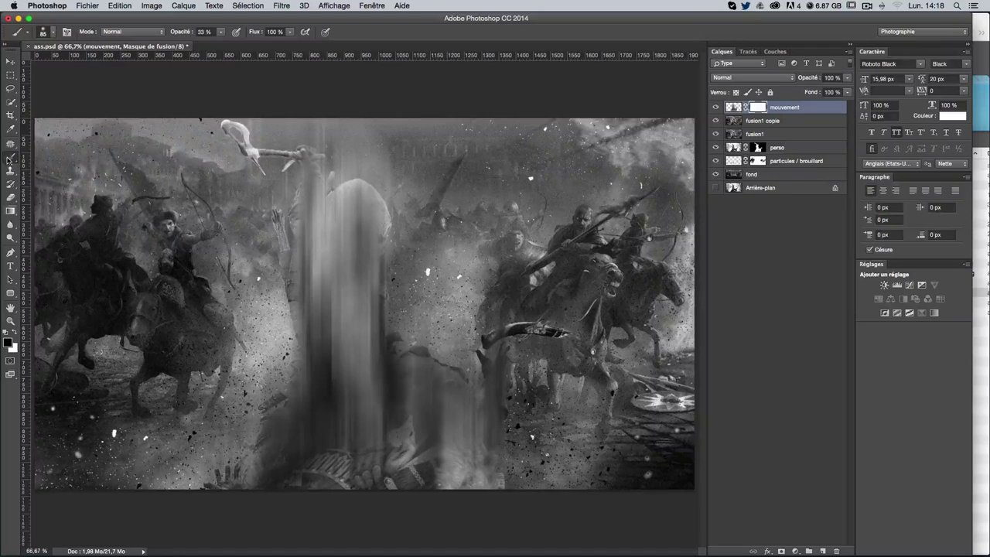
pyautogui.click(221, 32)
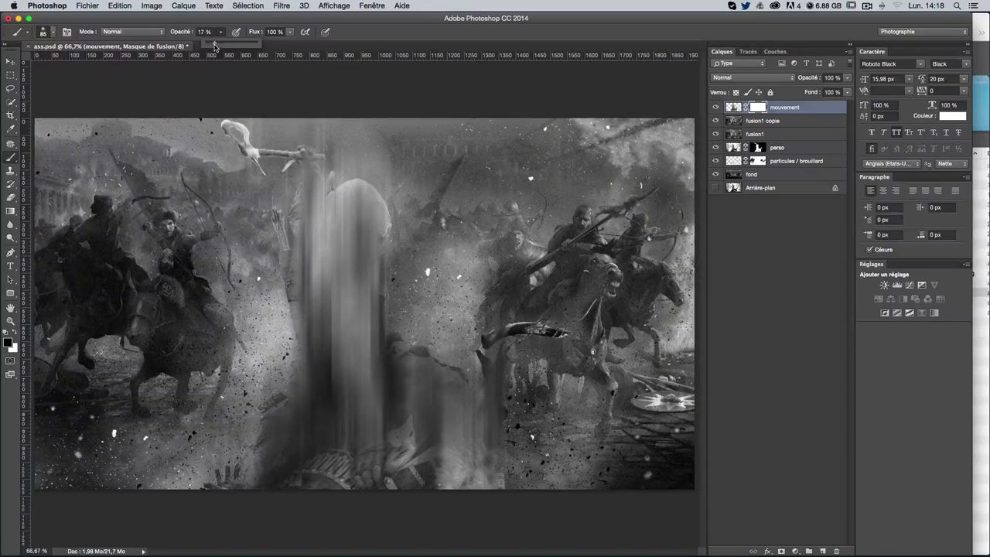
pyautogui.moveTo(359, 245)
pyautogui.mouseDown()
pyautogui.moveTo(369, 238)
pyautogui.moveTo(354, 232)
pyautogui.moveTo(358, 290)
pyautogui.moveTo(371, 278)
pyautogui.moveTo(364, 210)
pyautogui.moveTo(351, 209)
pyautogui.moveTo(360, 203)
pyautogui.mouseUp()
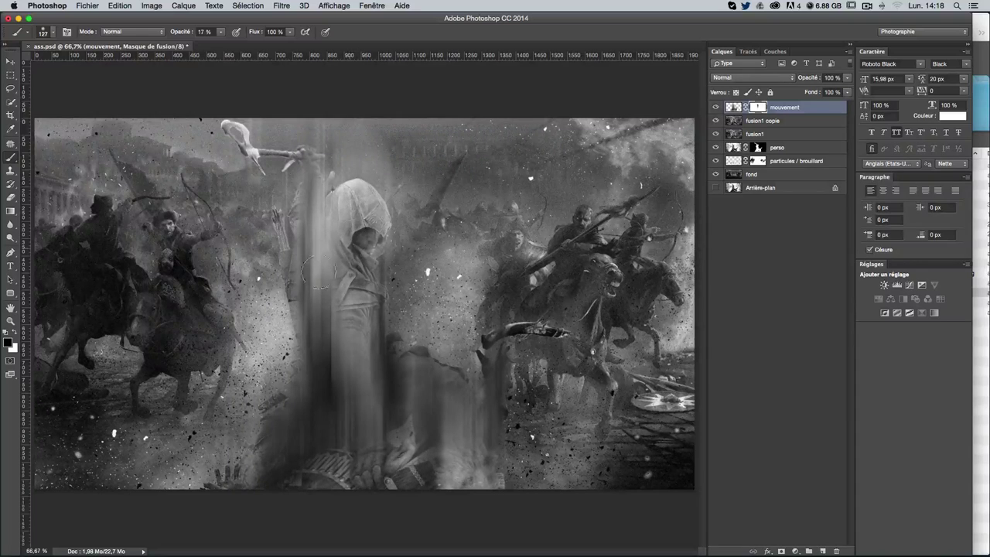
pyautogui.moveTo(307, 271)
pyautogui.mouseDown()
pyautogui.moveTo(323, 228)
pyautogui.moveTo(396, 203)
pyautogui.mouseUp()
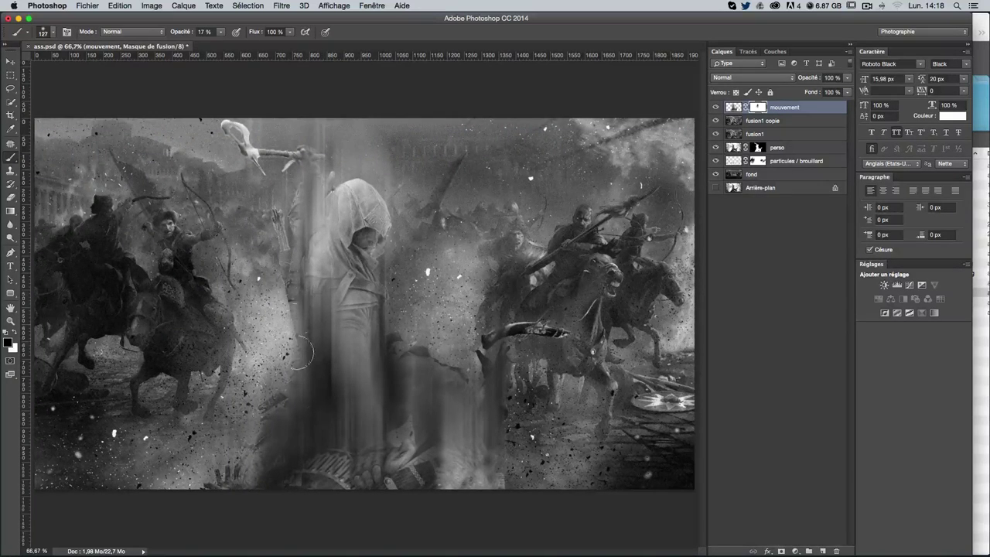
pyautogui.moveTo(324, 218)
pyautogui.mouseDown()
pyautogui.moveTo(353, 310)
pyautogui.moveTo(353, 521)
pyautogui.mouseUp()
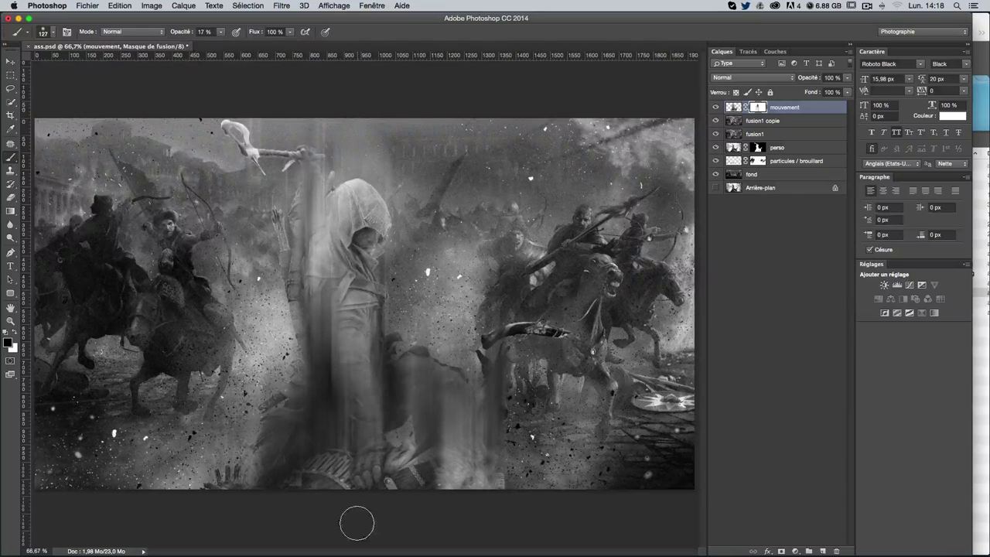
pyautogui.moveTo(492, 448); pyautogui.dragTo(325, 210)
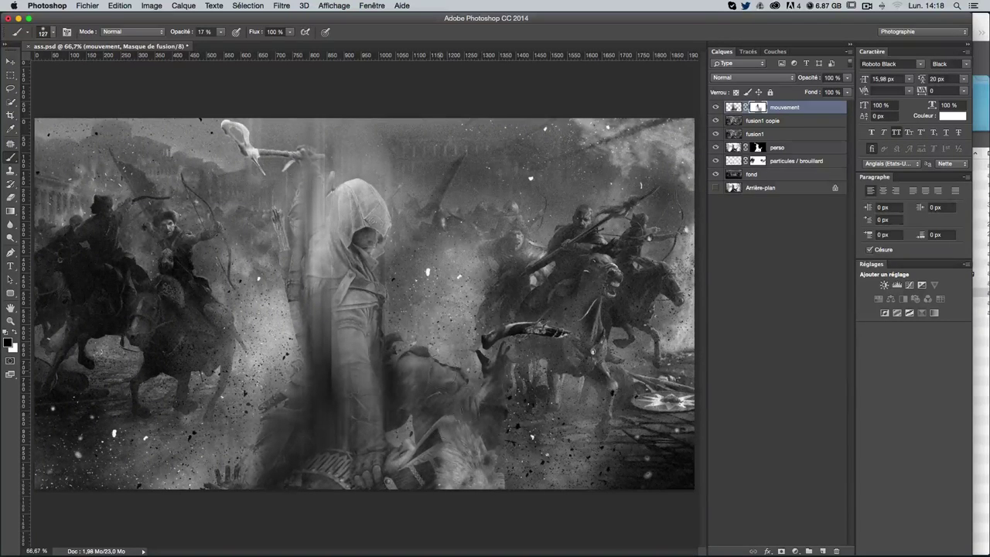
pyautogui.moveTo(440, 352); pyautogui.dragTo(452, 375)
pyautogui.moveTo(322, 427)
pyautogui.mouseDown()
pyautogui.moveTo(326, 258)
pyautogui.moveTo(343, 198)
pyautogui.mouseUp()
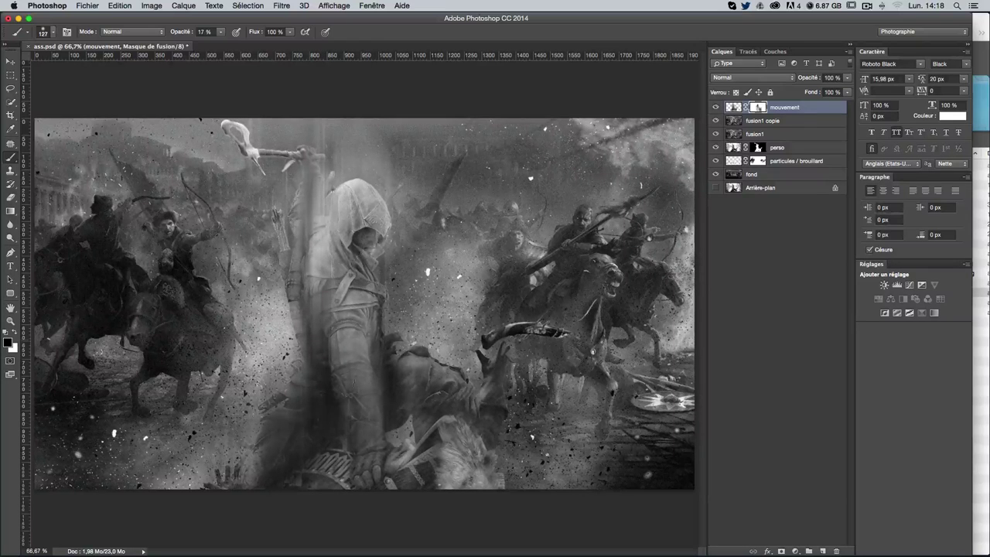
pyautogui.moveTo(334, 240)
pyautogui.mouseDown()
pyautogui.moveTo(343, 173)
pyautogui.moveTo(340, 207)
pyautogui.mouseUp()
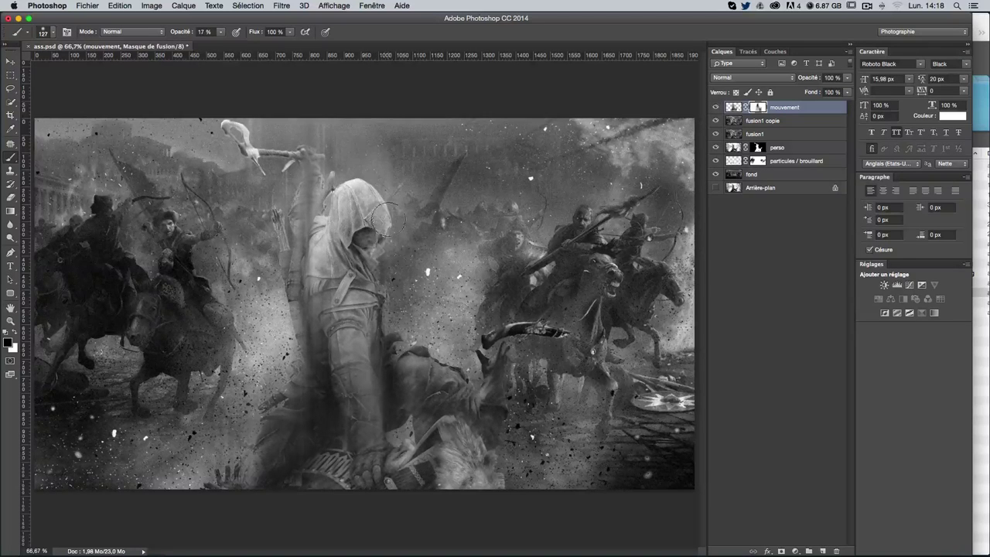
pyautogui.moveTo(386, 219); pyautogui.dragTo(383, 226)
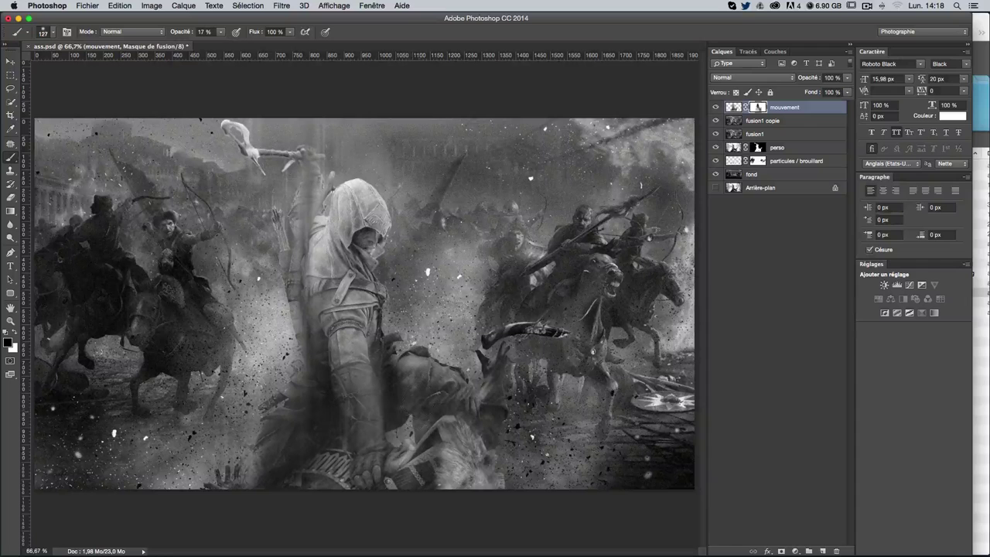
pyautogui.moveTo(474, 449); pyautogui.dragTo(473, 402)
# With a 134 px brush at 49% then 21% opacity, mask more blur and compare the layer on and off
pyautogui.moveTo(225, 35); pyautogui.dragTo(238, 43)
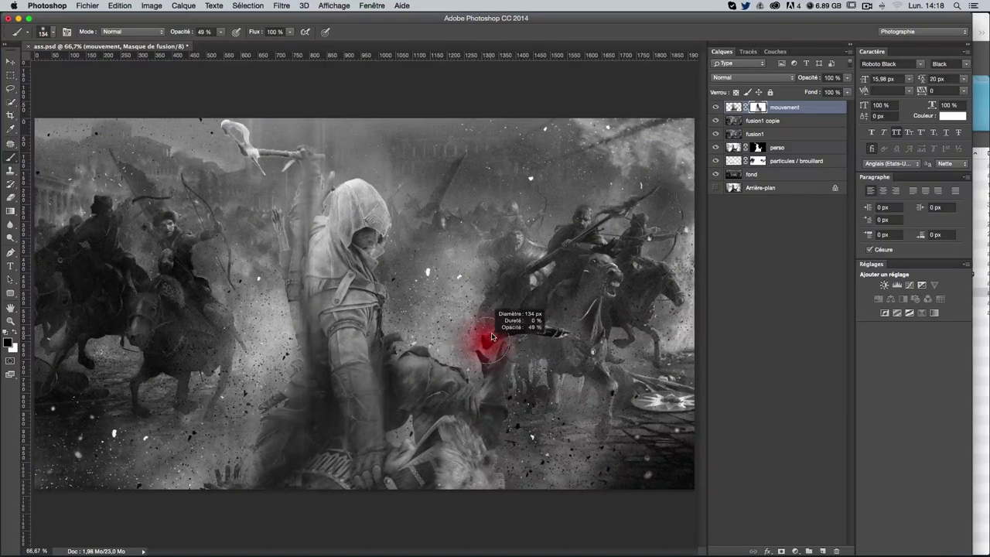
pyautogui.moveTo(470, 335); pyautogui.dragTo(476, 335)
pyautogui.moveTo(490, 456); pyautogui.dragTo(481, 429)
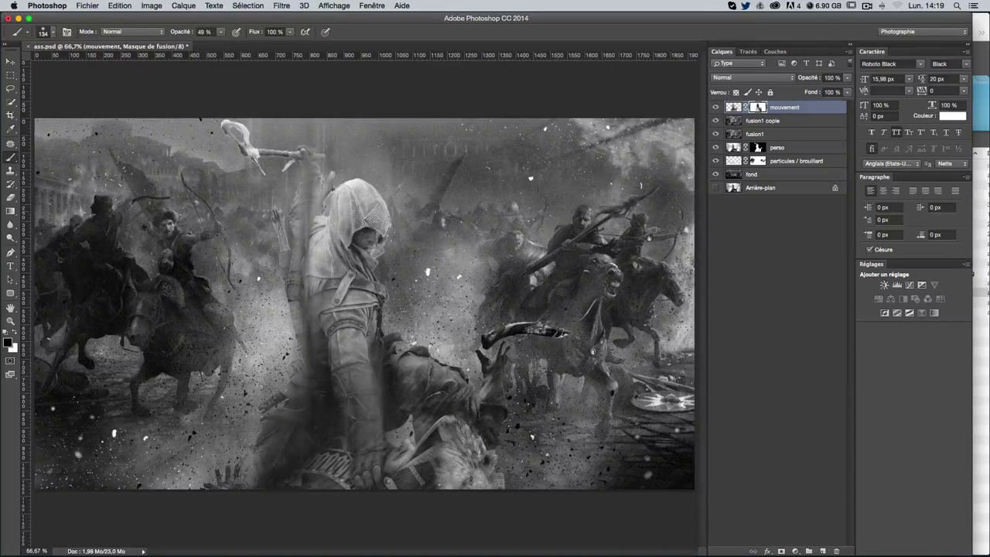
pyautogui.moveTo(266, 345); pyautogui.dragTo(224, 254)
pyautogui.moveTo(239, 477); pyautogui.dragTo(221, 487)
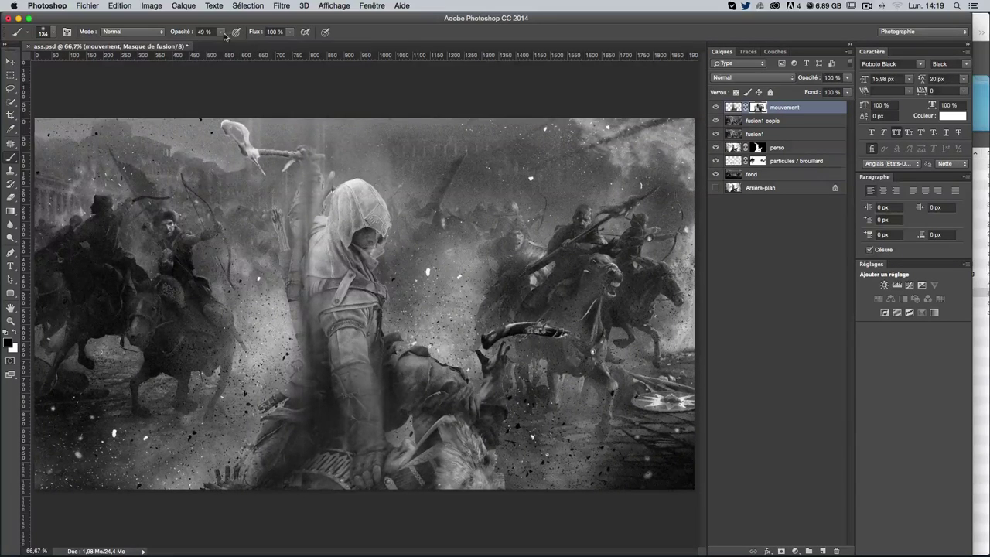
pyautogui.moveTo(223, 32); pyautogui.dragTo(209, 45)
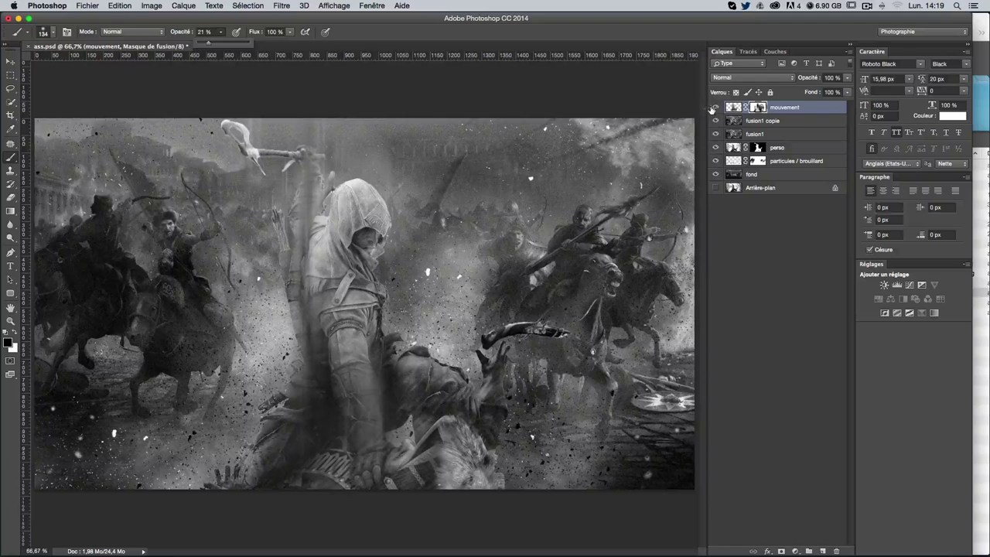
pyautogui.click(714, 108)
pyautogui.click(715, 108)
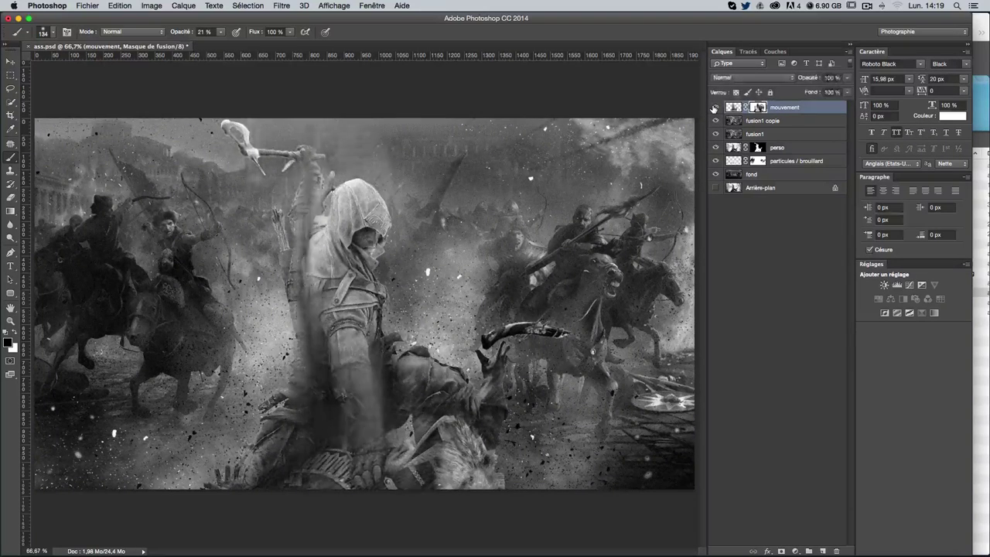
pyautogui.click(715, 107)
pyautogui.click(714, 108)
pyautogui.click(714, 108)
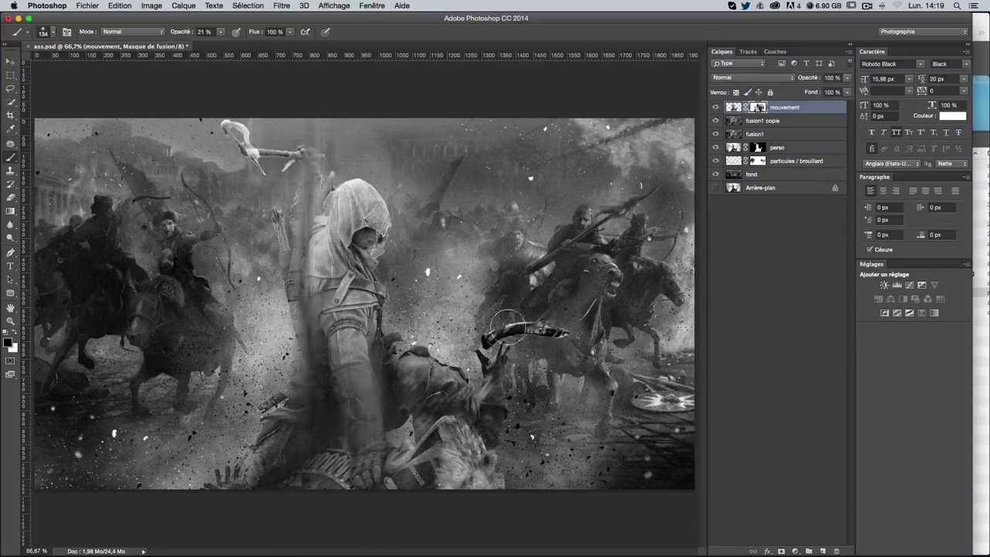
pyautogui.moveTo(510, 318)
pyautogui.mouseDown()
pyautogui.moveTo(565, 300)
pyautogui.moveTo(539, 309)
pyautogui.mouseUp()
# Set the mouvement layer's opacity to 80%
pyautogui.click(847, 79)
pyautogui.moveTo(845, 88); pyautogui.dragTo(805, 87)
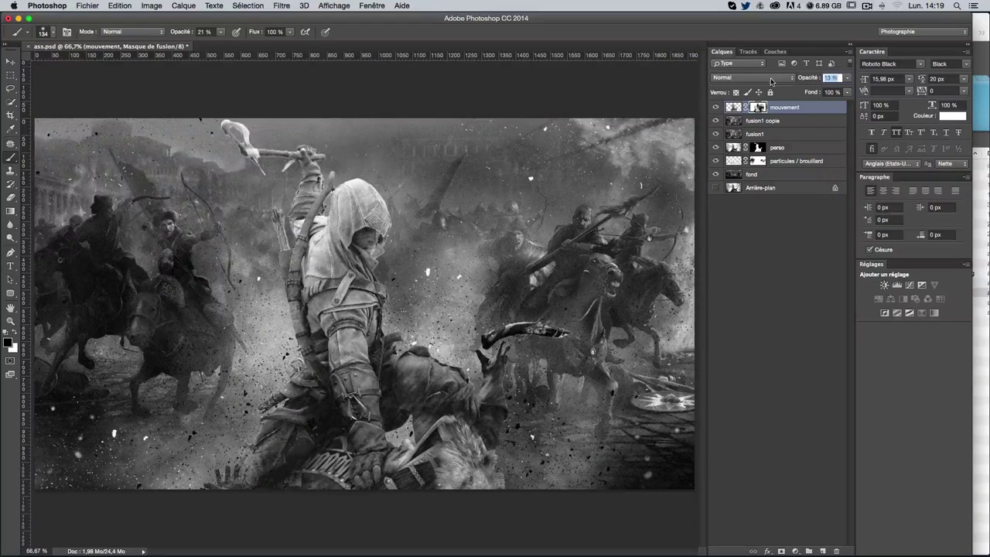
pyautogui.write('80')
pyautogui.press('Return')
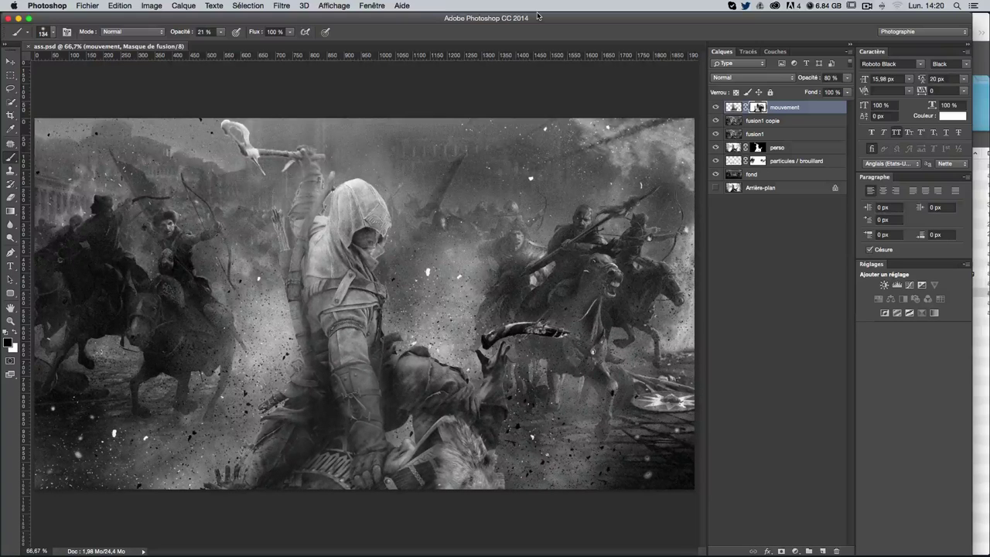
# Stamp all visible layers onto a new top layer named fusion2
pyautogui.press('super+alt+shift+e')
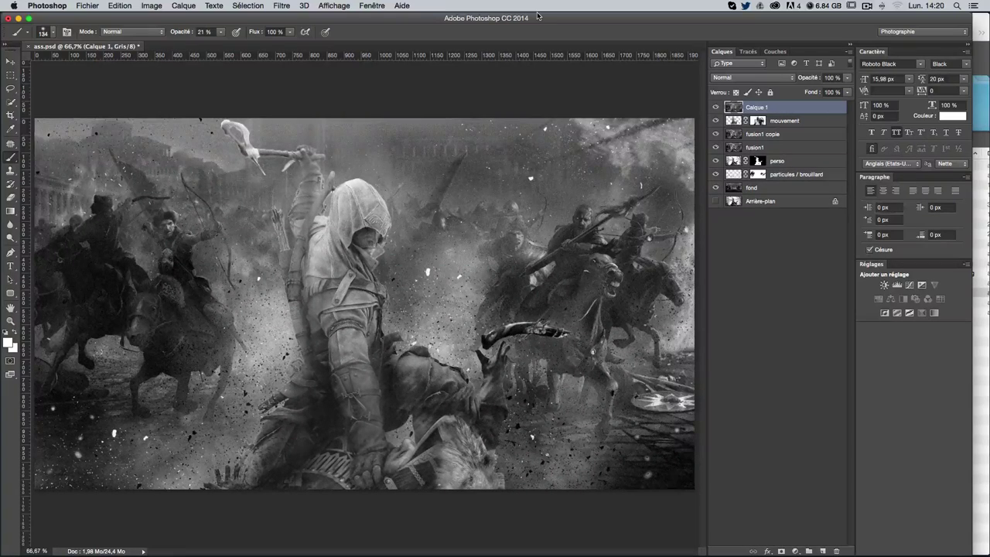
pyautogui.doubleClick(757, 107)
pyautogui.press('BackSpace')
pyautogui.write('fusion2')
pyautogui.press('Return')
# Apply Camera Raw to fusion2: Exposition +0,20, brighter Blancs, deeper Noirs and Clarté +20
pyautogui.click(283, 5)
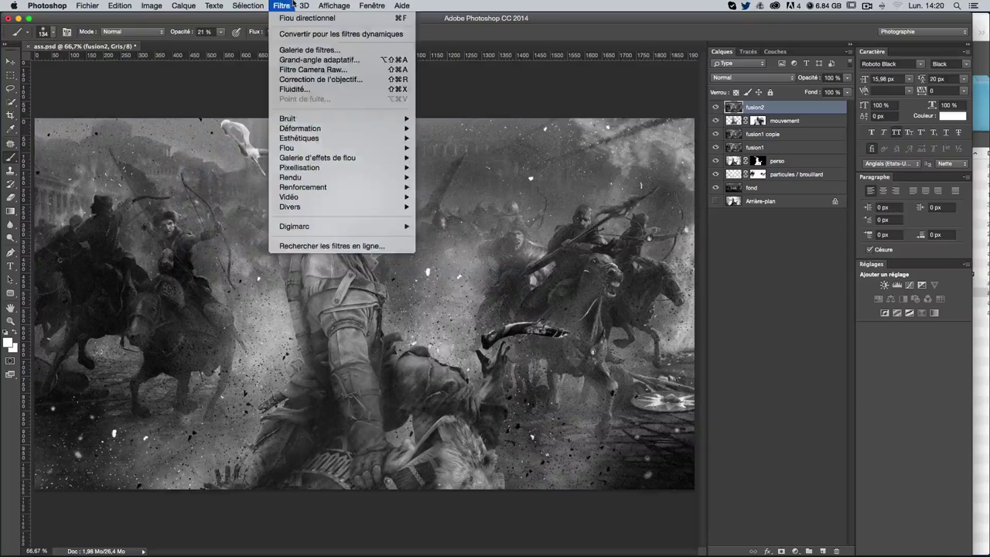
pyautogui.click(305, 72)
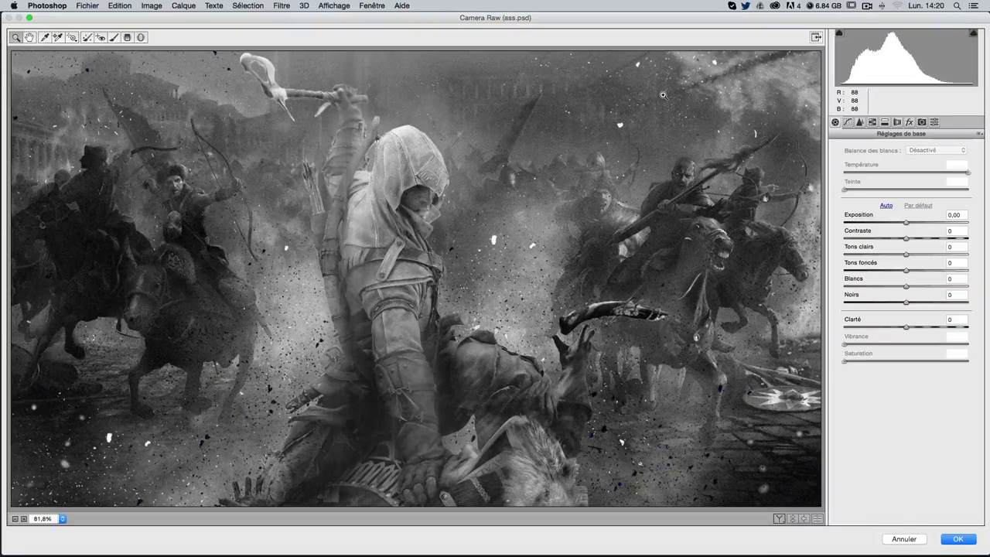
pyautogui.moveTo(908, 223)
pyautogui.mouseDown()
pyautogui.moveTo(923, 255)
pyautogui.moveTo(934, 255)
pyautogui.moveTo(914, 269)
pyautogui.mouseUp()
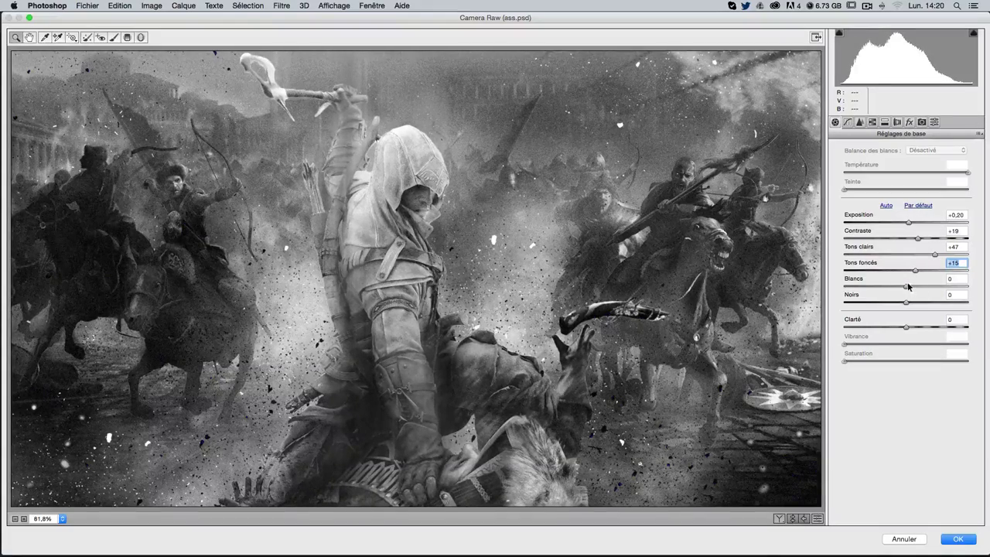
pyautogui.moveTo(906, 285); pyautogui.dragTo(927, 286)
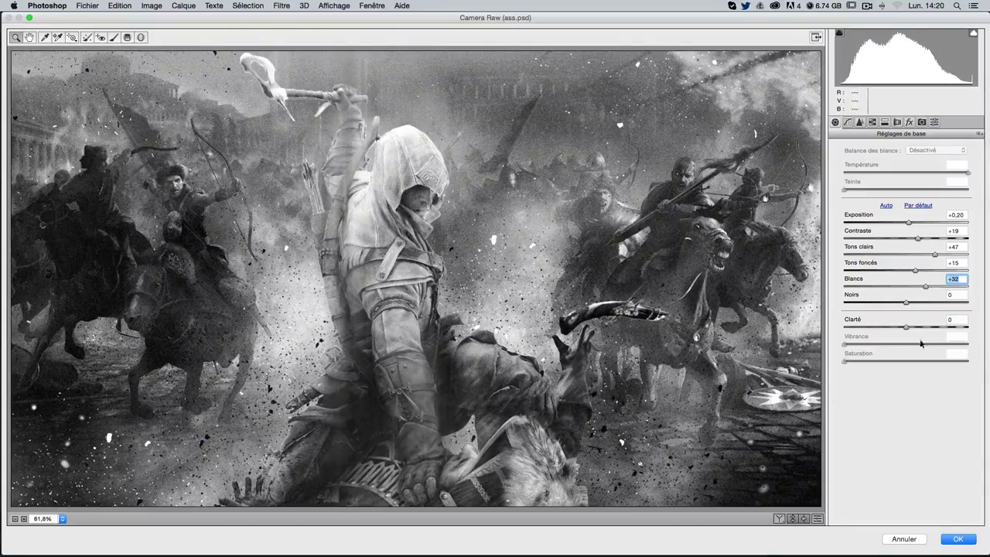
pyautogui.moveTo(906, 302); pyautogui.dragTo(900, 306)
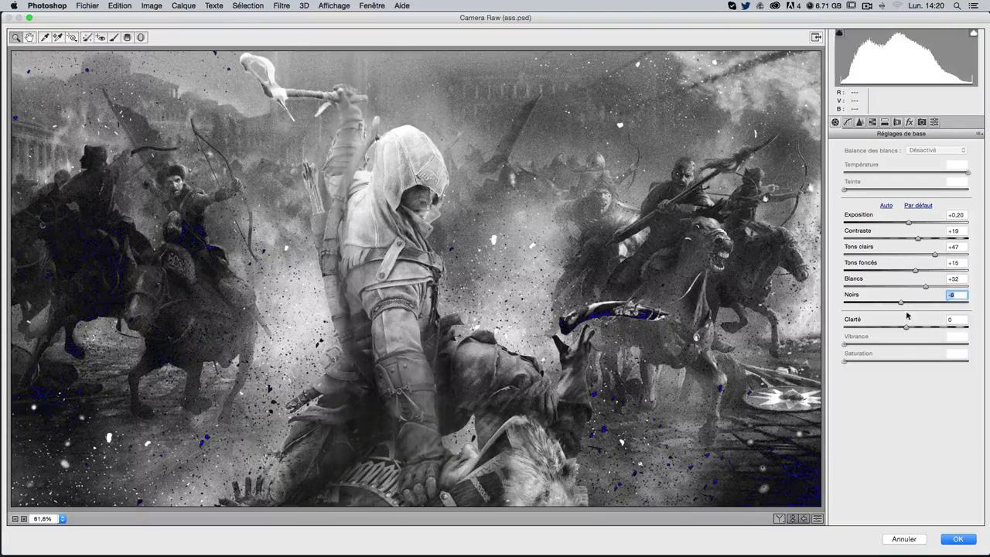
pyautogui.moveTo(908, 330); pyautogui.dragTo(920, 327)
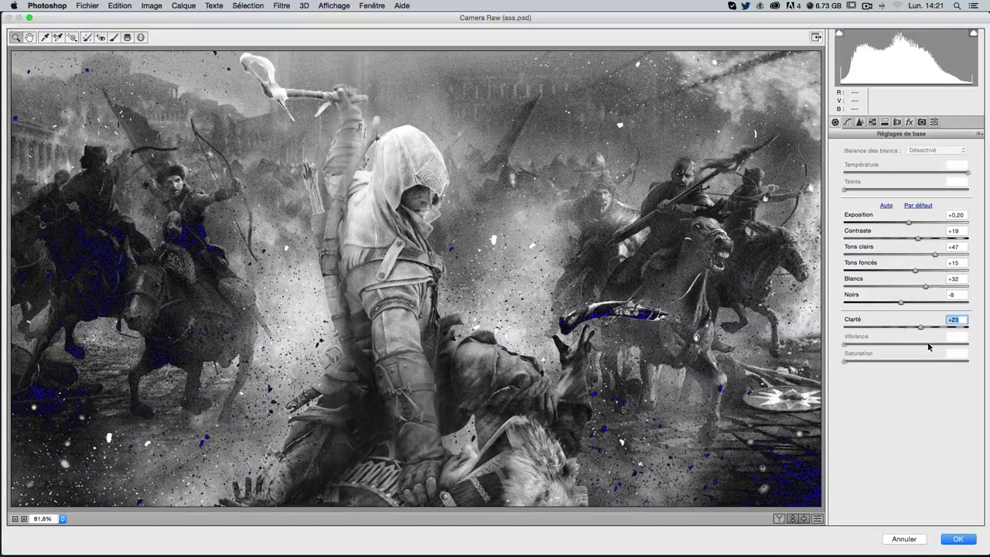
pyautogui.press('Down')
pyautogui.press('Down')
pyautogui.press('Down')
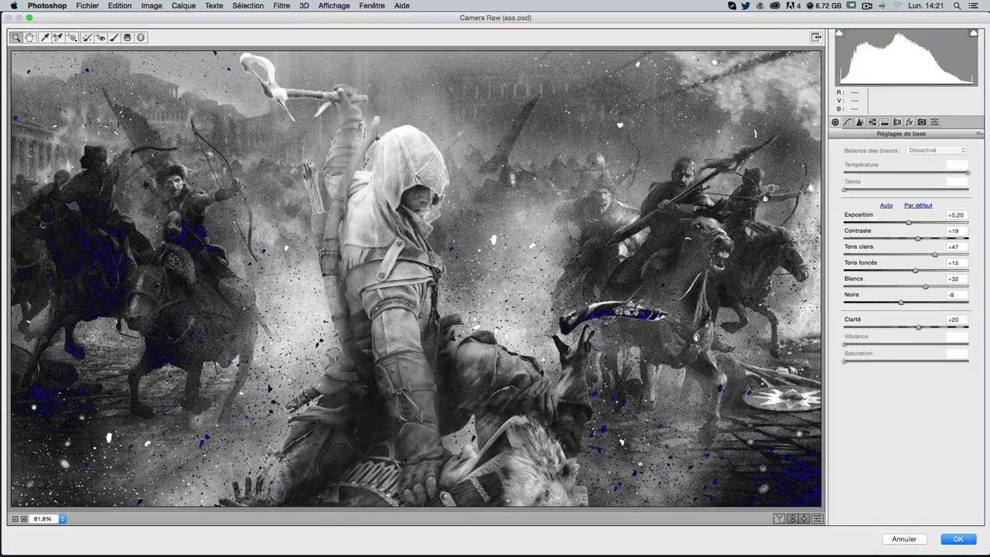
pyautogui.press('Return')
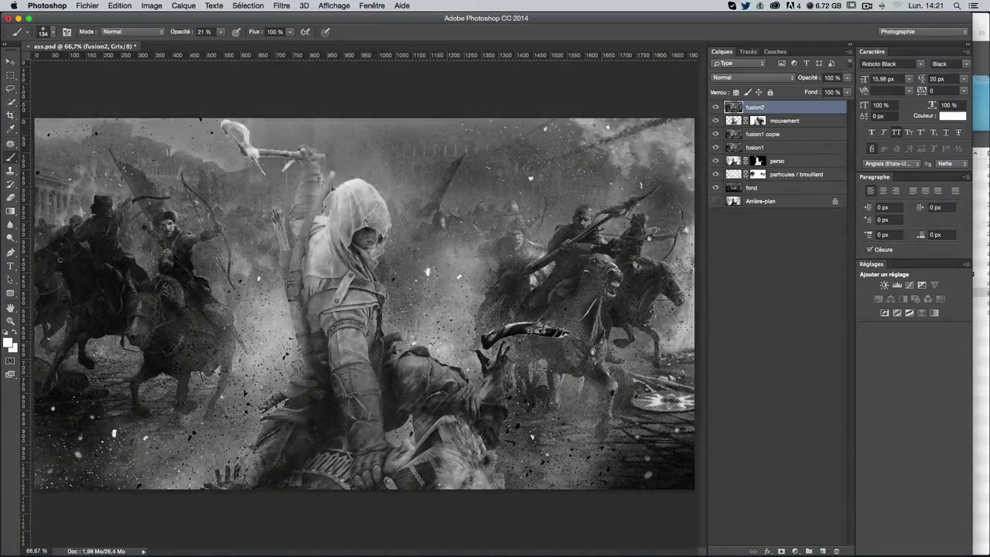
pyautogui.hotkey('ctrl', 'z')
pyautogui.hotkey('ctrl', 'z')
pyautogui.hotkey('ctrl', 'z')
pyautogui.hotkey('ctrl', 'z')
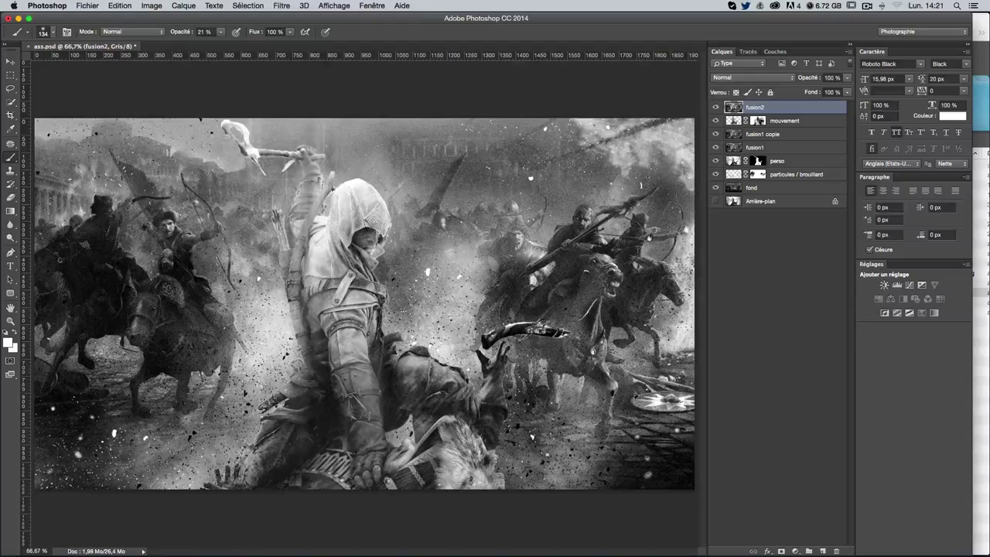
pyautogui.hotkey('ctrl', 'z')
pyautogui.hotkey('ctrl', 'z')
pyautogui.hotkey('ctrl', 'z')
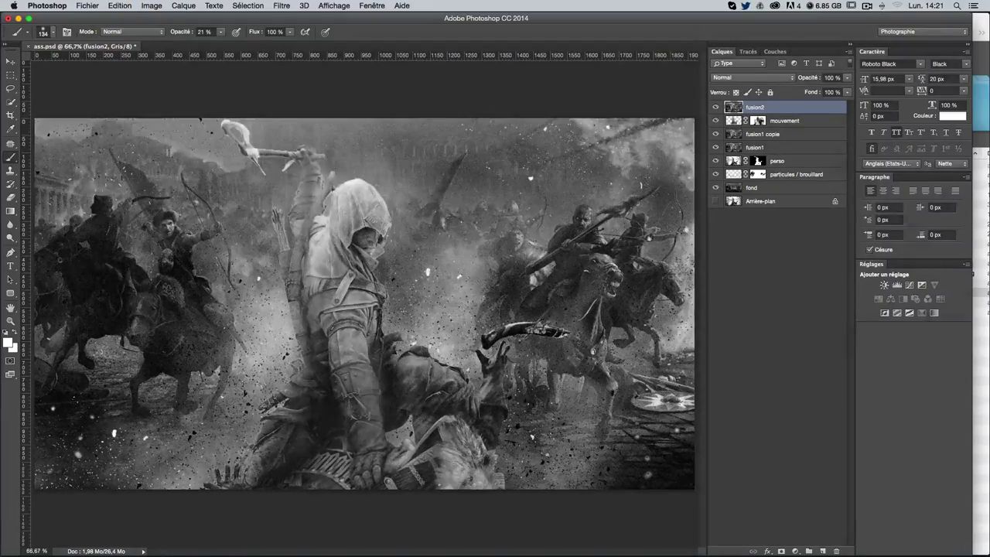
pyautogui.hotkey('ctrl', 'z')
pyautogui.hotkey('ctrl', 'z')
pyautogui.hotkey('ctrl', 'z')
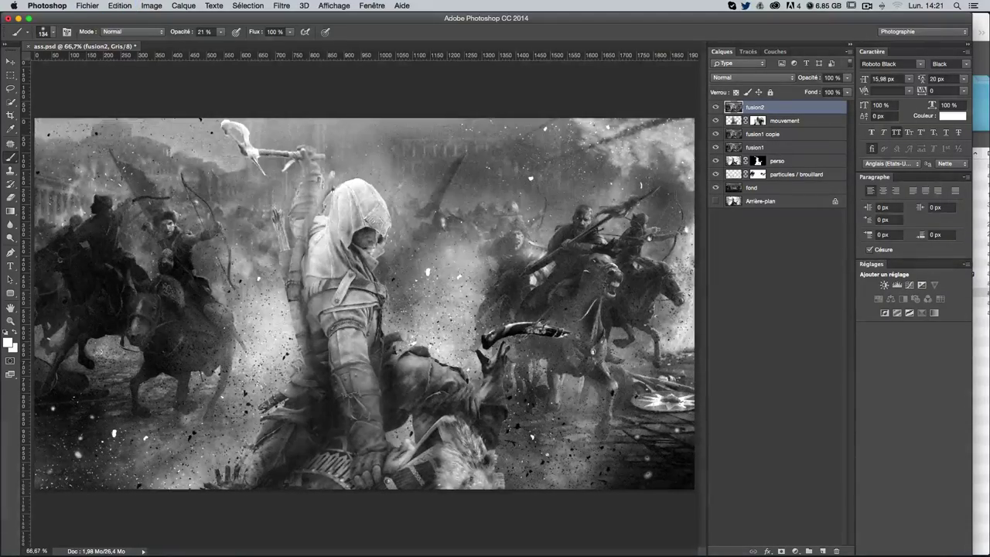
pyautogui.hotkey('ctrl', 'z')
pyautogui.hotkey('ctrl', 'z')
pyautogui.hotkey('ctrl', 'z')
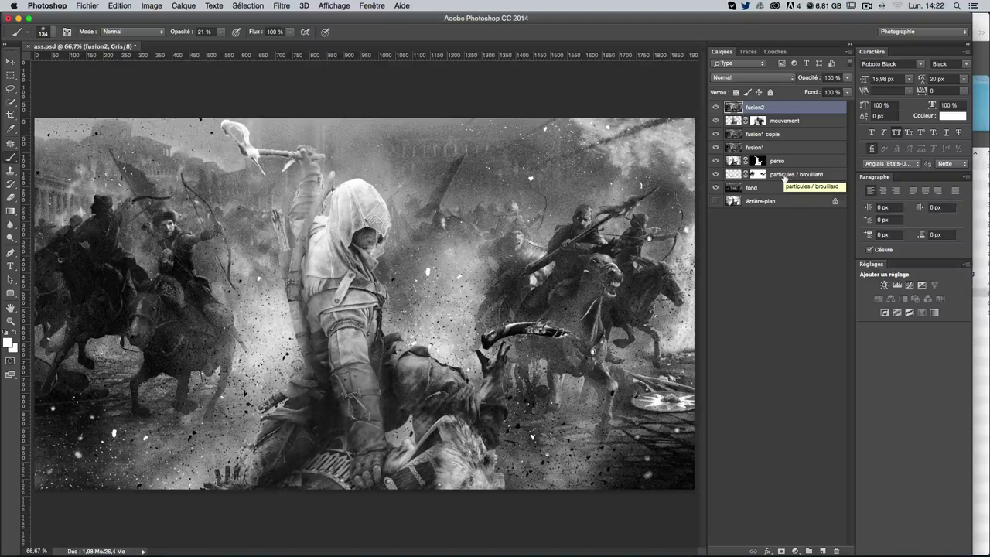
# Duplicate fusion2 as fusion2 copie and give the copy a Gaussian blur of radius 1,3 px
pyautogui.hotkey('ctrl', 'j')
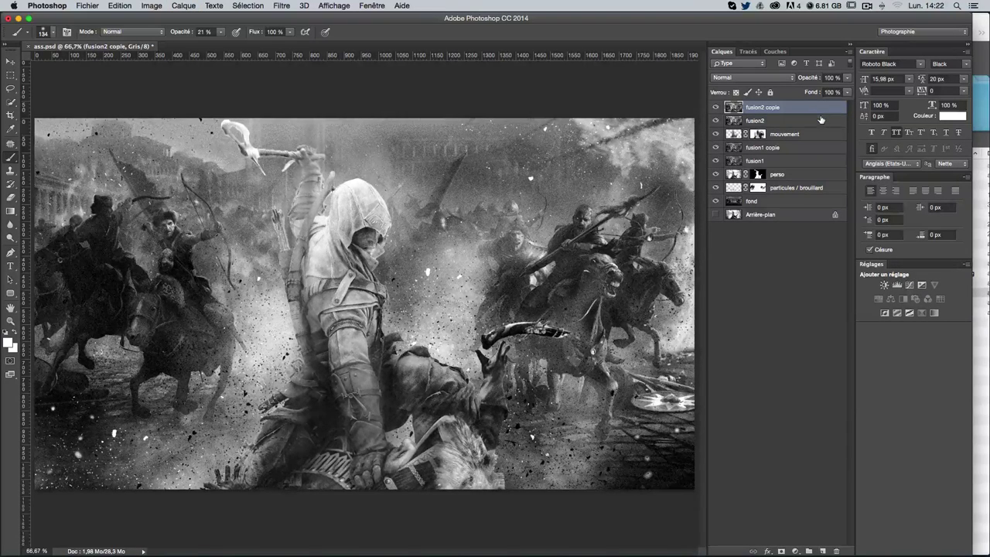
pyautogui.click(278, 6)
pyautogui.moveTo(300, 129)
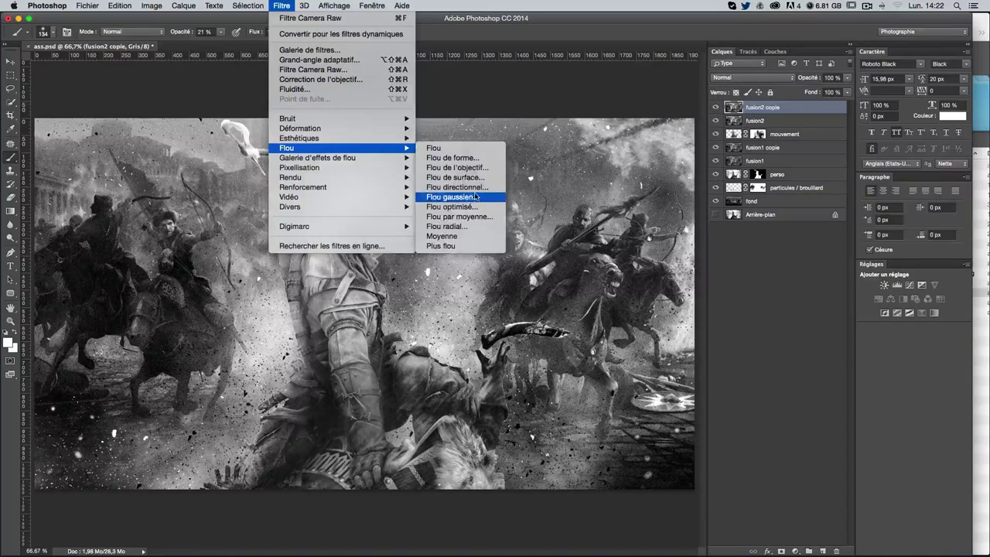
pyautogui.click(476, 198)
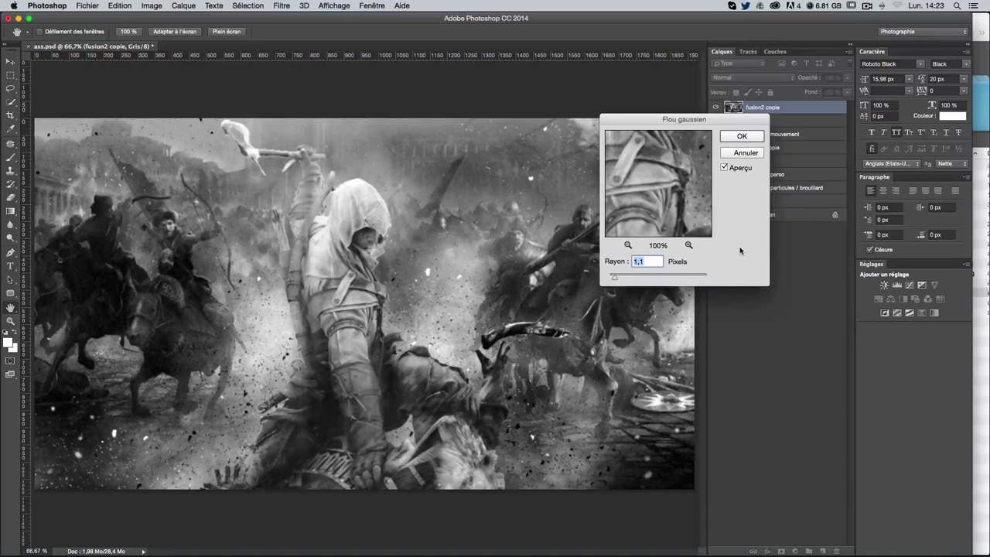
pyautogui.moveTo(613, 277); pyautogui.dragTo(618, 278)
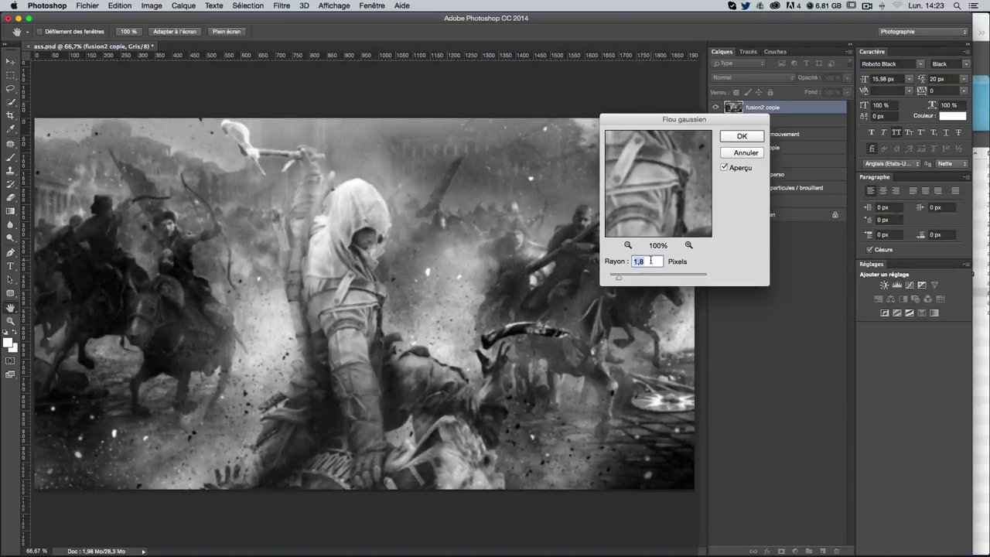
pyautogui.click(648, 261)
pyautogui.press('BackSpace')
pyautogui.write('2')
pyautogui.press('BackSpace')
pyautogui.write('3')
pyautogui.press('Return')
pyautogui.press('b')
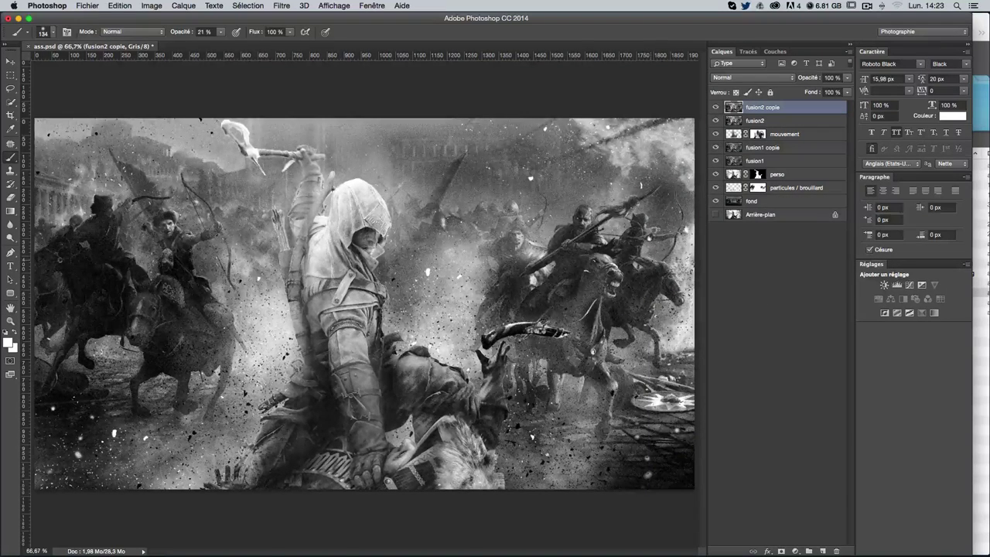
pyautogui.press('super+z')
pyautogui.press('super+z')
pyautogui.press('super+z')
pyautogui.press('super+z')
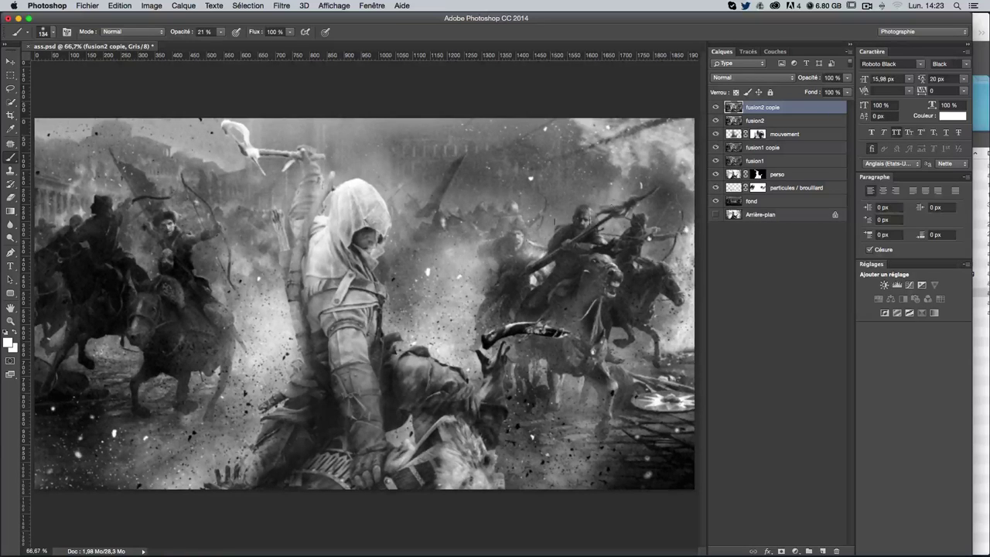
# Add a mask and paint black over the face, arm, lower body, wolf's head and dark blade
pyautogui.click(780, 550)
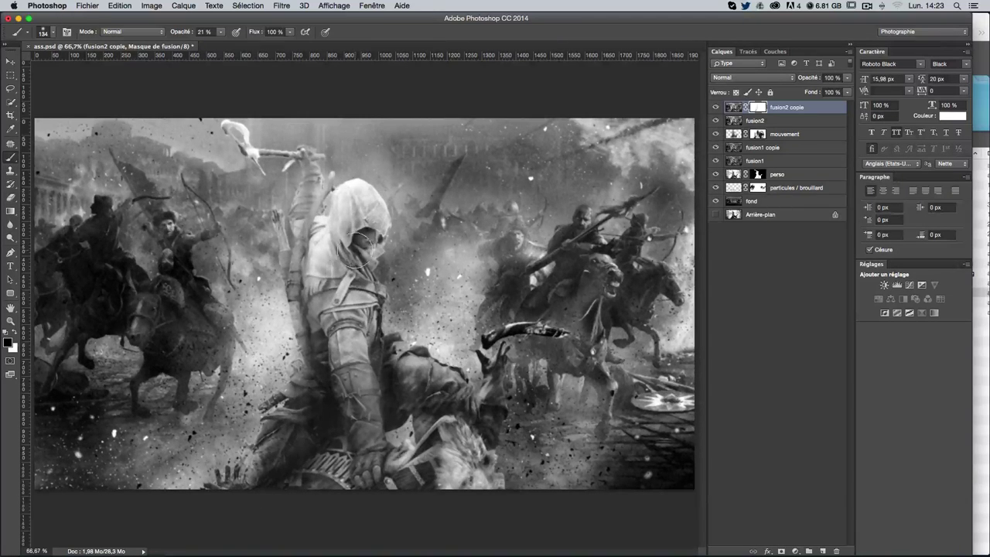
pyautogui.moveTo(359, 247); pyautogui.dragTo(363, 236)
pyautogui.click(218, 32)
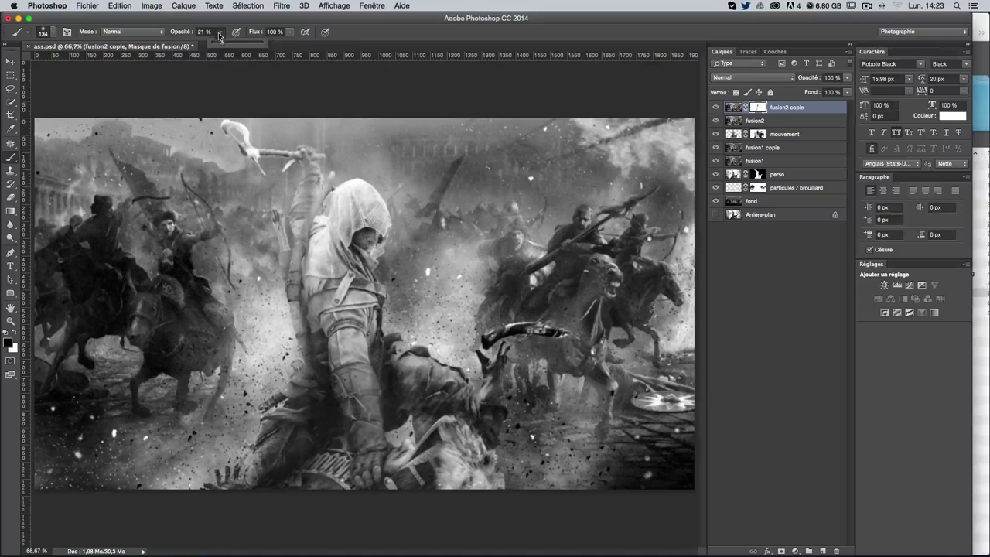
pyautogui.moveTo(219, 35); pyautogui.dragTo(247, 43)
pyautogui.moveTo(300, 178); pyautogui.dragTo(315, 175)
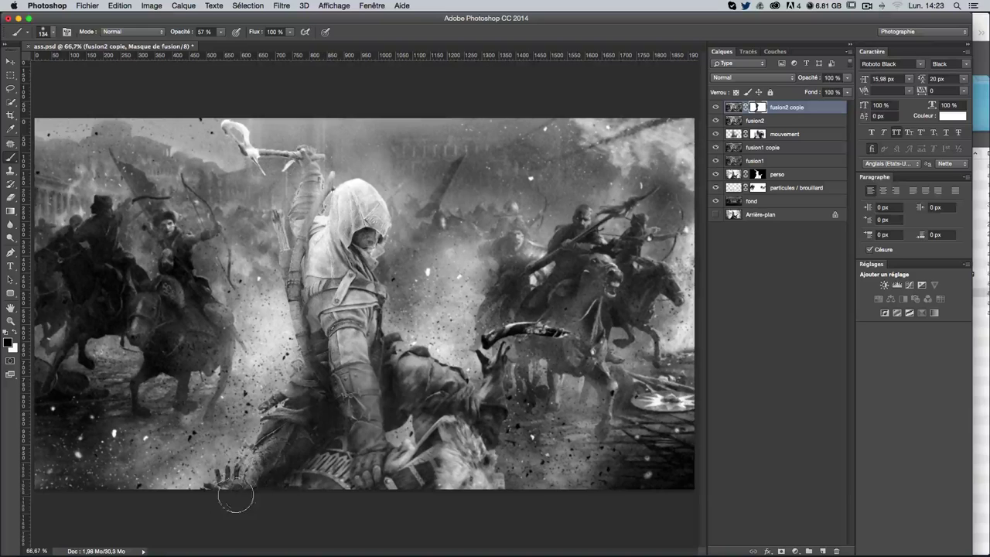
pyautogui.moveTo(274, 439)
pyautogui.mouseDown()
pyautogui.moveTo(477, 481)
pyautogui.moveTo(462, 437)
pyautogui.mouseUp()
pyautogui.moveTo(473, 386)
pyautogui.mouseDown()
pyautogui.moveTo(465, 357)
pyautogui.moveTo(481, 372)
pyautogui.mouseUp()
pyautogui.moveTo(524, 329); pyautogui.dragTo(487, 340)
# Paint white on the mask to restore the blur on the upper arm beside the hood
pyautogui.press('x')
pyautogui.press('x')
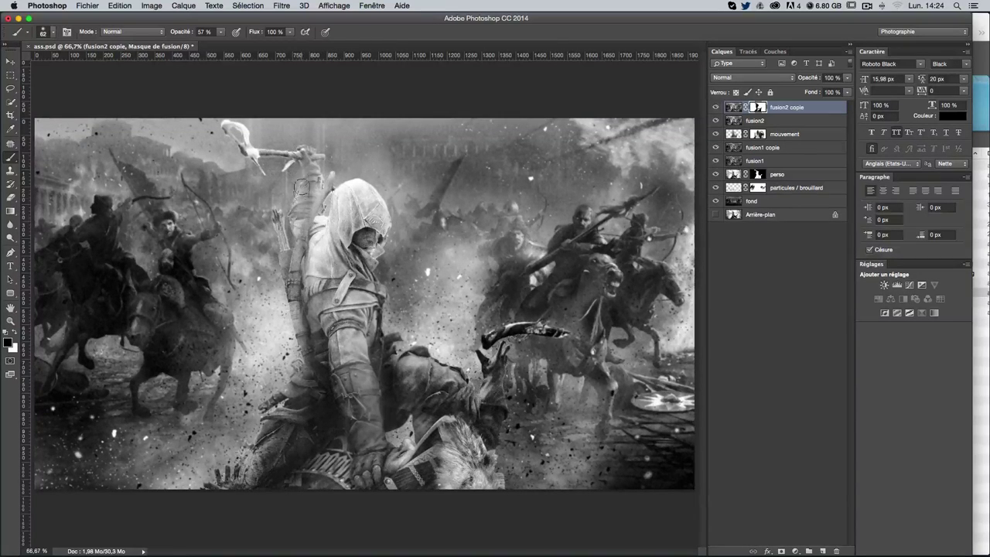
pyautogui.press('x')
pyautogui.moveTo(293, 205); pyautogui.dragTo(278, 220)
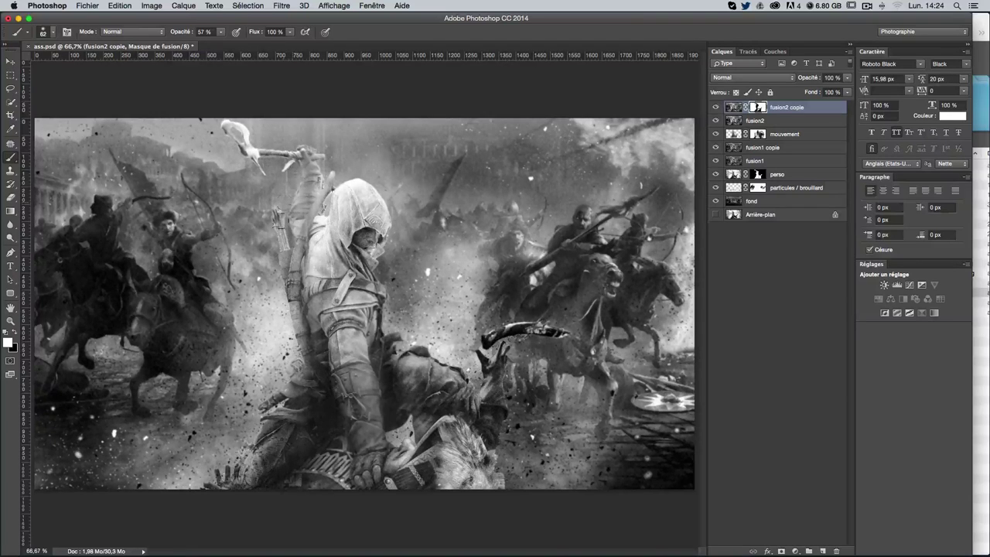
pyautogui.moveTo(289, 186); pyautogui.dragTo(291, 172)
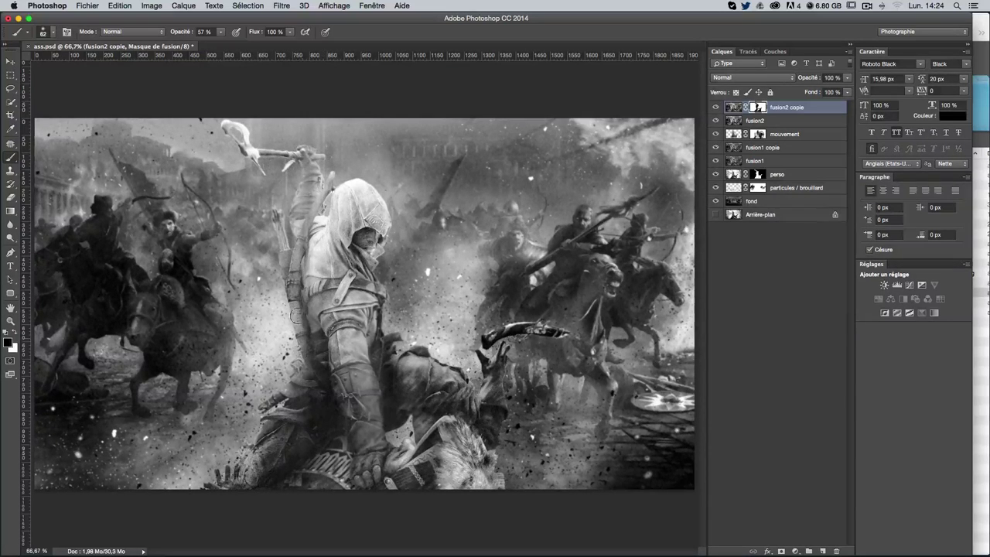
# Return to black and toggle fusion2 copie repeatedly to compare the image with and without it
pyautogui.press('x')
pyautogui.click(715, 108)
pyautogui.click(716, 108)
pyautogui.click(715, 108)
pyautogui.click(715, 108)
pyautogui.click(715, 109)
pyautogui.click(716, 108)
pyautogui.click(715, 109)
pyautogui.click(715, 108)
pyautogui.click(715, 109)
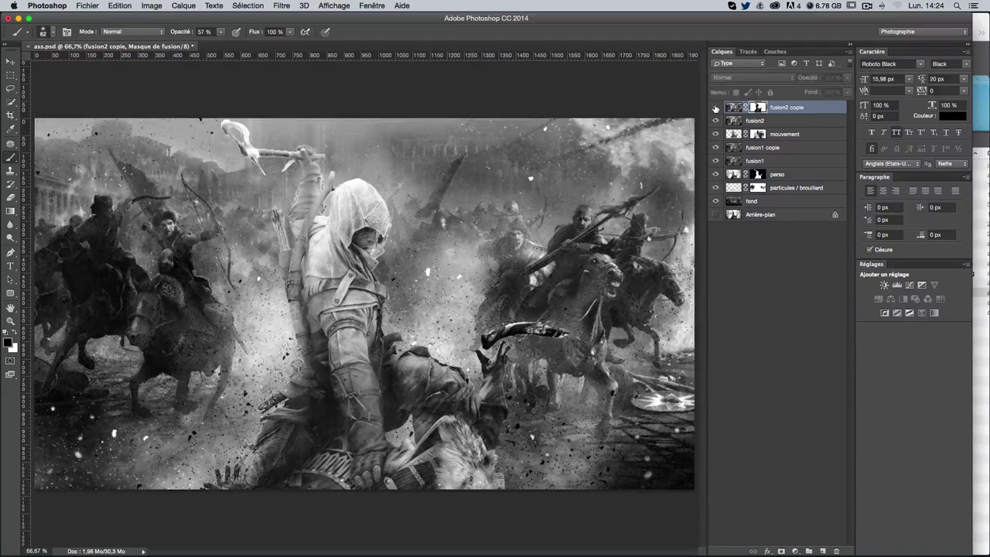
pyautogui.click(715, 108)
pyautogui.click(715, 108)
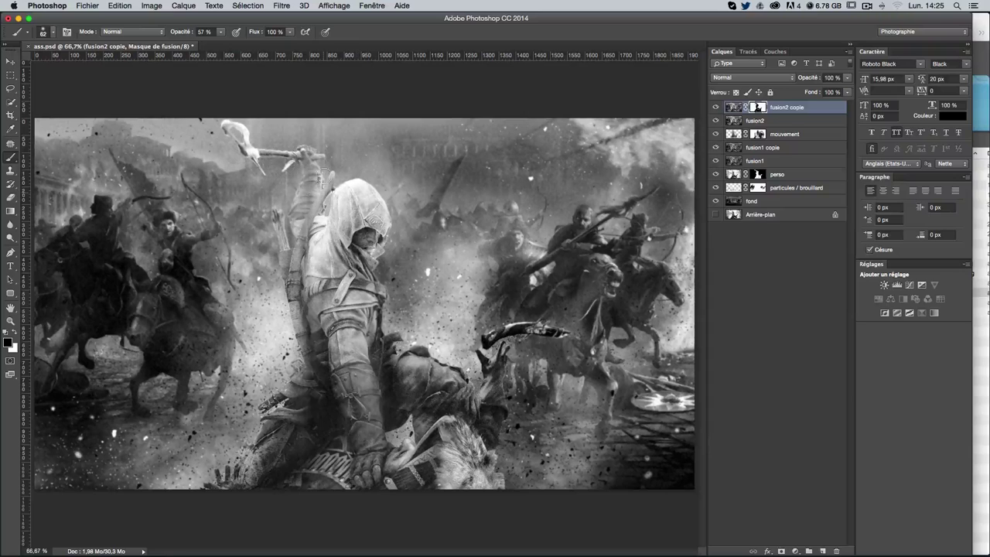
# Mask the blur over the face, lower hood, arm and hand, then set brush opacity to 19%
pyautogui.moveTo(360, 232); pyautogui.dragTo(363, 255)
pyautogui.moveTo(390, 392); pyautogui.dragTo(433, 392)
pyautogui.moveTo(416, 406); pyautogui.dragTo(393, 409)
pyautogui.moveTo(298, 355); pyautogui.dragTo(283, 354)
pyautogui.moveTo(220, 33); pyautogui.dragTo(203, 46)
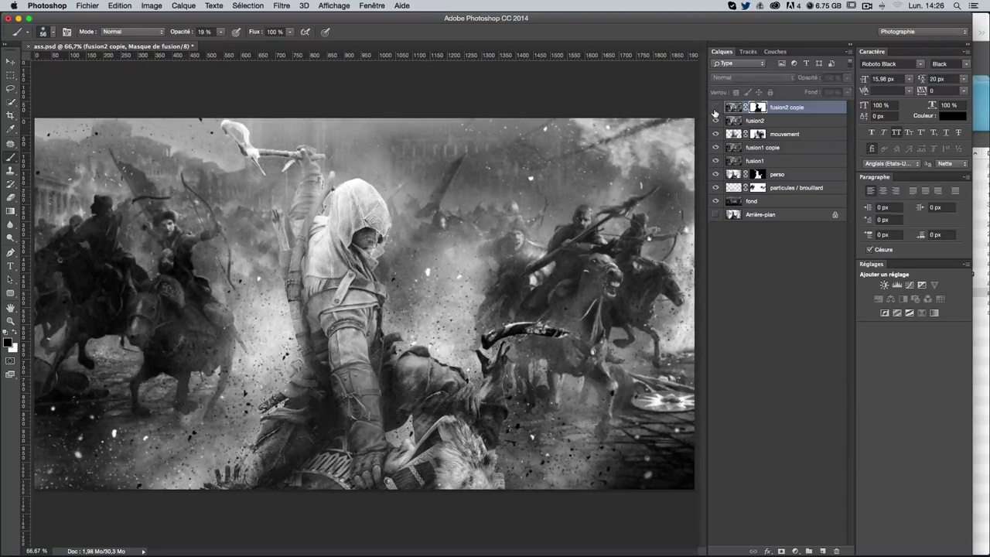
# Mask more of fusion2 copie over the face and chin, then toggle the layer to compare
pyautogui.click(735, 108)
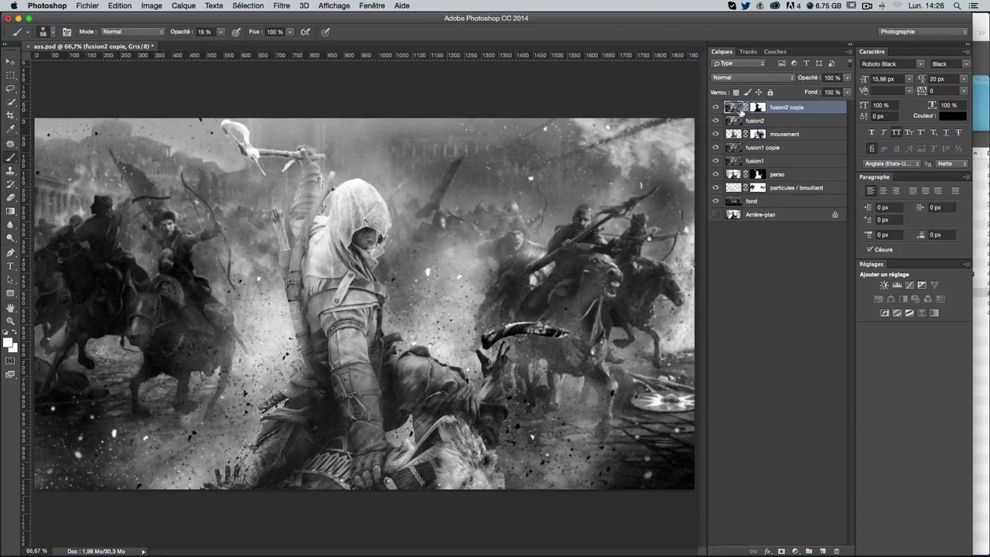
pyautogui.moveTo(412, 229); pyautogui.dragTo(401, 244)
pyautogui.click(751, 108)
pyautogui.press('d')
pyautogui.moveTo(374, 249); pyautogui.dragTo(369, 258)
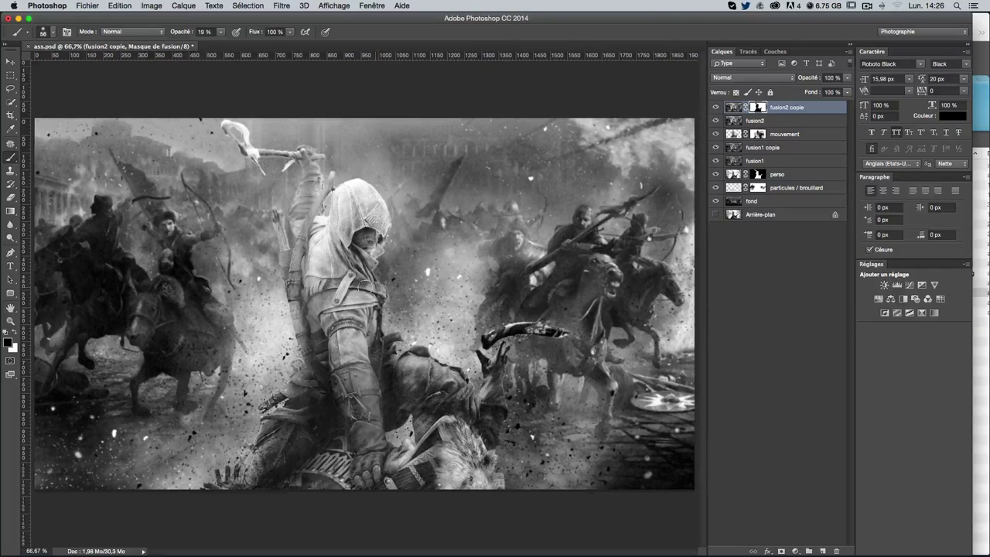
pyautogui.click(715, 112)
pyautogui.click(715, 113)
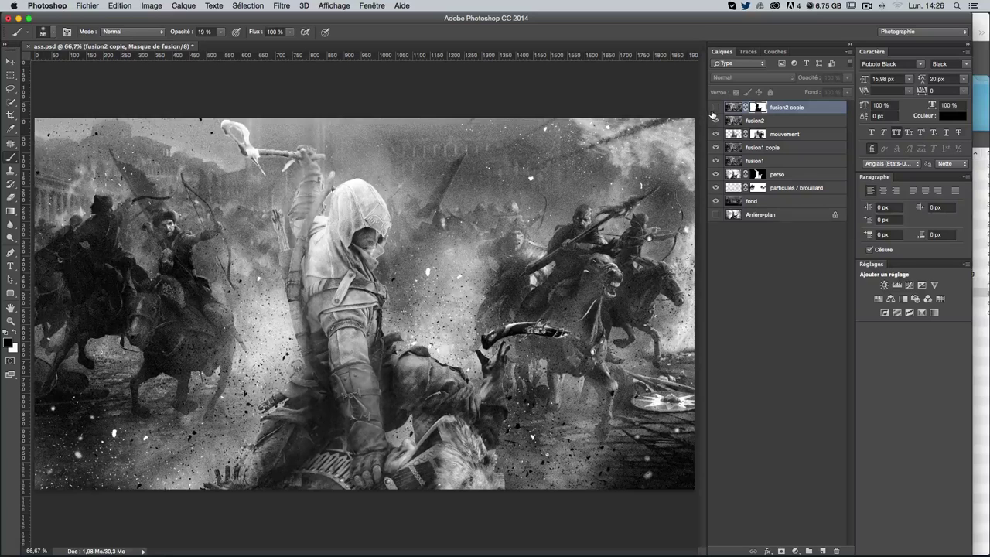
pyautogui.click(714, 110)
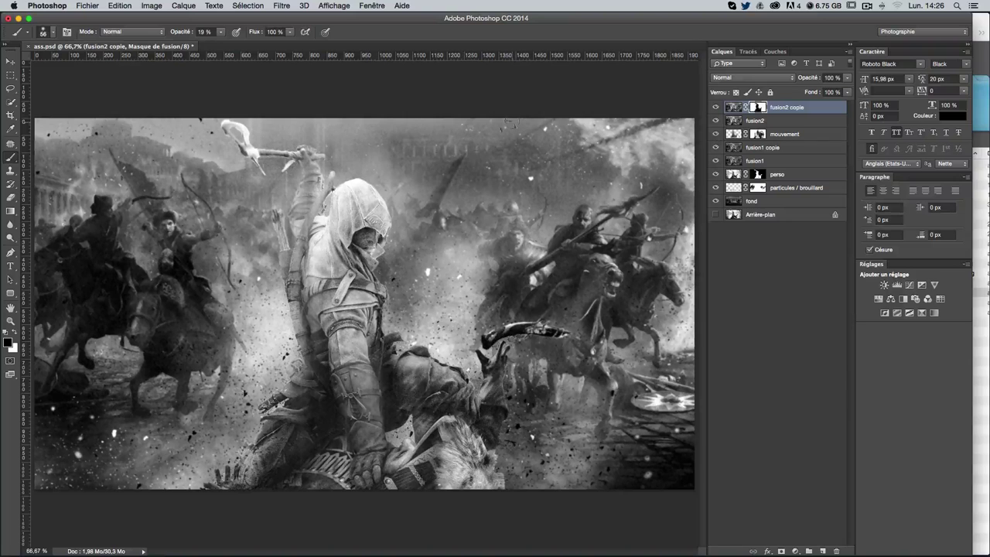
pyautogui.click(10, 61)
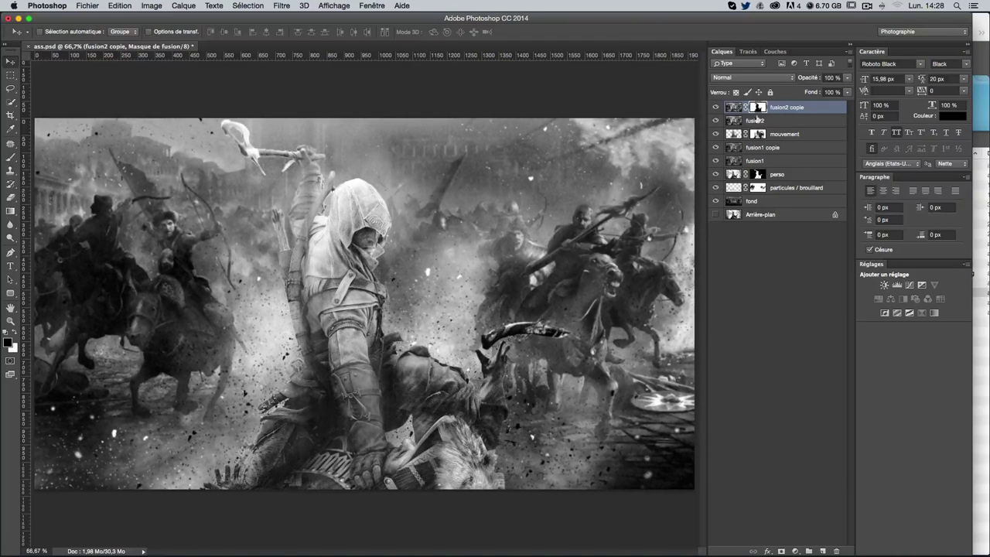
# Stamp all visible layers onto a new top layer named fusion3
pyautogui.hotkey('ctrl', 'alt', 'shift', 'e')
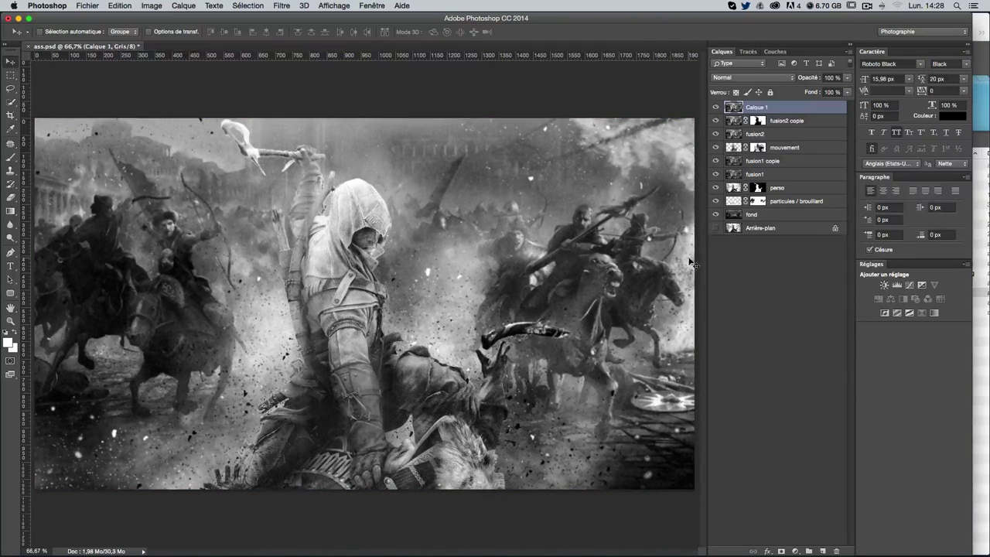
pyautogui.doubleClick(757, 107)
pyautogui.write('fusion')
pyautogui.write('3')
pyautogui.press('Return')
# Burn the hood and face in the midtones at 5% exposure, zoomed in to 200%
pyautogui.click(13, 240)
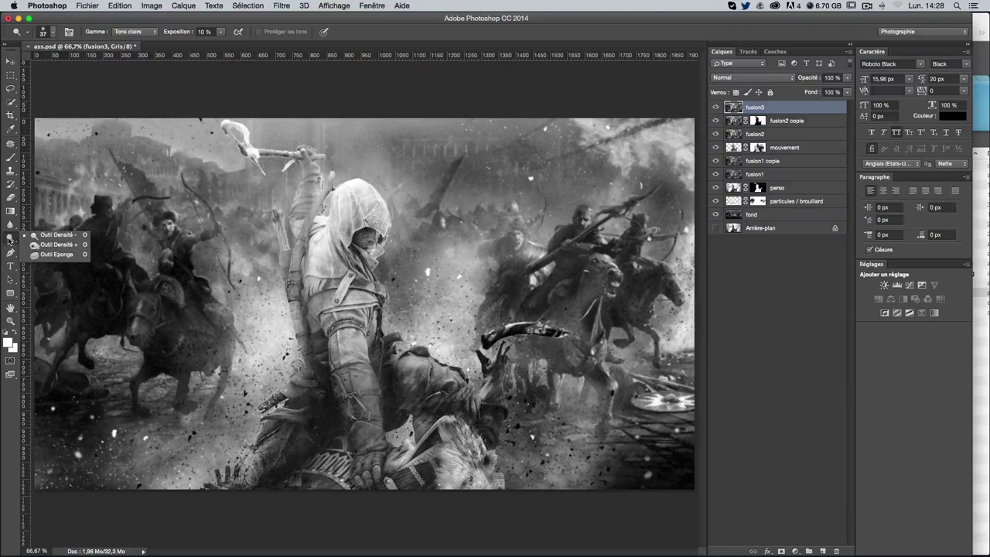
pyautogui.click(58, 246)
pyautogui.click(142, 32)
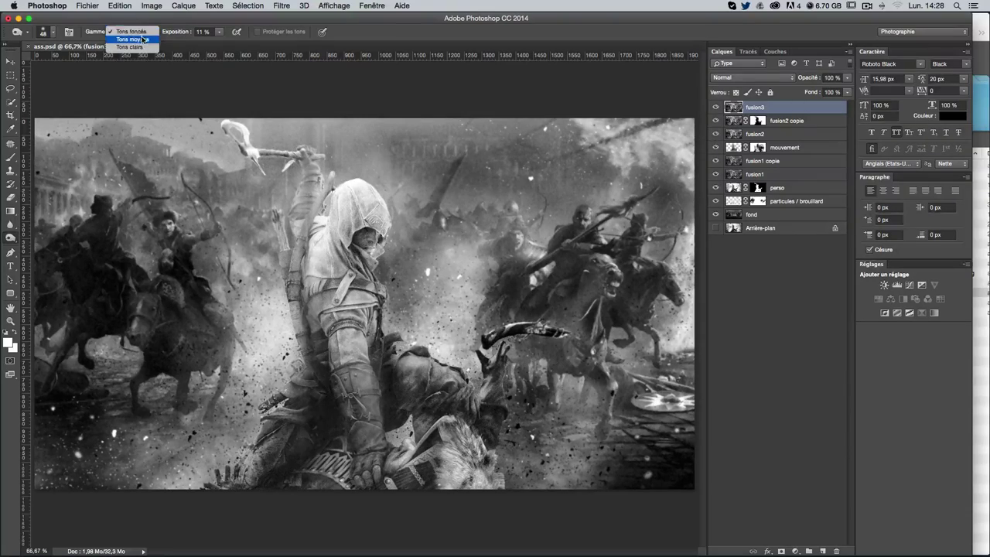
pyautogui.click(132, 39)
pyautogui.hotkey('ctrl', '+')
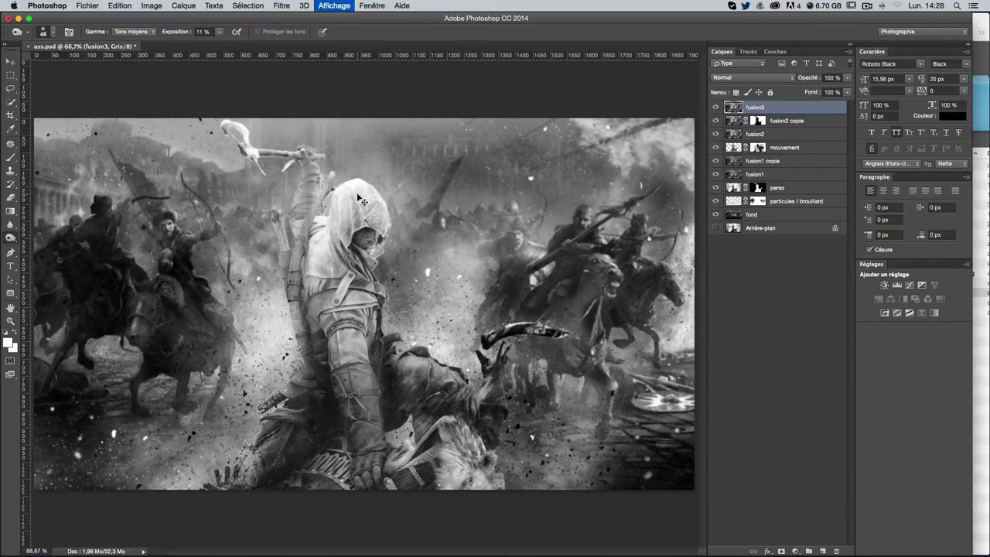
pyautogui.hotkey('ctrl', '+')
pyautogui.scroll(2, 360, 240)
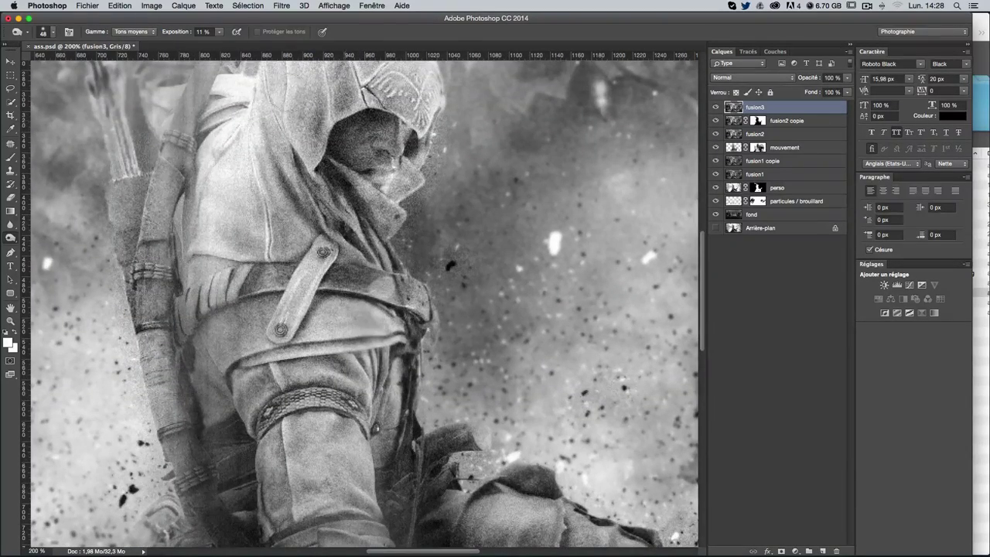
pyautogui.click(203, 32)
pyautogui.write('5')
pyautogui.scroll(3, 383, 144)
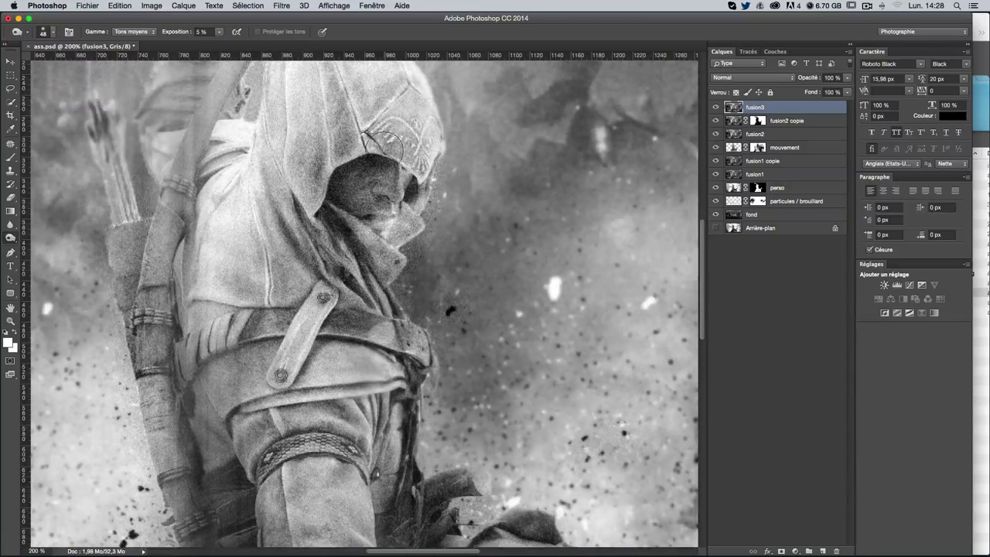
pyautogui.moveTo(323, 162)
pyautogui.mouseDown()
pyautogui.moveTo(402, 249)
pyautogui.moveTo(410, 446)
pyautogui.mouseUp()
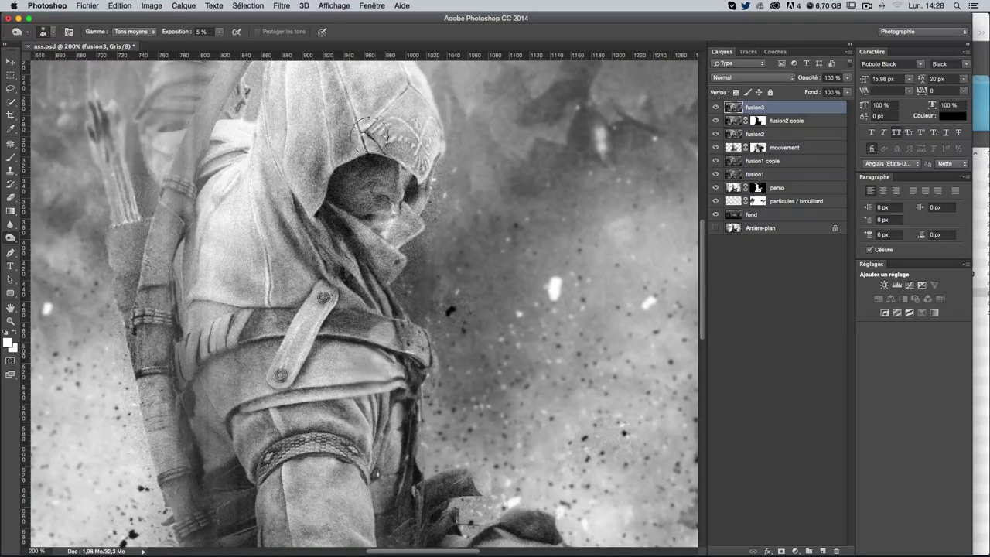
# Switch the range to shadows and tone the eye area, belt and coat fold
pyautogui.scroll(3, 510, 267)
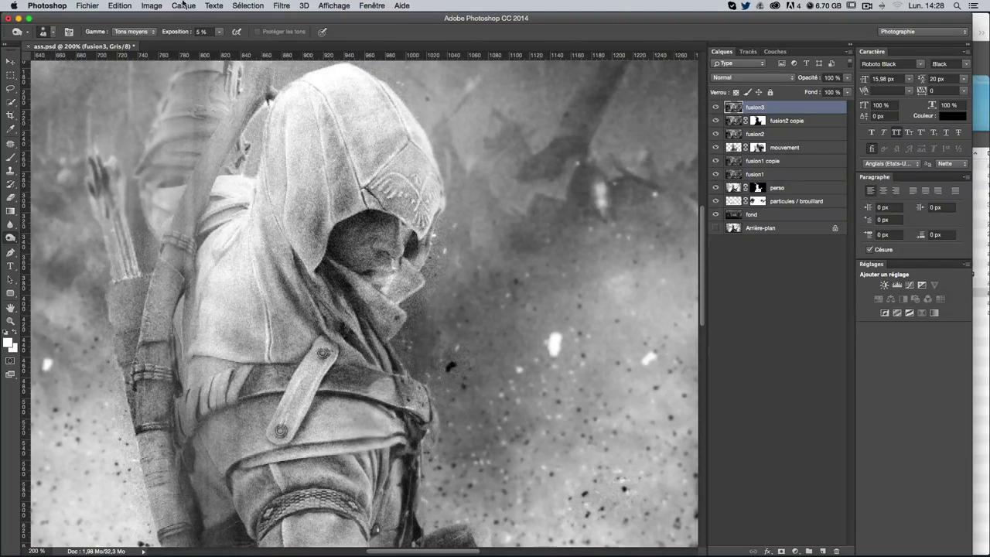
pyautogui.click(151, 32)
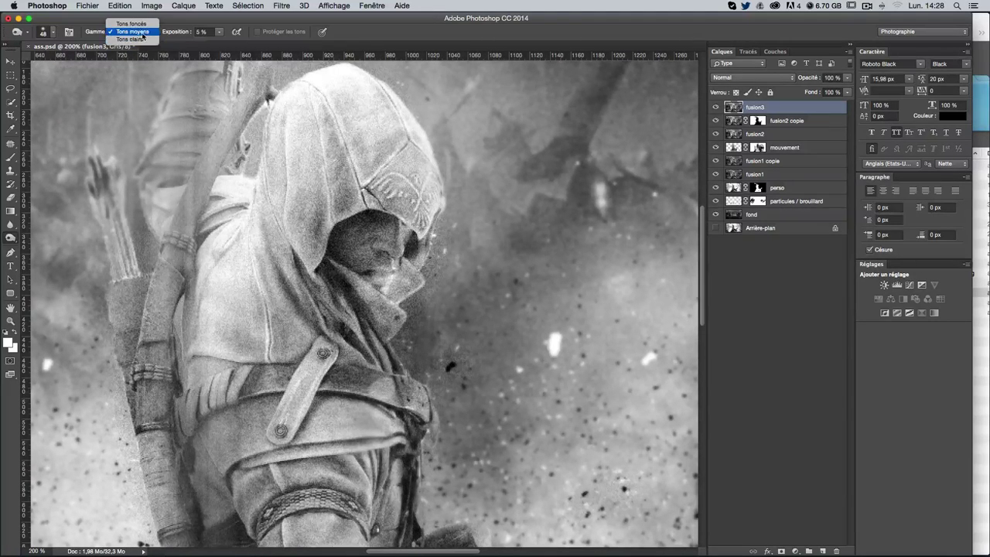
pyautogui.click(131, 24)
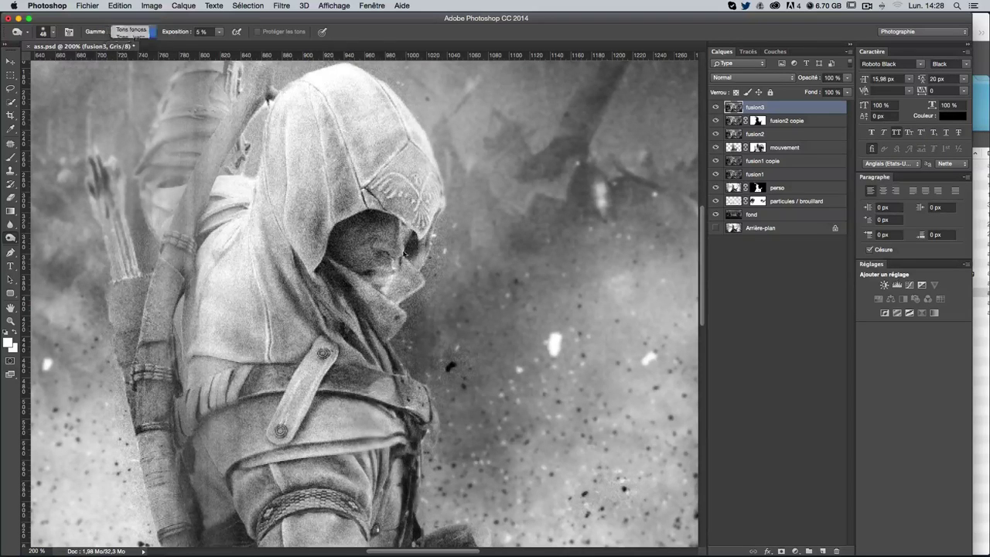
pyautogui.moveTo(415, 253); pyautogui.dragTo(410, 267)
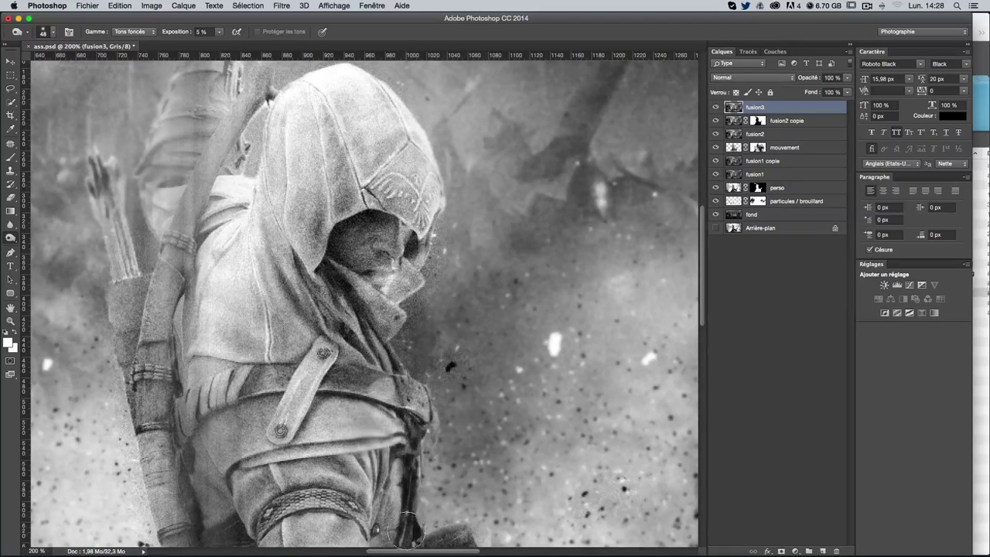
pyautogui.scroll(-5, 410, 330)
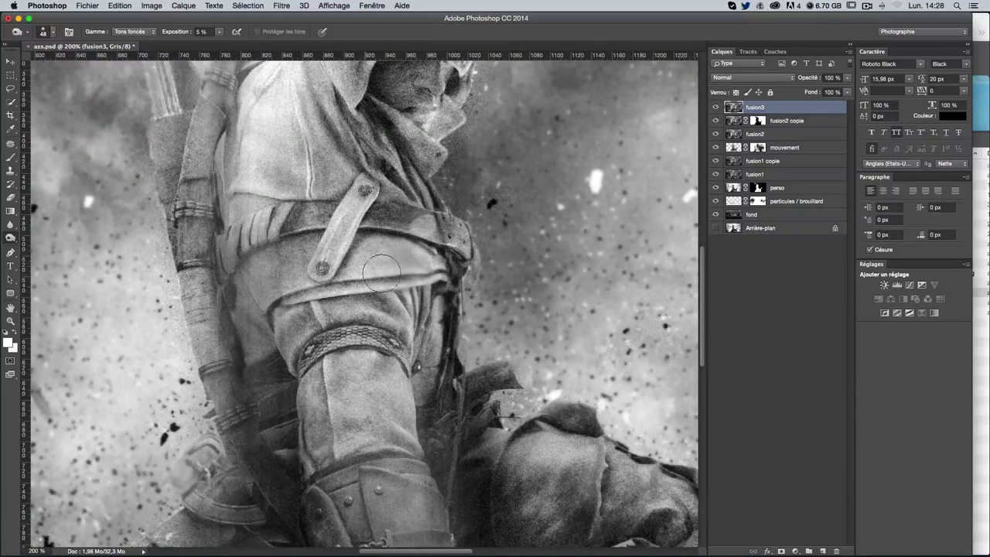
pyautogui.click(133, 32)
pyautogui.moveTo(278, 214)
pyautogui.mouseDown()
pyautogui.moveTo(229, 244)
pyautogui.moveTo(302, 213)
pyautogui.moveTo(178, 306)
pyautogui.moveTo(287, 441)
pyautogui.mouseUp()
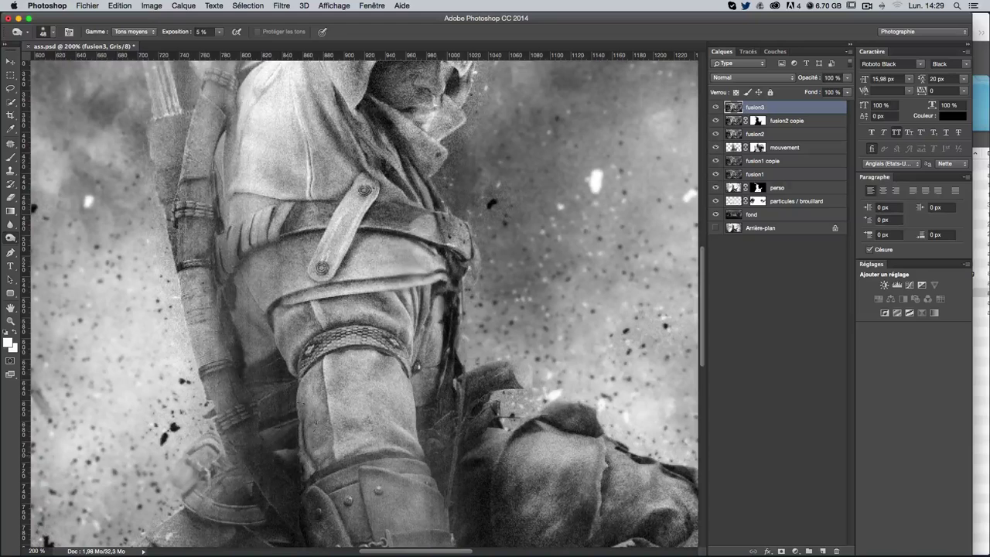
# With a 32 px brush on shadows, darken the shadow along the boot edge
pyautogui.scroll(-1, 418, 364)
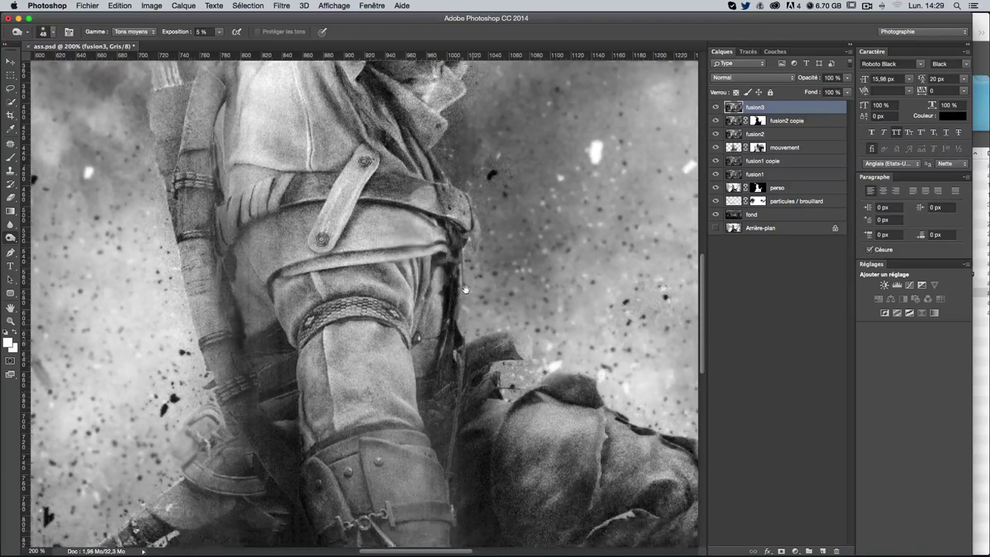
pyautogui.scroll(-5, 418, 309)
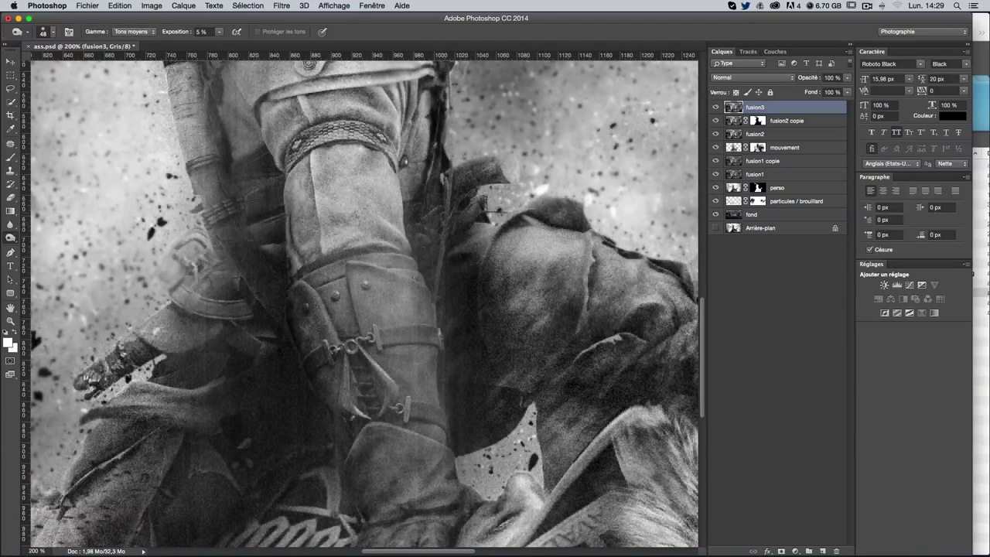
pyautogui.moveTo(267, 207); pyautogui.dragTo(254, 214)
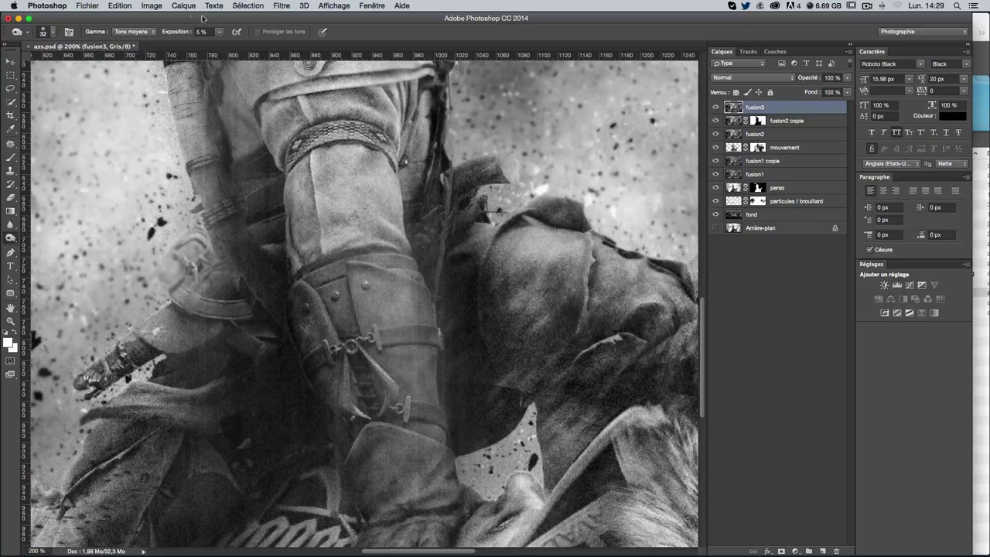
pyautogui.click(143, 32)
pyautogui.click(131, 24)
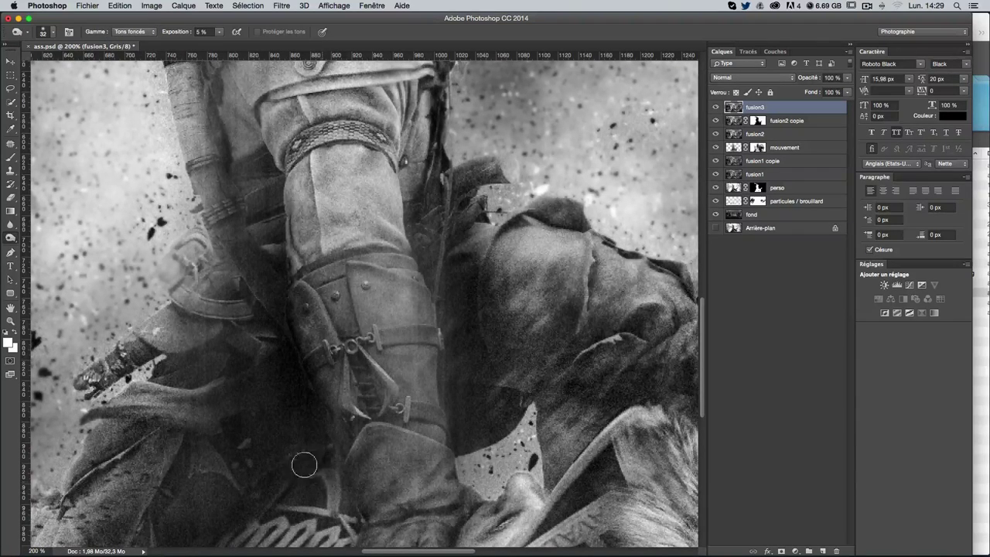
pyautogui.moveTo(456, 438); pyautogui.dragTo(456, 406)
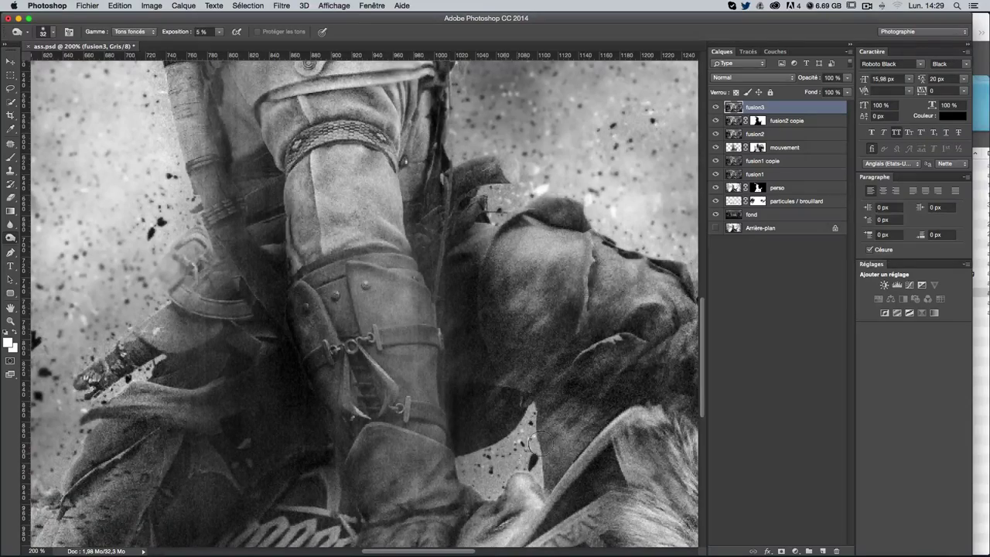
# Zoom to 100% and darken the area right of the hand with a 57-pixel brush
pyautogui.press('super+0')
pyautogui.press('super+plus')
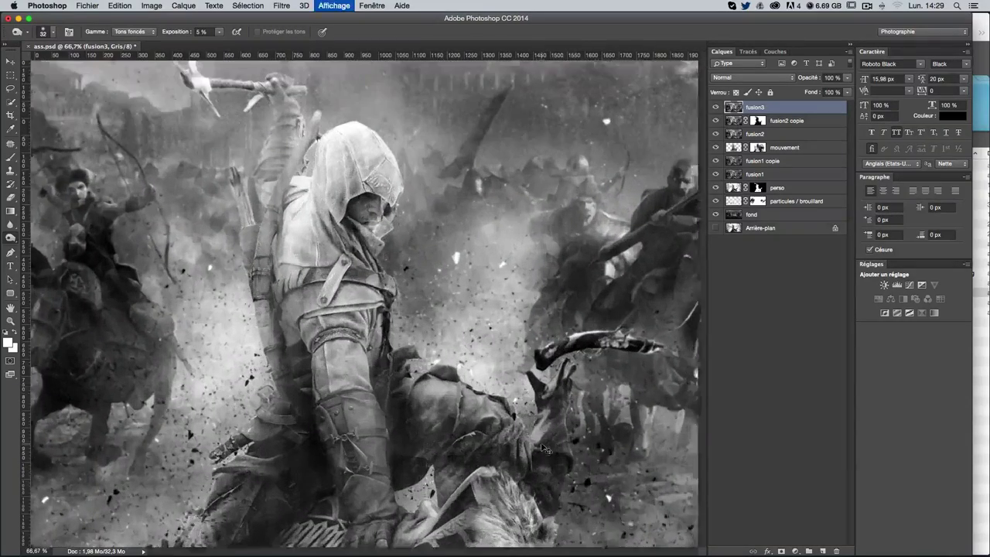
pyautogui.press('super+plus')
pyautogui.moveTo(530, 426); pyautogui.dragTo(530, 428)
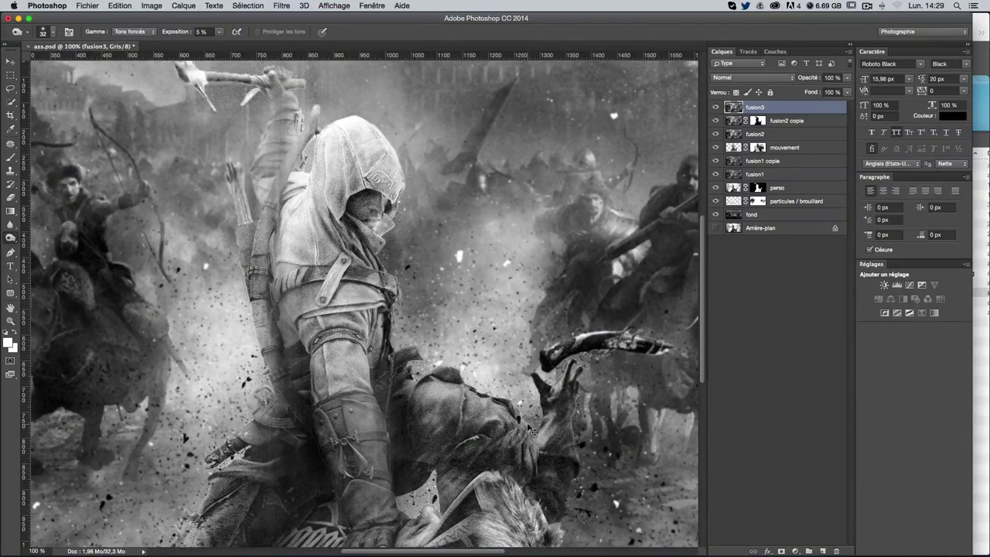
pyautogui.press('super+z')
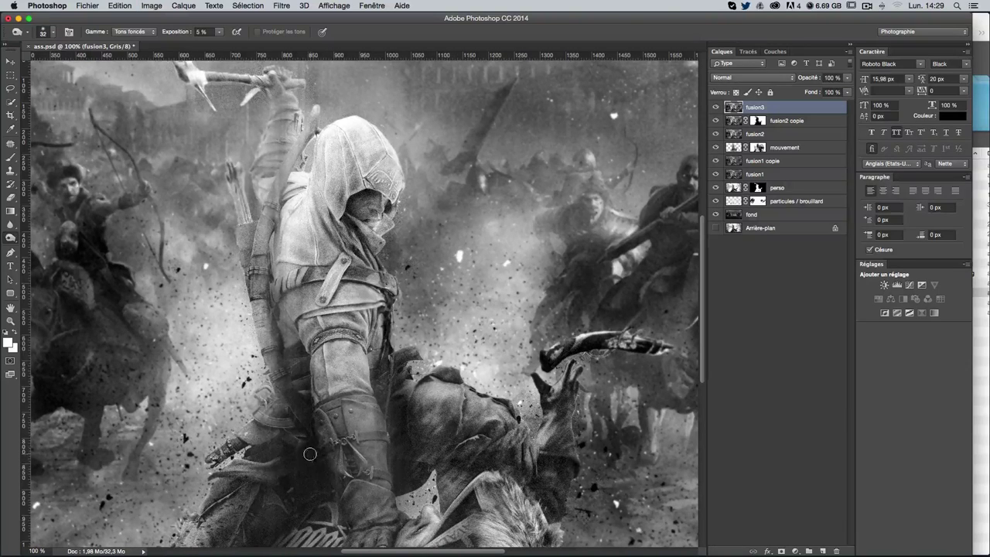
pyautogui.moveTo(309, 454); pyautogui.dragTo(329, 453)
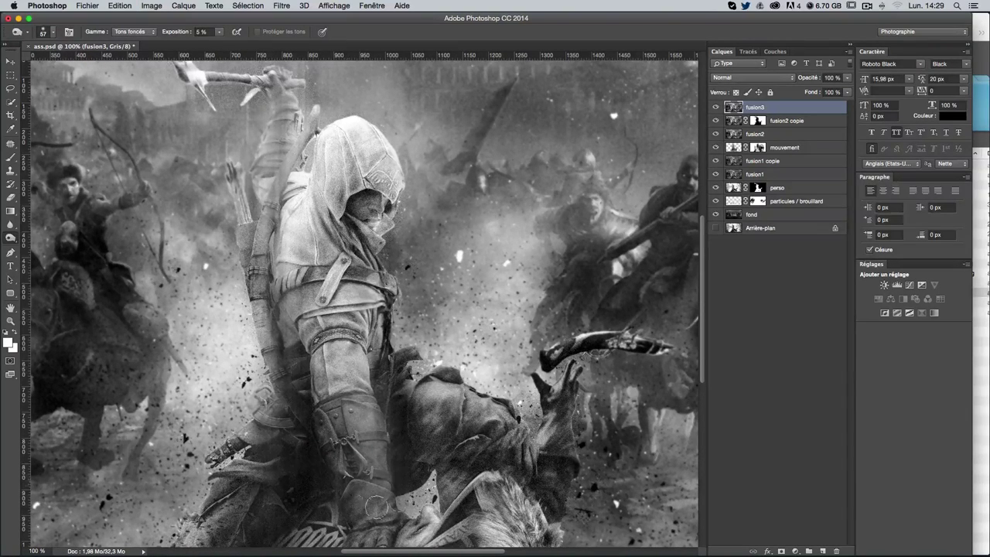
pyautogui.moveTo(395, 499); pyautogui.dragTo(403, 501)
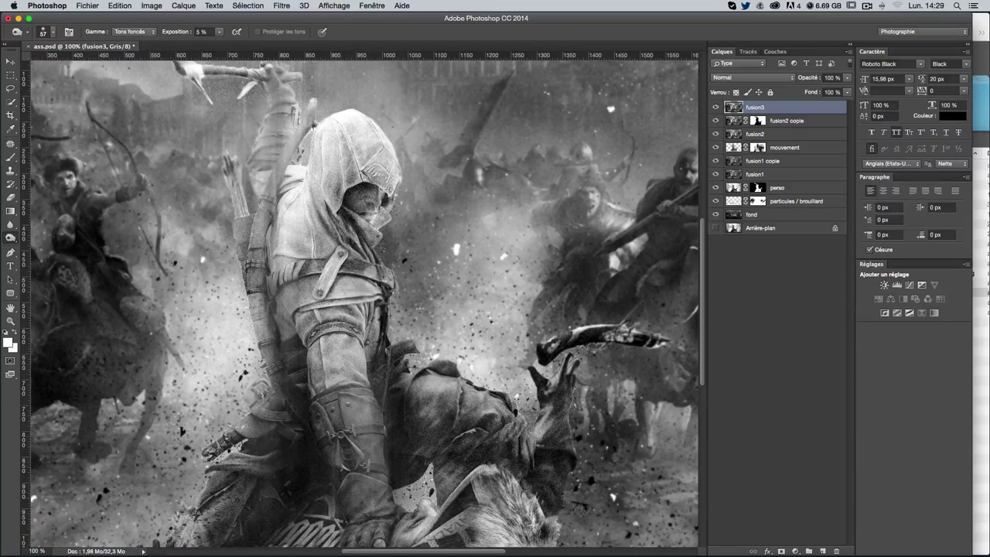
# Set the Dodge range to Midtones and lighten the figure's strap and forearm
pyautogui.scroll(-5, 376, 382)
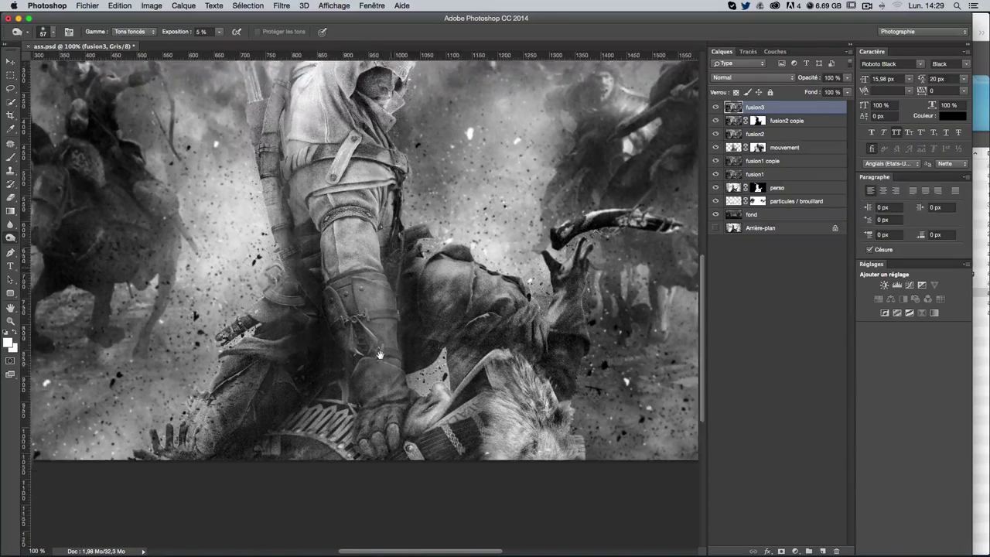
pyautogui.scroll(-1, 377, 391)
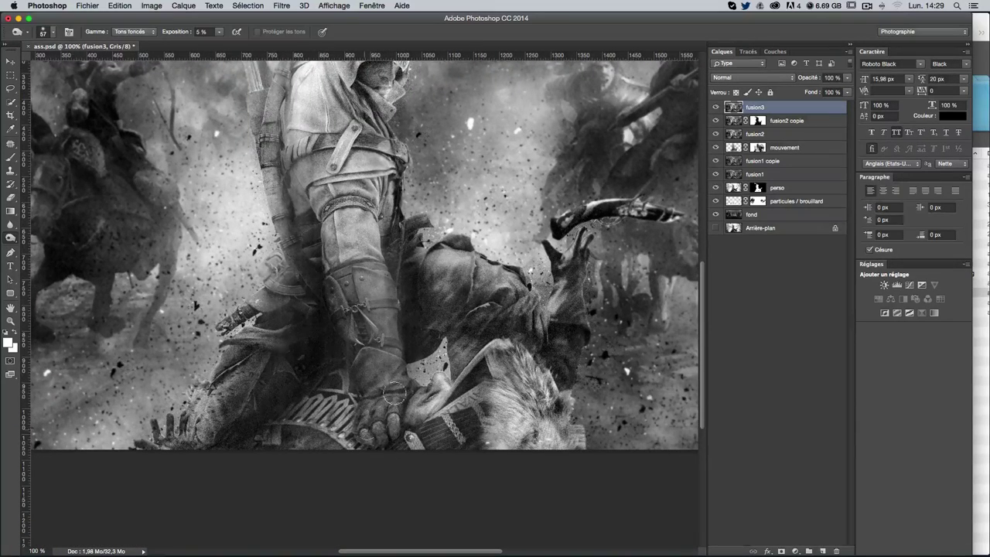
pyautogui.scroll(2, 402, 383)
pyautogui.scroll(2, 410, 373)
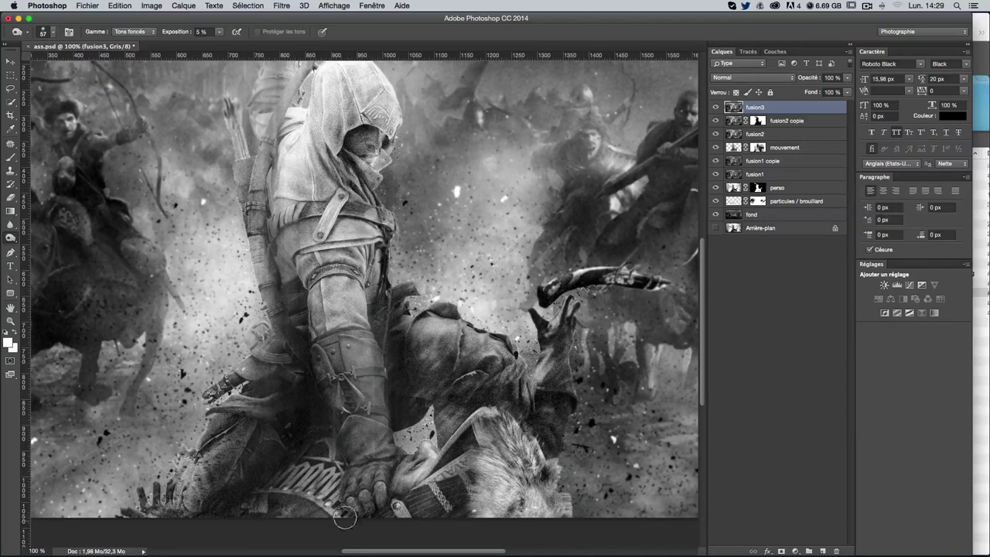
pyautogui.click(129, 32)
pyautogui.click(130, 42)
pyautogui.moveTo(282, 295); pyautogui.dragTo(273, 234)
pyautogui.moveTo(348, 418); pyautogui.dragTo(389, 474)
pyautogui.moveTo(394, 287); pyautogui.dragTo(384, 304)
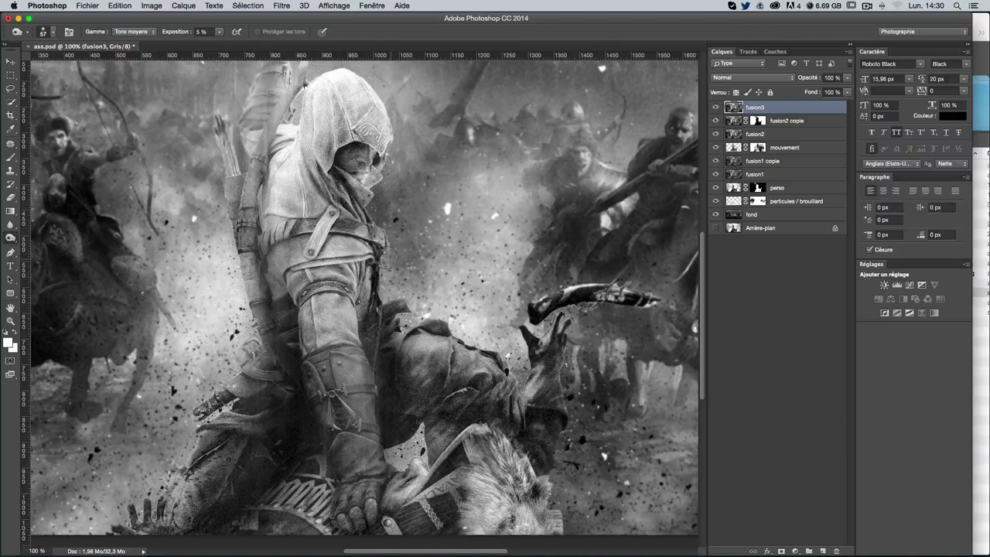
pyautogui.moveTo(427, 170); pyautogui.dragTo(422, 184)
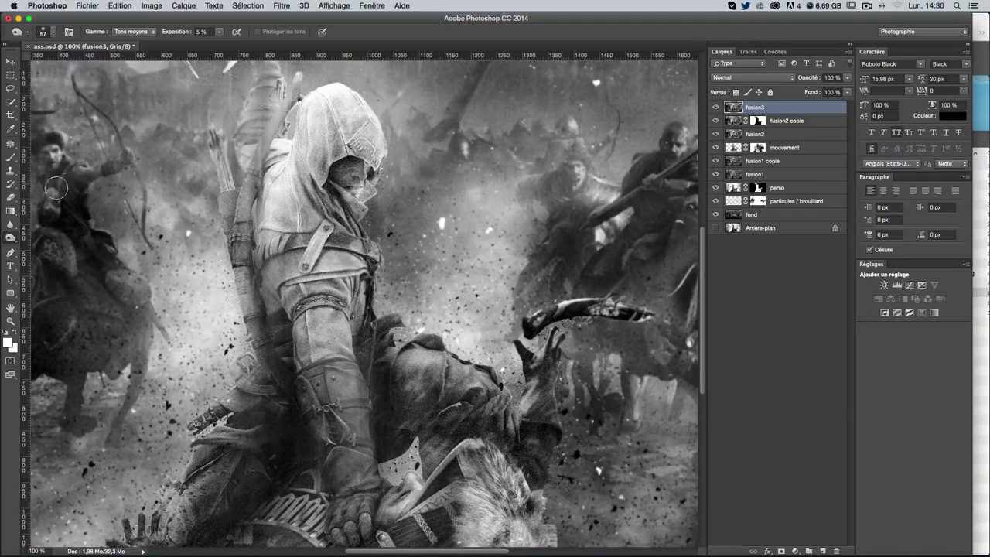
pyautogui.click(13, 238)
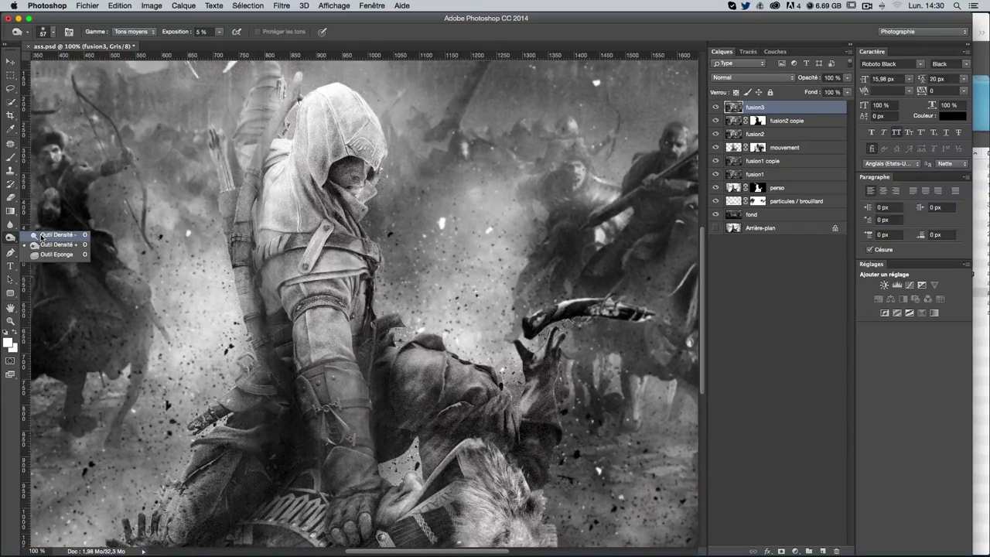
# Select the Dodge tool with Highlights range and lighten the forearm and gauntlet
pyautogui.click(43, 234)
pyautogui.click(135, 32)
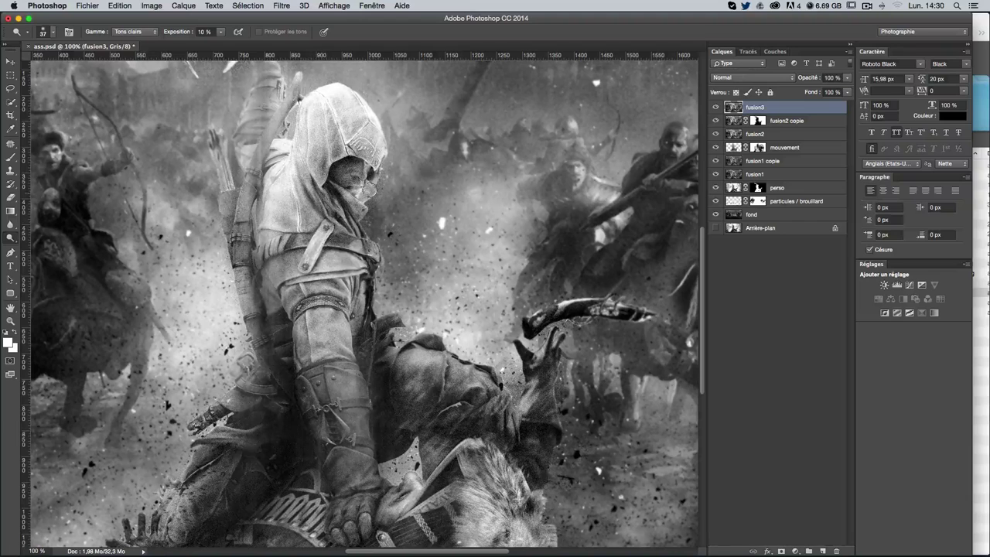
pyautogui.click(136, 32)
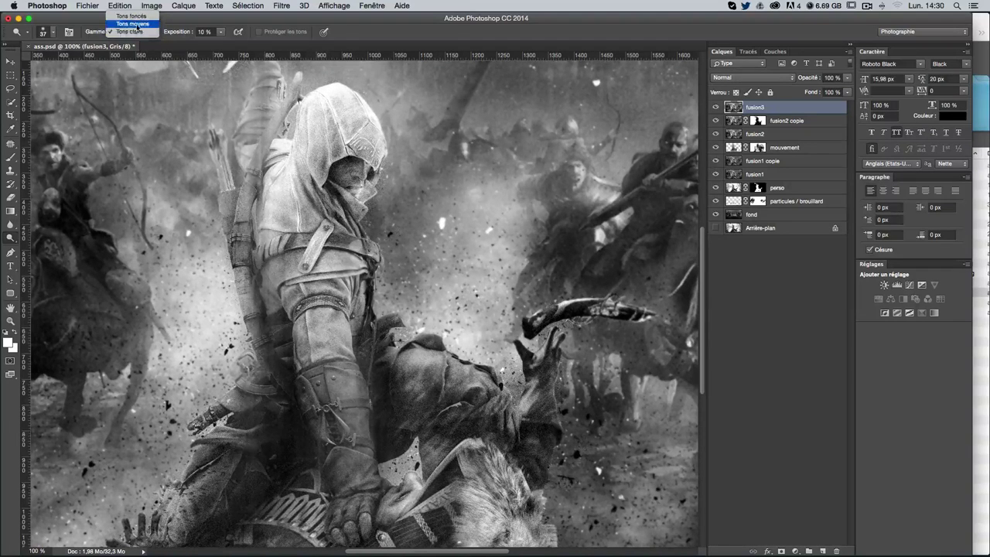
pyautogui.click(133, 24)
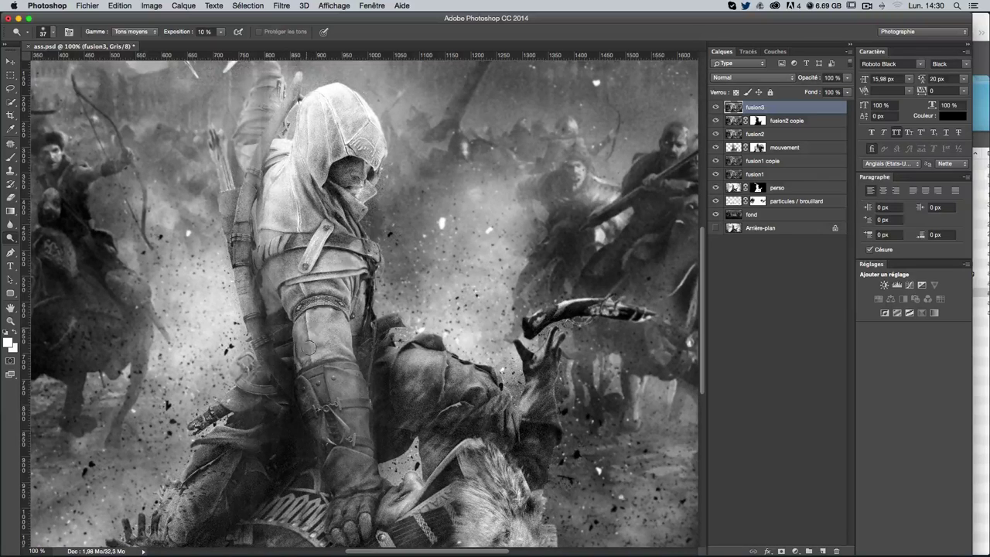
pyautogui.click(126, 34)
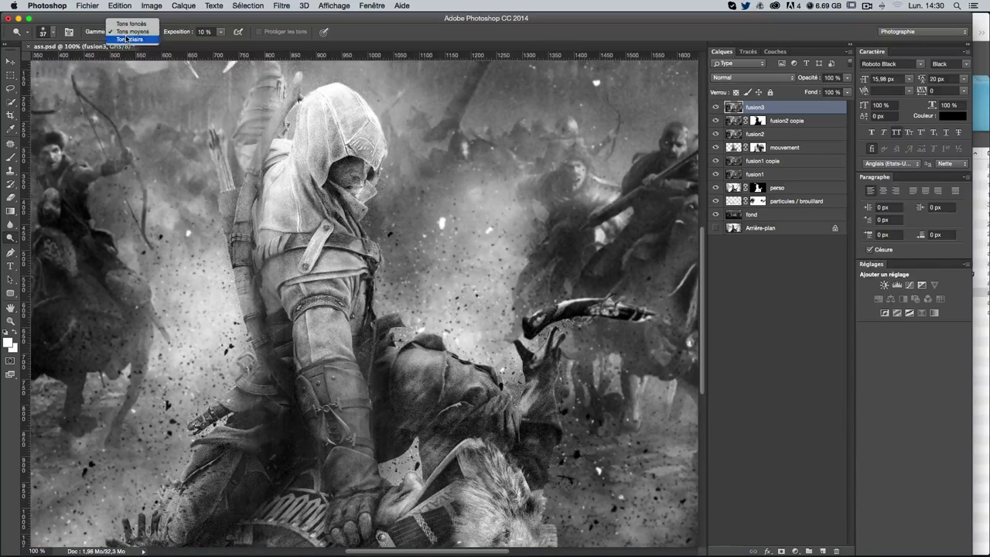
pyautogui.click(126, 39)
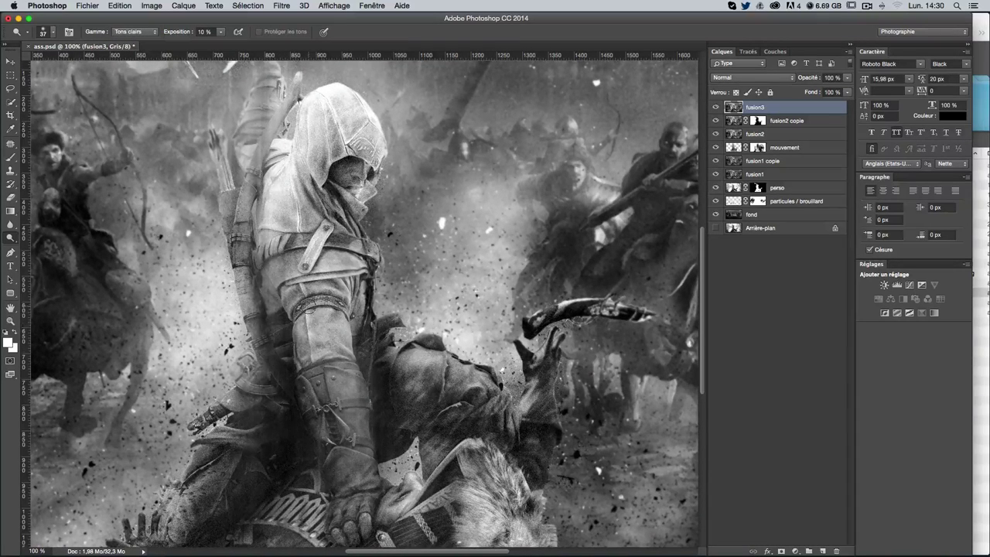
pyautogui.moveTo(310, 308); pyautogui.dragTo(354, 392)
pyautogui.moveTo(352, 440); pyautogui.dragTo(338, 418)
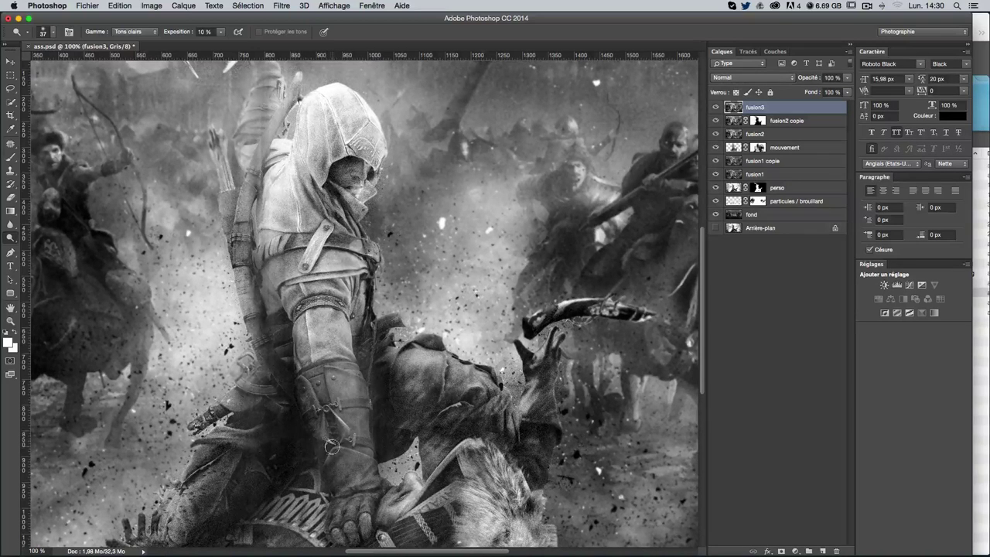
# Return to Highlights range with a 45-pixel brush and lighten the arm and boot
pyautogui.click(125, 31)
pyautogui.moveTo(326, 458); pyautogui.dragTo(326, 467)
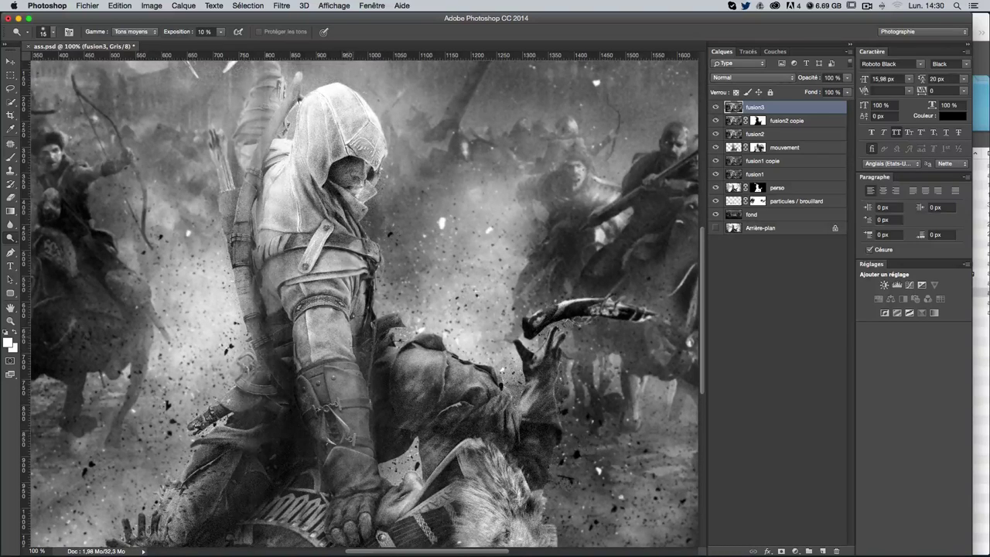
pyautogui.click(136, 31)
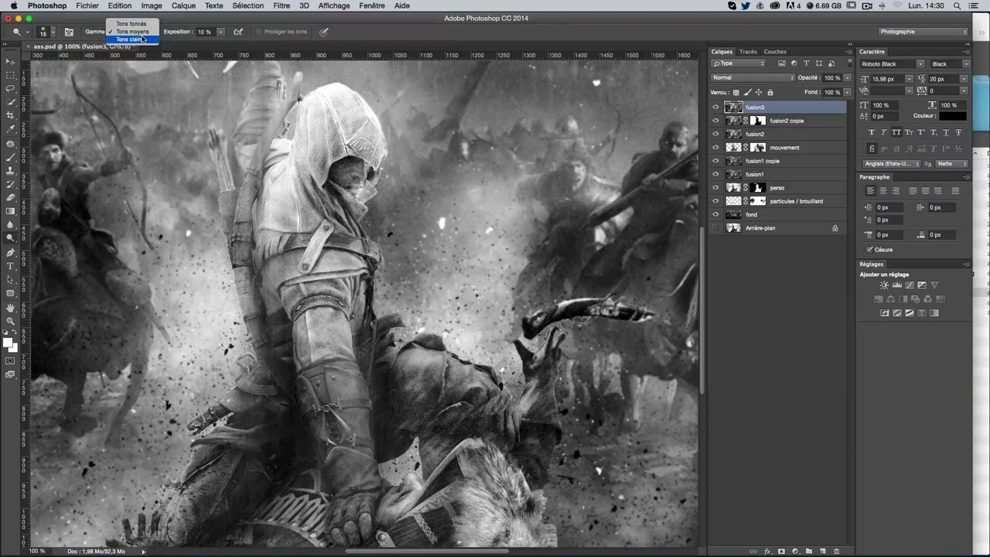
pyautogui.click(135, 43)
pyautogui.moveTo(356, 159); pyautogui.dragTo(384, 172)
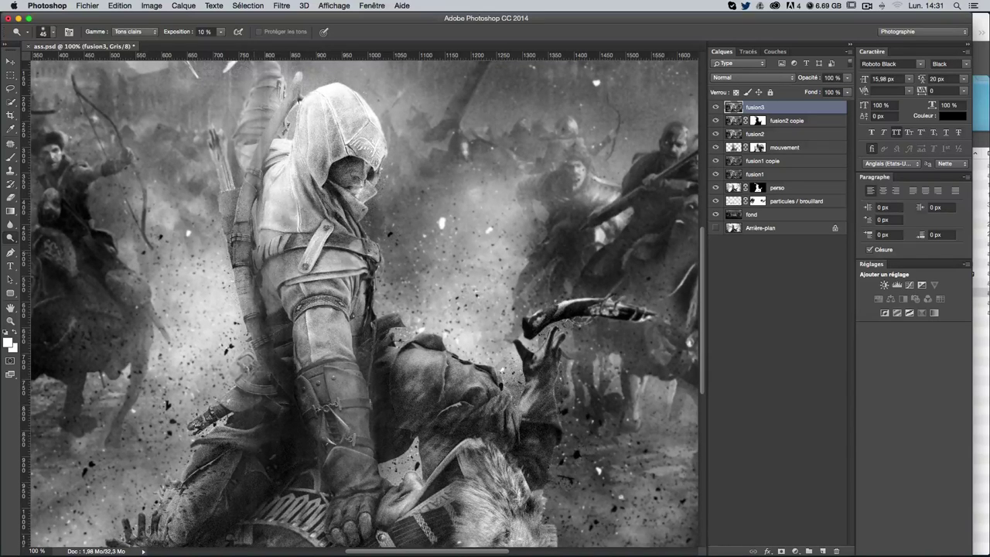
pyautogui.moveTo(312, 323)
pyautogui.mouseDown()
pyautogui.moveTo(313, 357)
pyautogui.moveTo(379, 405)
pyautogui.moveTo(338, 437)
pyautogui.moveTo(338, 459)
pyautogui.mouseUp()
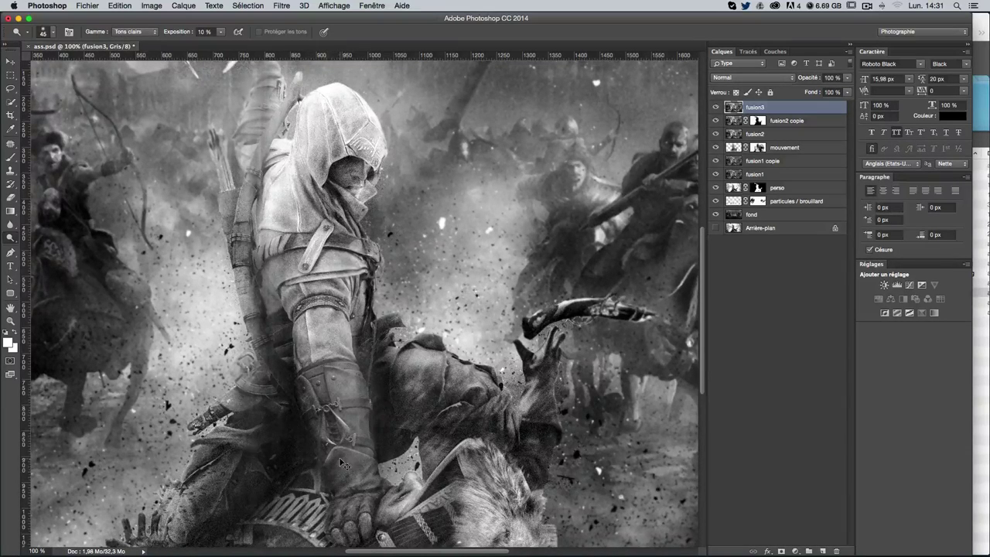
# Fit the image in view, dodge the fur near the bottom, and save the document
pyautogui.press('super+minus')
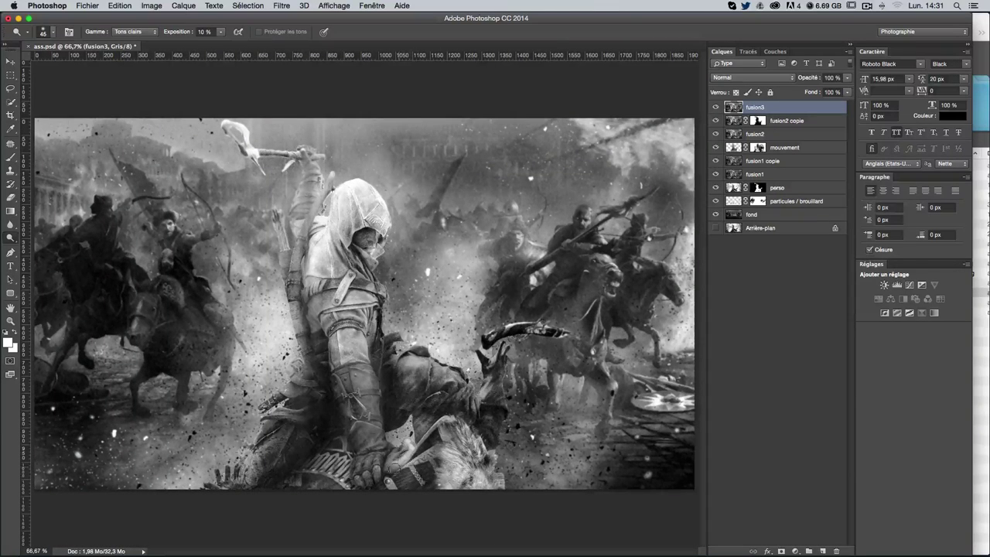
pyautogui.moveTo(446, 462)
pyautogui.mouseDown()
pyautogui.moveTo(462, 469)
pyautogui.moveTo(454, 478)
pyautogui.moveTo(461, 454)
pyautogui.moveTo(487, 474)
pyautogui.mouseUp()
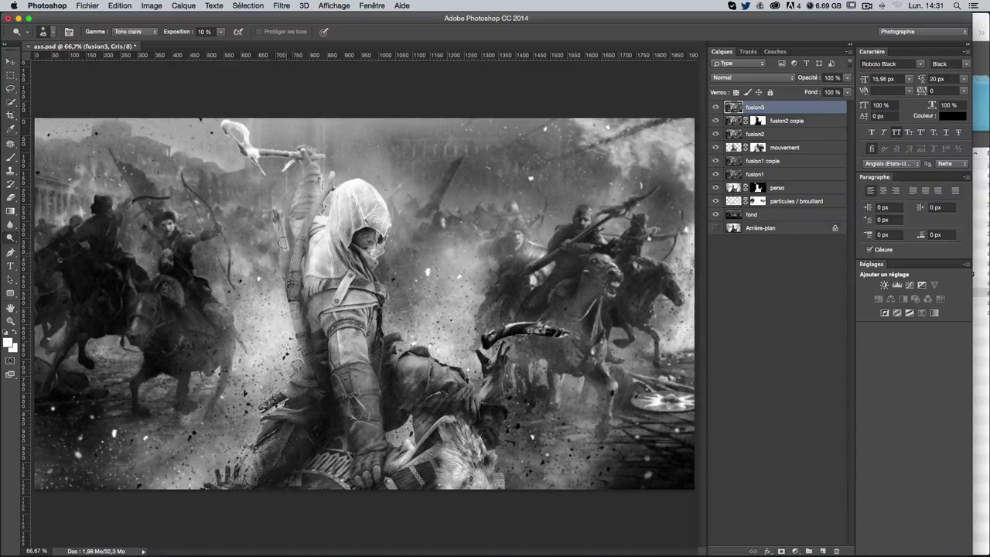
pyautogui.hotkey('ctrl', 's')
# Convert the image to RGB Color mode without flattening the layers
pyautogui.click(152, 6)
pyautogui.moveTo(157, 18)
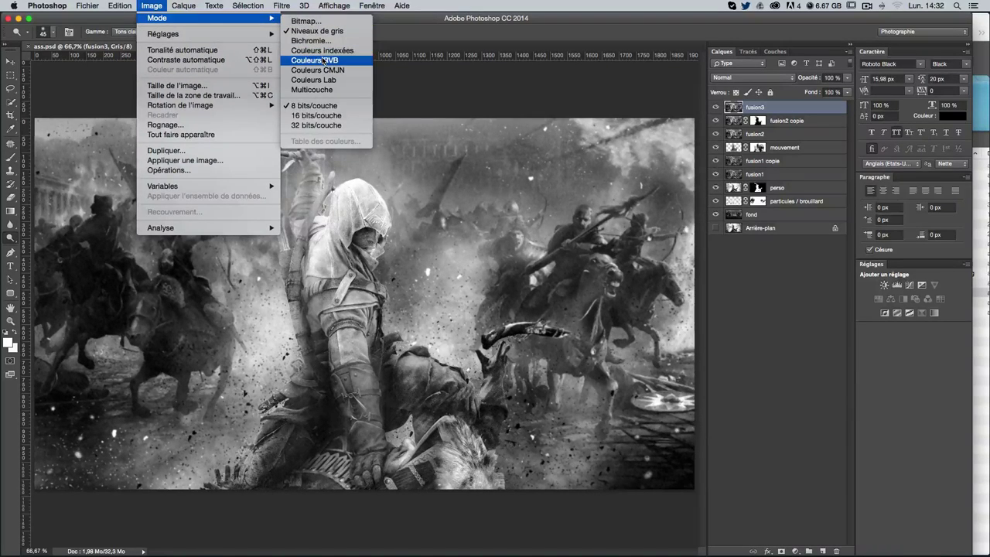
pyautogui.click(323, 60)
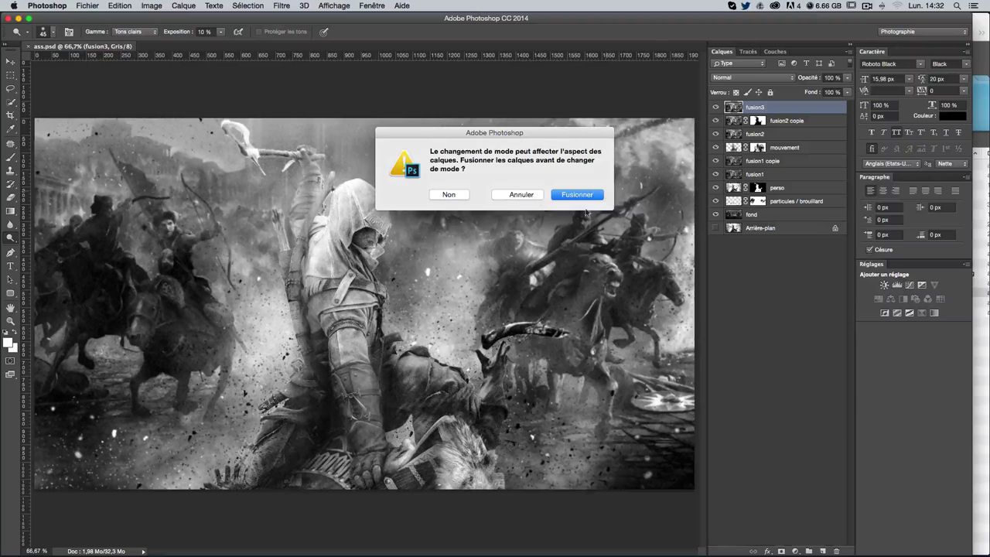
pyautogui.click(448, 194)
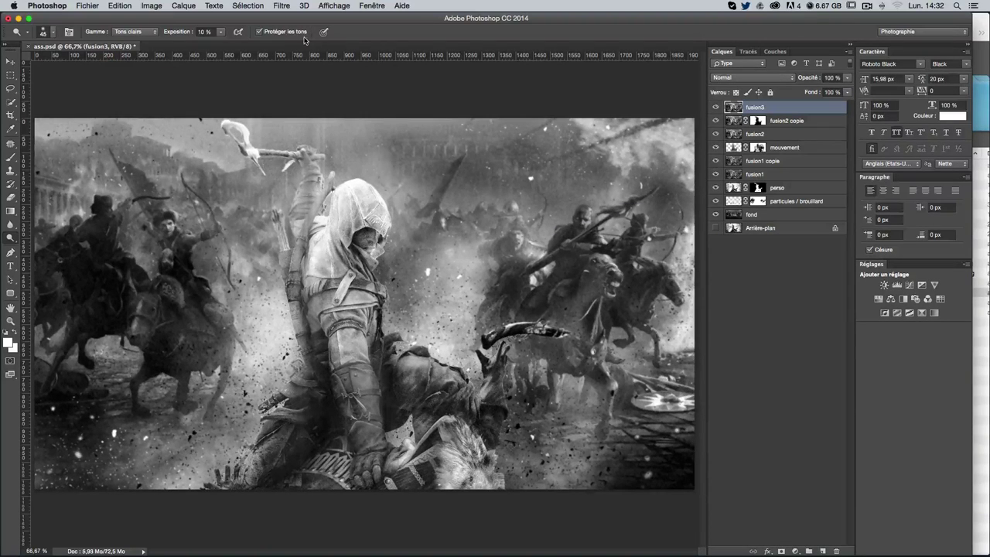
# Open the Camera Raw Filter and show its Split Toning panel
pyautogui.click(284, 5)
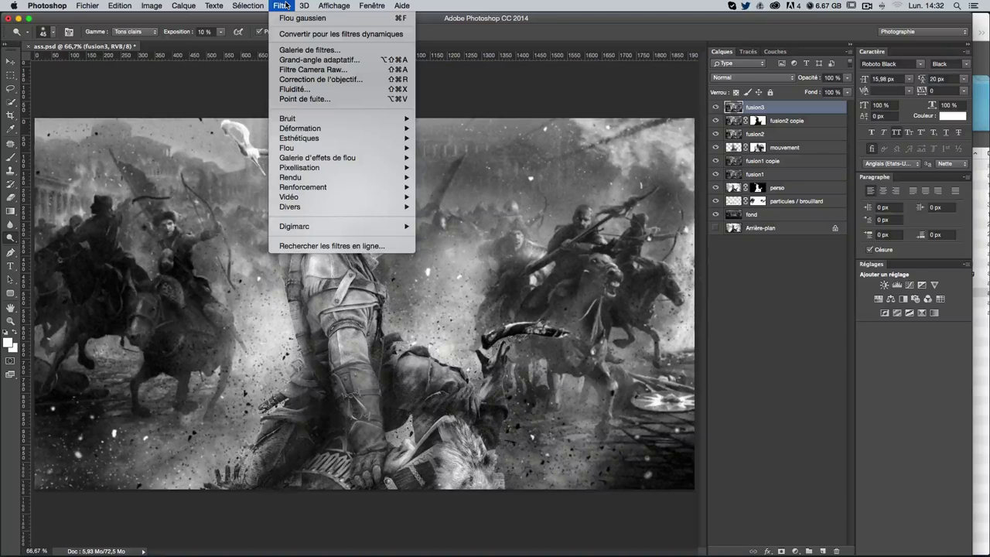
pyautogui.click(613, 103)
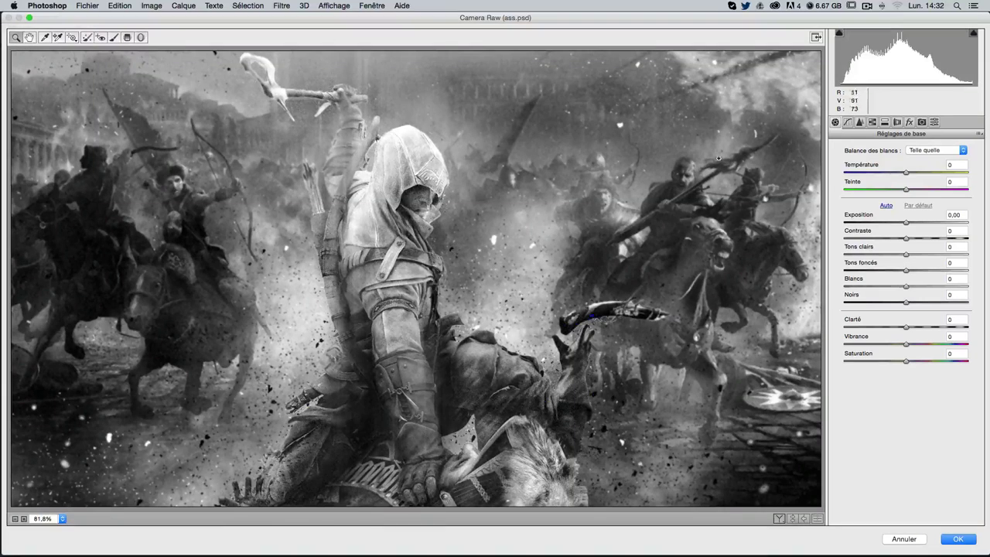
pyautogui.click(884, 123)
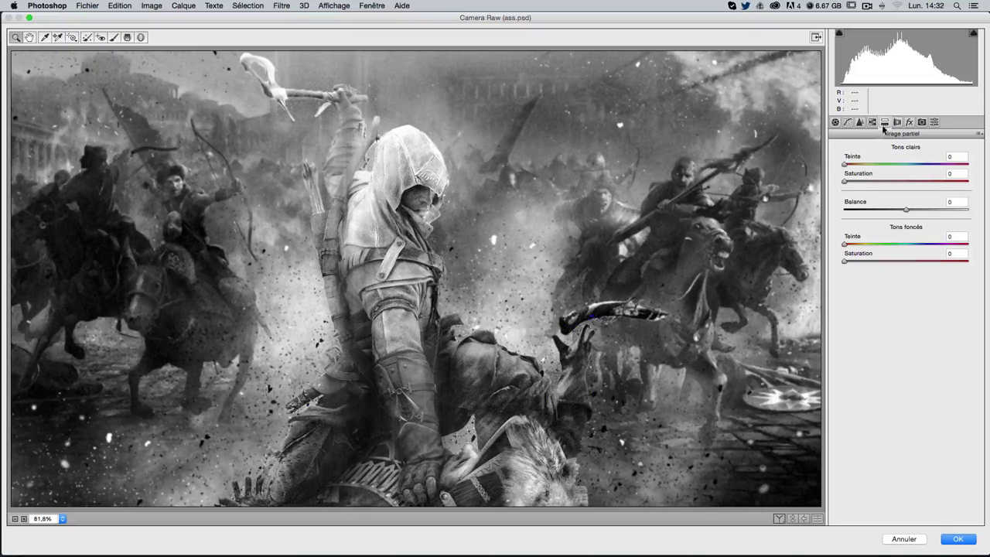
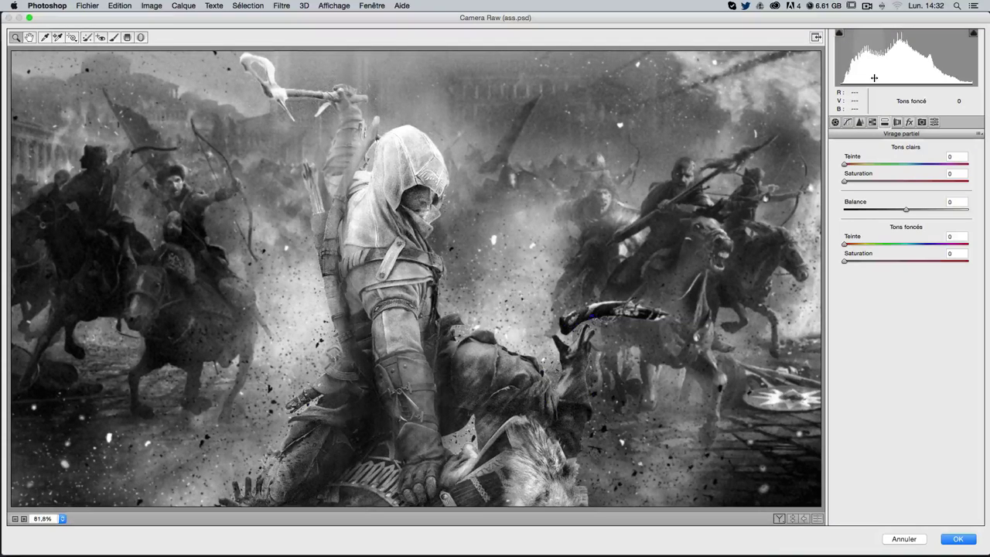
# Tint the highlights with a warm saturated hue and give the shadows a reddish tint
pyautogui.moveTo(844, 165); pyautogui.dragTo(860, 165)
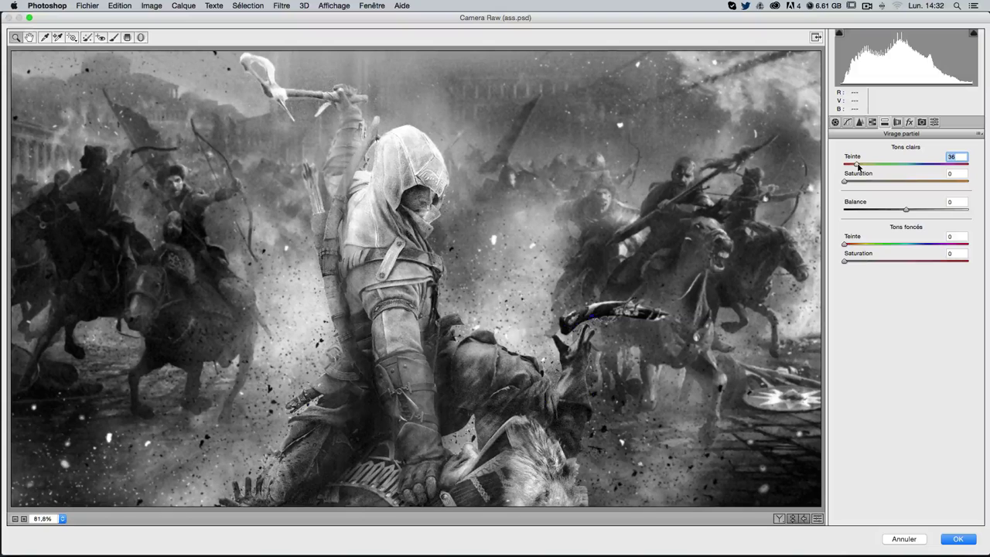
pyautogui.moveTo(847, 184); pyautogui.dragTo(886, 188)
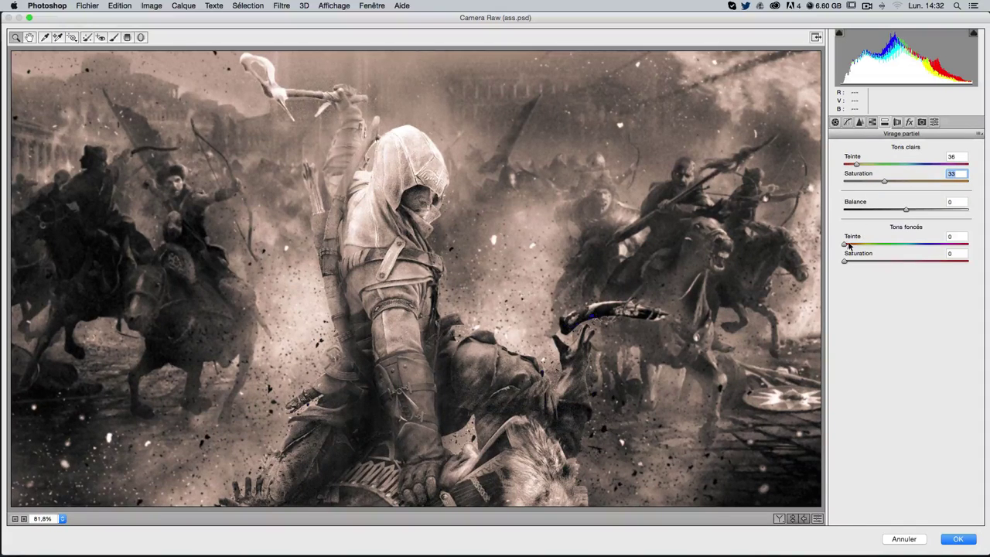
pyautogui.moveTo(845, 244)
pyautogui.mouseDown()
pyautogui.moveTo(865, 244)
pyautogui.moveTo(869, 263)
pyautogui.mouseUp()
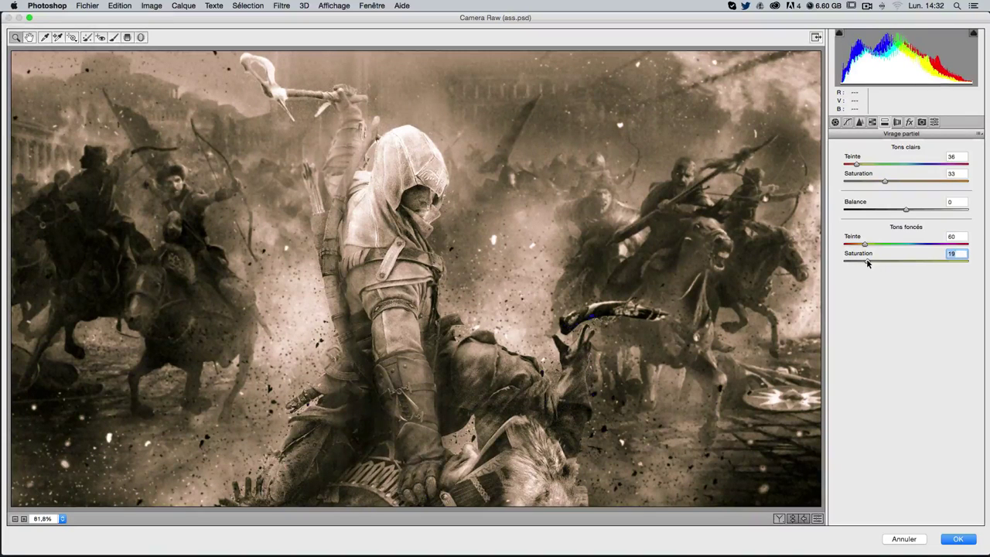
pyautogui.moveTo(864, 245); pyautogui.dragTo(873, 262)
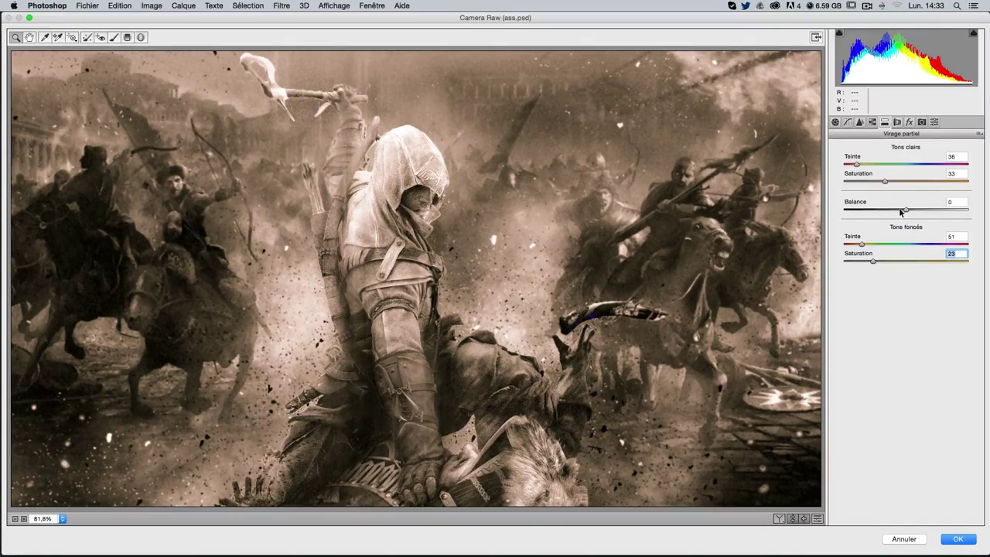
# Try Split Toning balance values -86, -19, +82, +74 and -10
pyautogui.hotkey('shift', 'Tab')
pyautogui.hotkey('shift', 'Tab')
pyautogui.write('-86')
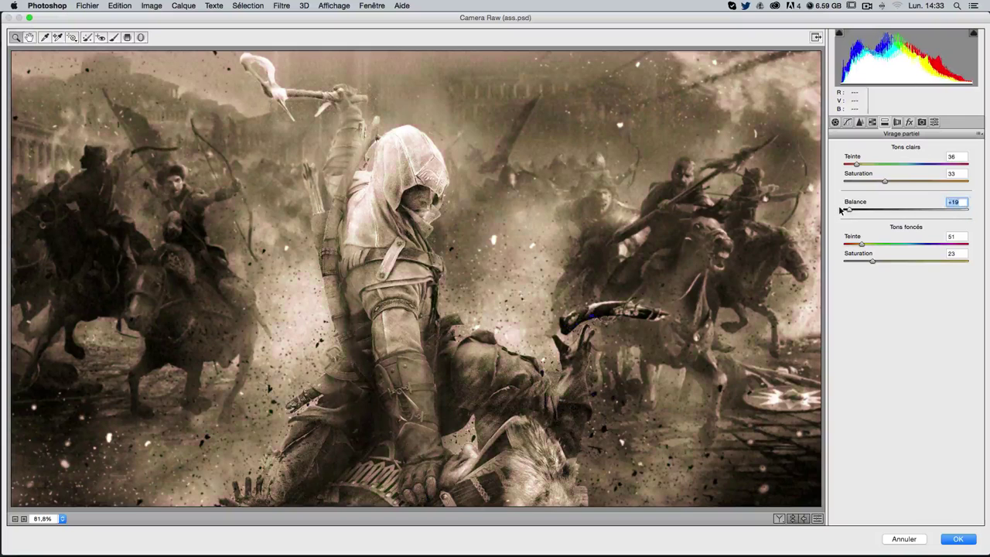
pyautogui.press('Return')
pyautogui.write('-19')
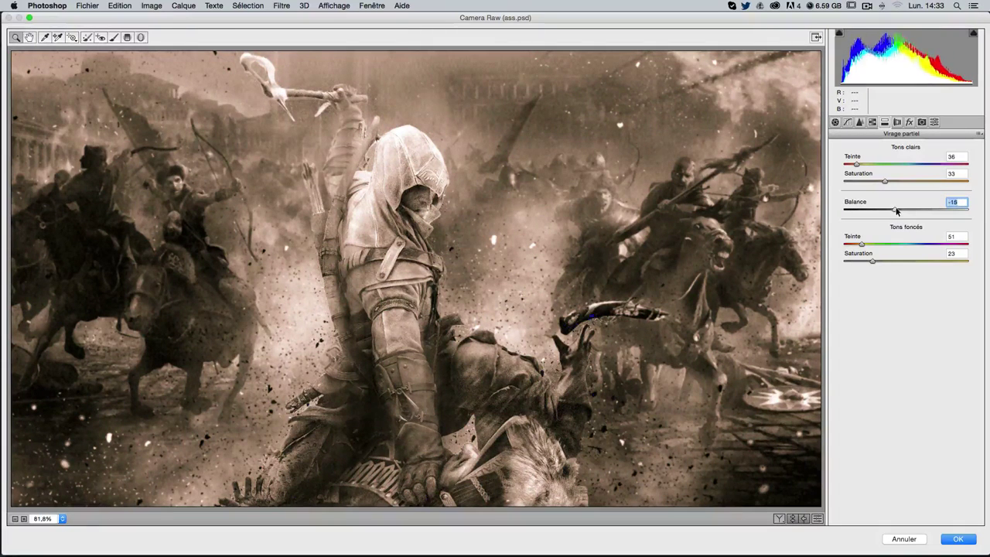
pyautogui.press('Return')
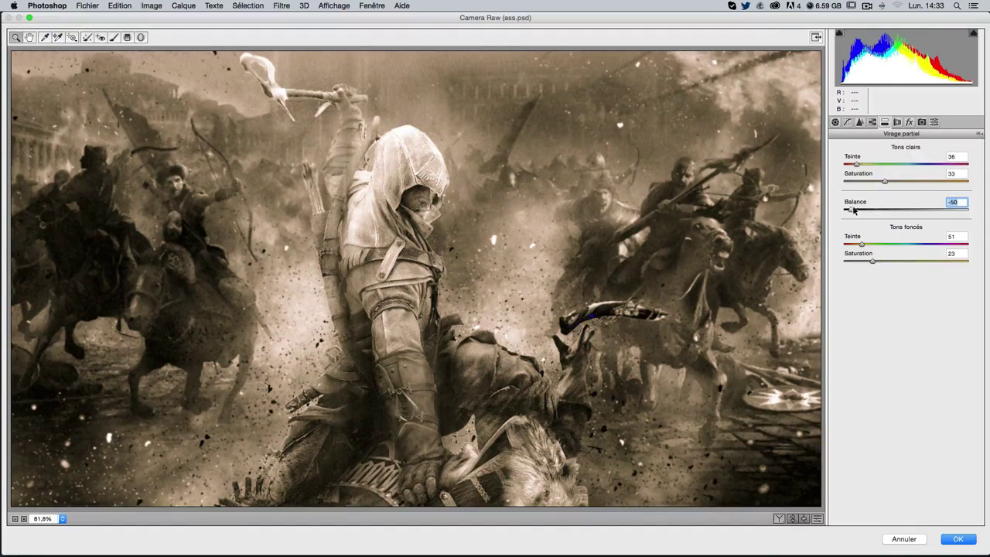
pyautogui.write('82')
pyautogui.press('Return')
pyautogui.write('74')
pyautogui.press('Return')
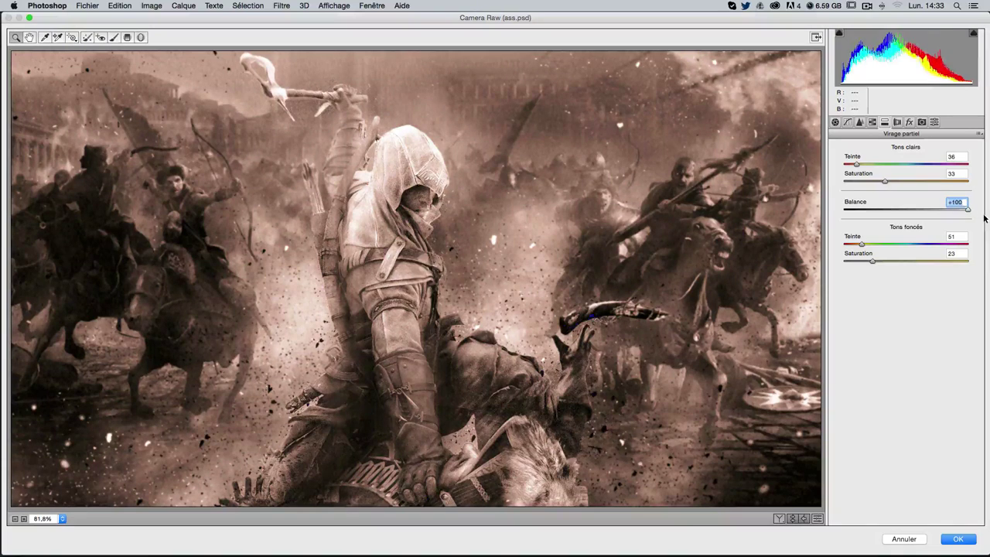
pyautogui.write('-10')
pyautogui.press('Return')
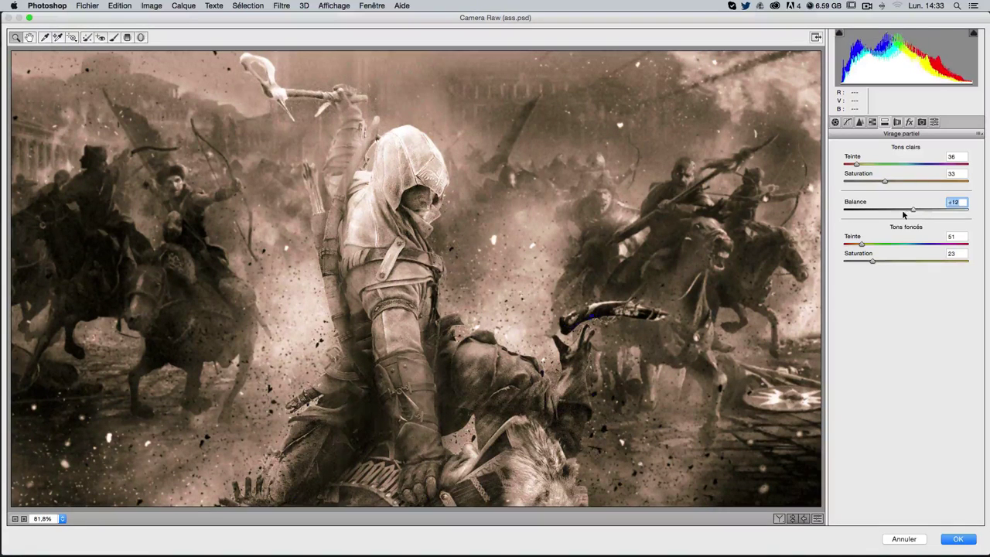
# Settle on highlights hue 57 and saturation 51, shadows 23/35, and balance +84
pyautogui.moveTo(900, 210); pyautogui.dragTo(902, 209)
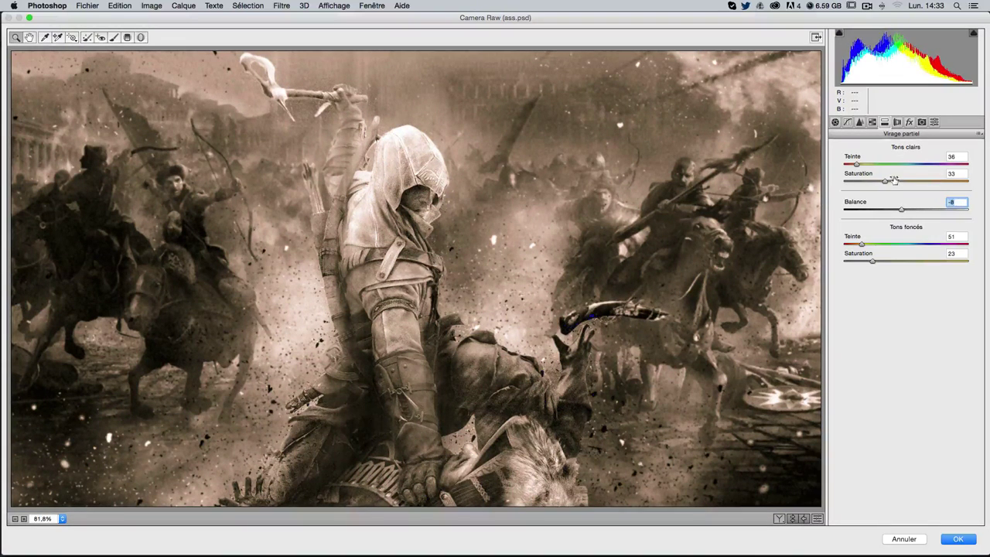
pyautogui.moveTo(856, 165); pyautogui.dragTo(853, 165)
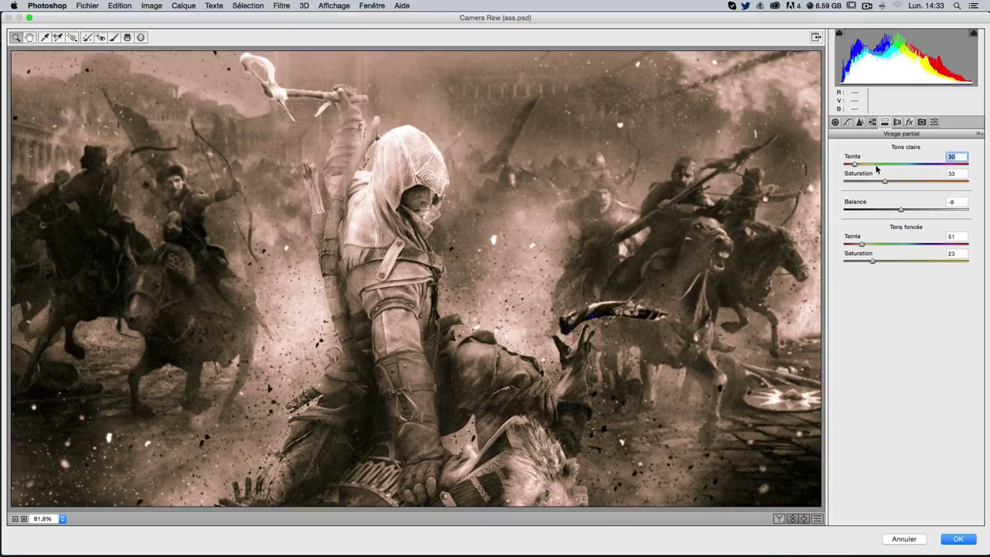
pyautogui.moveTo(861, 245)
pyautogui.mouseDown()
pyautogui.moveTo(851, 245)
pyautogui.moveTo(887, 263)
pyautogui.mouseUp()
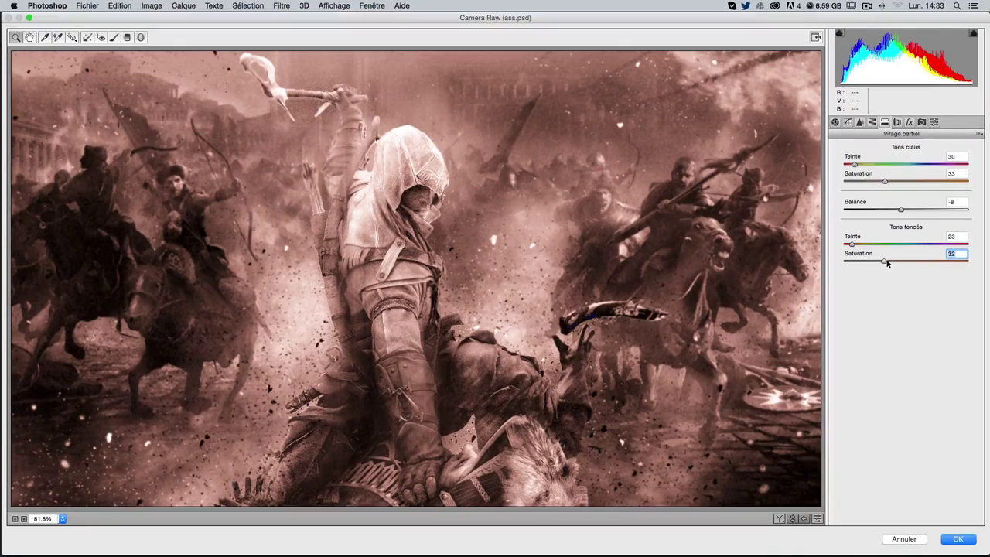
pyautogui.moveTo(854, 164)
pyautogui.mouseDown()
pyautogui.moveTo(906, 180)
pyautogui.moveTo(928, 210)
pyautogui.mouseUp()
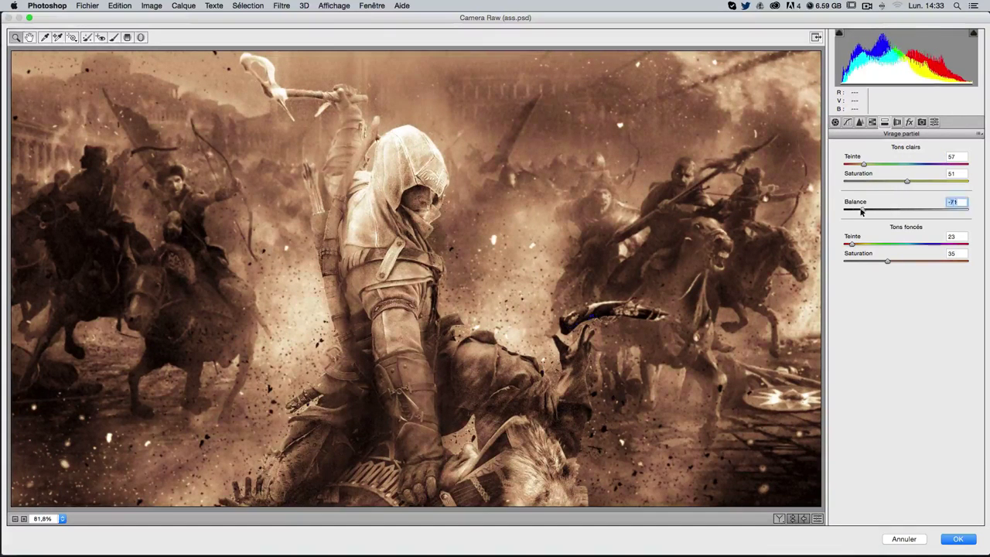
# Lower both tint saturations, shift the hues reddish-brown, and bias balance toward the highlights
pyautogui.click(932, 209)
pyautogui.moveTo(906, 181); pyautogui.dragTo(886, 183)
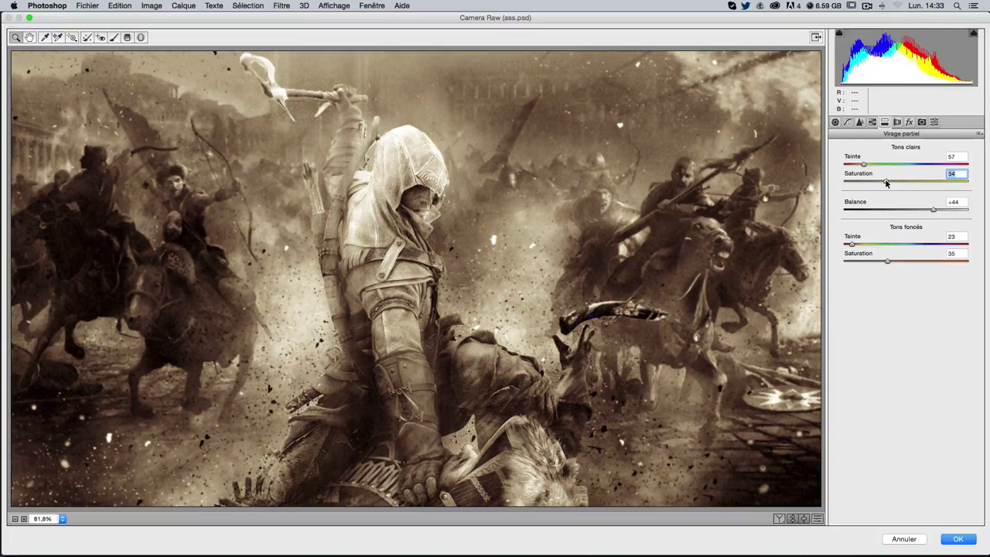
pyautogui.moveTo(887, 261); pyautogui.dragTo(881, 262)
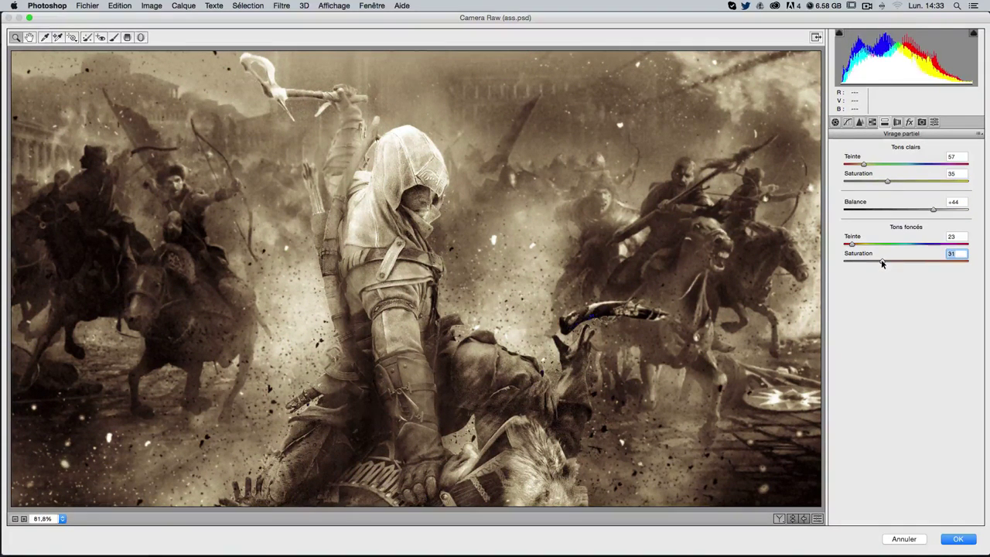
pyautogui.moveTo(863, 164)
pyautogui.mouseDown()
pyautogui.moveTo(853, 164)
pyautogui.moveTo(889, 182)
pyautogui.mouseUp()
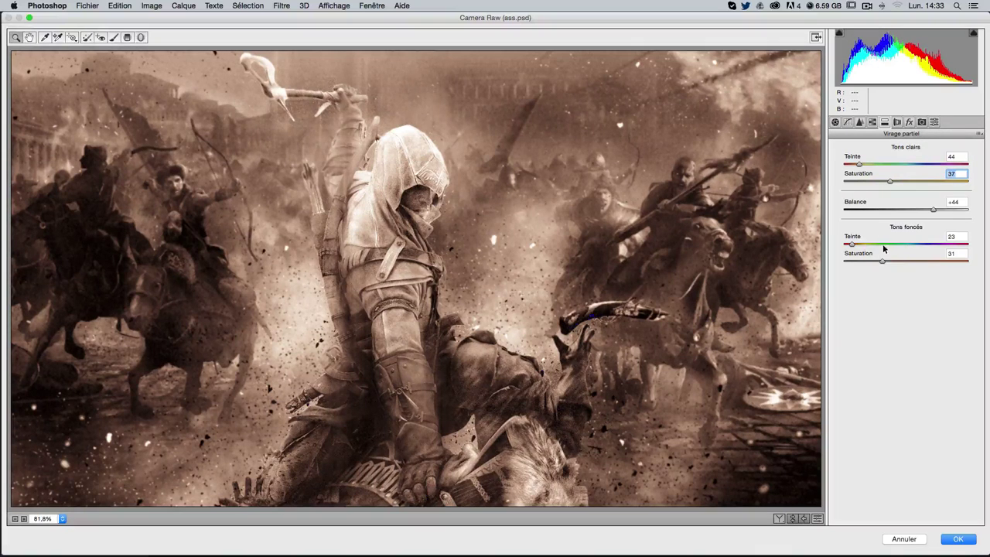
pyautogui.moveTo(854, 244); pyautogui.dragTo(854, 243)
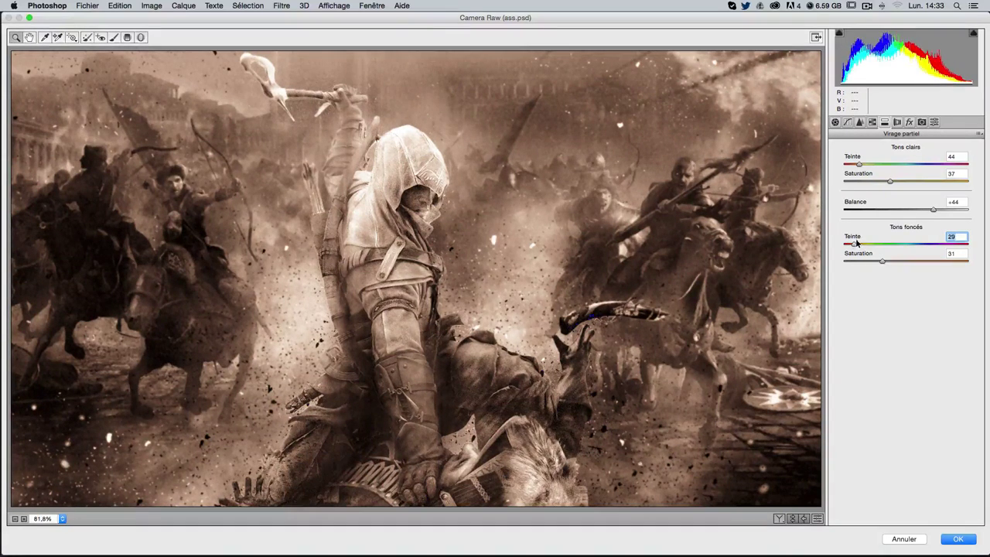
pyautogui.moveTo(881, 262); pyautogui.dragTo(883, 262)
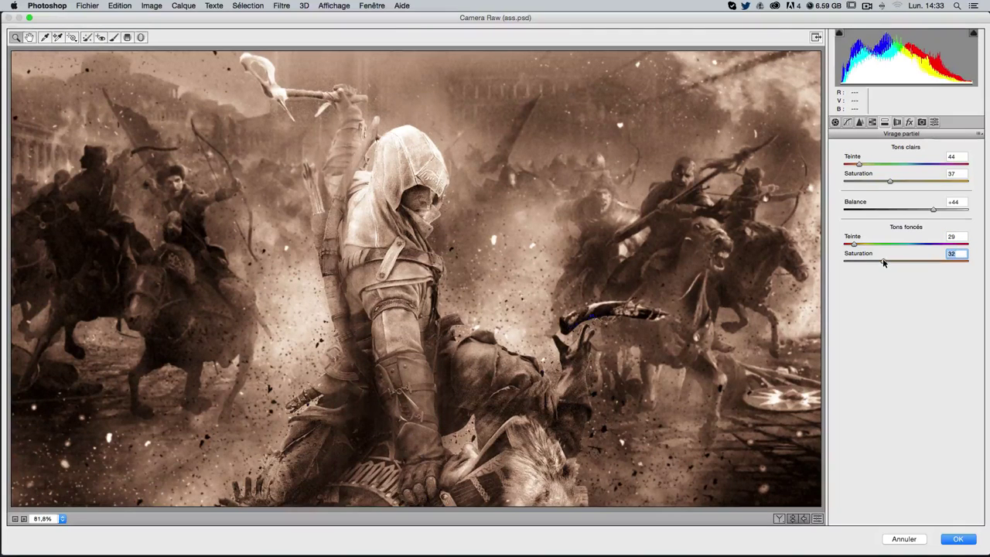
pyautogui.moveTo(932, 210)
pyautogui.mouseDown()
pyautogui.moveTo(940, 215)
pyautogui.moveTo(930, 213)
pyautogui.mouseUp()
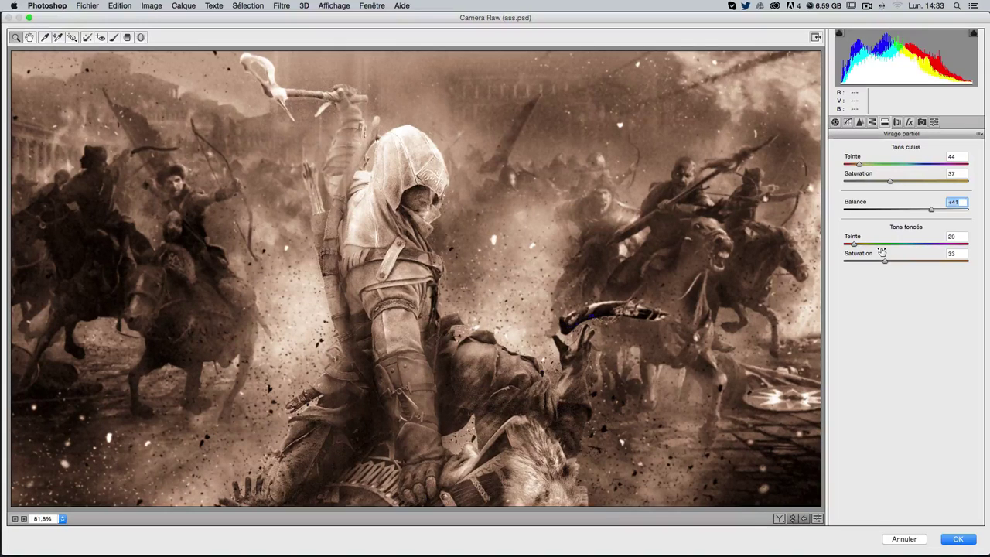
pyautogui.click(862, 165)
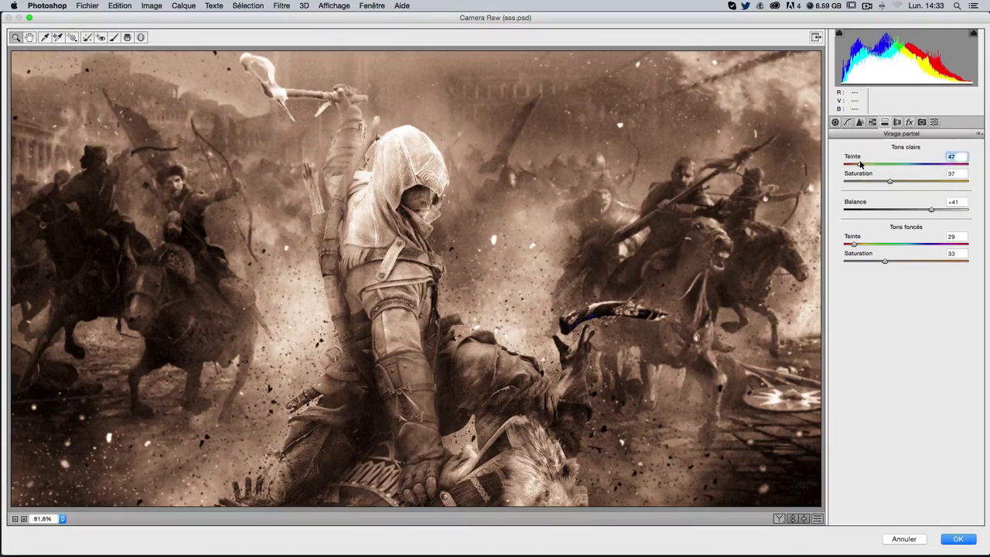
pyautogui.moveTo(862, 164); pyautogui.dragTo(867, 165)
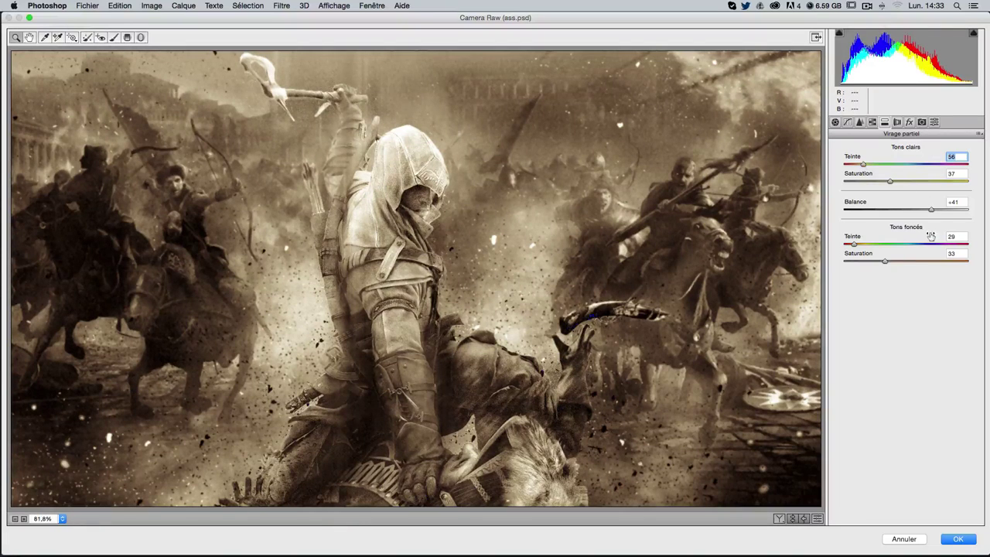
pyautogui.moveTo(854, 245); pyautogui.dragTo(891, 261)
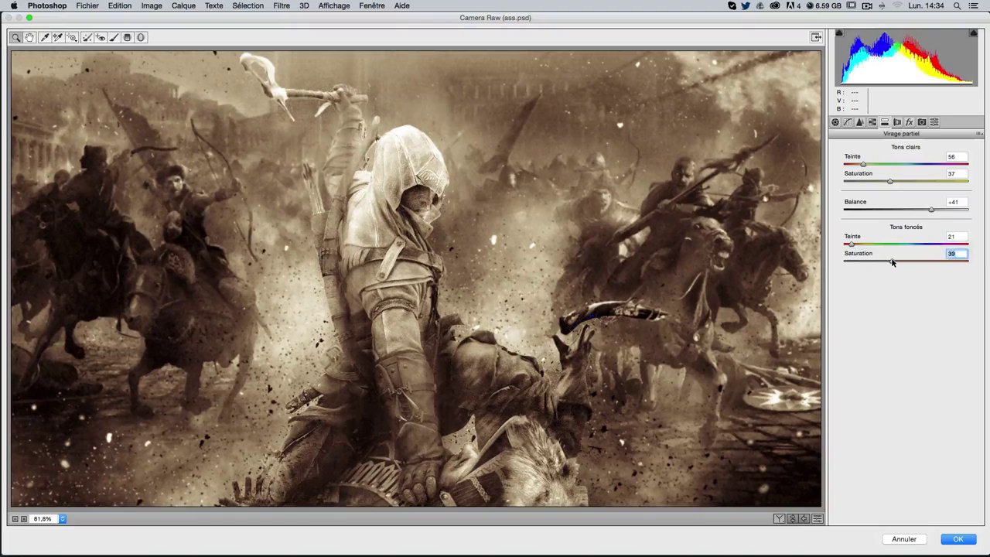
pyautogui.moveTo(931, 210); pyautogui.dragTo(933, 209)
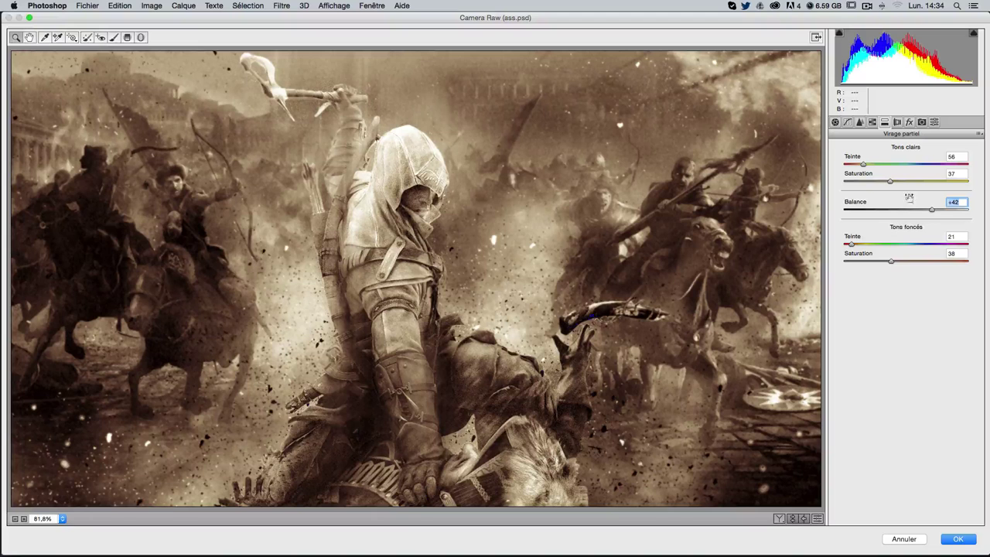
# Enter exact values: highlights hue 55 and saturation 40, balance +45, shadows hue 20 and saturation 40
pyautogui.click(956, 157)
pyautogui.press('Down')
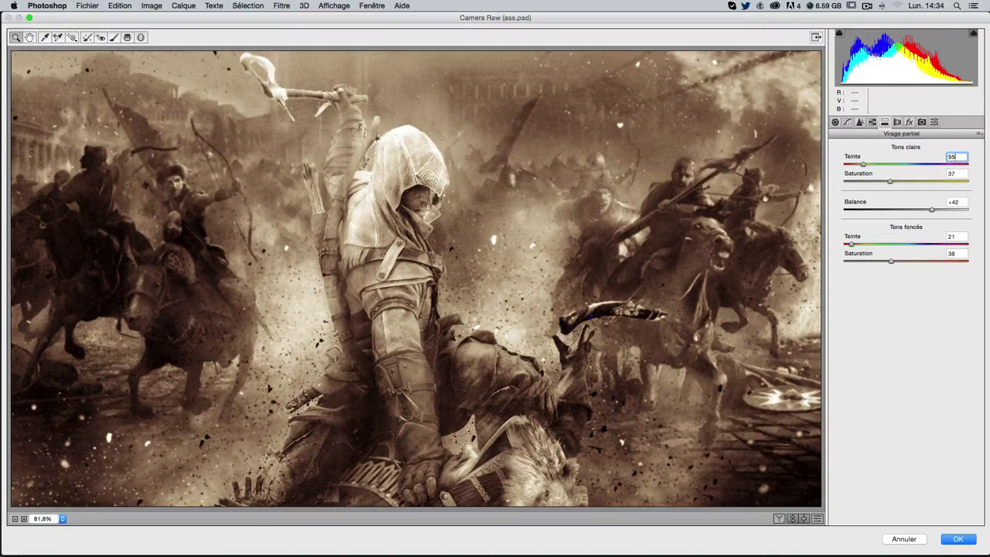
pyautogui.press('Tab')
pyautogui.press('Up')
pyautogui.press('Up')
pyautogui.press('Up')
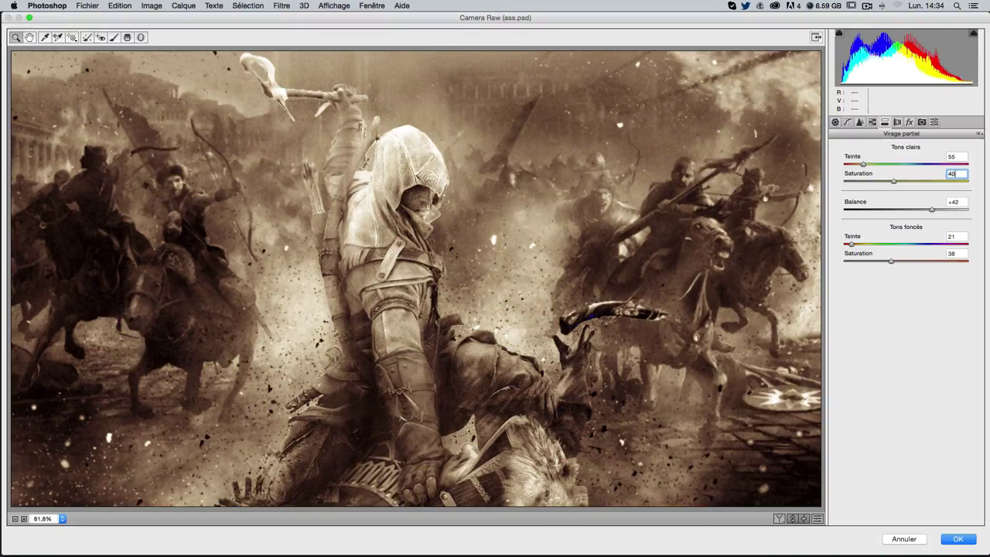
pyautogui.press('Tab')
pyautogui.write('45')
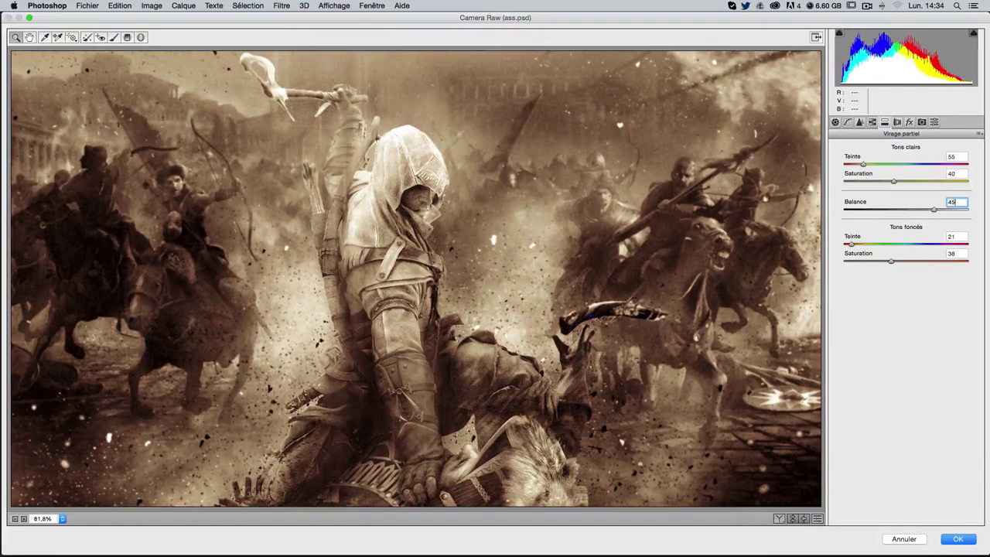
pyautogui.press('Tab')
pyautogui.press('Down')
pyautogui.press('Tab')
pyautogui.press('Up')
pyautogui.press('Up')
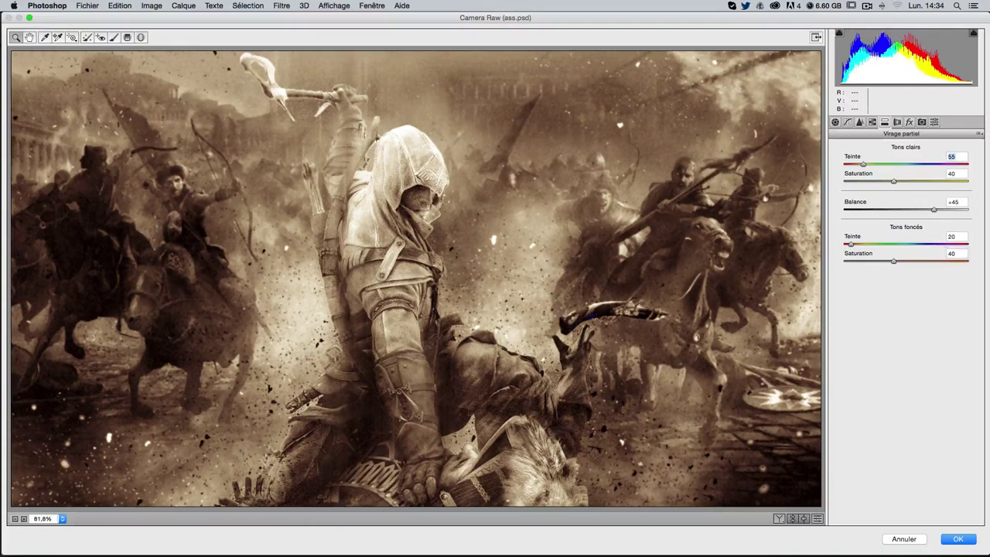
pyautogui.press('Tab')
# Apply the sepia toning to fusion3, undo and redo to compare with grayscale, then browse the Filter menu
pyautogui.click(957, 539)
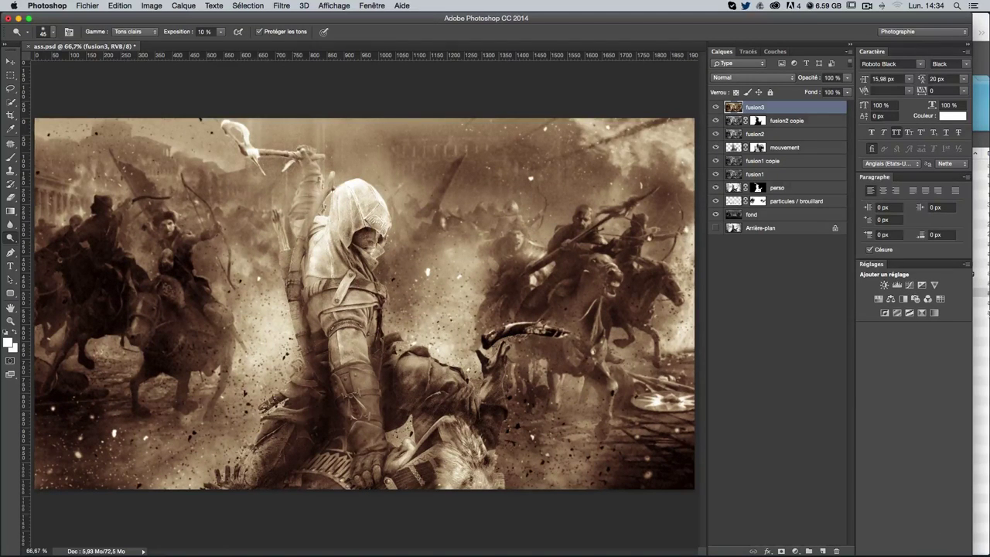
pyautogui.press('super+z')
pyautogui.press('super+z')
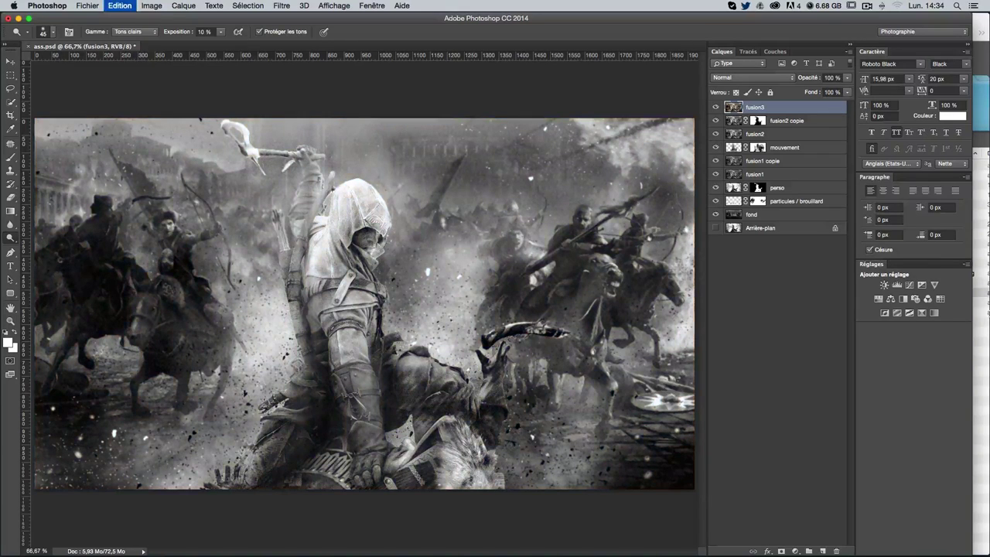
pyautogui.press('super+z')
pyautogui.click(278, 5)
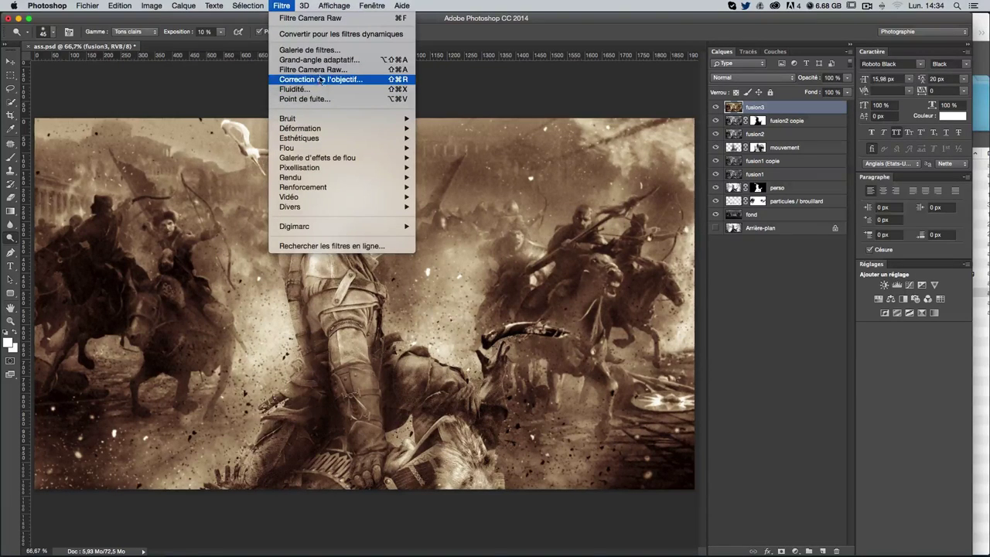
pyautogui.click(598, 130)
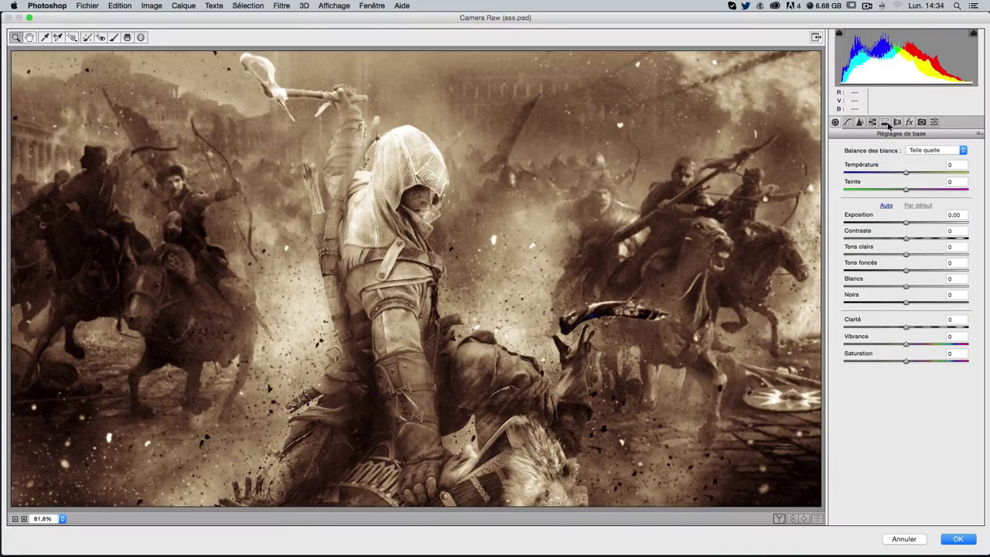
# Set the Split Toning shadows to hue 239 and saturation 28
pyautogui.click(886, 124)
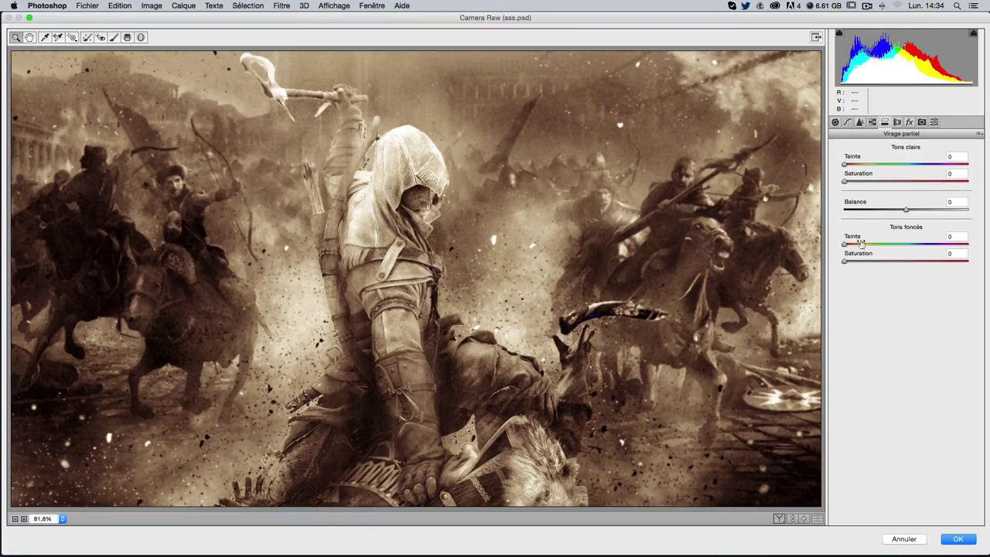
pyautogui.moveTo(845, 244); pyautogui.dragTo(925, 245)
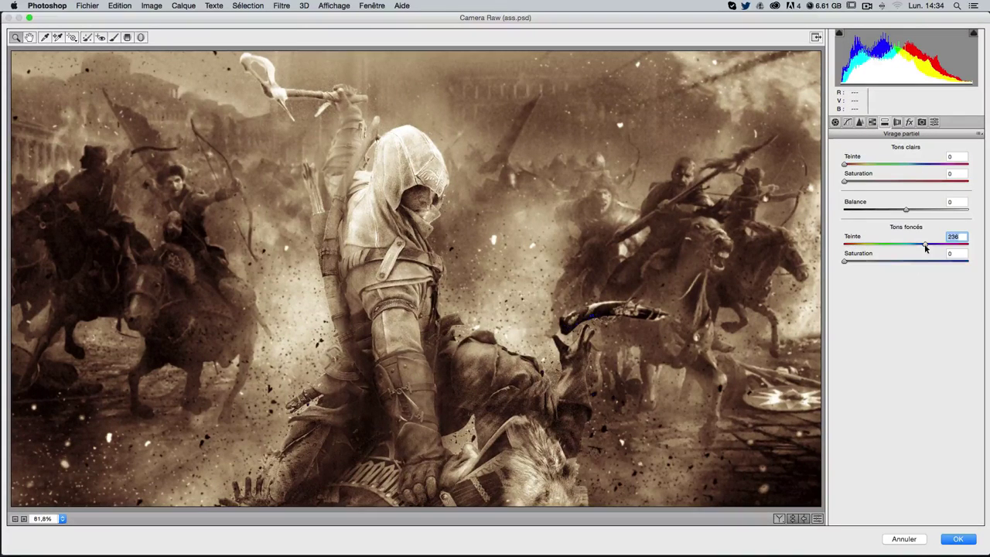
pyautogui.moveTo(845, 261)
pyautogui.mouseDown()
pyautogui.moveTo(883, 263)
pyautogui.moveTo(926, 244)
pyautogui.moveTo(883, 261)
pyautogui.mouseUp()
# Apply the shadow toning, then try dragging the battle photo onto the canvas and cancel
pyautogui.click(958, 539)
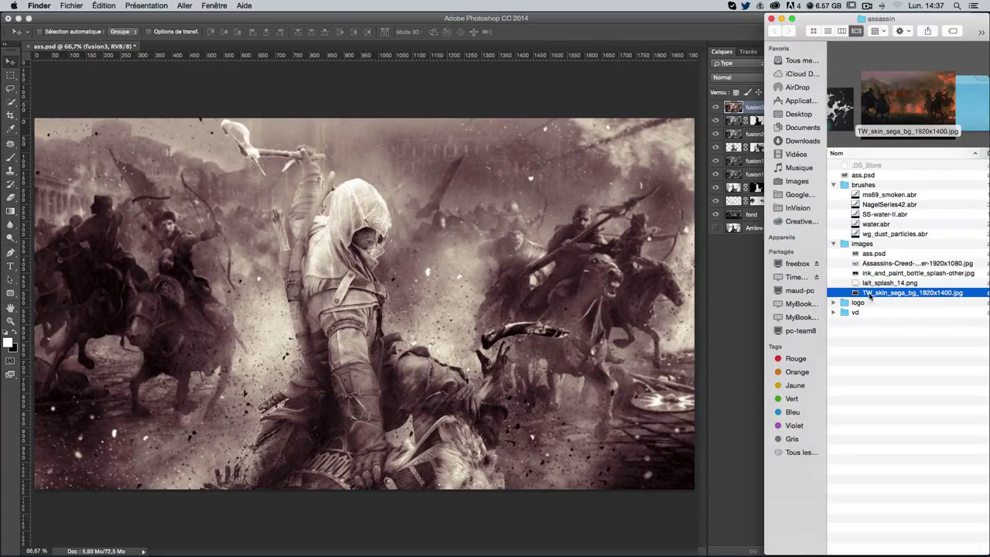
pyautogui.moveTo(912, 292)
pyautogui.mouseDown()
pyautogui.moveTo(244, 249)
pyautogui.moveTo(271, 249)
pyautogui.mouseUp()
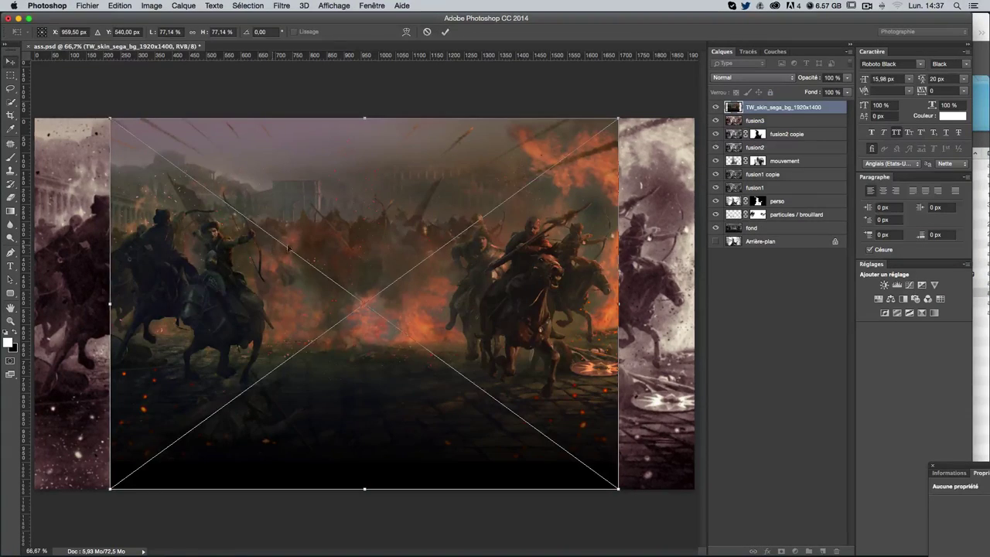
pyautogui.press('Escape')
# Open TW_skin_sega_bg_1920x1400.jpg in Photoshop from Finder's Ouvrir avec menu
pyautogui.press('super+Tab')
pyautogui.rightClick(873, 293)
pyautogui.moveTo(679, 308)
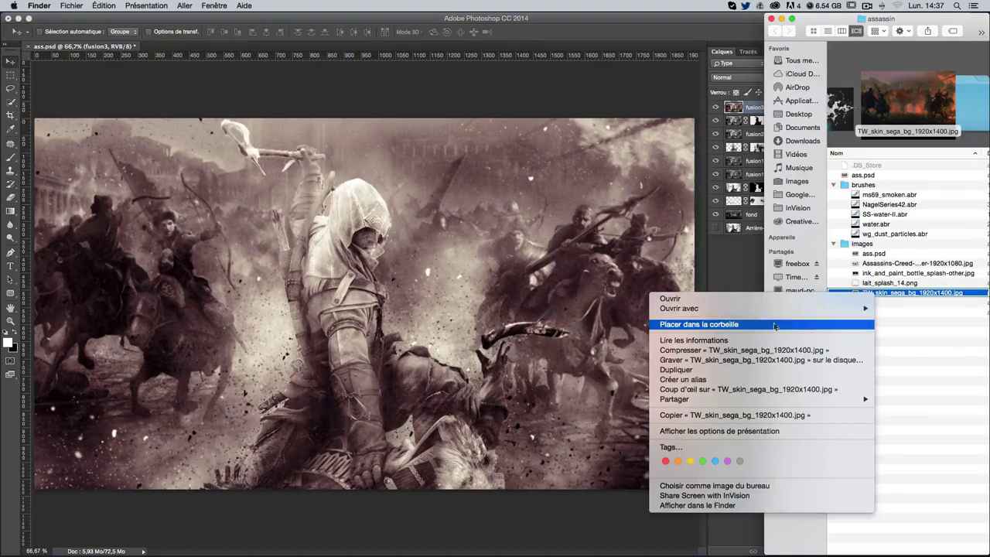
pyautogui.click(583, 347)
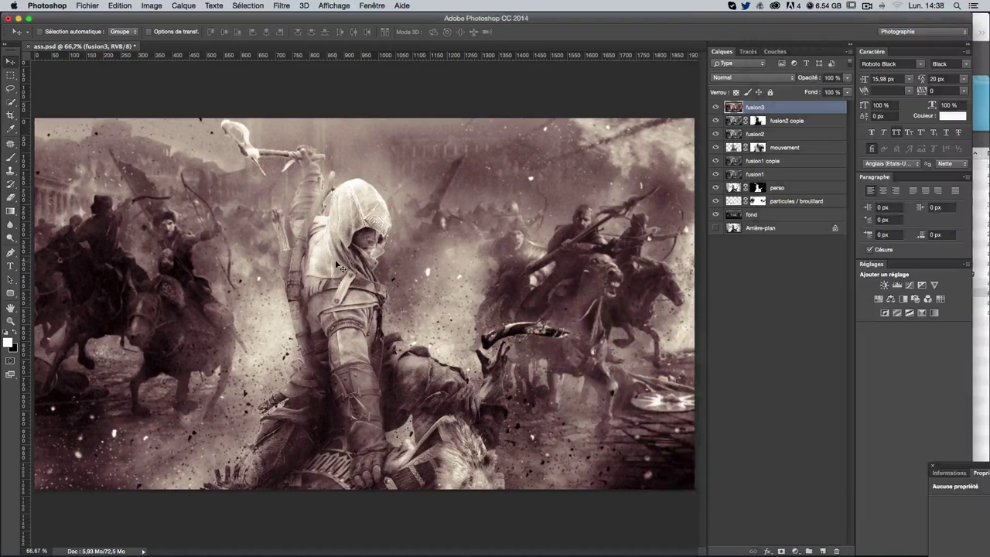
# Accept the colour profile and paste the battle photo into ass.psd as a new layer
pyautogui.press('Return')
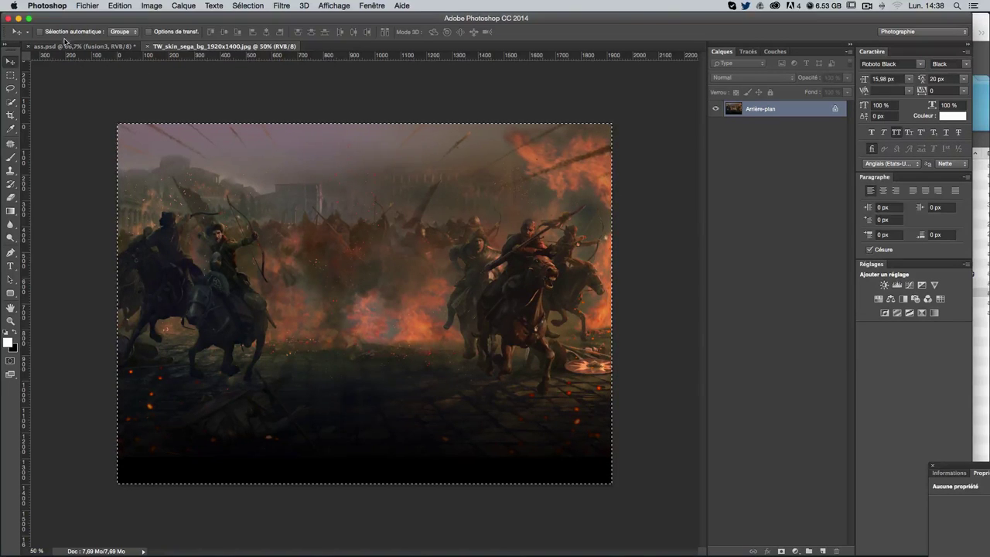
pyautogui.click(59, 47)
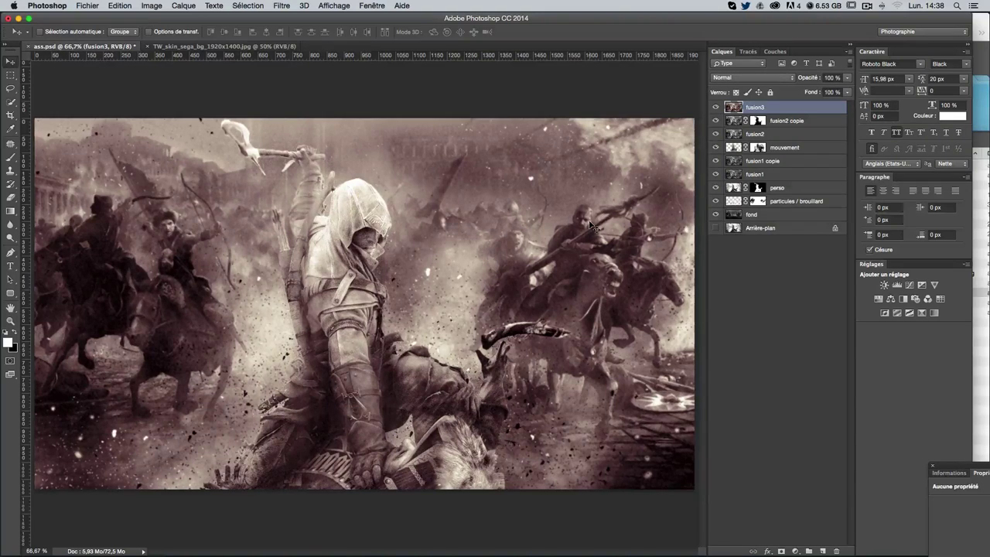
pyautogui.press('super+v')
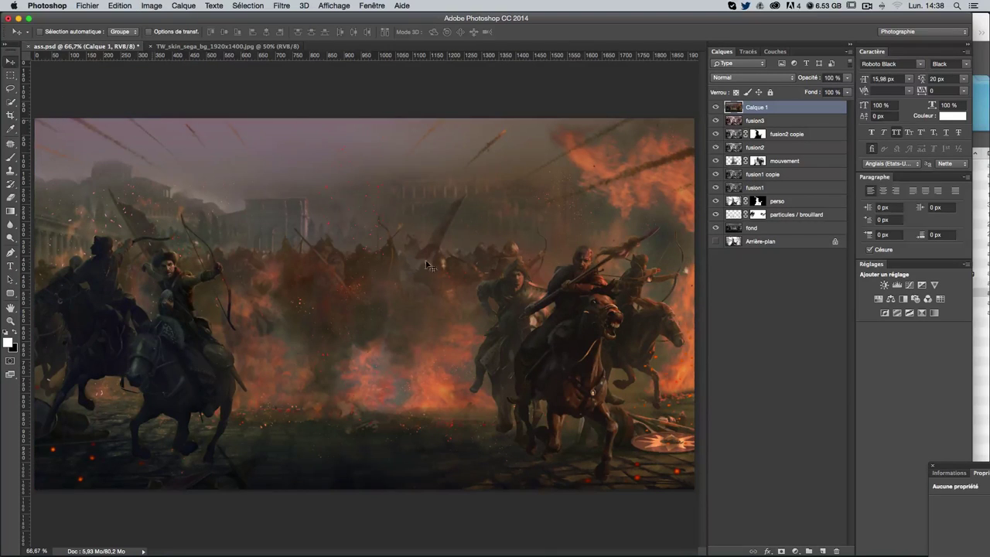
# Align Calque 1 at 62% opacity, restore it to full opacity, and select it
pyautogui.click(847, 80)
pyautogui.moveTo(847, 88); pyautogui.dragTo(830, 91)
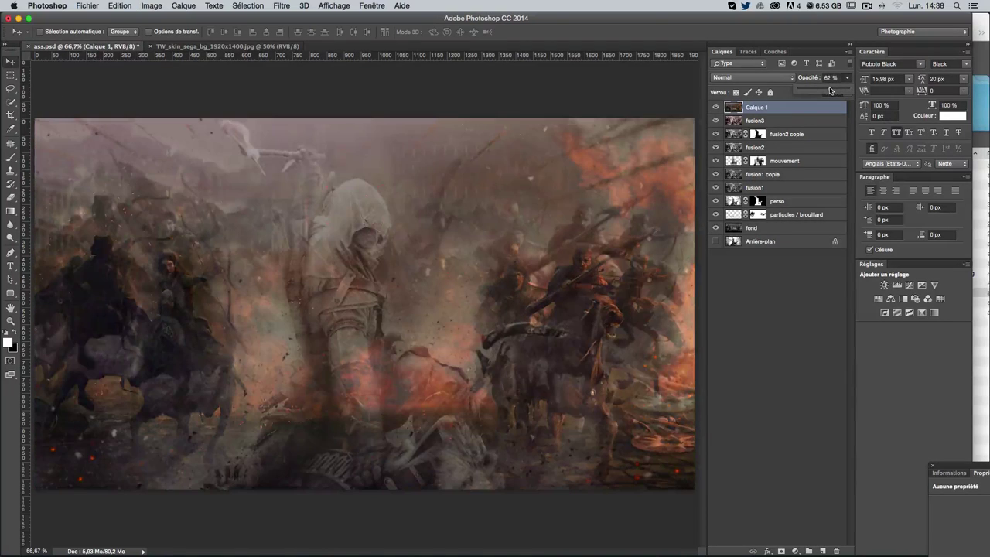
pyautogui.moveTo(546, 346); pyautogui.dragTo(555, 306)
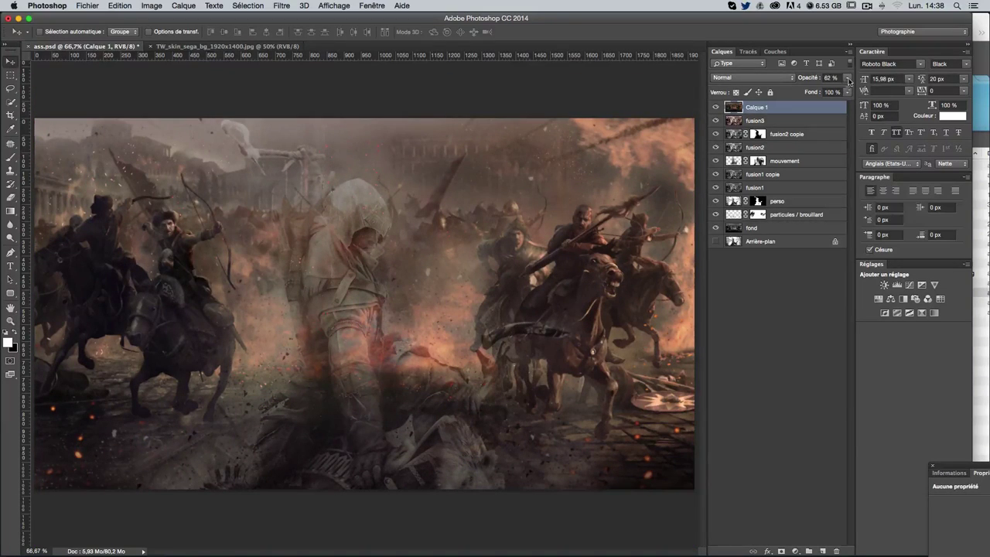
pyautogui.moveTo(848, 80); pyautogui.dragTo(804, 87)
pyautogui.click(780, 344)
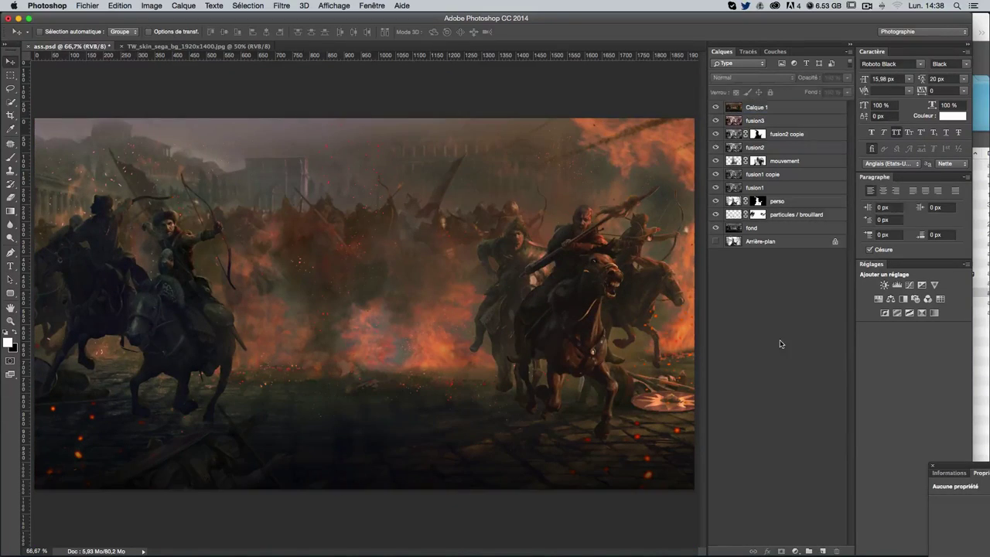
pyautogui.click(758, 108)
# Give Calque 1 a black-filled layer mask, then swap to white and select the Brush
pyautogui.click(781, 551)
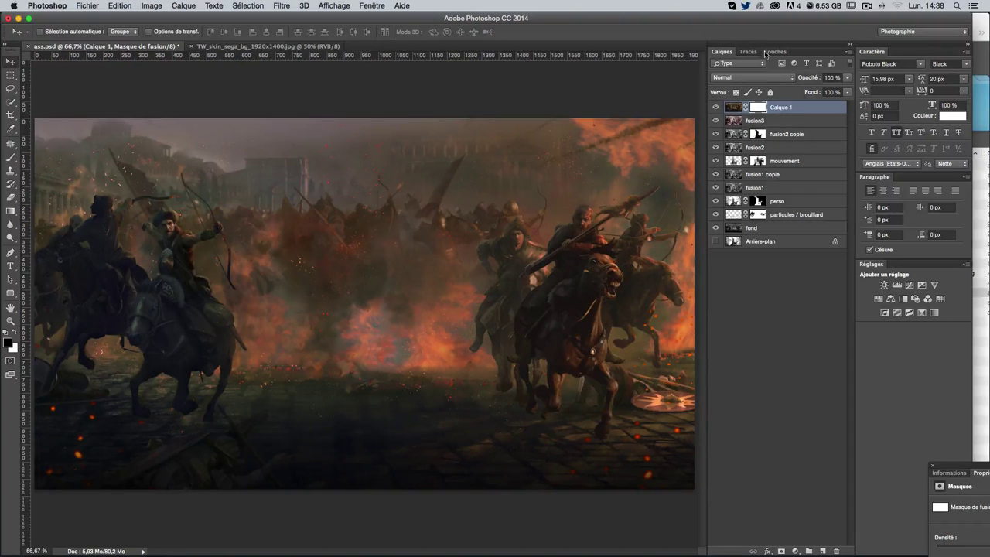
pyautogui.hotkey('shift', 'F5')
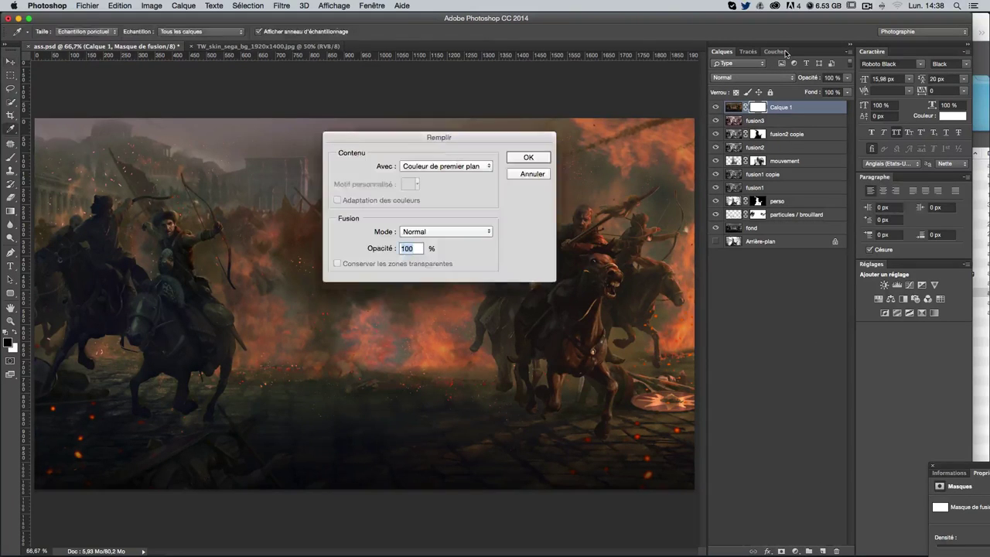
pyautogui.press('Return')
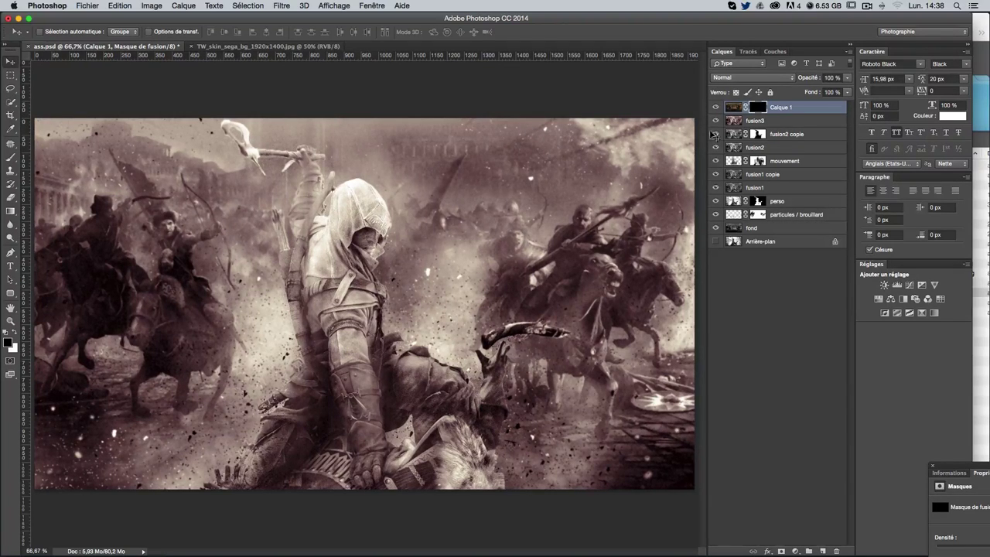
pyautogui.click(16, 332)
pyautogui.click(10, 157)
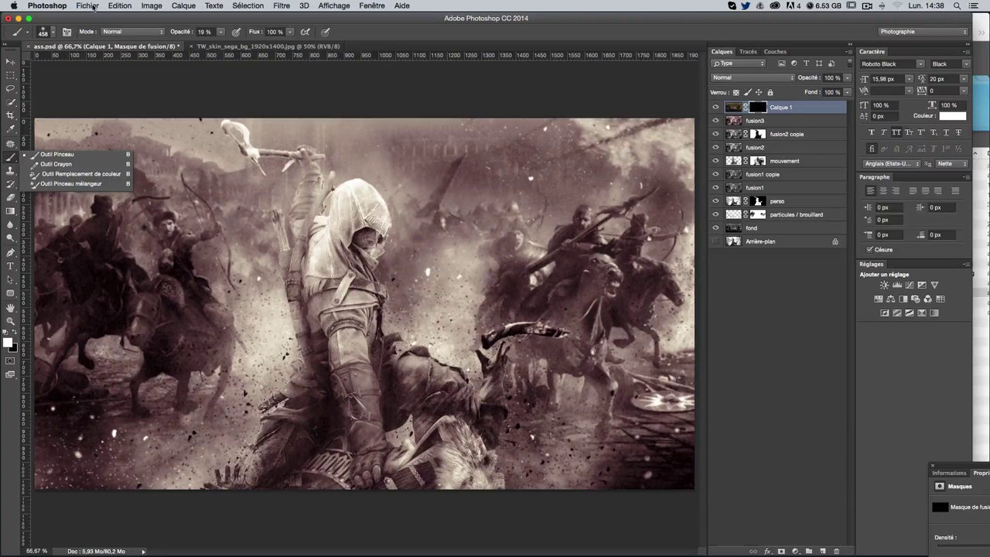
# At 12% brush opacity, reveal the photo in the upper-right sky, right riders and left horsemen
pyautogui.moveTo(433, 232)
pyautogui.mouseDown()
pyautogui.moveTo(462, 249)
pyautogui.moveTo(453, 244)
pyautogui.mouseUp()
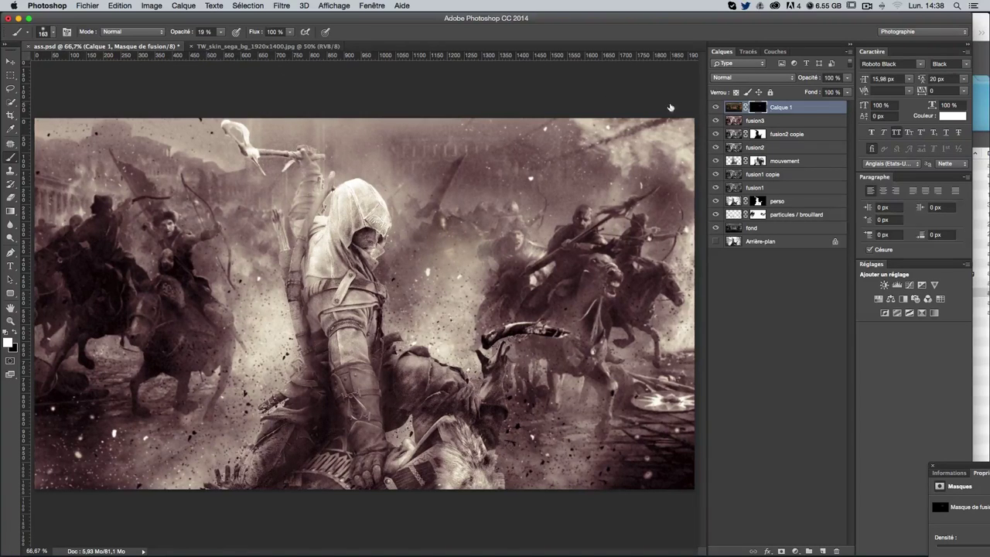
pyautogui.click(219, 32)
pyautogui.moveTo(221, 46); pyautogui.dragTo(216, 46)
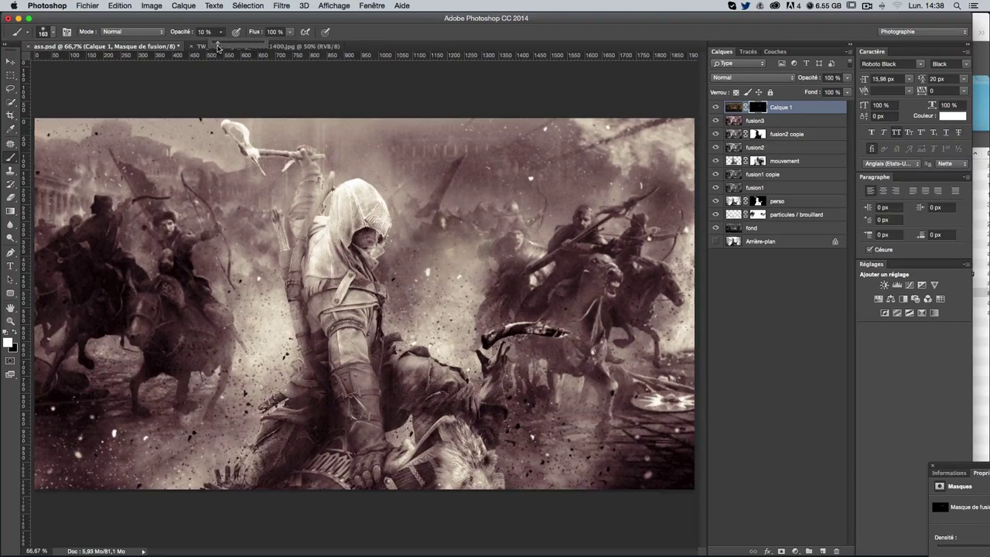
pyautogui.moveTo(611, 168)
pyautogui.mouseDown()
pyautogui.moveTo(547, 214)
pyautogui.moveTo(551, 239)
pyautogui.moveTo(540, 252)
pyautogui.mouseUp()
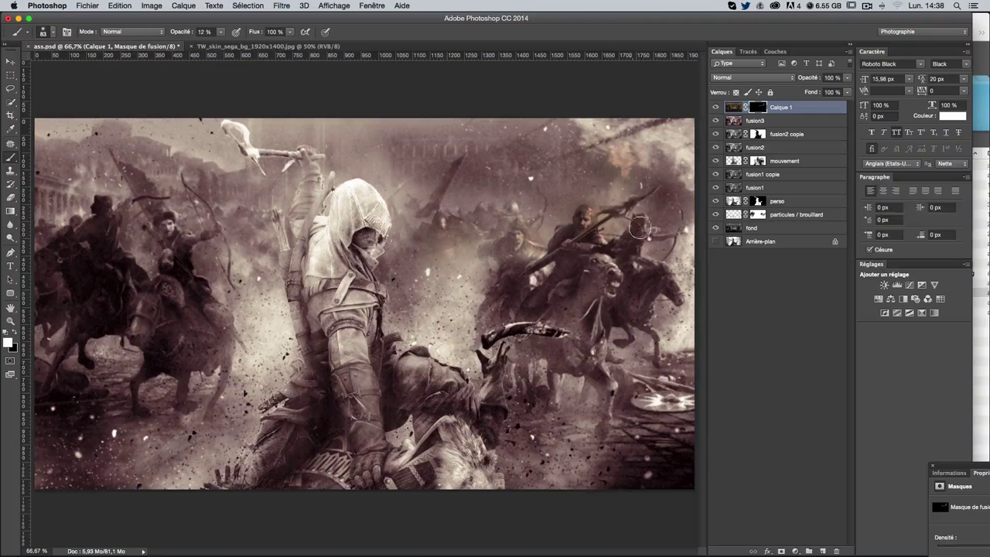
pyautogui.moveTo(611, 238); pyautogui.dragTo(619, 267)
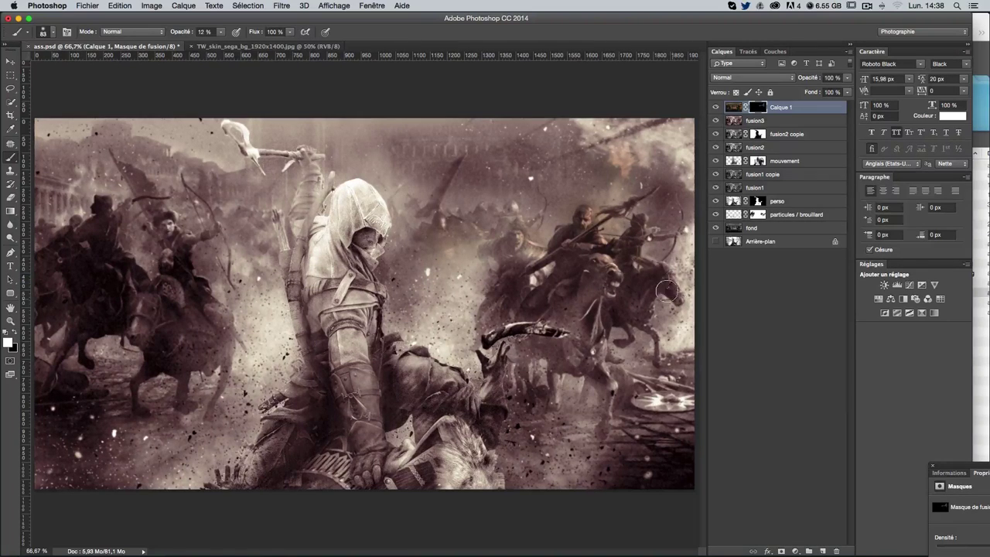
pyautogui.moveTo(657, 157); pyautogui.dragTo(679, 158)
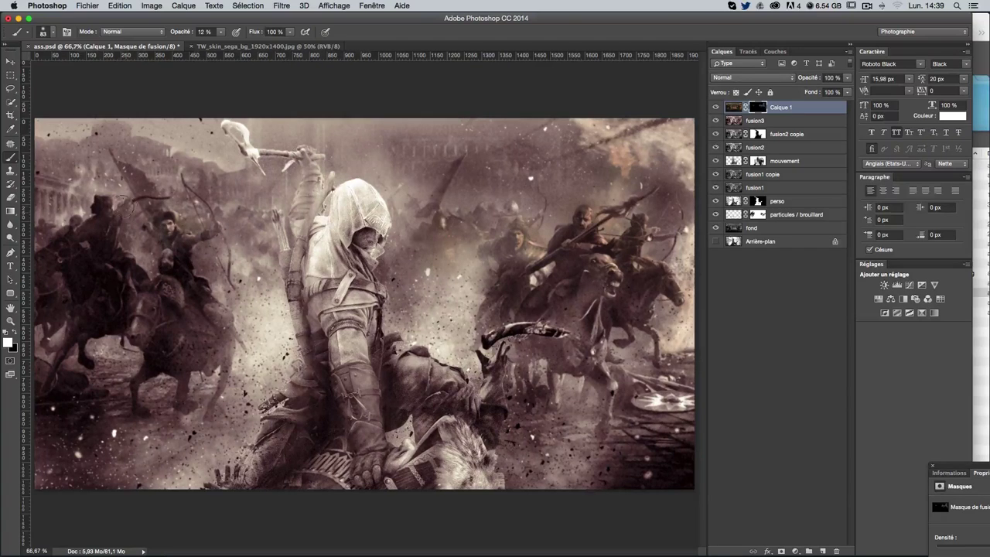
pyautogui.moveTo(151, 255); pyautogui.dragTo(202, 224)
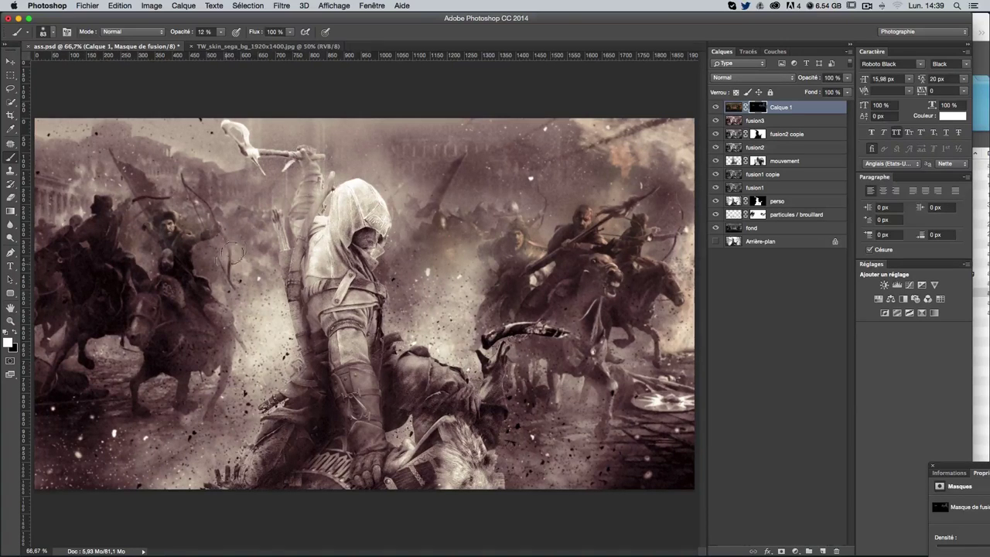
pyautogui.moveTo(59, 199); pyautogui.dragTo(81, 205)
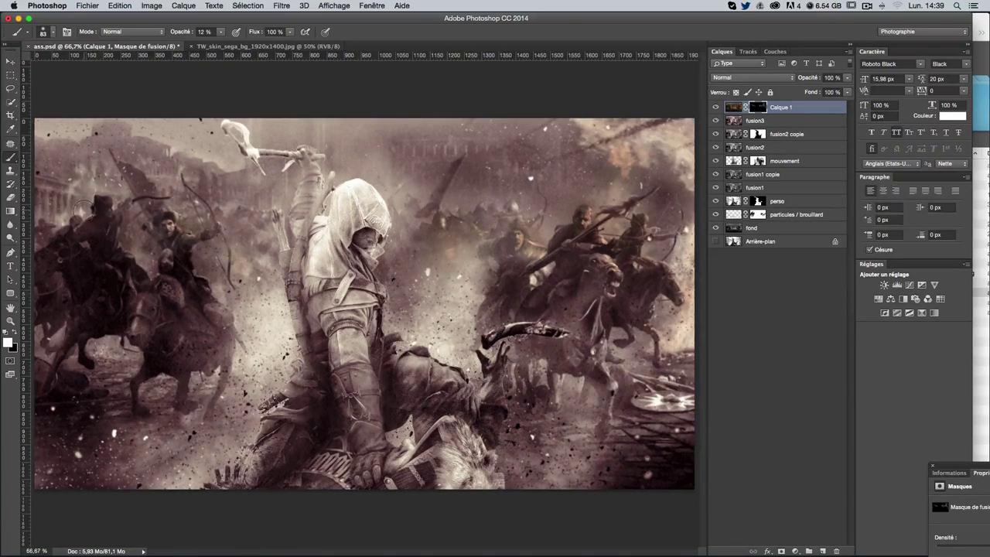
# Brush faint detail over the hooded figure and riders, then with size 140 reveal the left ground and top-left corner
pyautogui.press('x')
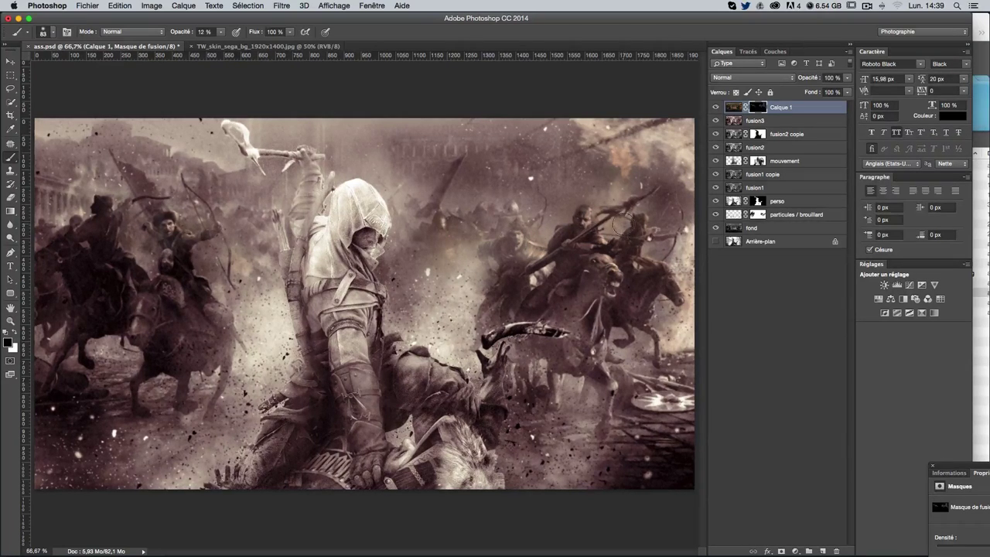
pyautogui.press('x')
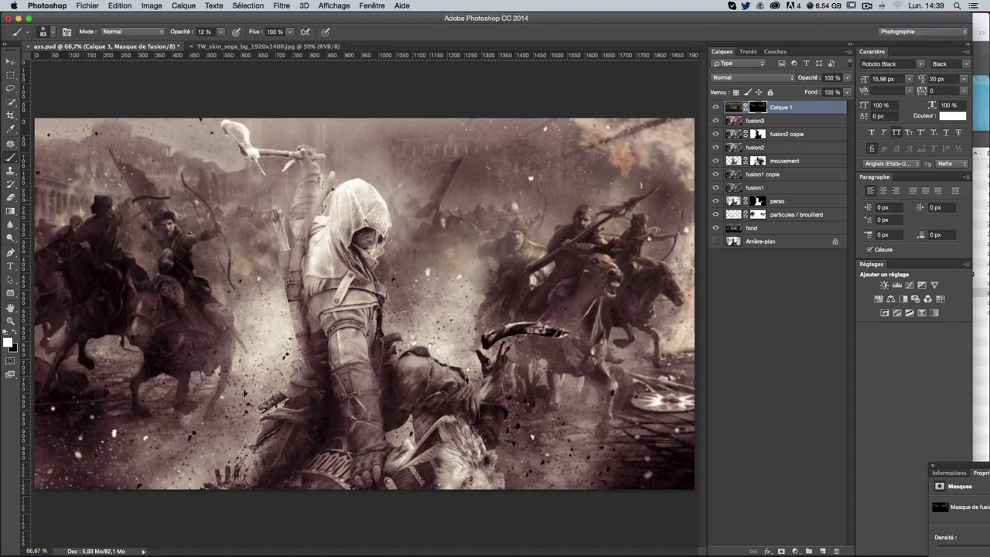
pyautogui.moveTo(402, 224); pyautogui.dragTo(459, 206)
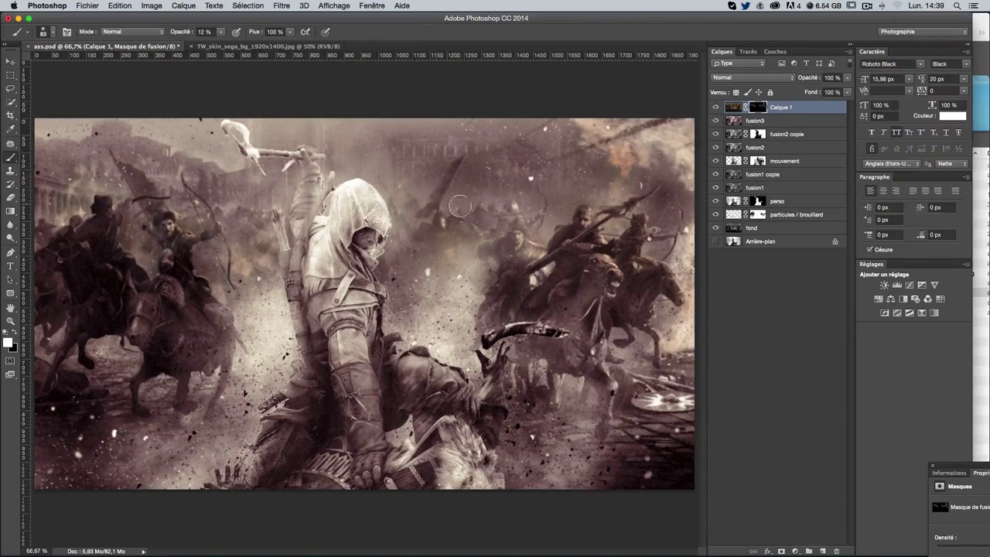
pyautogui.moveTo(459, 206)
pyautogui.mouseDown()
pyautogui.moveTo(574, 388)
pyautogui.moveTo(662, 321)
pyautogui.mouseUp()
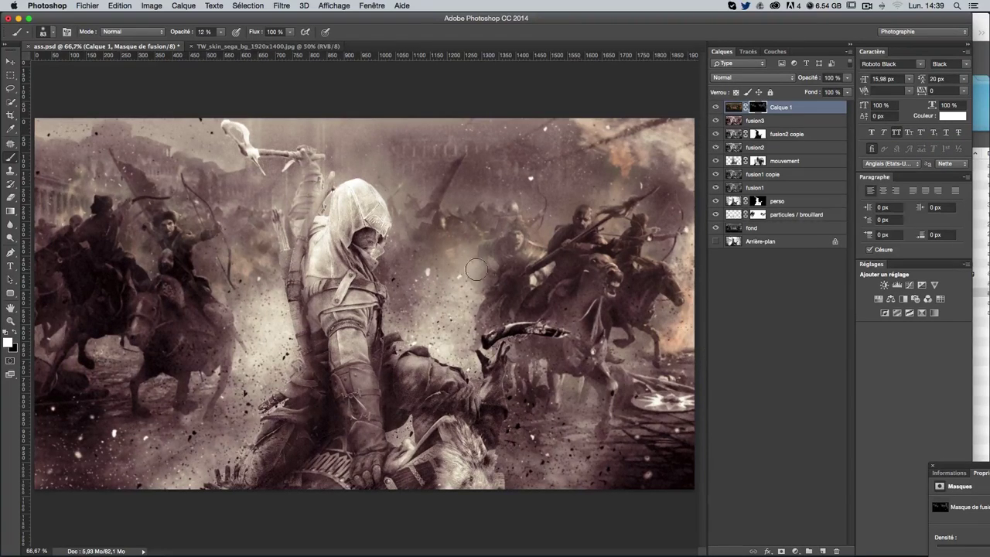
pyautogui.moveTo(493, 245); pyautogui.dragTo(541, 246)
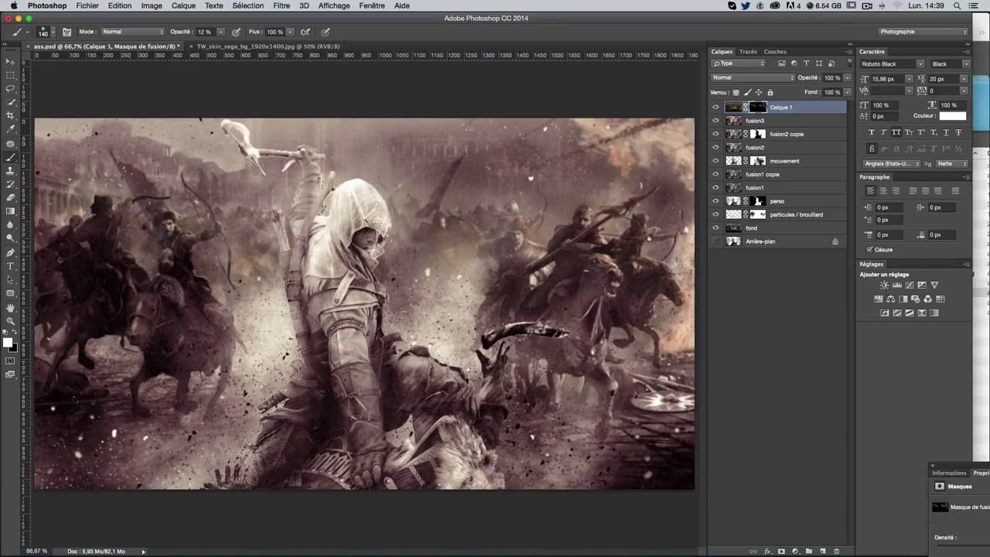
pyautogui.moveTo(81, 357); pyautogui.dragTo(113, 347)
pyautogui.moveTo(216, 384); pyautogui.dragTo(236, 363)
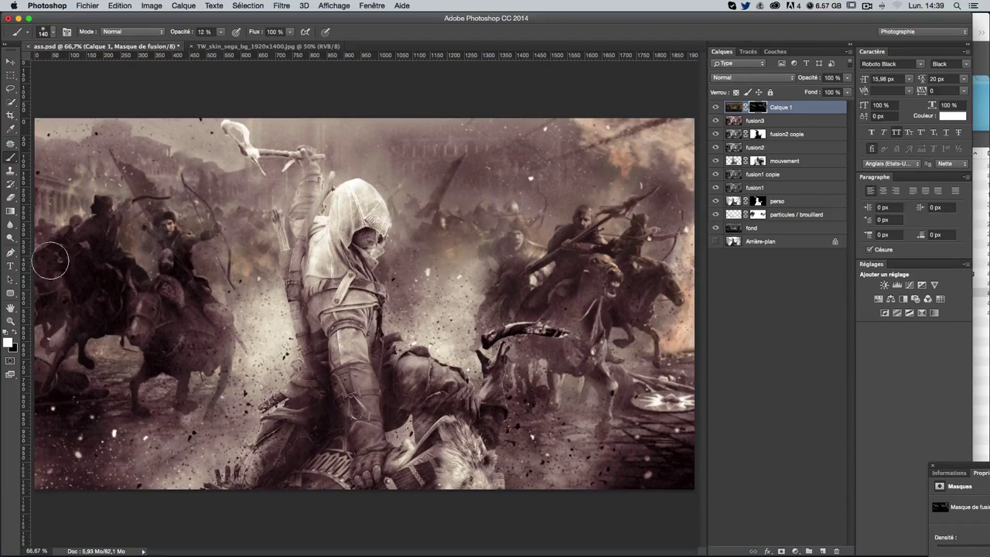
pyautogui.moveTo(50, 116); pyautogui.dragTo(82, 215)
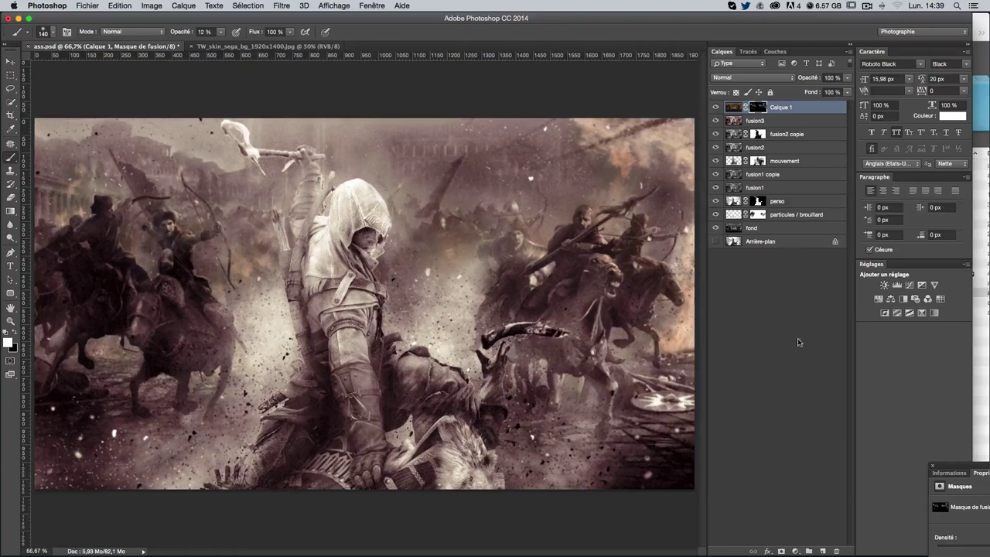
# Add a Couleur unie fill layer in purple #9e2dc8
pyautogui.click(795, 550)
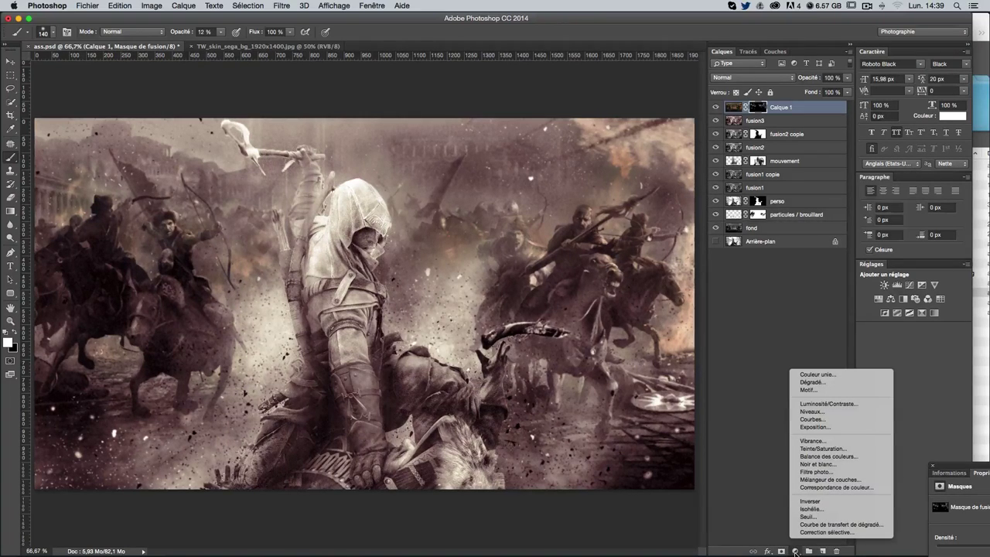
pyautogui.click(861, 375)
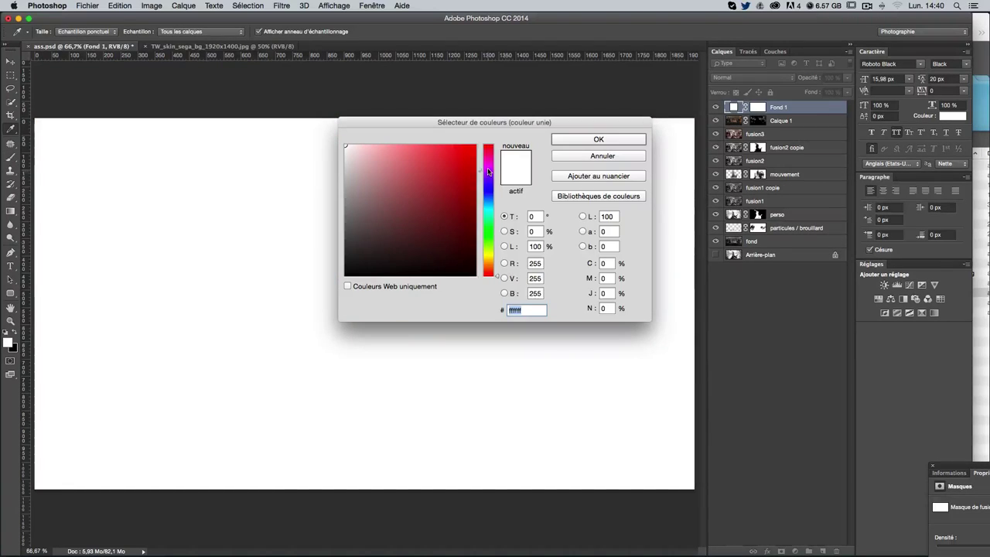
pyautogui.click(488, 170)
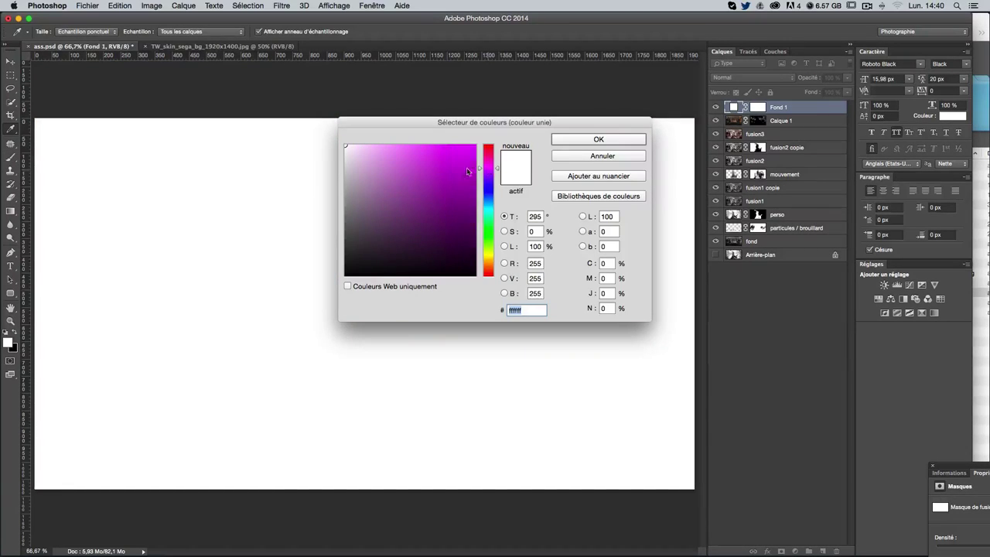
pyautogui.click(442, 170)
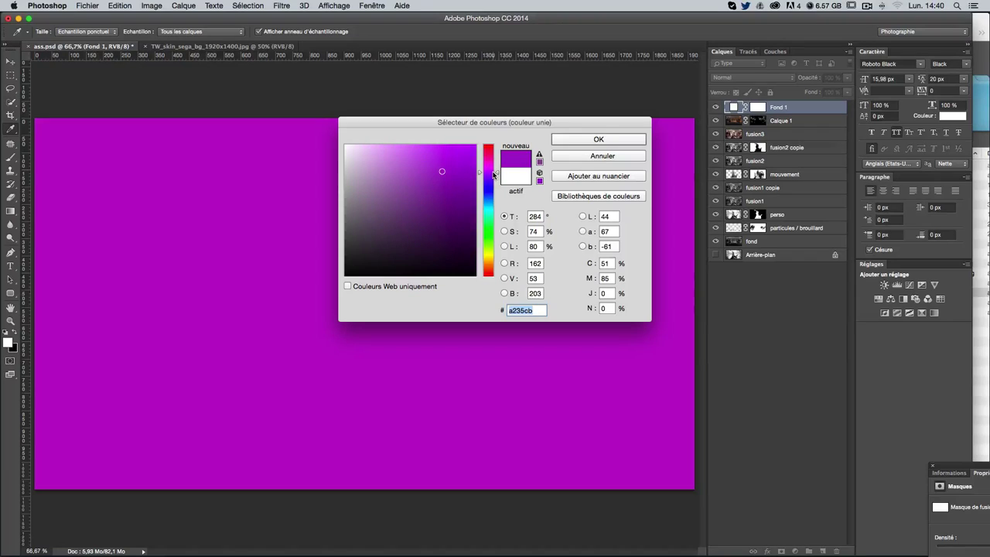
pyautogui.moveTo(446, 167); pyautogui.dragTo(445, 172)
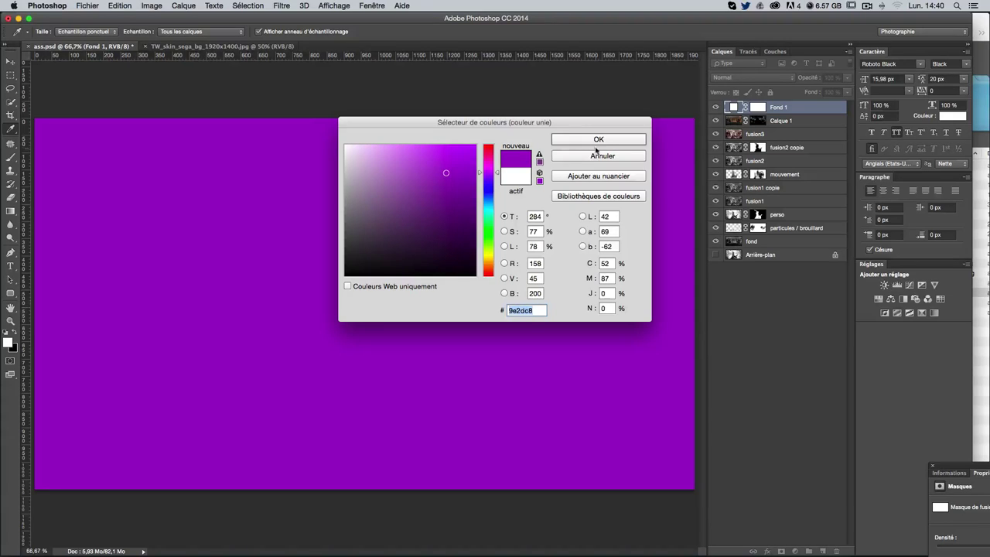
pyautogui.click(597, 142)
# Set the purple layer's blend mode to Lumière tamisée and select its mask
pyautogui.press('b')
pyautogui.click(734, 77)
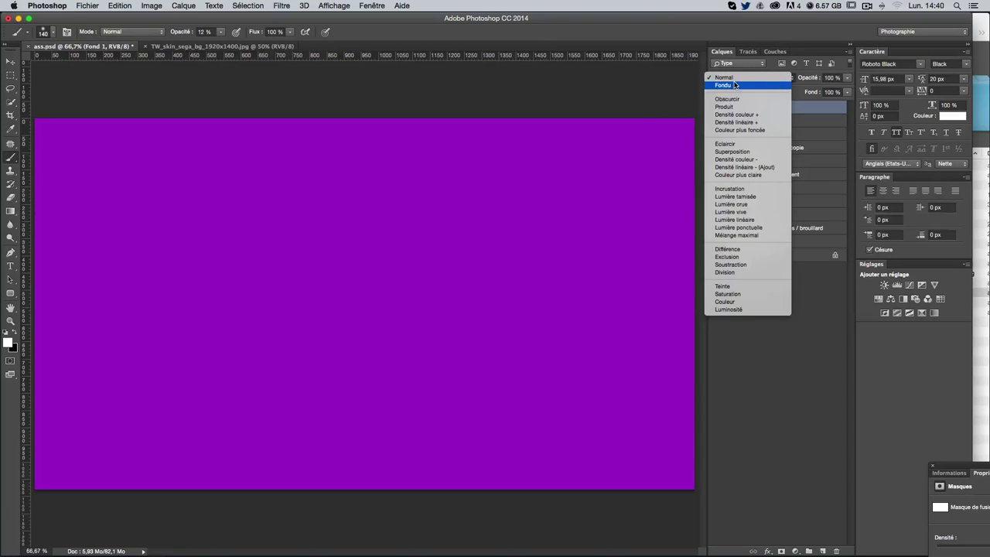
pyautogui.click(747, 197)
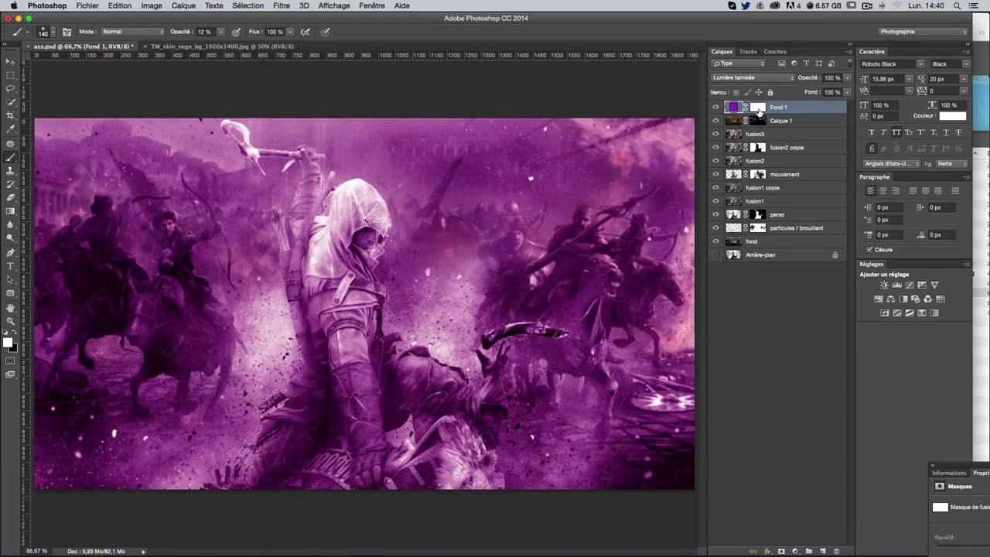
pyautogui.click(757, 108)
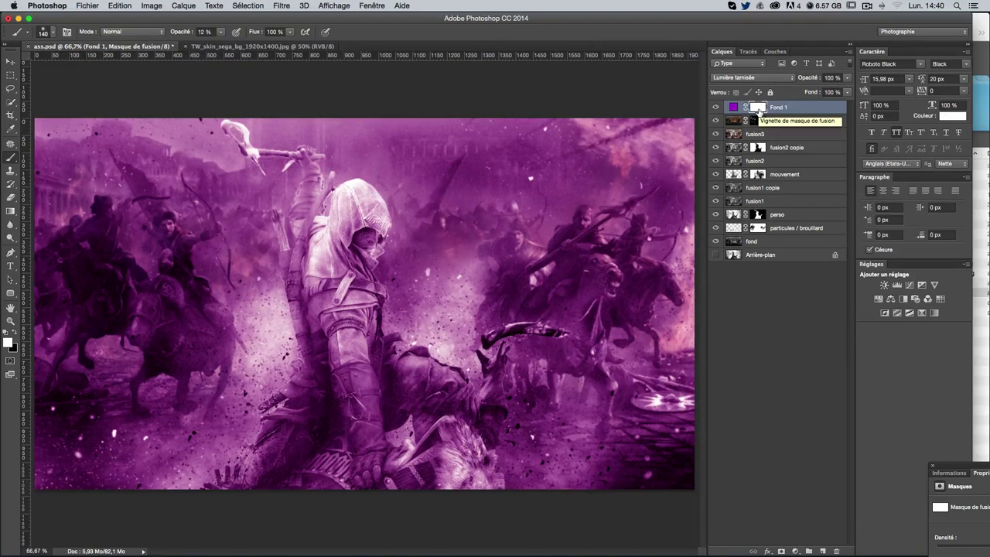
# Fill Fond 1's mask black, then paint purple back over the top-left, left riders and top-right sky with a ~261 px brush
pyautogui.hotkey('shift', 'BackSpace')
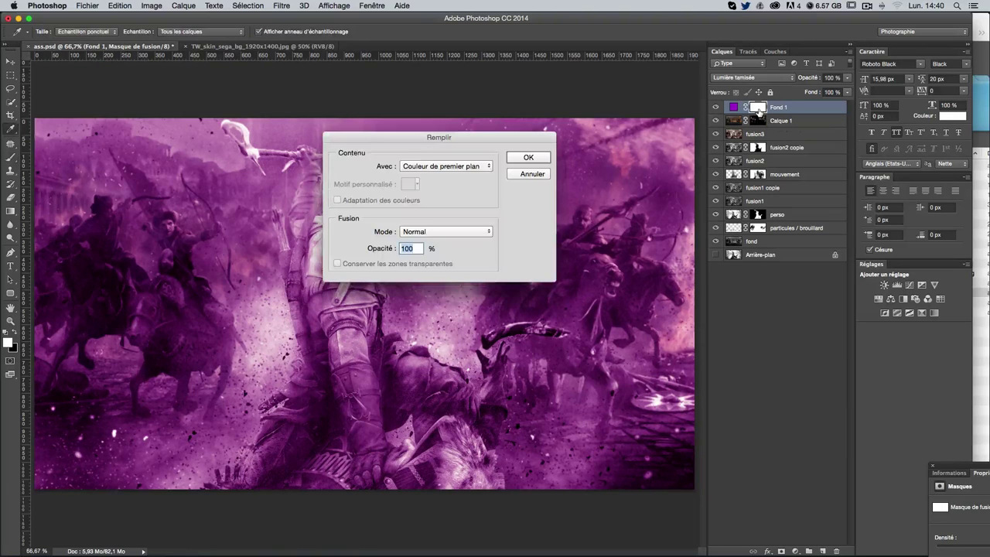
pyautogui.press('Return')
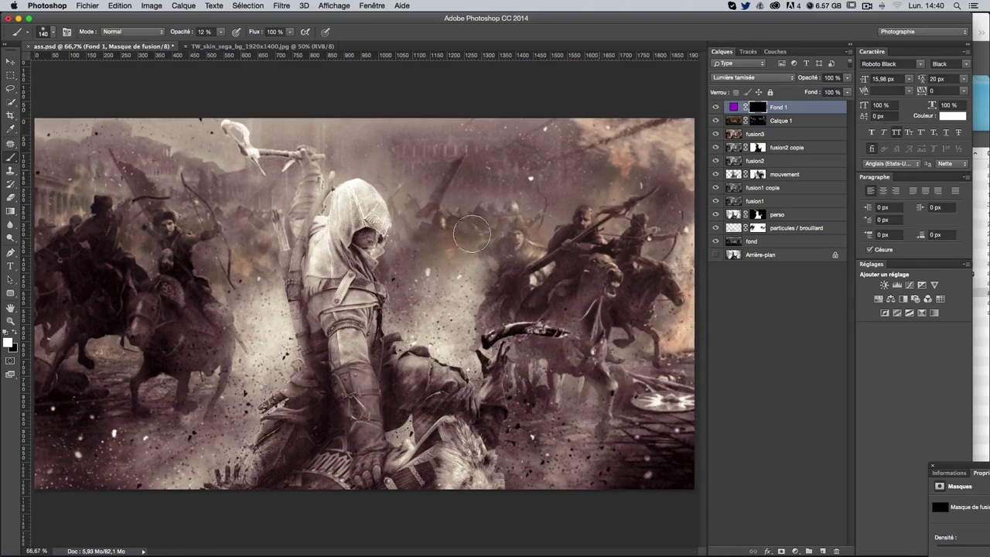
pyautogui.press('x')
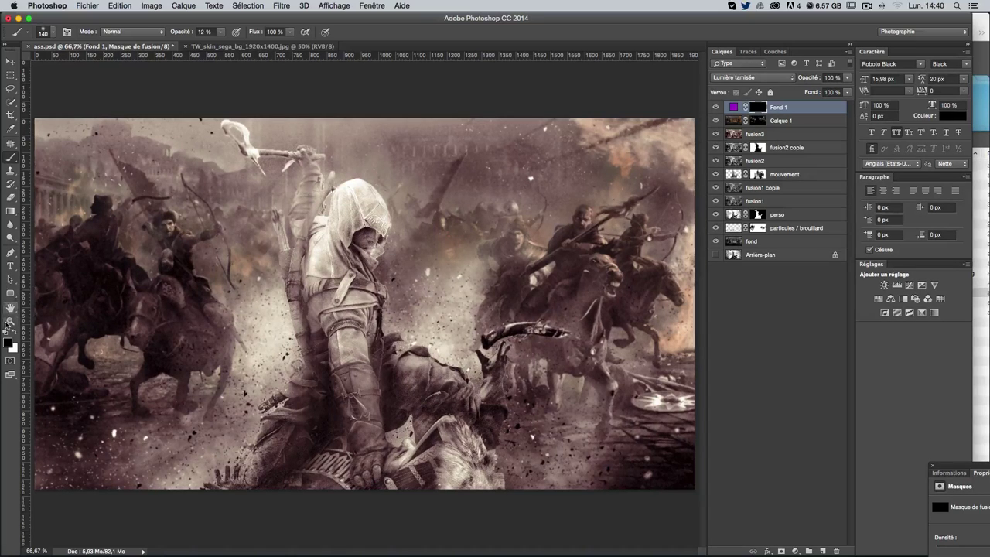
pyautogui.press('x')
pyautogui.moveTo(153, 246); pyautogui.dragTo(202, 241)
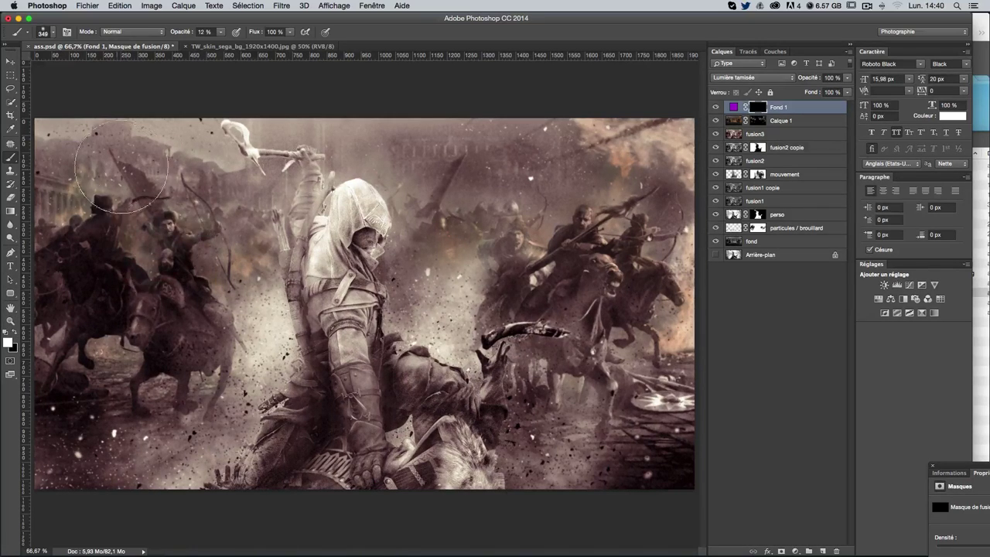
pyautogui.moveTo(83, 239); pyautogui.dragTo(112, 174)
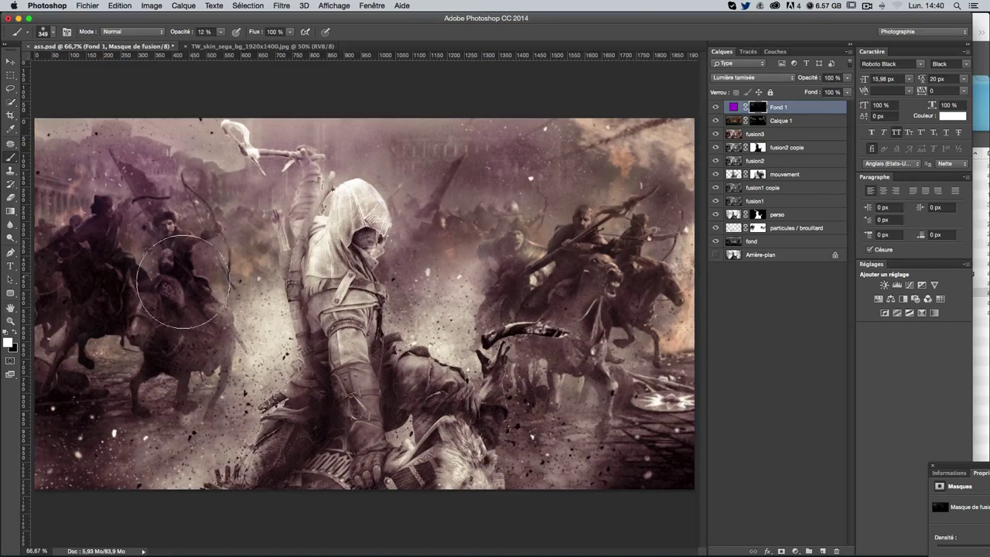
pyautogui.moveTo(563, 135); pyautogui.dragTo(680, 162)
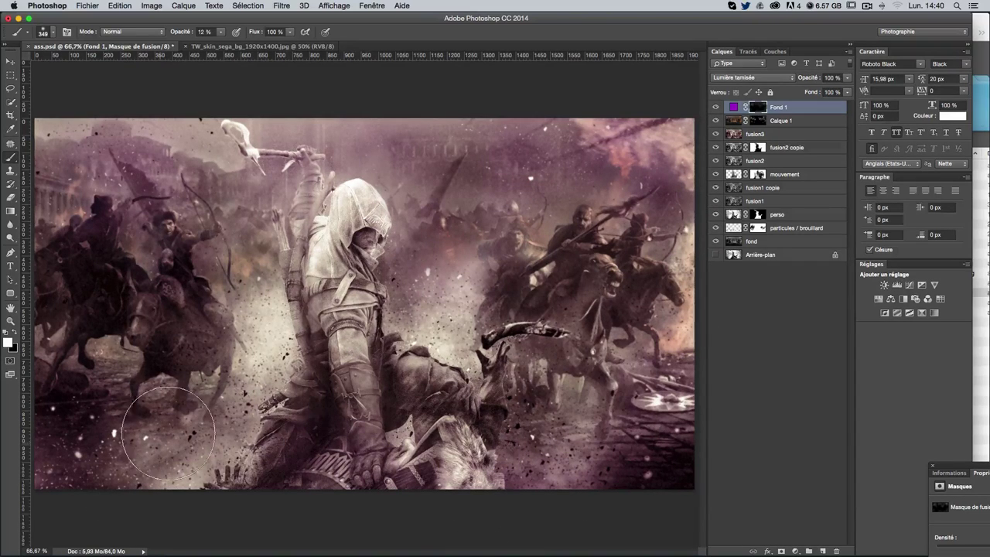
# Undo the last stroke and set the purple layer's opacity to 50%
pyautogui.hotkey('ctrl', 'z')
pyautogui.hotkey('ctrl', 'z')
pyautogui.hotkey('ctrl', '-')
pyautogui.hotkey('ctrl', '+')
pyautogui.click(829, 78)
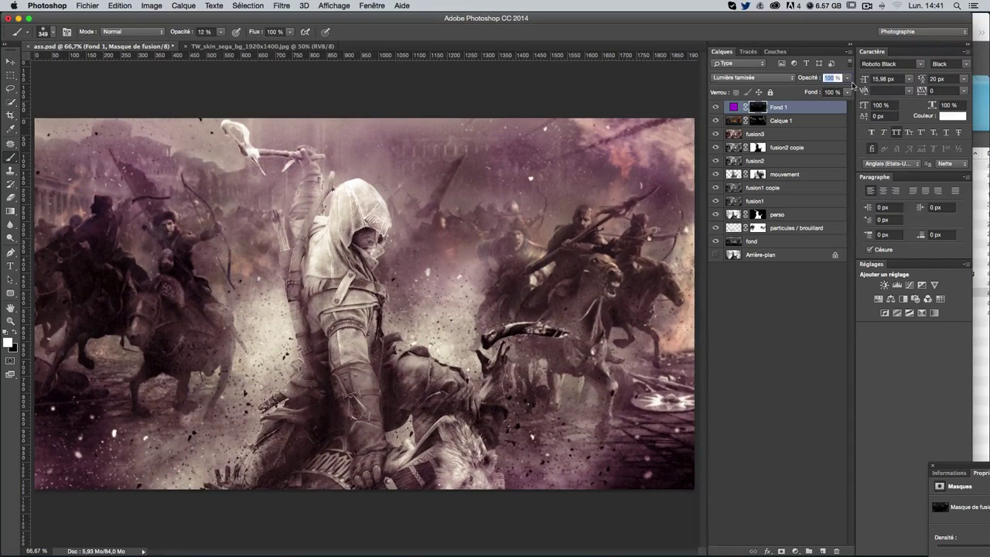
pyautogui.write('5')
pyautogui.press('Return')
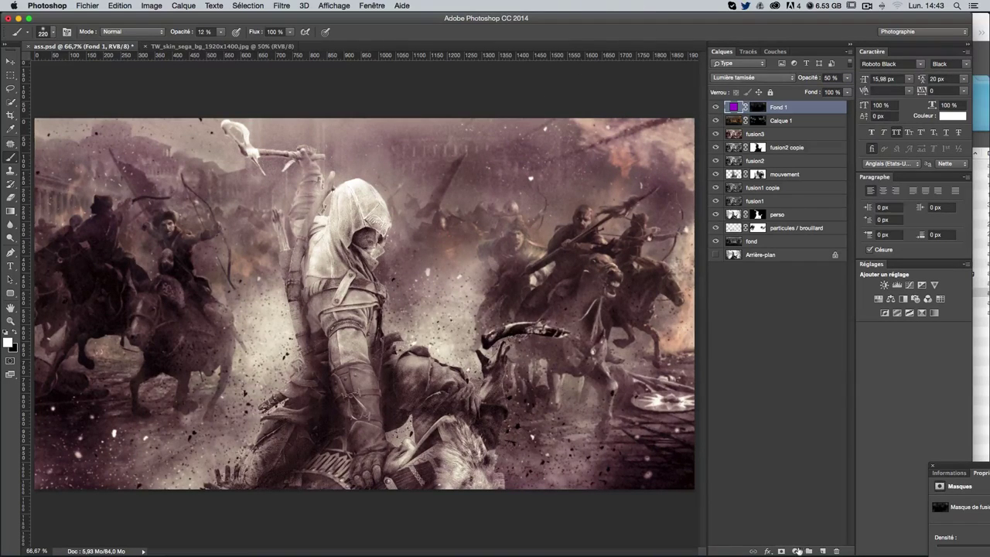
# Add light blue #349ecf solid-colour layer Fond 2 above the purple one and target its mask
pyautogui.click(797, 550)
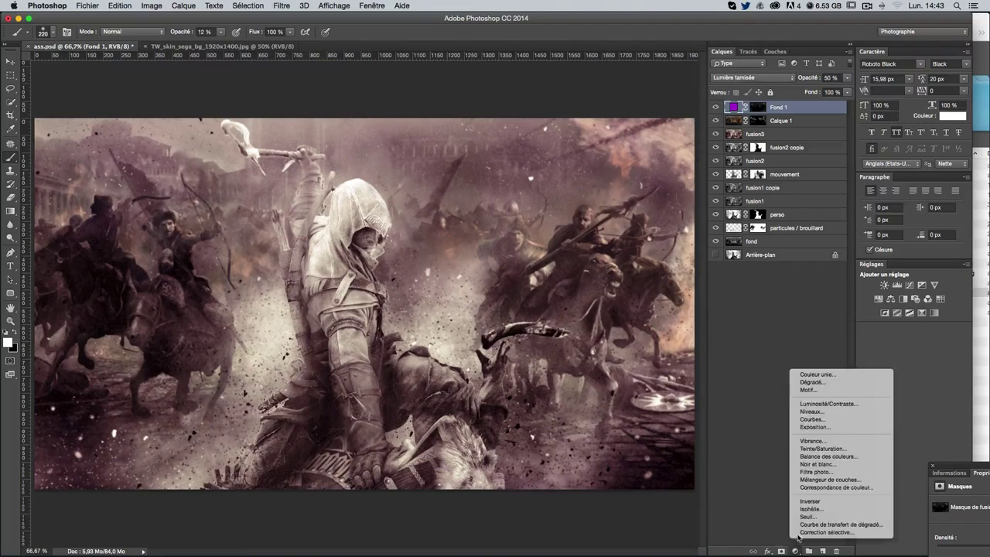
pyautogui.click(818, 374)
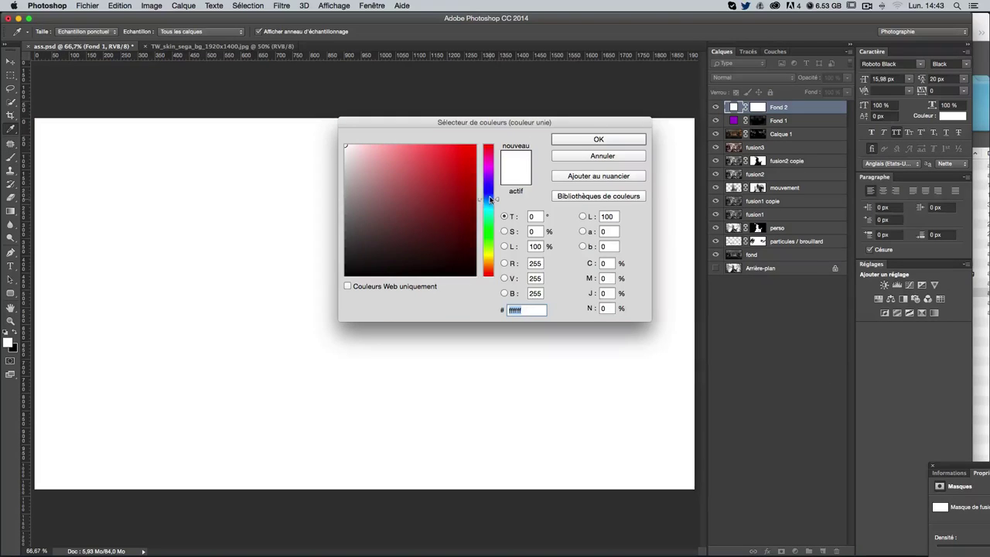
pyautogui.click(487, 200)
pyautogui.click(443, 176)
pyautogui.moveTo(484, 200); pyautogui.dragTo(485, 205)
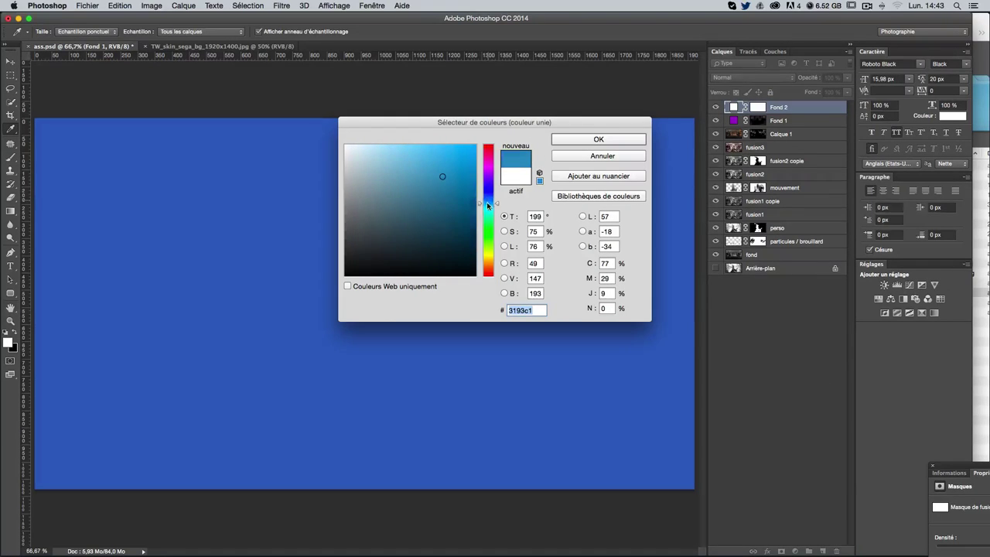
pyautogui.click(447, 165)
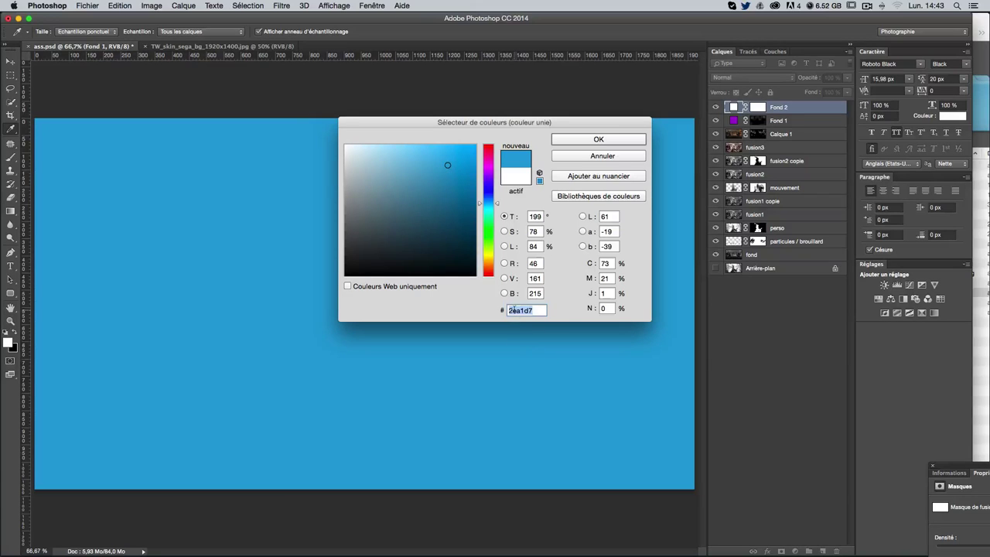
pyautogui.click(442, 168)
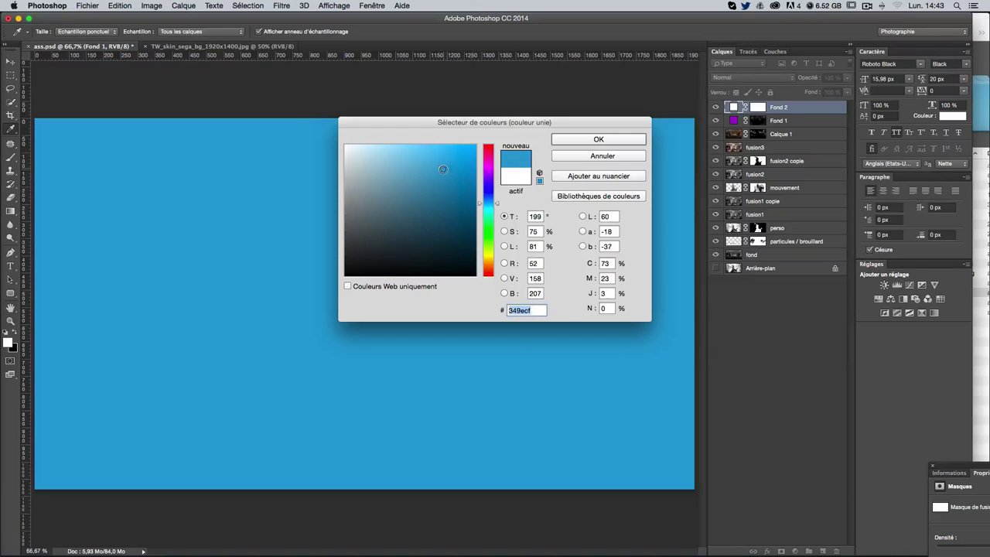
pyautogui.click(514, 309)
pyautogui.click(585, 139)
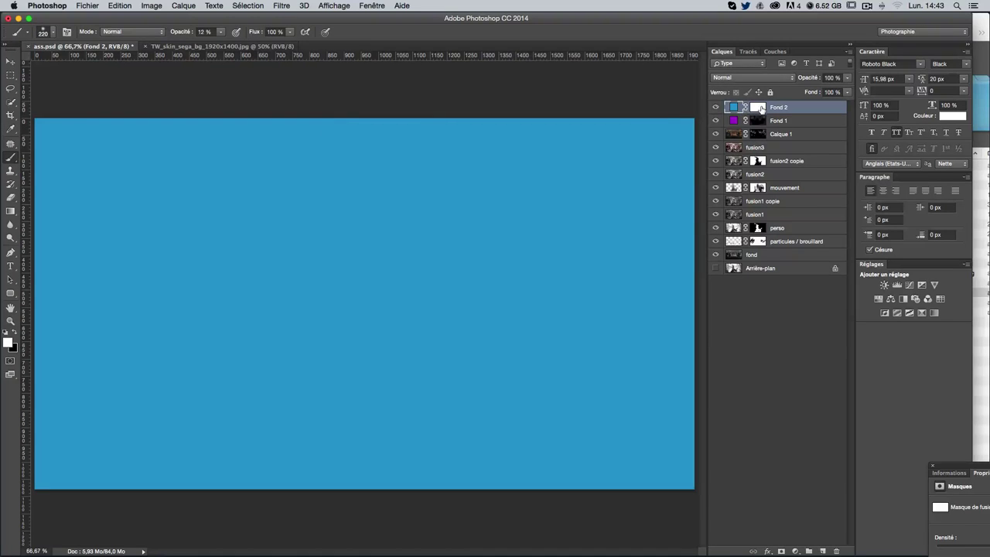
pyautogui.click(758, 107)
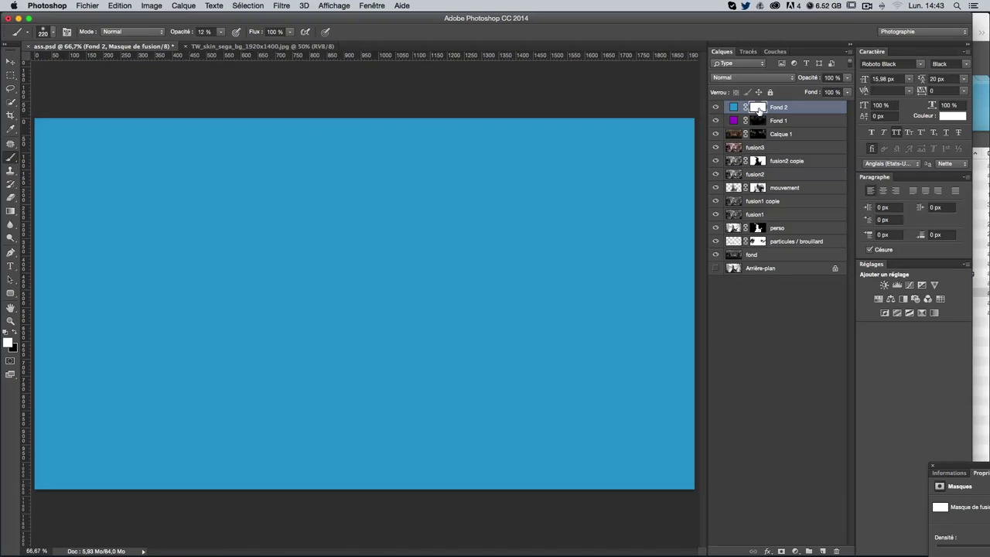
# Fill Fond 2's mask with black from the foreground colour, then undo the fill
pyautogui.click(14, 332)
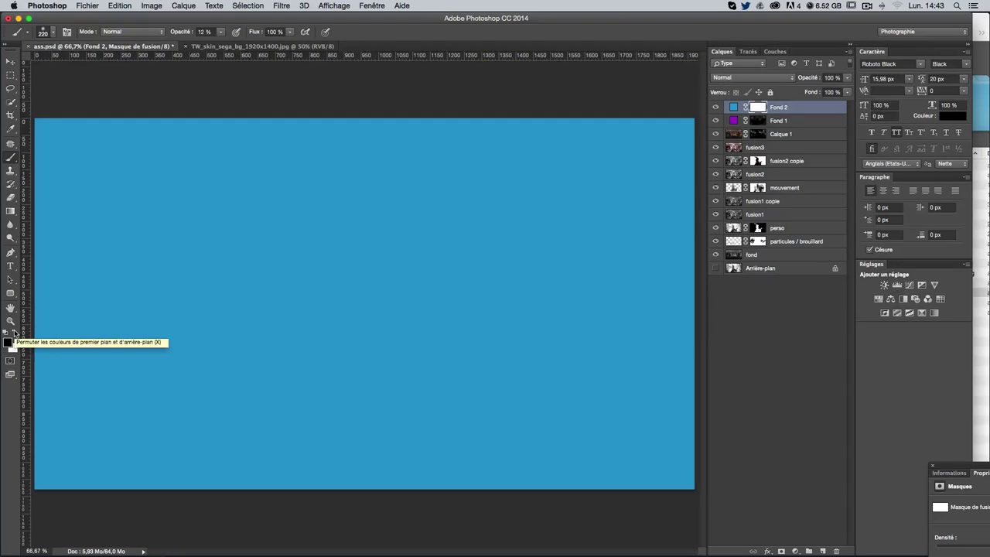
pyautogui.hotkey('shift', 'BackSpace')
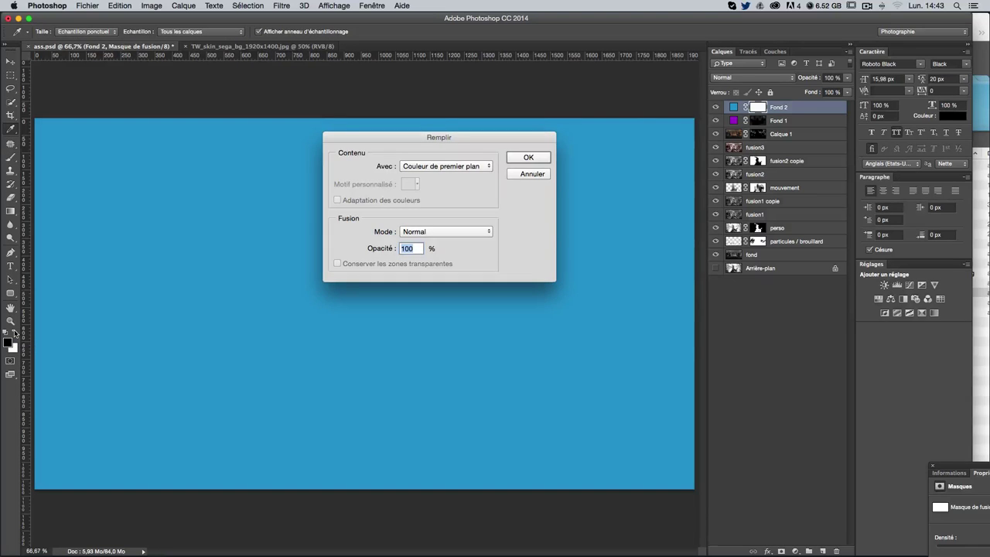
pyautogui.press('Return')
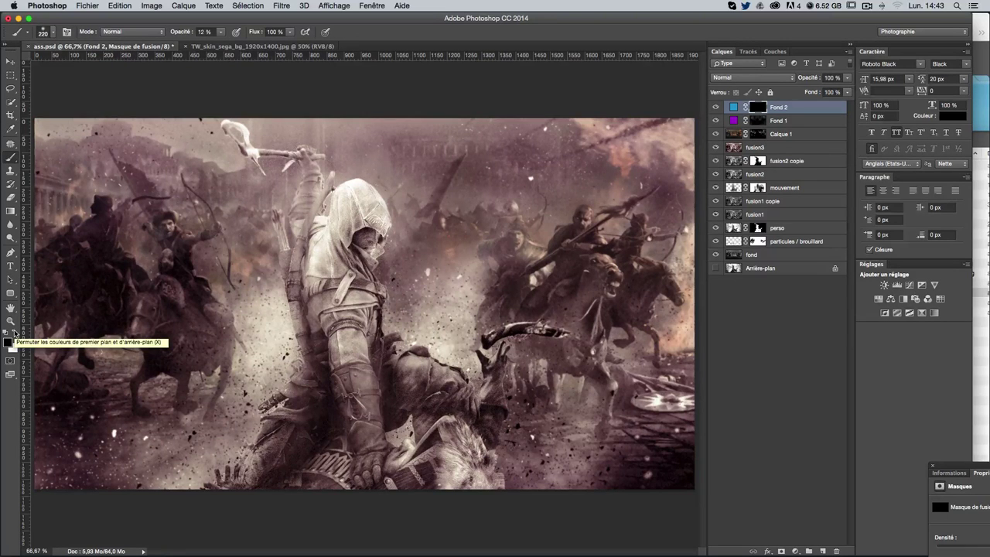
pyautogui.hotkey('ctrl', 'z')
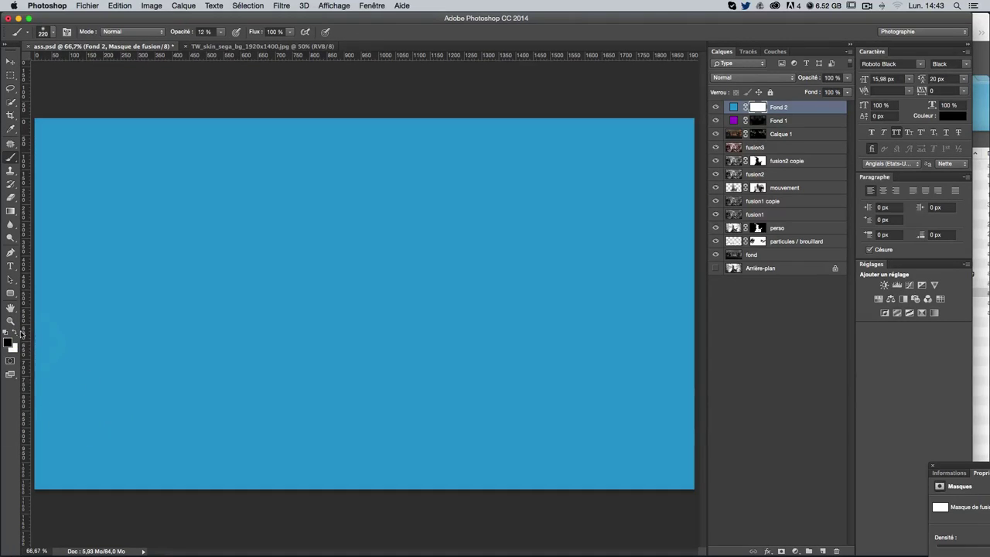
# Test inverting and white-filling the mask, finishing with it black so the blue is hidden
pyautogui.click(16, 334)
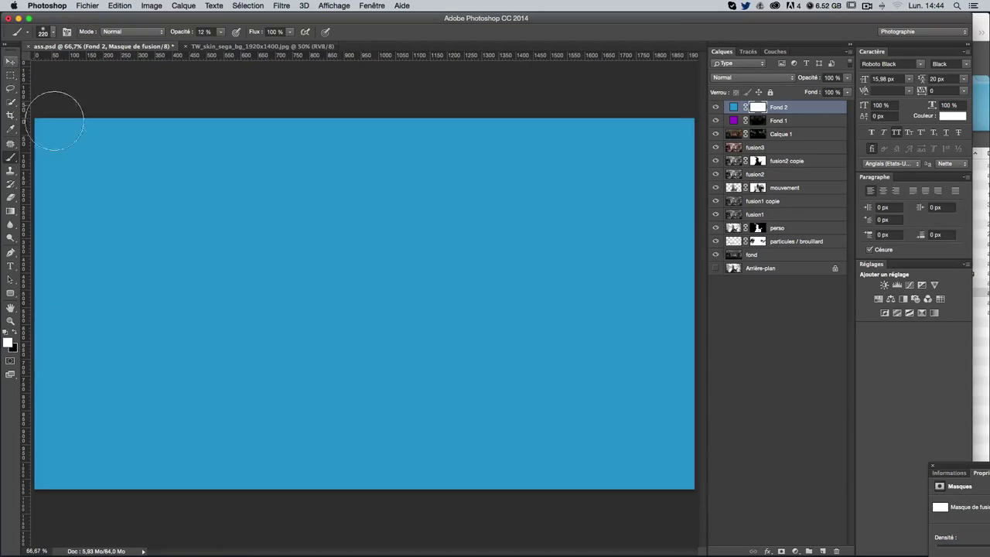
pyautogui.click(13, 332)
pyautogui.click(13, 332)
pyautogui.click(13, 332)
pyautogui.click(13, 332)
pyautogui.hotkey('ctrl', 'i')
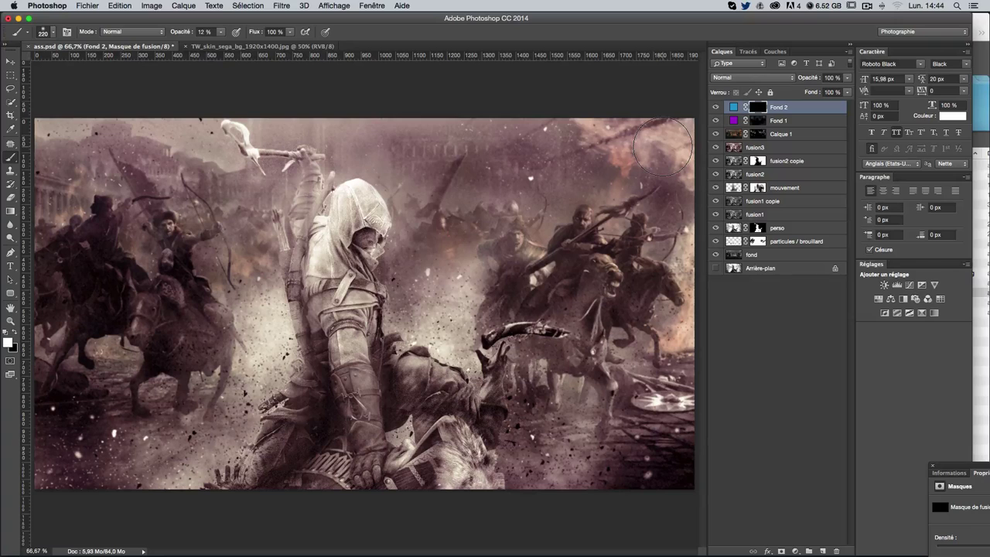
pyautogui.hotkey('shift', 'BackSpace')
pyautogui.press('Return')
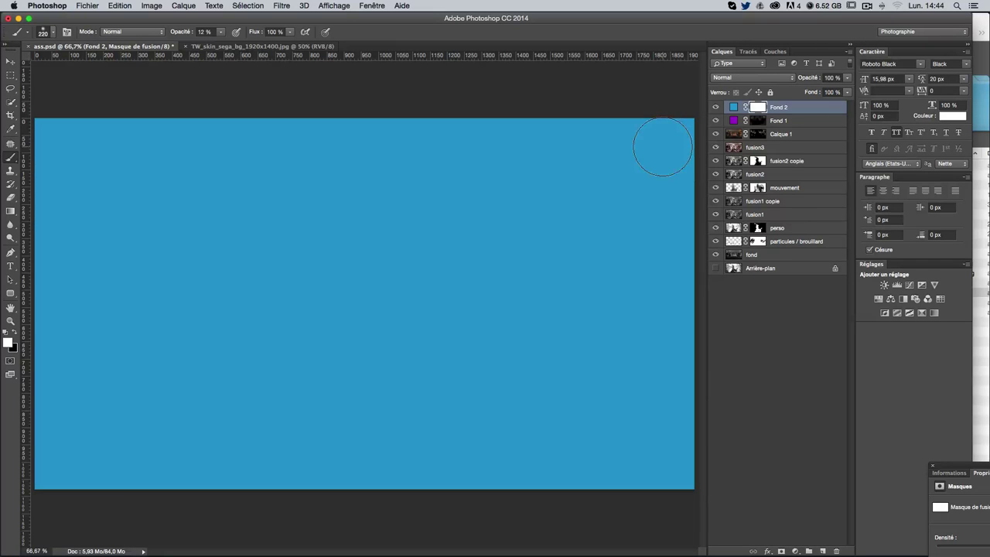
pyautogui.hotkey('ctrl', 'i')
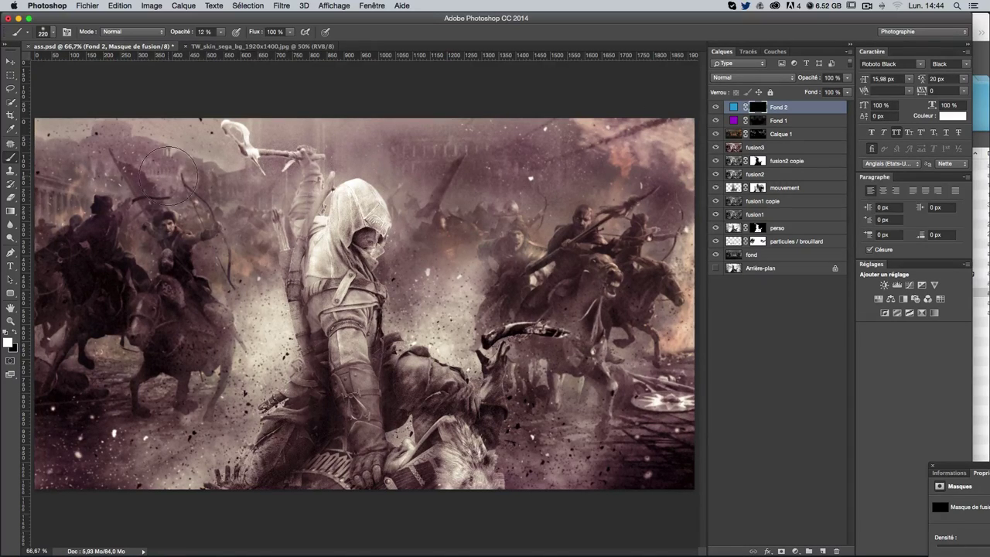
# Set the brush to about 388 px at 10% opacity and paint the mask over the left horsemen
pyautogui.moveTo(185, 224); pyautogui.dragTo(228, 224)
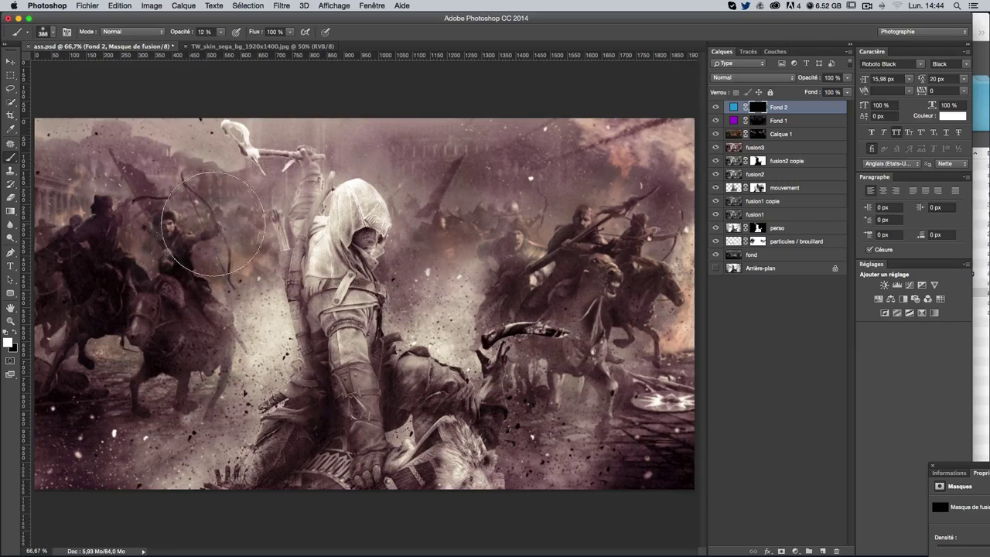
pyautogui.click(220, 31)
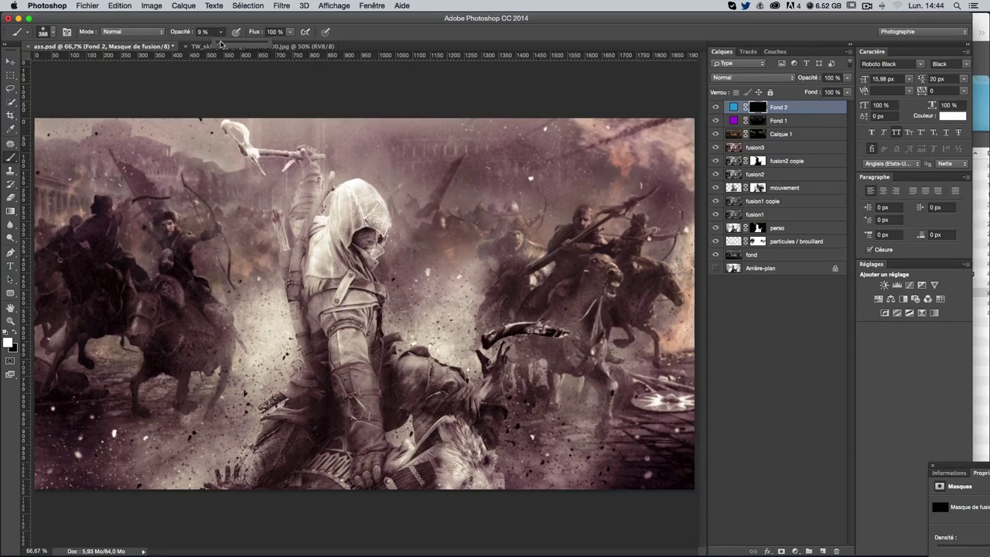
pyautogui.click(151, 246)
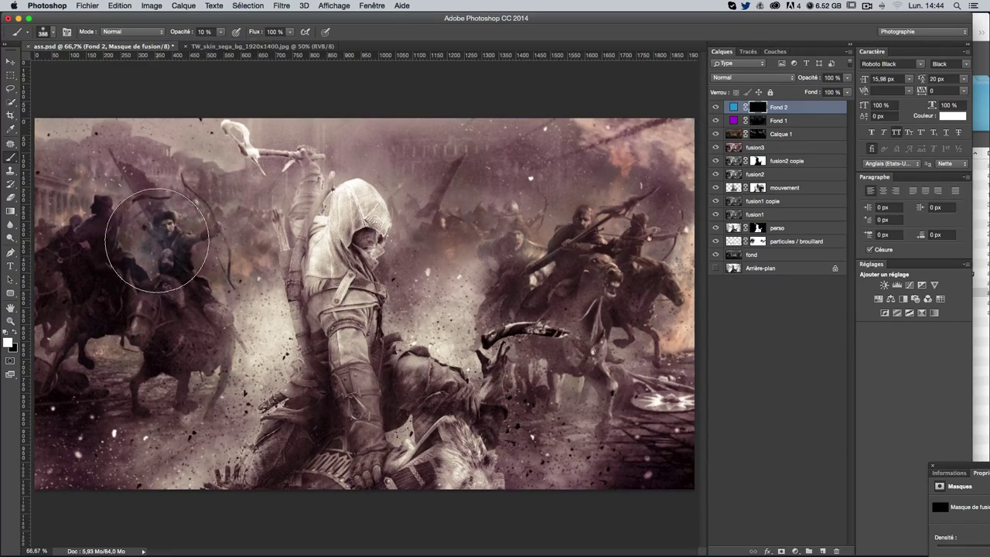
pyautogui.moveTo(91, 365)
pyautogui.mouseDown()
pyautogui.moveTo(42, 288)
pyautogui.moveTo(132, 254)
pyautogui.mouseUp()
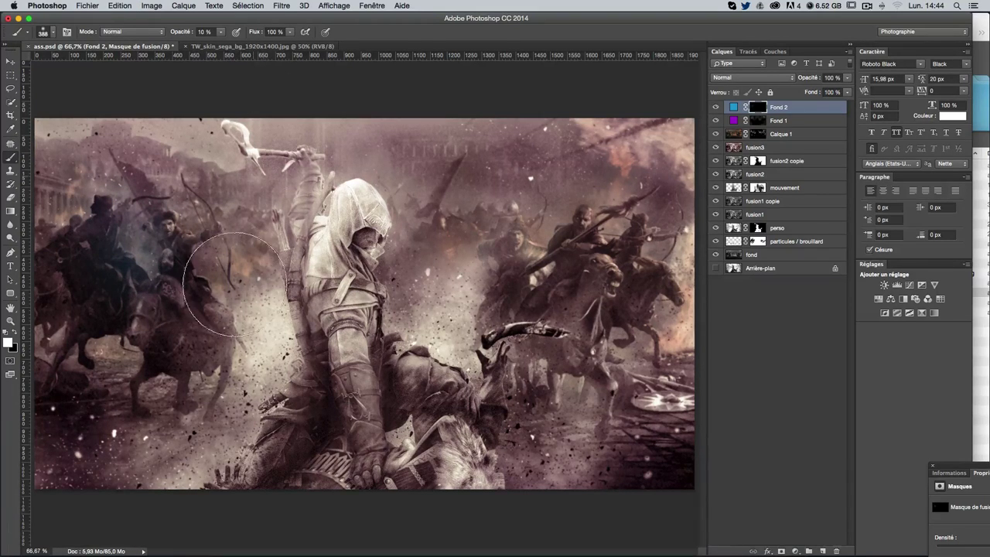
# With a ~612 px brush, tint the lower-right corner and horsemen, undoing the lower-left stroke
pyautogui.moveTo(207, 375); pyautogui.dragTo(278, 248)
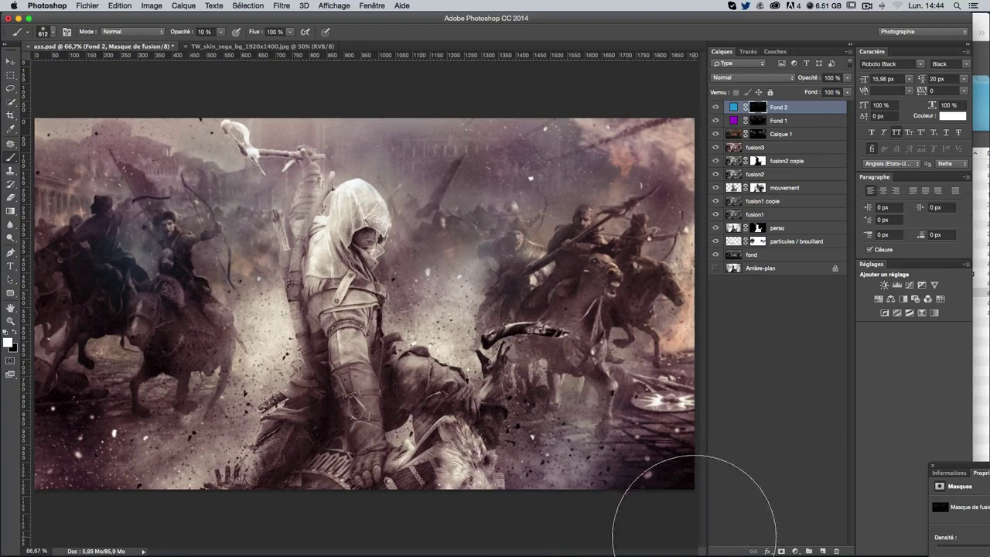
pyautogui.moveTo(699, 535); pyautogui.dragTo(669, 525)
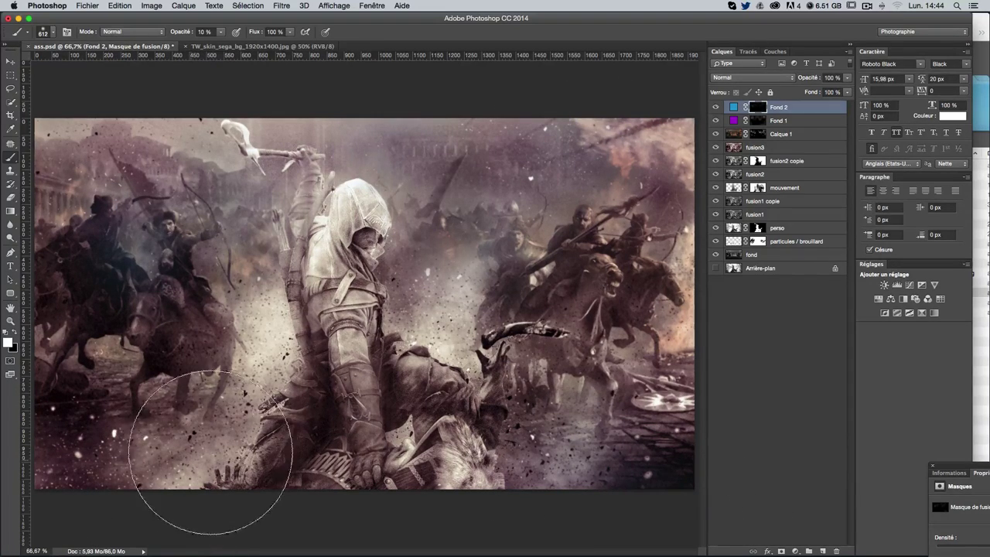
pyautogui.moveTo(77, 474); pyautogui.dragTo(108, 498)
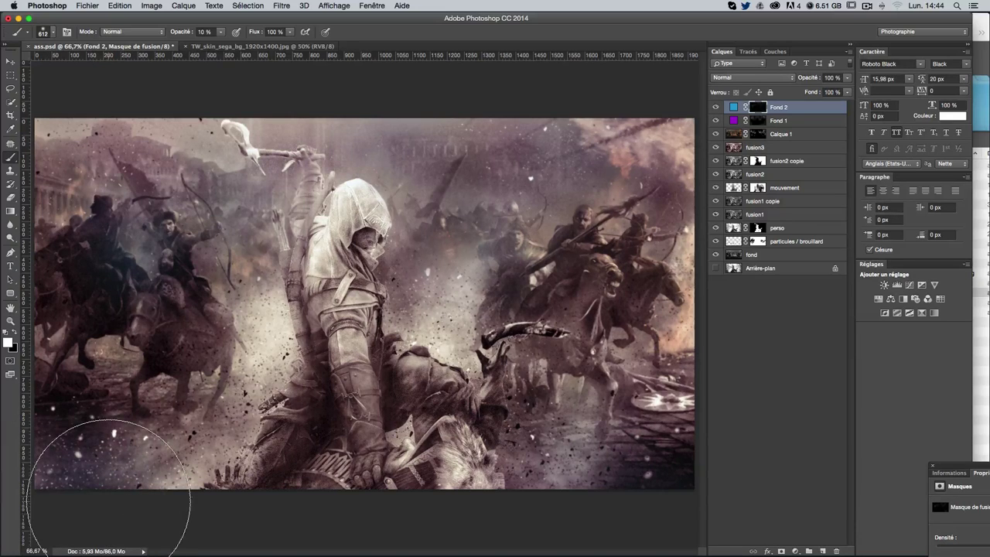
pyautogui.hotkey('ctrl', 'z')
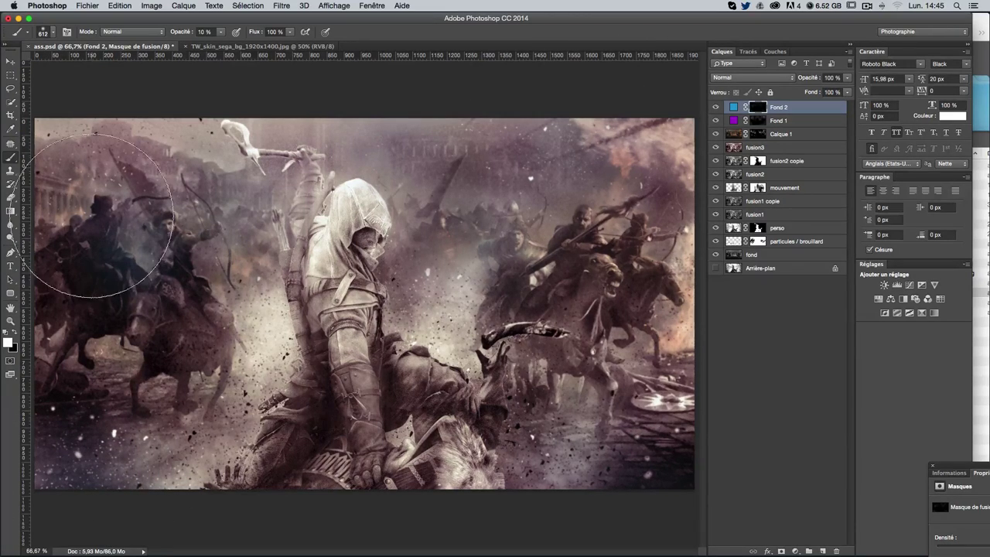
pyautogui.moveTo(410, 255)
pyautogui.mouseDown()
pyautogui.moveTo(393, 302)
pyautogui.moveTo(371, 302)
pyautogui.mouseUp()
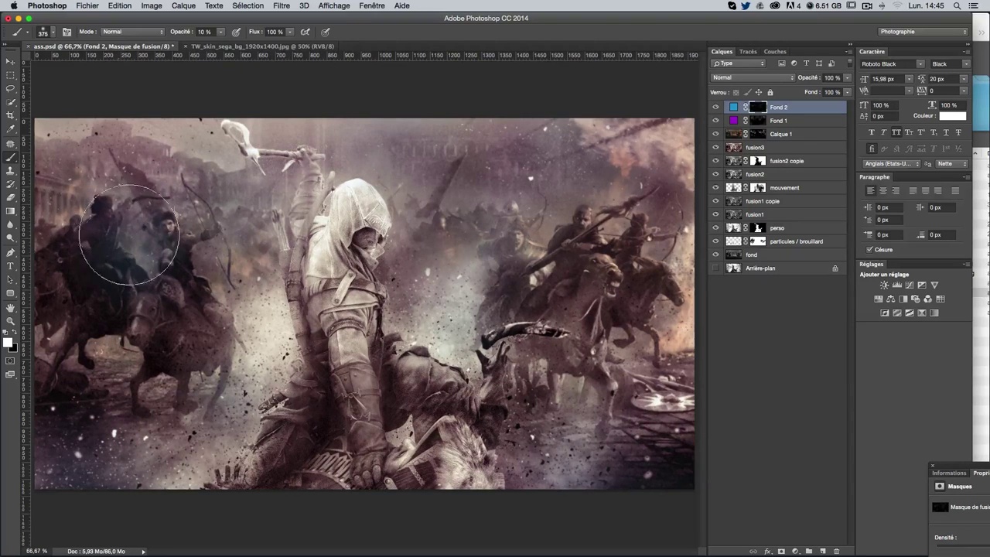
pyautogui.moveTo(83, 225)
pyautogui.mouseDown()
pyautogui.moveTo(110, 194)
pyautogui.moveTo(141, 232)
pyautogui.moveTo(159, 217)
pyautogui.moveTo(115, 260)
pyautogui.moveTo(132, 248)
pyautogui.moveTo(132, 221)
pyautogui.moveTo(143, 309)
pyautogui.moveTo(137, 265)
pyautogui.mouseUp()
pyautogui.press('x')
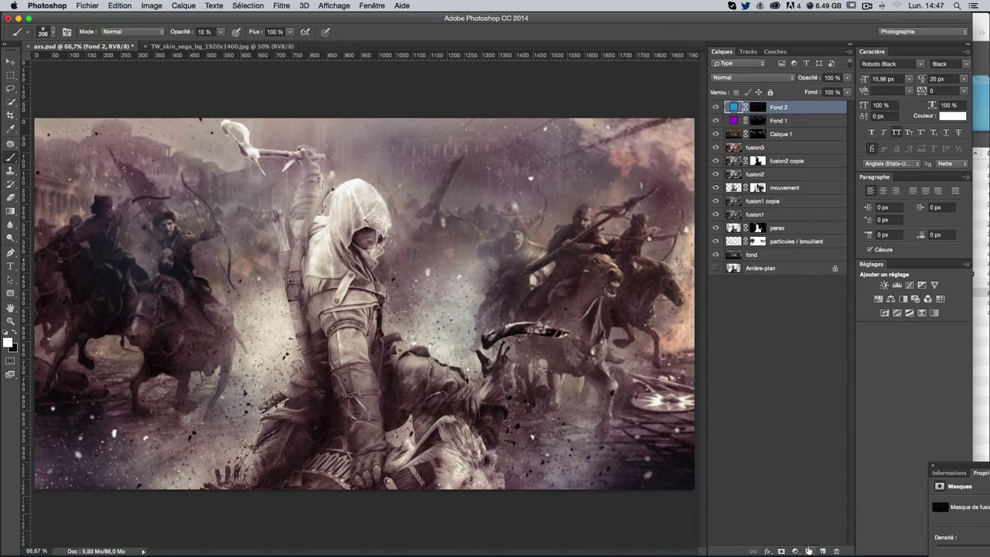
# Add solid-colour fill layer Fond 3 in orange #ffa312
pyautogui.click(795, 550)
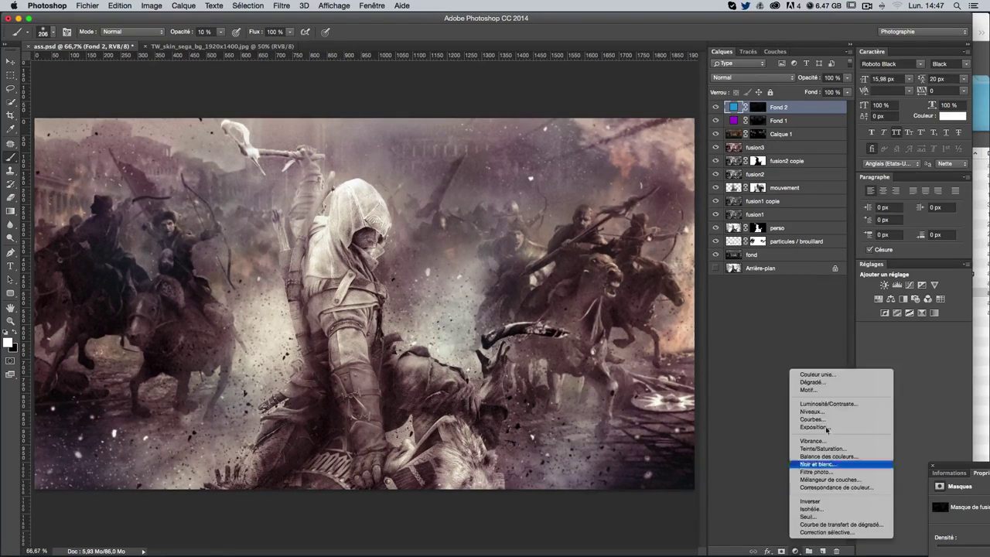
pyautogui.click(838, 375)
pyautogui.moveTo(492, 267); pyautogui.dragTo(488, 263)
pyautogui.click(466, 151)
pyautogui.moveTo(464, 210); pyautogui.dragTo(466, 146)
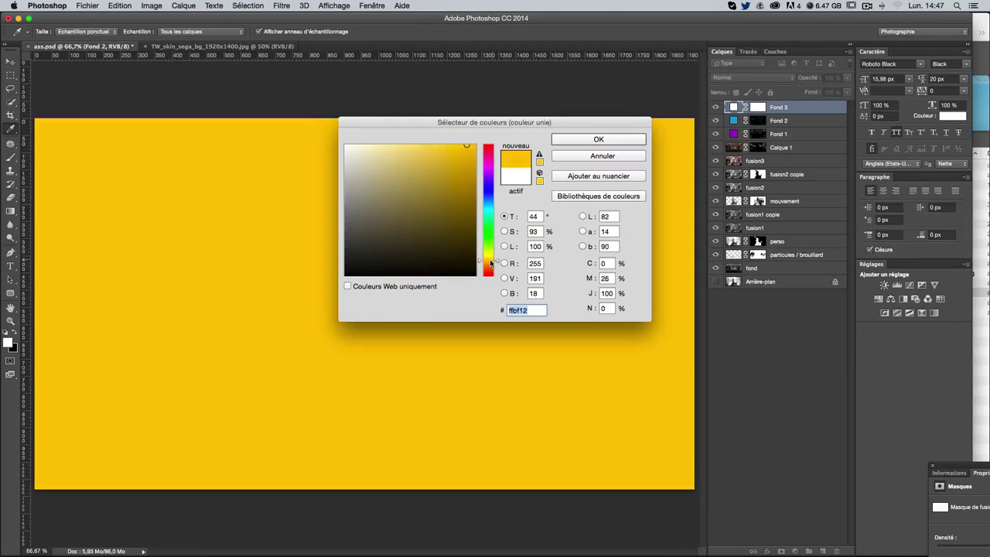
pyautogui.moveTo(490, 263); pyautogui.dragTo(491, 265)
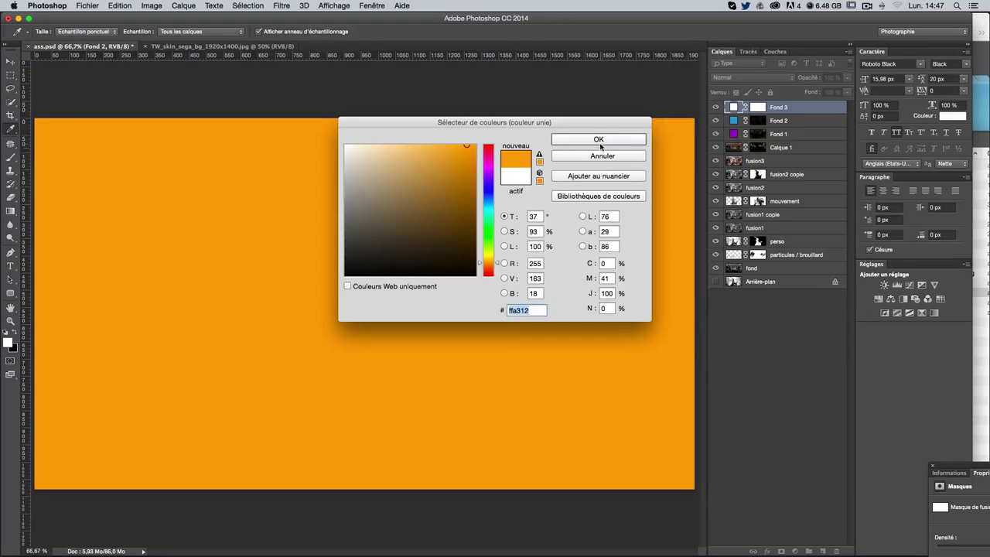
pyautogui.click(599, 139)
# Blend Fond 3 as Lumière tamisée and invert its mask to black to hide it
pyautogui.press('b')
pyautogui.click(752, 77)
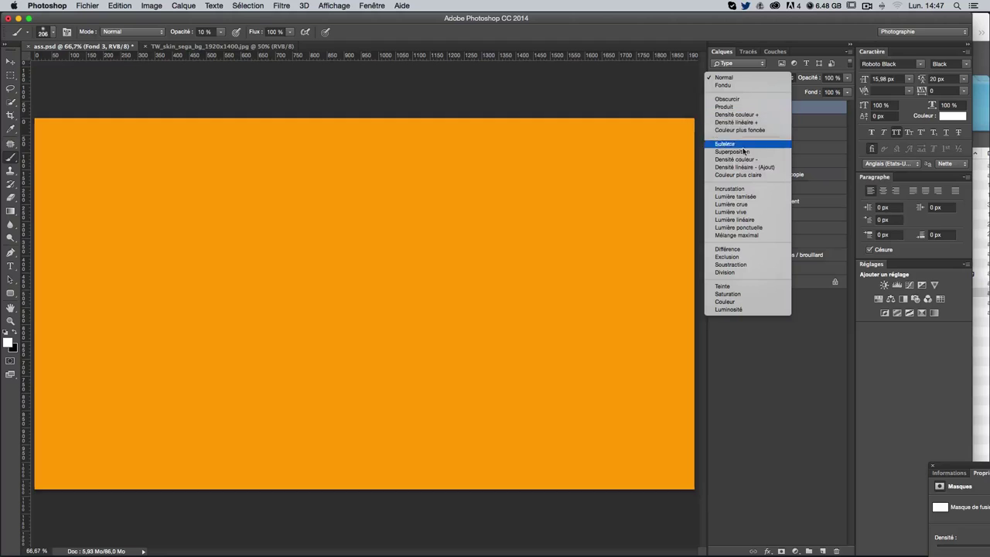
pyautogui.click(734, 196)
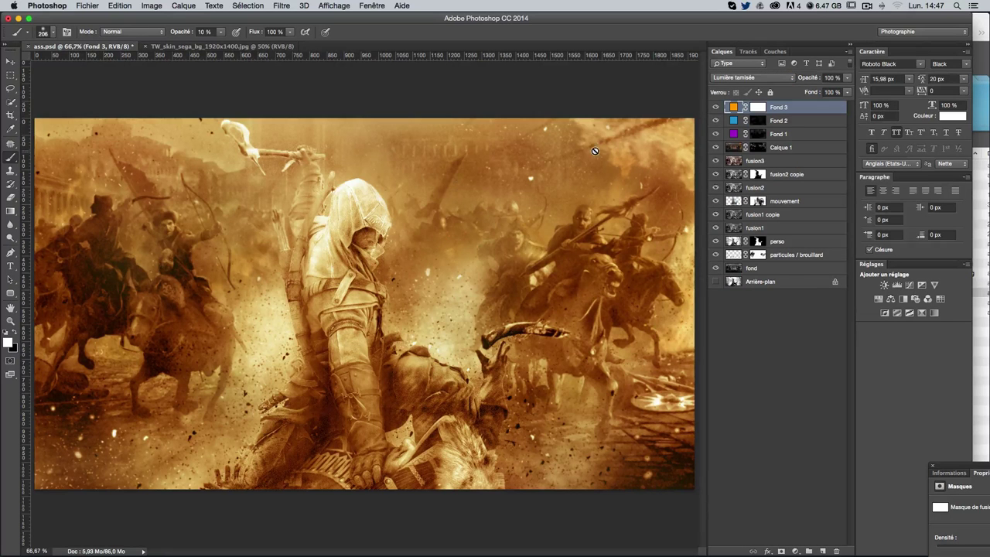
pyautogui.click(754, 109)
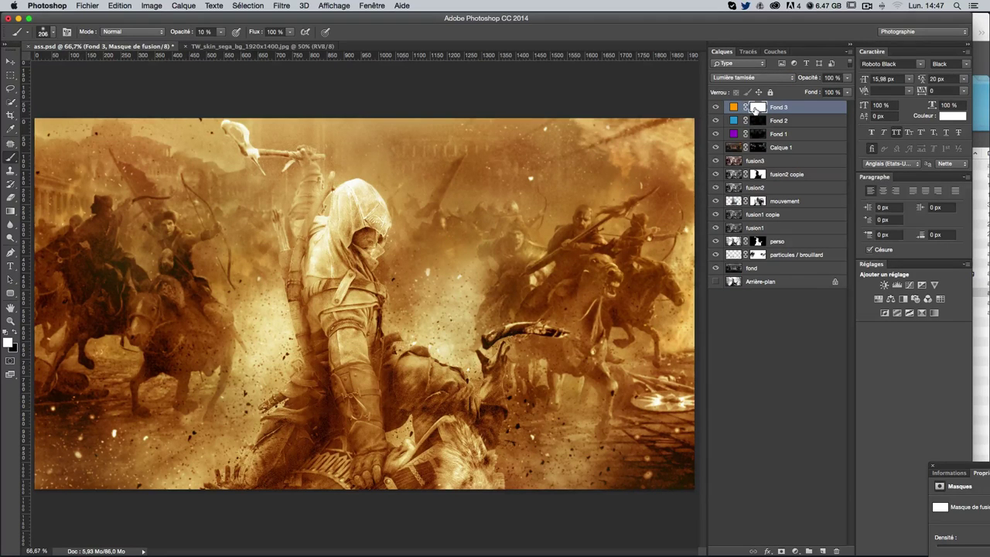
pyautogui.hotkey('ctrl', 'i')
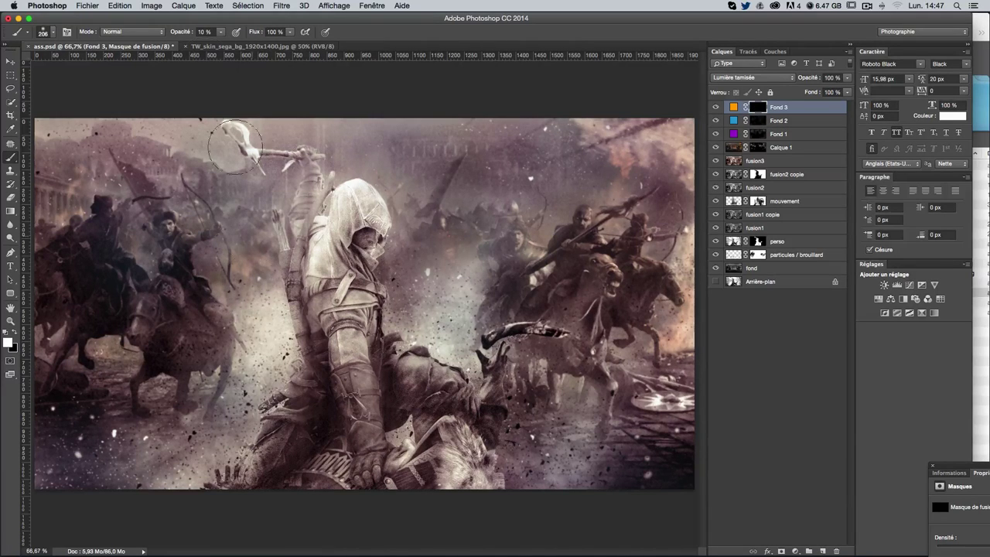
# With a ~301 px soft brush, paint faint orange back into the top-left sky and horsemen
pyautogui.moveTo(241, 217); pyautogui.dragTo(267, 217)
pyautogui.moveTo(78, 178)
pyautogui.mouseDown()
pyautogui.moveTo(159, 199)
pyautogui.moveTo(224, 270)
pyautogui.mouseUp()
pyautogui.press('x')
pyautogui.moveTo(516, 230); pyautogui.dragTo(552, 221)
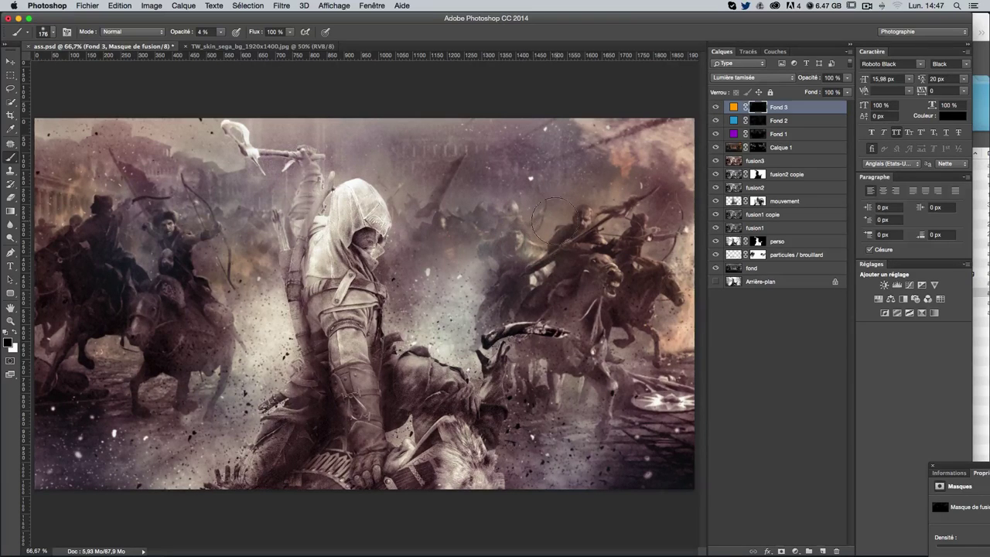
pyautogui.moveTo(40, 205)
pyautogui.mouseDown()
pyautogui.moveTo(232, 278)
pyautogui.moveTo(420, 386)
pyautogui.mouseUp()
# Stamp all visible layers into a new top layer and name it fusion4
pyautogui.hotkey('ctrl', 'alt', 'shift', 'e')
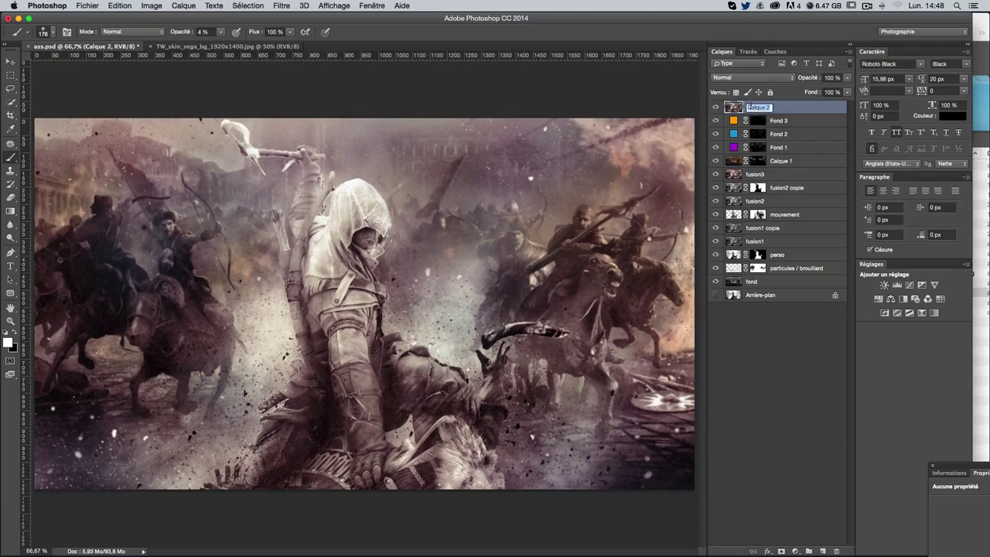
pyautogui.write('fusion4')
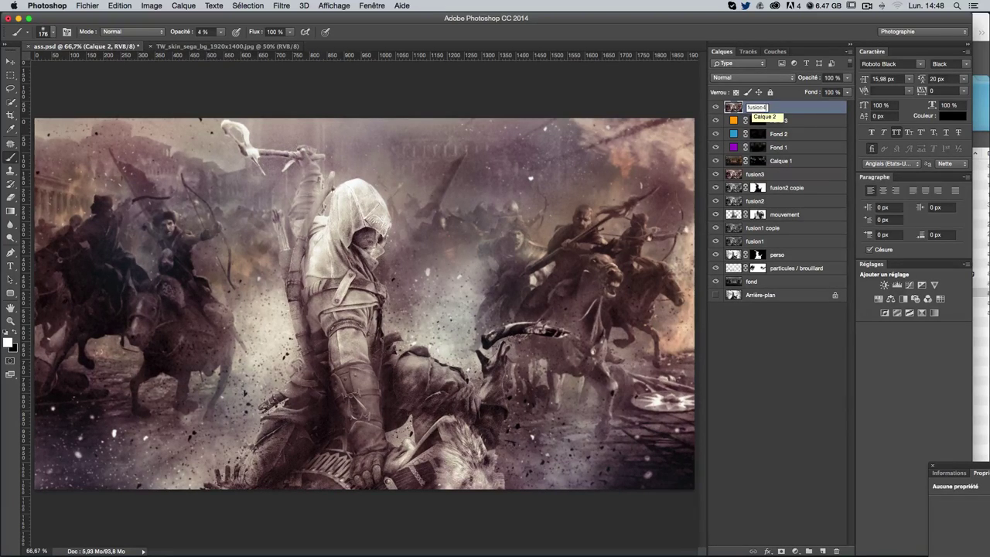
pyautogui.press('Return')
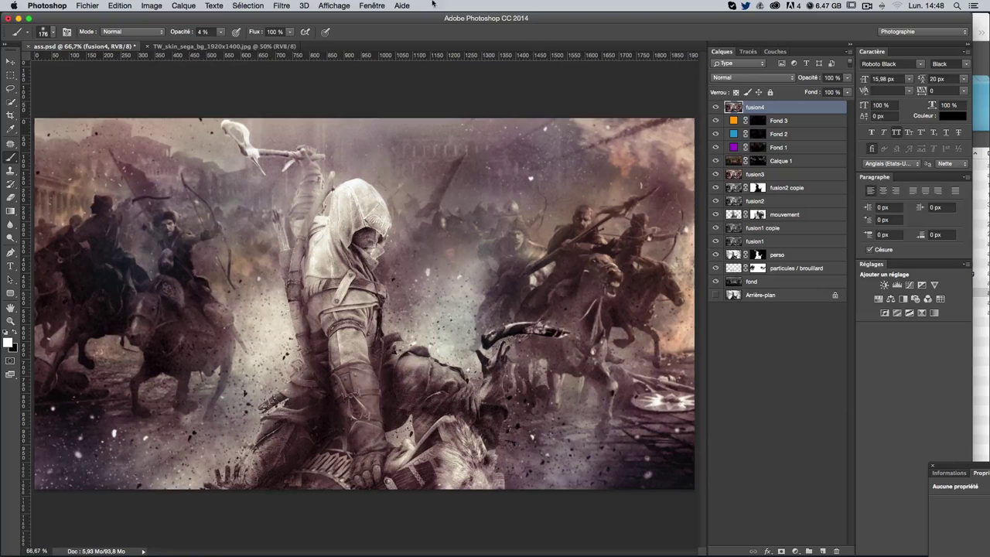
pyautogui.click(257, 7)
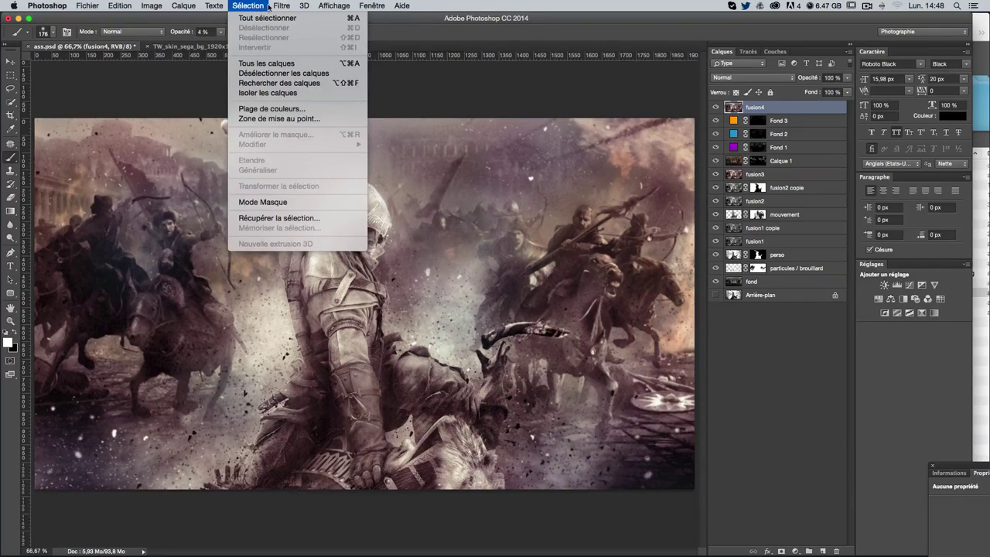
# Apply Camera Raw to fusion4 with exposure +0.15, contrast +15 and lowered highlights
pyautogui.click(314, 69)
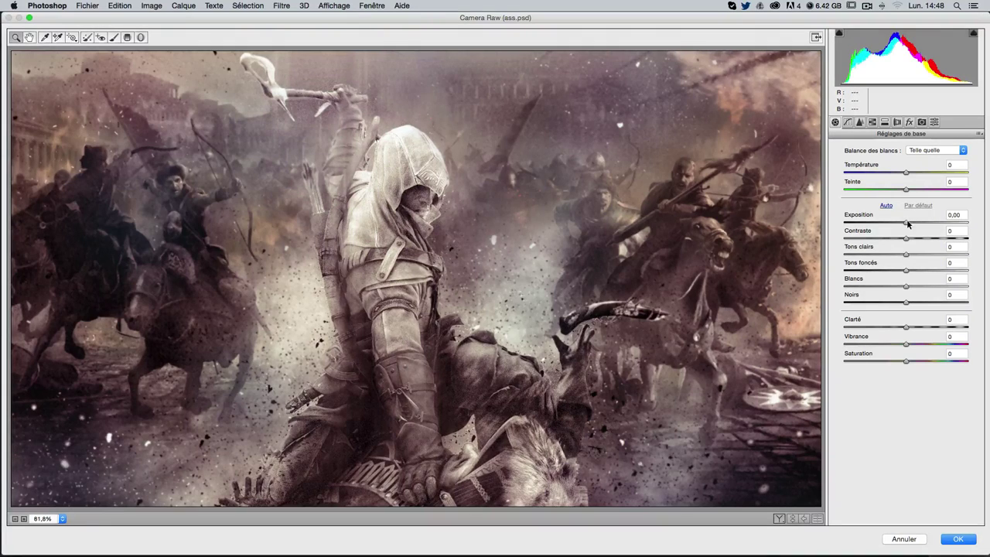
pyautogui.moveTo(908, 224); pyautogui.dragTo(910, 224)
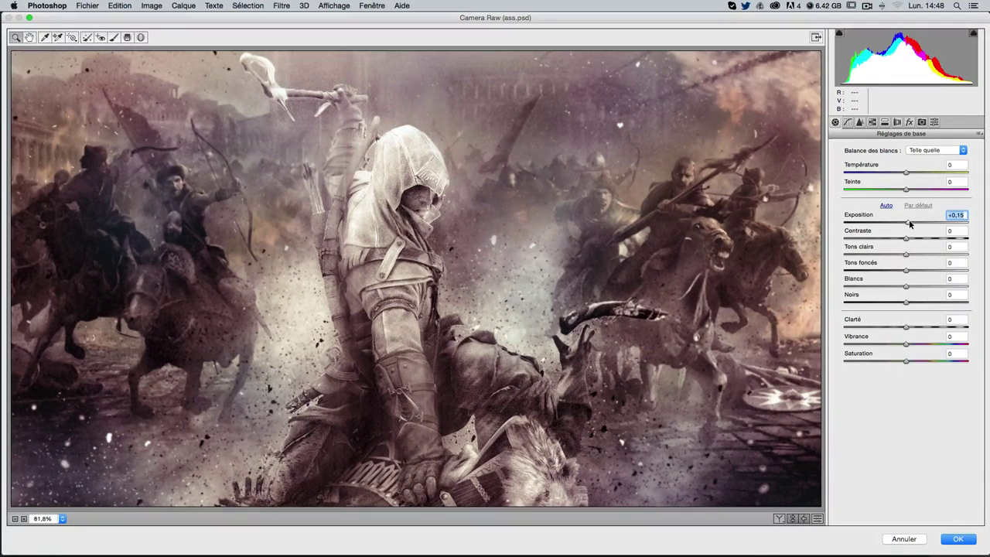
pyautogui.moveTo(907, 240)
pyautogui.mouseDown()
pyautogui.moveTo(918, 241)
pyautogui.moveTo(901, 256)
pyautogui.moveTo(850, 254)
pyautogui.mouseUp()
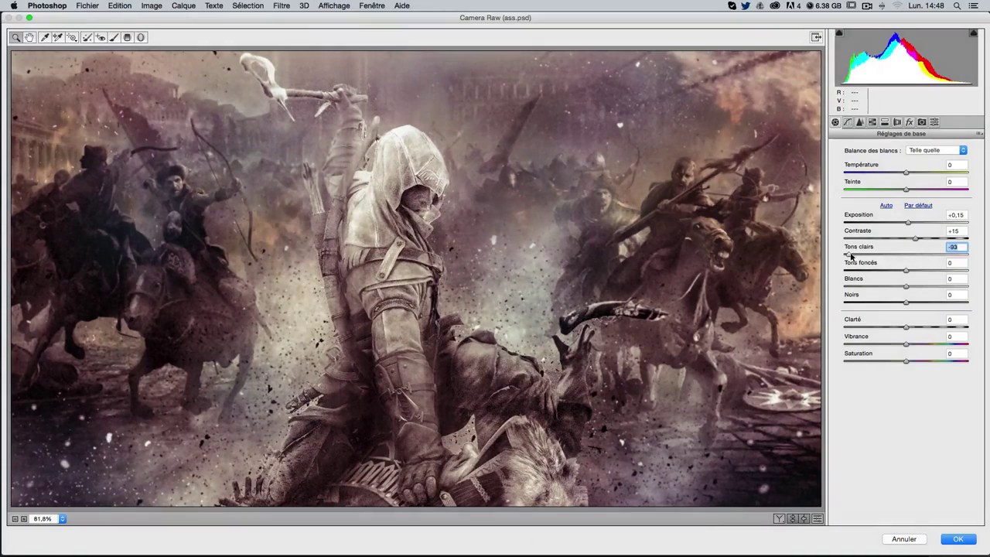
pyautogui.moveTo(910, 256)
pyautogui.mouseDown()
pyautogui.moveTo(882, 257)
pyautogui.moveTo(912, 269)
pyautogui.moveTo(919, 302)
pyautogui.moveTo(898, 306)
pyautogui.moveTo(916, 329)
pyautogui.mouseUp()
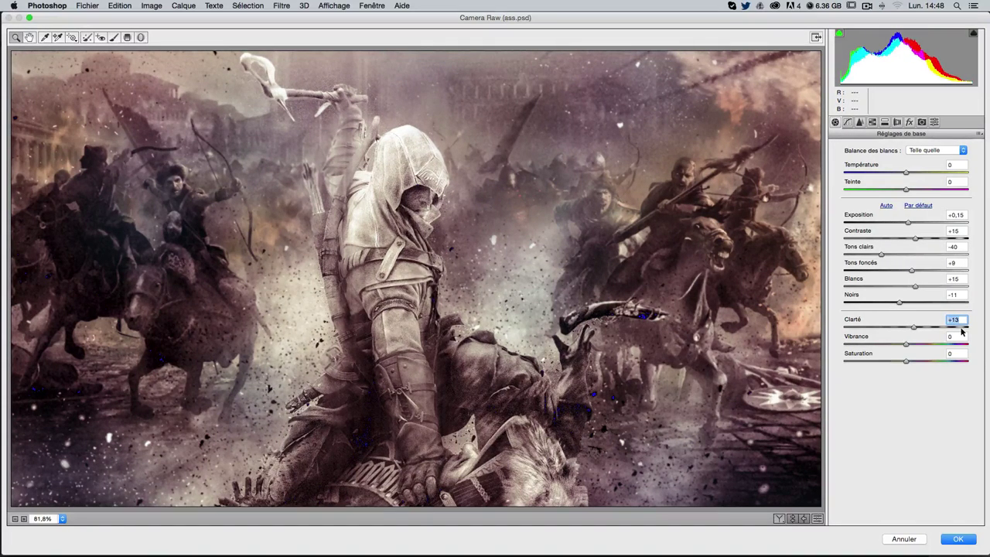
pyautogui.press('Return')
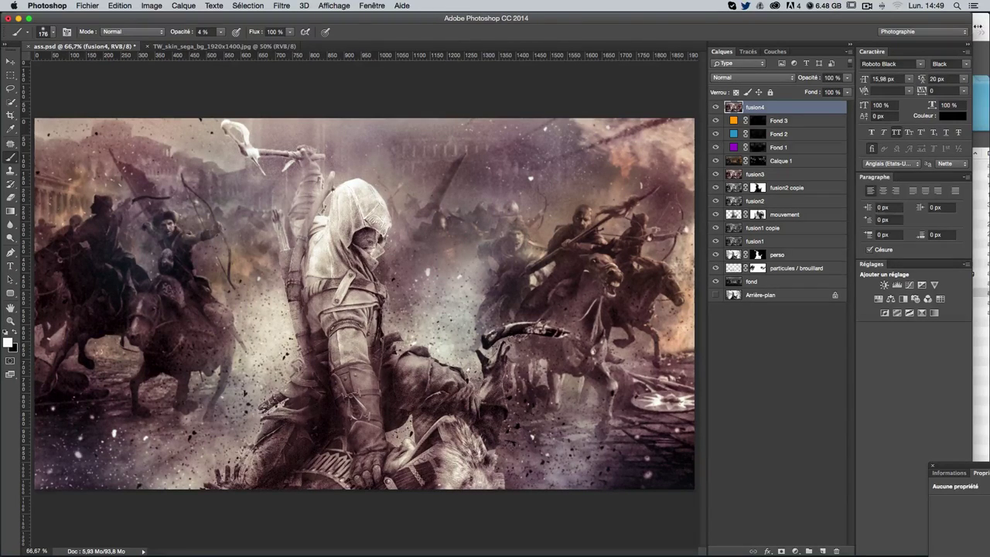
# Open lait_splash_14.png from Finder in Photoshop and select its whole canvas
pyautogui.click(978, 26)
pyautogui.click(872, 264)
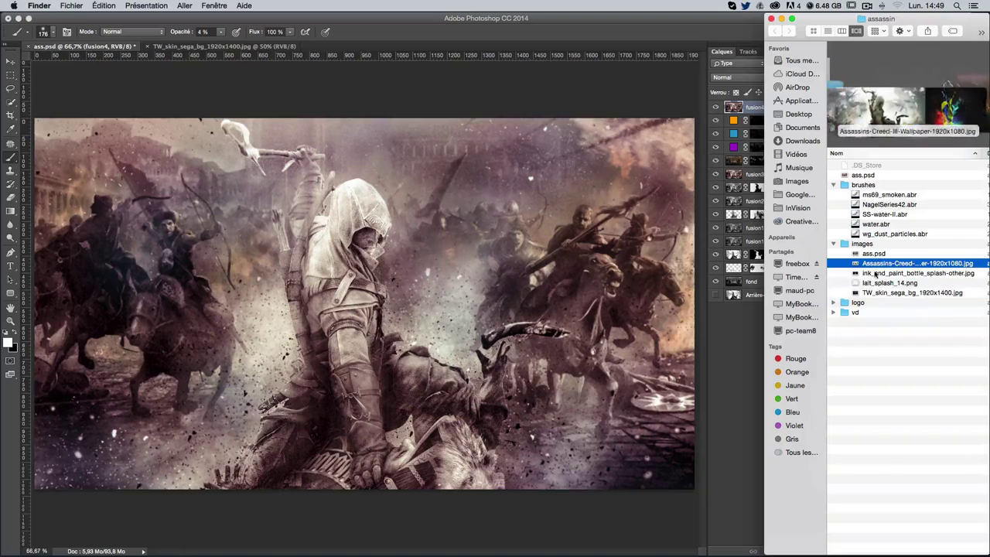
pyautogui.click(879, 283)
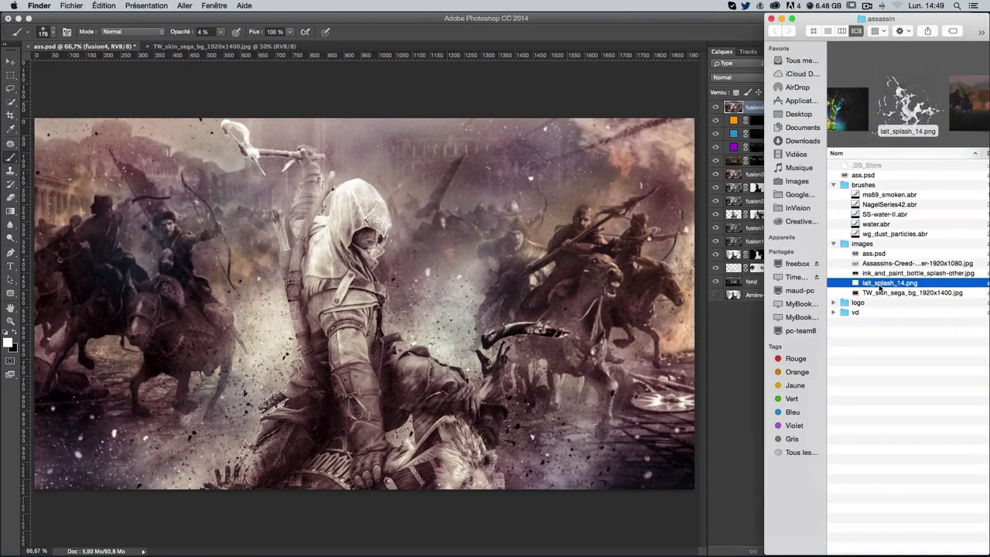
pyautogui.rightClick(879, 286)
pyautogui.moveTo(718, 298)
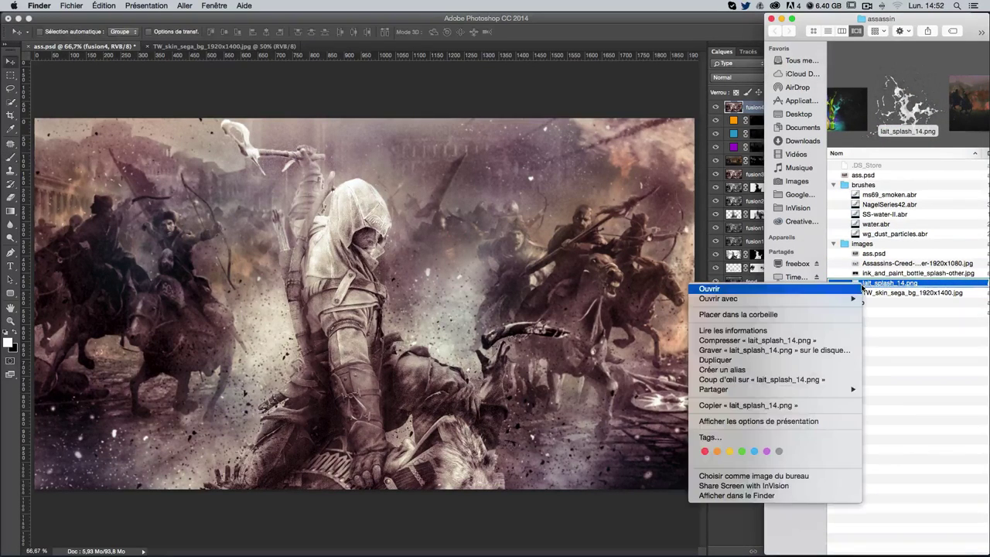
pyautogui.click(927, 338)
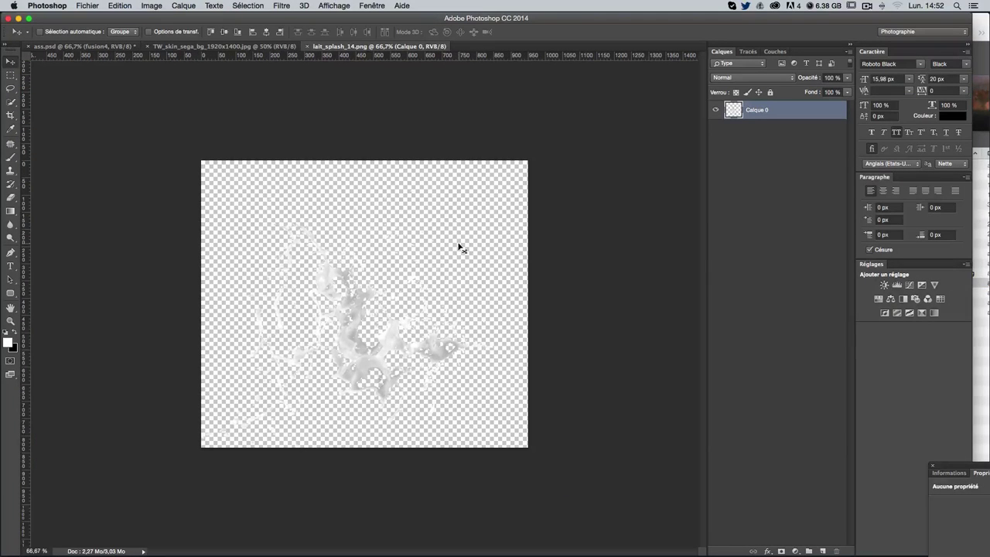
pyautogui.press('super+a')
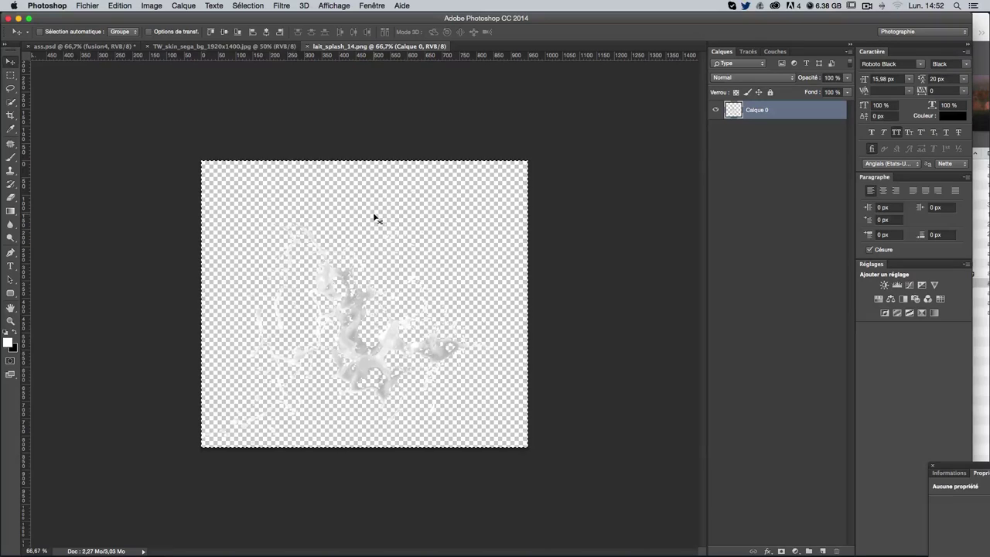
pyautogui.click(136, 48)
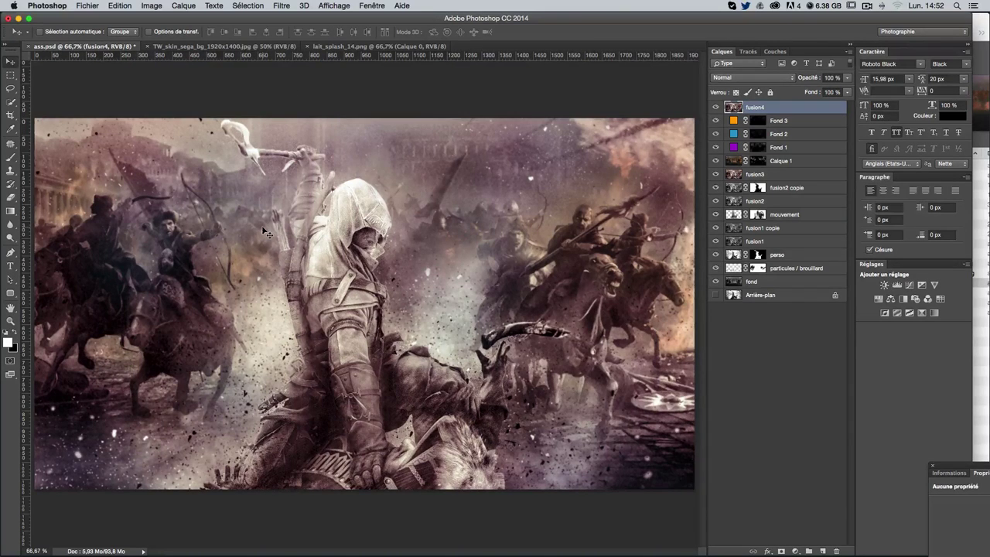
# Paste the milk splash into ass.psd as Calque 2 and load its outline as a selection
pyautogui.hotkey('ctrl', 'v')
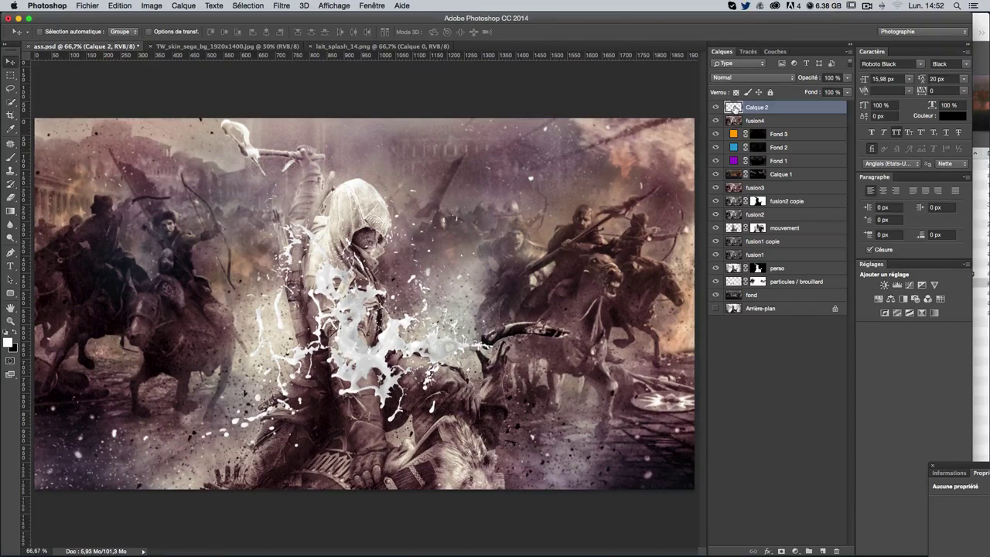
pyautogui.keyDown('ctrl'); pyautogui.click(733, 108); pyautogui.keyUp('ctrl')
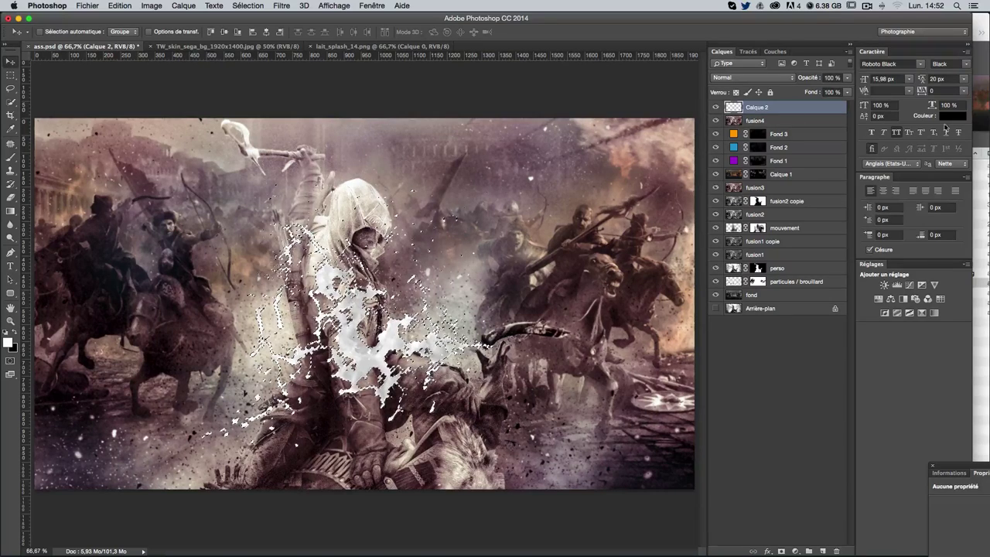
# Fill the splash selection with dark brown #553534 sampled from the image, then deselect
pyautogui.click(7, 342)
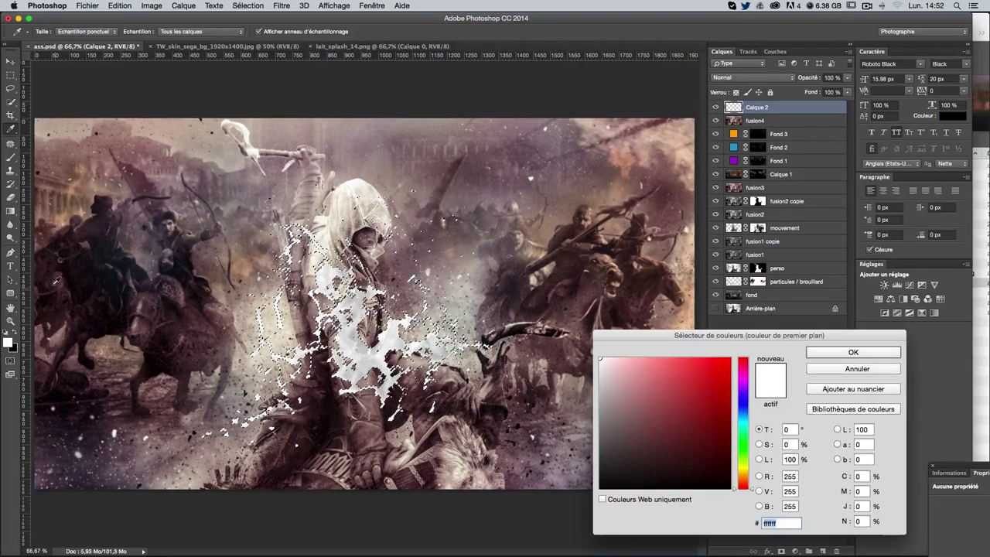
pyautogui.moveTo(48, 270); pyautogui.dragTo(51, 234)
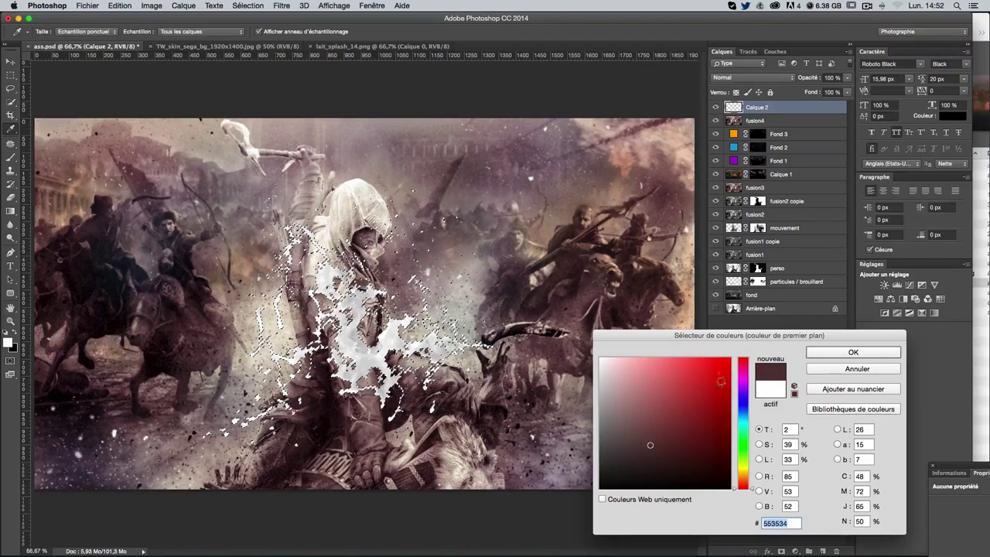
pyautogui.moveTo(702, 337); pyautogui.dragTo(569, 280)
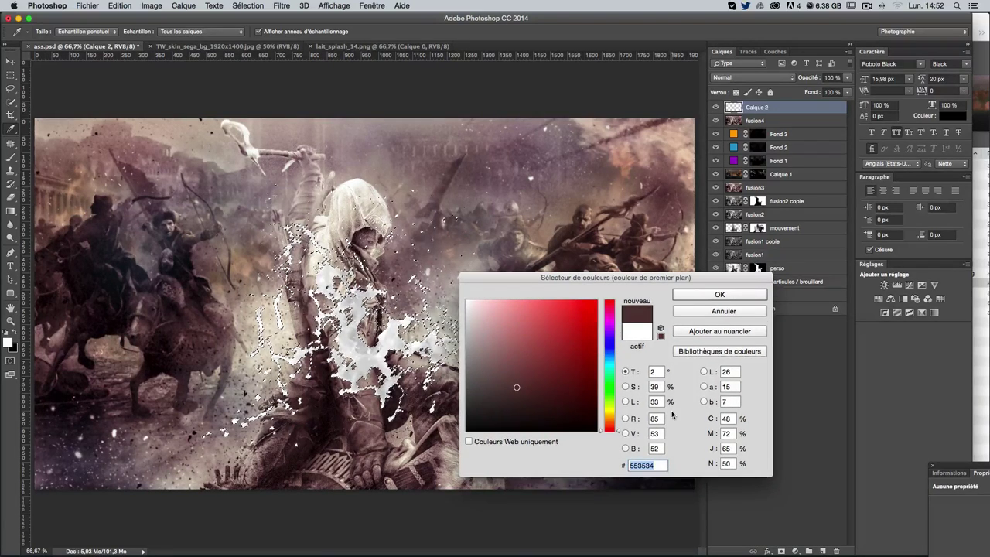
pyautogui.press('Return')
pyautogui.press('v')
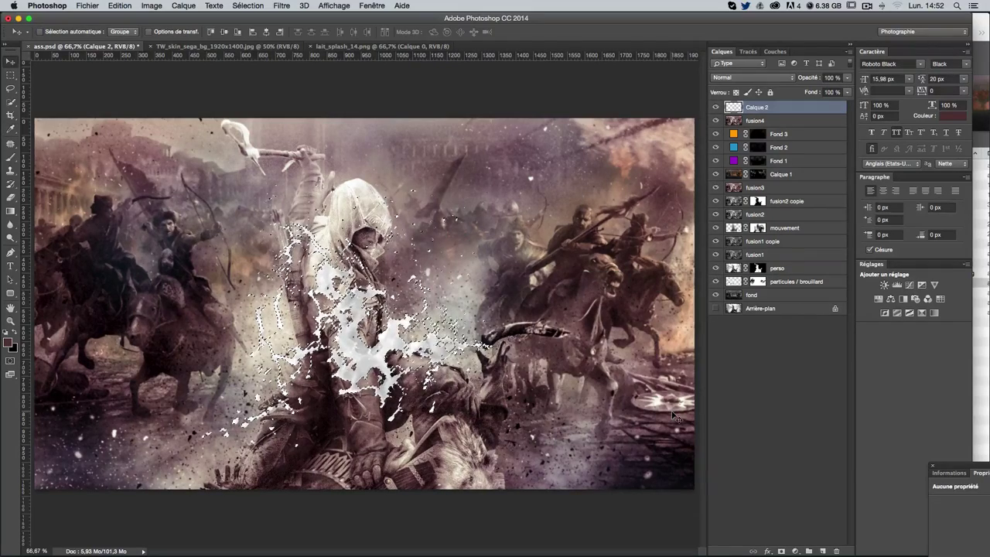
pyautogui.hotkey('shift', 'BackSpace')
pyautogui.press('Return')
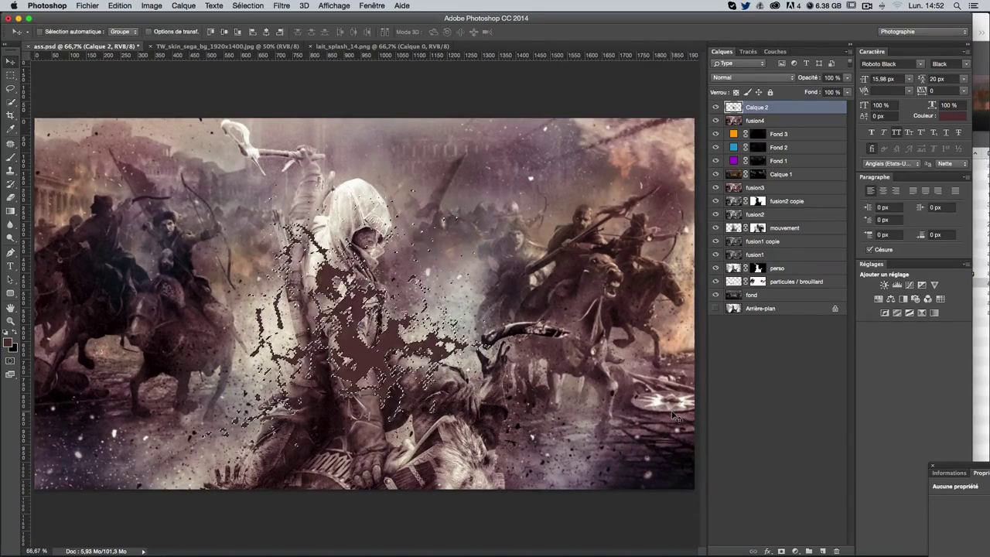
pyautogui.hotkey('ctrl', 'd')
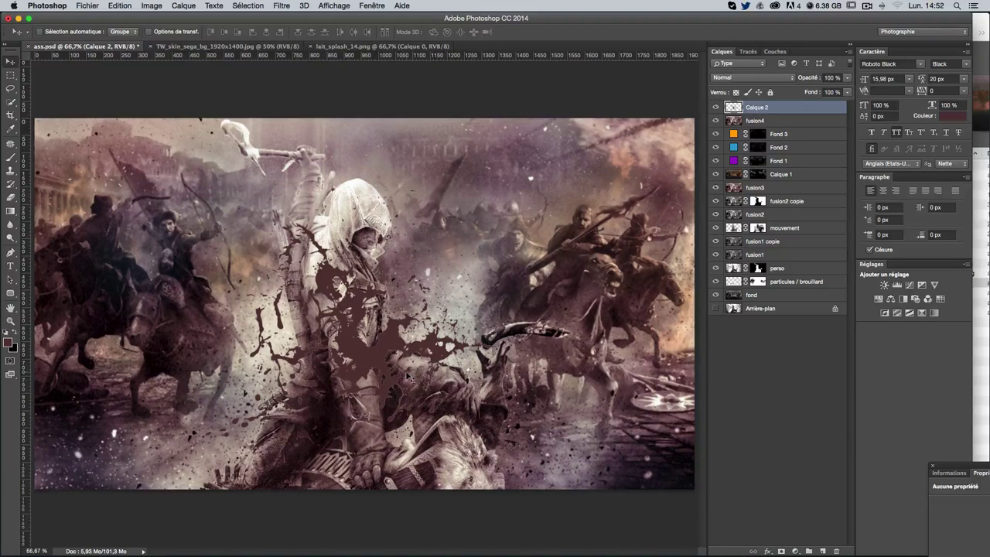
# Blend Calque 2 in Produit mode and move its brown splash higher over the hooded figure
pyautogui.click(727, 80)
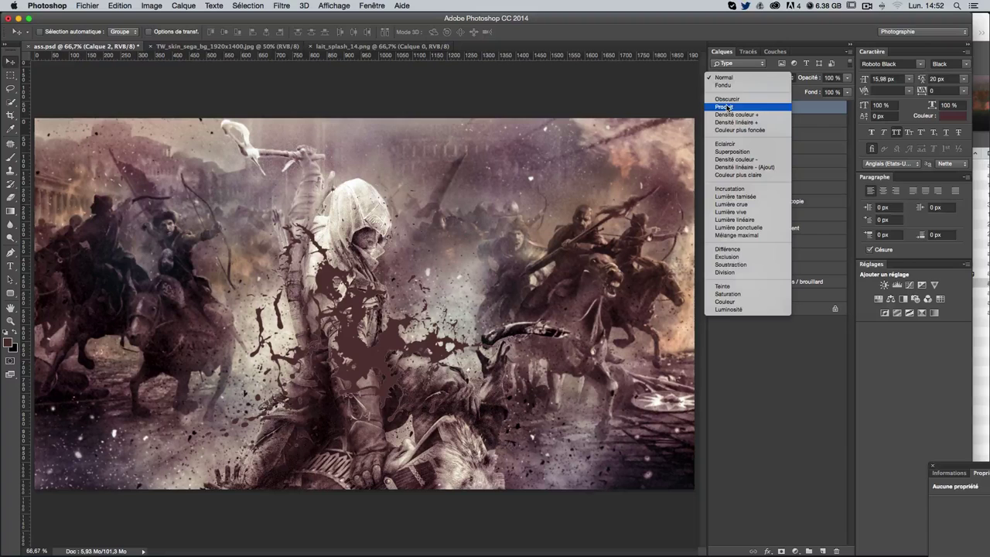
pyautogui.click(728, 106)
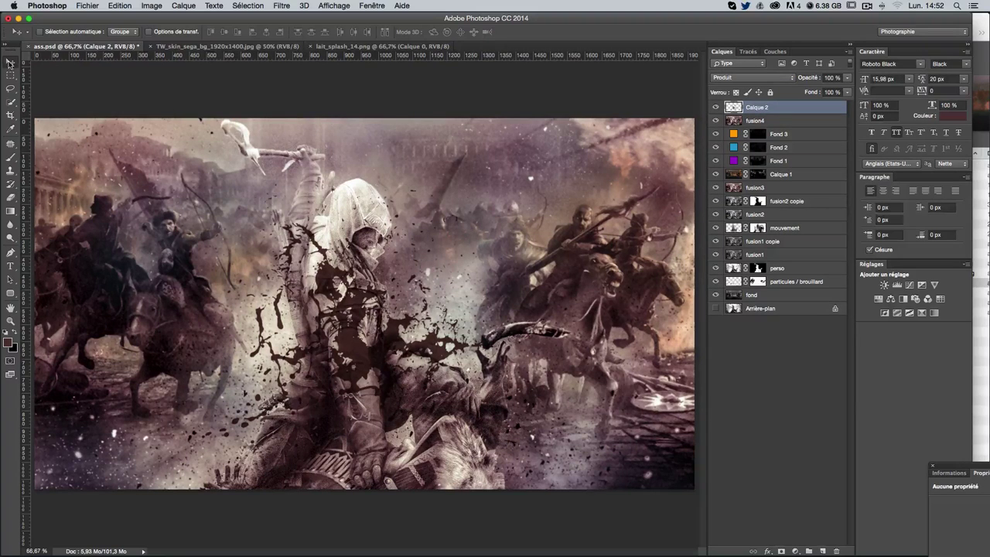
pyautogui.moveTo(349, 328); pyautogui.dragTo(377, 293)
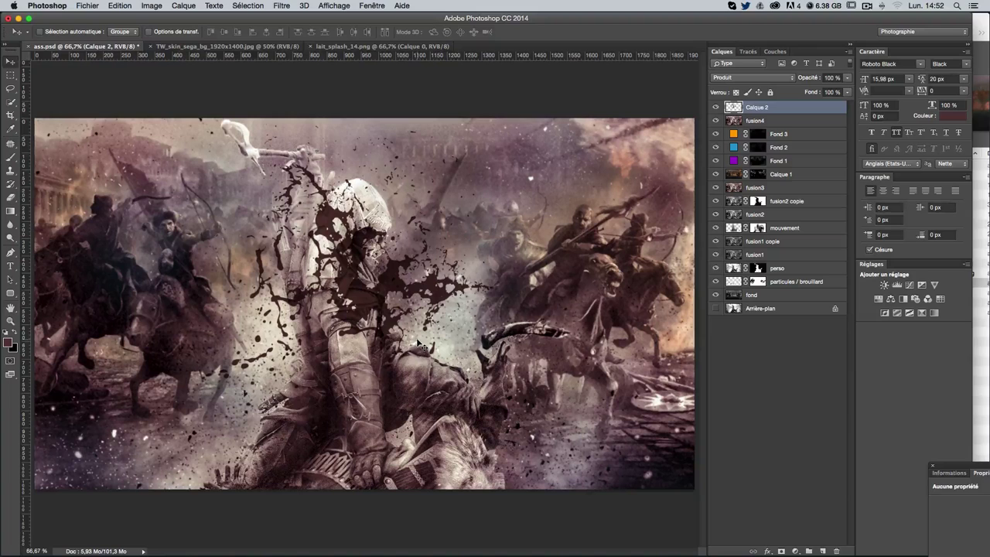
pyautogui.hotkey('ctrl', 't')
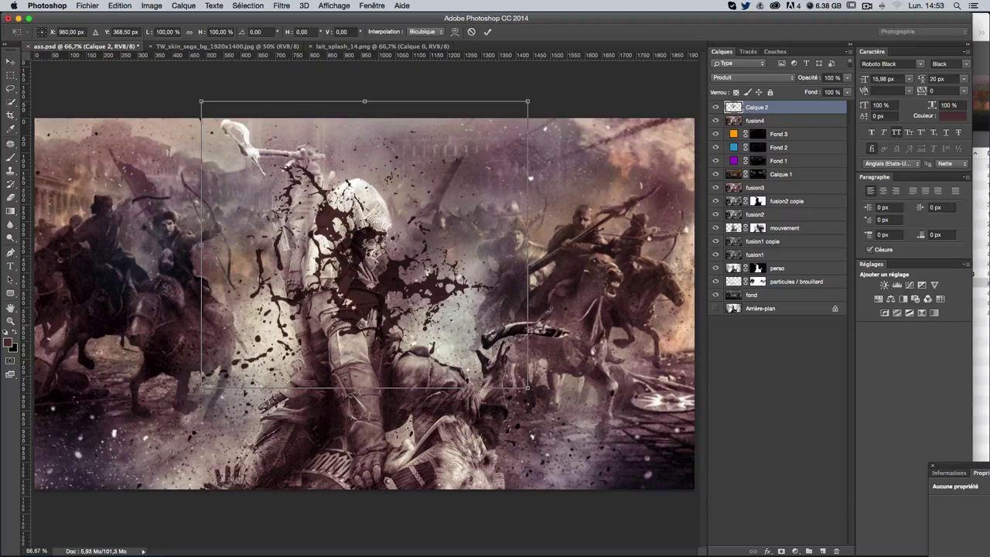
# Rotate the brown splash 90° and flip it horizontally
pyautogui.moveTo(549, 307)
pyautogui.mouseDown()
pyautogui.moveTo(381, 367)
pyautogui.moveTo(353, 347)
pyautogui.mouseUp()
pyautogui.moveTo(356, 225); pyautogui.dragTo(357, 255)
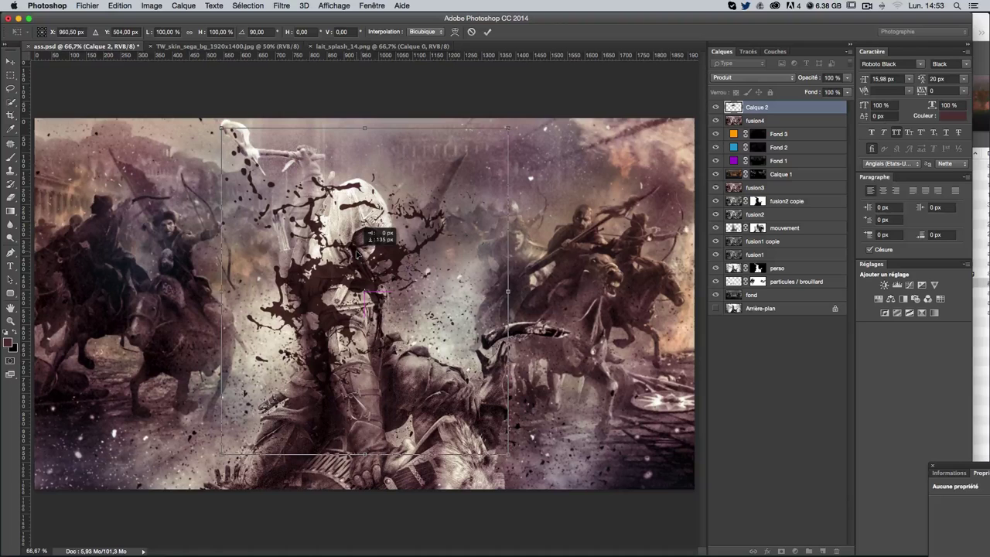
pyautogui.moveTo(360, 250); pyautogui.dragTo(360, 249)
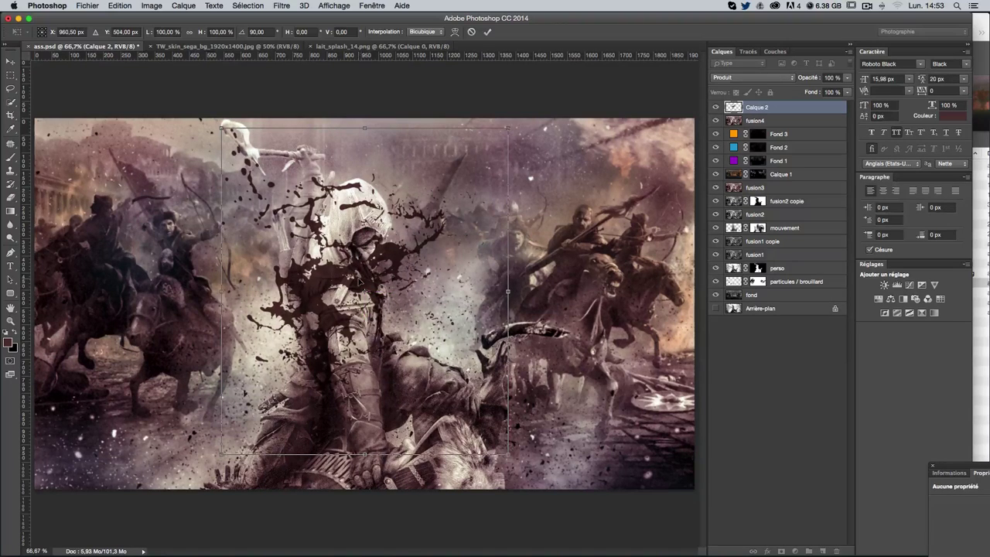
pyautogui.rightClick(359, 282)
pyautogui.click(423, 415)
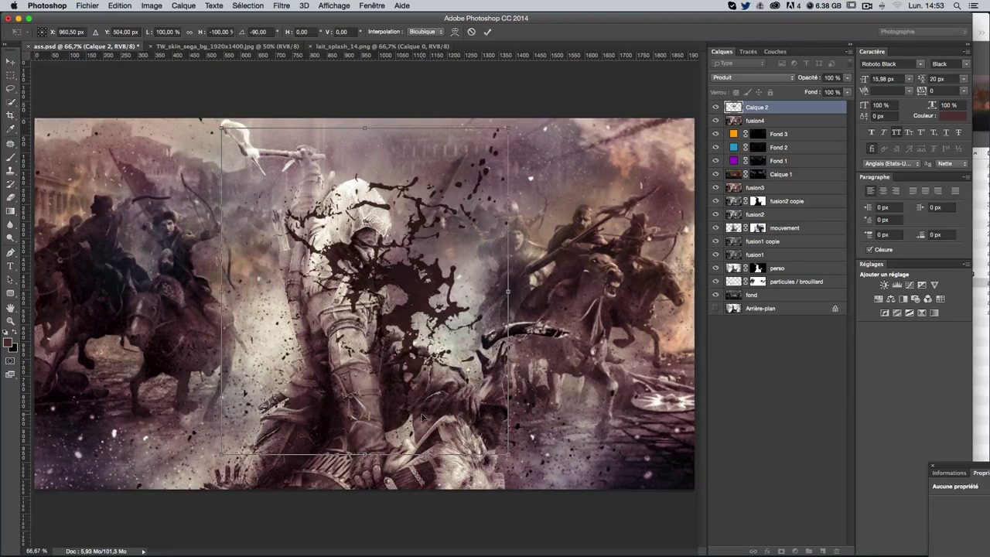
pyautogui.press('Return')
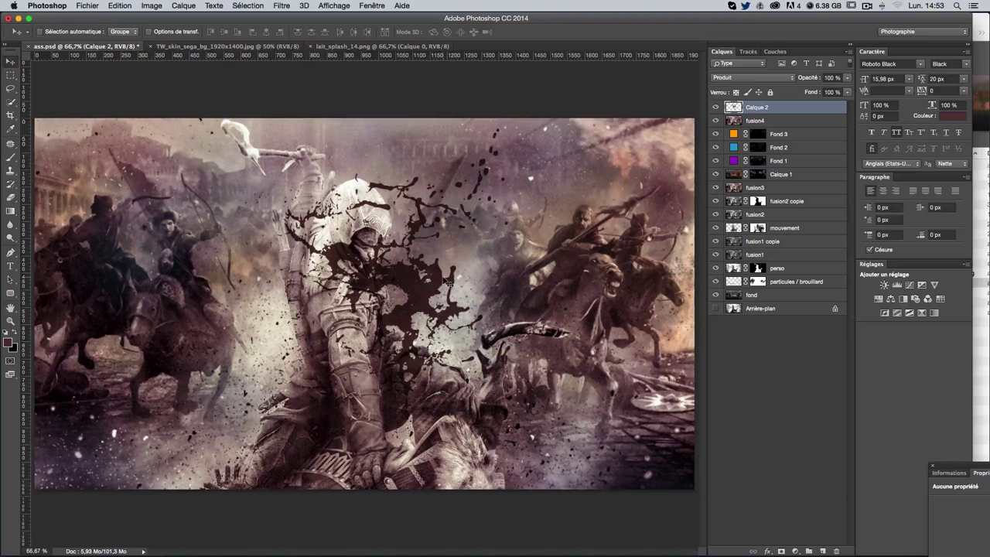
# Reposition the splash up and left across the figure's chest and shoulder, nudging it into place
pyautogui.moveTo(448, 283); pyautogui.dragTo(425, 288)
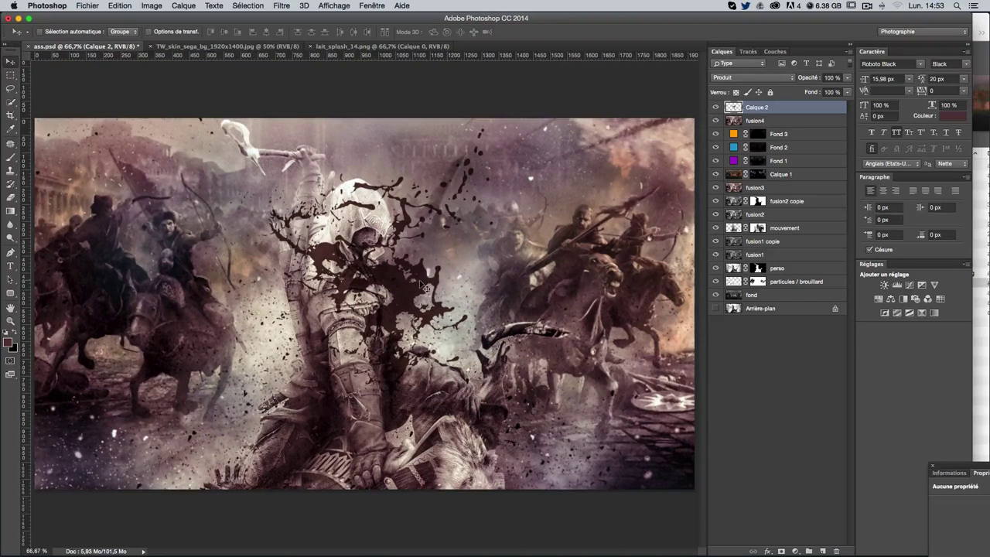
pyautogui.hotkey('ctrl', 't')
pyautogui.rightClick(398, 312)
pyautogui.press('Escape')
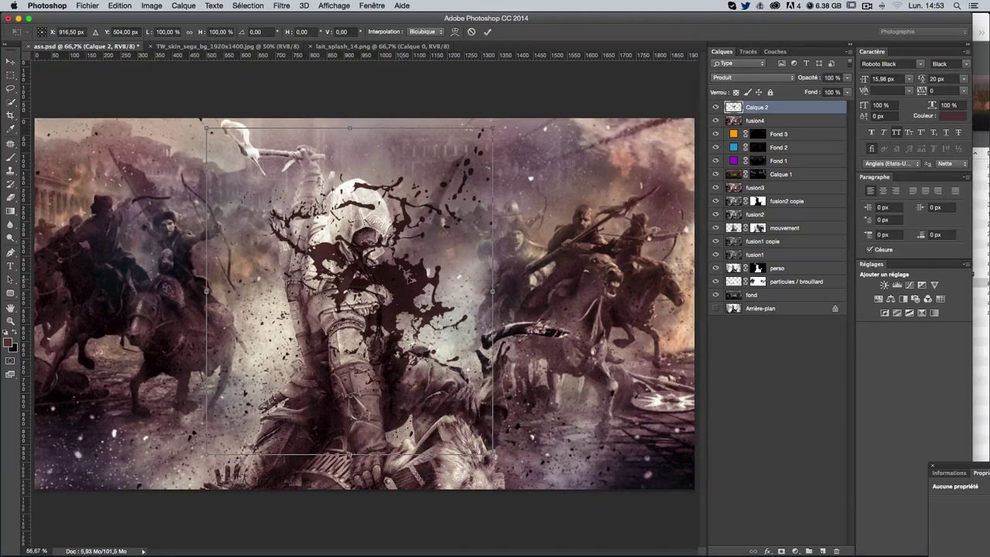
pyautogui.moveTo(418, 278); pyautogui.dragTo(416, 282)
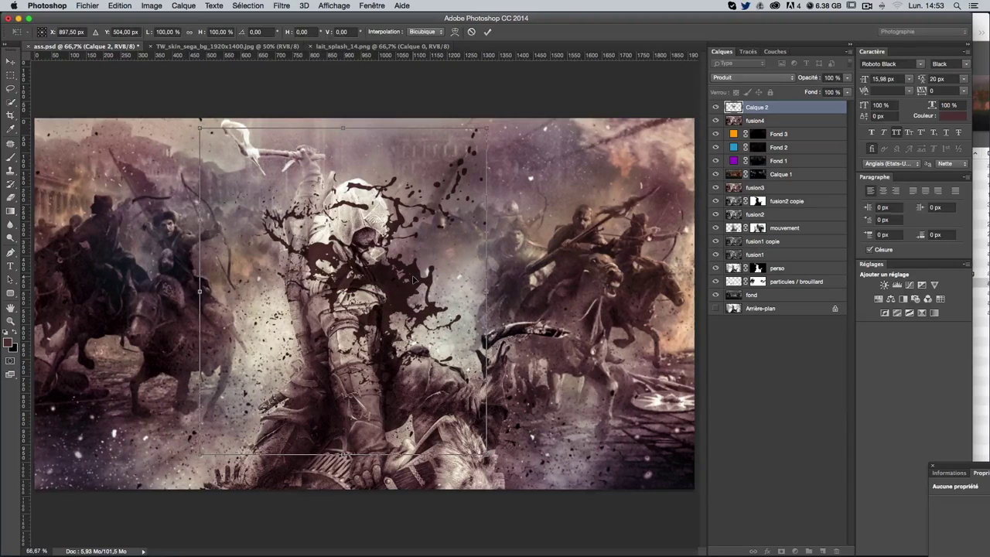
pyautogui.press('Return')
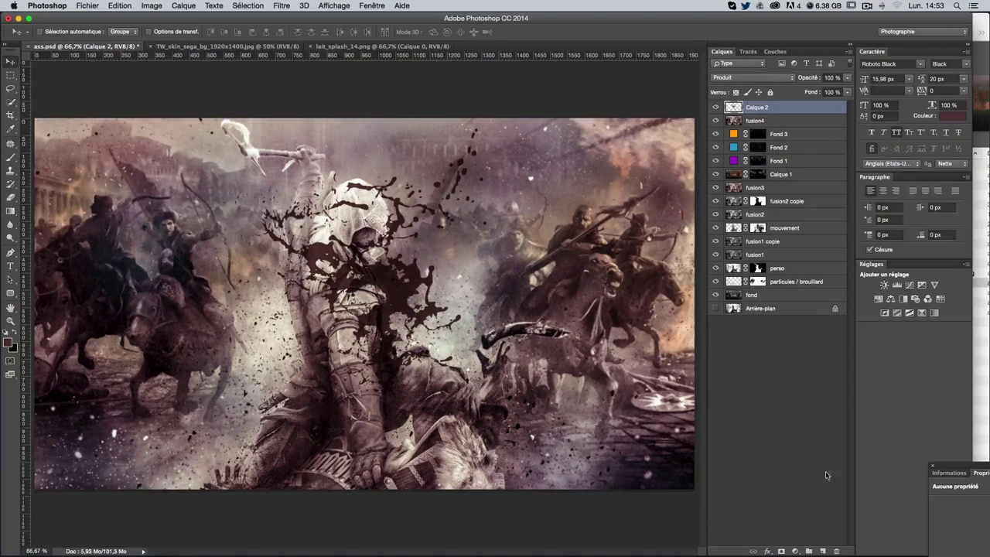
# Rename the splash layer Calque 2 to project1
pyautogui.doubleClick(758, 107)
pyautogui.write('pro')
pyautogui.write('jec')
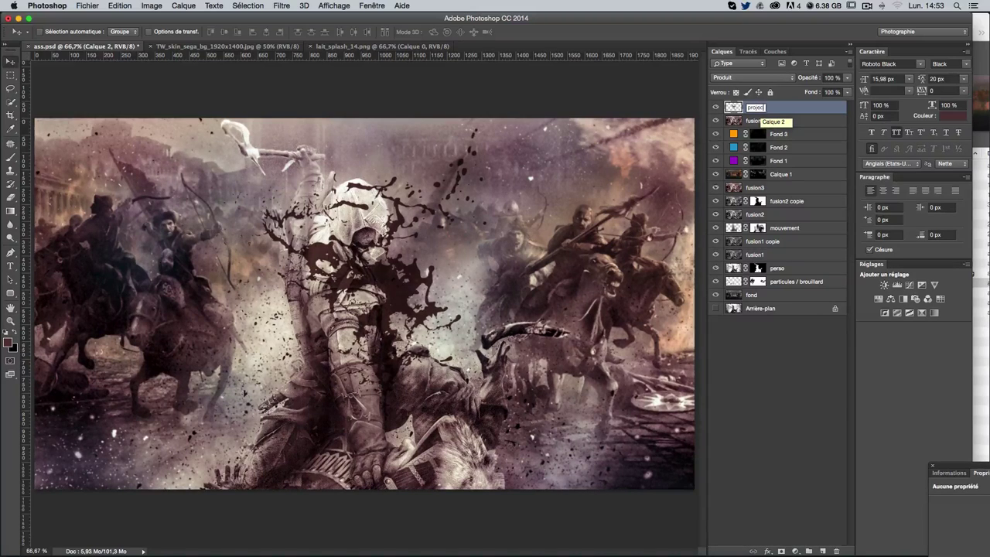
pyautogui.write('t1')
pyautogui.press('Return')
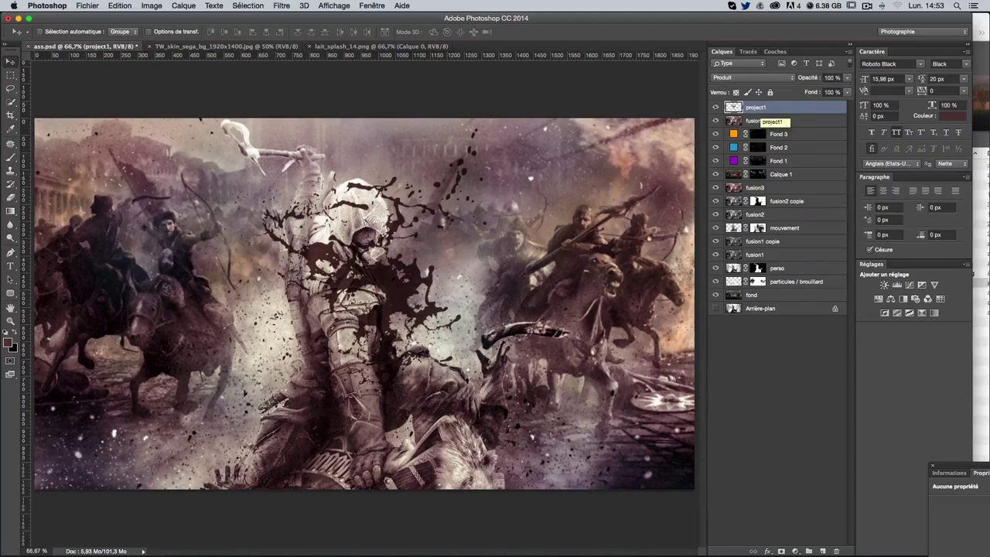
# Add a layer mask and paint black at 100% opacity over the torso, arm, hood and face
pyautogui.click(781, 551)
pyautogui.click(8, 159)
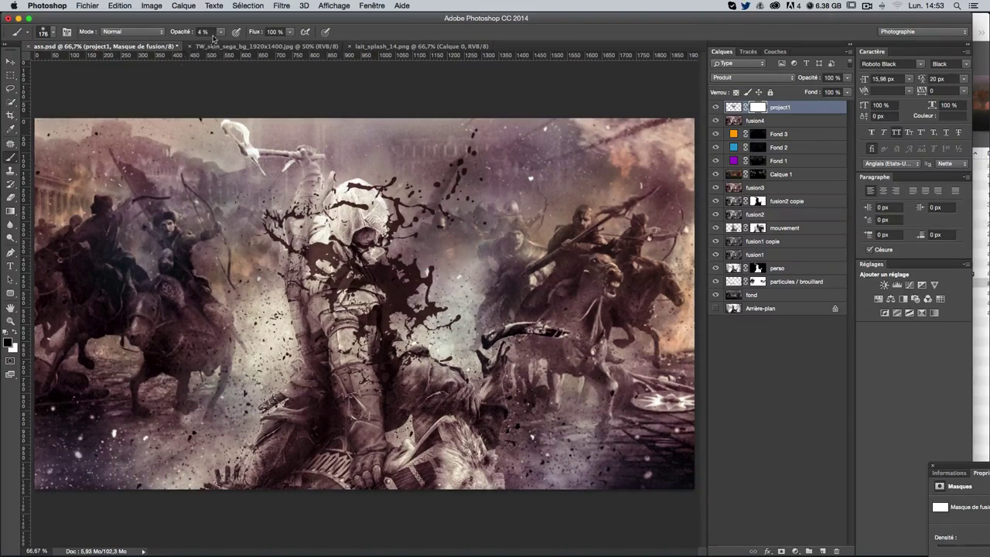
pyautogui.moveTo(220, 31); pyautogui.dragTo(273, 44)
pyautogui.moveTo(329, 232)
pyautogui.mouseDown()
pyautogui.moveTo(332, 286)
pyautogui.moveTo(309, 262)
pyautogui.moveTo(363, 363)
pyautogui.mouseUp()
pyautogui.moveTo(340, 267)
pyautogui.mouseDown()
pyautogui.moveTo(359, 247)
pyautogui.moveTo(348, 205)
pyautogui.moveTo(352, 259)
pyautogui.moveTo(378, 235)
pyautogui.moveTo(355, 317)
pyautogui.moveTo(375, 271)
pyautogui.moveTo(383, 341)
pyautogui.moveTo(340, 367)
pyautogui.moveTo(278, 255)
pyautogui.moveTo(309, 247)
pyautogui.moveTo(348, 186)
pyautogui.moveTo(357, 196)
pyautogui.moveTo(340, 235)
pyautogui.moveTo(357, 197)
pyautogui.moveTo(333, 257)
pyautogui.moveTo(353, 189)
pyautogui.moveTo(338, 272)
pyautogui.moveTo(355, 201)
pyautogui.moveTo(344, 194)
pyautogui.mouseUp()
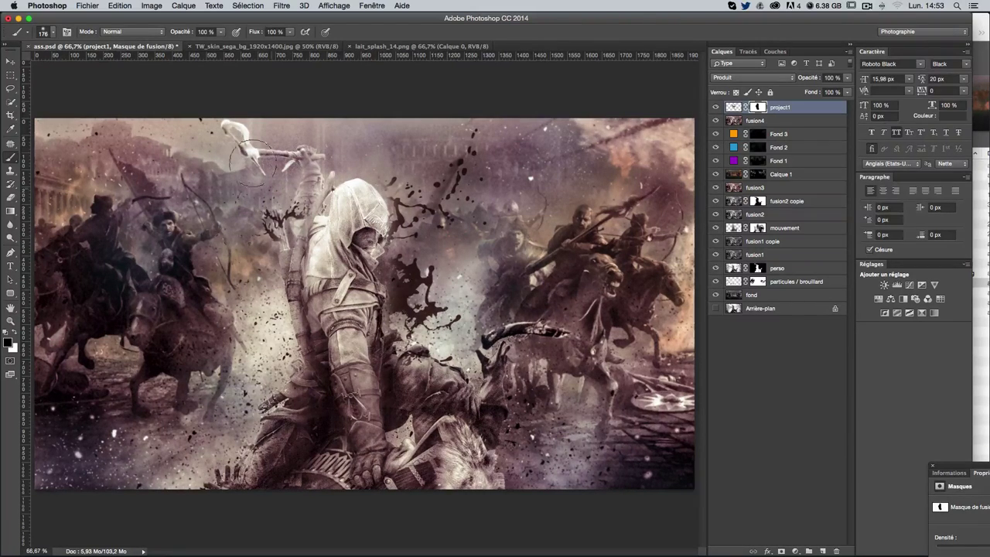
# Paint white on the project1 mask to restore splash beside and below the hood and near the arm
pyautogui.moveTo(346, 193)
pyautogui.mouseDown()
pyautogui.moveTo(369, 202)
pyautogui.moveTo(378, 189)
pyautogui.moveTo(340, 397)
pyautogui.mouseUp()
pyautogui.press('x')
pyautogui.moveTo(408, 278)
pyautogui.mouseDown()
pyautogui.moveTo(382, 270)
pyautogui.moveTo(406, 211)
pyautogui.moveTo(372, 176)
pyautogui.mouseUp()
pyautogui.moveTo(398, 227)
pyautogui.mouseDown()
pyautogui.moveTo(385, 305)
pyautogui.moveTo(393, 327)
pyautogui.mouseUp()
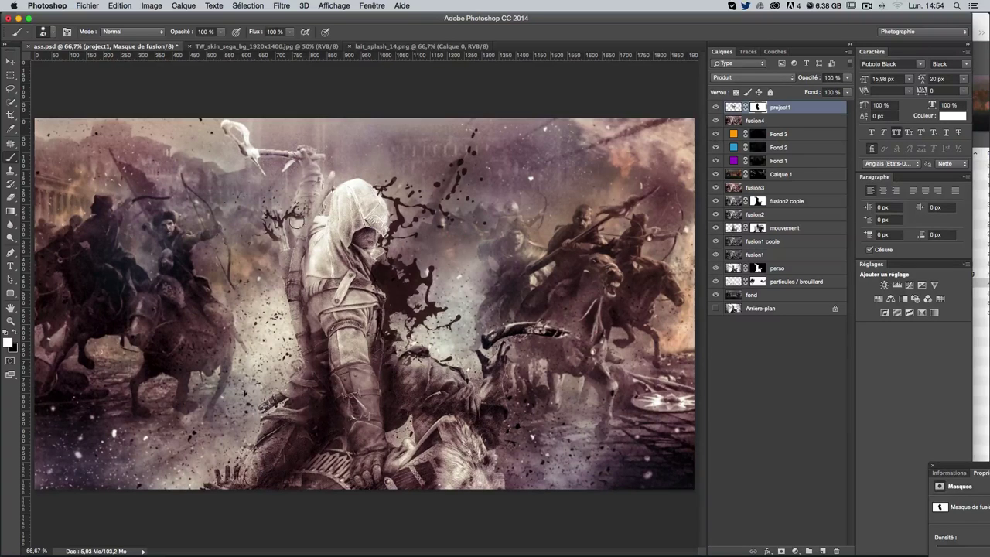
pyautogui.moveTo(273, 263); pyautogui.dragTo(278, 240)
# Paint black on the mask to clear the splash along the hood's left edge and face
pyautogui.press('x')
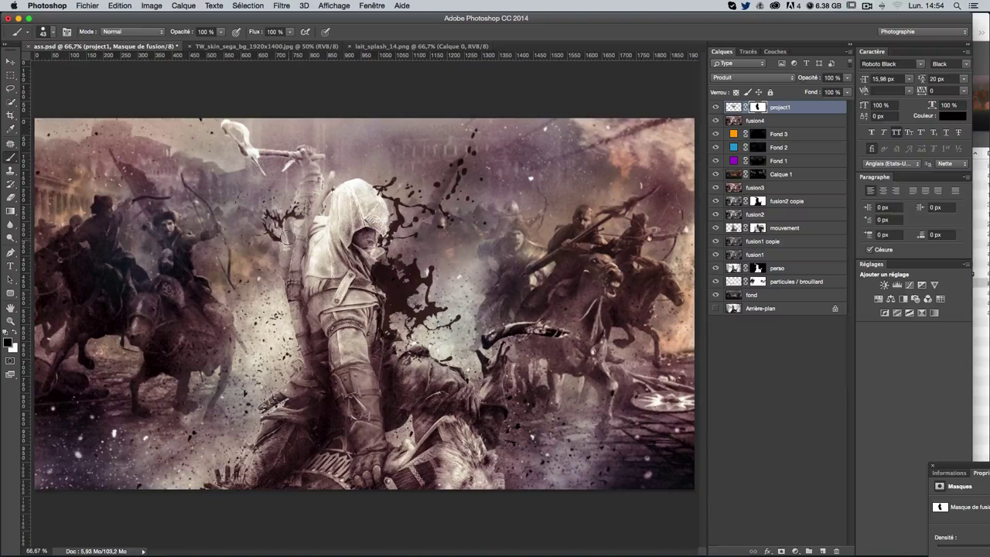
pyautogui.moveTo(287, 238)
pyautogui.mouseDown()
pyautogui.moveTo(303, 219)
pyautogui.moveTo(372, 197)
pyautogui.mouseUp()
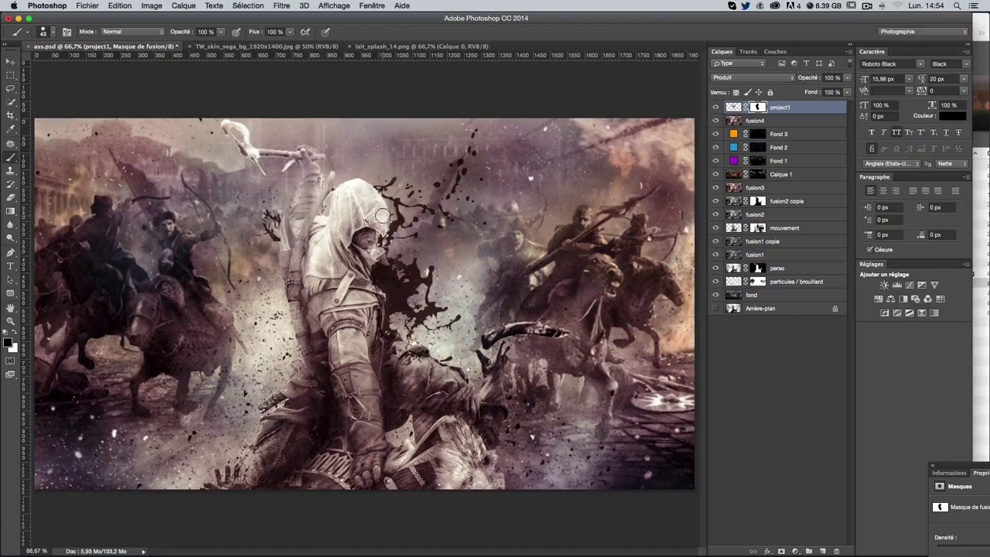
pyautogui.moveTo(374, 236)
pyautogui.mouseDown()
pyautogui.moveTo(365, 283)
pyautogui.moveTo(380, 291)
pyautogui.moveTo(382, 361)
pyautogui.mouseUp()
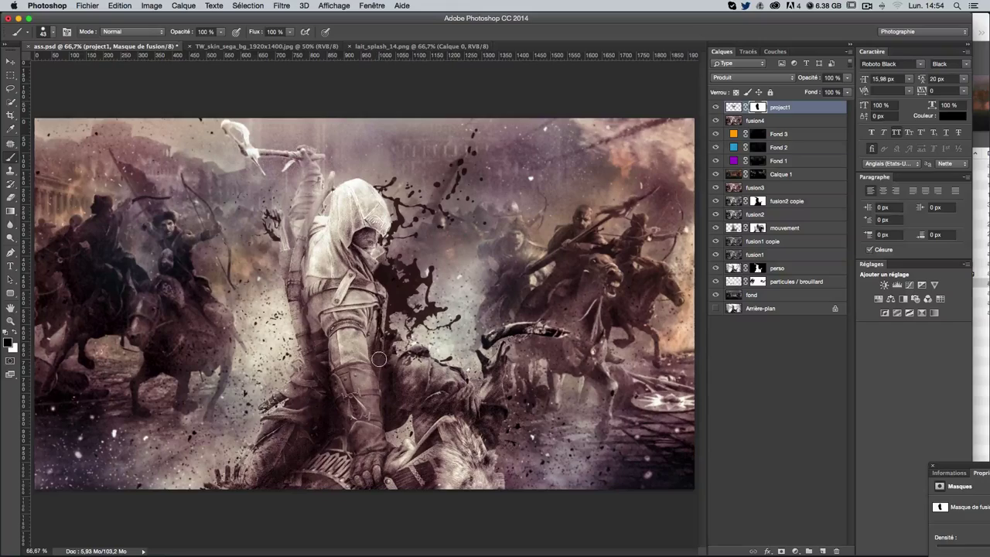
pyautogui.press('super+plus')
pyautogui.press('super+plus')
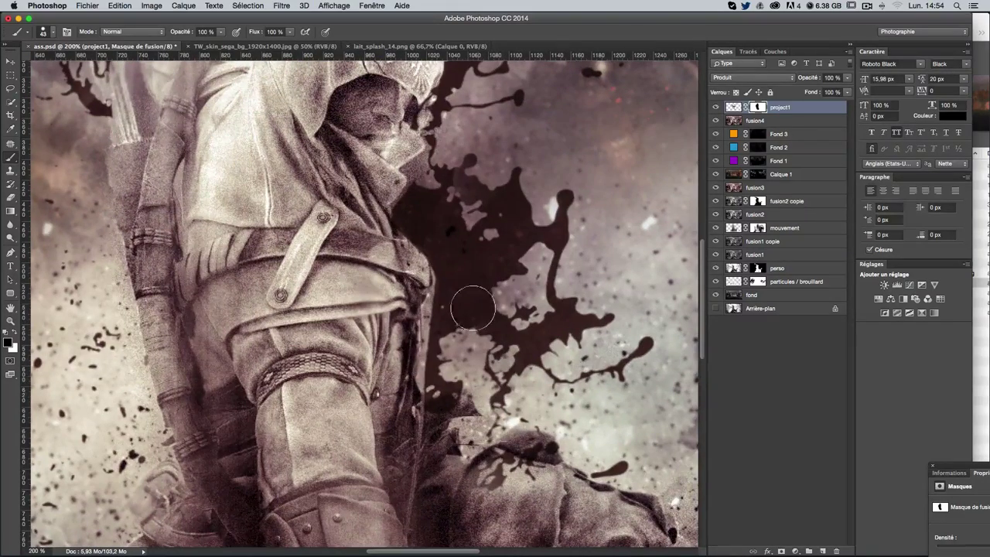
# Zoom in and repaint the project1 mask with a ~27 px brush along the arm and shoulder edge
pyautogui.press('x')
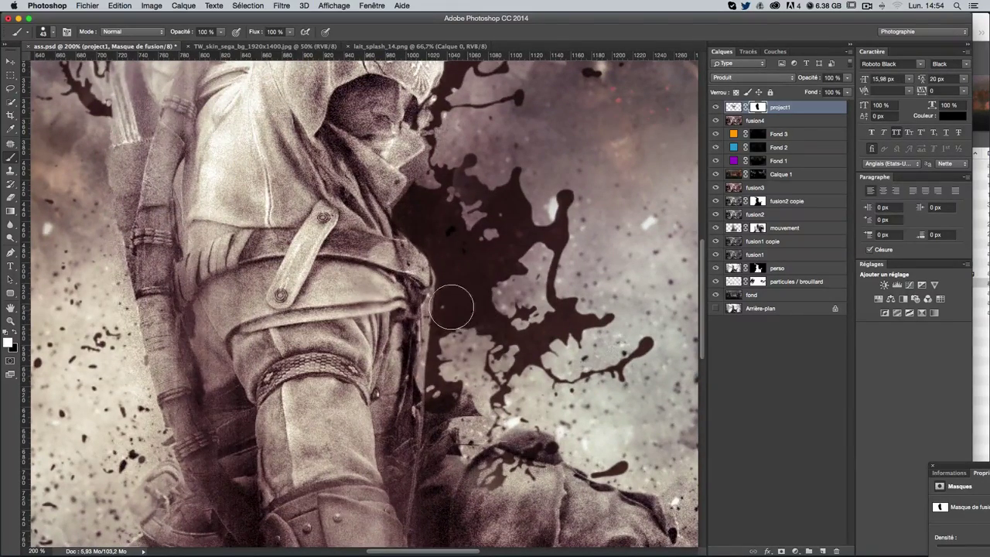
pyautogui.moveTo(464, 300)
pyautogui.mouseDown()
pyautogui.moveTo(437, 269)
pyautogui.moveTo(426, 389)
pyautogui.moveTo(428, 327)
pyautogui.mouseUp()
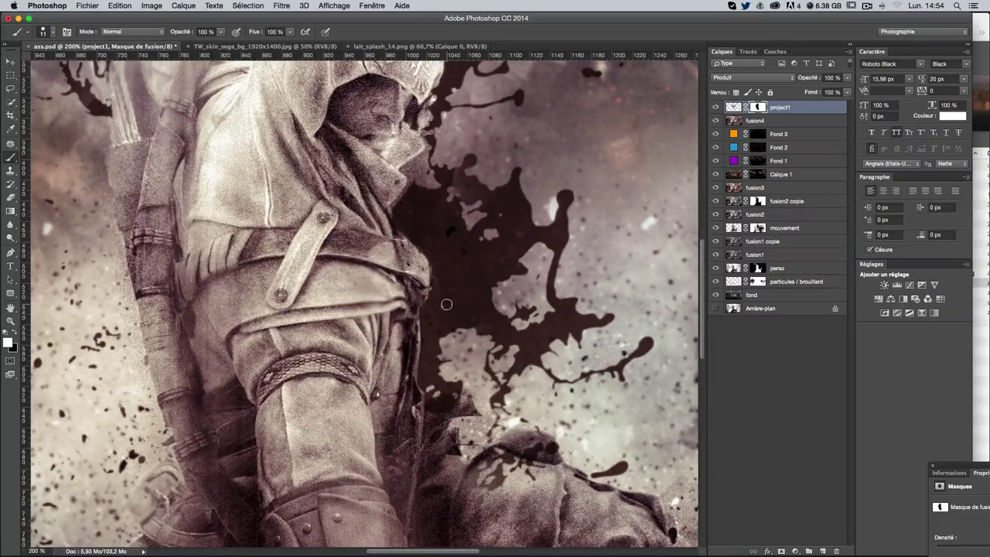
pyautogui.hotkey('ctrl', '-')
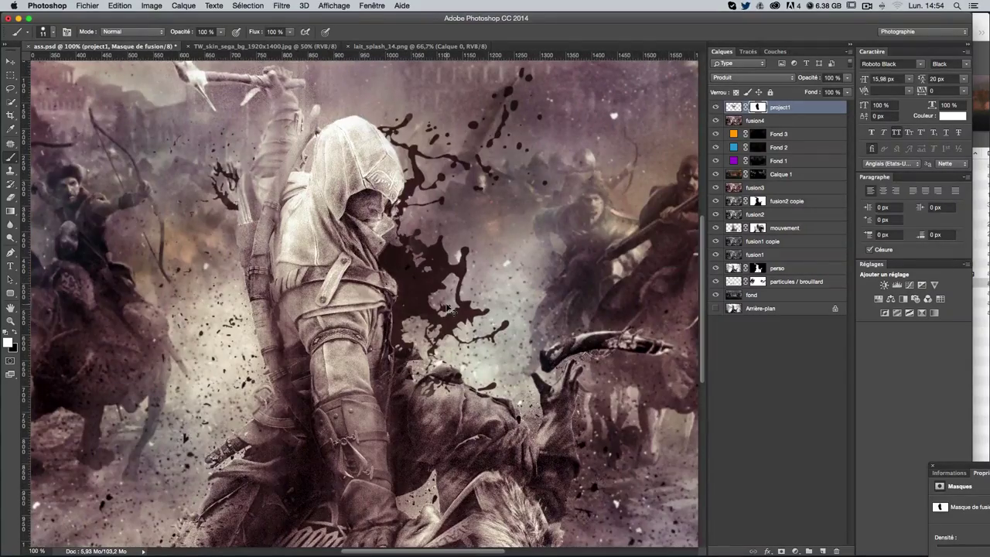
pyautogui.hotkey('ctrl', '+')
pyautogui.hotkey('ctrl', '+')
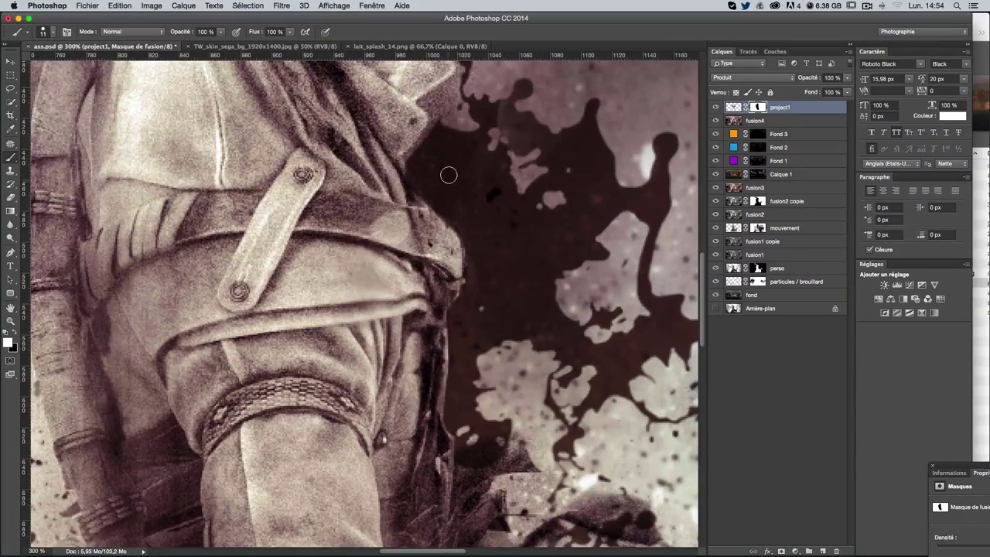
pyautogui.moveTo(410, 162)
pyautogui.mouseDown()
pyautogui.moveTo(435, 126)
pyautogui.moveTo(444, 137)
pyautogui.moveTo(439, 115)
pyautogui.mouseUp()
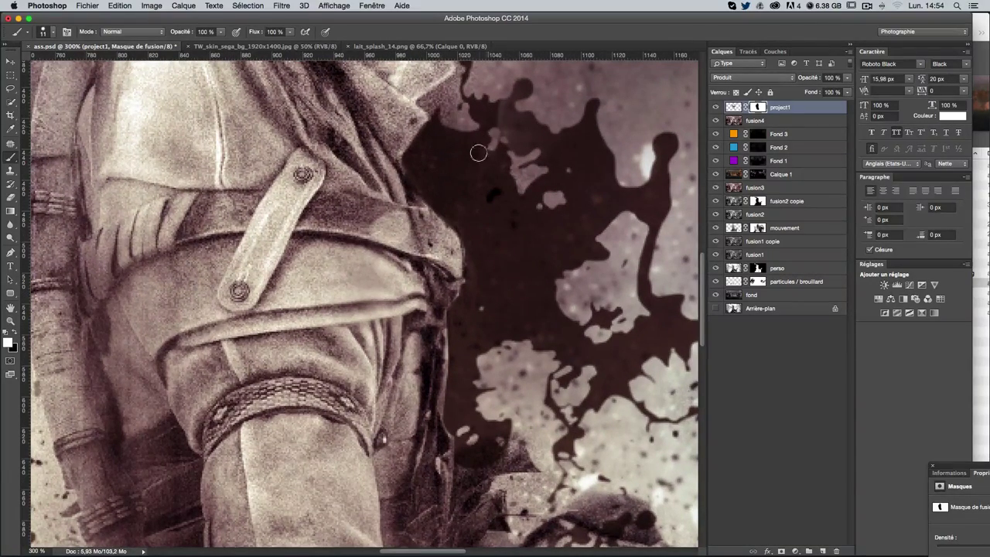
pyautogui.moveTo(479, 176); pyautogui.dragTo(482, 269)
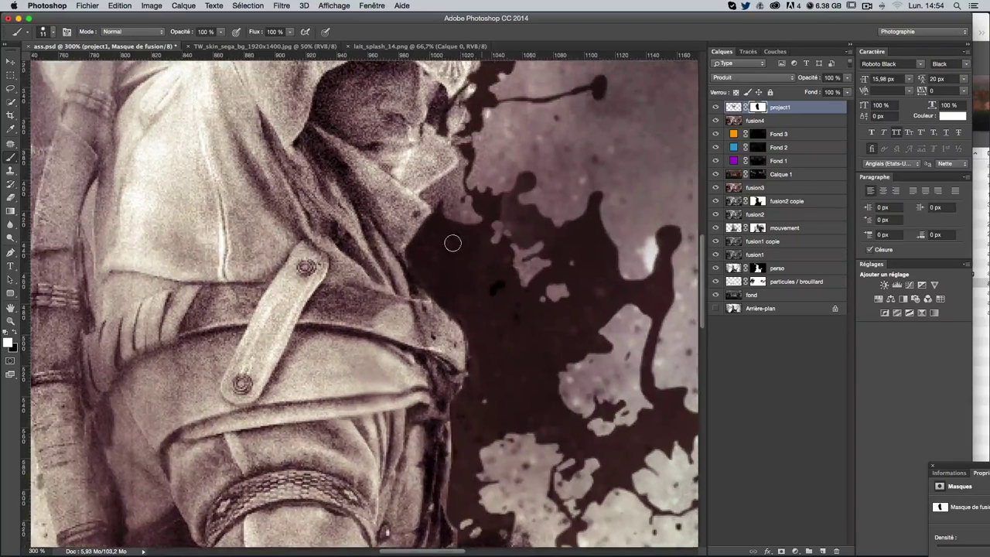
pyautogui.press('x')
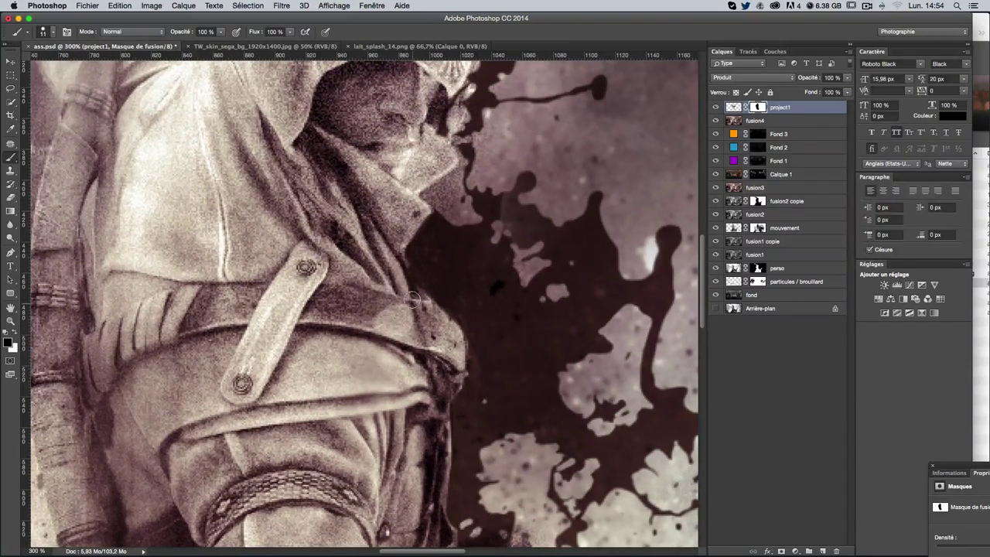
pyautogui.press('super+minus')
pyautogui.press('super+minus')
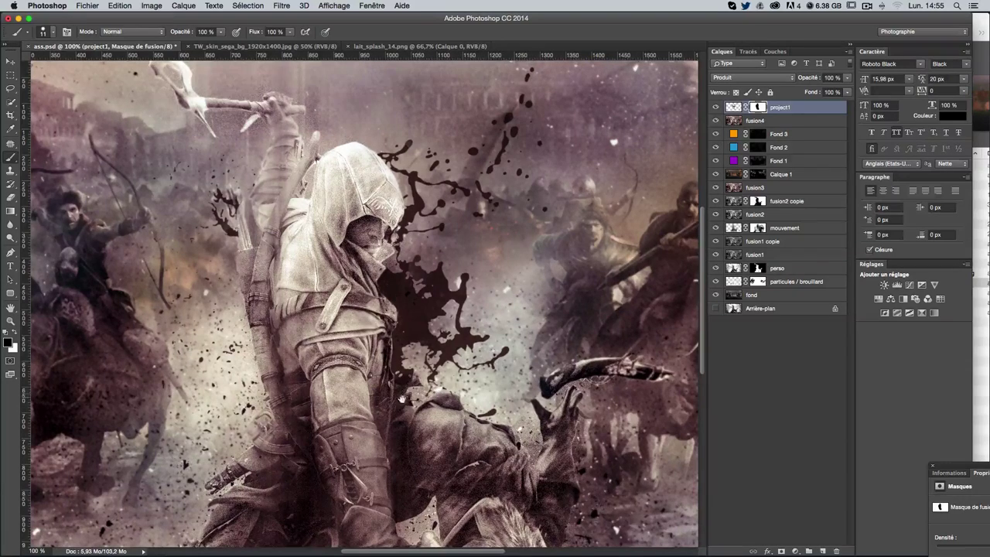
# Set the project1 layer opacity to 30% and bring the Finder project folder forward
pyautogui.scroll(-3, 415, 398)
pyautogui.scroll(2, 605, 191)
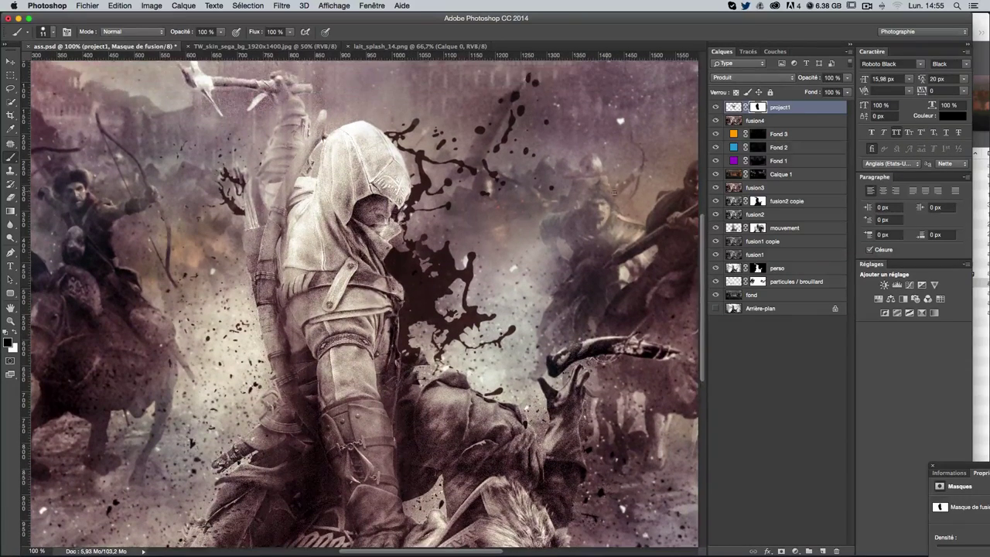
pyautogui.click(831, 77)
pyautogui.write('30')
pyautogui.press('Return')
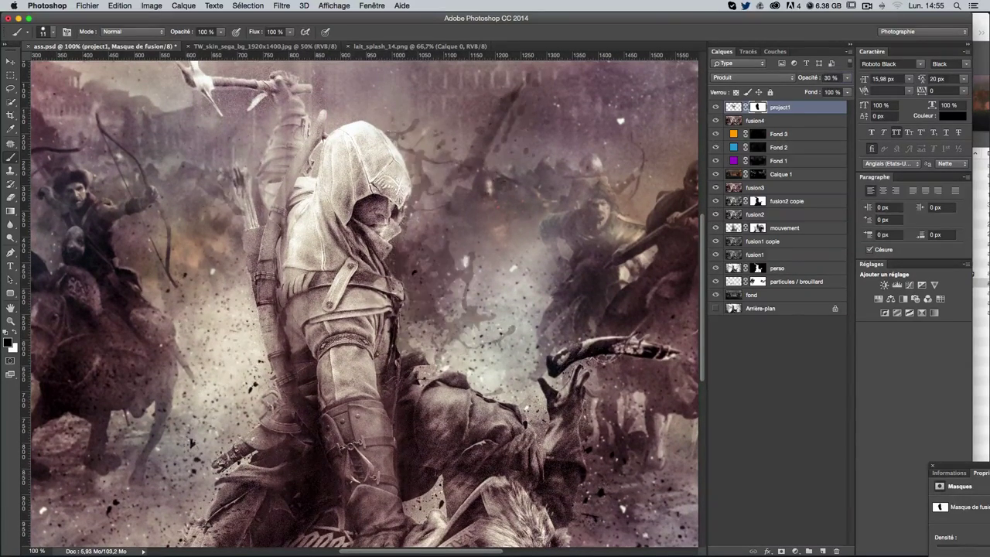
pyautogui.press('super+minus')
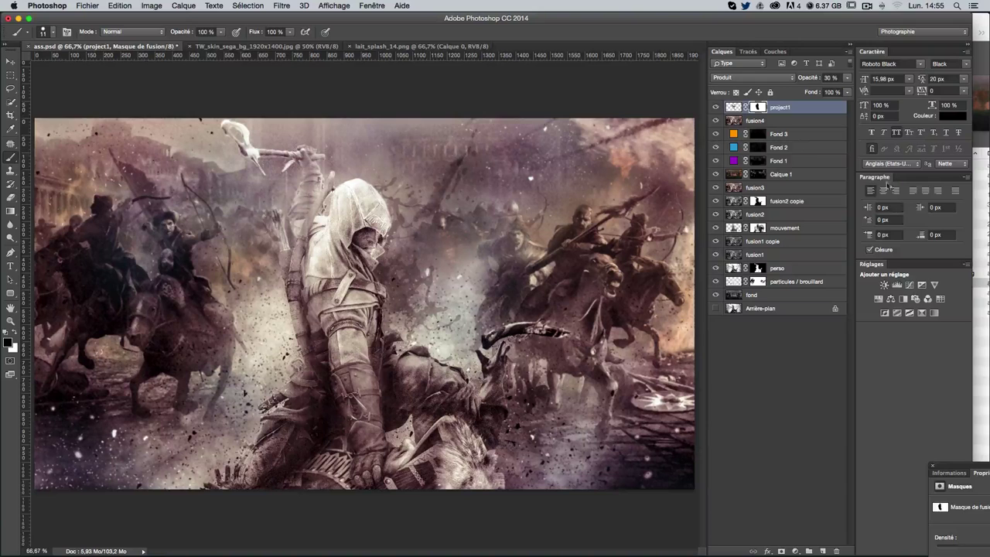
pyautogui.click(982, 366)
# Open ink_and_paint_bottle_splash-other.jpg in Adobe Photoshop CC 2014 via Ouvrir avec
pyautogui.click(864, 264)
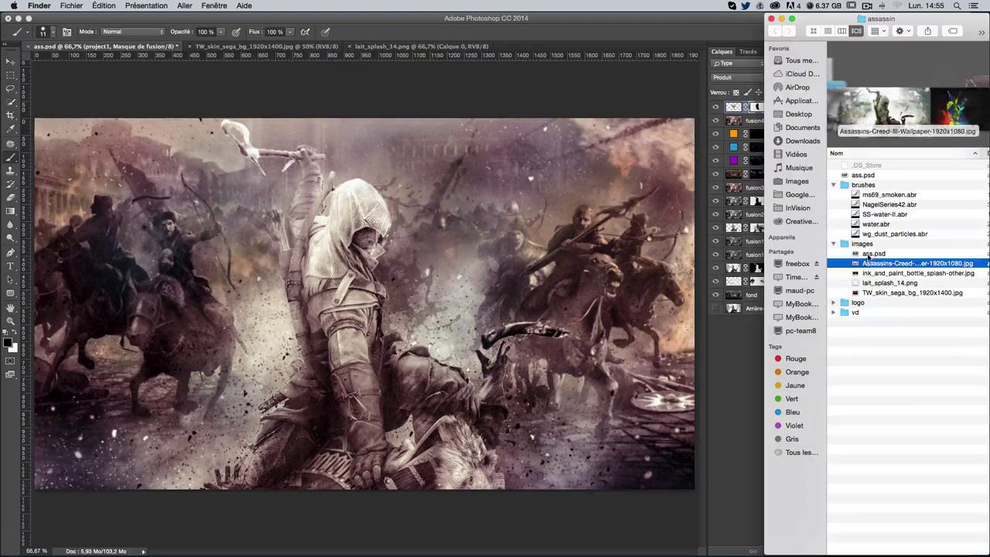
pyautogui.click(875, 274)
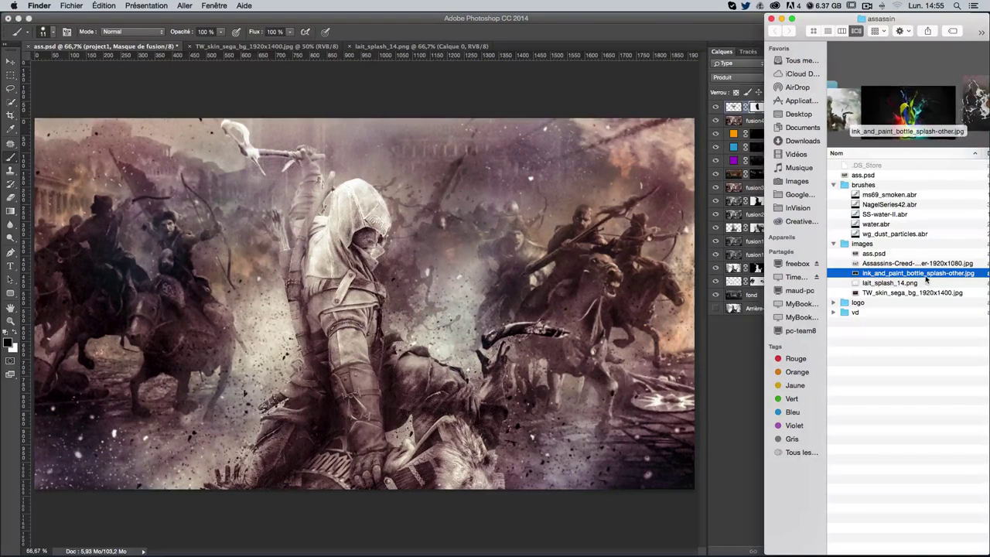
pyautogui.rightClick(911, 277)
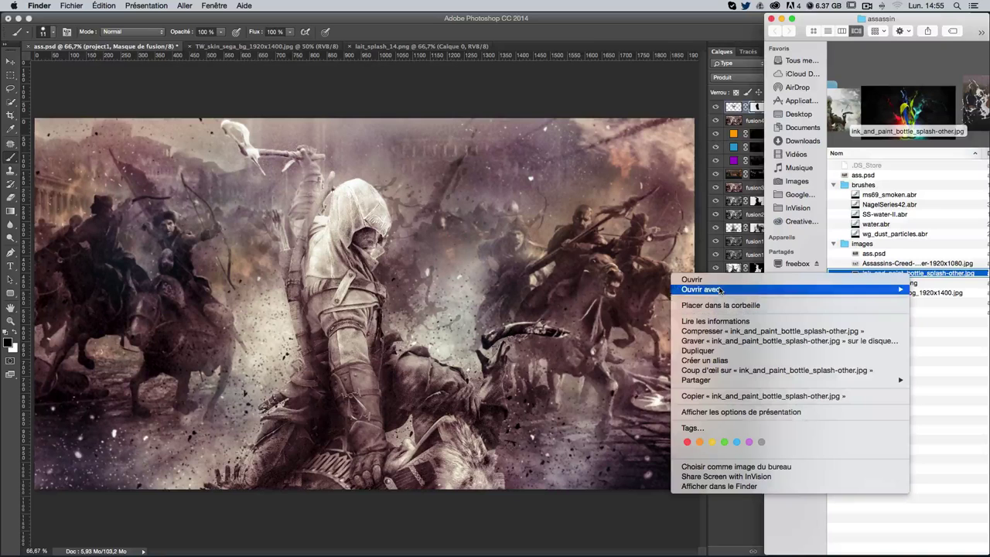
pyautogui.moveTo(700, 290)
pyautogui.click(596, 328)
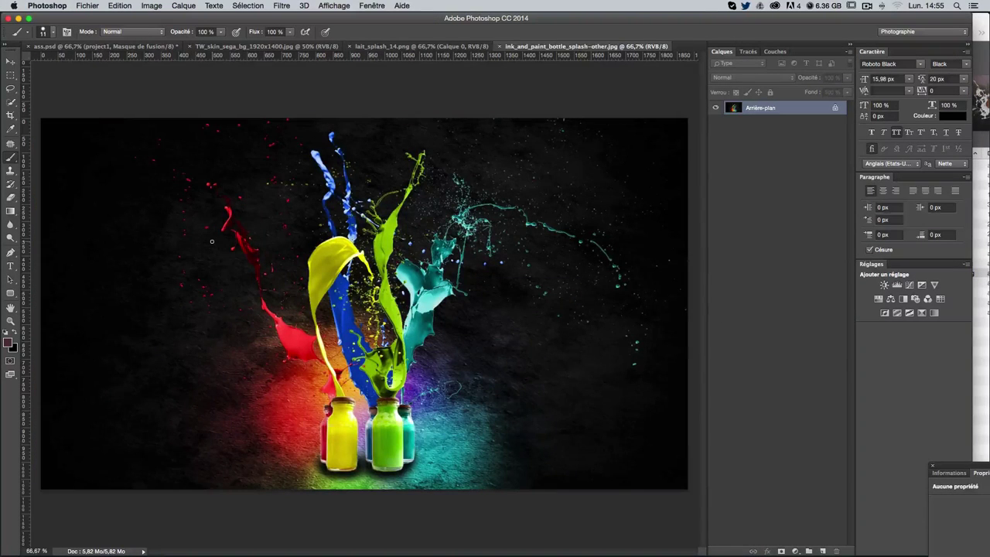
# Convert ink_and_paint_bottle_splash-other.jpg to Niveaux de gris mode, discarding the colour information
pyautogui.click(87, 6)
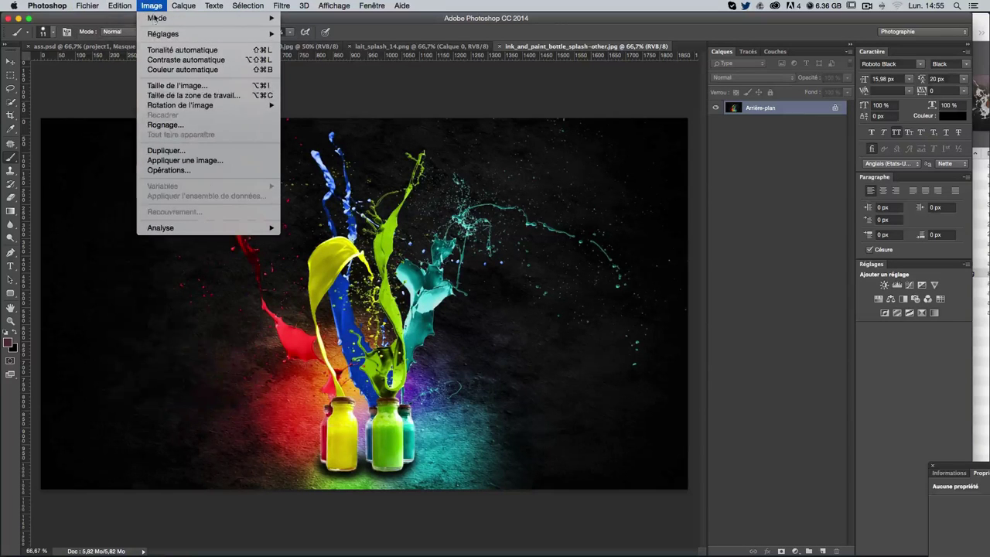
pyautogui.moveTo(158, 17)
pyautogui.click(323, 32)
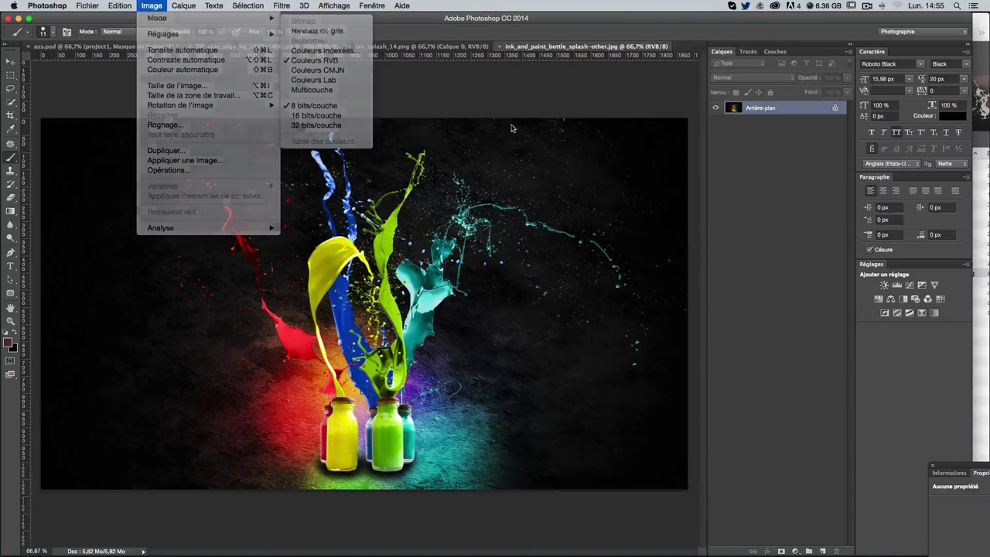
pyautogui.click(564, 215)
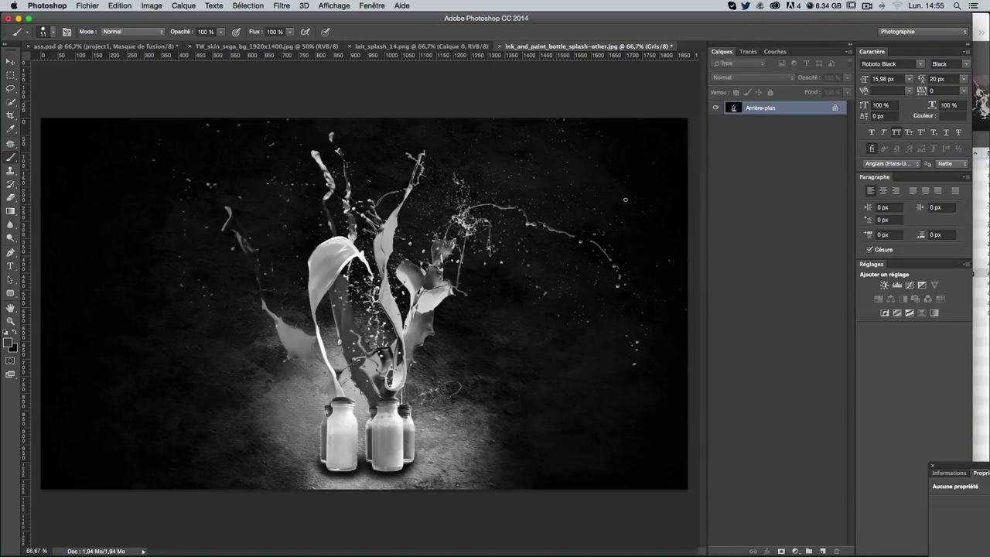
pyautogui.click(251, 6)
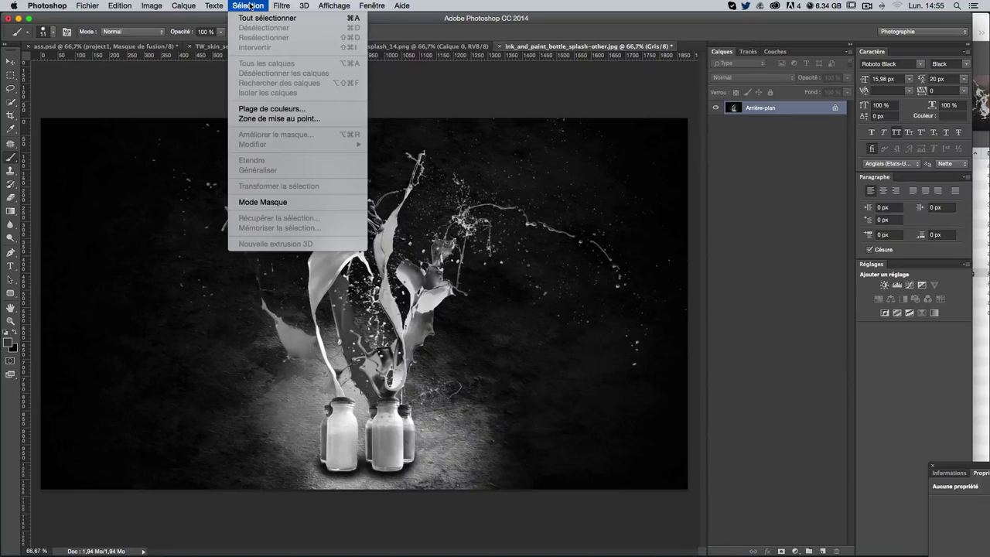
# Select the bright splash and bottles with Plage de couleurs, sampling the milk at Tolérance 115
pyautogui.click(259, 108)
pyautogui.moveTo(679, 120)
pyautogui.mouseDown()
pyautogui.moveTo(698, 90)
pyautogui.moveTo(625, 86)
pyautogui.mouseUp()
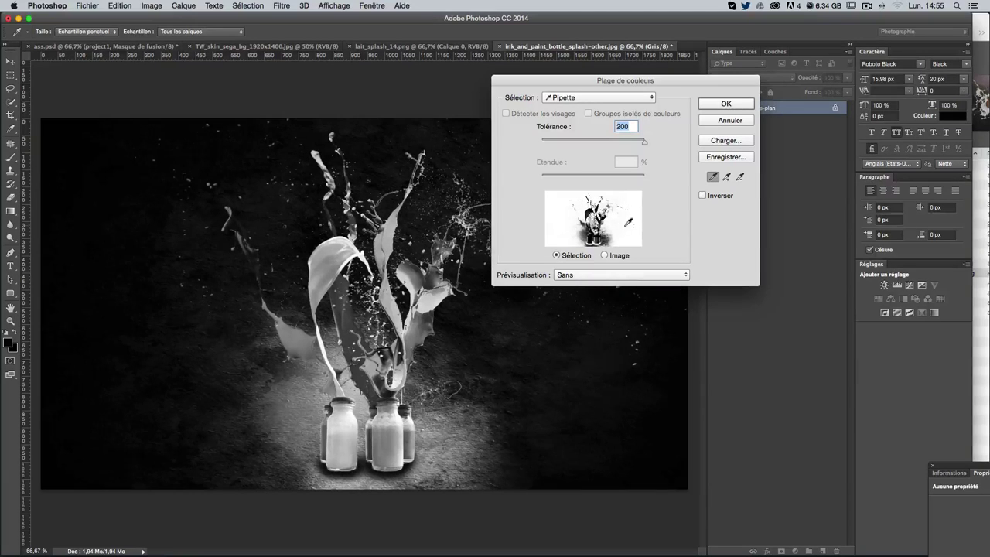
pyautogui.click(346, 261)
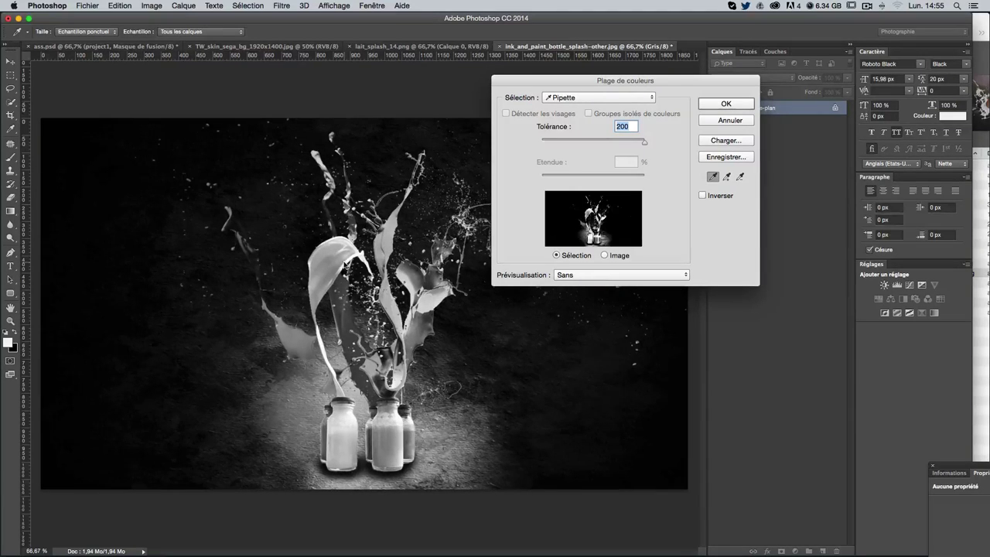
pyautogui.click(349, 260)
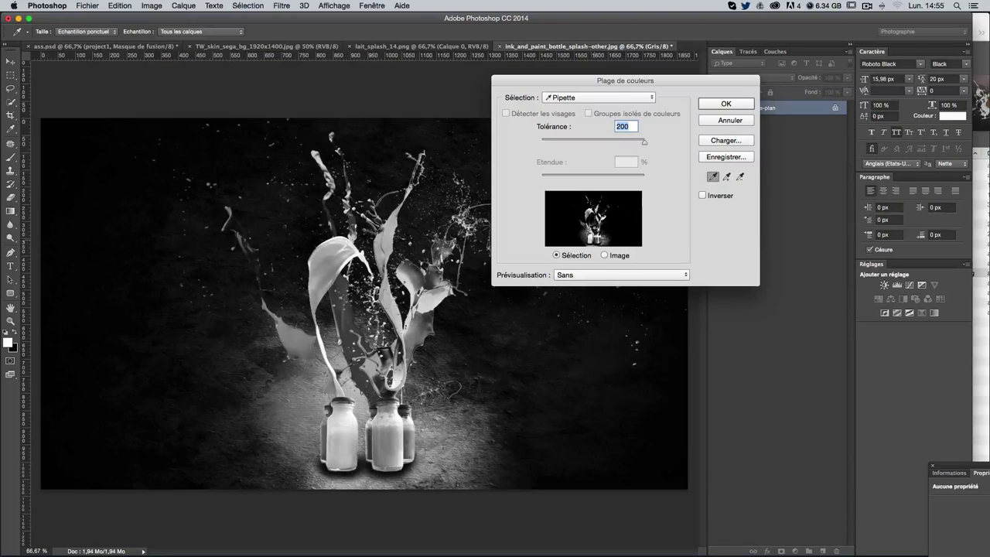
pyautogui.click(80, 143)
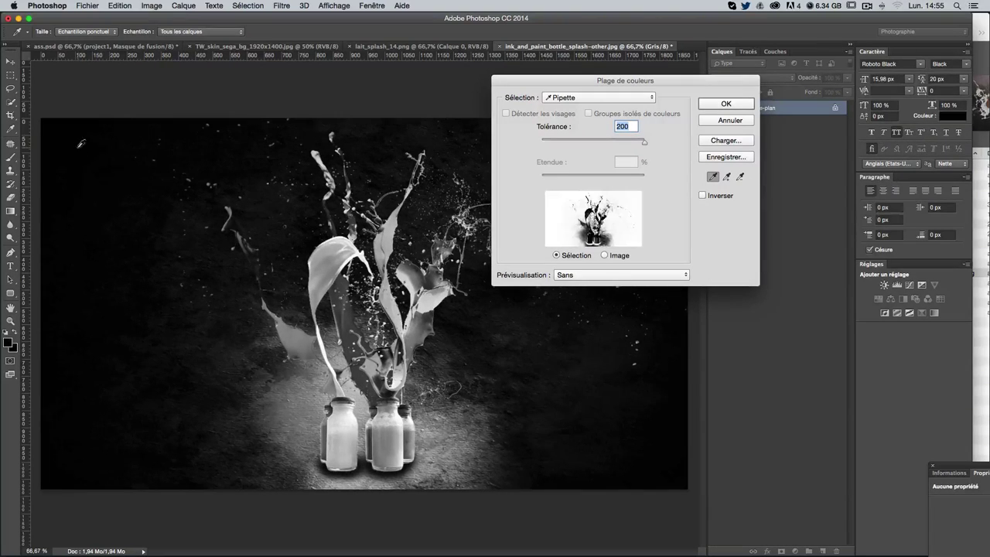
pyautogui.moveTo(589, 147); pyautogui.dragTo(670, 150)
pyautogui.click(725, 102)
pyautogui.press('b')
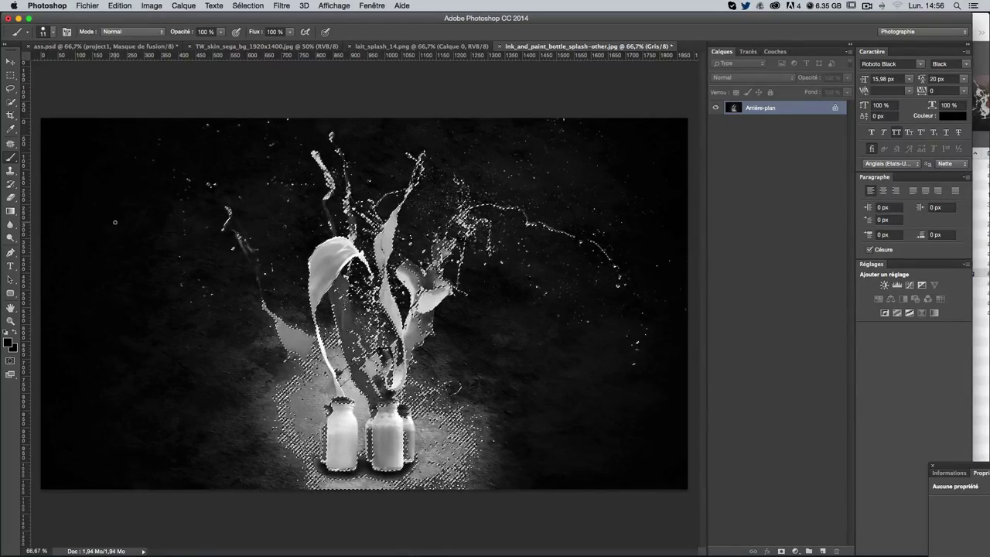
# Paste the copied splash selection into the ass.psd composition as a new layer
pyautogui.click(67, 46)
pyautogui.click(10, 61)
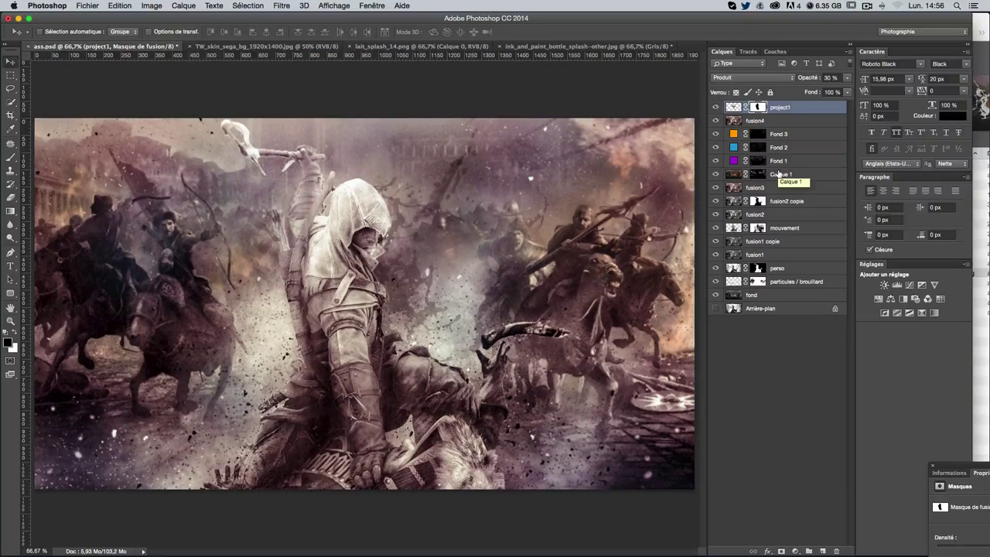
pyautogui.hotkey('ctrl', 'v')
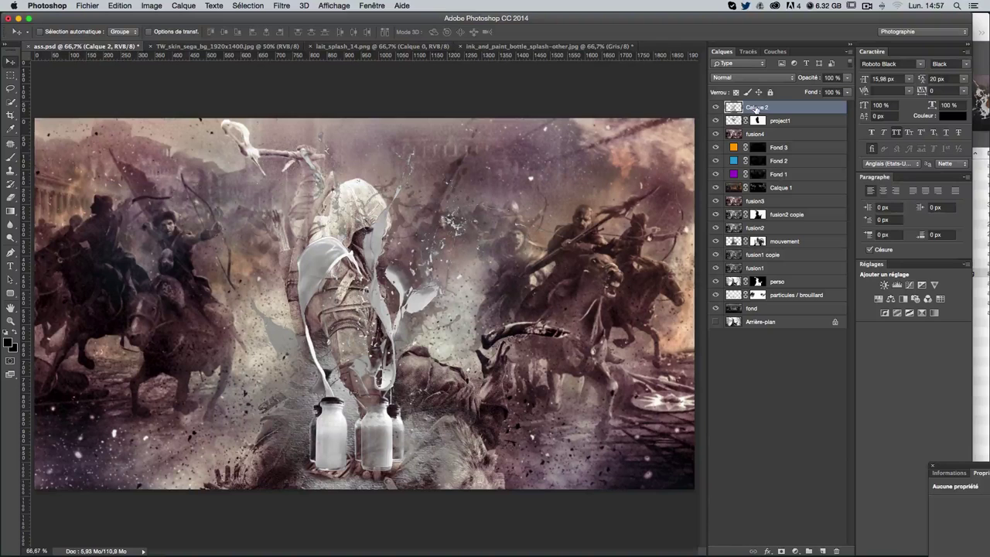
# Rename the pasted layer project2 and set its blend mode to Produit
pyautogui.doubleClick(756, 107)
pyautogui.write('la')
pyautogui.press('Return')
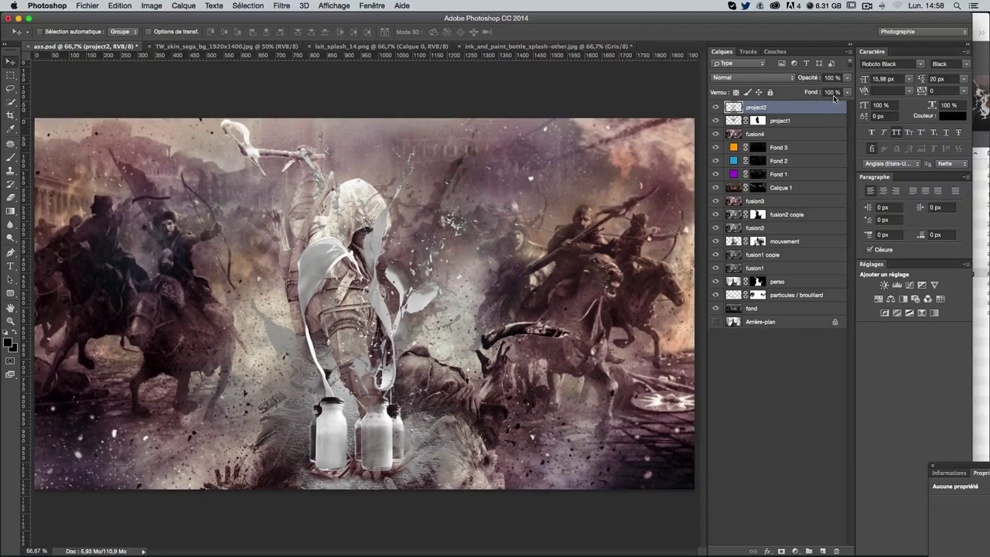
pyautogui.click(727, 78)
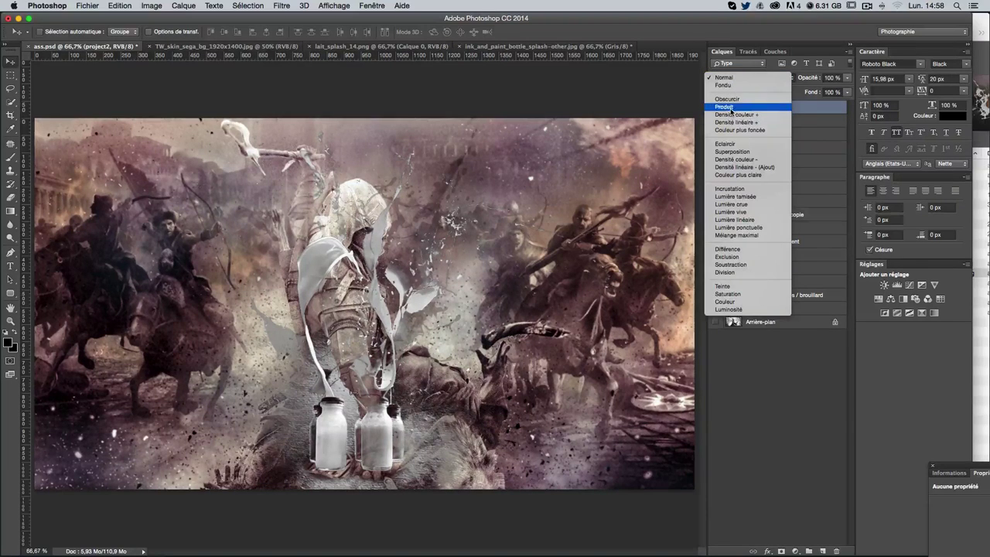
pyautogui.click(727, 100)
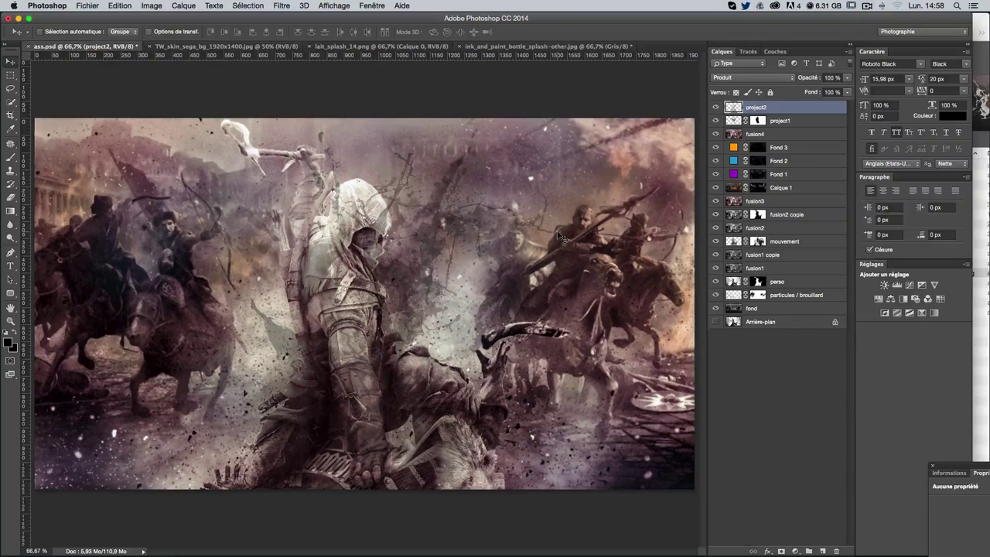
# Apply Levels to project2 with black input 27 and midtones 0.83
pyautogui.press('Up')
pyautogui.press('Down')
pyautogui.press('super+l')
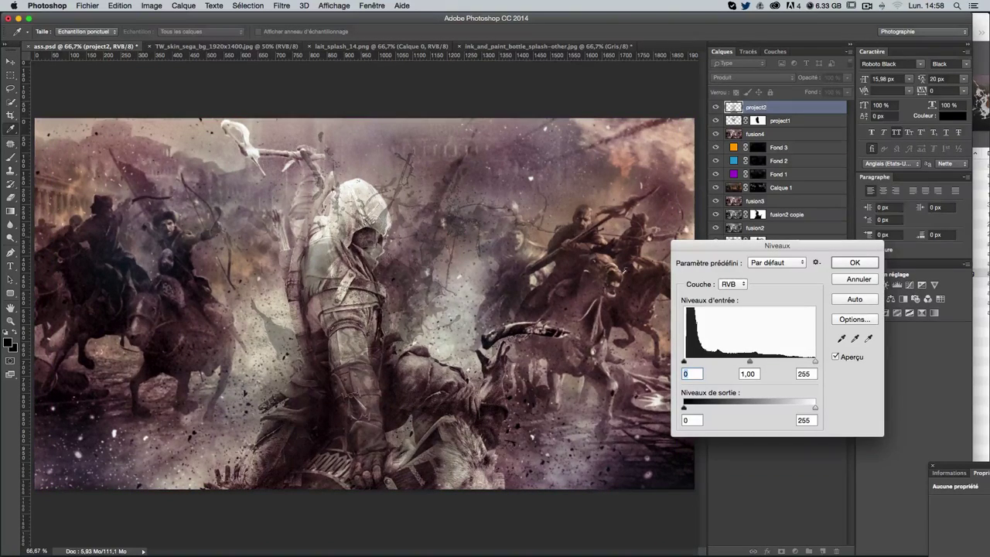
pyautogui.moveTo(685, 362); pyautogui.dragTo(762, 362)
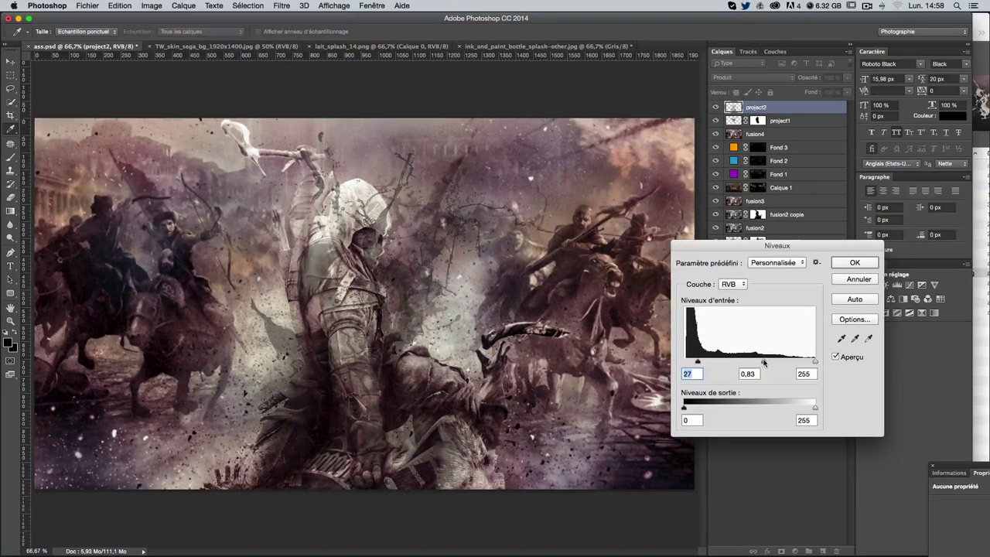
pyautogui.click(762, 362)
pyautogui.click(850, 265)
pyautogui.press('v')
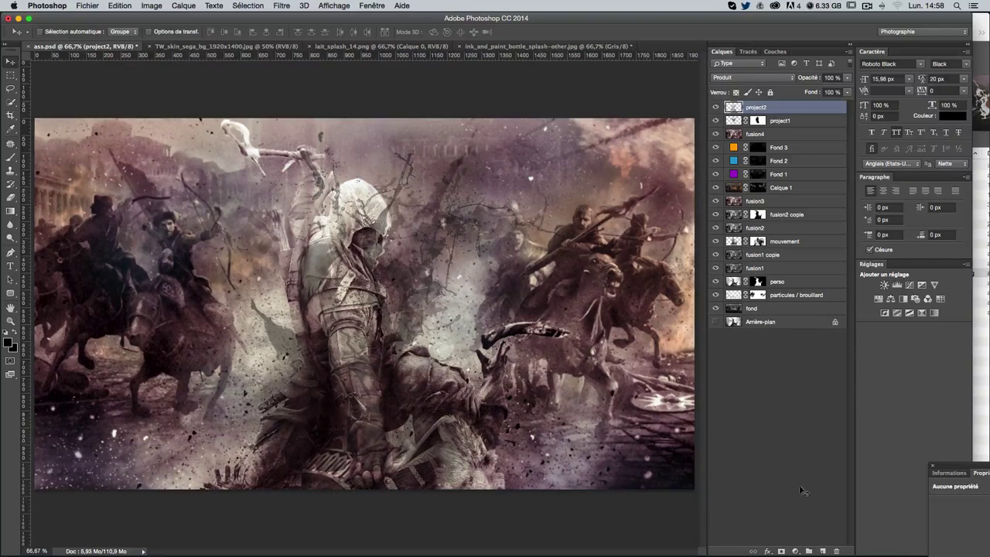
# Add a Solid Color fill layer in saturated red ef1d1d
pyautogui.click(794, 550)
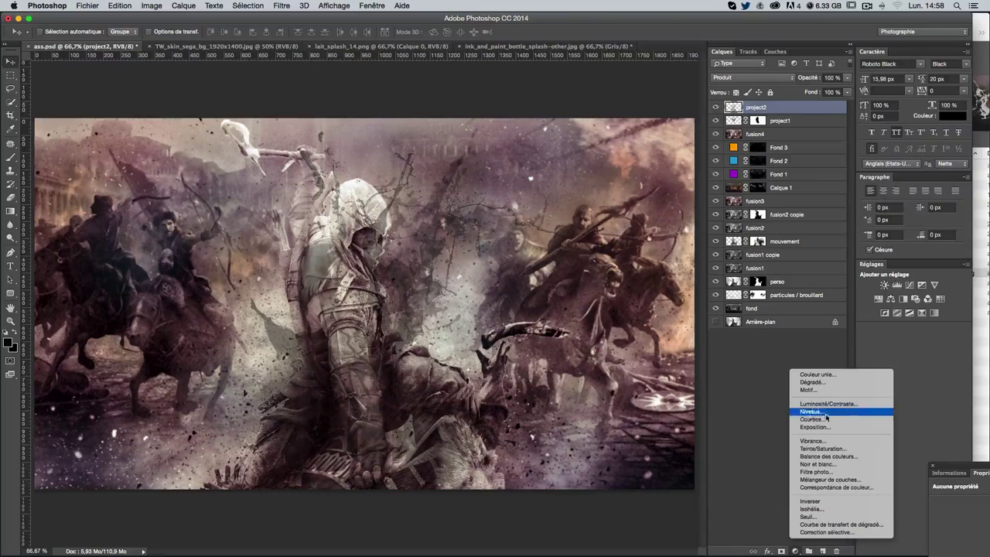
pyautogui.click(817, 374)
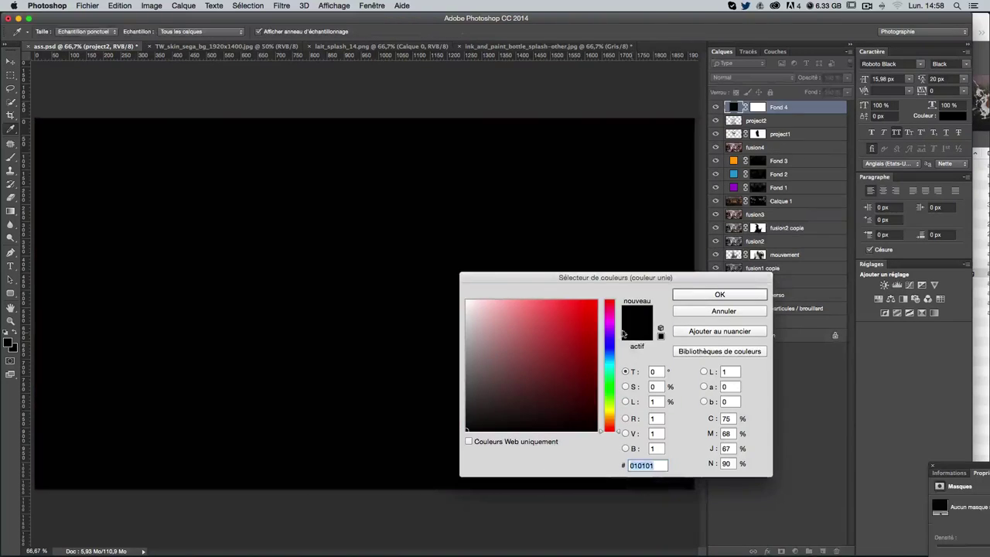
pyautogui.click(595, 308)
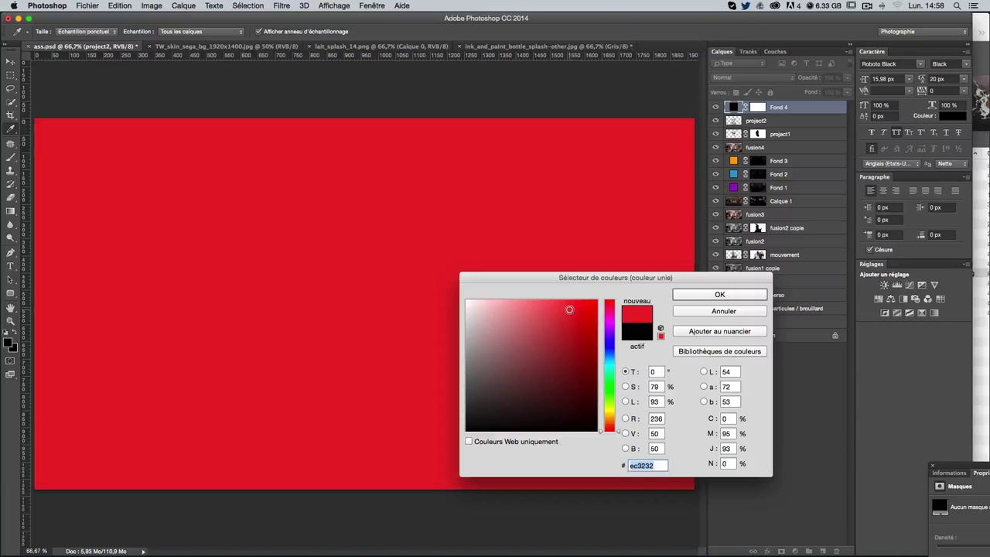
pyautogui.click(580, 308)
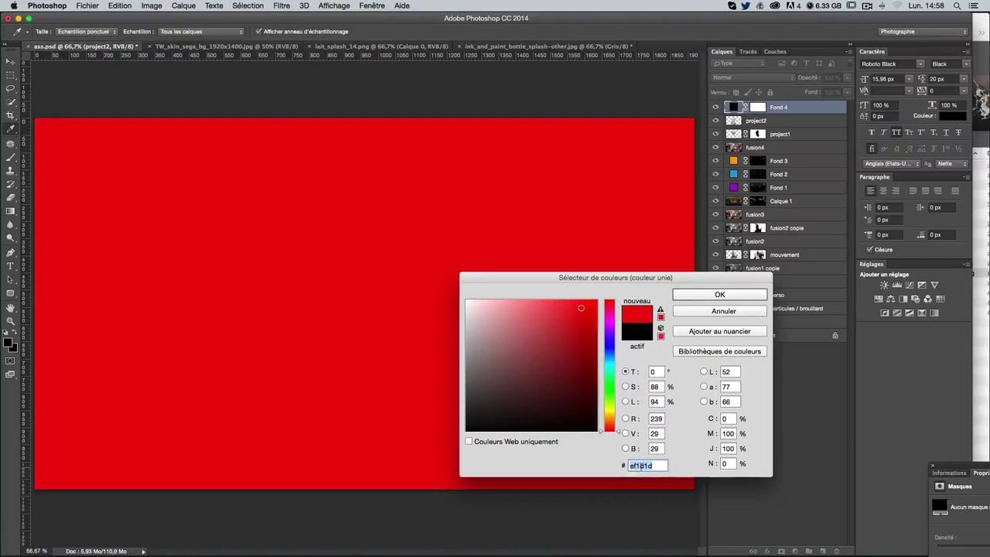
pyautogui.click(723, 294)
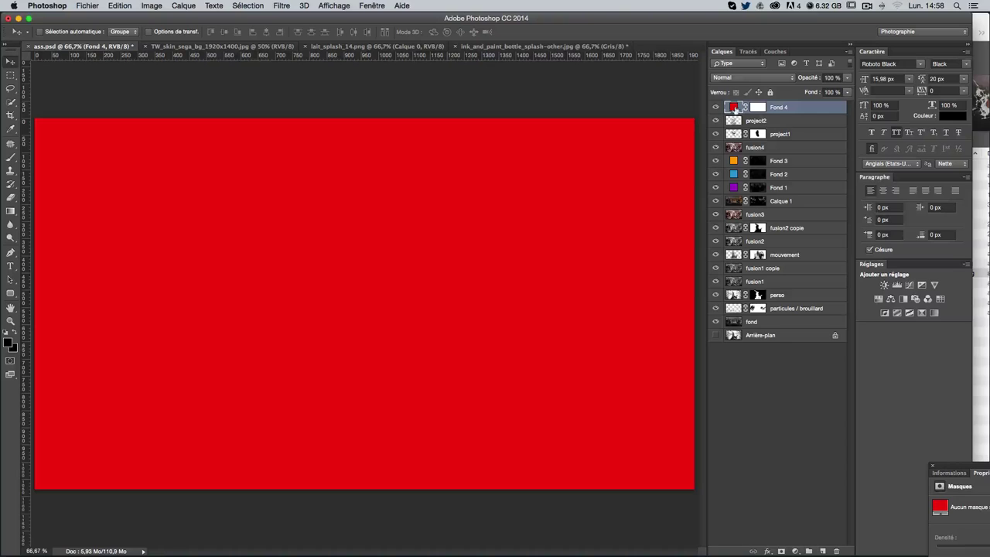
# Rename the fill layer 'rouge' and clip it to the project2 splash layer
pyautogui.doubleClick(783, 111)
pyautogui.write('rouge')
pyautogui.press('Return')
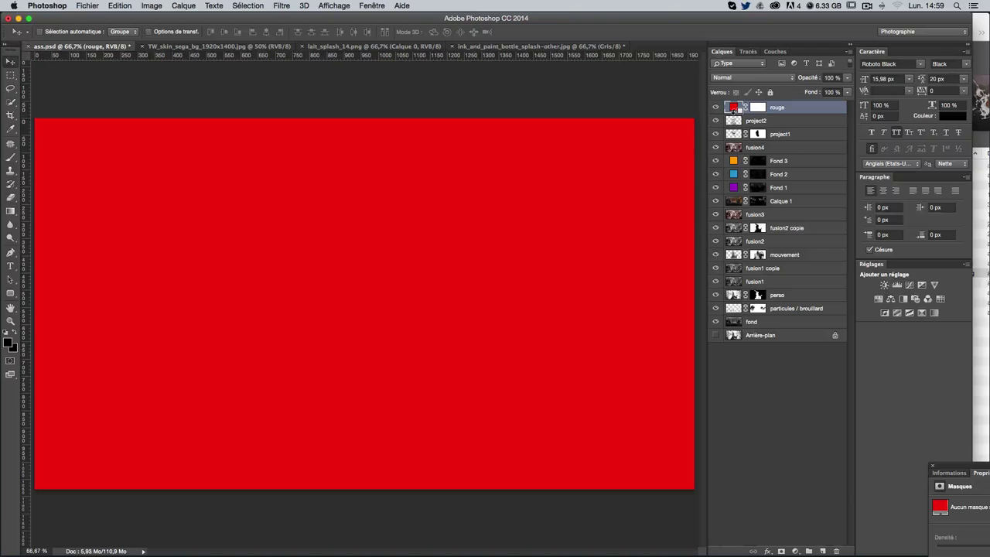
pyautogui.keyDown('alt'); pyautogui.click(733, 113); pyautogui.keyUp('alt')
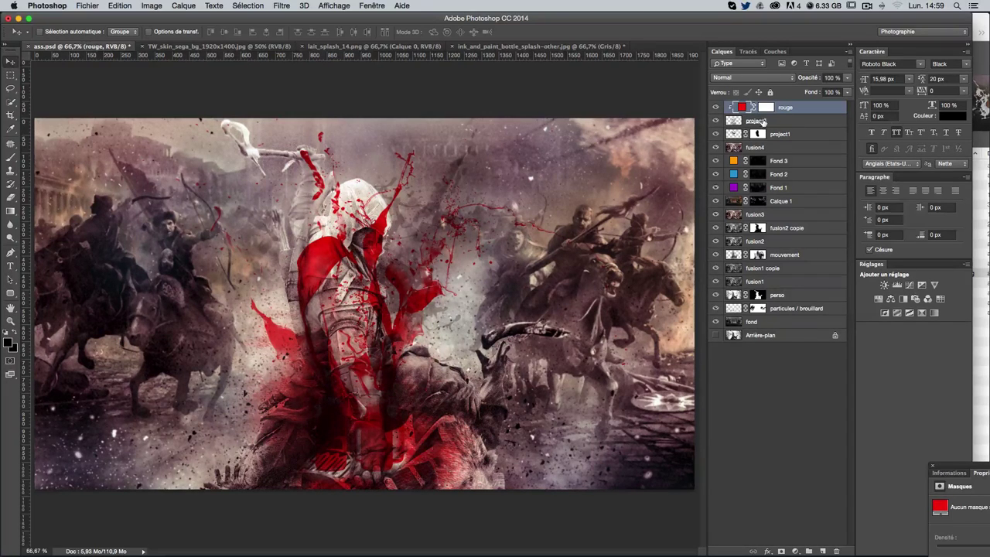
# Drag the red project2 splash over the hooded figure's hood and chest, nudging it into place
pyautogui.click(796, 126)
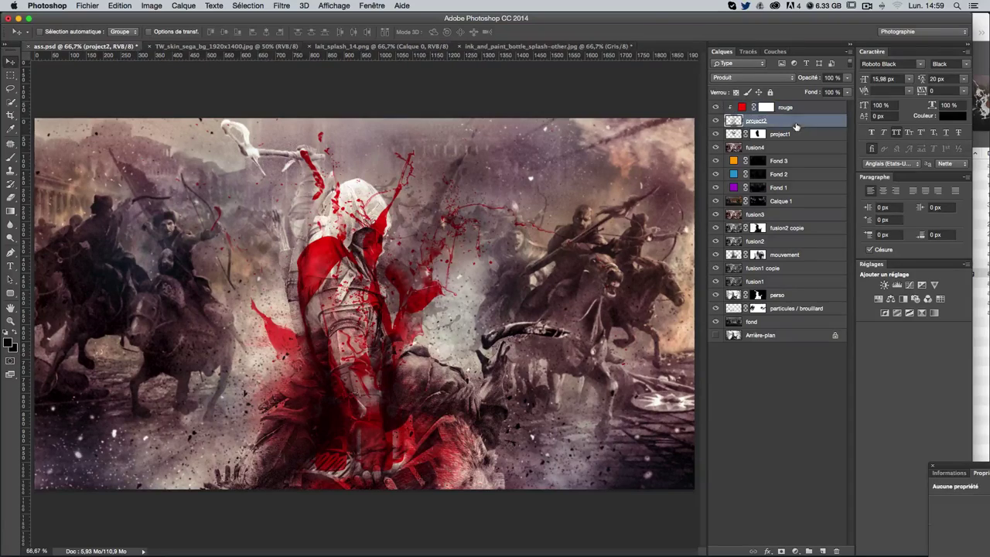
pyautogui.moveTo(444, 311)
pyautogui.mouseDown()
pyautogui.moveTo(377, 317)
pyautogui.moveTo(369, 348)
pyautogui.moveTo(397, 346)
pyautogui.moveTo(400, 247)
pyautogui.mouseUp()
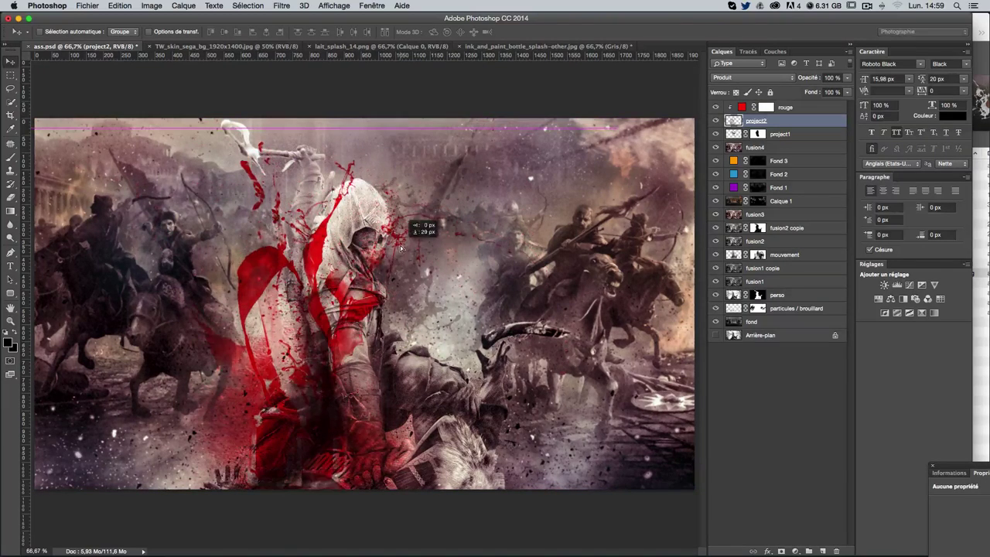
pyautogui.moveTo(400, 248)
pyautogui.mouseDown()
pyautogui.moveTo(426, 394)
pyautogui.moveTo(492, 459)
pyautogui.mouseUp()
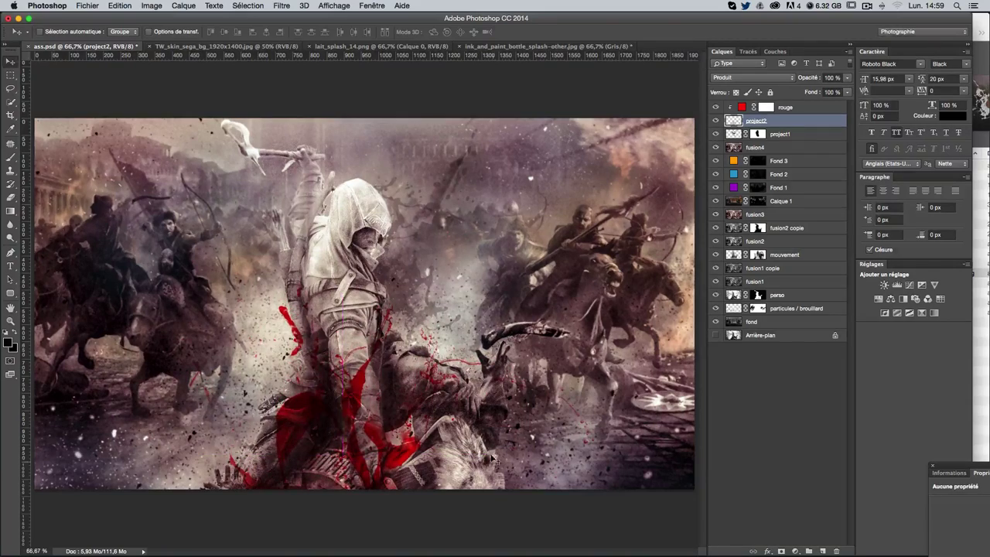
pyautogui.moveTo(492, 458); pyautogui.dragTo(464, 286)
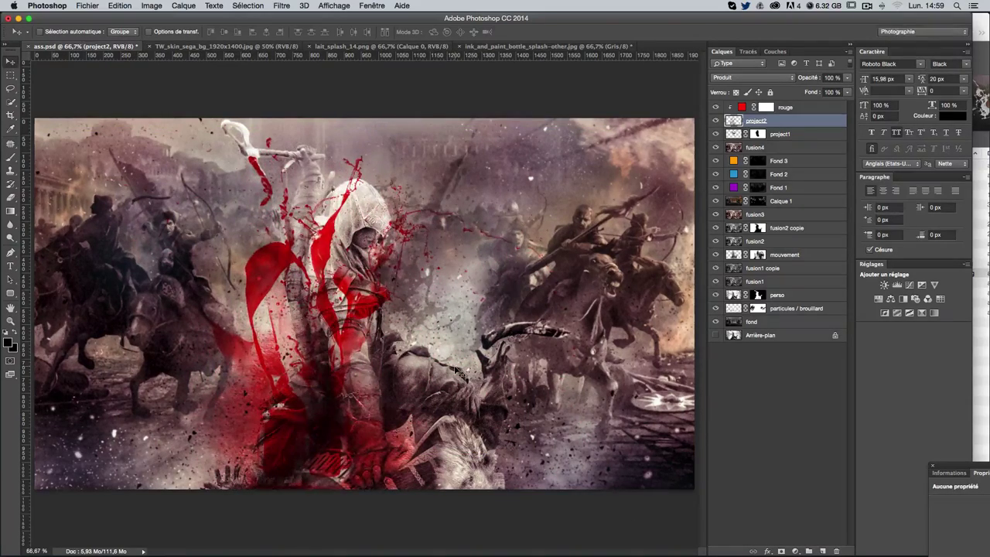
pyautogui.moveTo(458, 371)
pyautogui.mouseDown()
pyautogui.moveTo(447, 350)
pyautogui.moveTo(446, 386)
pyautogui.mouseUp()
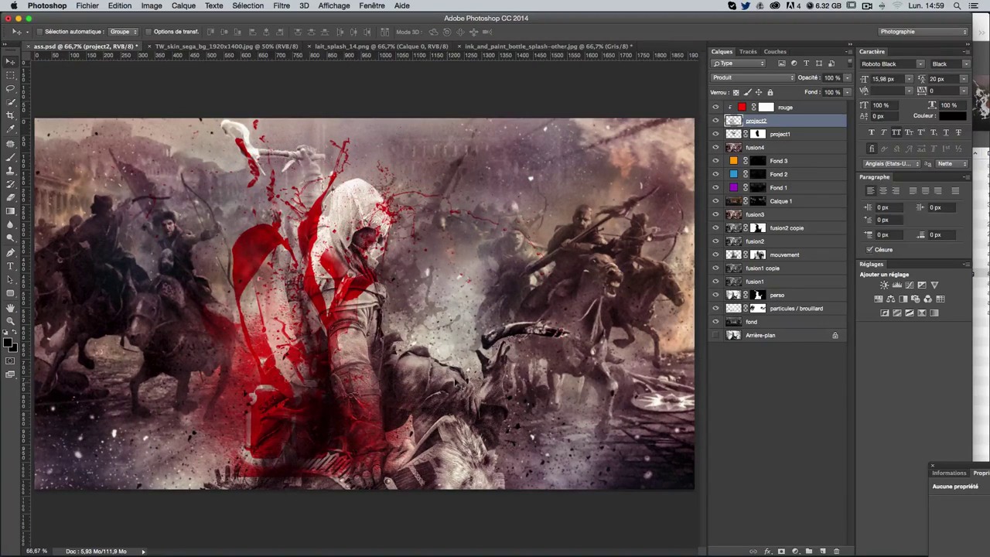
pyautogui.moveTo(446, 387)
pyautogui.mouseDown()
pyautogui.moveTo(447, 280)
pyautogui.moveTo(459, 283)
pyautogui.moveTo(446, 267)
pyautogui.mouseUp()
pyautogui.moveTo(446, 327); pyautogui.dragTo(446, 331)
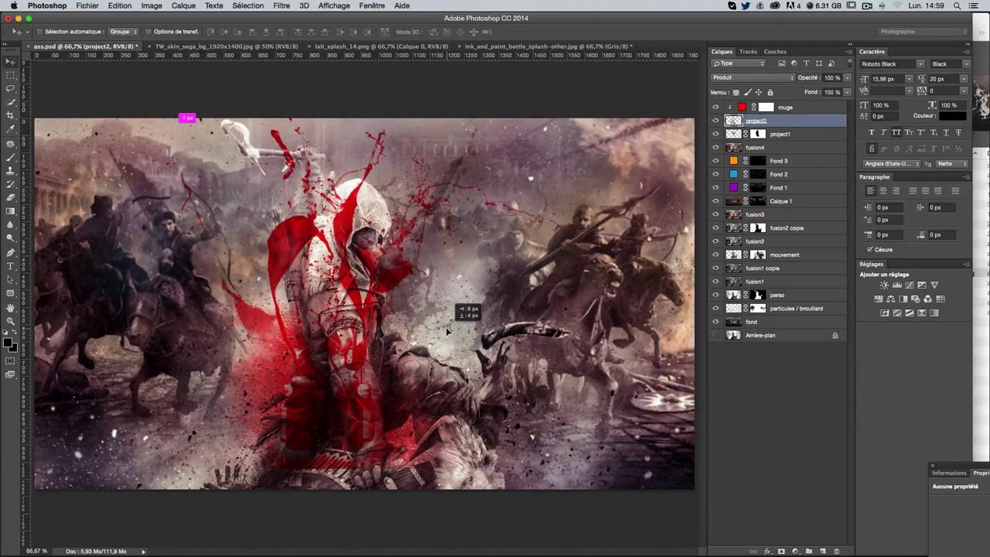
pyautogui.press('Down')
pyautogui.press('Down')
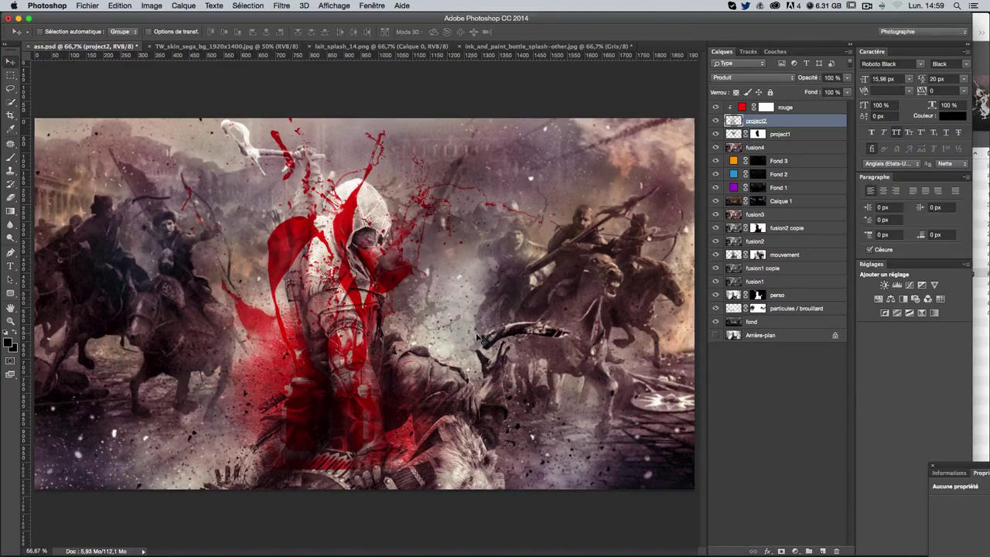
pyautogui.press('Right')
pyautogui.press('Right')
pyautogui.press('Right')
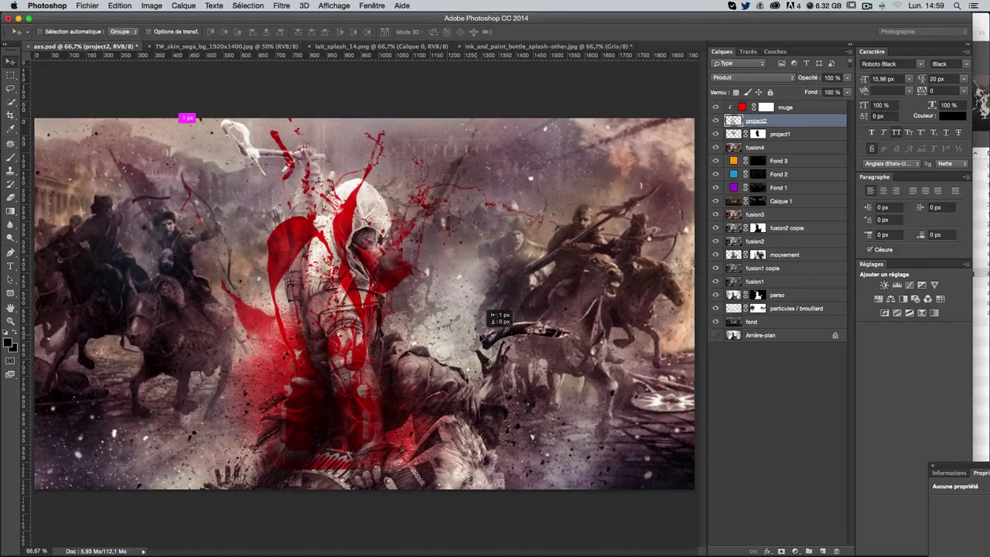
pyautogui.press('Right')
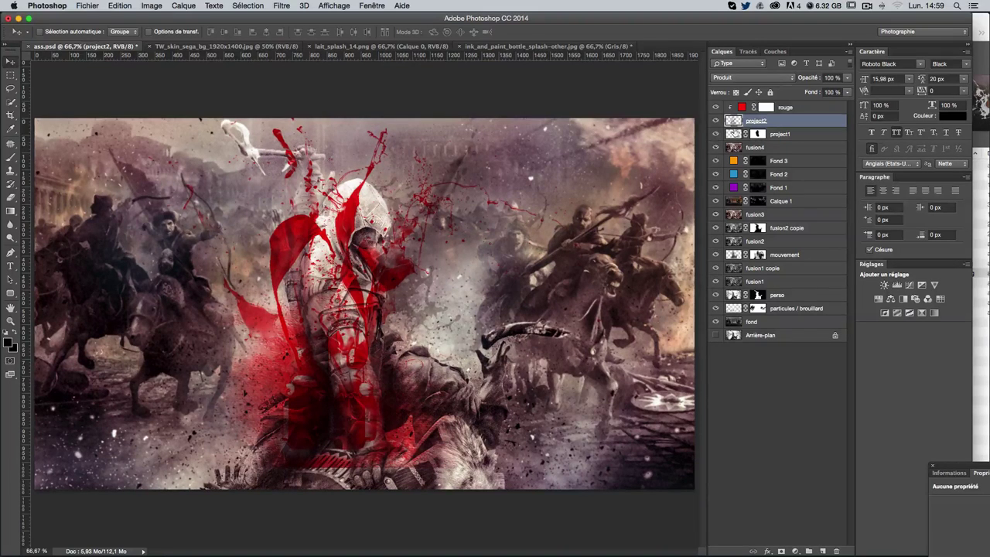
# Add a layer mask to project2 and pick a smaller textured 2500 px brush
pyautogui.click(781, 551)
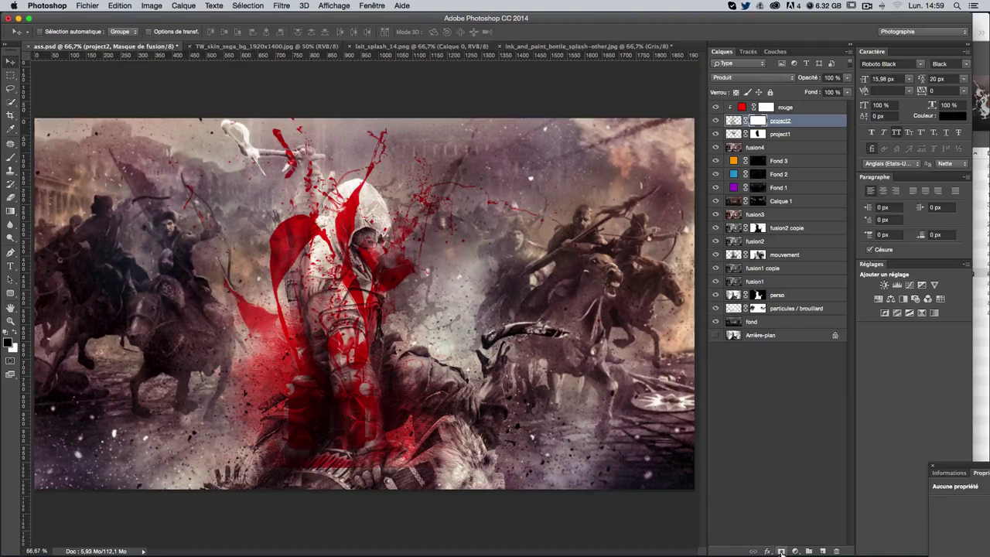
pyautogui.click(11, 162)
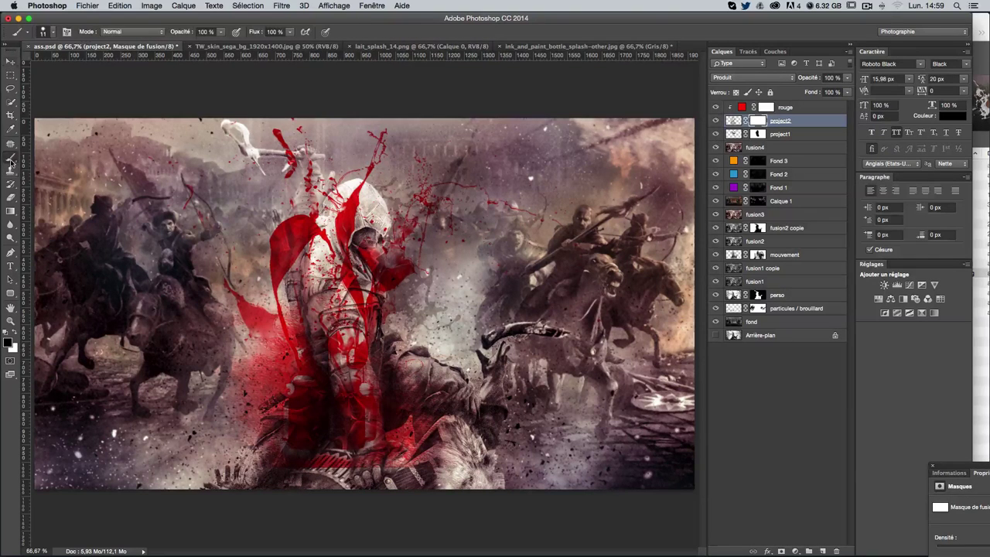
pyautogui.click(48, 35)
pyautogui.scroll(-5, 83, 282)
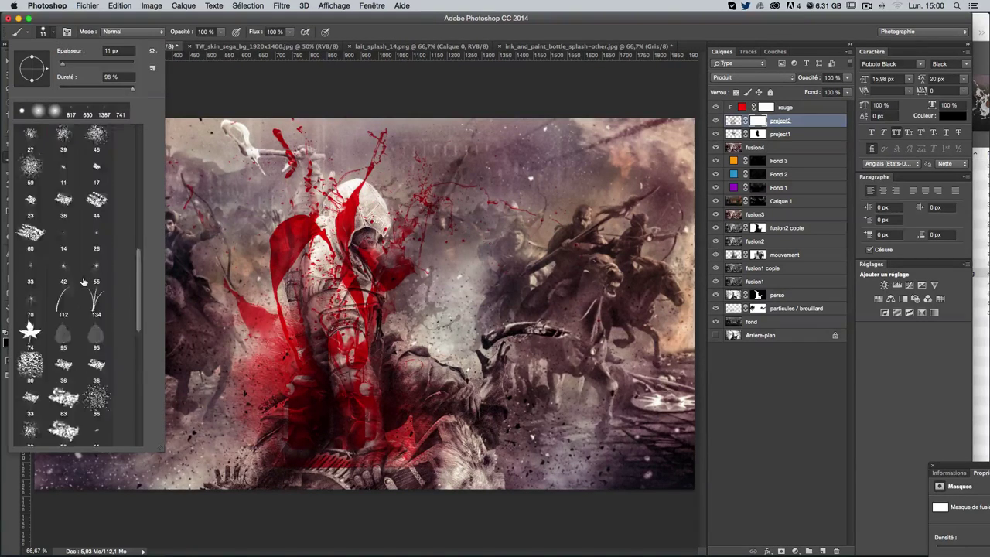
pyautogui.scroll(-5, 83, 283)
pyautogui.scroll(-5, 83, 282)
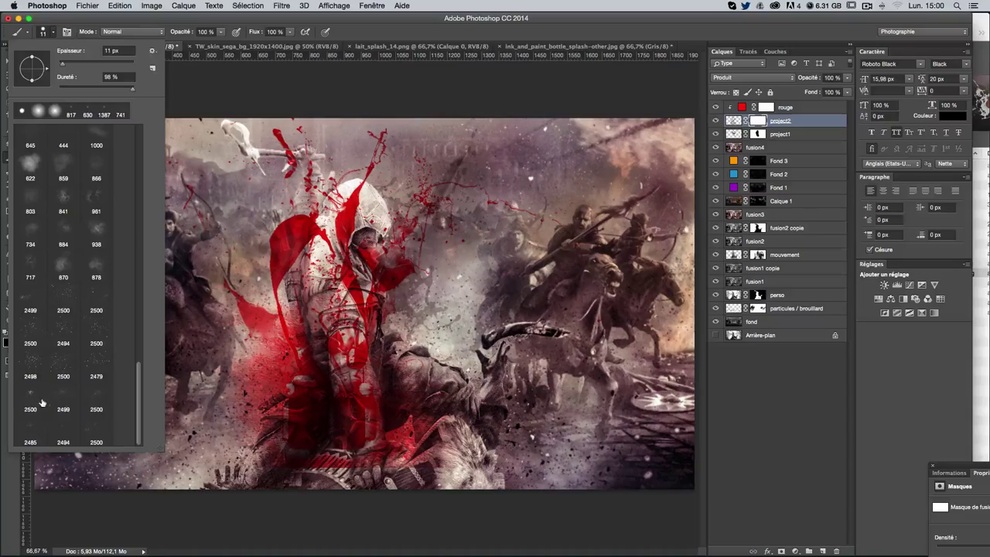
pyautogui.click(31, 399)
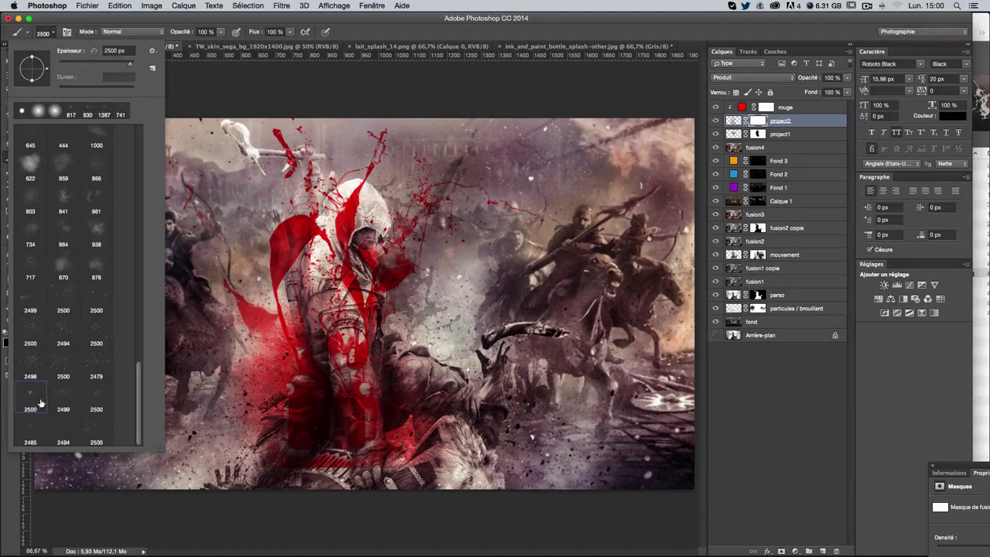
pyautogui.press('Return')
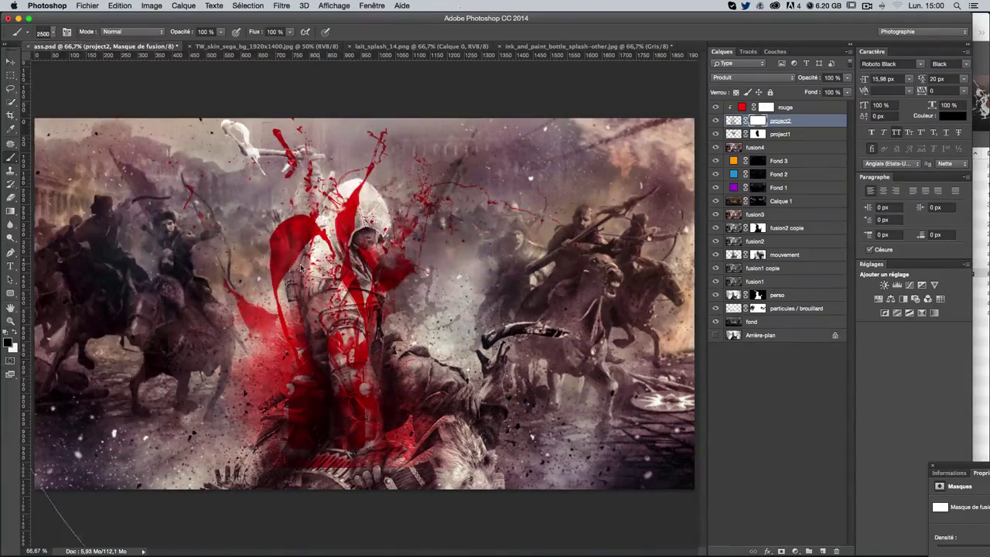
pyautogui.moveTo(464, 259)
pyautogui.mouseDown()
pyautogui.moveTo(421, 259)
pyautogui.moveTo(440, 216)
pyautogui.mouseUp()
# Mask out the red splash over the figure's head, left arm, nearby riders and lower body
pyautogui.moveTo(332, 224); pyautogui.dragTo(387, 228)
pyautogui.moveTo(298, 186)
pyautogui.mouseDown()
pyautogui.moveTo(255, 255)
pyautogui.moveTo(270, 230)
pyautogui.moveTo(258, 286)
pyautogui.mouseUp()
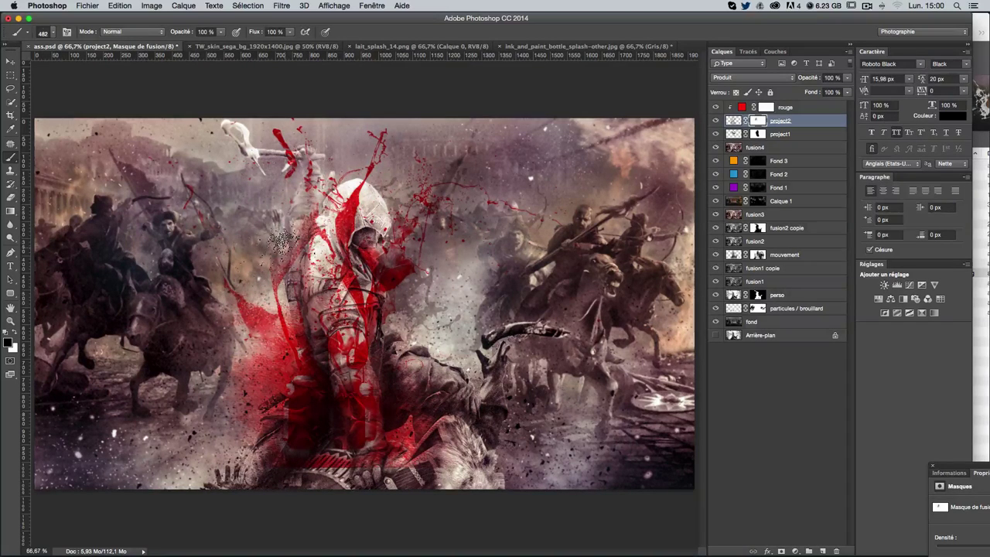
pyautogui.moveTo(271, 277)
pyautogui.mouseDown()
pyautogui.moveTo(247, 277)
pyautogui.moveTo(319, 211)
pyautogui.mouseUp()
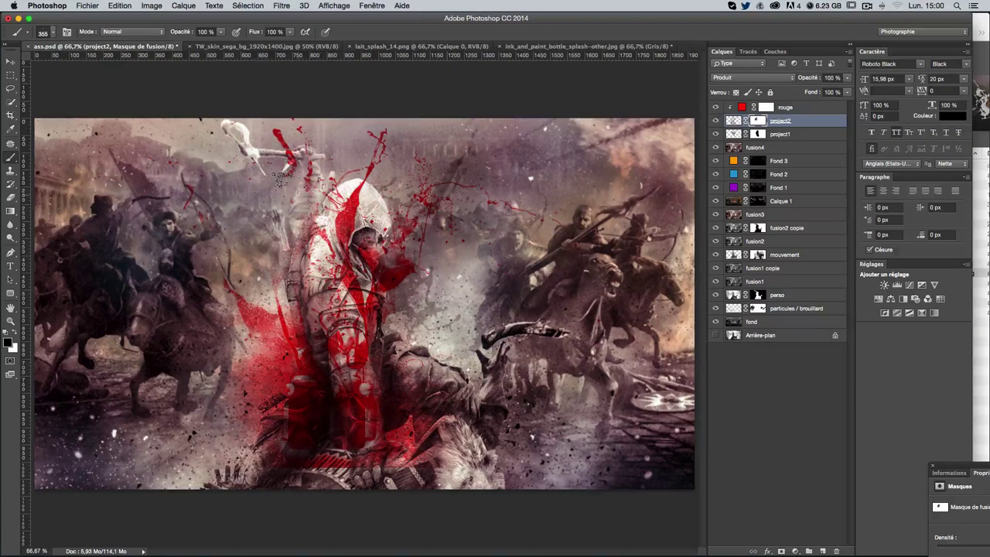
pyautogui.click(206, 259)
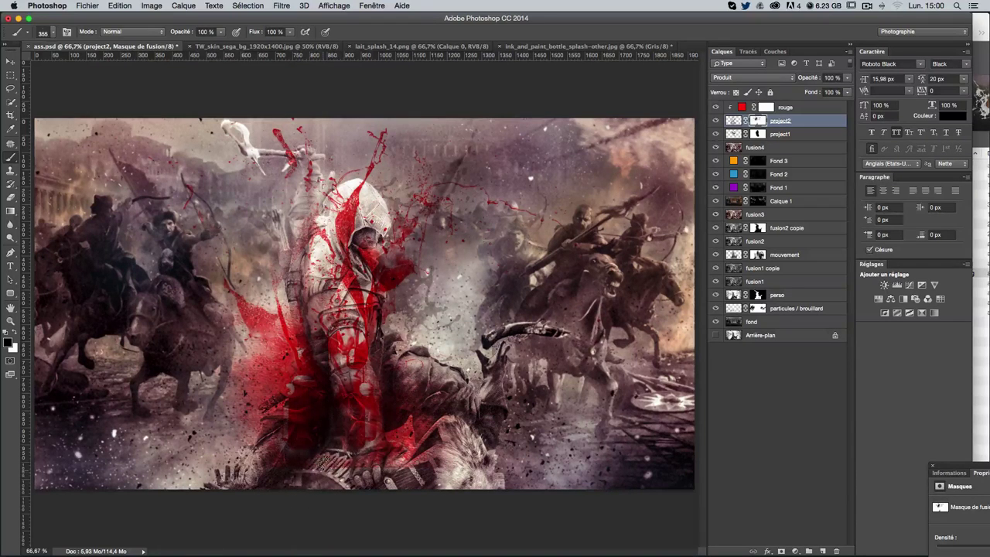
pyautogui.moveTo(327, 470); pyautogui.dragTo(335, 465)
pyautogui.moveTo(343, 481)
pyautogui.mouseDown()
pyautogui.moveTo(411, 442)
pyautogui.moveTo(341, 396)
pyautogui.moveTo(357, 344)
pyautogui.moveTo(263, 173)
pyautogui.mouseUp()
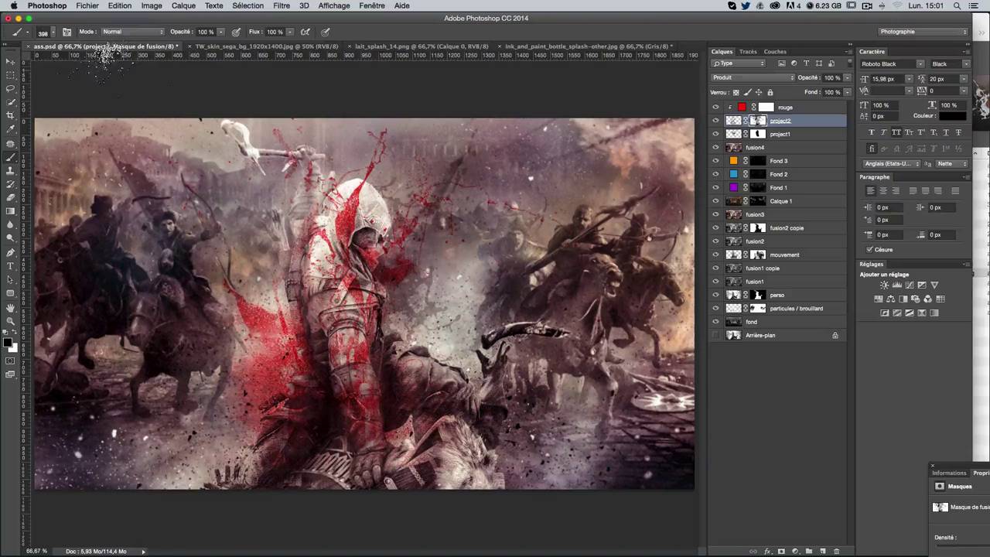
# Switch to a small hard round brush at 22% opacity
pyautogui.click(49, 35)
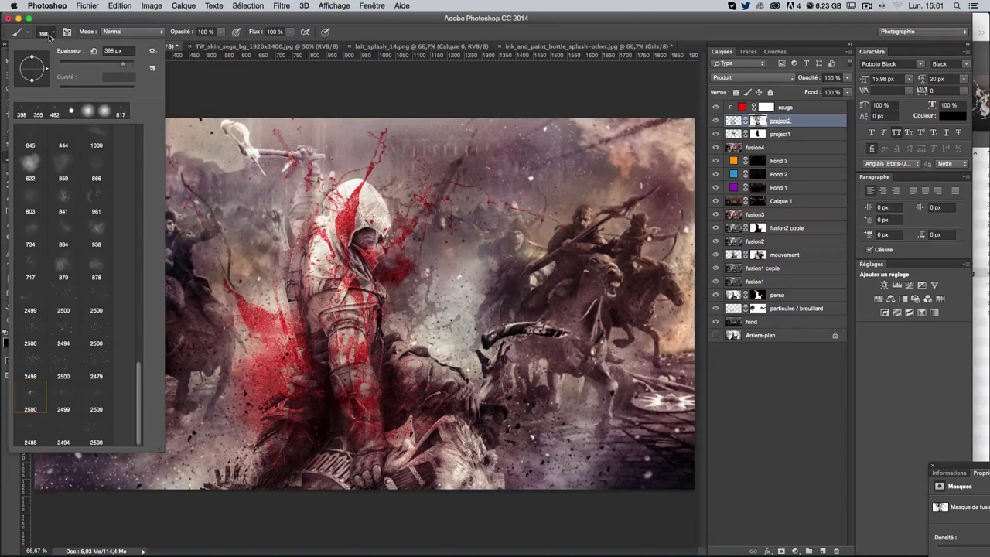
pyautogui.scroll(10, 75, 178)
pyautogui.scroll(10, 75, 179)
pyautogui.click(64, 141)
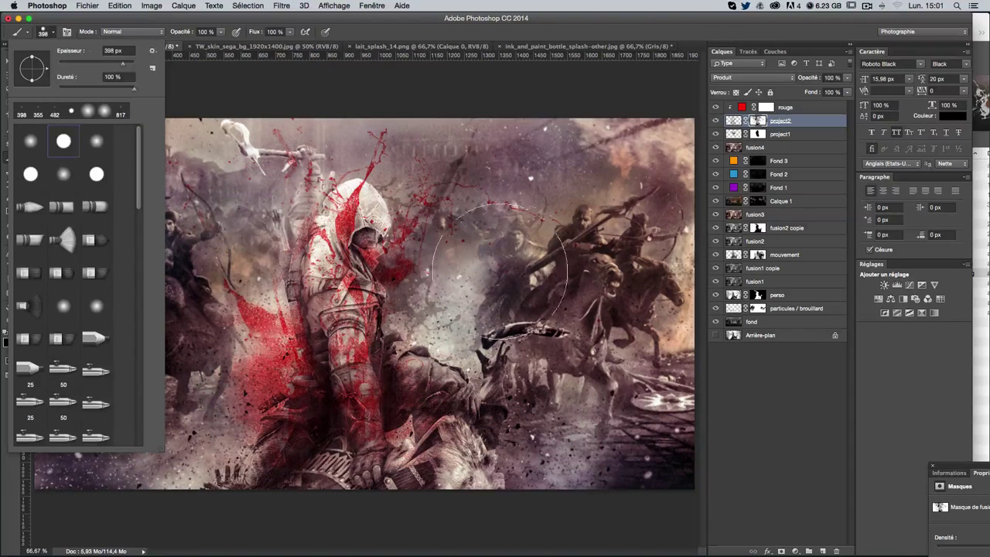
pyautogui.moveTo(453, 254); pyautogui.dragTo(417, 263)
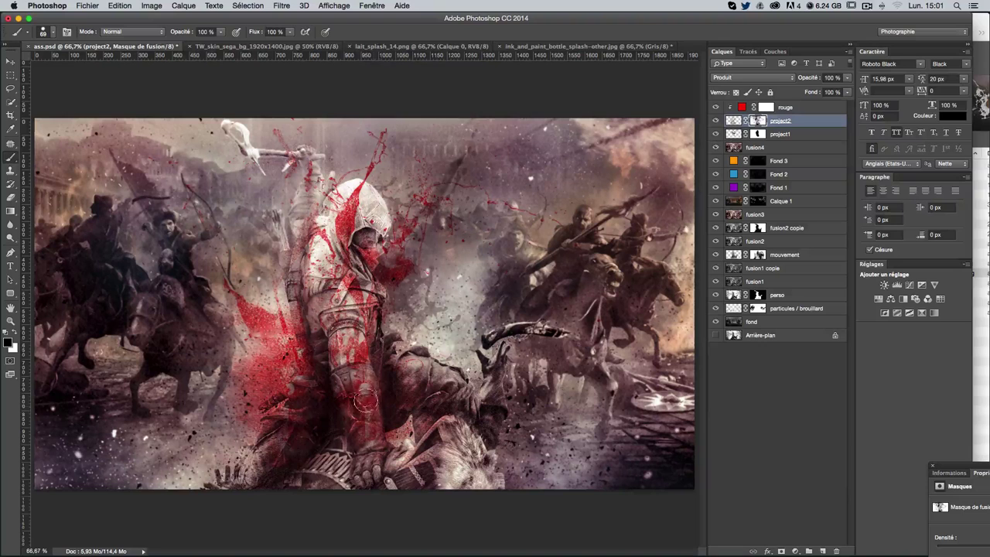
pyautogui.click(217, 33)
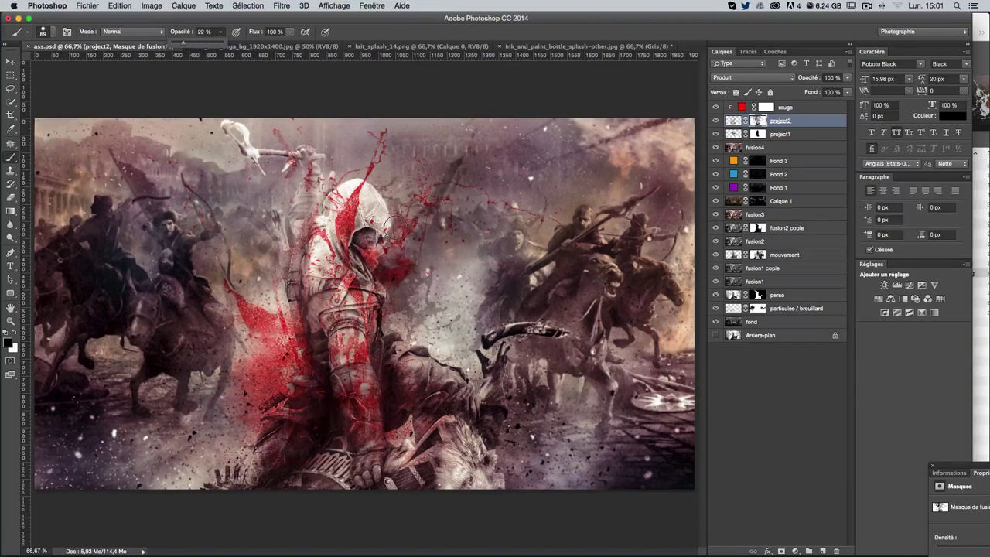
pyautogui.click(381, 259)
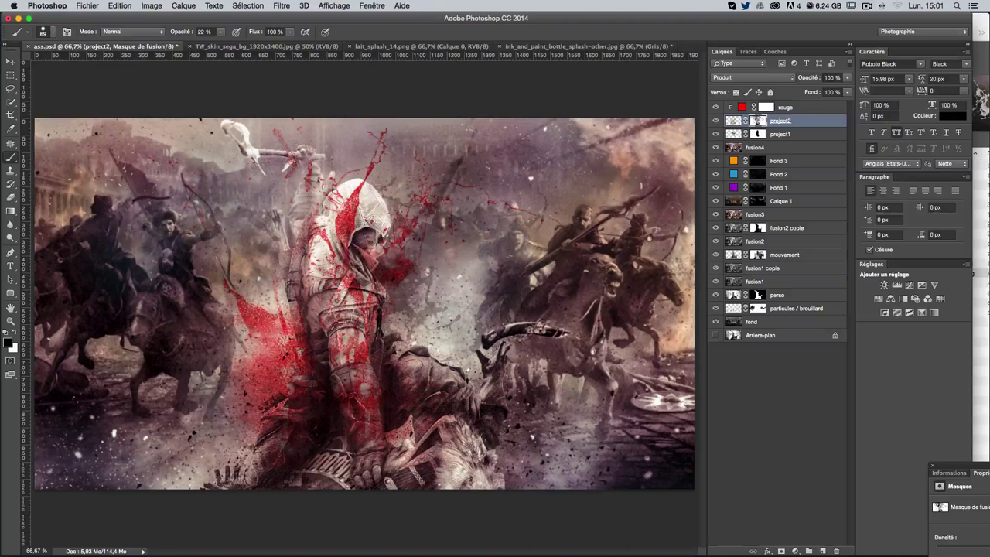
# Fade the red splatter over the face, shoulder, chest, hand and left of the figure
pyautogui.moveTo(360, 240); pyautogui.dragTo(361, 259)
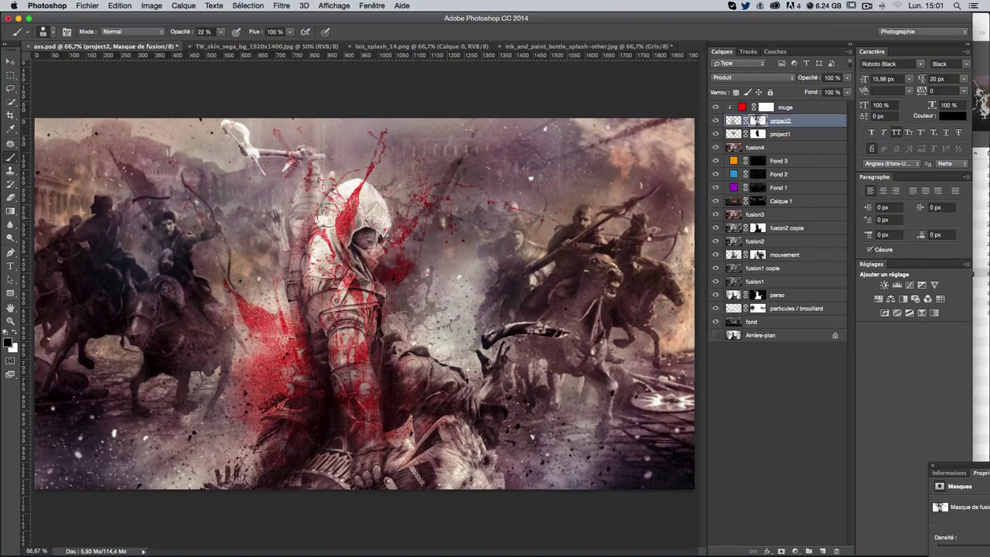
pyautogui.moveTo(317, 232); pyautogui.dragTo(338, 185)
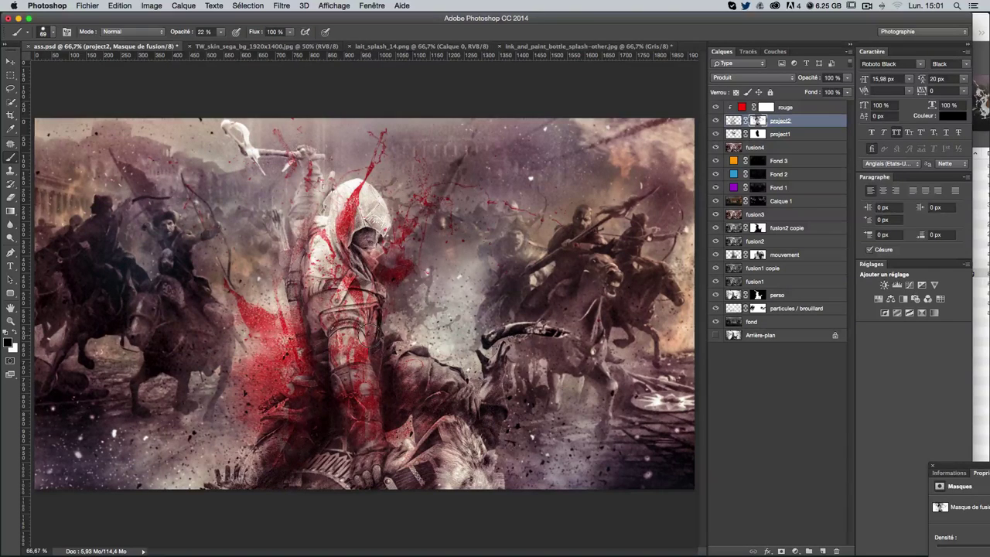
pyautogui.moveTo(391, 278)
pyautogui.mouseDown()
pyautogui.moveTo(379, 298)
pyautogui.moveTo(371, 278)
pyautogui.moveTo(403, 281)
pyautogui.moveTo(390, 273)
pyautogui.moveTo(407, 271)
pyautogui.moveTo(392, 262)
pyautogui.moveTo(389, 273)
pyautogui.mouseUp()
pyautogui.moveTo(371, 240)
pyautogui.mouseDown()
pyautogui.moveTo(385, 260)
pyautogui.moveTo(384, 238)
pyautogui.moveTo(389, 274)
pyautogui.moveTo(394, 264)
pyautogui.mouseUp()
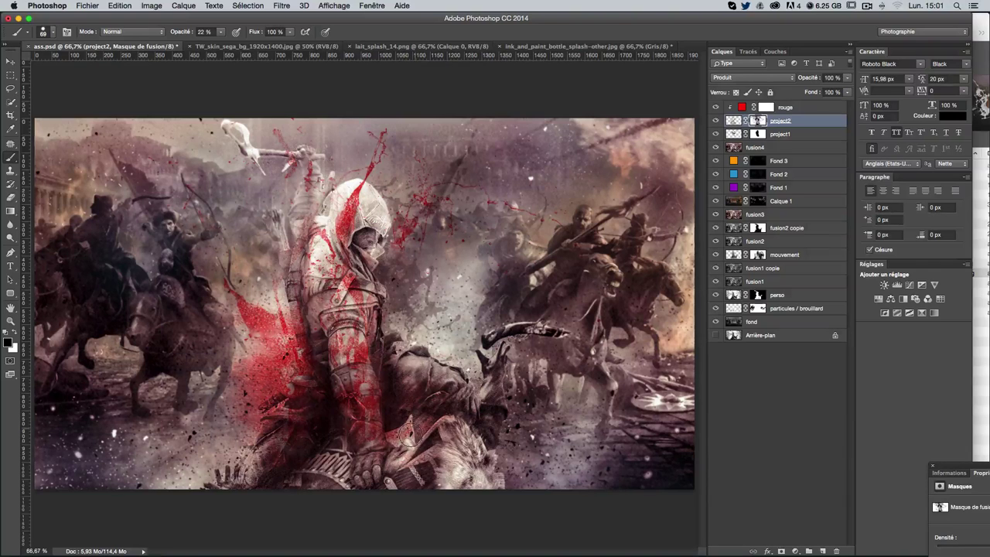
pyautogui.moveTo(406, 431)
pyautogui.mouseDown()
pyautogui.moveTo(445, 433)
pyautogui.moveTo(418, 419)
pyautogui.moveTo(388, 442)
pyautogui.moveTo(395, 437)
pyautogui.mouseUp()
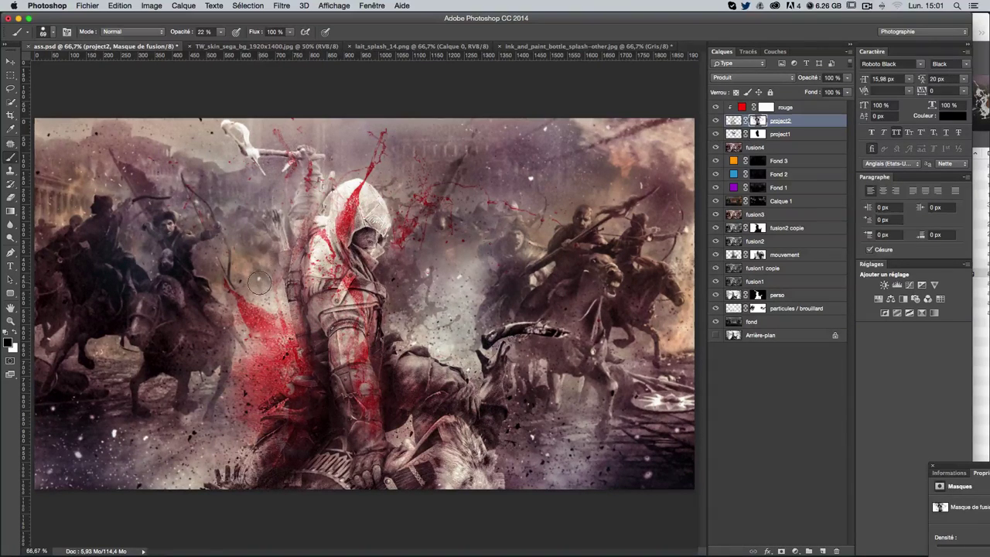
pyautogui.moveTo(259, 282)
pyautogui.mouseDown()
pyautogui.moveTo(288, 279)
pyautogui.moveTo(270, 338)
pyautogui.moveTo(243, 289)
pyautogui.moveTo(255, 325)
pyautogui.moveTo(247, 333)
pyautogui.mouseUp()
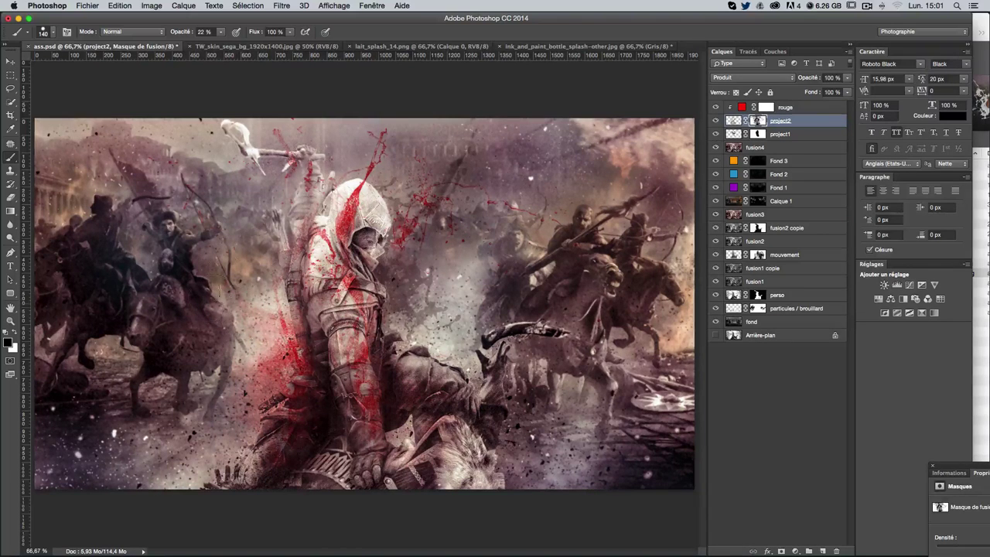
pyautogui.moveTo(253, 369)
pyautogui.mouseDown()
pyautogui.moveTo(260, 392)
pyautogui.moveTo(231, 370)
pyautogui.mouseUp()
pyautogui.moveTo(211, 319)
pyautogui.mouseDown()
pyautogui.moveTo(255, 340)
pyautogui.moveTo(247, 394)
pyautogui.mouseUp()
pyautogui.moveTo(232, 433)
pyautogui.mouseDown()
pyautogui.moveTo(263, 325)
pyautogui.moveTo(275, 379)
pyautogui.mouseUp()
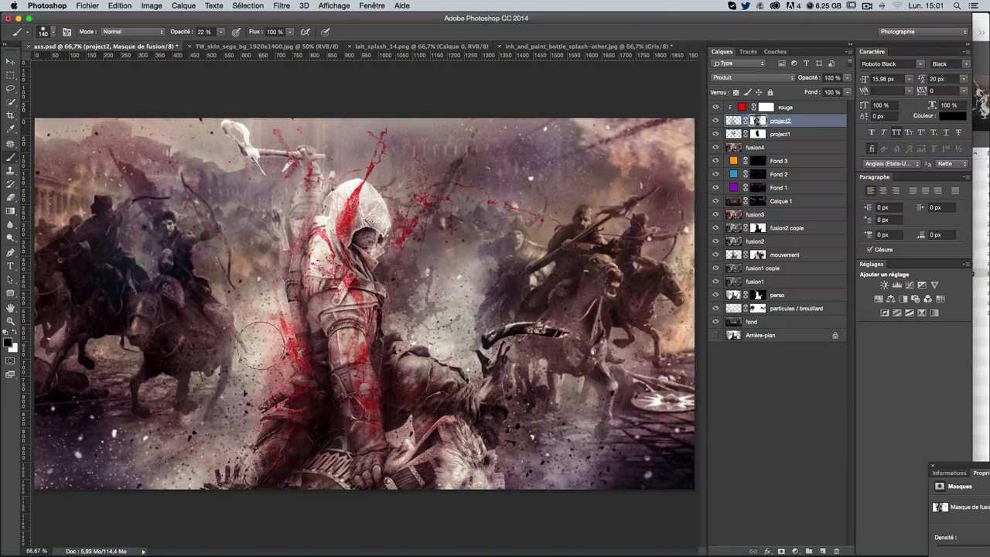
# Set a soft zero-hardness brush of about 59 px and retouch the red streaks on the hood
pyautogui.keyDown('ctrl'); pyautogui.keyDown('alt'); pyautogui.click(259, 299); pyautogui.keyUp('alt'); pyautogui.keyUp('ctrl')
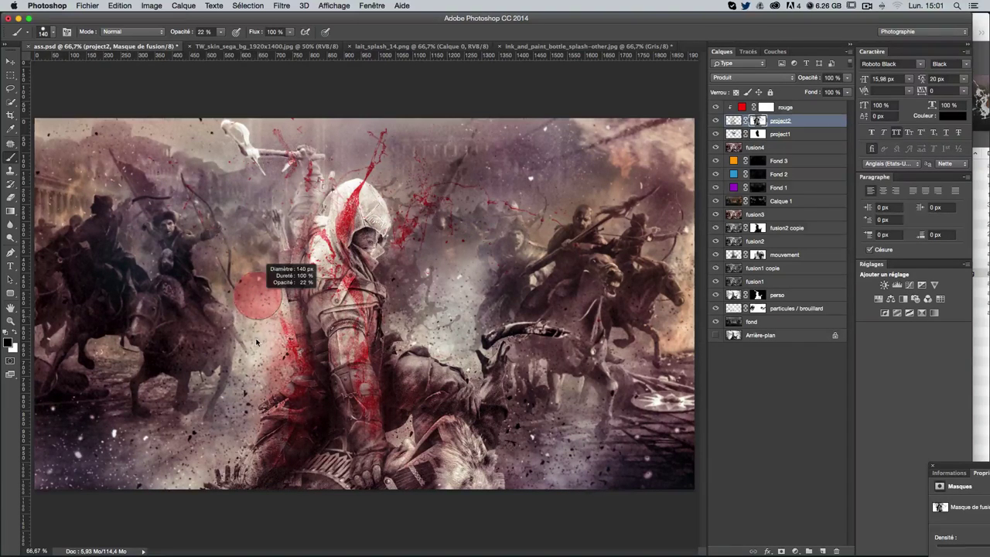
pyautogui.moveTo(257, 342); pyautogui.dragTo(272, 235)
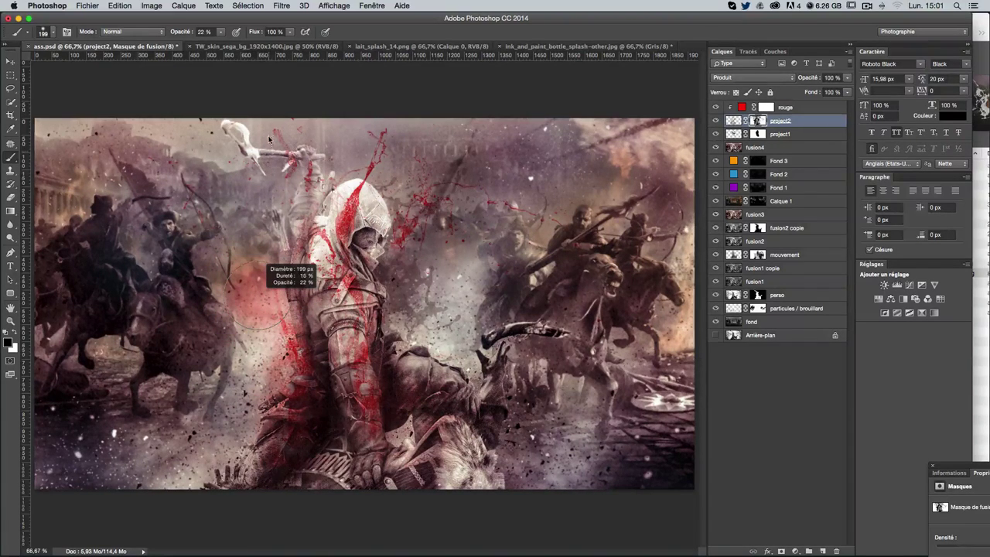
pyautogui.moveTo(269, 139); pyautogui.dragTo(263, 135)
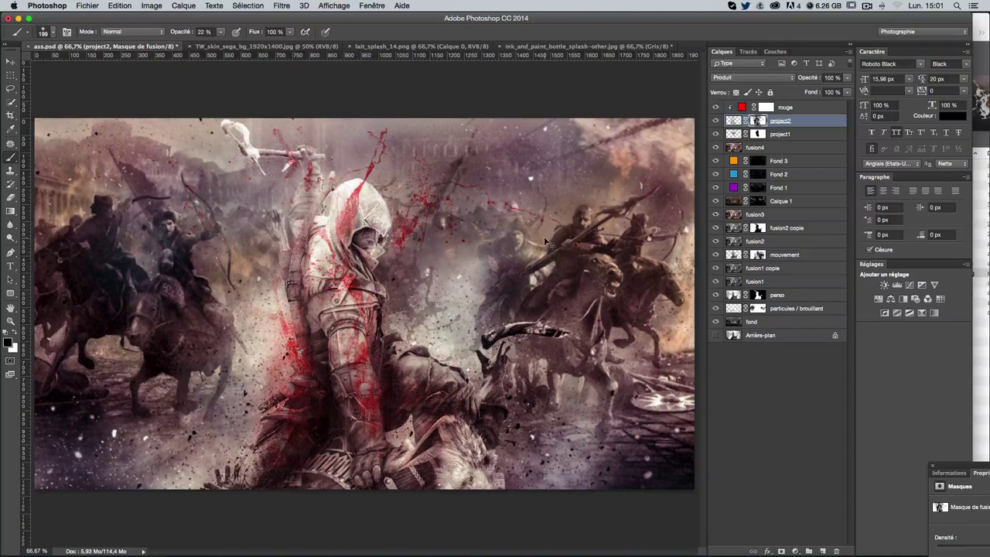
pyautogui.moveTo(259, 353)
pyautogui.mouseDown()
pyautogui.moveTo(280, 352)
pyautogui.moveTo(253, 518)
pyautogui.mouseUp()
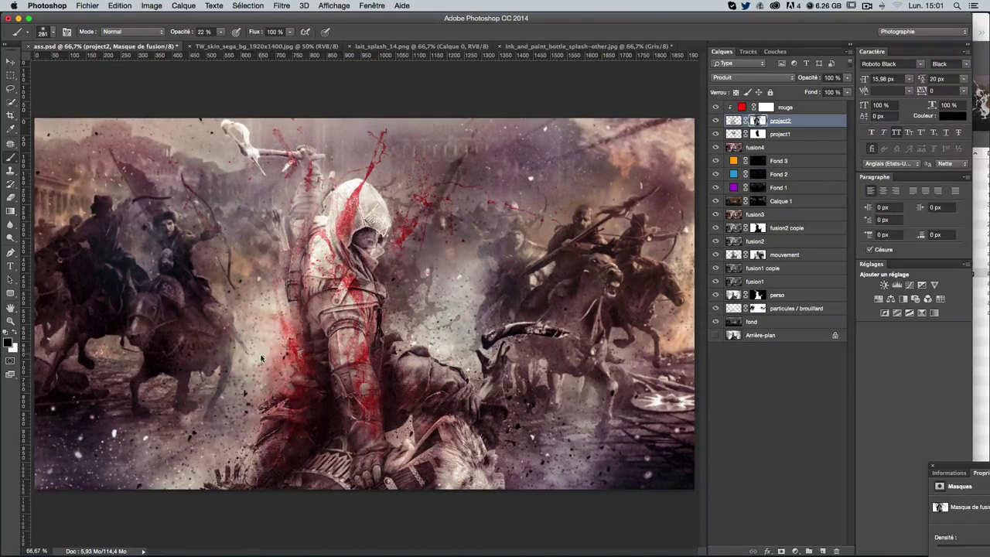
pyautogui.moveTo(261, 356); pyautogui.dragTo(284, 349)
pyautogui.moveTo(284, 350); pyautogui.dragTo(288, 350)
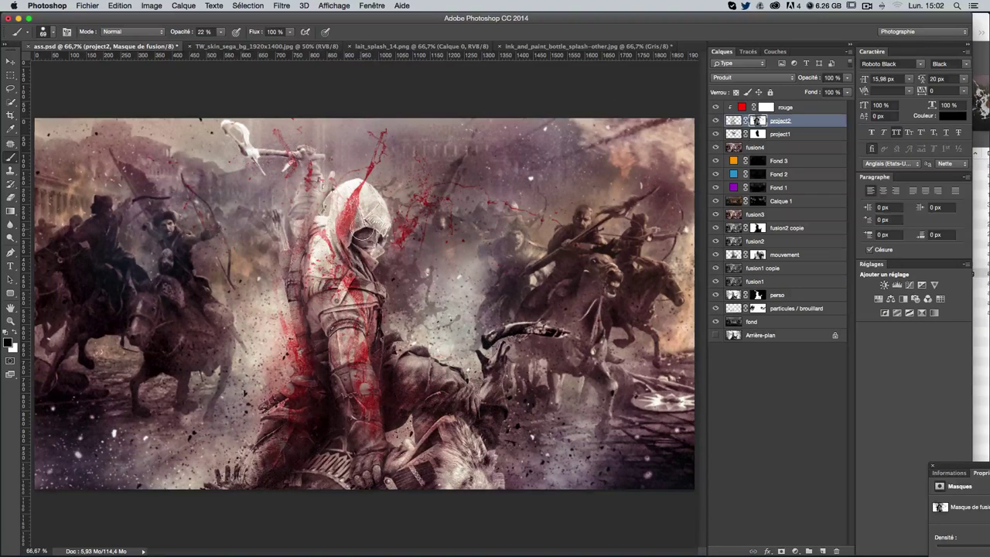
pyautogui.moveTo(370, 228)
pyautogui.mouseDown()
pyautogui.moveTo(333, 238)
pyautogui.moveTo(344, 259)
pyautogui.mouseUp()
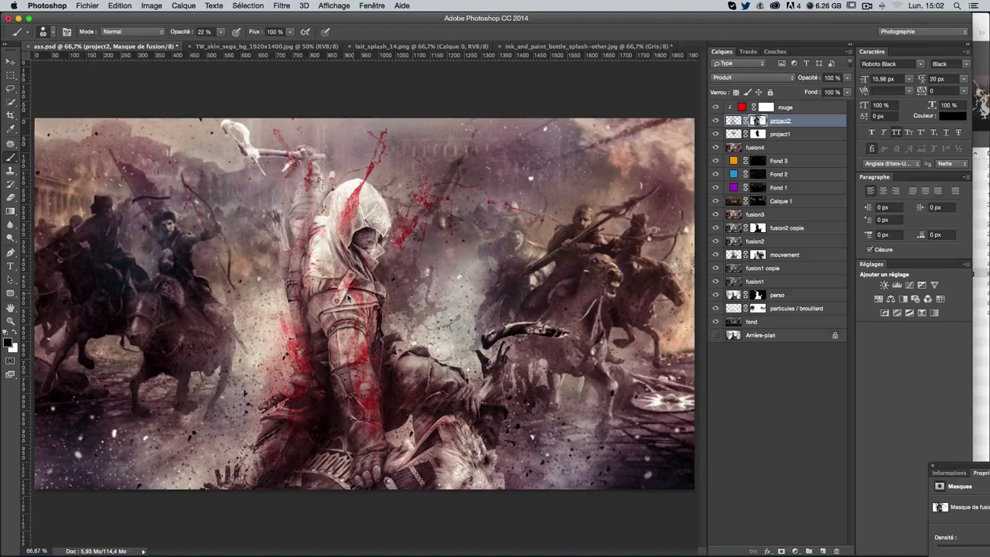
pyautogui.moveTo(369, 232)
pyautogui.mouseDown()
pyautogui.moveTo(349, 204)
pyautogui.moveTo(356, 195)
pyautogui.moveTo(350, 232)
pyautogui.mouseUp()
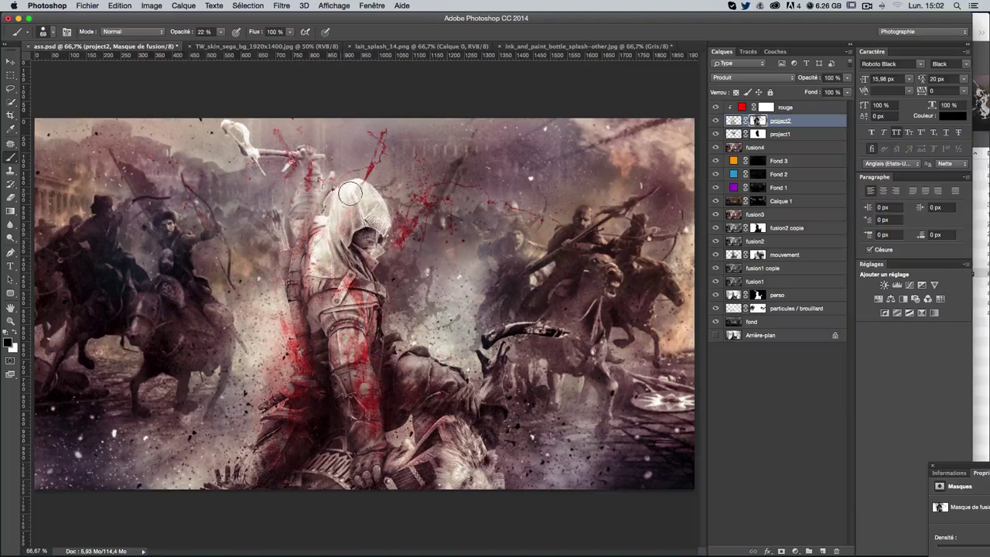
pyautogui.moveTo(348, 200); pyautogui.dragTo(367, 188)
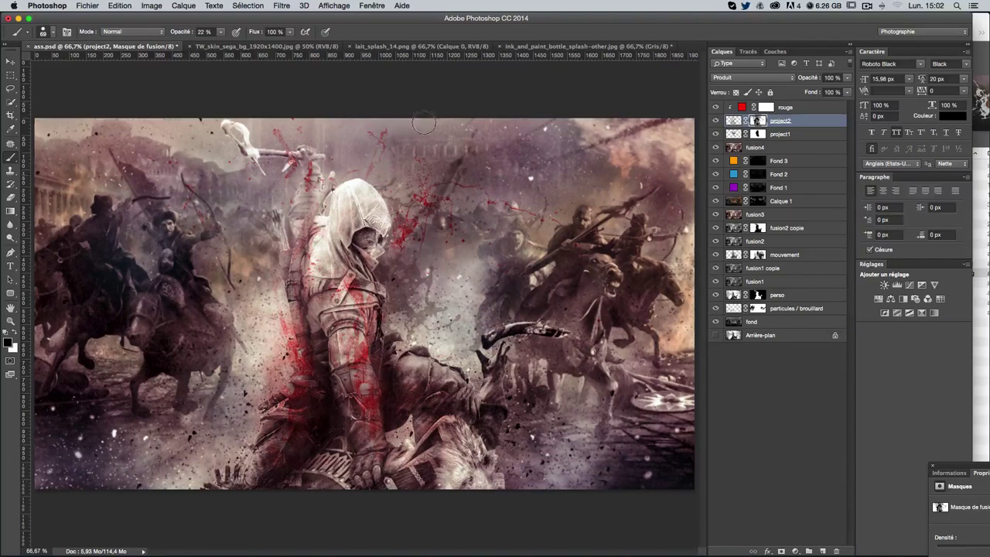
pyautogui.moveTo(362, 174); pyautogui.dragTo(369, 178)
# At 48% opacity, mask the red over the face, then paint white to restore splatter above it
pyautogui.click(222, 32)
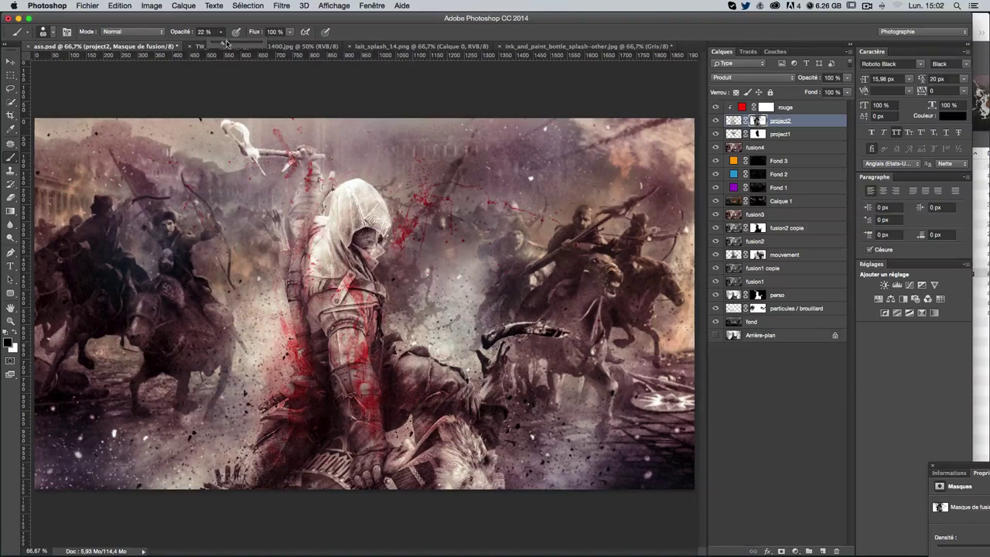
pyautogui.click(391, 170)
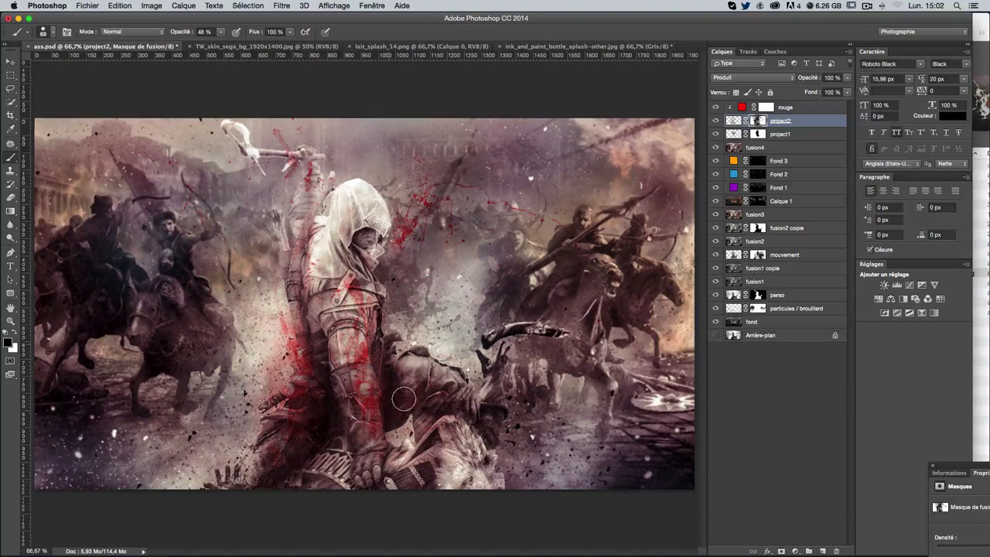
pyautogui.moveTo(377, 221); pyautogui.dragTo(387, 238)
pyautogui.press('x')
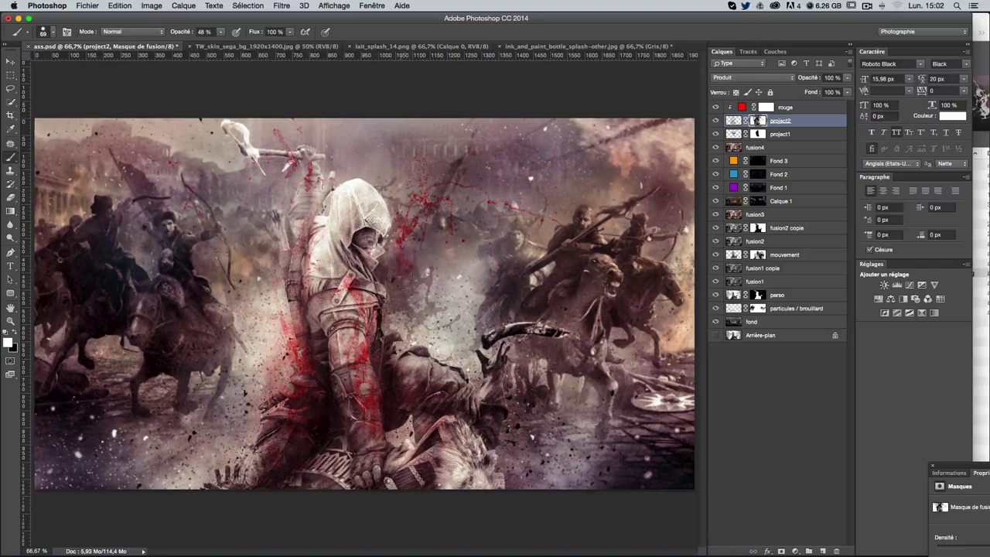
pyautogui.moveTo(403, 278); pyautogui.dragTo(394, 249)
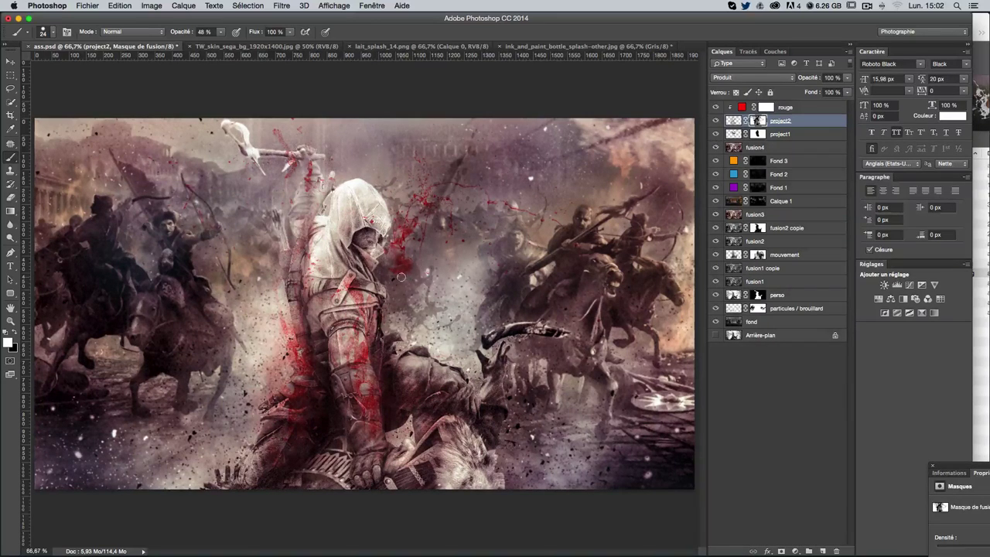
pyautogui.press('x')
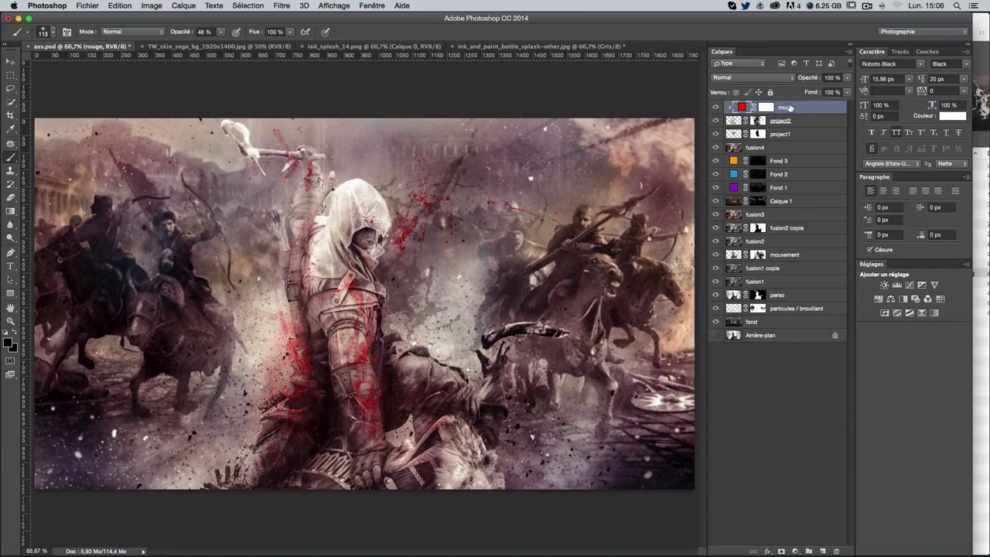
# Stamp all visible layers into a new layer named fusion5 and duplicate it
pyautogui.hotkey('ctrl', 'shift', 'alt', 'n')
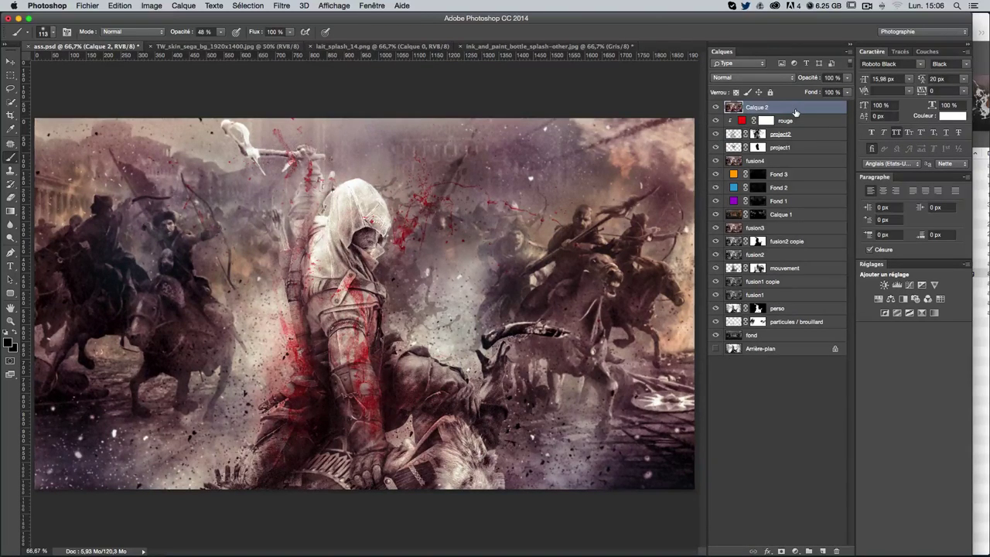
pyautogui.doubleClick(753, 108)
pyautogui.write('sion')
pyautogui.press('Return')
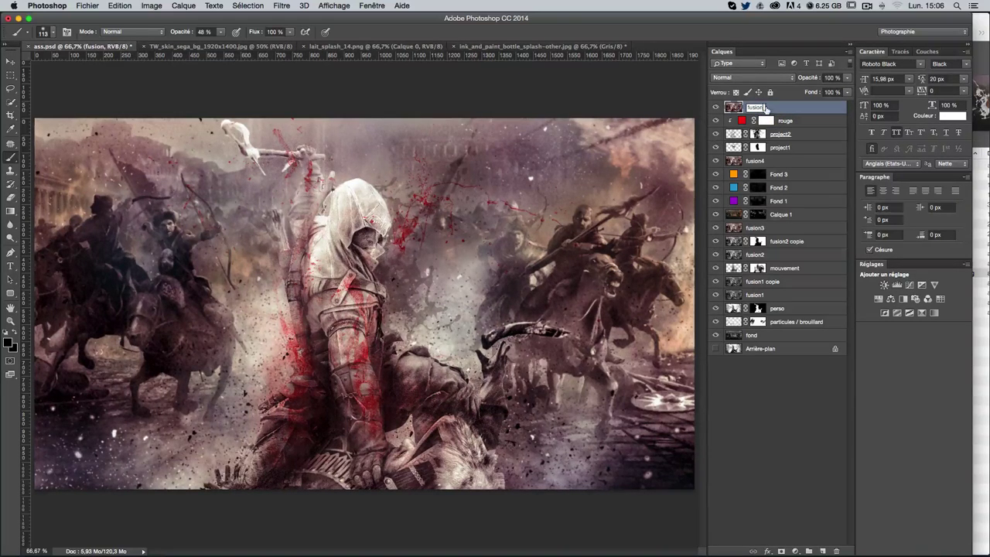
pyautogui.write('5')
pyautogui.press('Return')
pyautogui.hotkey('ctrl', 'j')
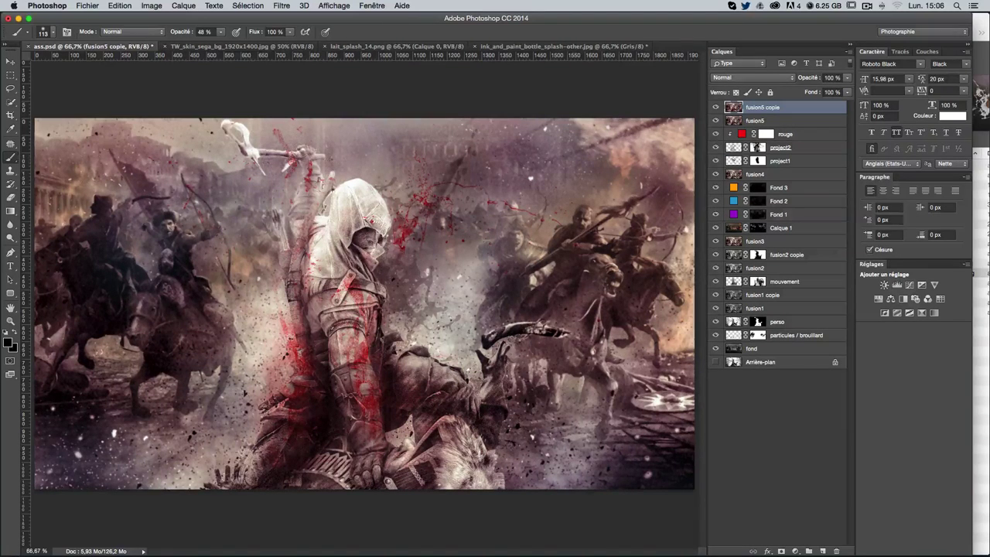
pyautogui.click(280, 6)
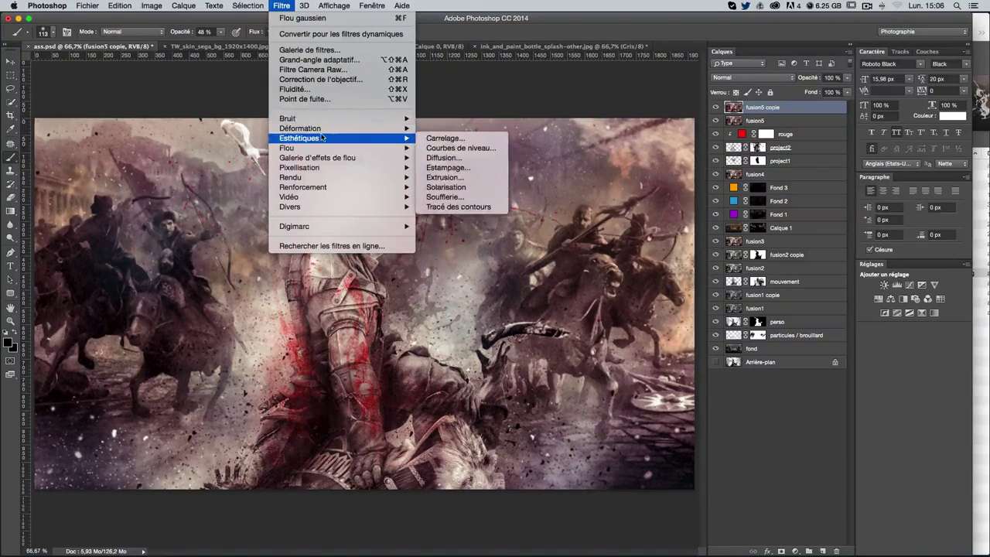
pyautogui.moveTo(287, 148)
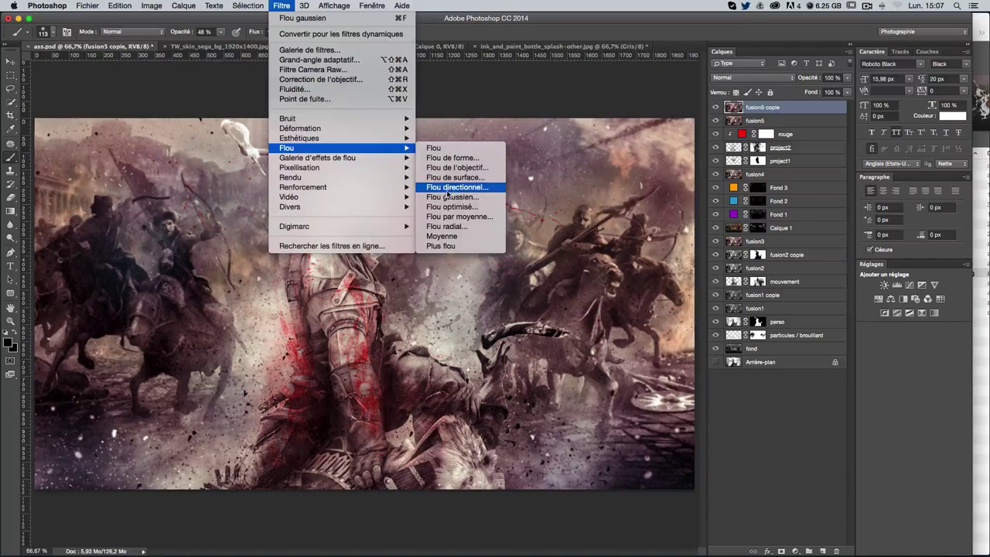
# Blur fusion5 copie with a 2 px Gaussian blur and hide it behind an inverted black mask
pyautogui.click(448, 198)
pyautogui.write('2')
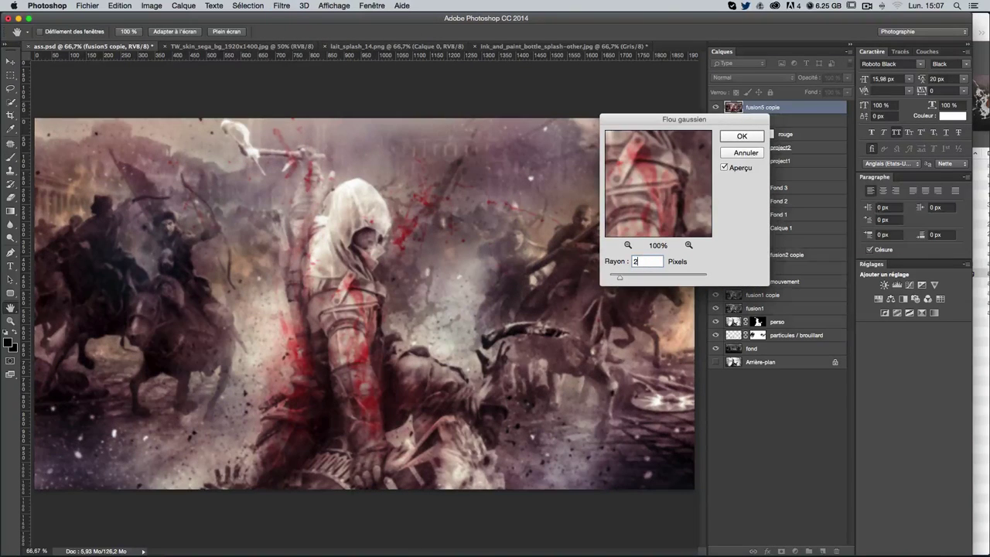
pyautogui.press('Return')
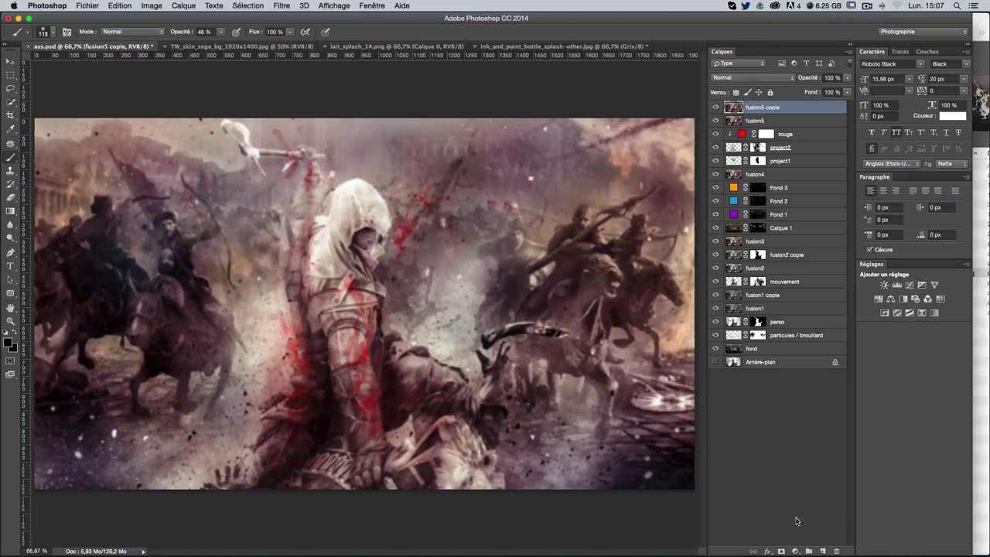
pyautogui.click(783, 551)
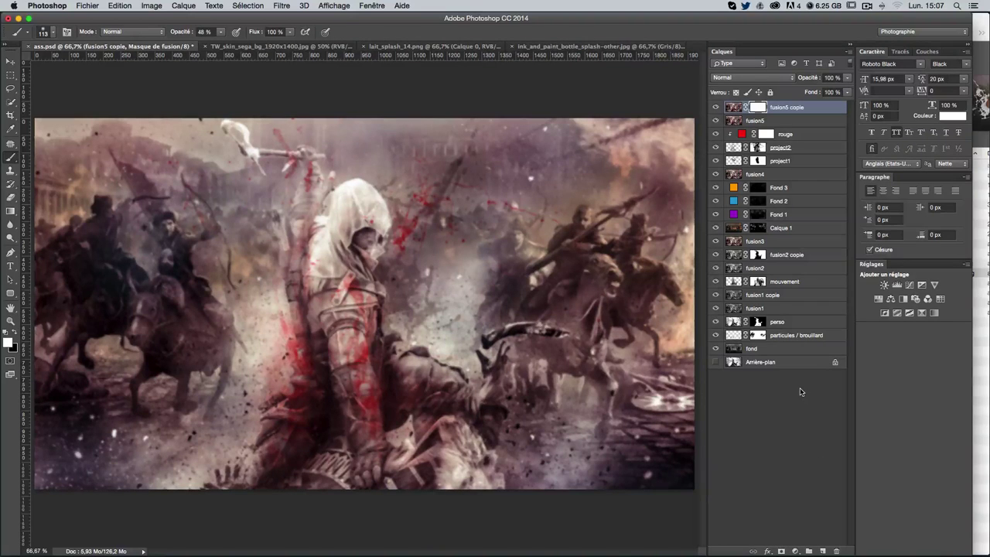
pyautogui.hotkey('ctrl', 'i')
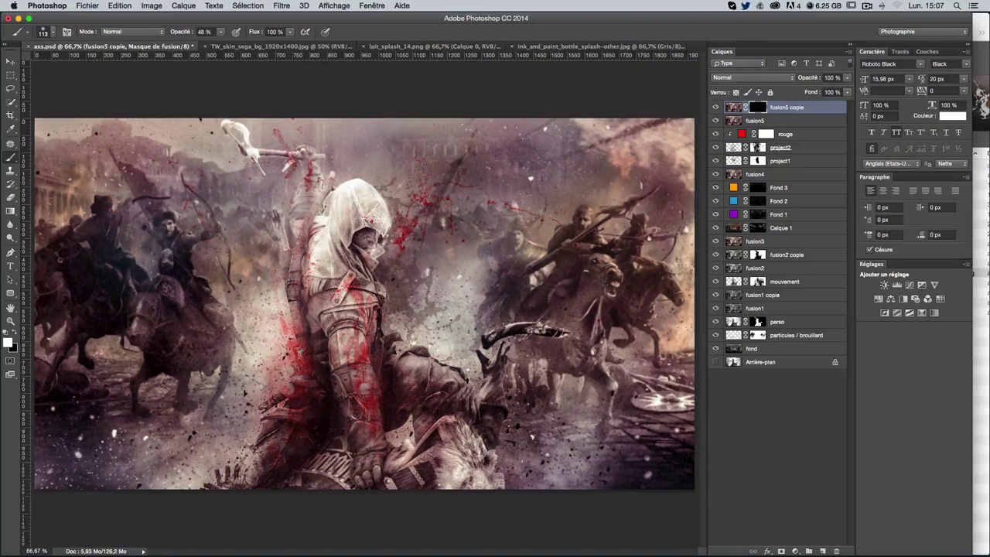
# With a roughly 95 px brush, paint the blur back into the upper image and over the figure
pyautogui.moveTo(382, 247); pyautogui.dragTo(433, 248)
pyautogui.moveTo(151, 143); pyautogui.dragTo(93, 143)
pyautogui.moveTo(562, 139); pyautogui.dragTo(495, 185)
pyautogui.moveTo(280, 334); pyautogui.dragTo(339, 442)
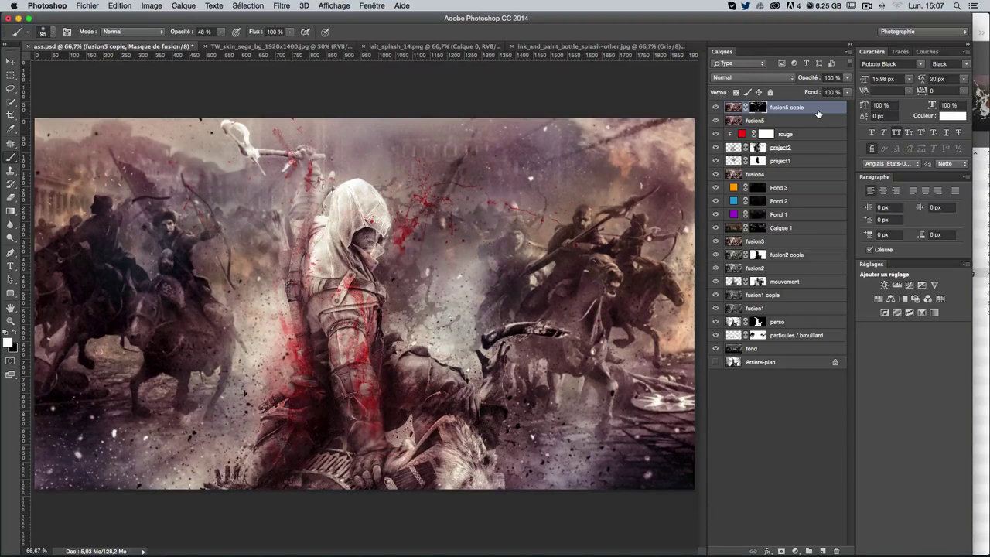
# Stamp all visible layers into a new top layer named fusionok
pyautogui.hotkey('ctrl', 'alt', 'shift', 'e')
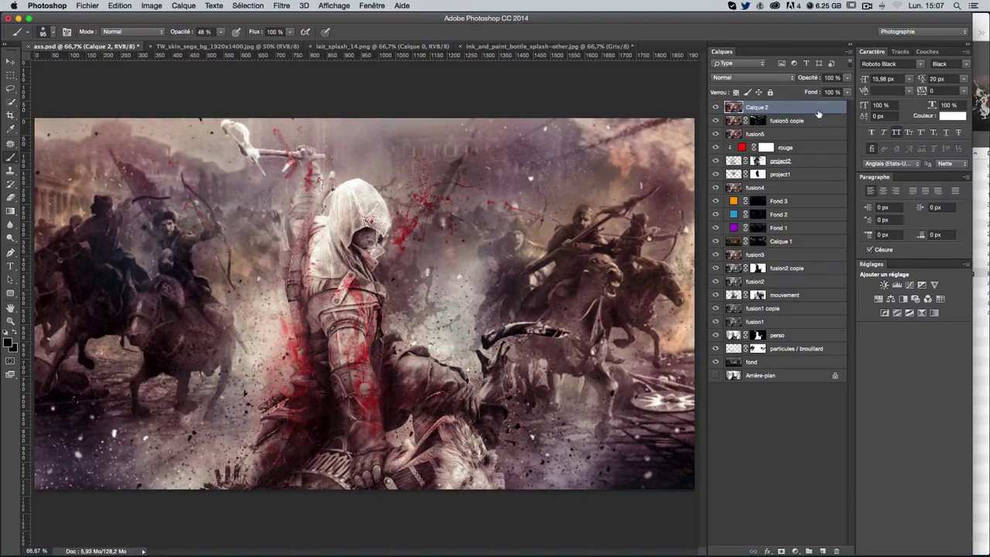
pyautogui.doubleClick(754, 107)
pyautogui.write('f')
pyautogui.write('usion6')
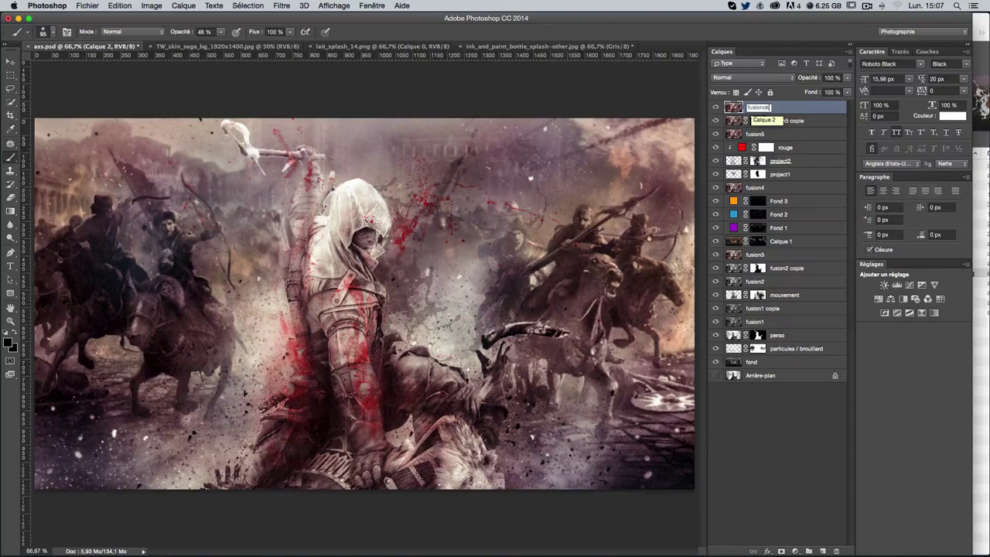
pyautogui.press('Return')
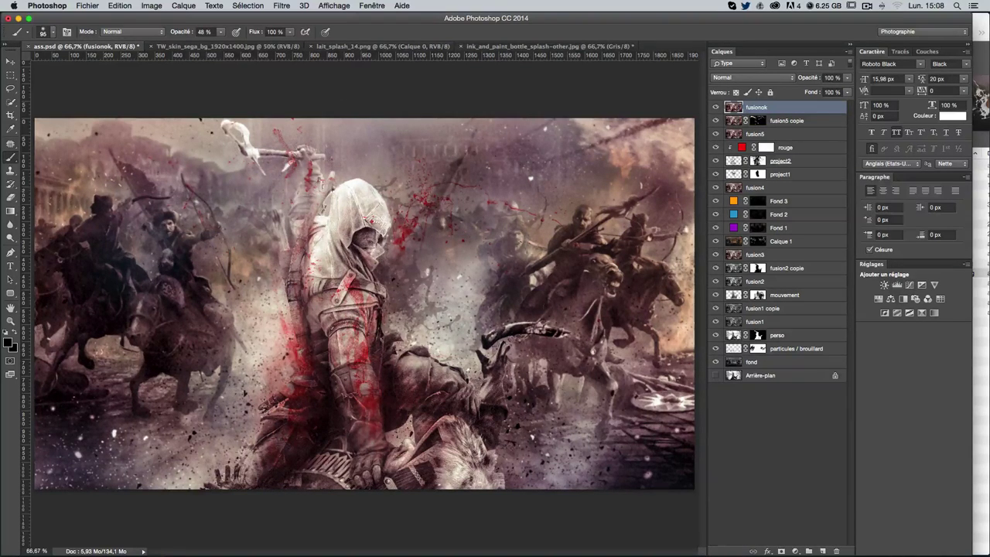
pyautogui.click(282, 7)
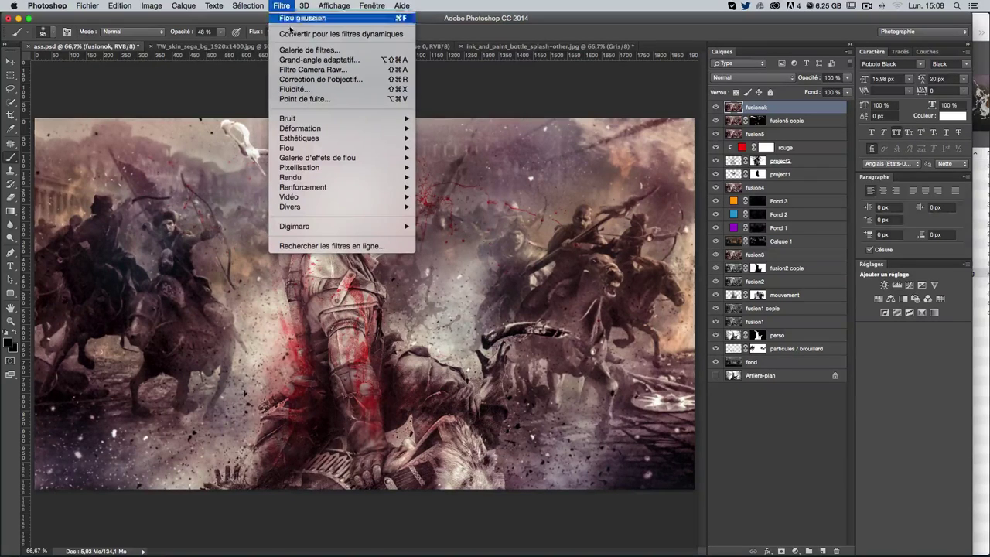
# Give fusionok a Lens Correction vignette with amount -40 and midpoint +40
pyautogui.click(310, 79)
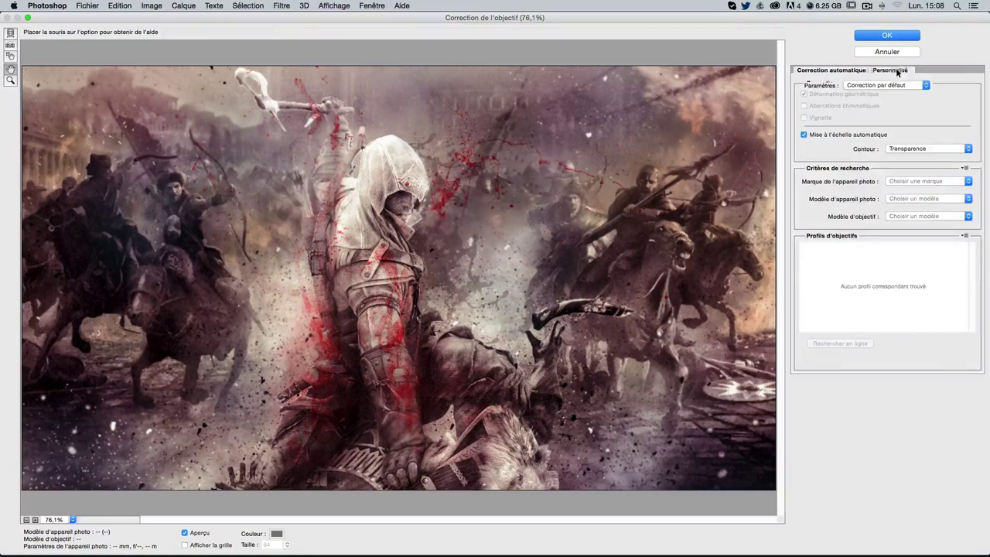
pyautogui.click(897, 71)
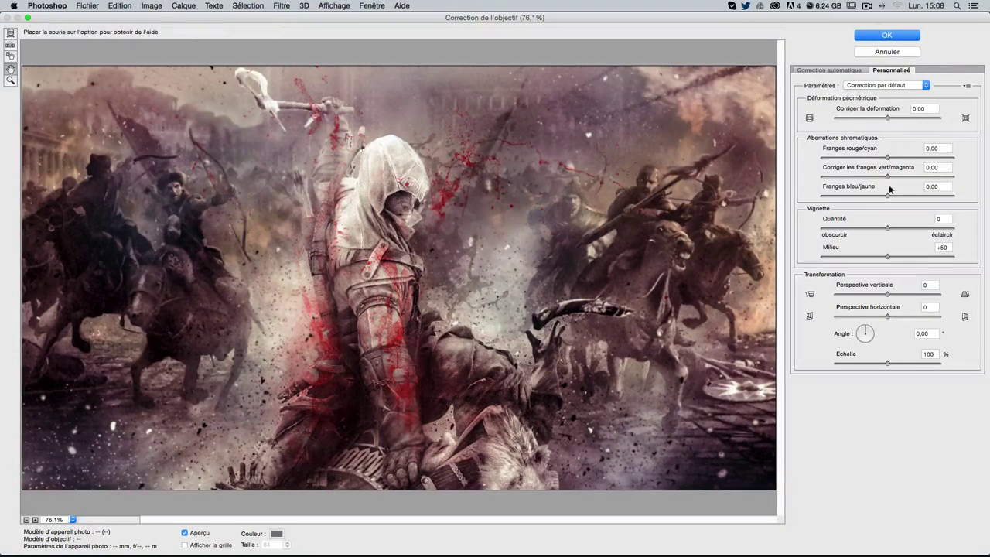
pyautogui.click(862, 227)
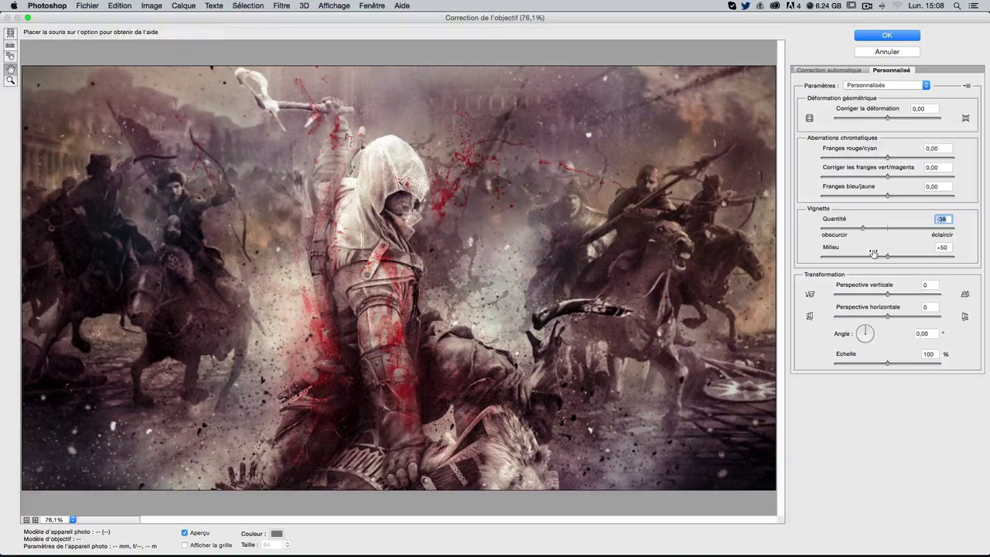
pyautogui.moveTo(872, 254); pyautogui.dragTo(869, 256)
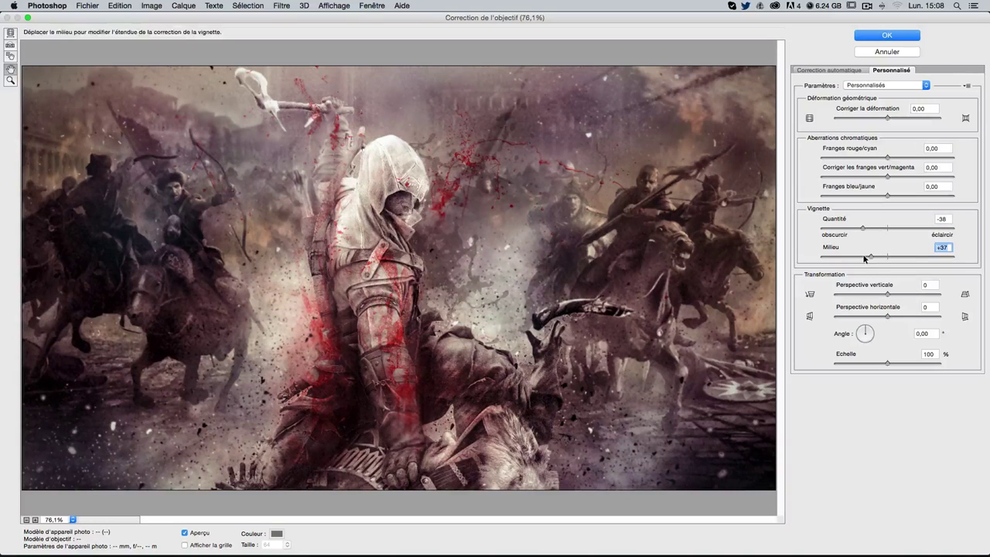
pyautogui.click(850, 228)
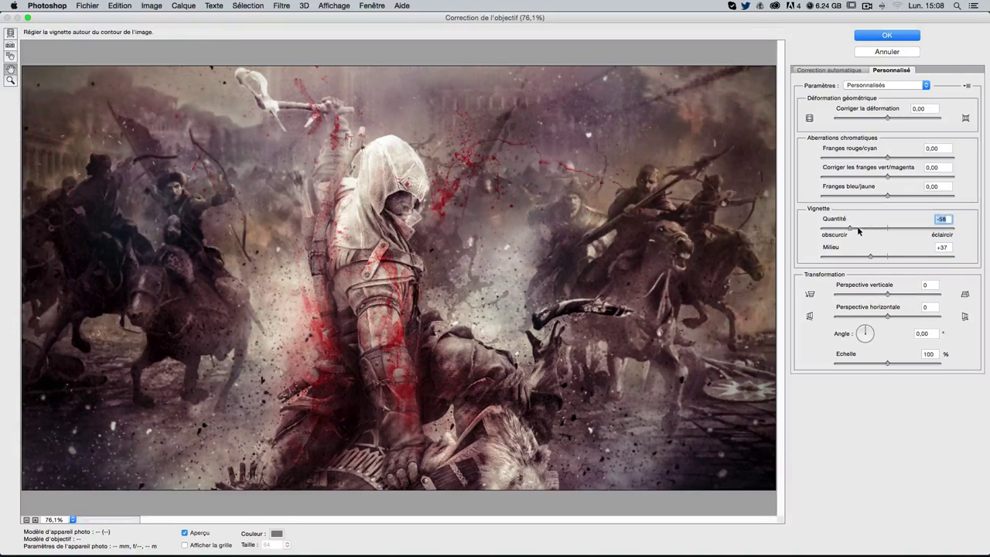
pyautogui.moveTo(856, 226); pyautogui.dragTo(868, 240)
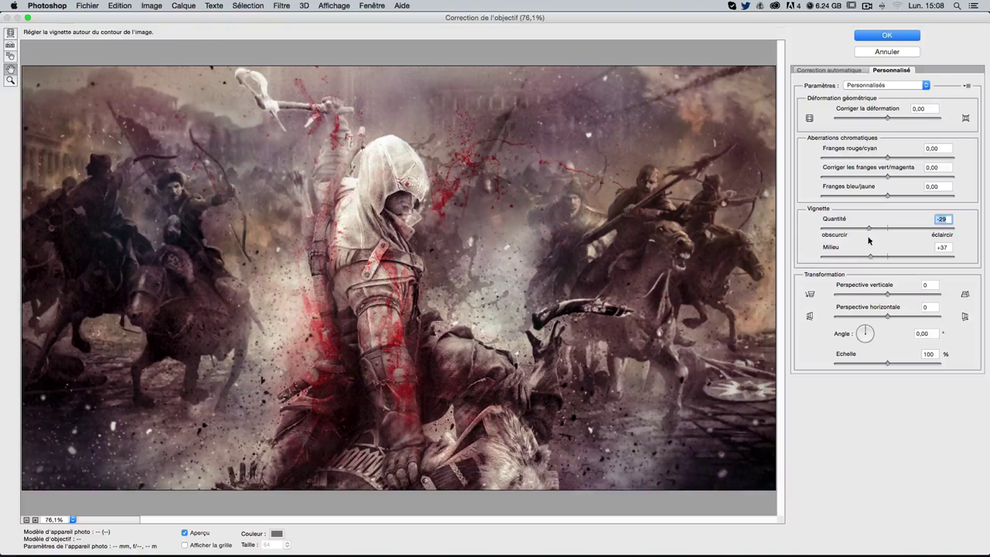
pyautogui.click(863, 227)
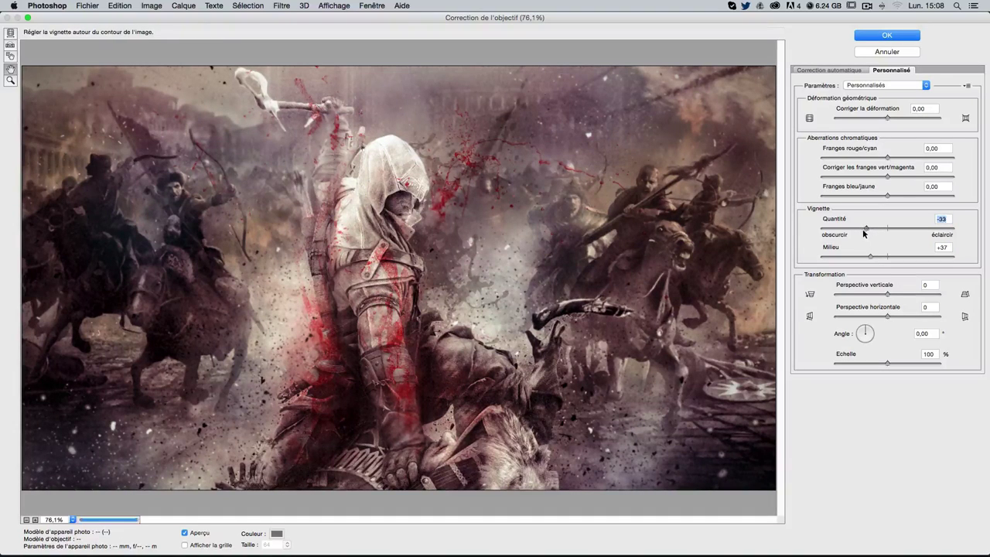
pyautogui.click(861, 228)
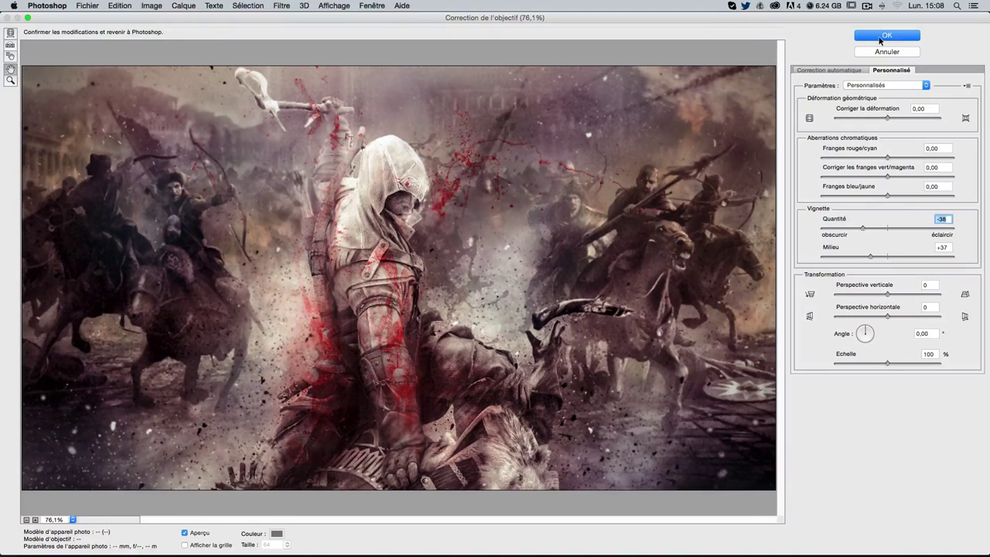
pyautogui.write('-40')
pyautogui.press('Tab')
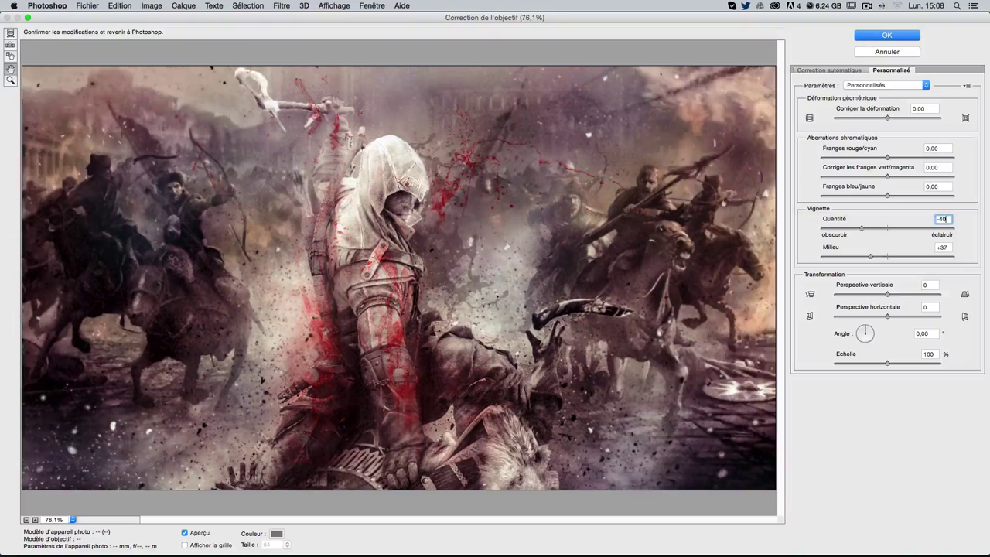
pyautogui.write('40')
pyautogui.press('Tab')
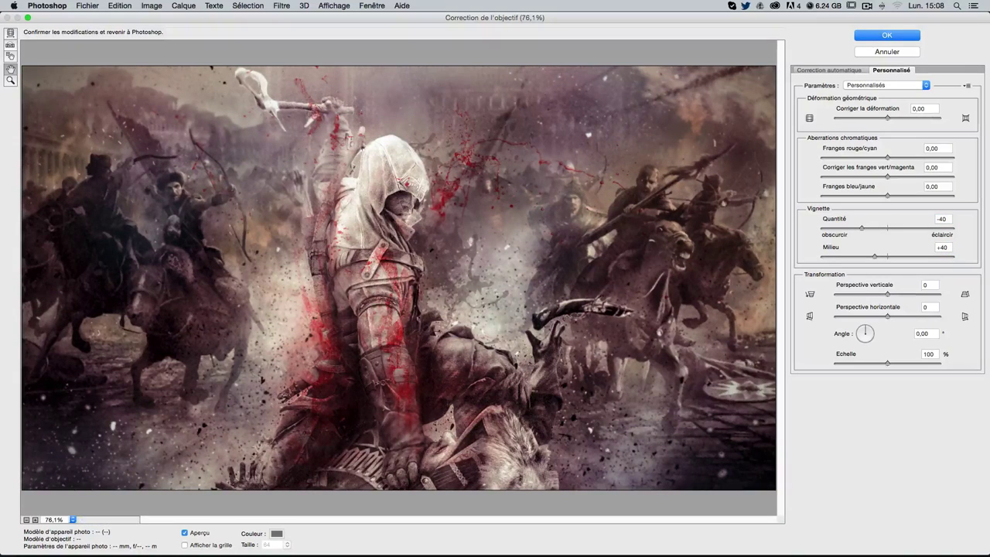
pyautogui.click(881, 35)
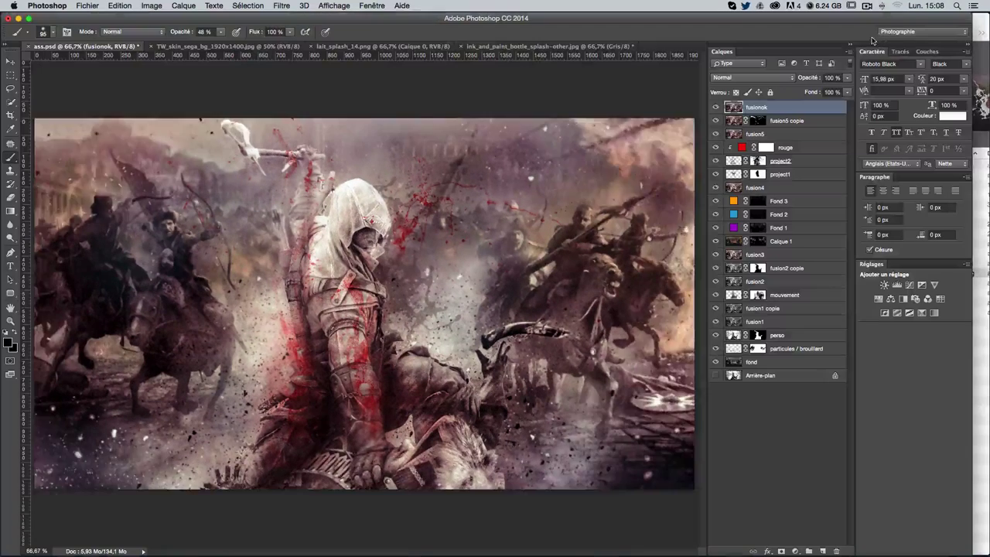
pyautogui.press('super+z')
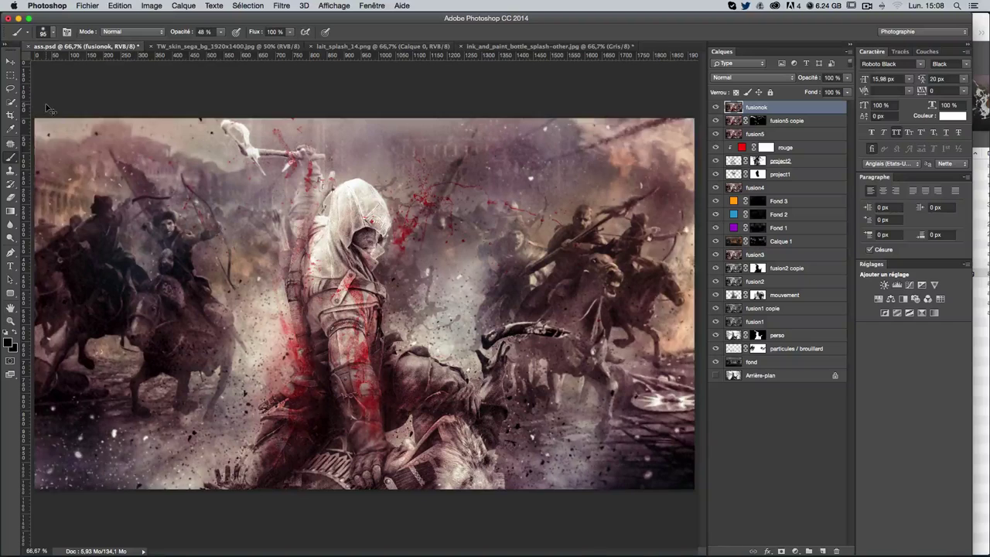
pyautogui.press('super+z')
pyautogui.press('super+z')
pyautogui.press('super+z')
pyautogui.press('super+z')
pyautogui.press('super+z')
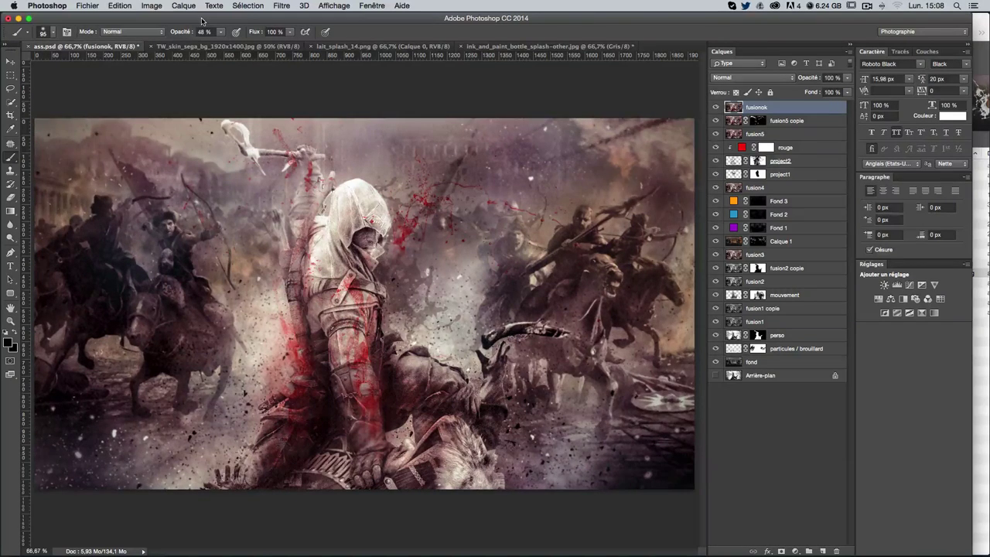
pyautogui.press('super+z')
pyautogui.press('super+z')
pyautogui.press('super+z')
pyautogui.press('super+z')
pyautogui.press('super+z')
pyautogui.press('super+z')
pyautogui.press('super+f')
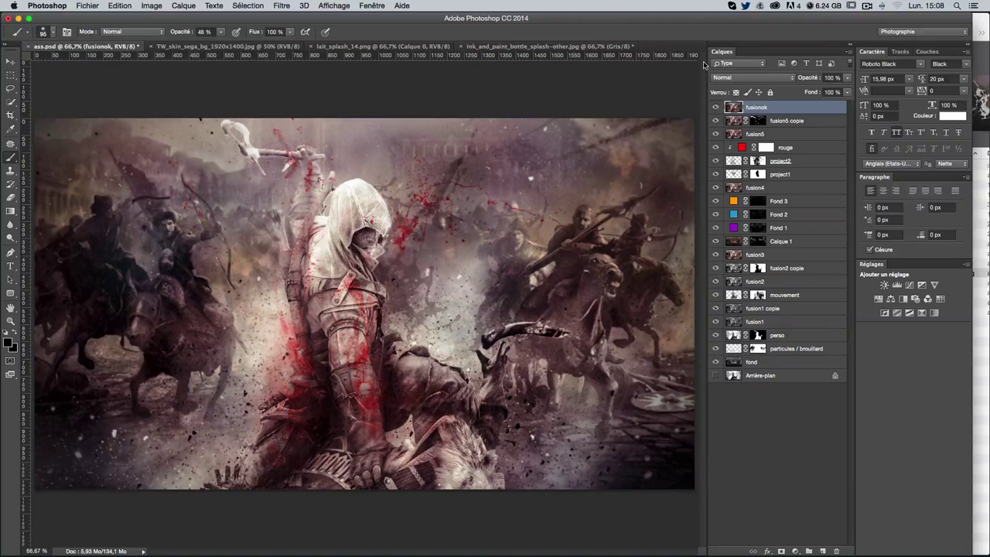
pyautogui.press('super+z')
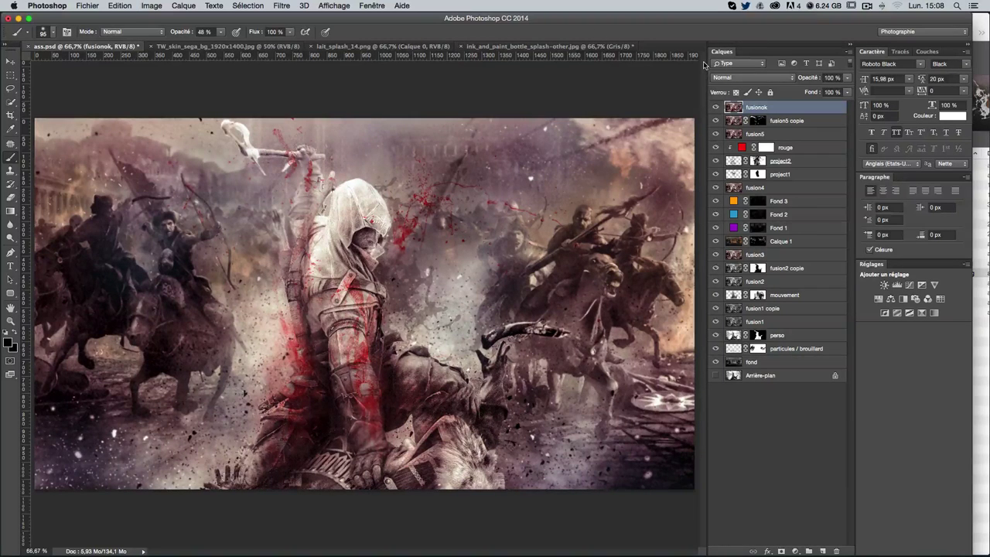
pyautogui.press('super+z')
pyautogui.press('super+z')
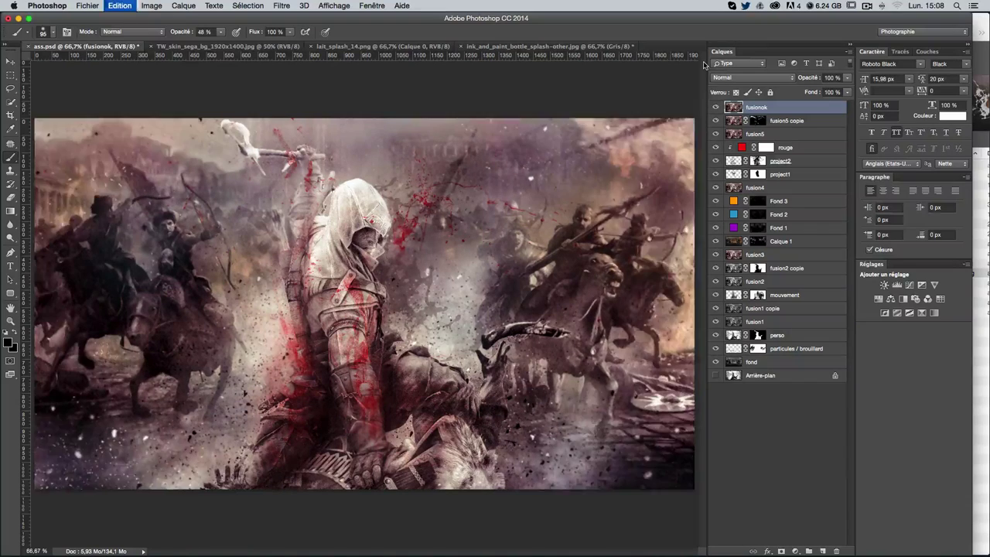
pyautogui.press('super+z')
pyautogui.press('super+z')
pyautogui.press('super+z')
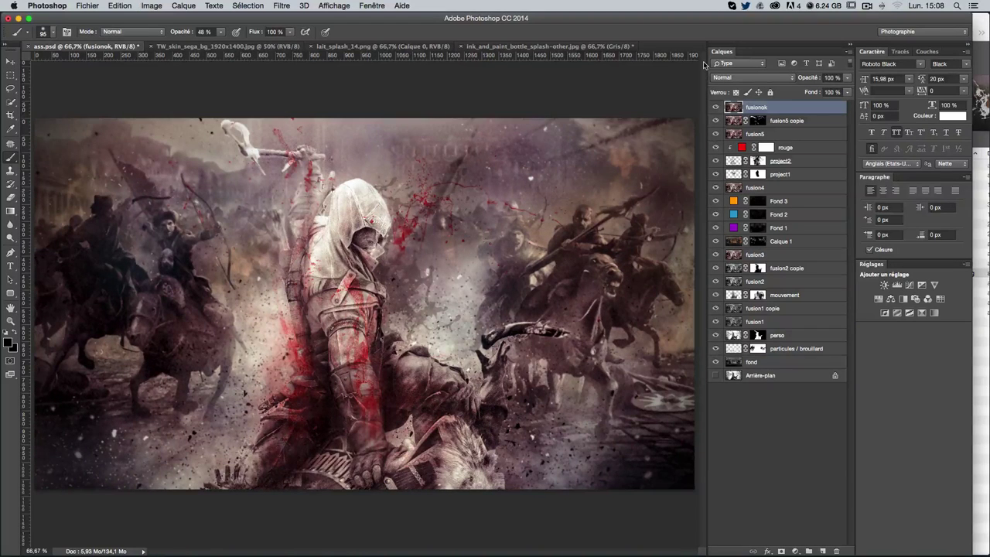
pyautogui.press('super+z')
pyautogui.press('super+z')
pyautogui.click(10, 61)
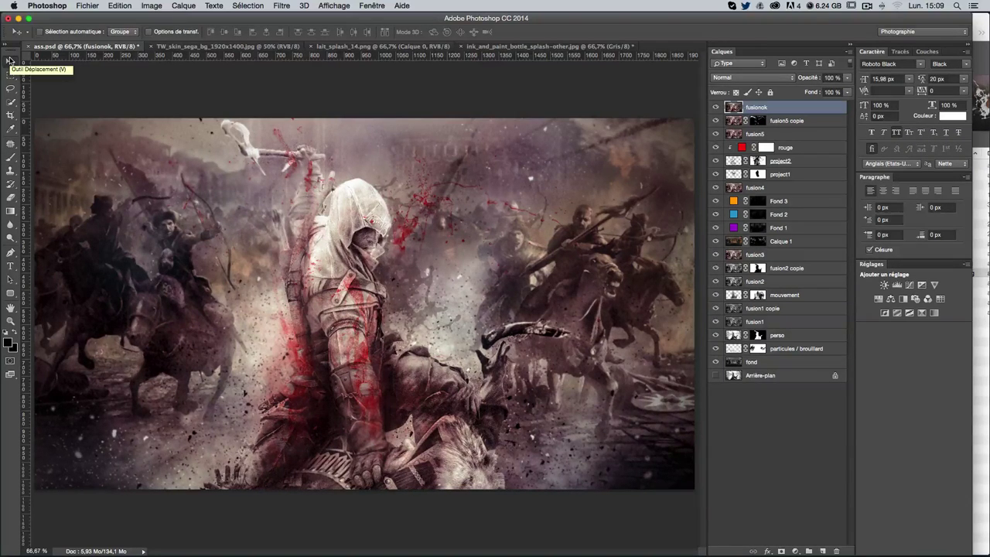
pyautogui.click(283, 6)
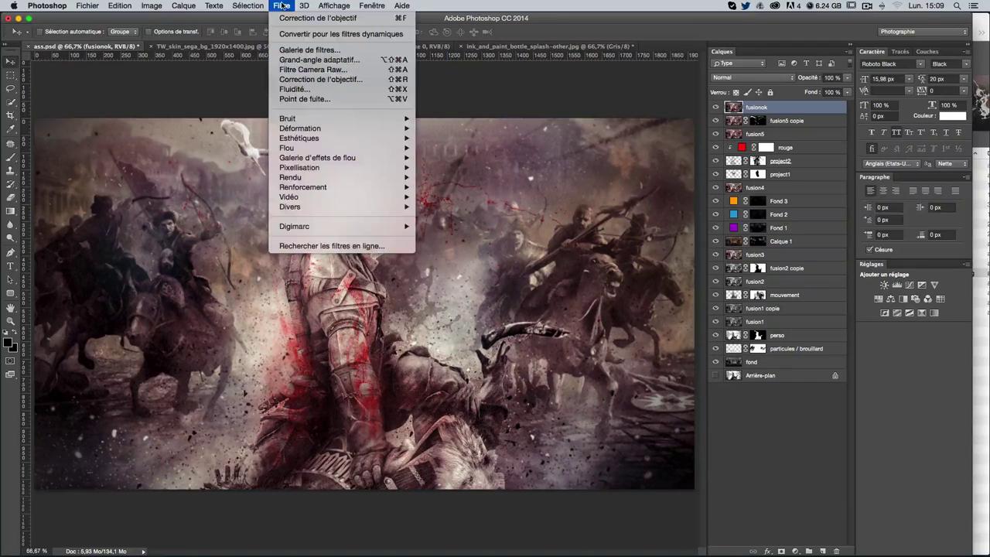
# In Camera Raw split toning, leave highlights at 0 and tint shadows hue 216, saturation 23
pyautogui.click(313, 70)
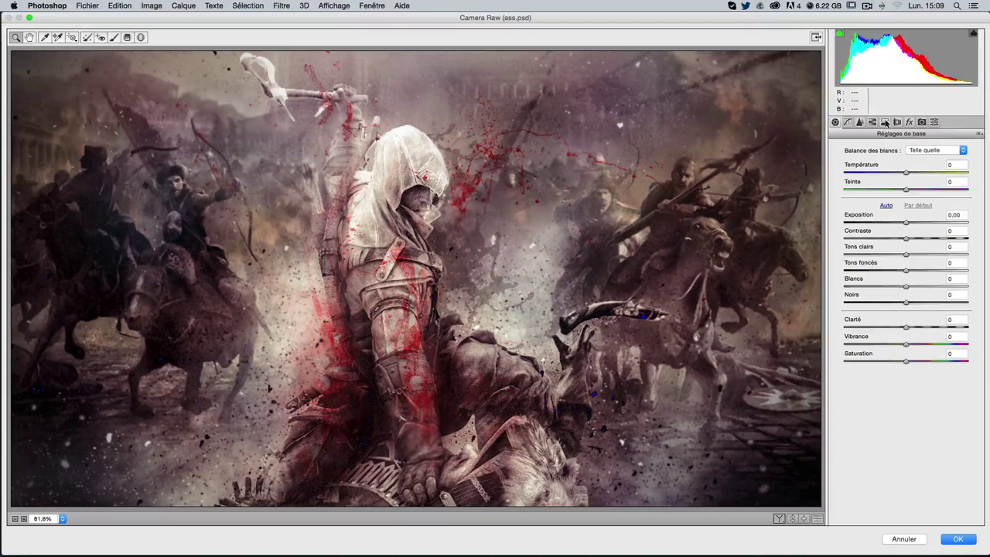
pyautogui.click(883, 122)
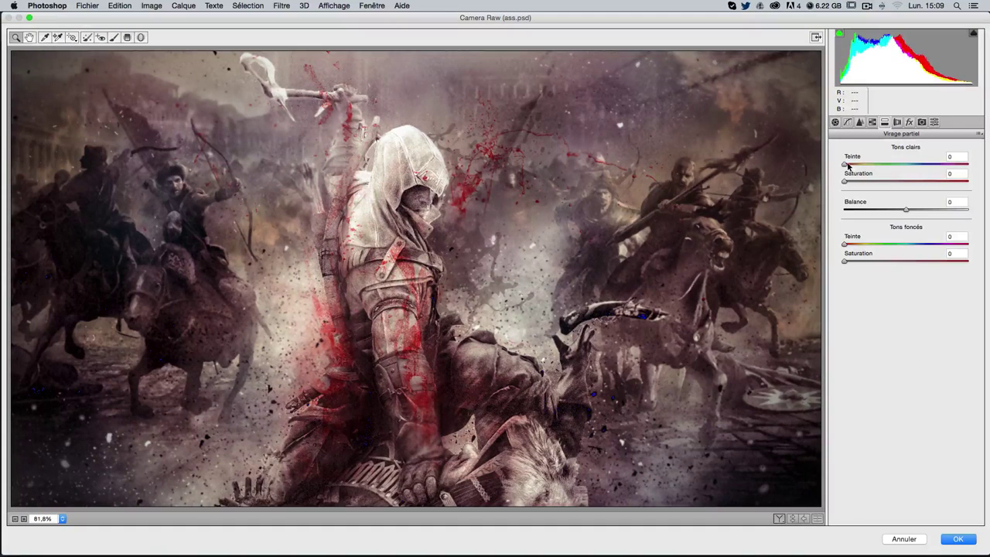
pyautogui.moveTo(847, 165); pyautogui.dragTo(916, 167)
pyautogui.moveTo(844, 180)
pyautogui.mouseDown()
pyautogui.moveTo(875, 180)
pyautogui.moveTo(864, 177)
pyautogui.mouseUp()
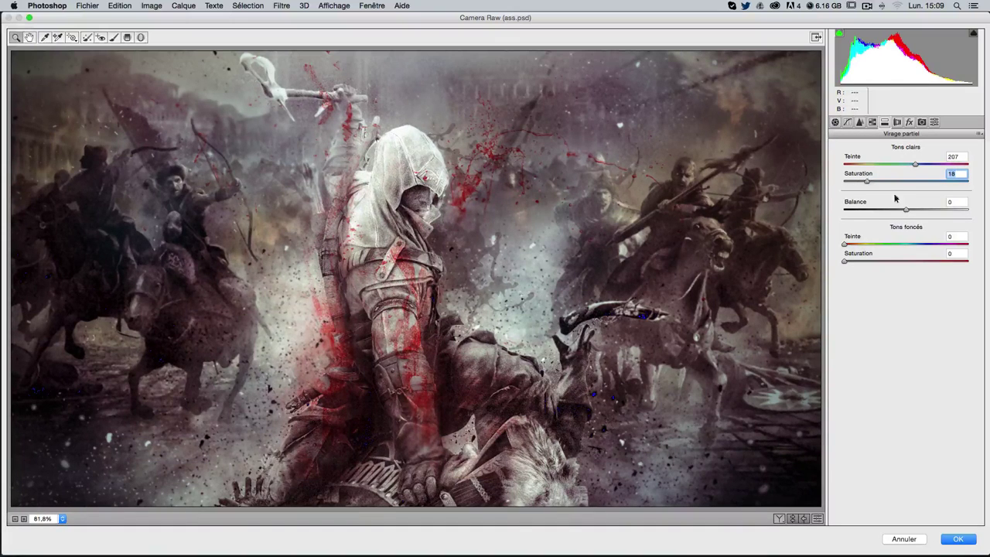
pyautogui.moveTo(915, 164); pyautogui.dragTo(826, 181)
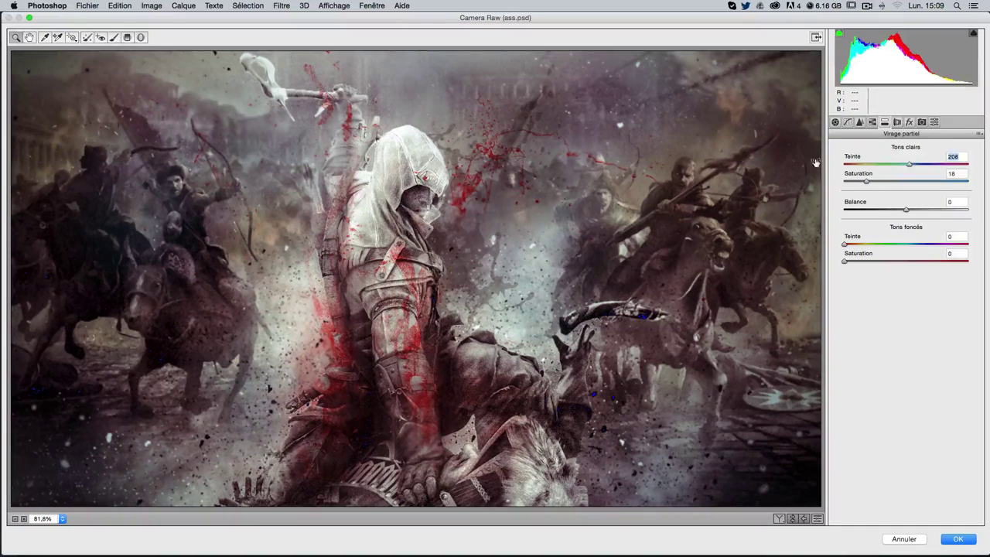
pyautogui.doubleClick(861, 181)
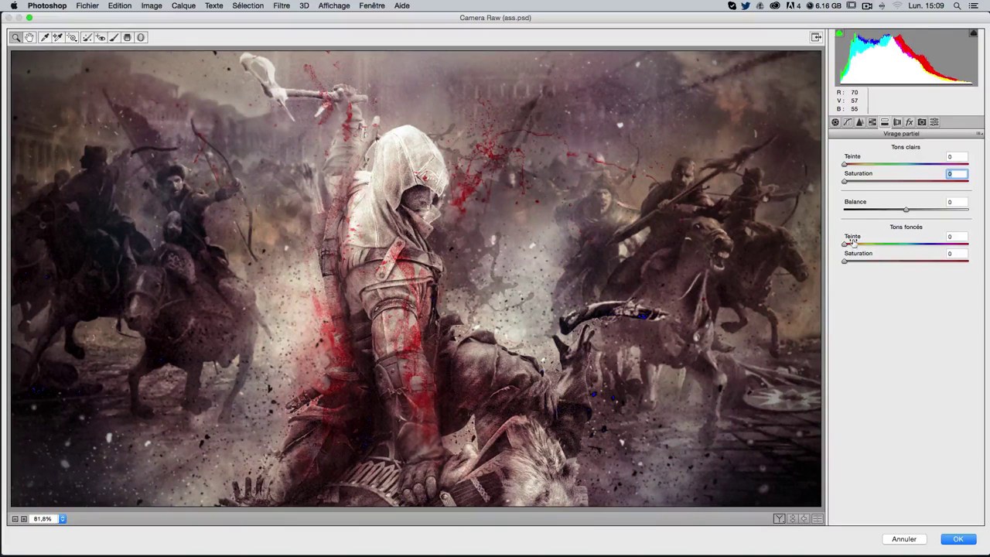
pyautogui.moveTo(846, 245); pyautogui.dragTo(918, 246)
pyautogui.moveTo(844, 261)
pyautogui.mouseDown()
pyautogui.moveTo(882, 261)
pyautogui.moveTo(860, 263)
pyautogui.mouseUp()
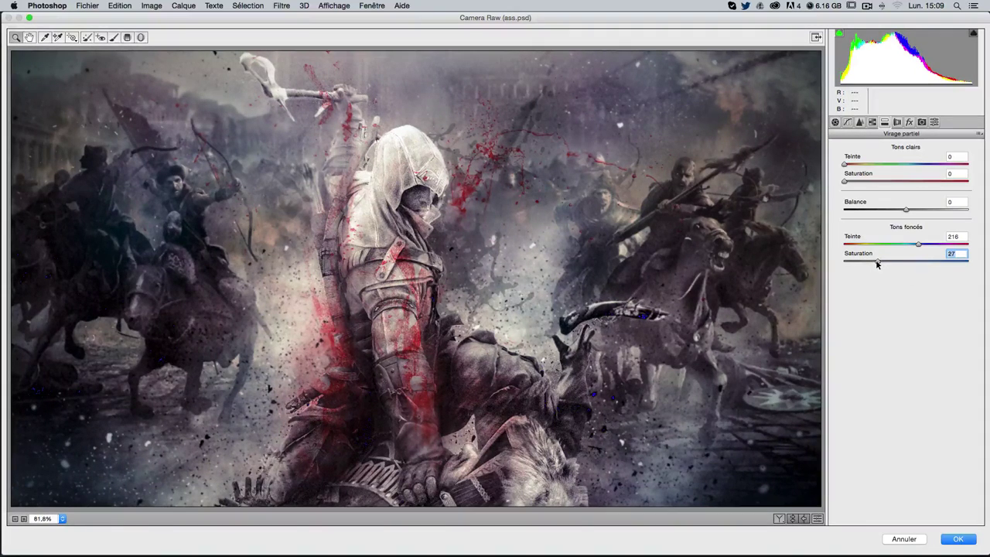
pyautogui.moveTo(876, 263); pyautogui.dragTo(870, 263)
pyautogui.press('Return')
# Compare the image before and after the split toning, then reapply the last filter
pyautogui.hotkey('ctrl', 'z')
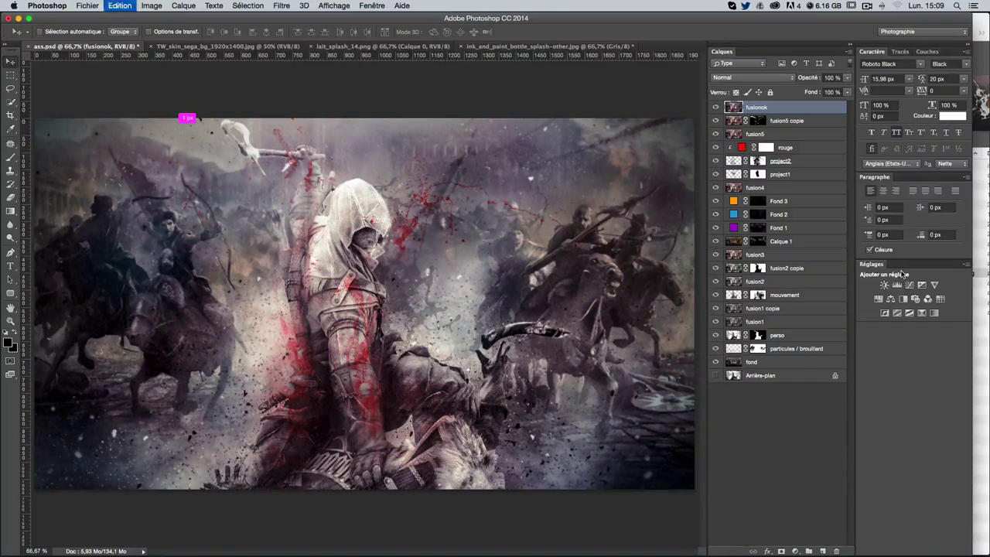
pyautogui.hotkey('ctrl', 'z')
pyautogui.hotkey('ctrl', 'z')
pyautogui.hotkey('ctrl', 'f')
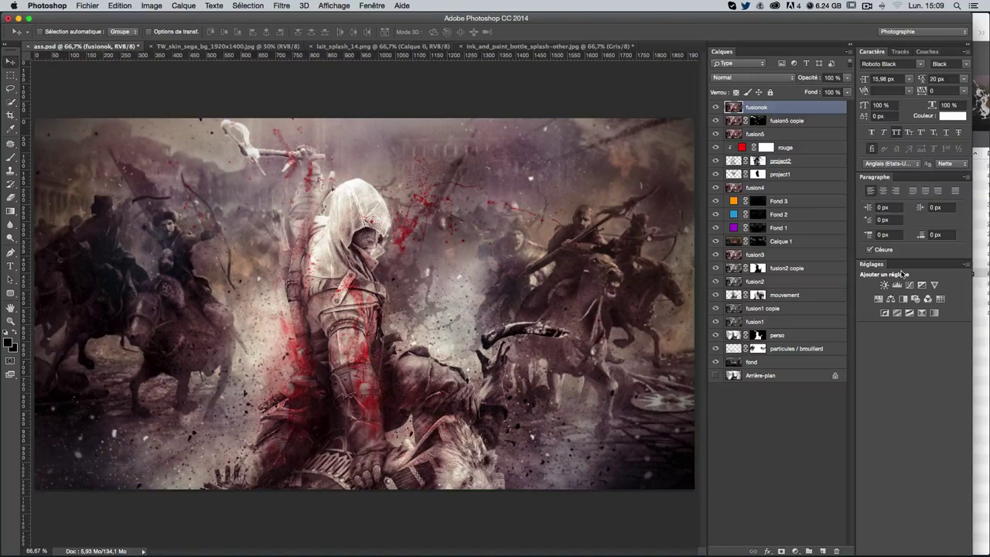
# Duplicate fusionok, reapply the filter to the copy, and set its opacity to 50%
pyautogui.hotkey('ctrl', 'j')
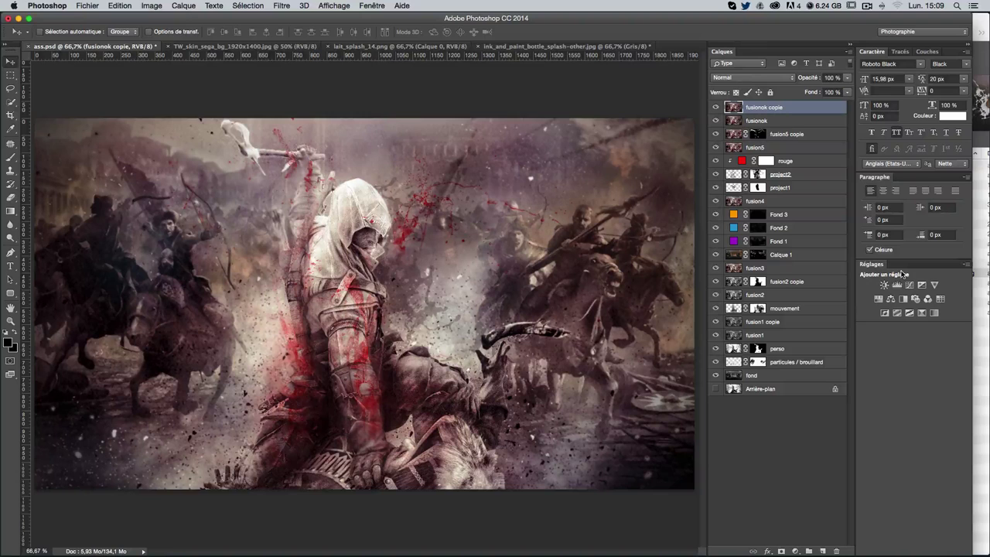
pyautogui.hotkey('ctrl', 'f')
pyautogui.moveTo(847, 78); pyautogui.dragTo(835, 84)
pyautogui.write('50')
pyautogui.press('Return')
# Open acrevelations.ai from the logo folder in Illustrator
pyautogui.click(982, 46)
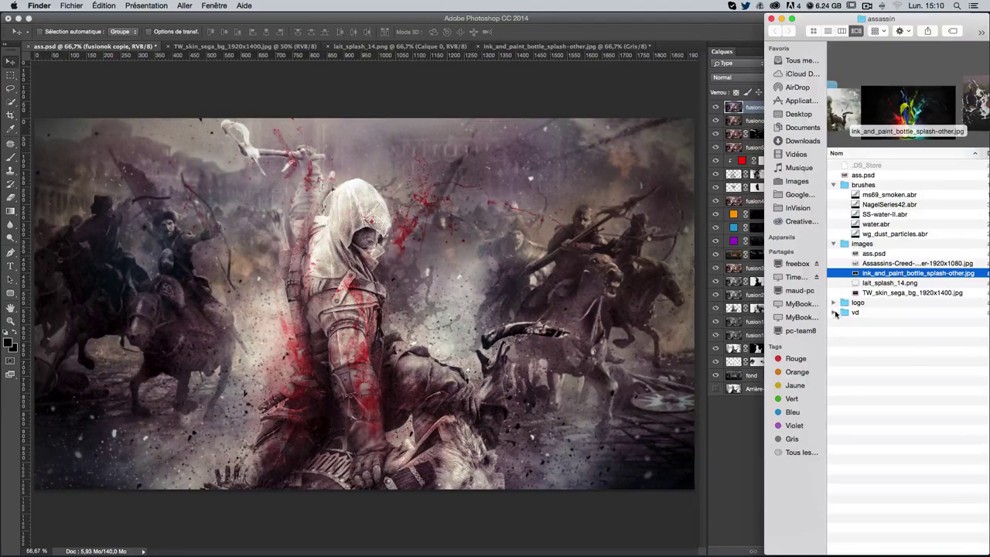
pyautogui.click(833, 302)
pyautogui.click(860, 312)
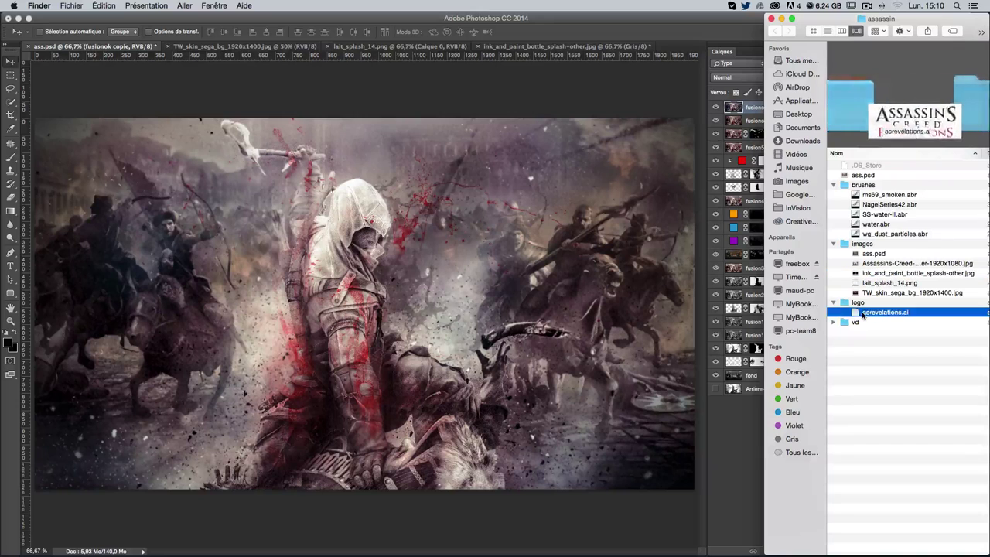
pyautogui.doubleClick(861, 312)
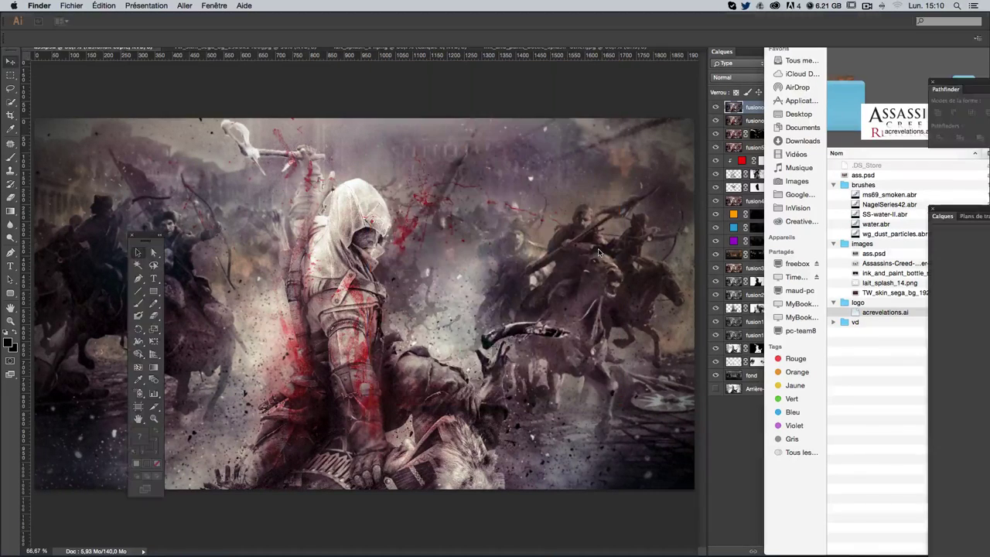
# Open the logo file without its embedded colour profile
pyautogui.click(862, 313)
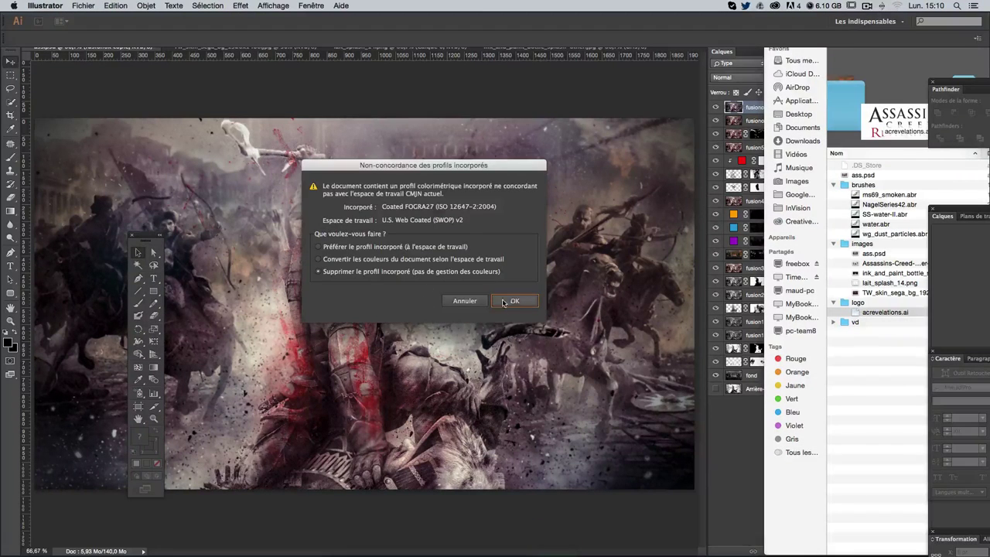
pyautogui.click(510, 301)
pyautogui.moveTo(642, 305); pyautogui.dragTo(197, 247)
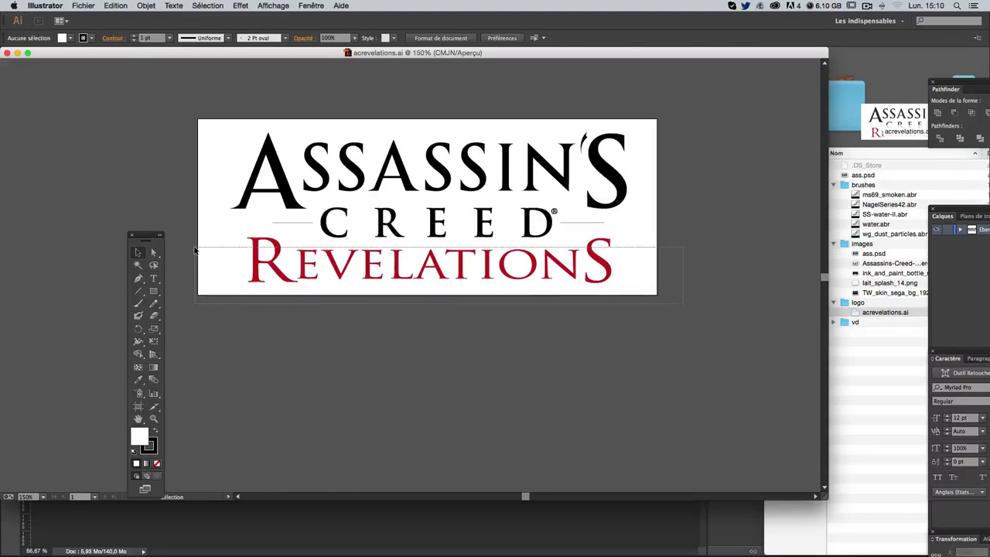
pyautogui.click(436, 318)
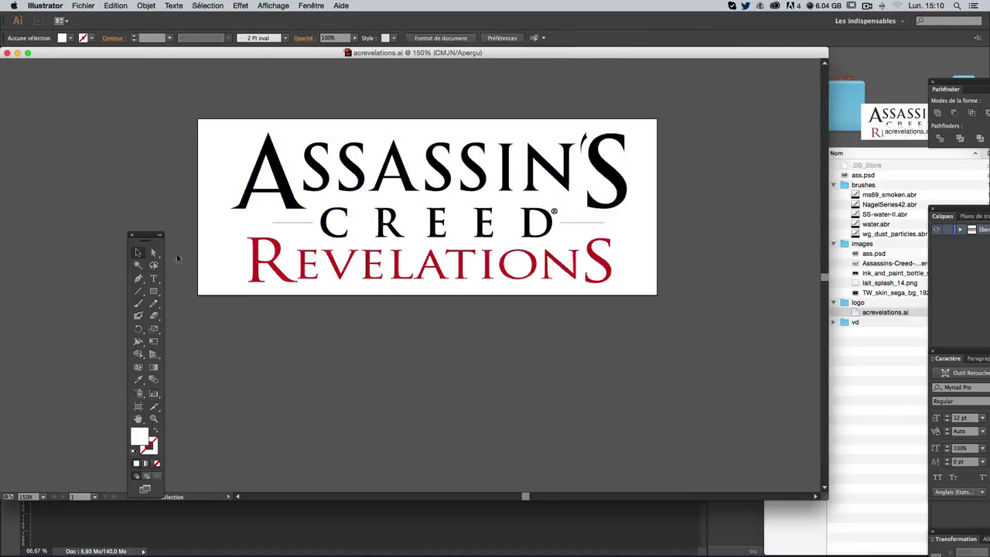
# Delete the REVELATIONS lettering and its leftover red fragments, then select the remaining logo
pyautogui.click(154, 252)
pyautogui.moveTo(729, 327); pyautogui.dragTo(203, 271)
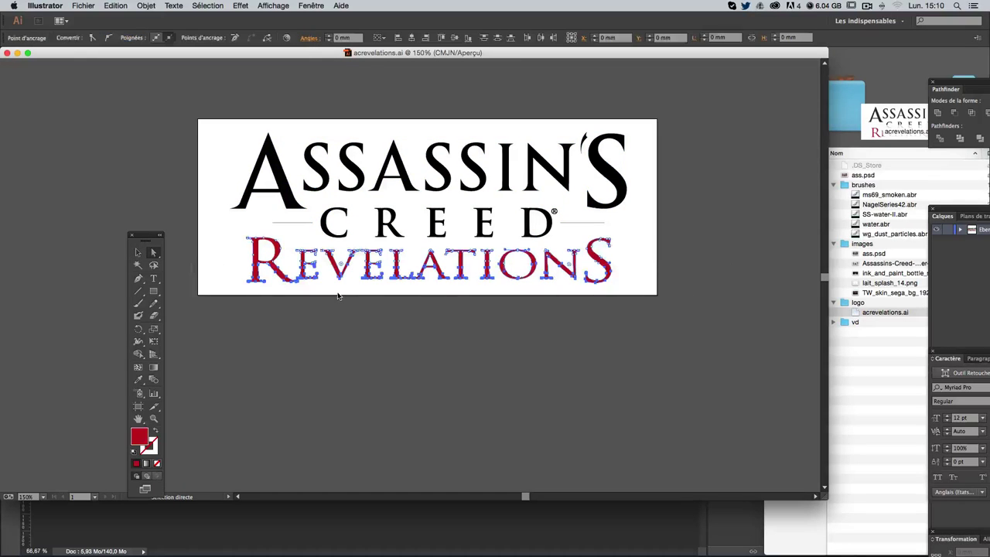
pyautogui.press('Delete')
pyautogui.moveTo(326, 279); pyautogui.dragTo(237, 258)
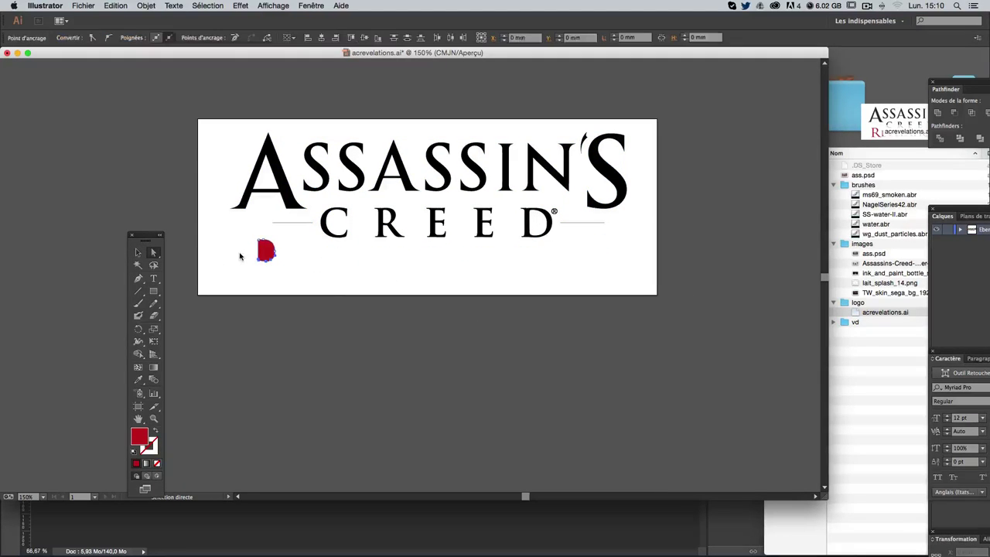
pyautogui.press('Delete')
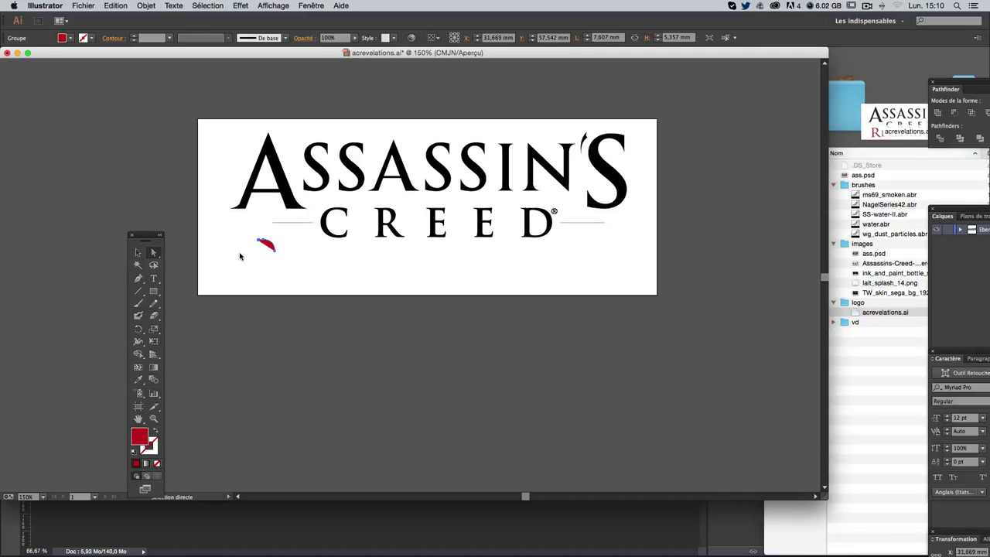
pyautogui.press('Delete')
pyautogui.click(137, 251)
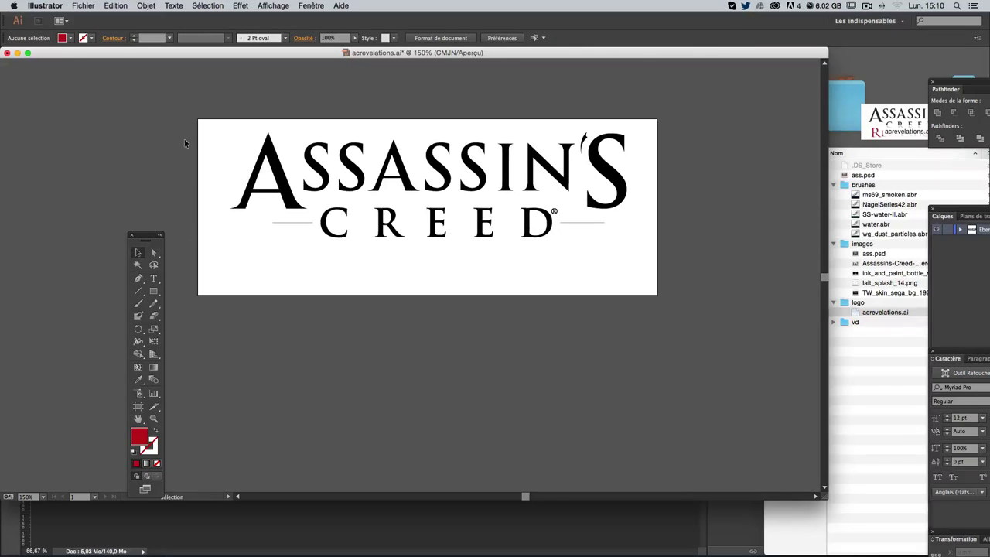
pyautogui.moveTo(187, 144); pyautogui.dragTo(535, 258)
# Set the Assassin's Creed lettering fill to pure white (#ffffff)
pyautogui.doubleClick(143, 441)
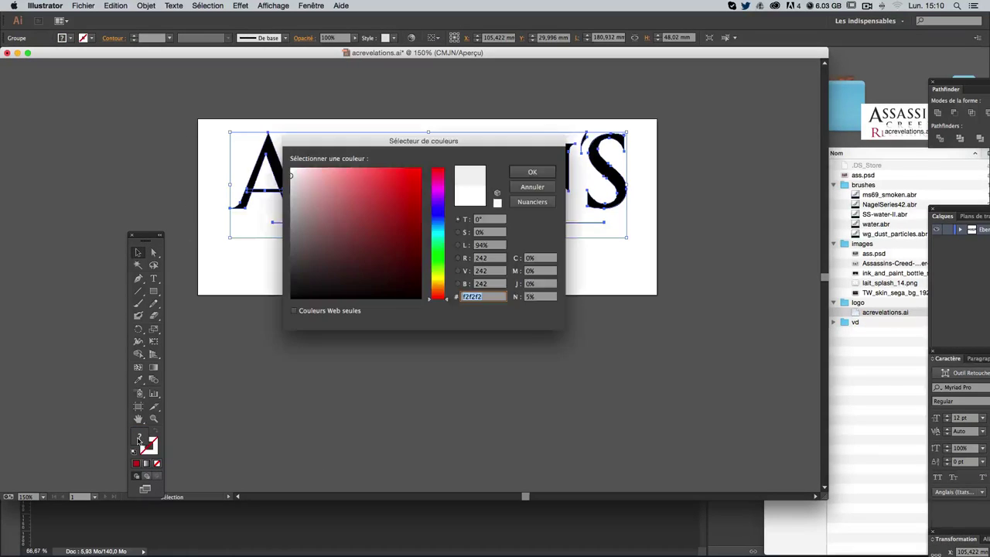
pyautogui.moveTo(389, 139); pyautogui.dragTo(512, 242)
pyautogui.moveTo(463, 283); pyautogui.dragTo(405, 263)
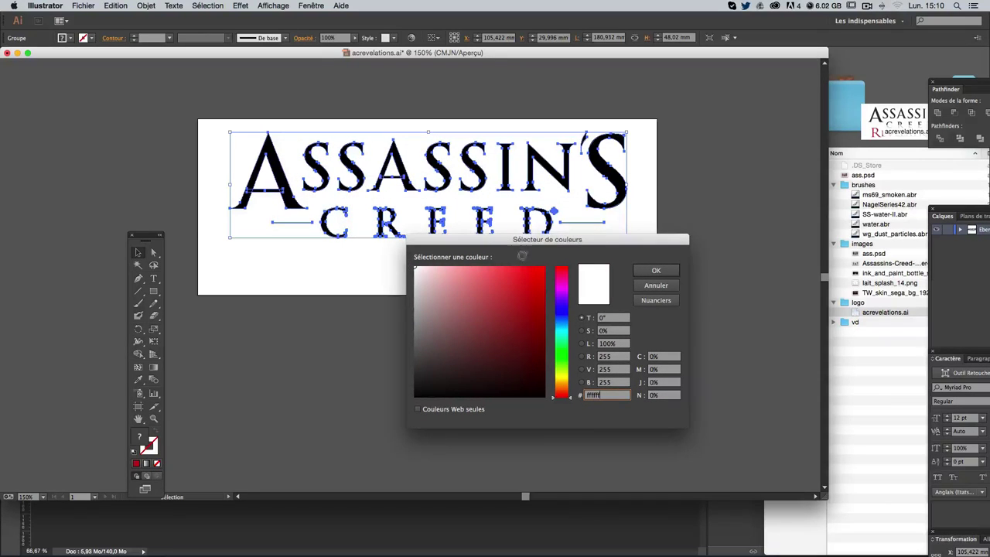
pyautogui.click(656, 271)
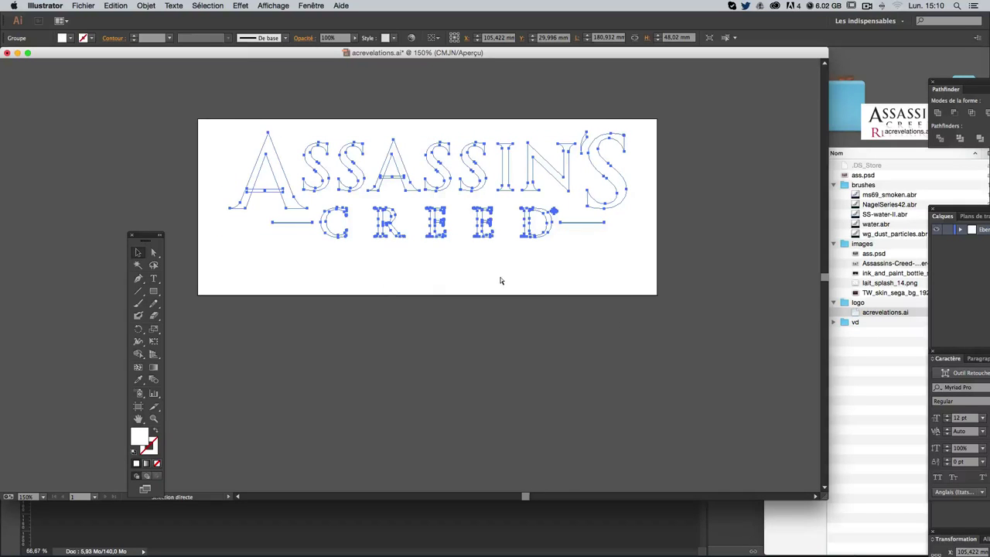
# Paste the white logo into ass.psd as a smart object
pyautogui.press('super+Tab')
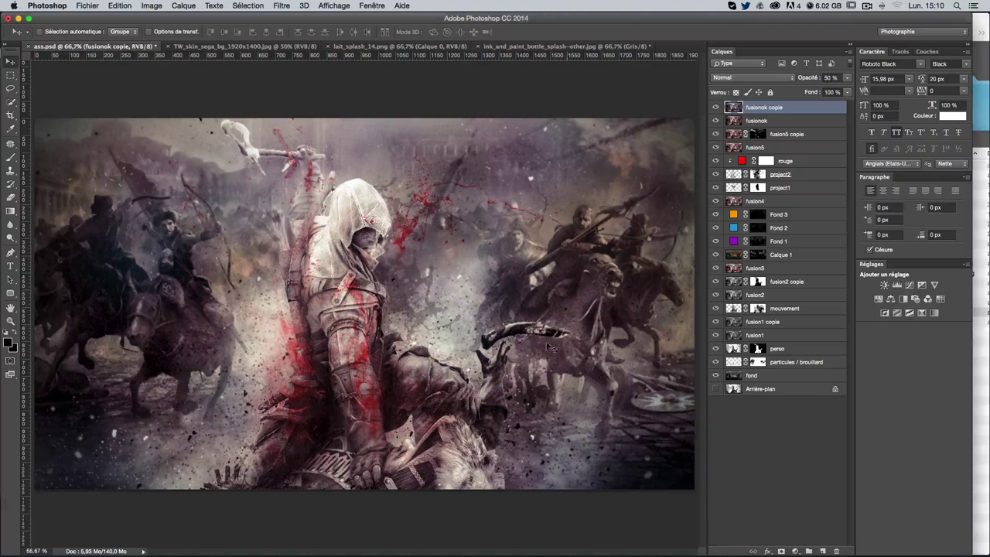
pyautogui.press('super+v')
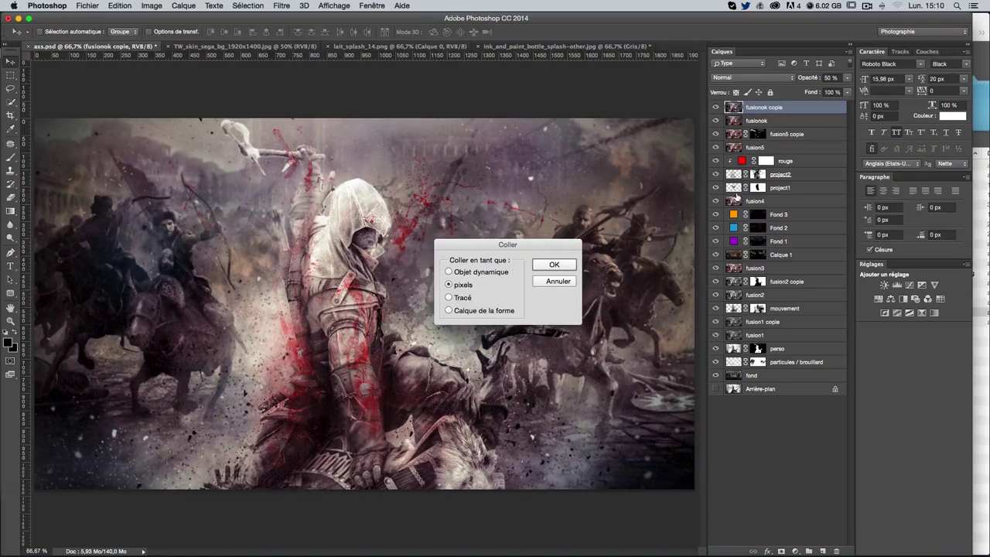
pyautogui.click(448, 271)
pyautogui.click(551, 265)
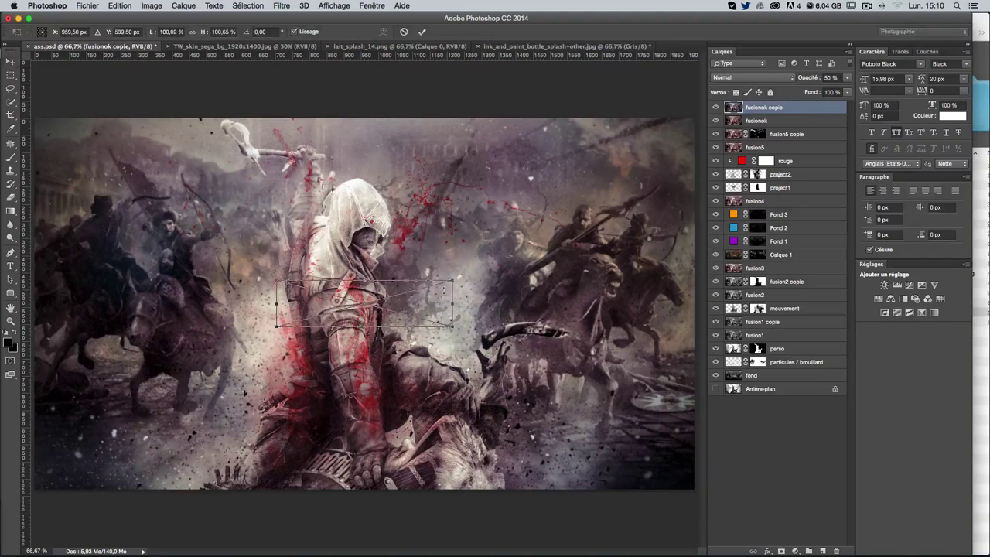
pyautogui.press('Return')
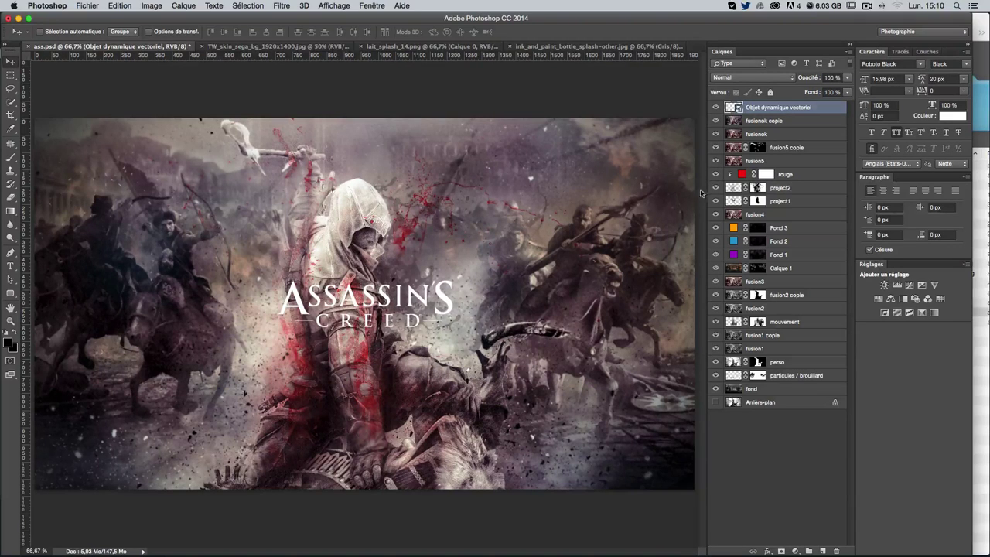
# Scale the pasted logo up to about 147%
pyautogui.hotkey('ctrl', 't')
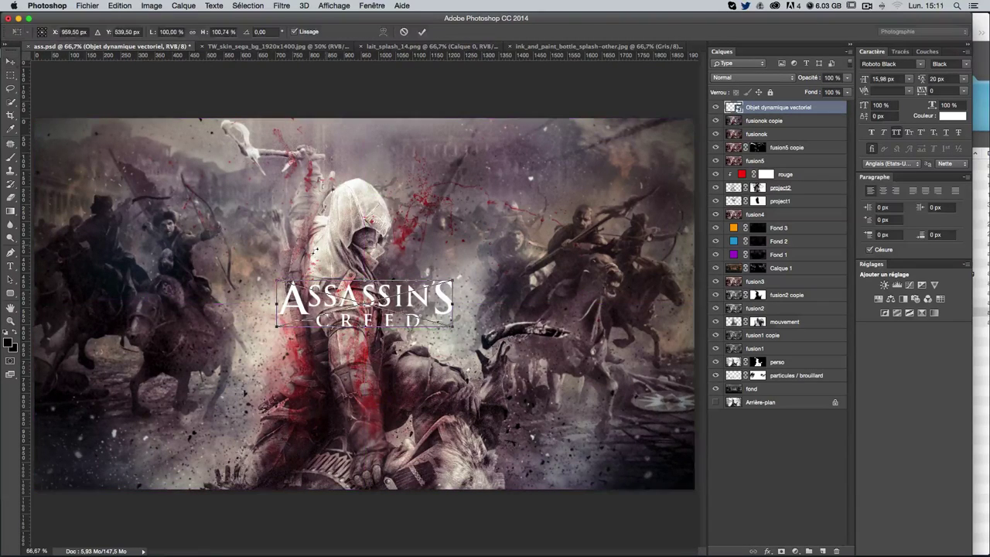
pyautogui.moveTo(275, 278); pyautogui.dragTo(199, 234)
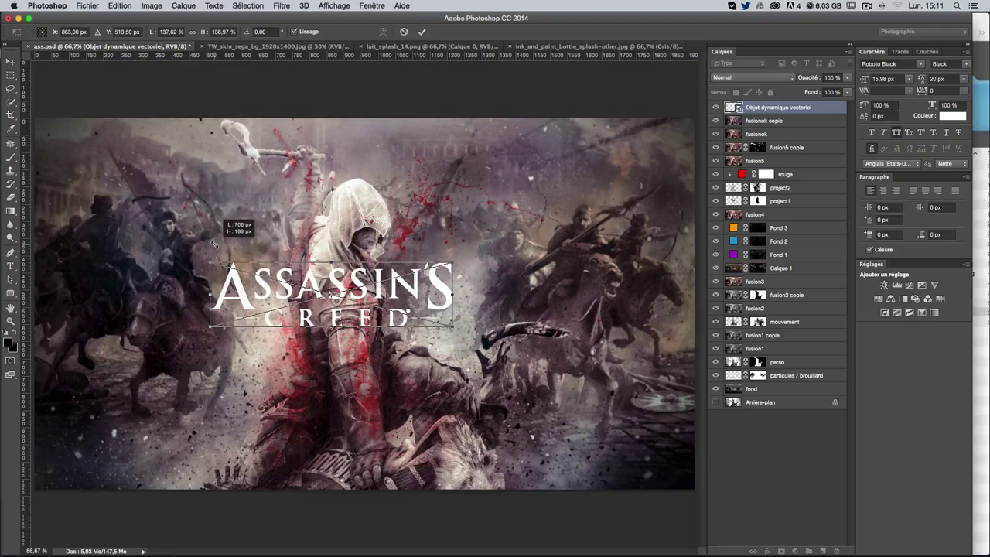
pyautogui.press('Return')
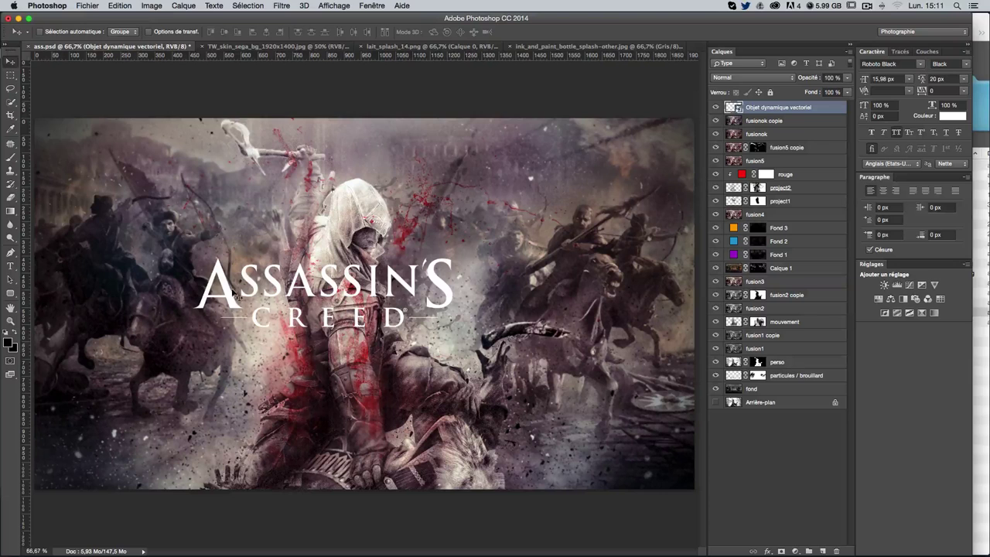
pyautogui.click(753, 121)
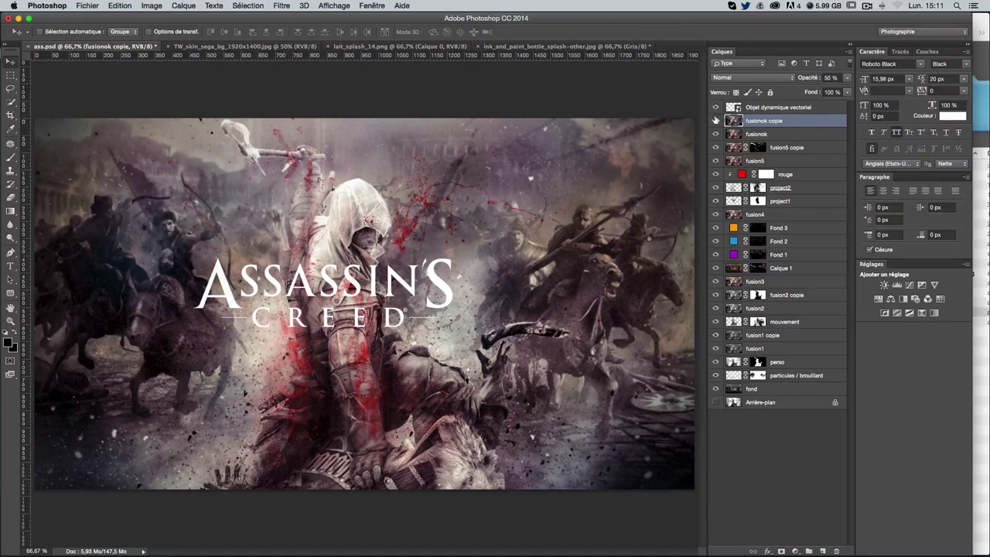
# Add vertical and horizontal guides through the centre of the image
pyautogui.press('Up')
pyautogui.hotkey('ctrl', 't')
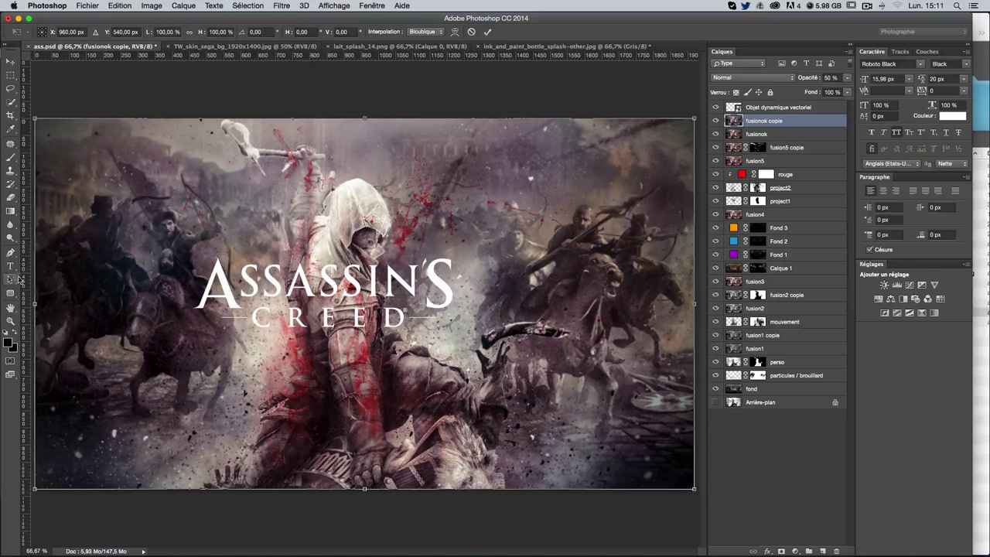
pyautogui.moveTo(23, 280); pyautogui.dragTo(364, 224)
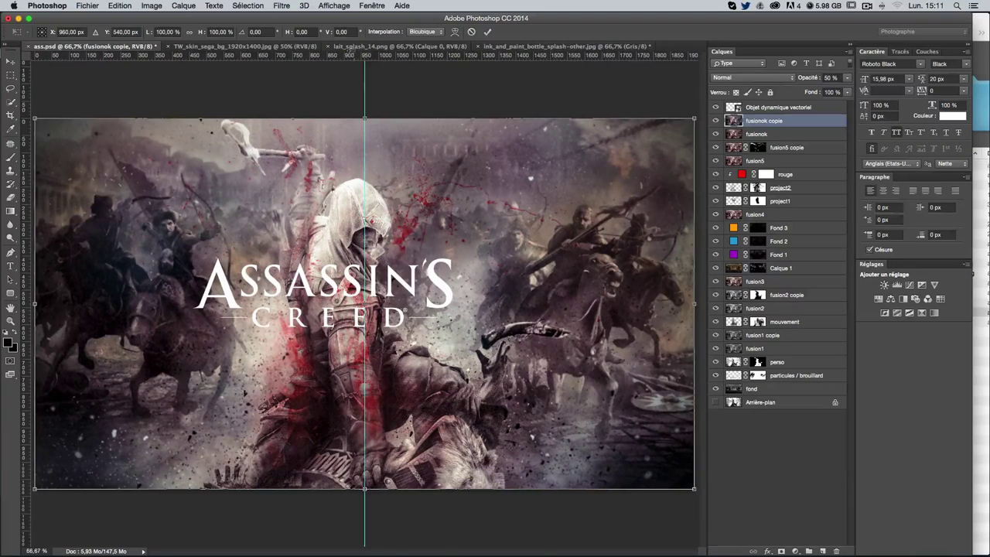
pyautogui.moveTo(351, 51); pyautogui.dragTo(320, 303)
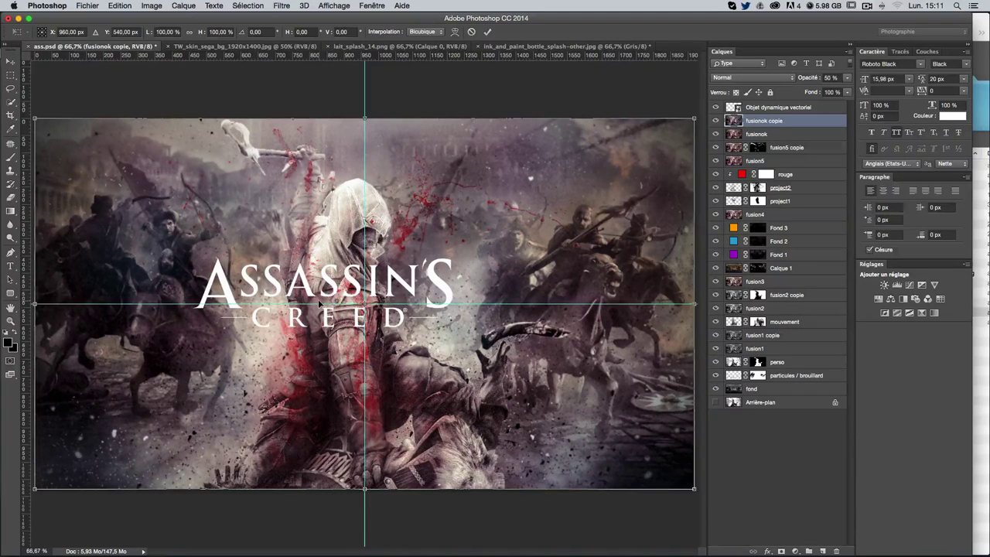
pyautogui.press('Return')
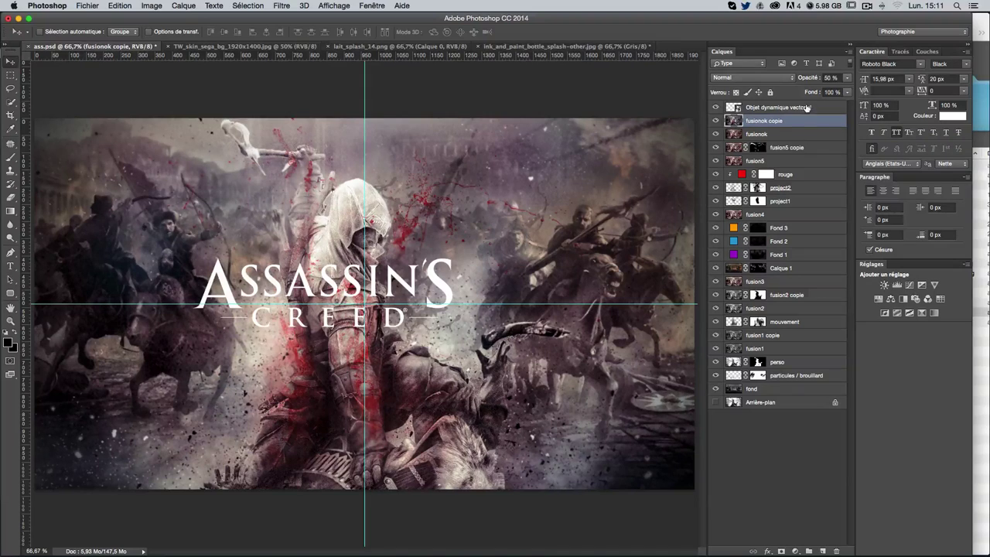
# Move the logo to the canvas centre and hide the guides
pyautogui.click(804, 109)
pyautogui.hotkey('ctrl', 't')
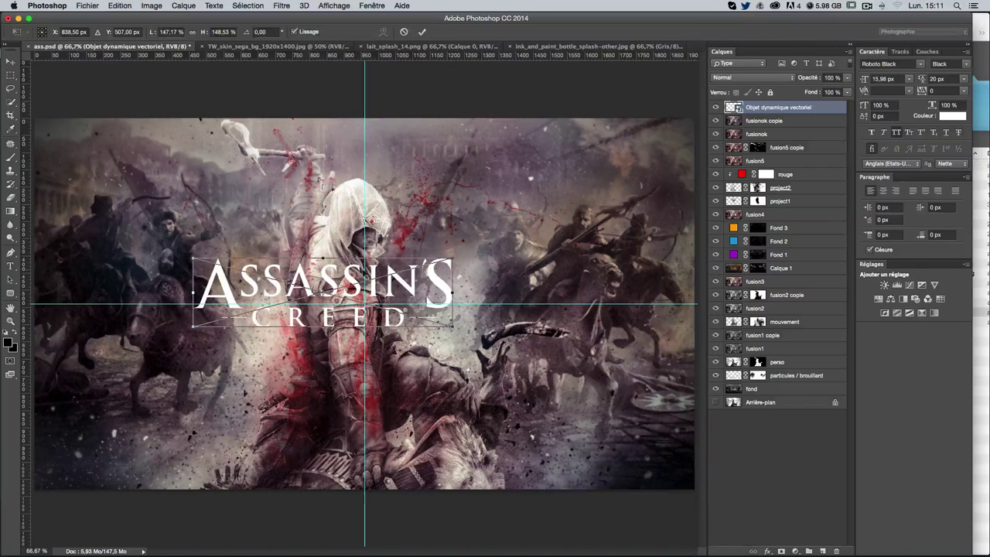
pyautogui.moveTo(284, 276)
pyautogui.mouseDown()
pyautogui.moveTo(309, 288)
pyautogui.moveTo(362, 261)
pyautogui.mouseUp()
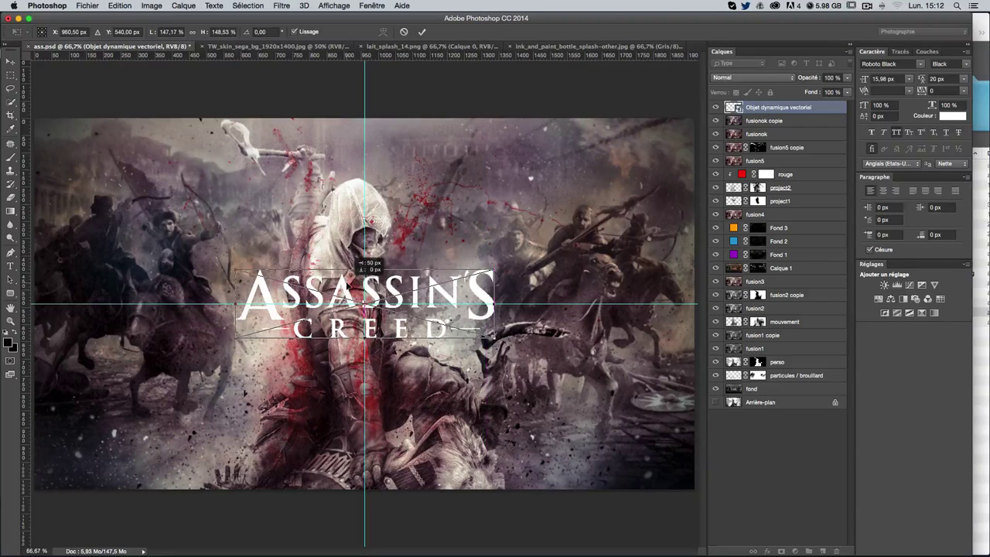
pyautogui.press('Return')
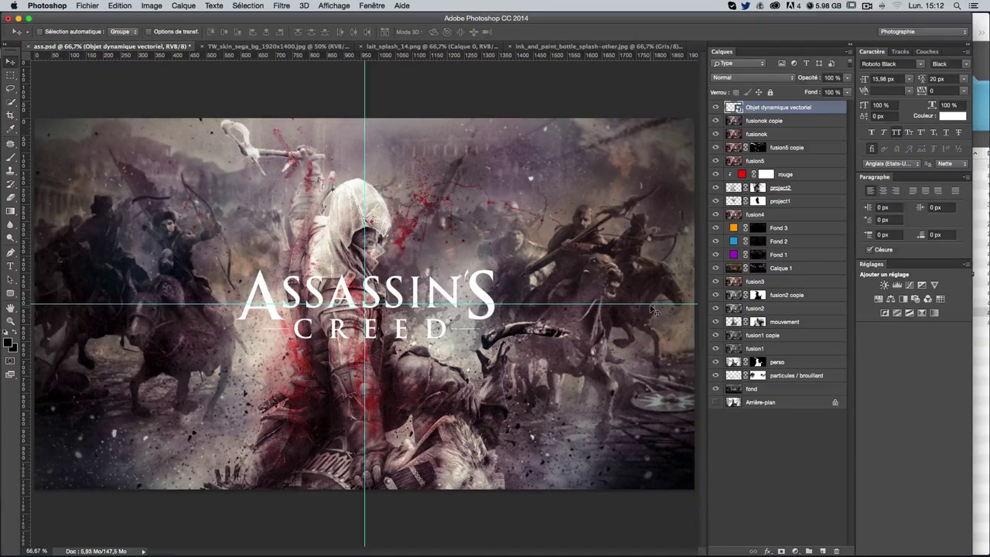
pyautogui.hotkey('ctrl', ';')
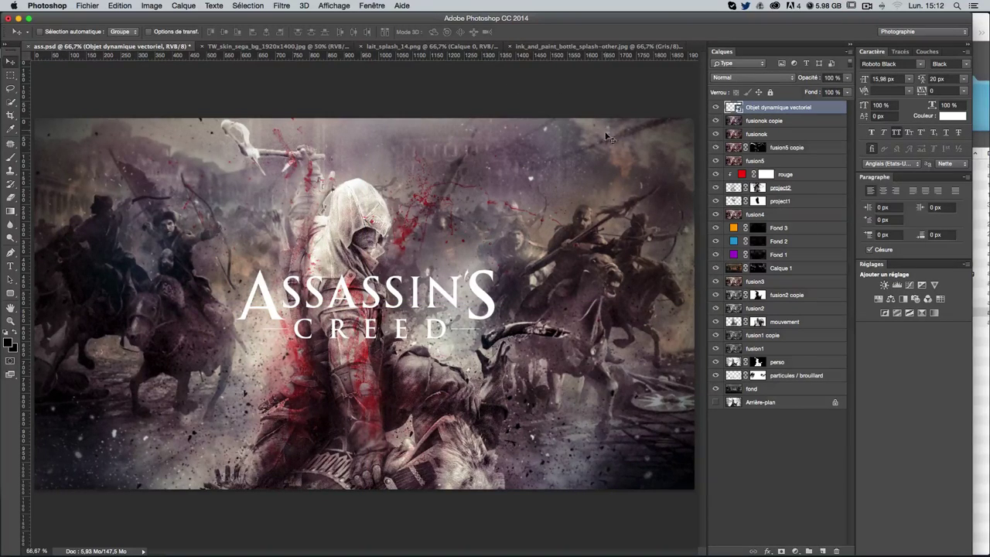
# Rename the logo's layer to 'logo'
pyautogui.doubleClick(830, 112)
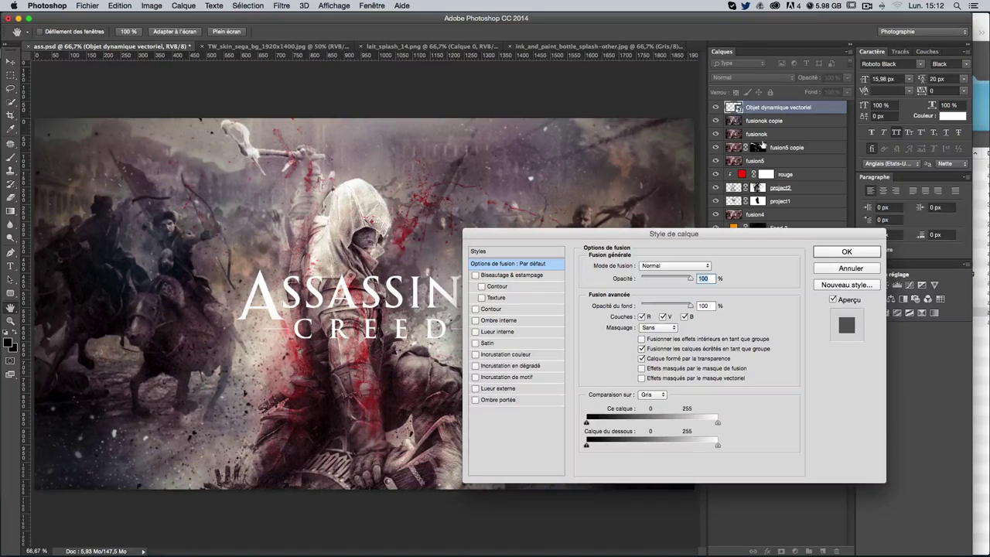
pyautogui.press('Escape')
pyautogui.doubleClick(780, 107)
pyautogui.write('V')
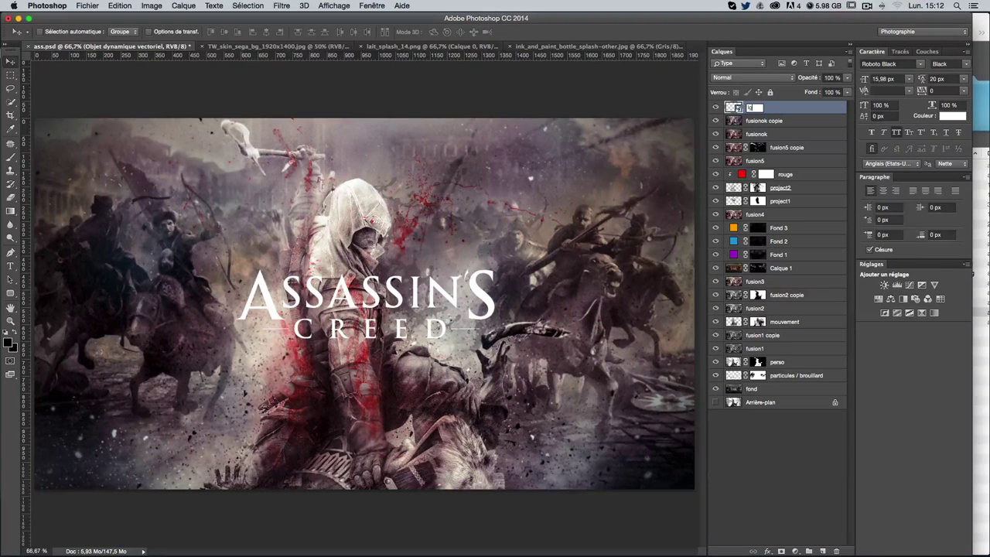
pyautogui.write('go')
pyautogui.press('Return')
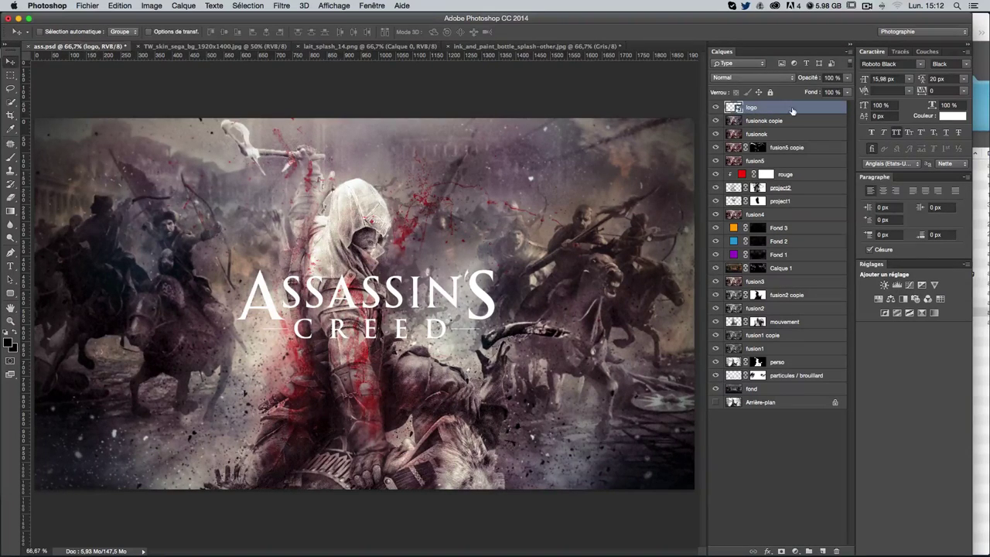
# Give the logo a drop shadow with a 2 px distance and size 0
pyautogui.doubleClick(792, 111)
pyautogui.click(494, 400)
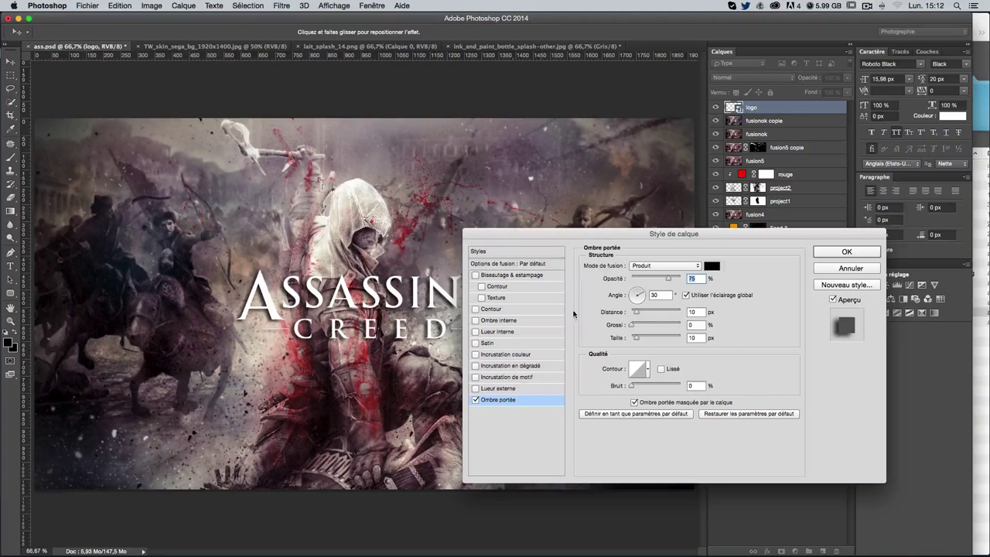
pyautogui.moveTo(610, 233); pyautogui.dragTo(739, 148)
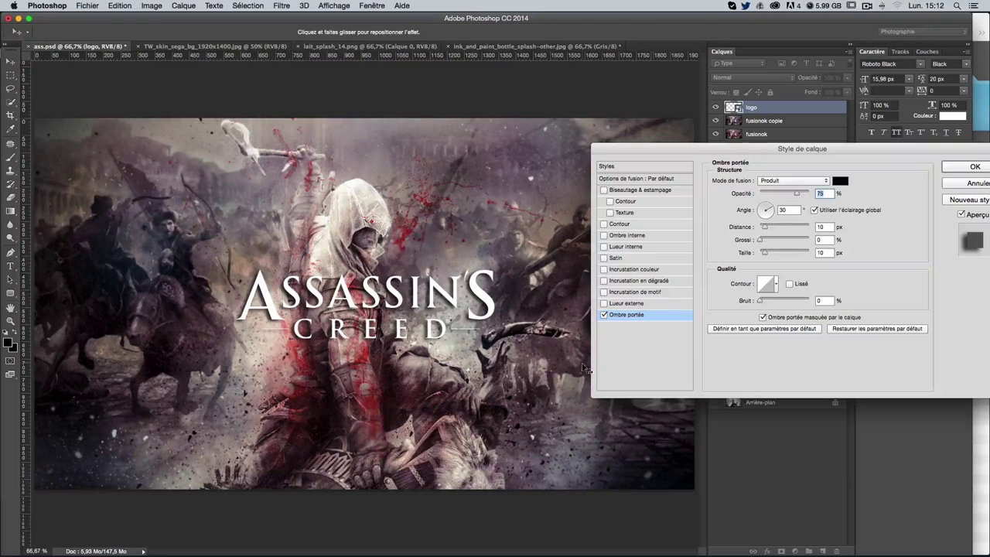
pyautogui.moveTo(764, 227); pyautogui.dragTo(758, 253)
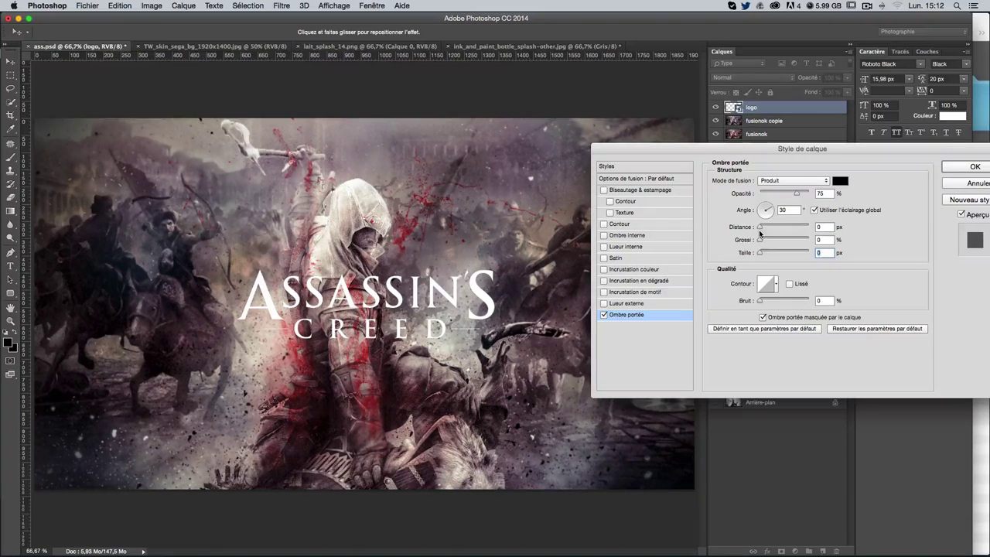
pyautogui.moveTo(759, 229); pyautogui.dragTo(761, 229)
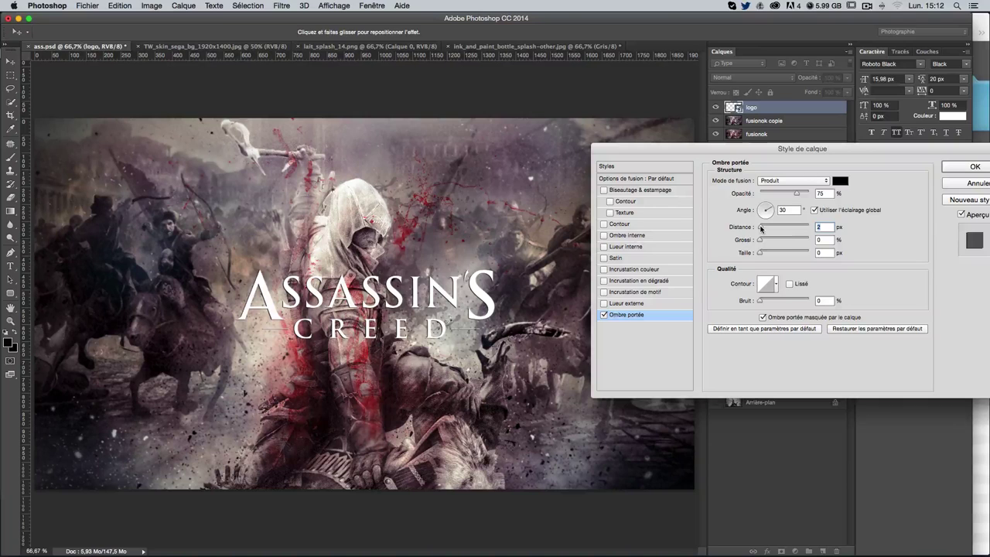
pyautogui.moveTo(760, 228); pyautogui.dragTo(761, 229)
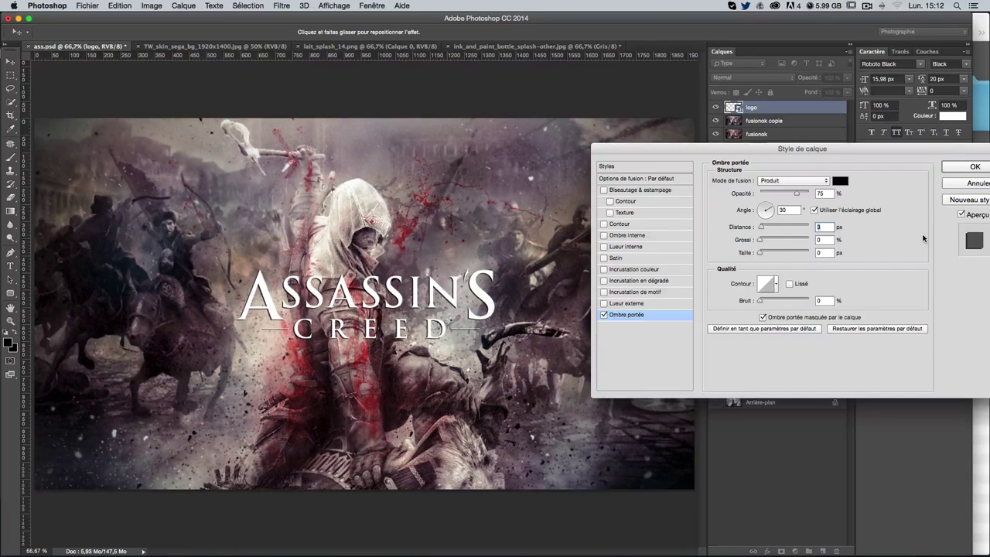
pyautogui.write('2')
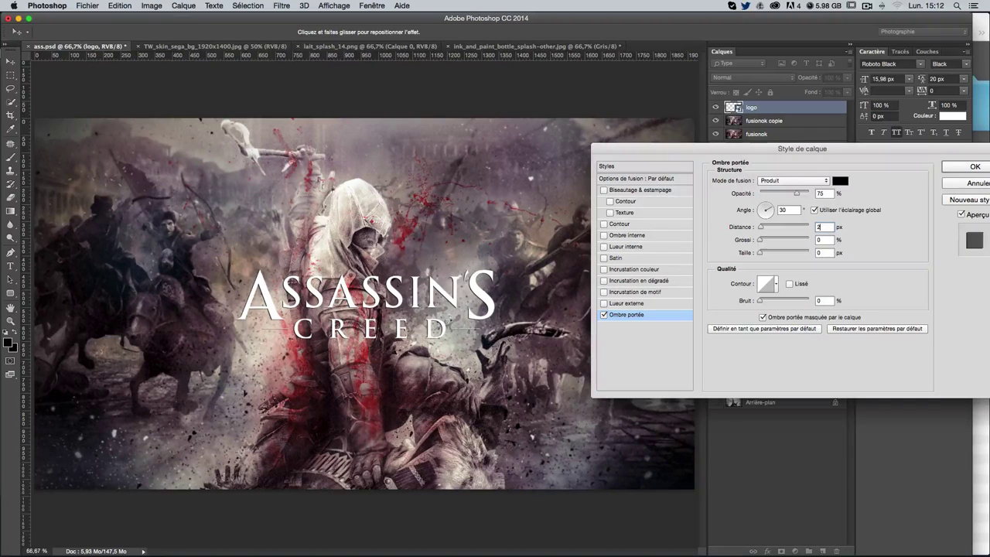
pyautogui.press('Return')
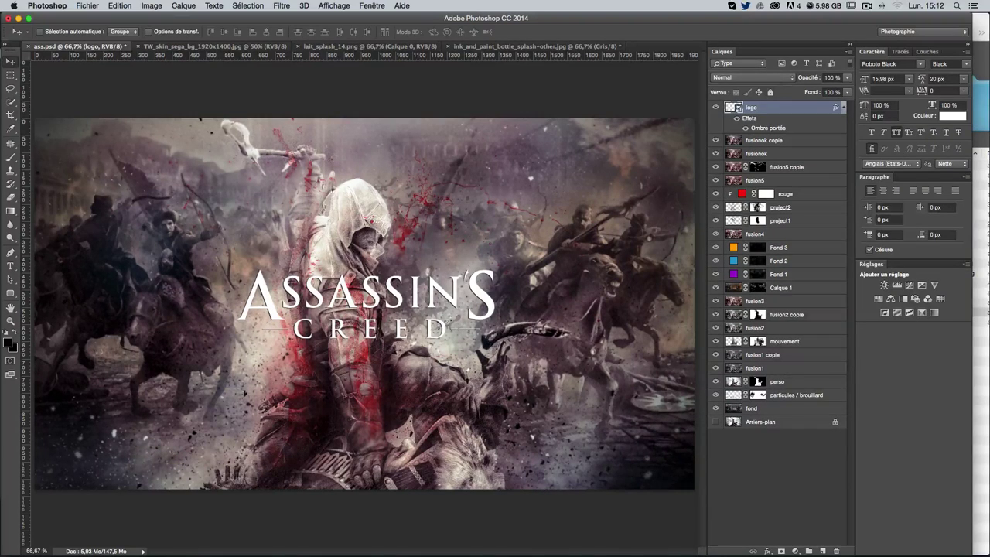
# Lower the logo's drop shadow opacity to 75%
pyautogui.doubleClick(770, 134)
pyautogui.moveTo(563, 107); pyautogui.dragTo(970, 146)
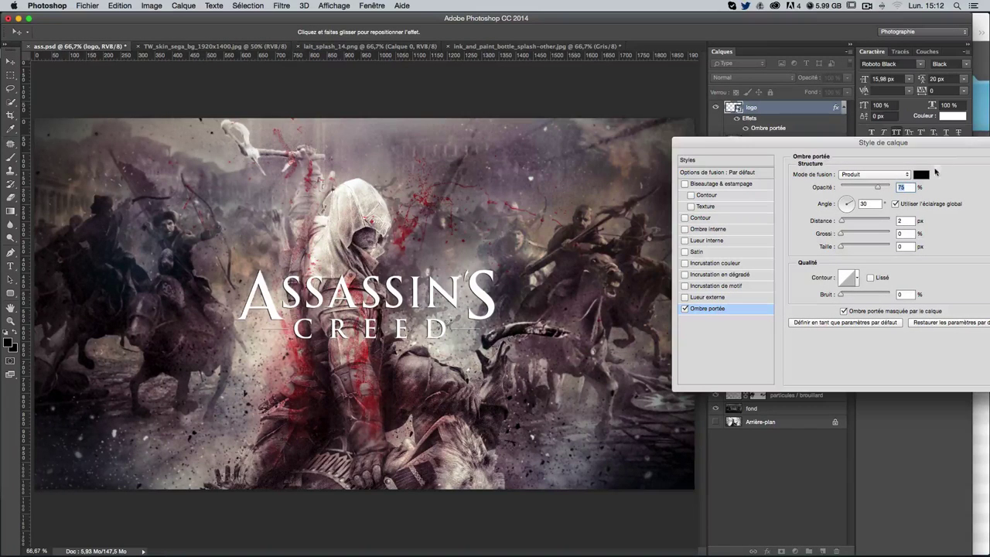
pyautogui.moveTo(877, 188); pyautogui.dragTo(899, 190)
pyautogui.write('75')
pyautogui.press('Return')
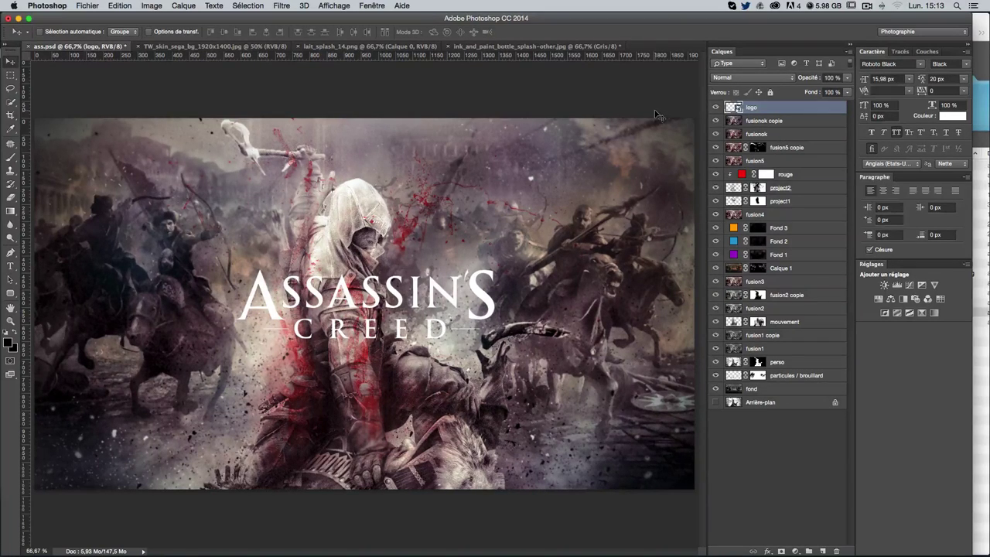
# Toggle the logo's drop shadow off and on with undo/redo to compare, leaving it applied
pyautogui.hotkey('ctrl', 'z')
pyautogui.hotkey('ctrl', 'z')
pyautogui.hotkey('ctrl', 'z')
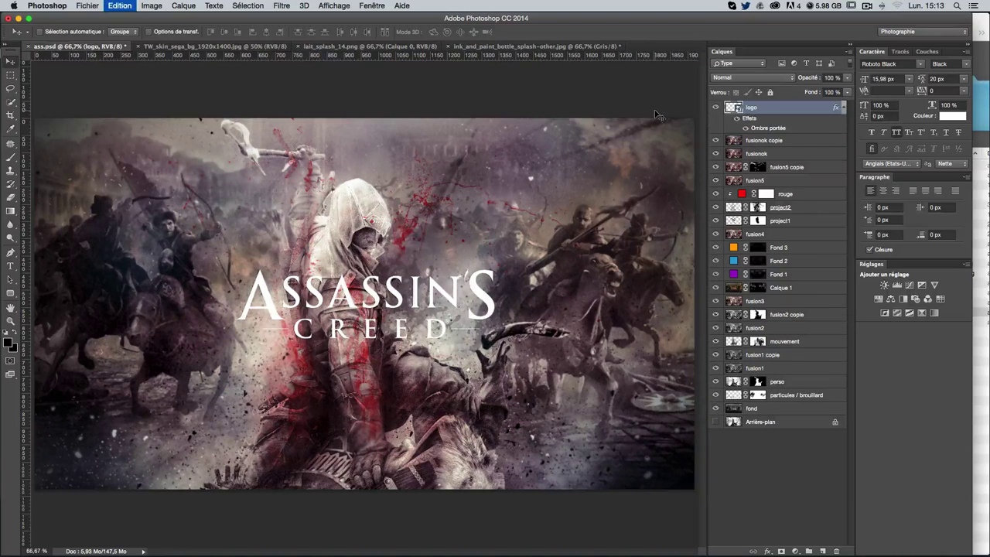
pyautogui.hotkey('ctrl', 'z')
pyautogui.hotkey('ctrl', 'z')
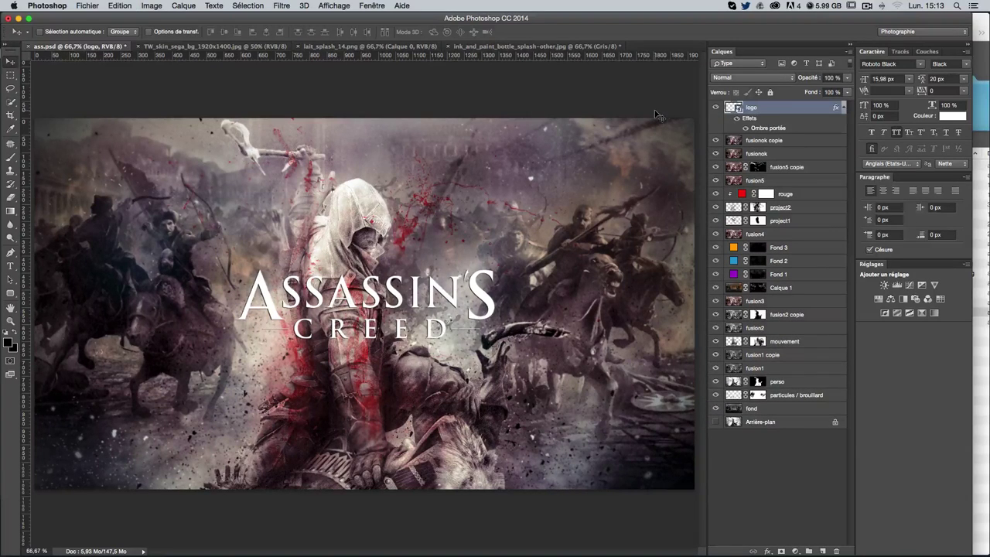
pyautogui.hotkey('ctrl', 'z')
pyautogui.hotkey('ctrl', 'z')
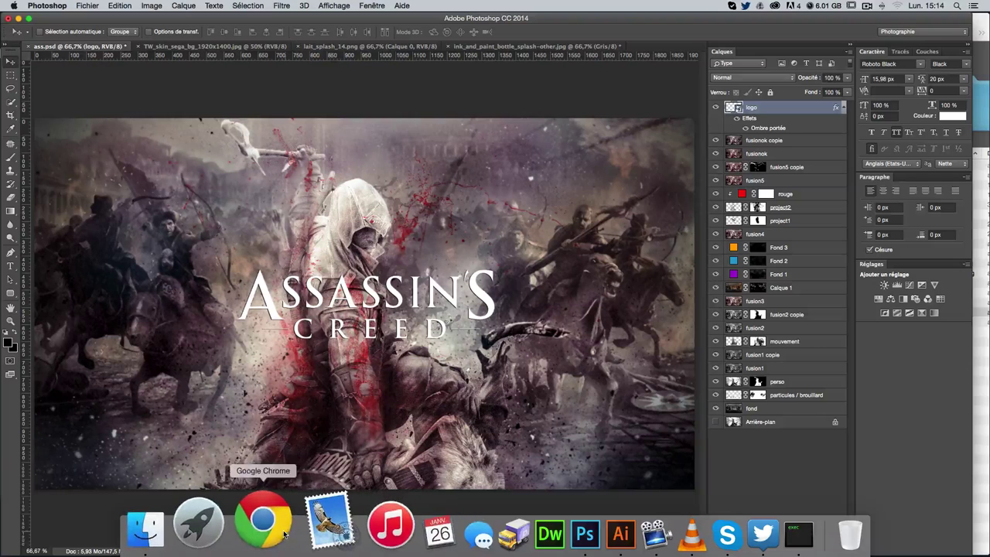
# Open Chrome, close the Yahoo window, and load collectif-team8.com in a new window
pyautogui.click(263, 525)
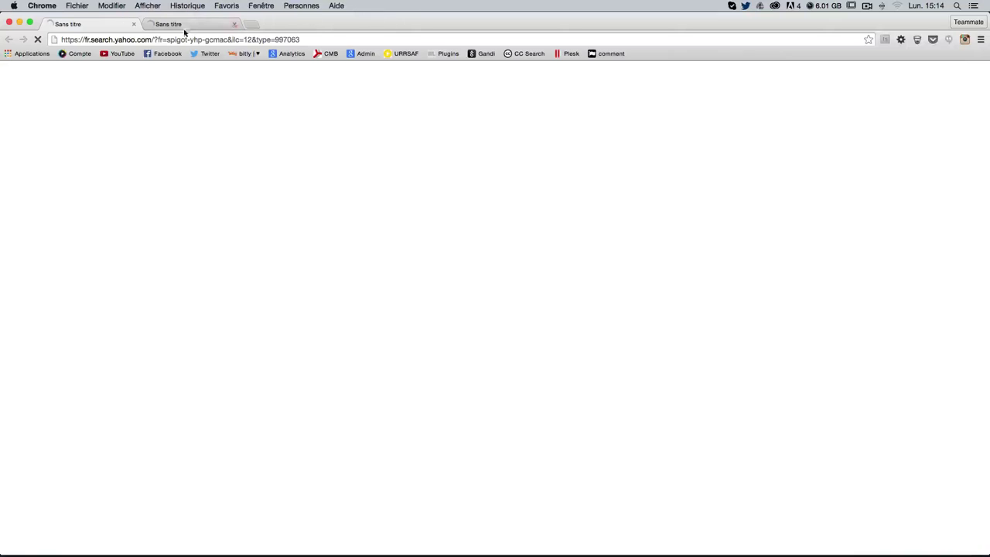
pyautogui.click(134, 24)
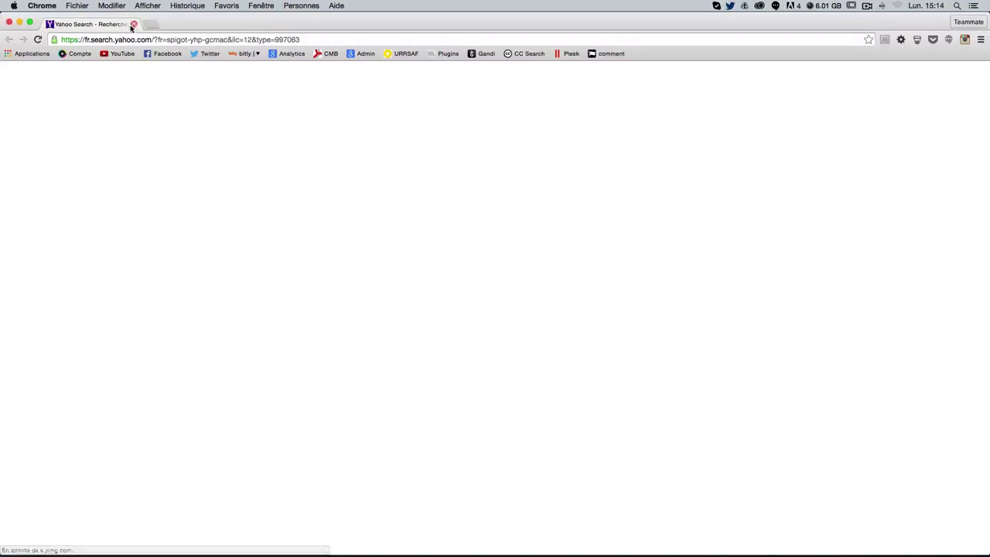
pyautogui.click(133, 24)
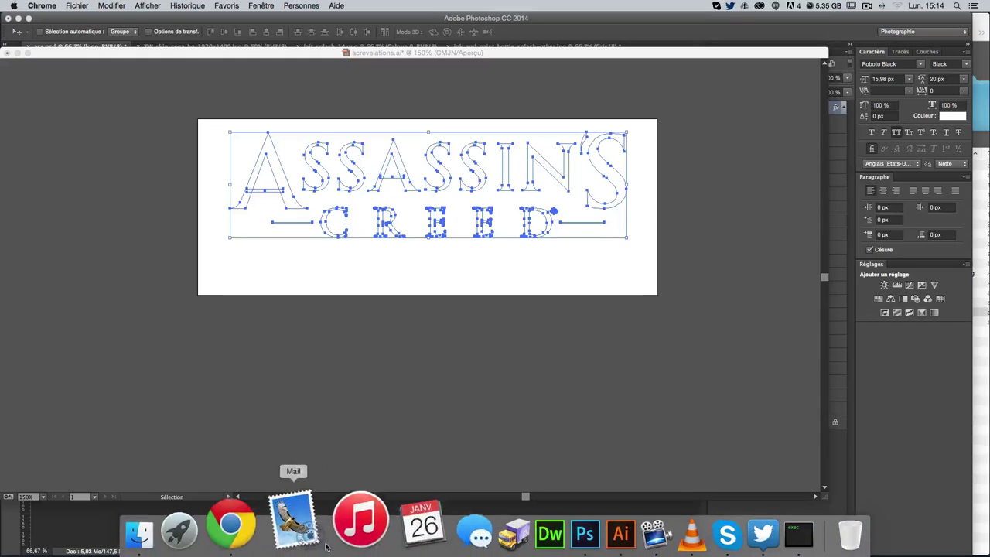
pyautogui.click(265, 523)
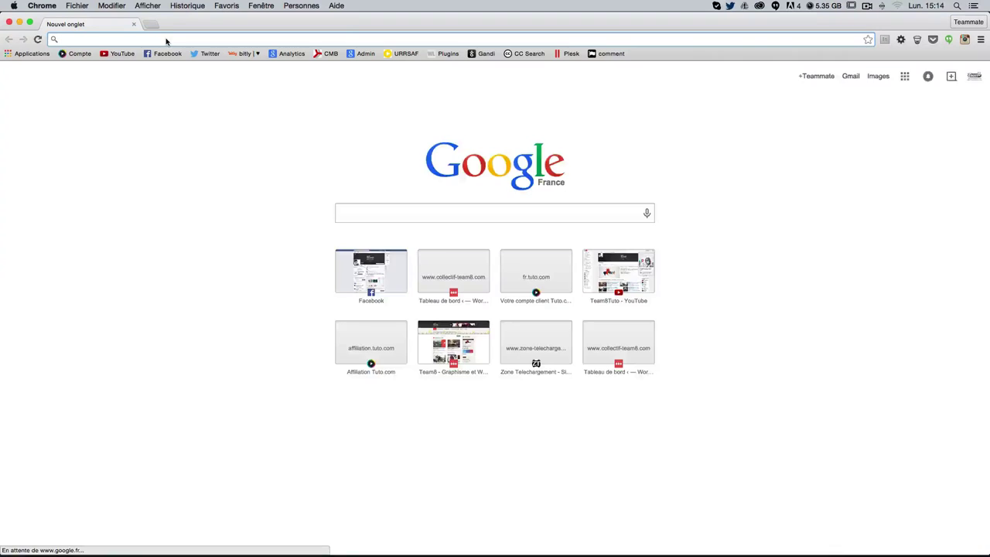
pyautogui.write('team8')
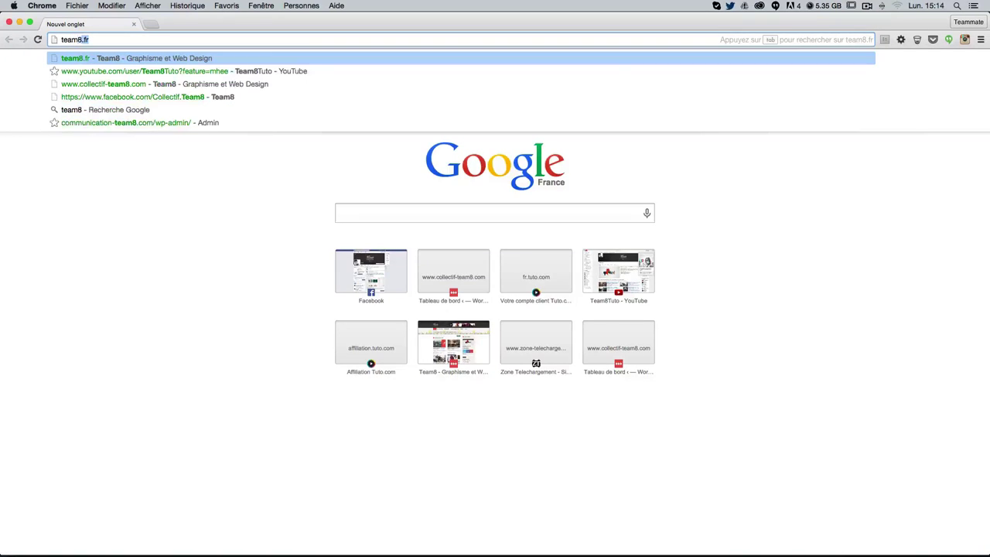
pyautogui.press('Return')
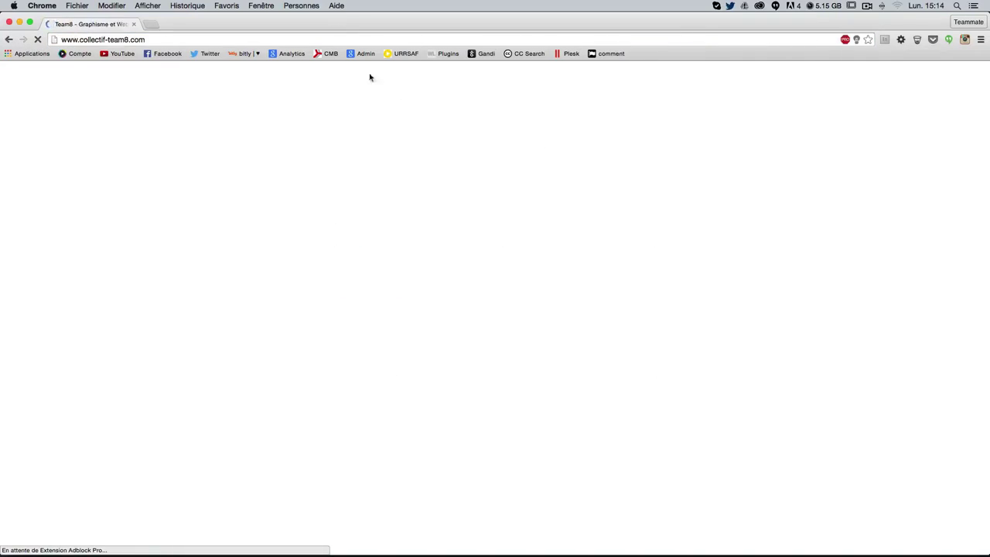
# Tick PHOTOSHOP and ILLUSTRATOR in the Team8 site's Sondage poll
pyautogui.scroll(-3, 778, 270)
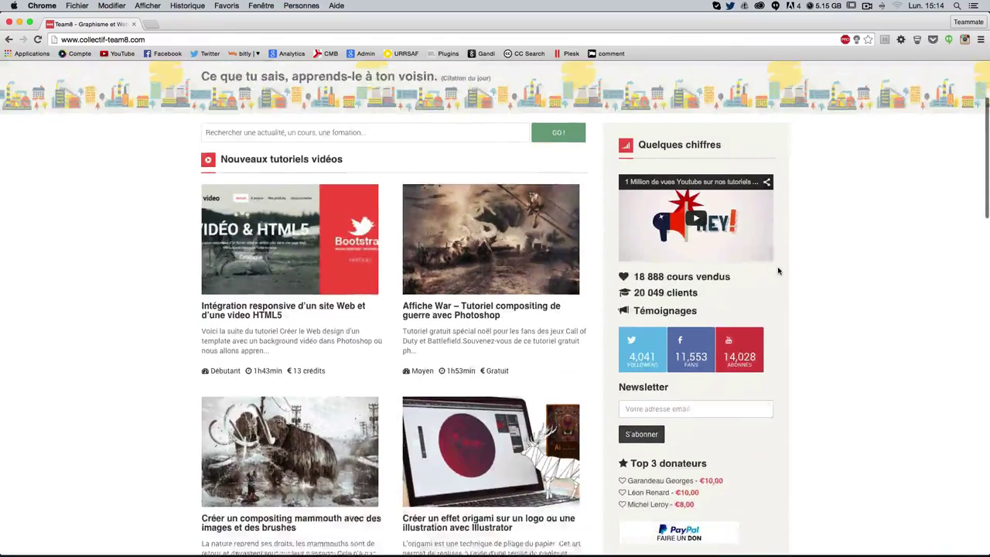
pyautogui.scroll(-2, 777, 270)
pyautogui.scroll(-1, 778, 270)
pyautogui.scroll(-3, 737, 309)
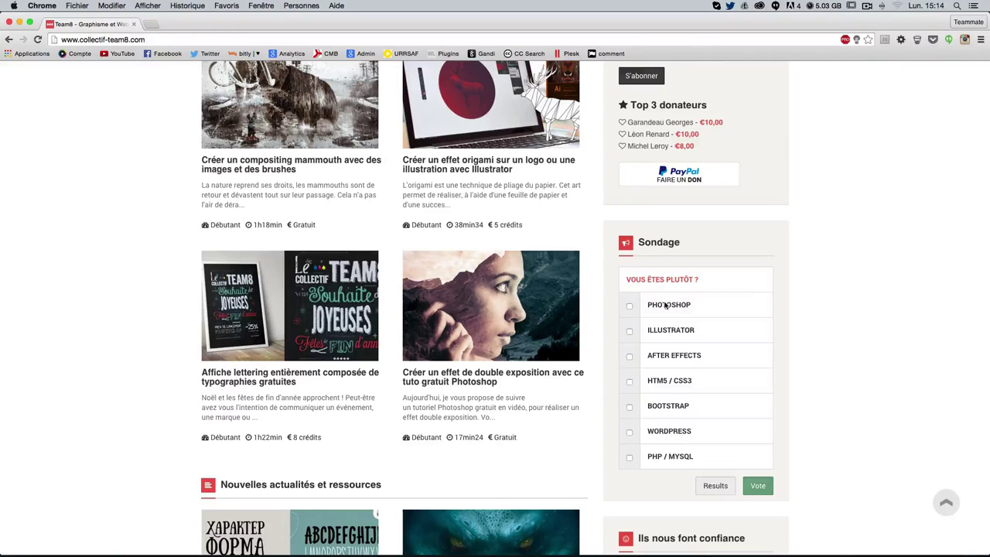
pyautogui.click(629, 306)
pyautogui.click(629, 333)
# Browse the rest of the Team8 page, then return to the Photoshop poster
pyautogui.scroll(10, 89, 138)
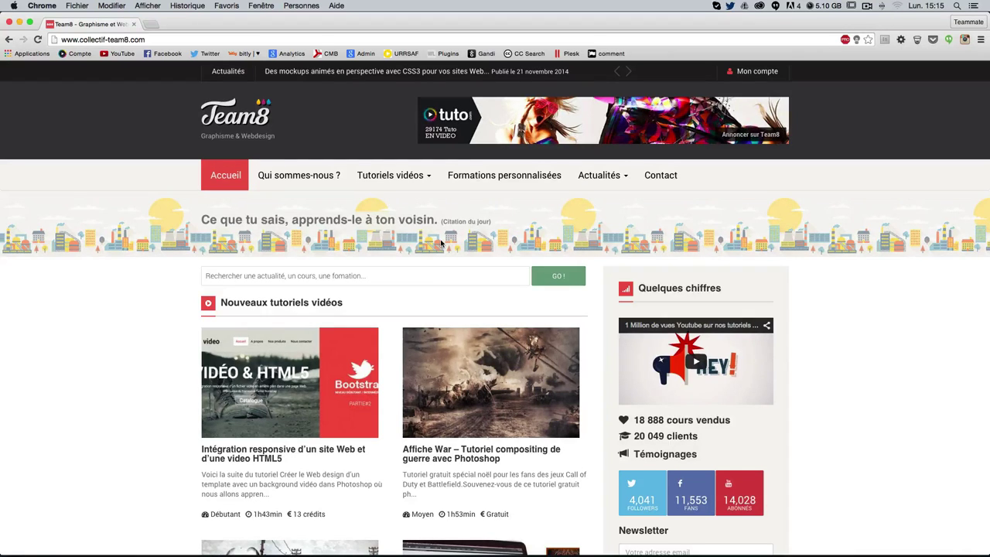
pyautogui.scroll(-10, 596, 273)
pyautogui.scroll(-5, 596, 274)
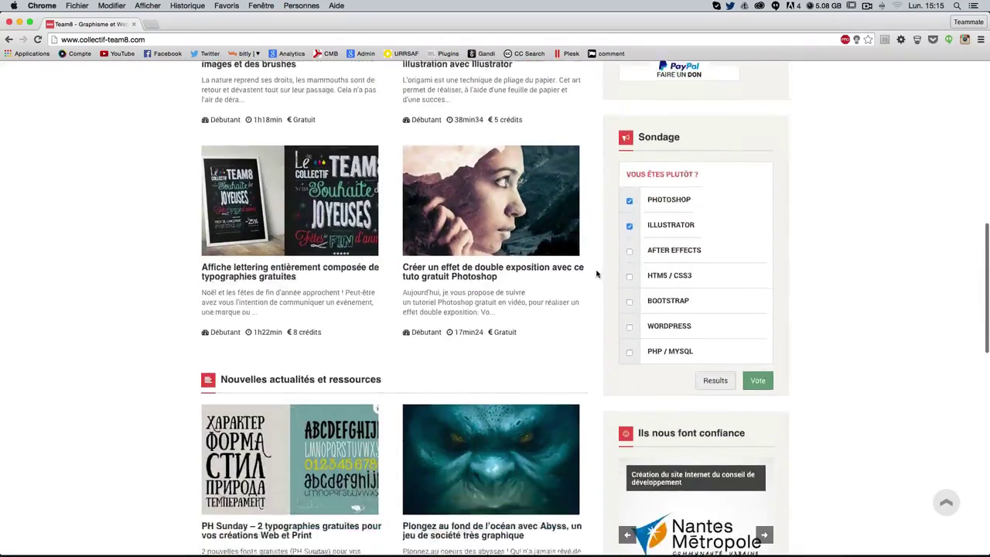
pyautogui.scroll(-5, 597, 273)
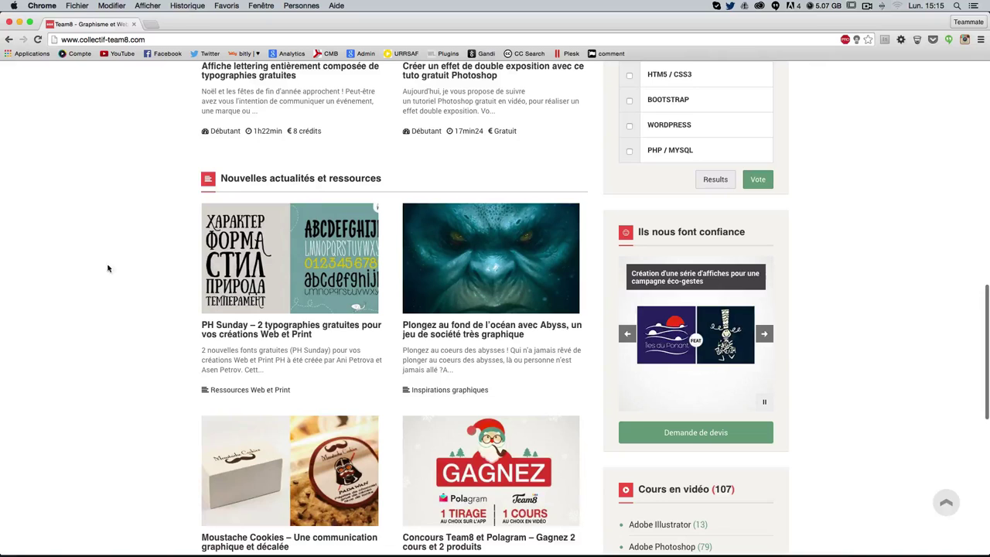
pyautogui.click(462, 530)
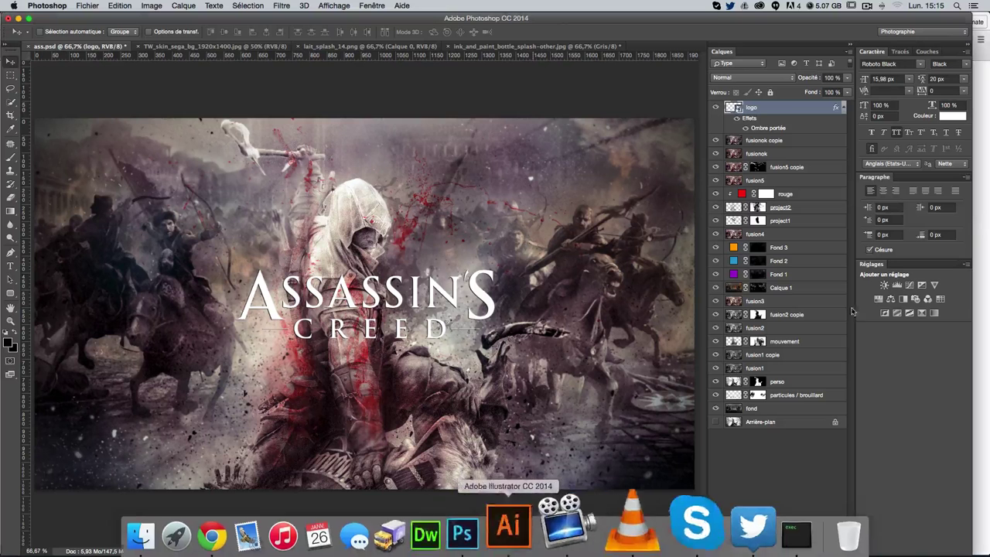